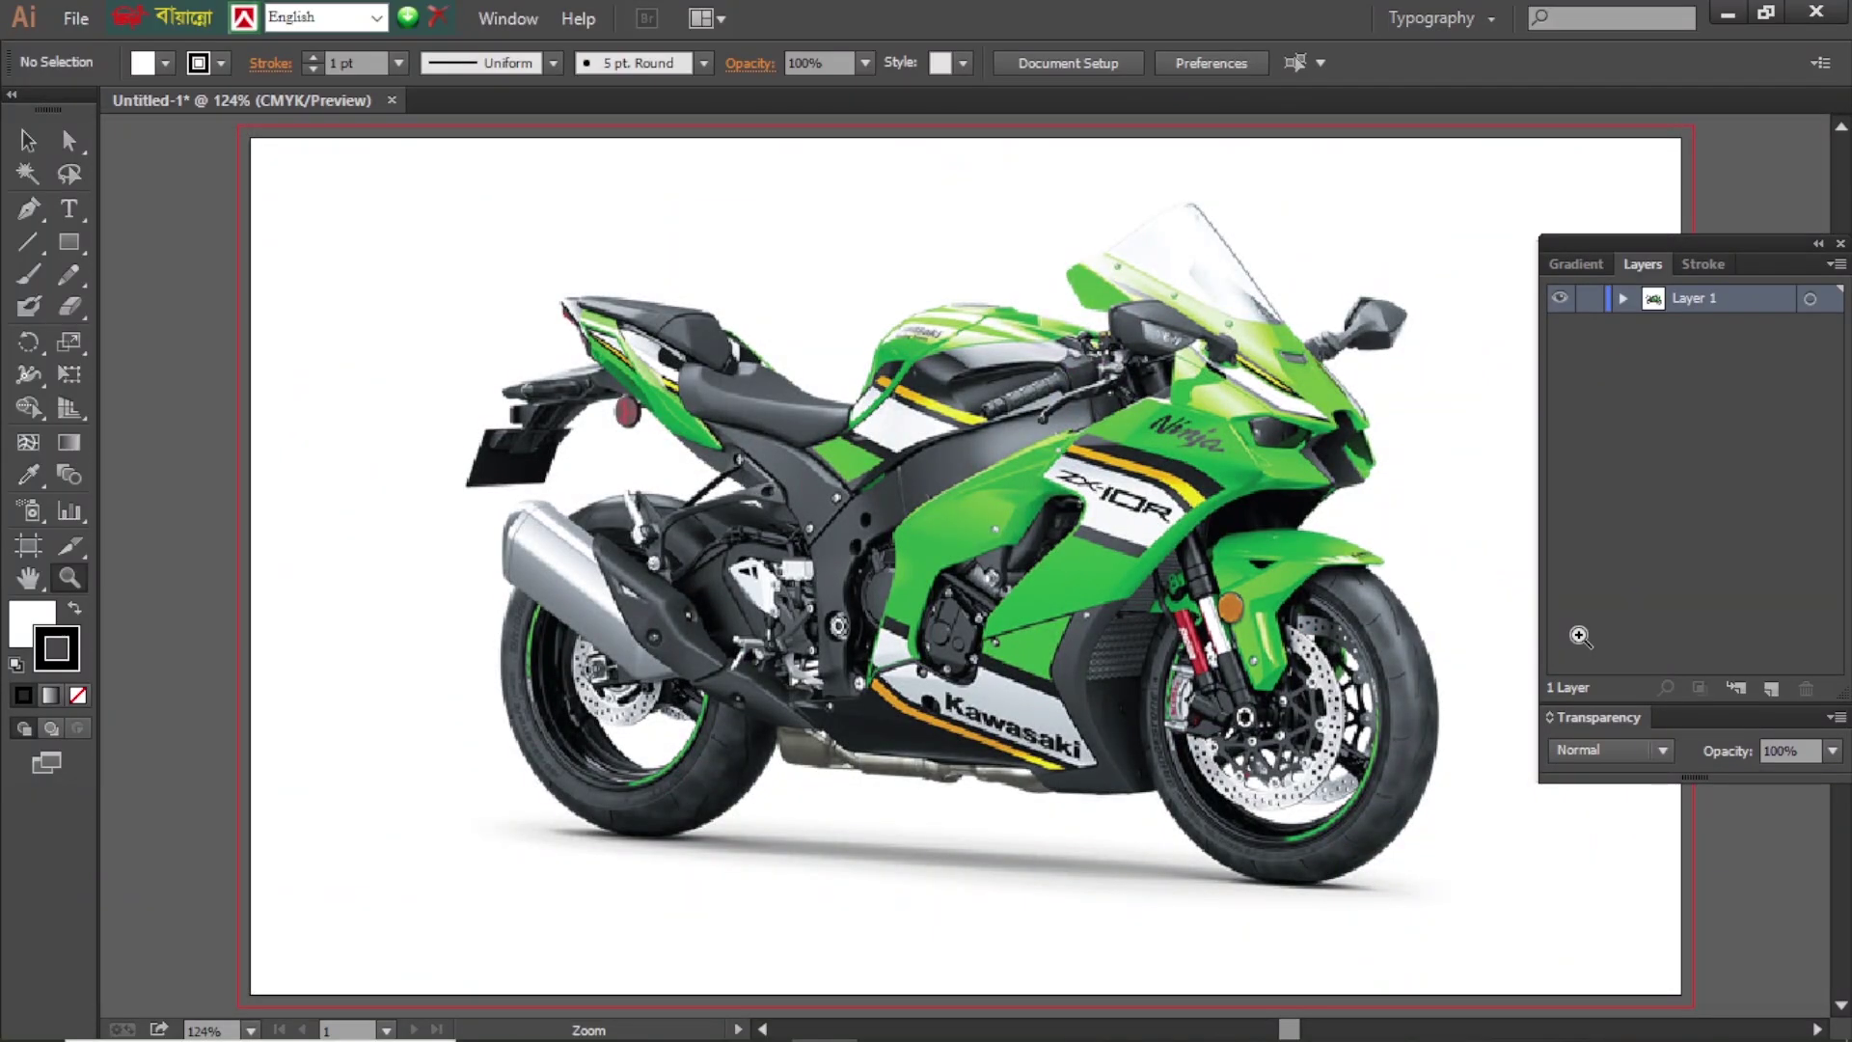
# - Set the photo's Layer 1 to Dim Images to 50% and add a new tracing layer above it
pyautogui.doubleClick(1646, 301)
pyautogui.click(907, 565)
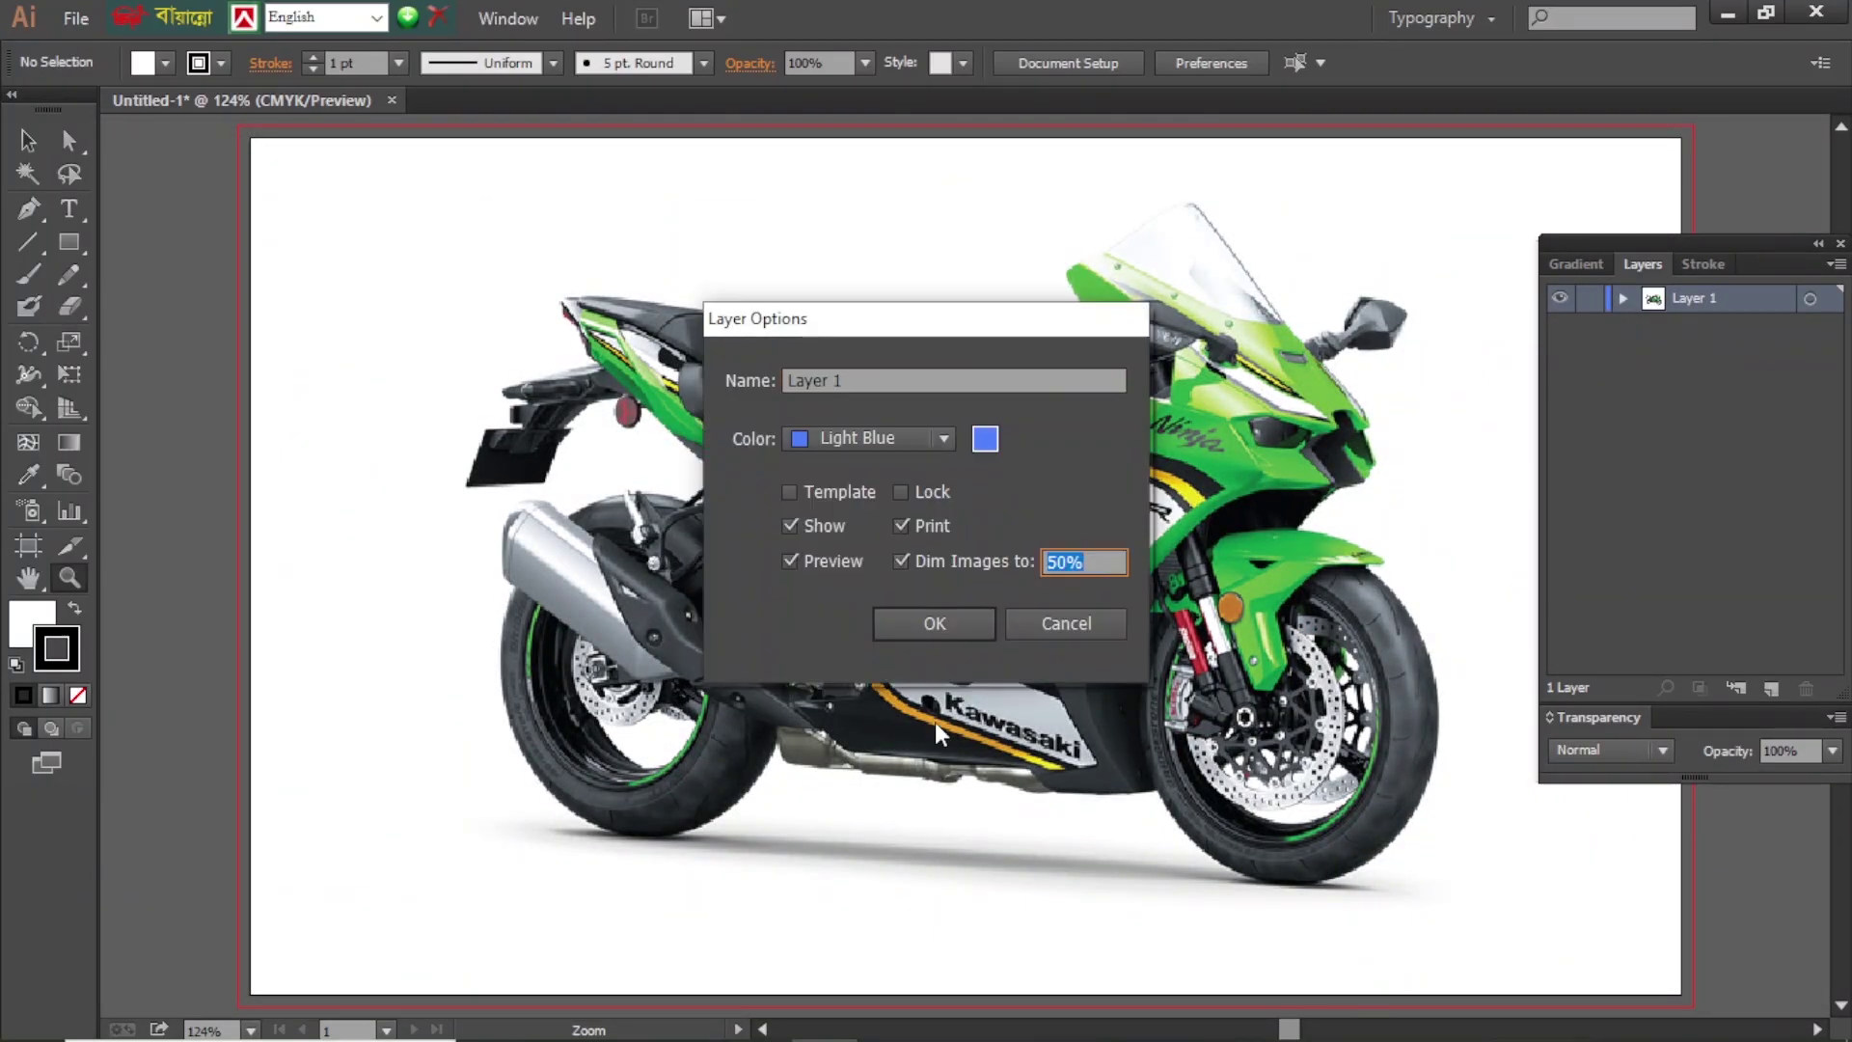
pyautogui.click(935, 620)
pyautogui.click(1772, 689)
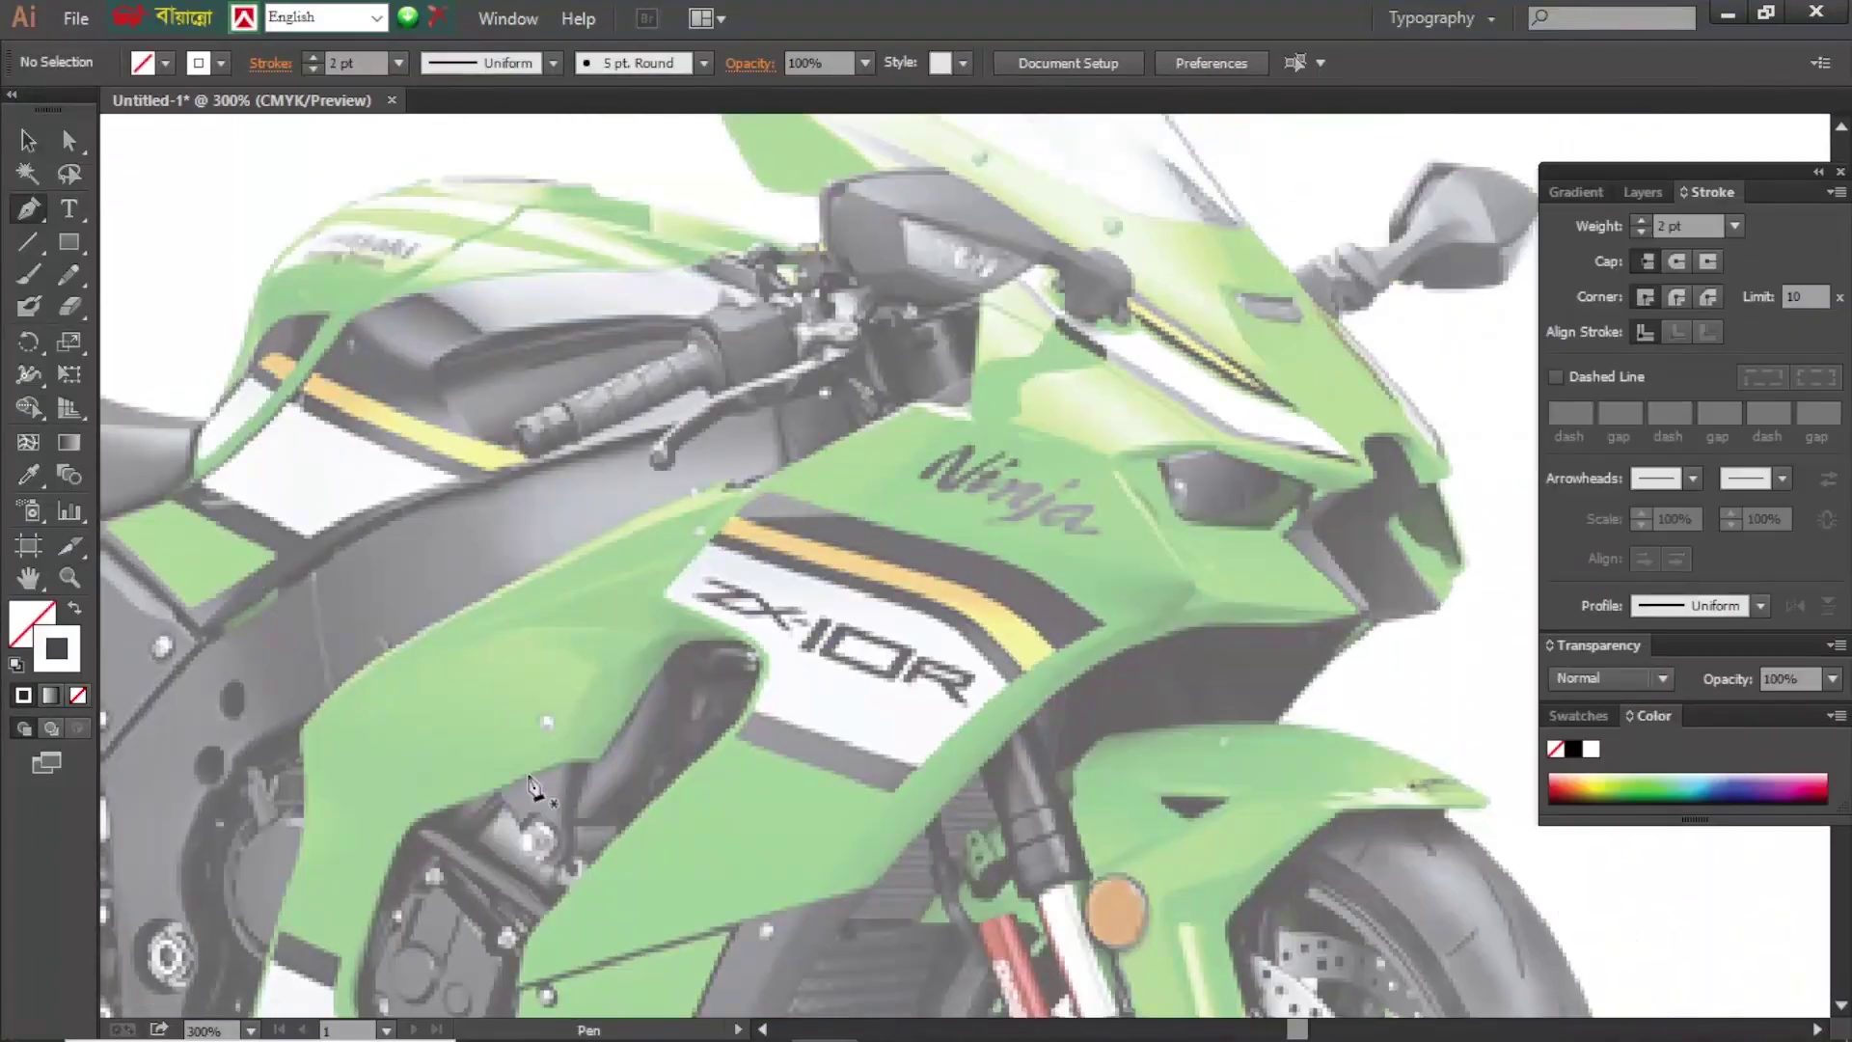
# - Trace the front fairing edge up to the headlight and along the windscreen base
pyautogui.click(299, 730)
pyautogui.moveTo(431, 628); pyautogui.dragTo(541, 577)
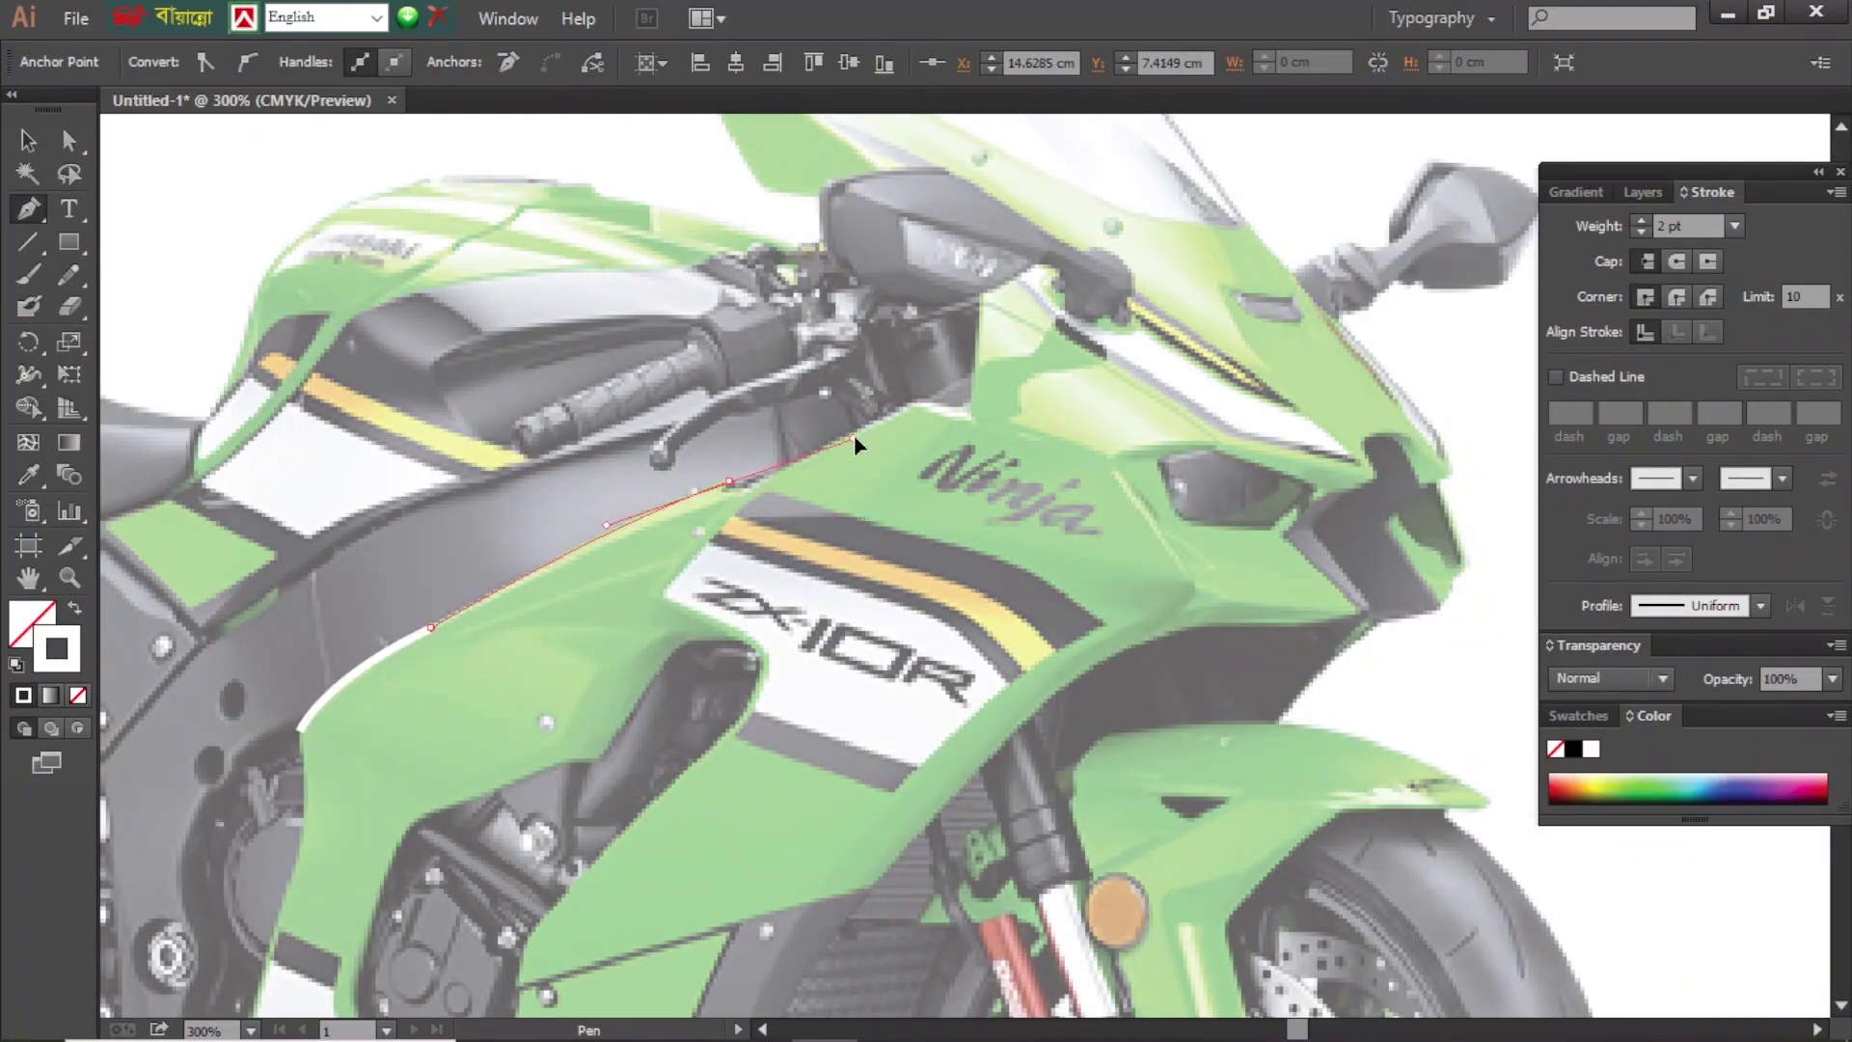
pyautogui.click(910, 405)
pyautogui.click(970, 417)
pyautogui.click(986, 303)
pyautogui.click(1044, 262)
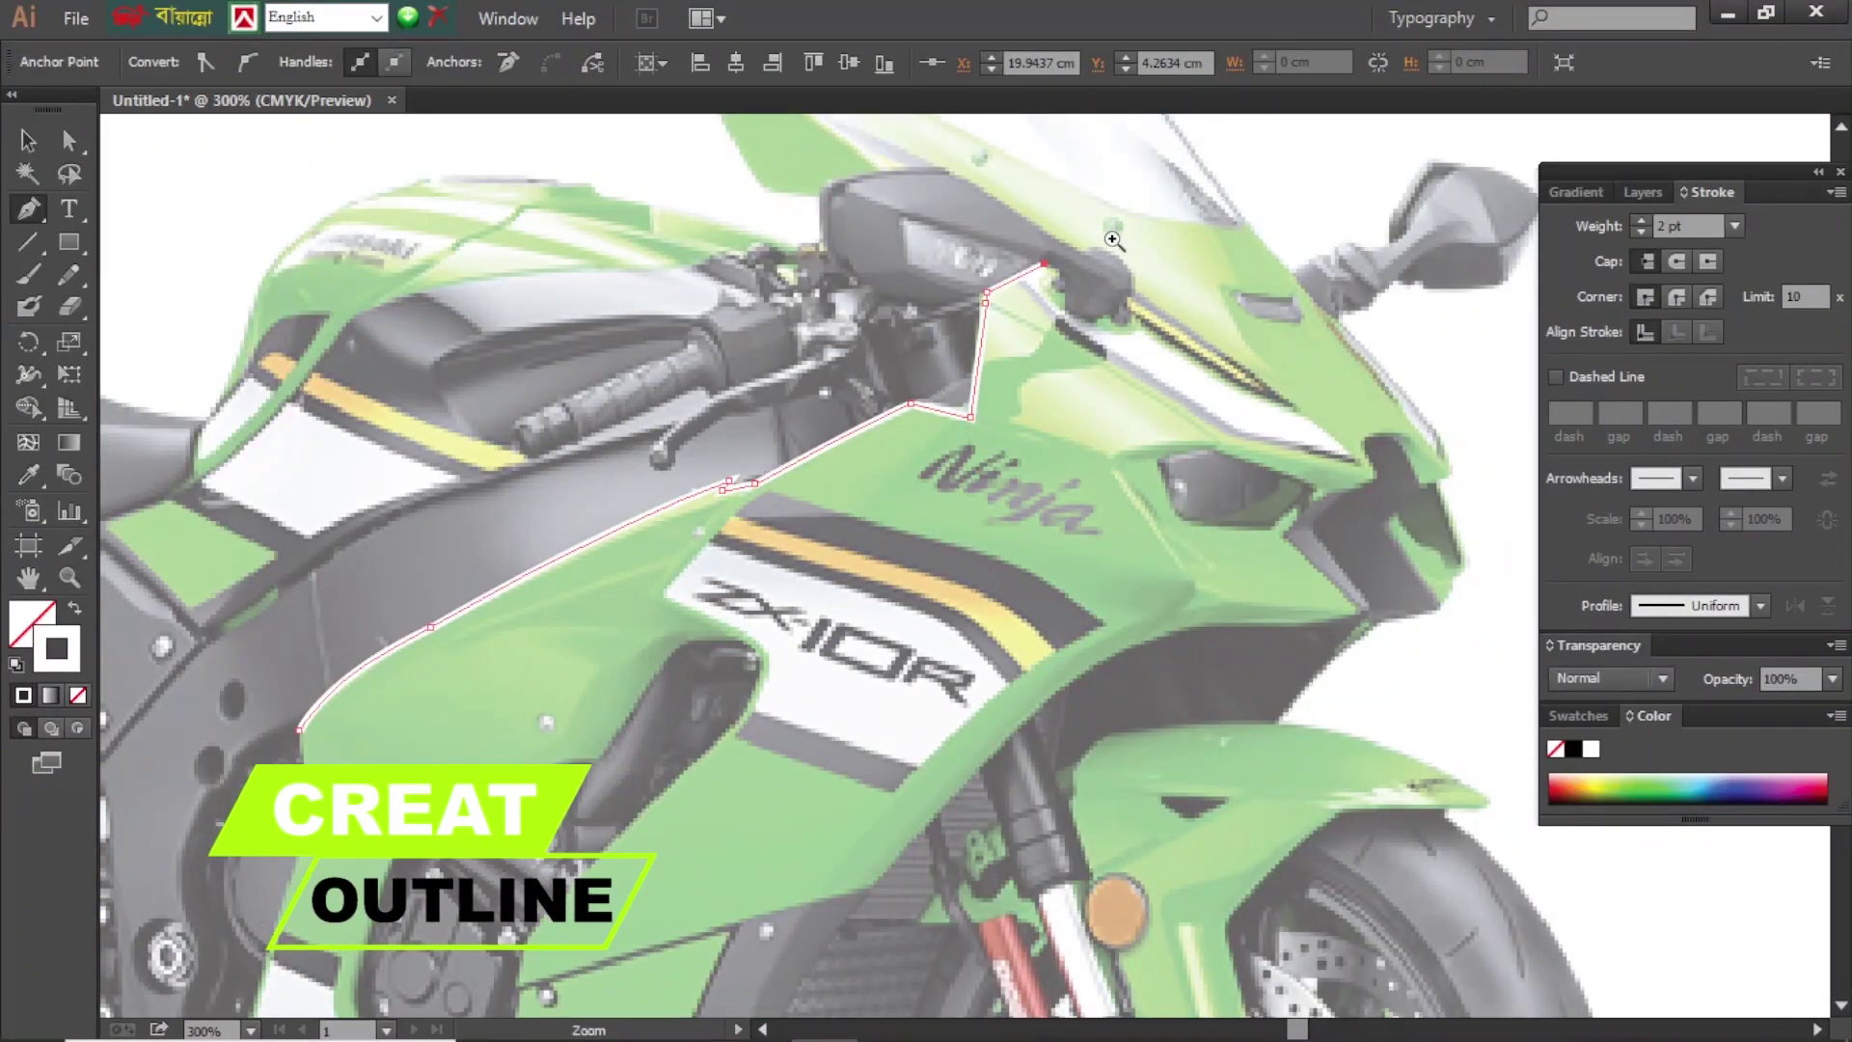
pyautogui.click(1112, 240)
pyautogui.click(954, 665)
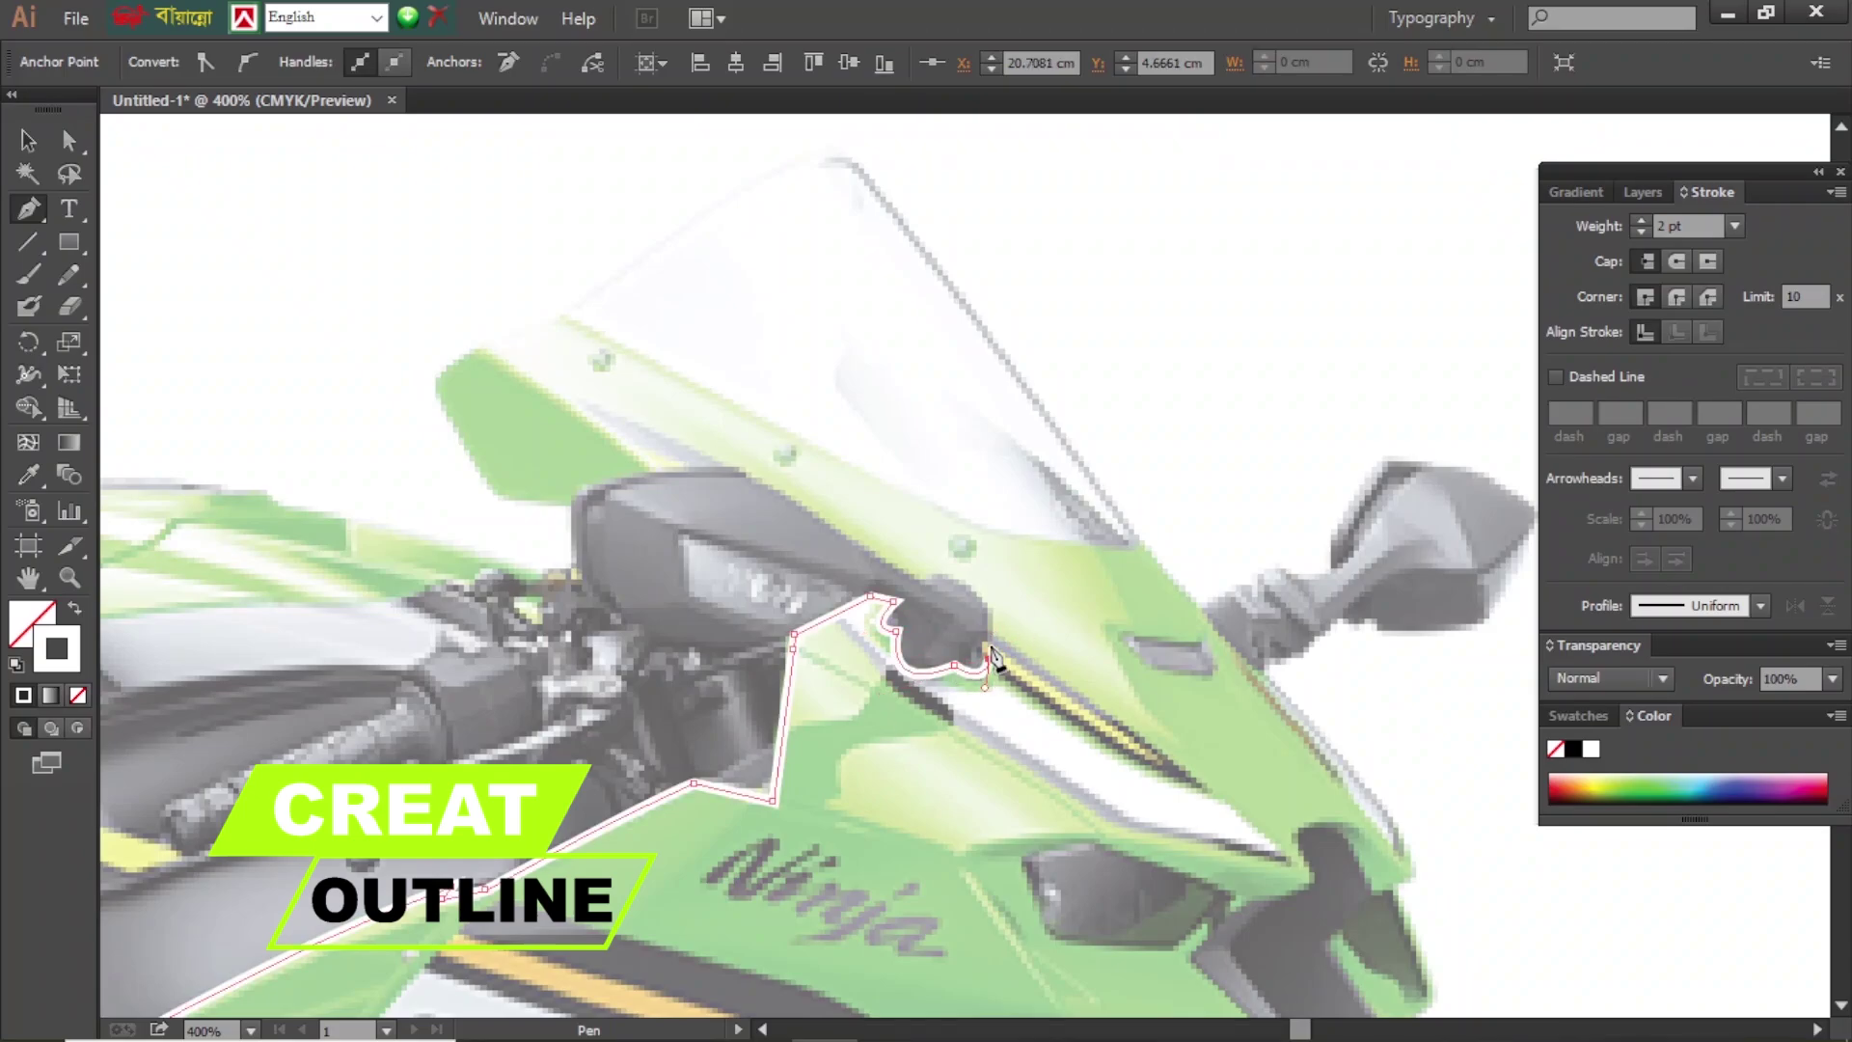
pyautogui.click(937, 573)
pyautogui.click(769, 482)
pyautogui.click(573, 398)
# - Outline the windscreen top and curve the path around the fairing nose cutout
pyautogui.press('F7')
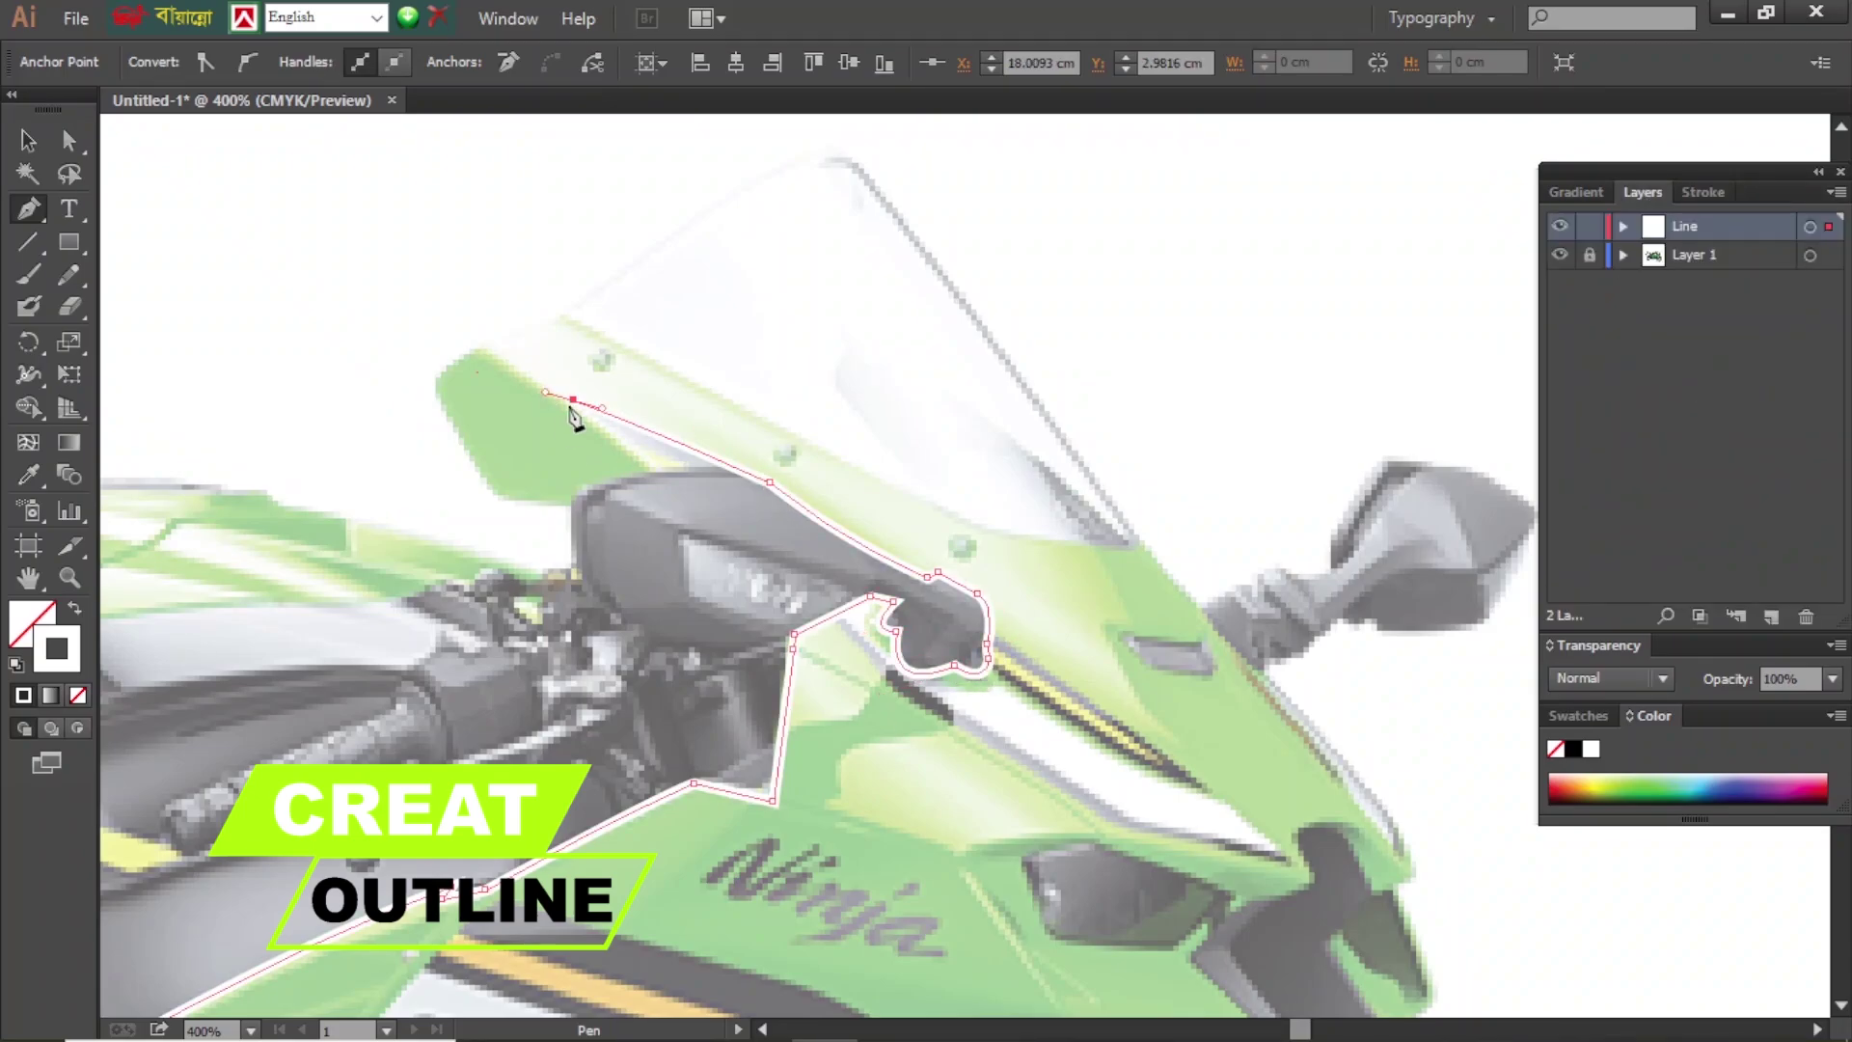
pyautogui.click(495, 341)
pyautogui.click(552, 316)
pyautogui.moveTo(843, 153); pyautogui.dragTo(901, 157)
pyautogui.click(885, 200)
pyautogui.click(1133, 526)
pyautogui.click(1272, 680)
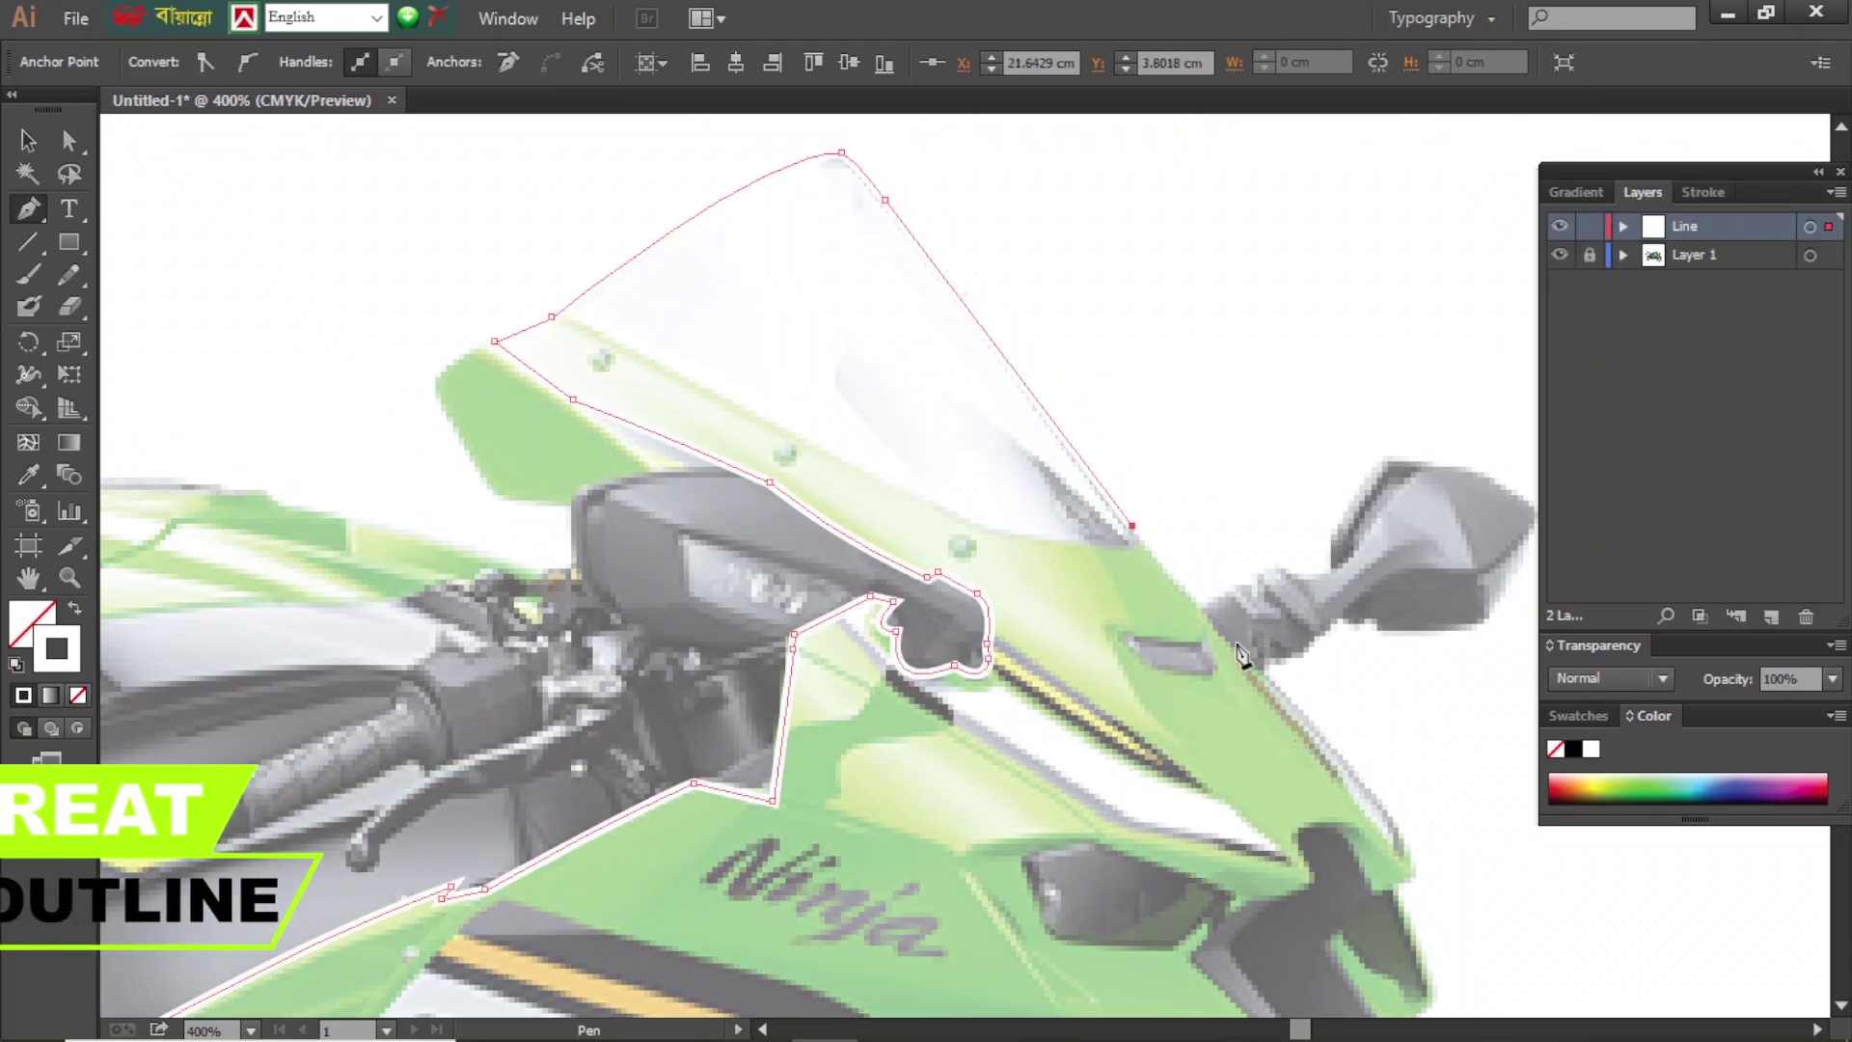
pyautogui.click(1411, 867)
pyautogui.click(1372, 883)
pyautogui.click(1314, 820)
pyautogui.moveTo(1311, 868)
pyautogui.mouseDown()
pyautogui.moveTo(1335, 942)
pyautogui.moveTo(1061, 413)
pyautogui.moveTo(955, 423)
pyautogui.mouseUp()
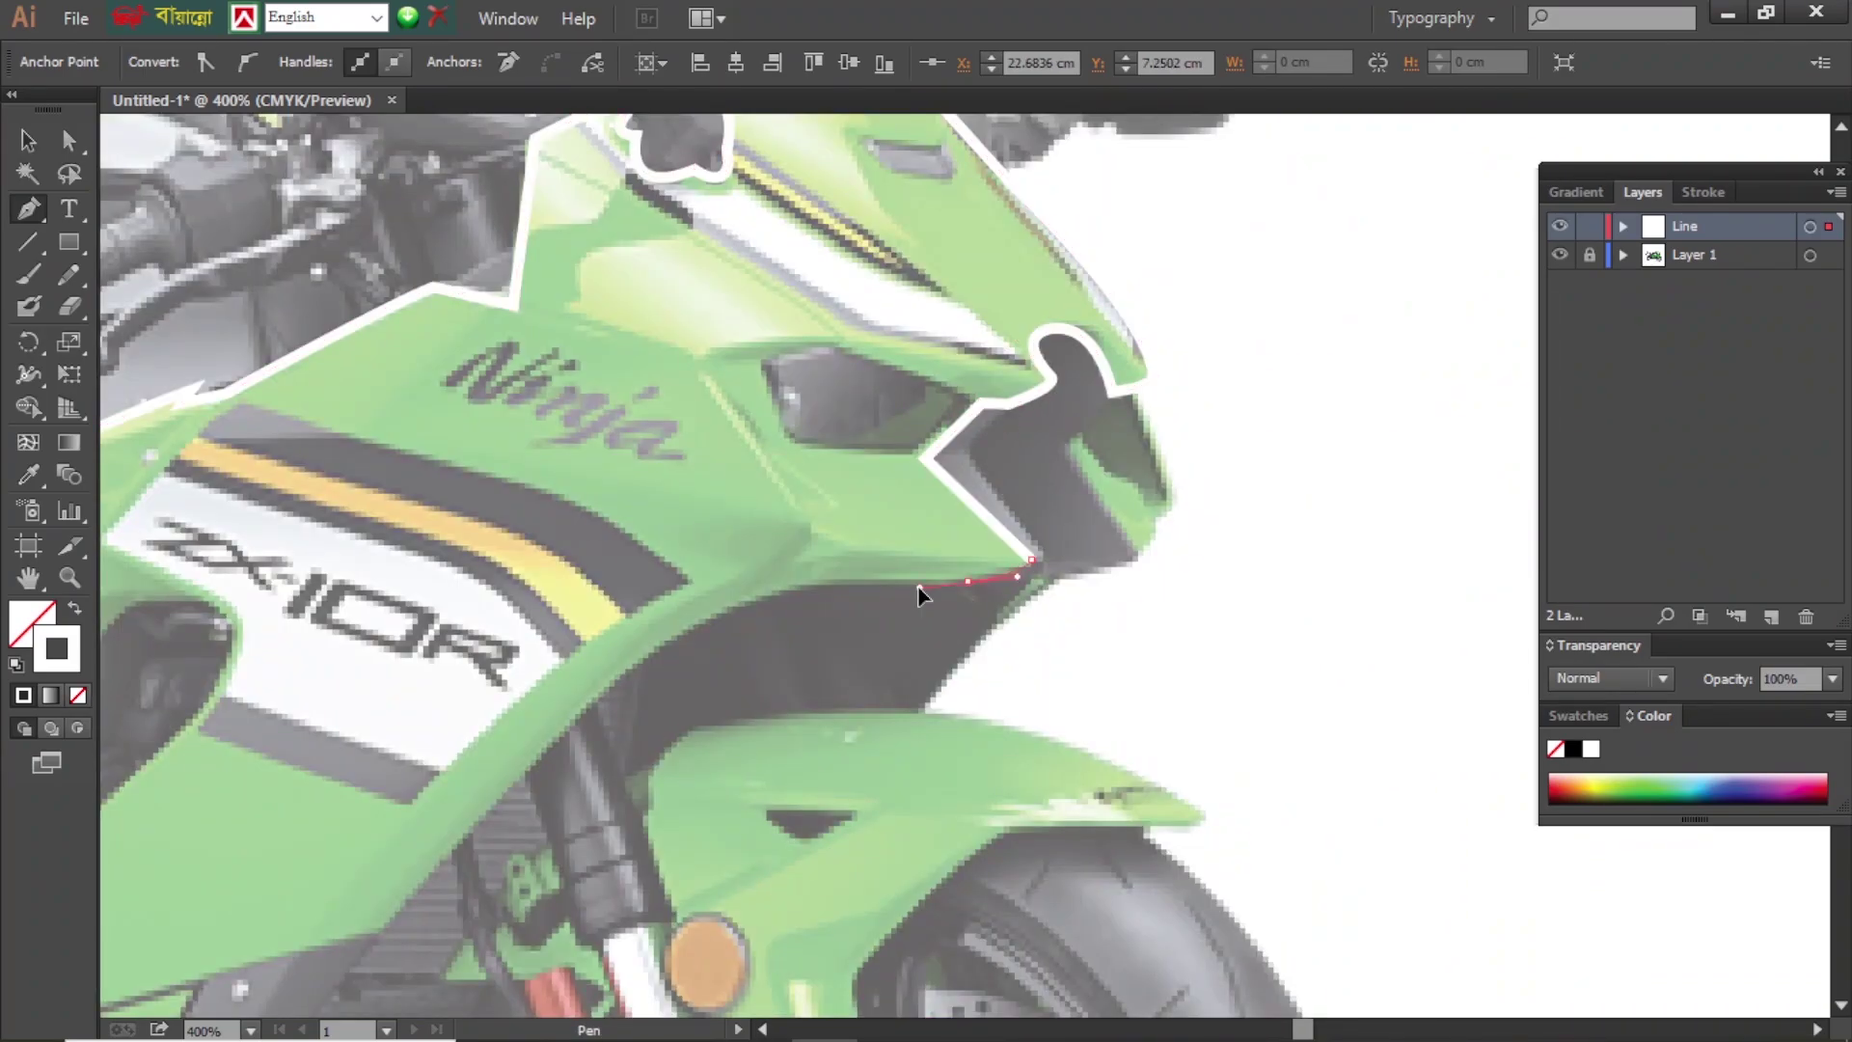
# - Trace the fairing's lower edge and continue up the side fairing
pyautogui.click(579, 694)
pyautogui.click(383, 919)
pyautogui.scroll(-5, 608, 508)
pyautogui.hscroll(-5, 607, 509)
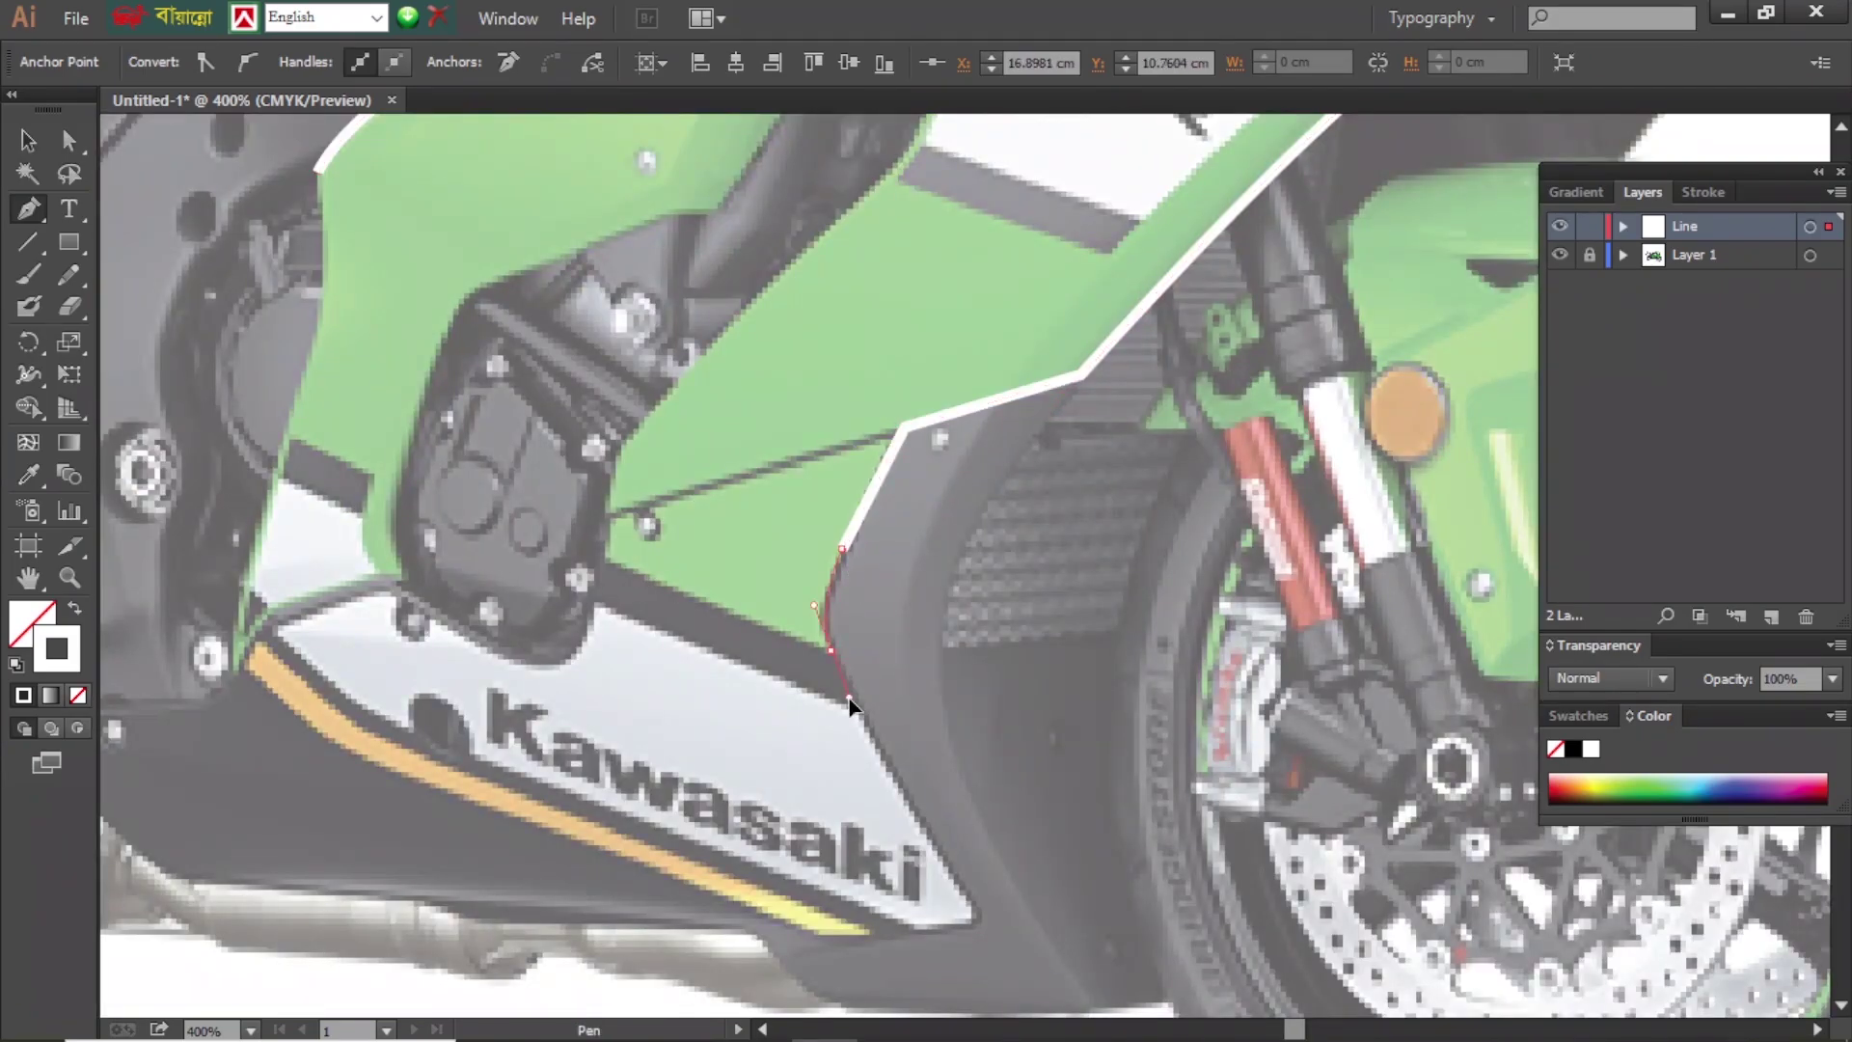
pyautogui.click(605, 561)
pyautogui.click(608, 482)
pyautogui.click(687, 369)
pyautogui.scroll(5, 714, 464)
pyautogui.click(749, 557)
pyautogui.click(784, 466)
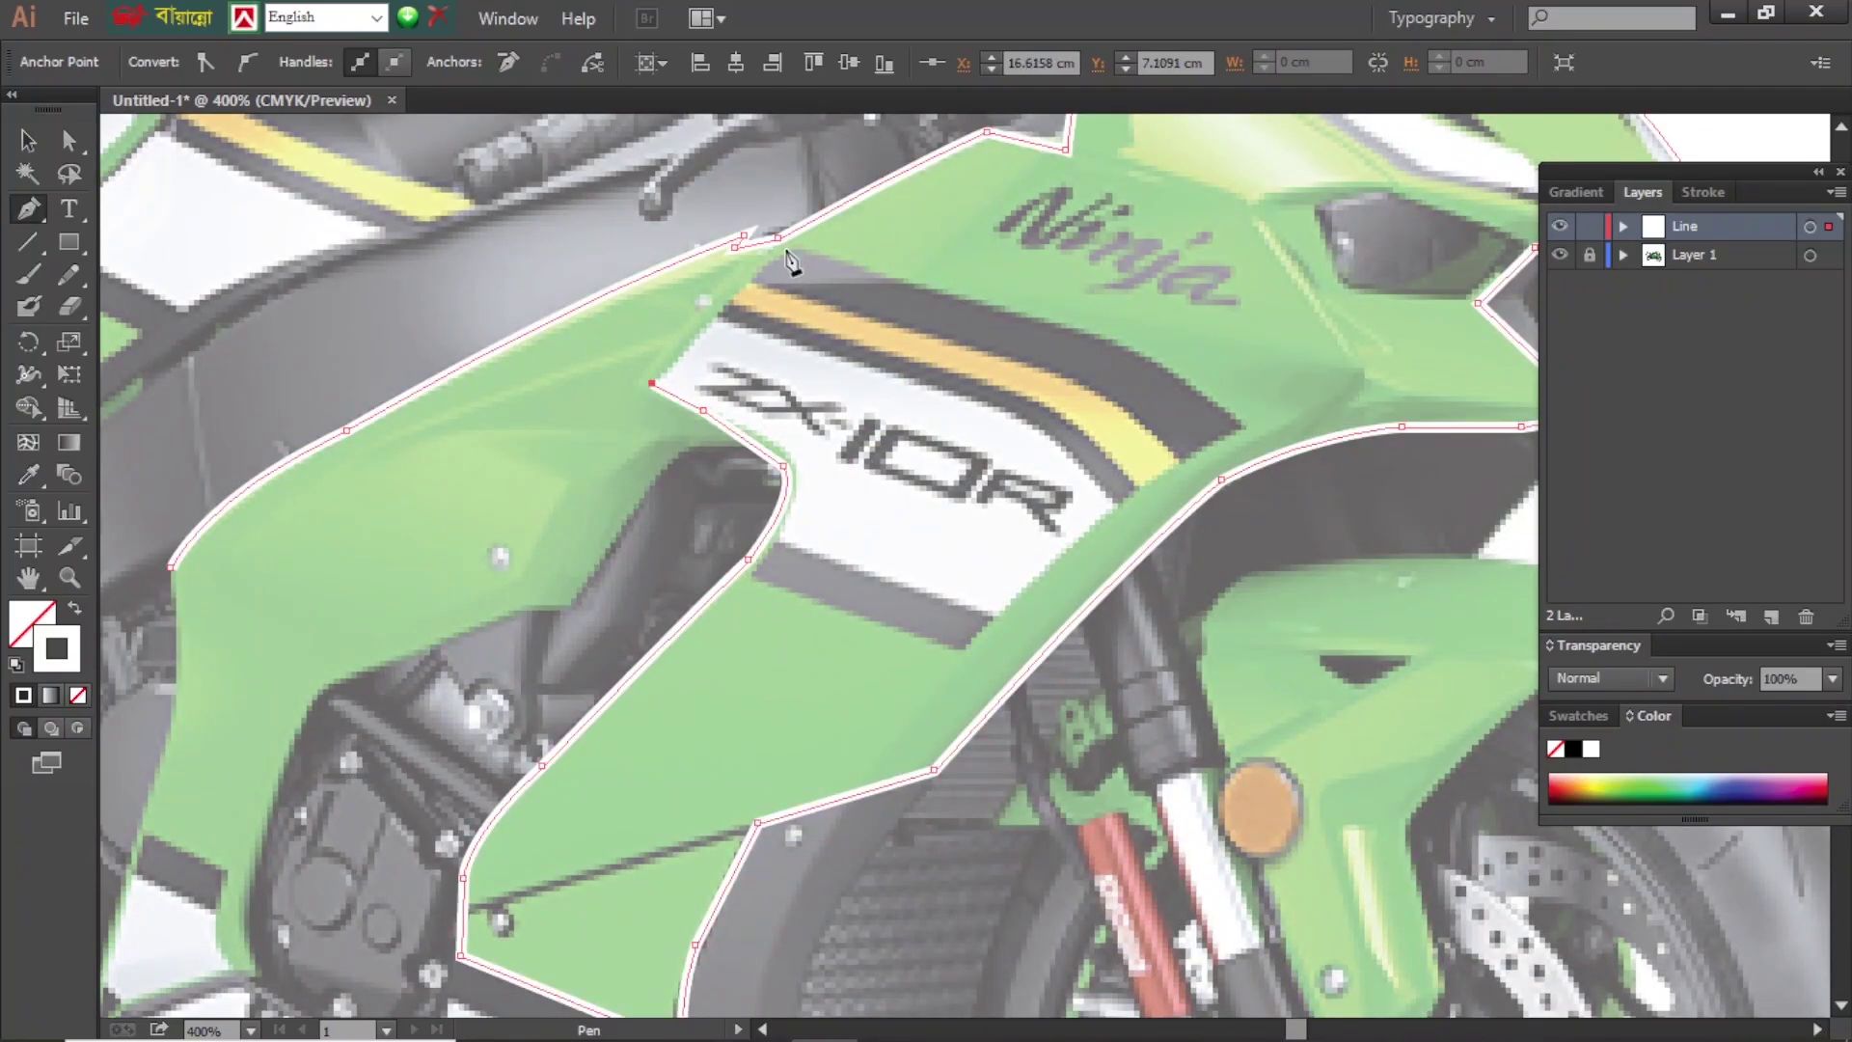
# - Outline the ZX-10R side panel and the inner fairing cutout
pyautogui.click(791, 245)
pyautogui.click(1044, 317)
pyautogui.click(1244, 424)
pyautogui.click(1119, 488)
pyautogui.click(965, 644)
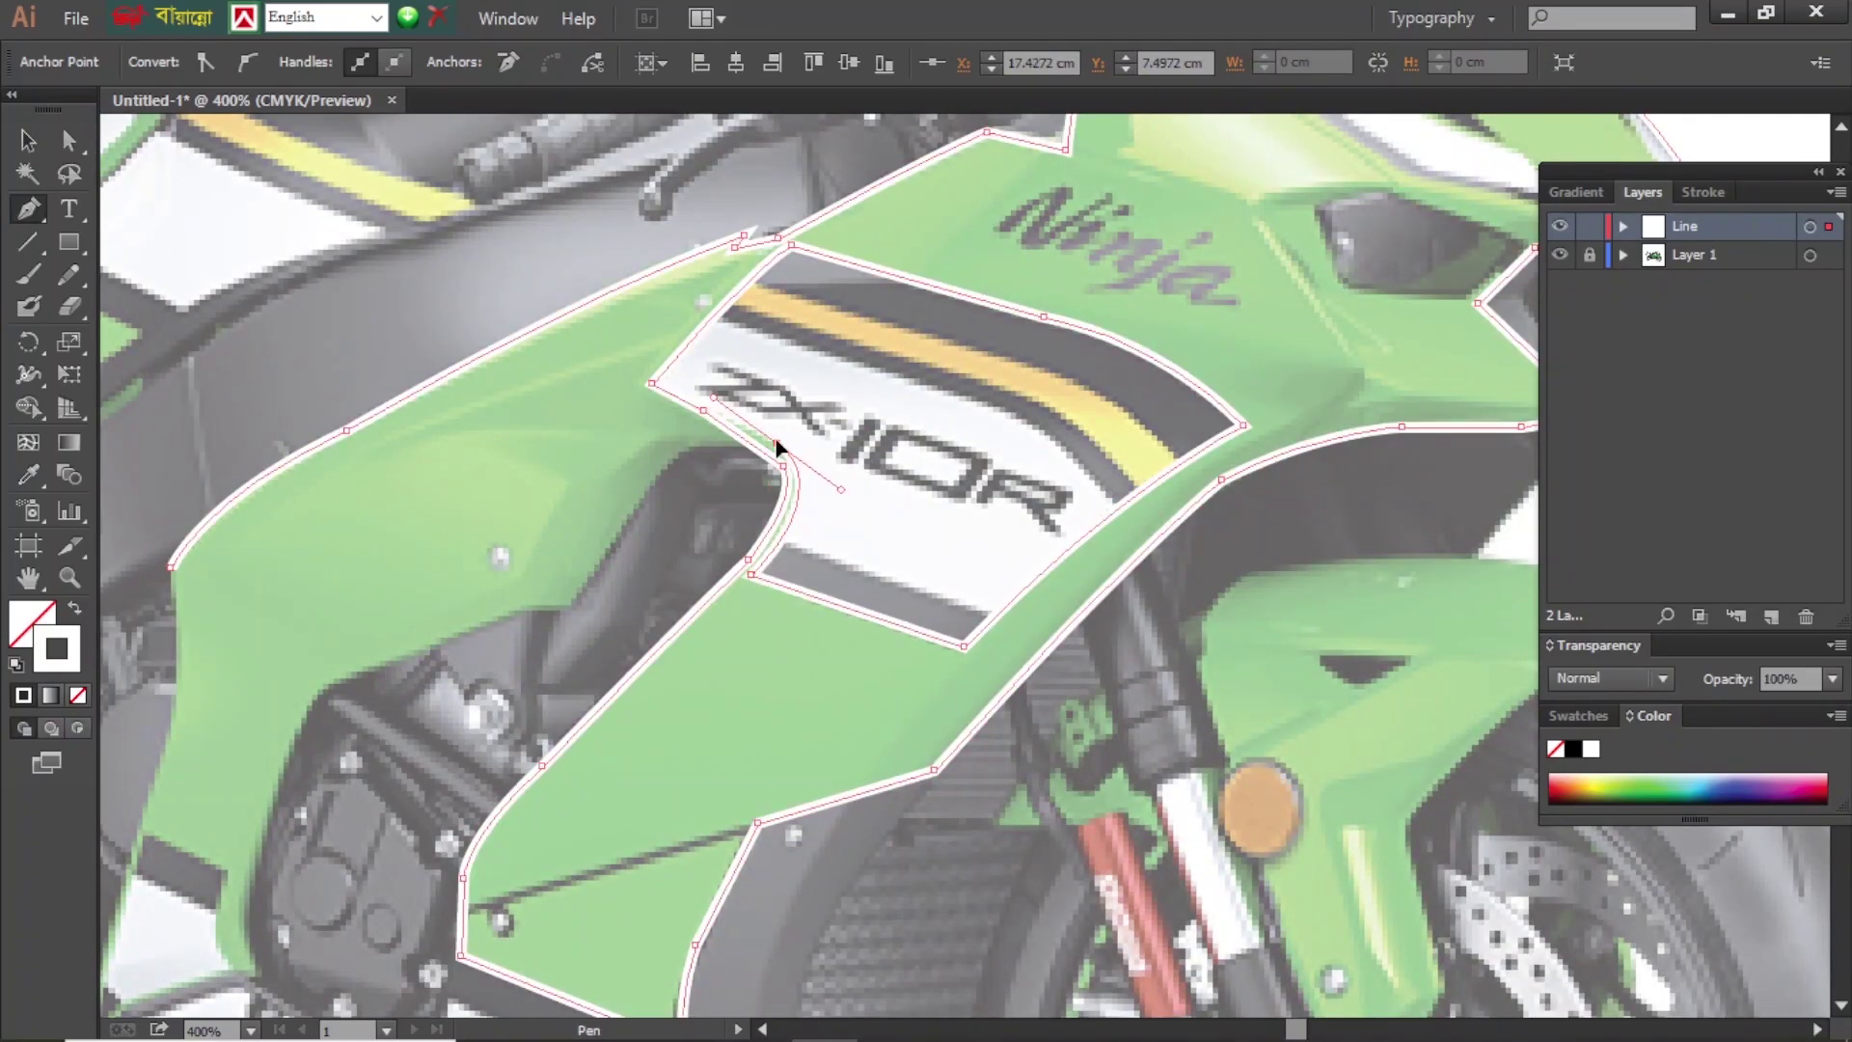
pyautogui.hotkey('ctrl', '-')
pyautogui.hscroll(-1, 1039, 754)
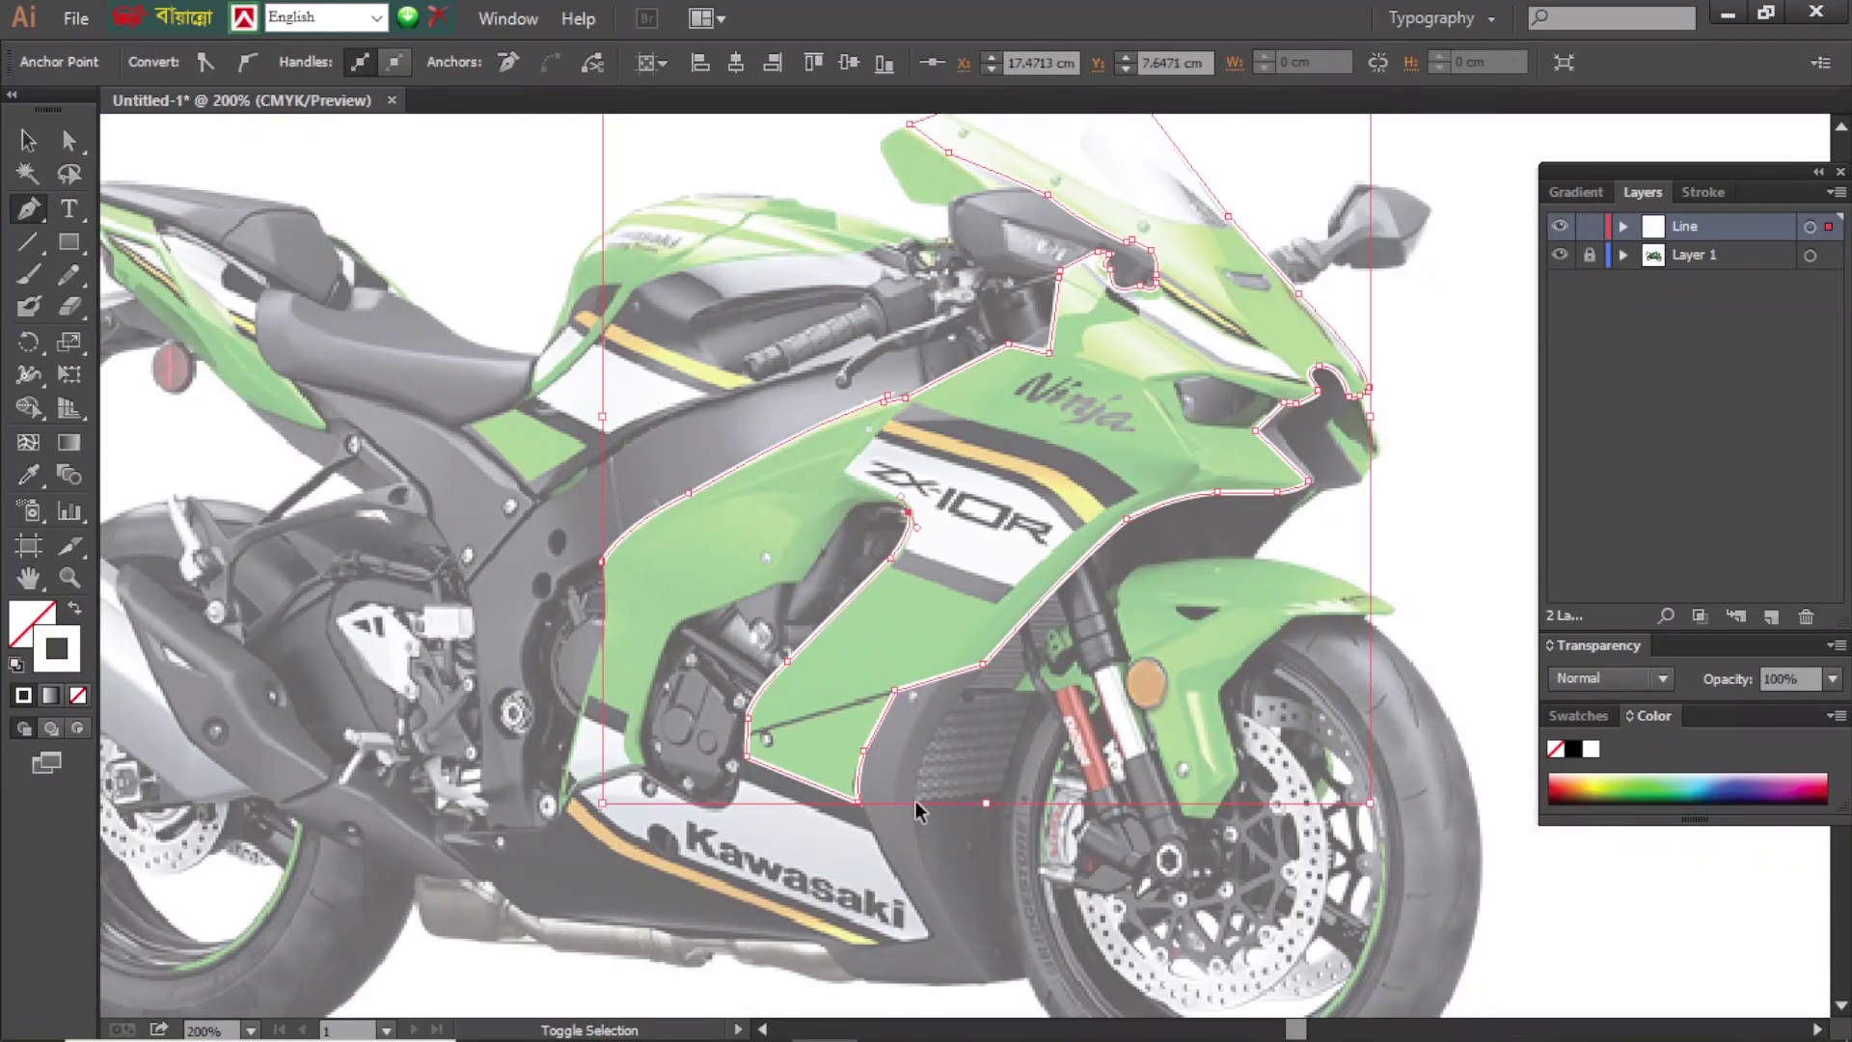
pyautogui.click(823, 543)
pyautogui.click(662, 646)
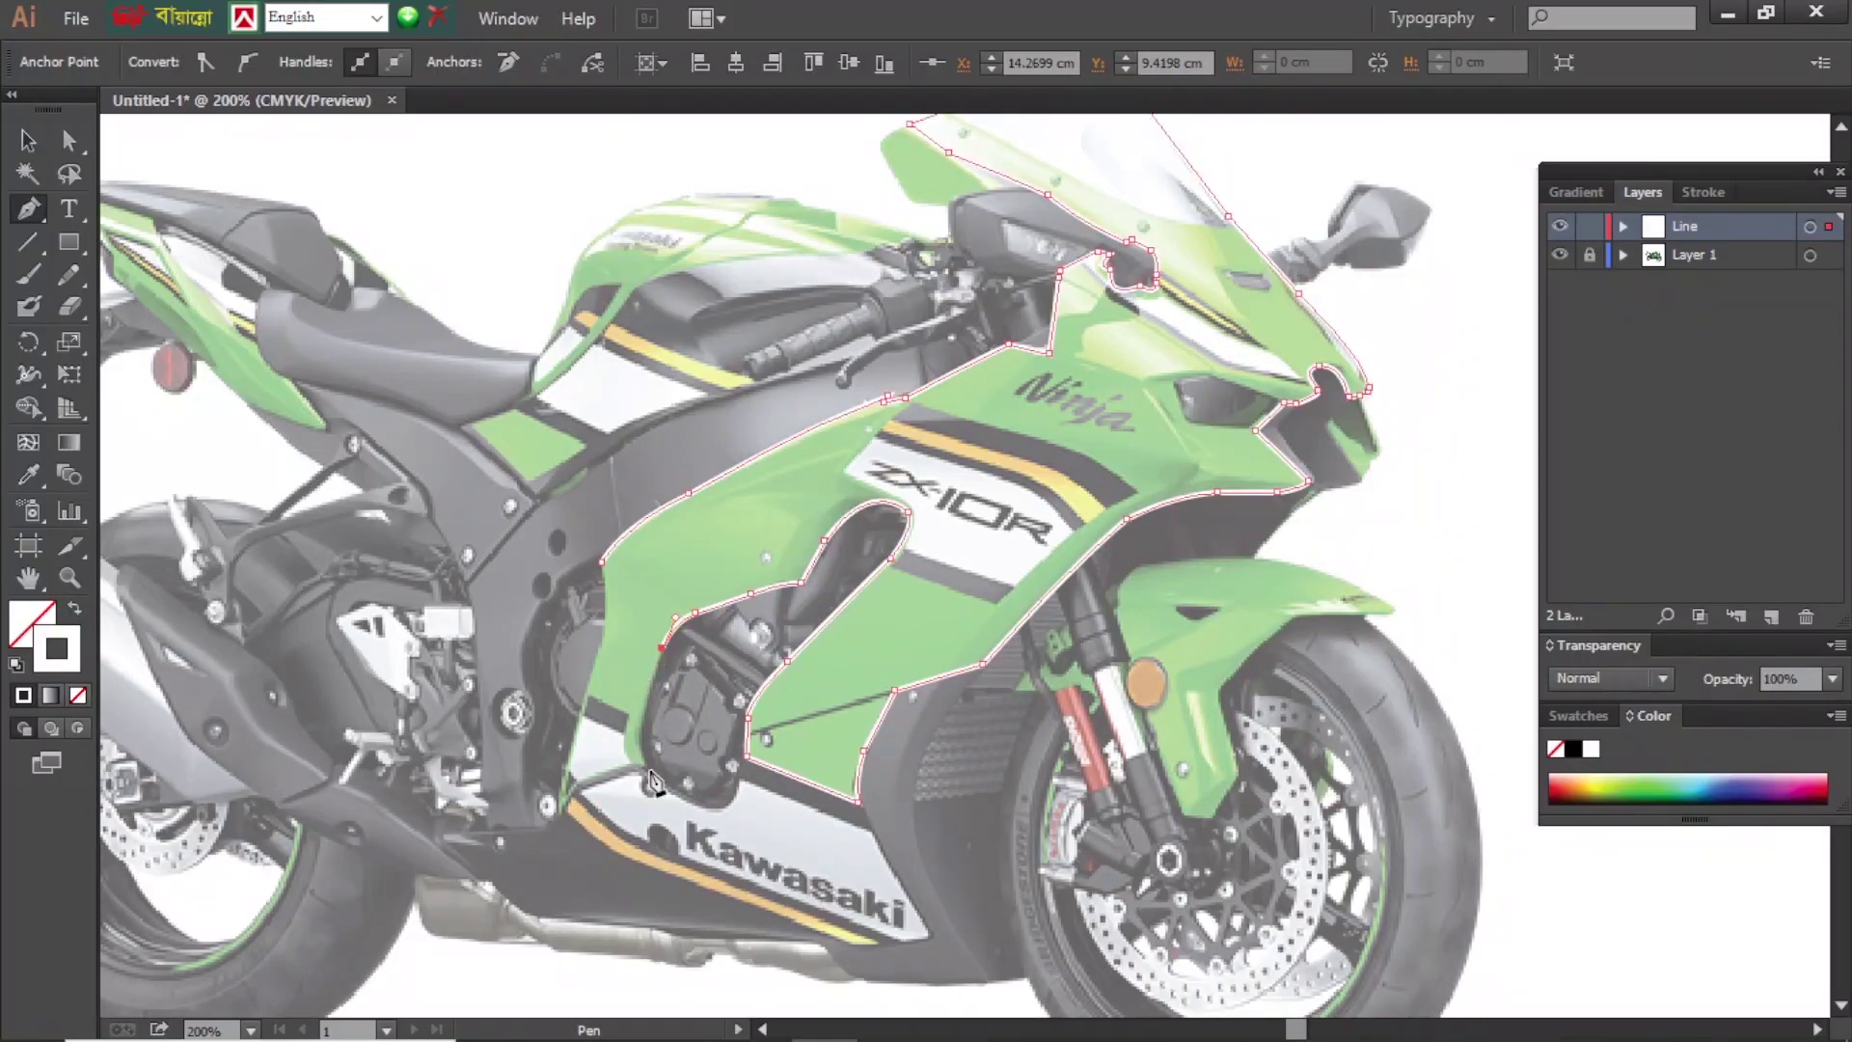
pyautogui.hscroll(3, 849, 627)
pyautogui.scroll(-1, 850, 627)
# - Outline the front fender
pyautogui.click(847, 467)
pyautogui.click(1106, 509)
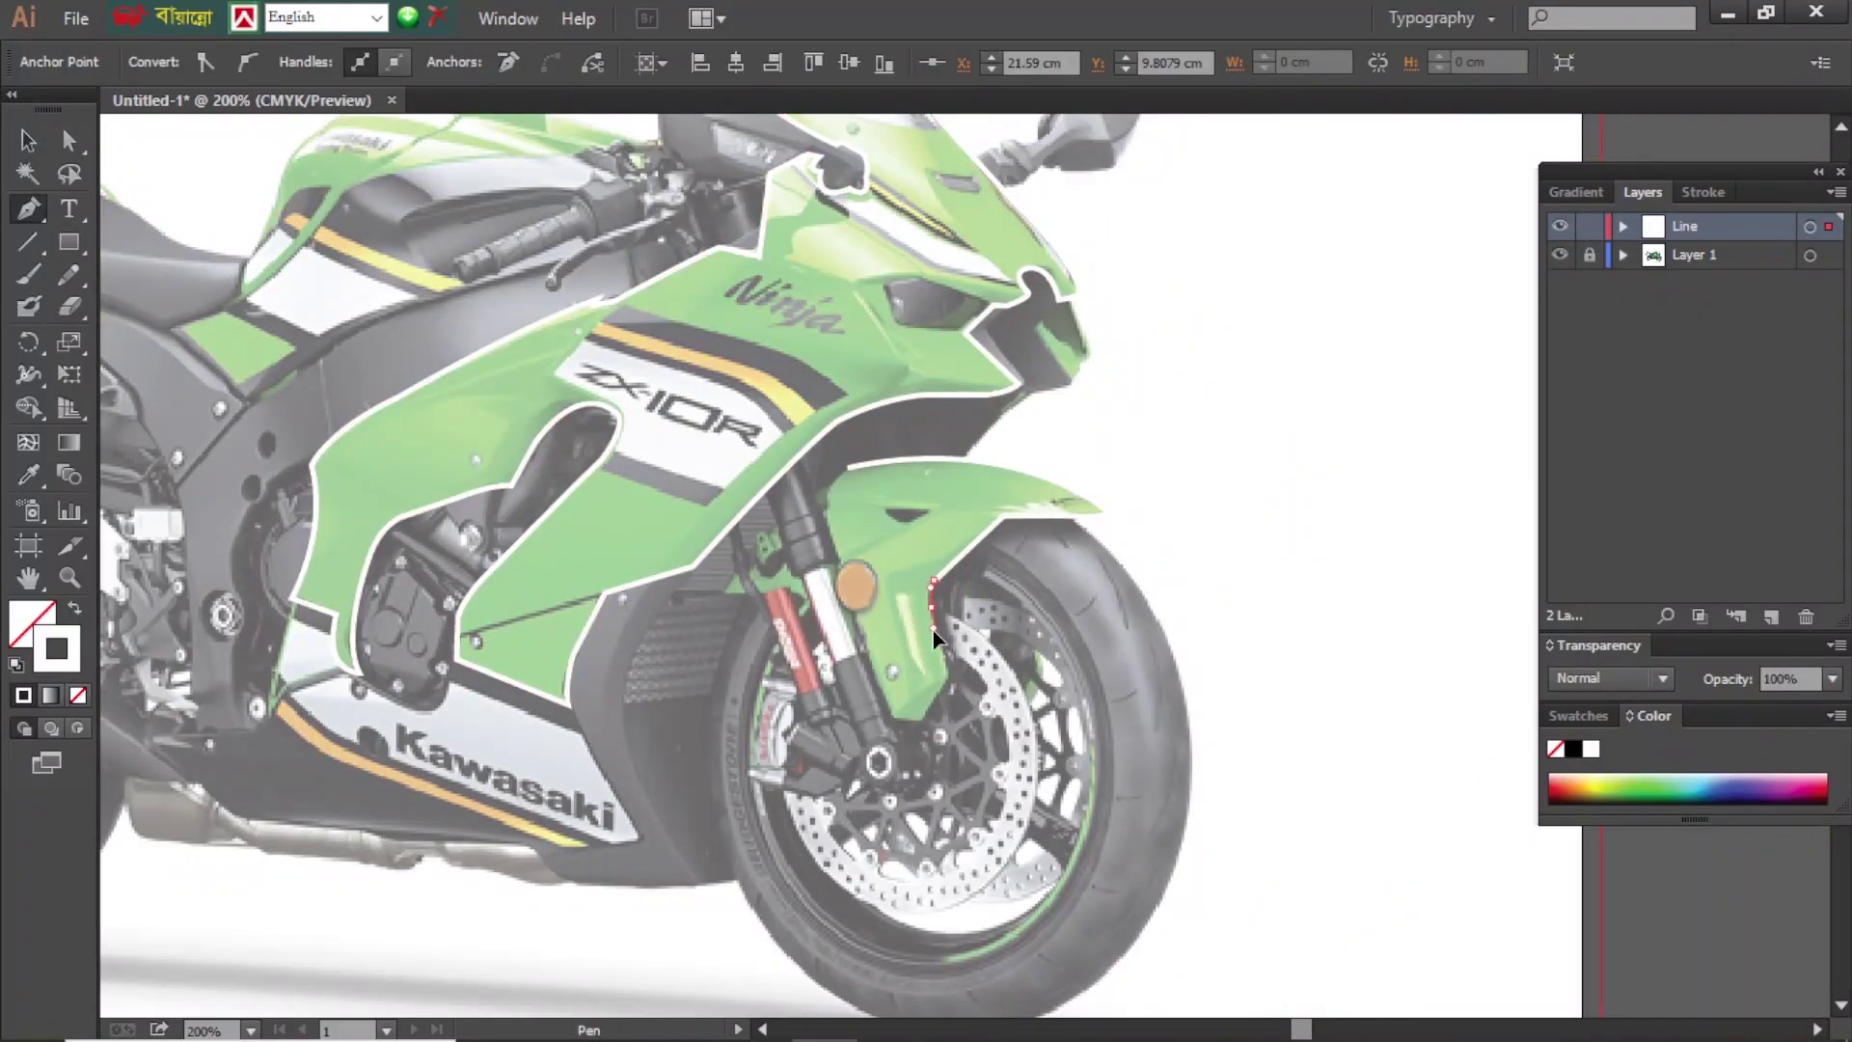
pyautogui.keyDown('ctrl'); pyautogui.click(924, 584); pyautogui.keyUp('ctrl')
pyautogui.scroll(5, 830, 524)
pyautogui.hscroll(-2, 830, 524)
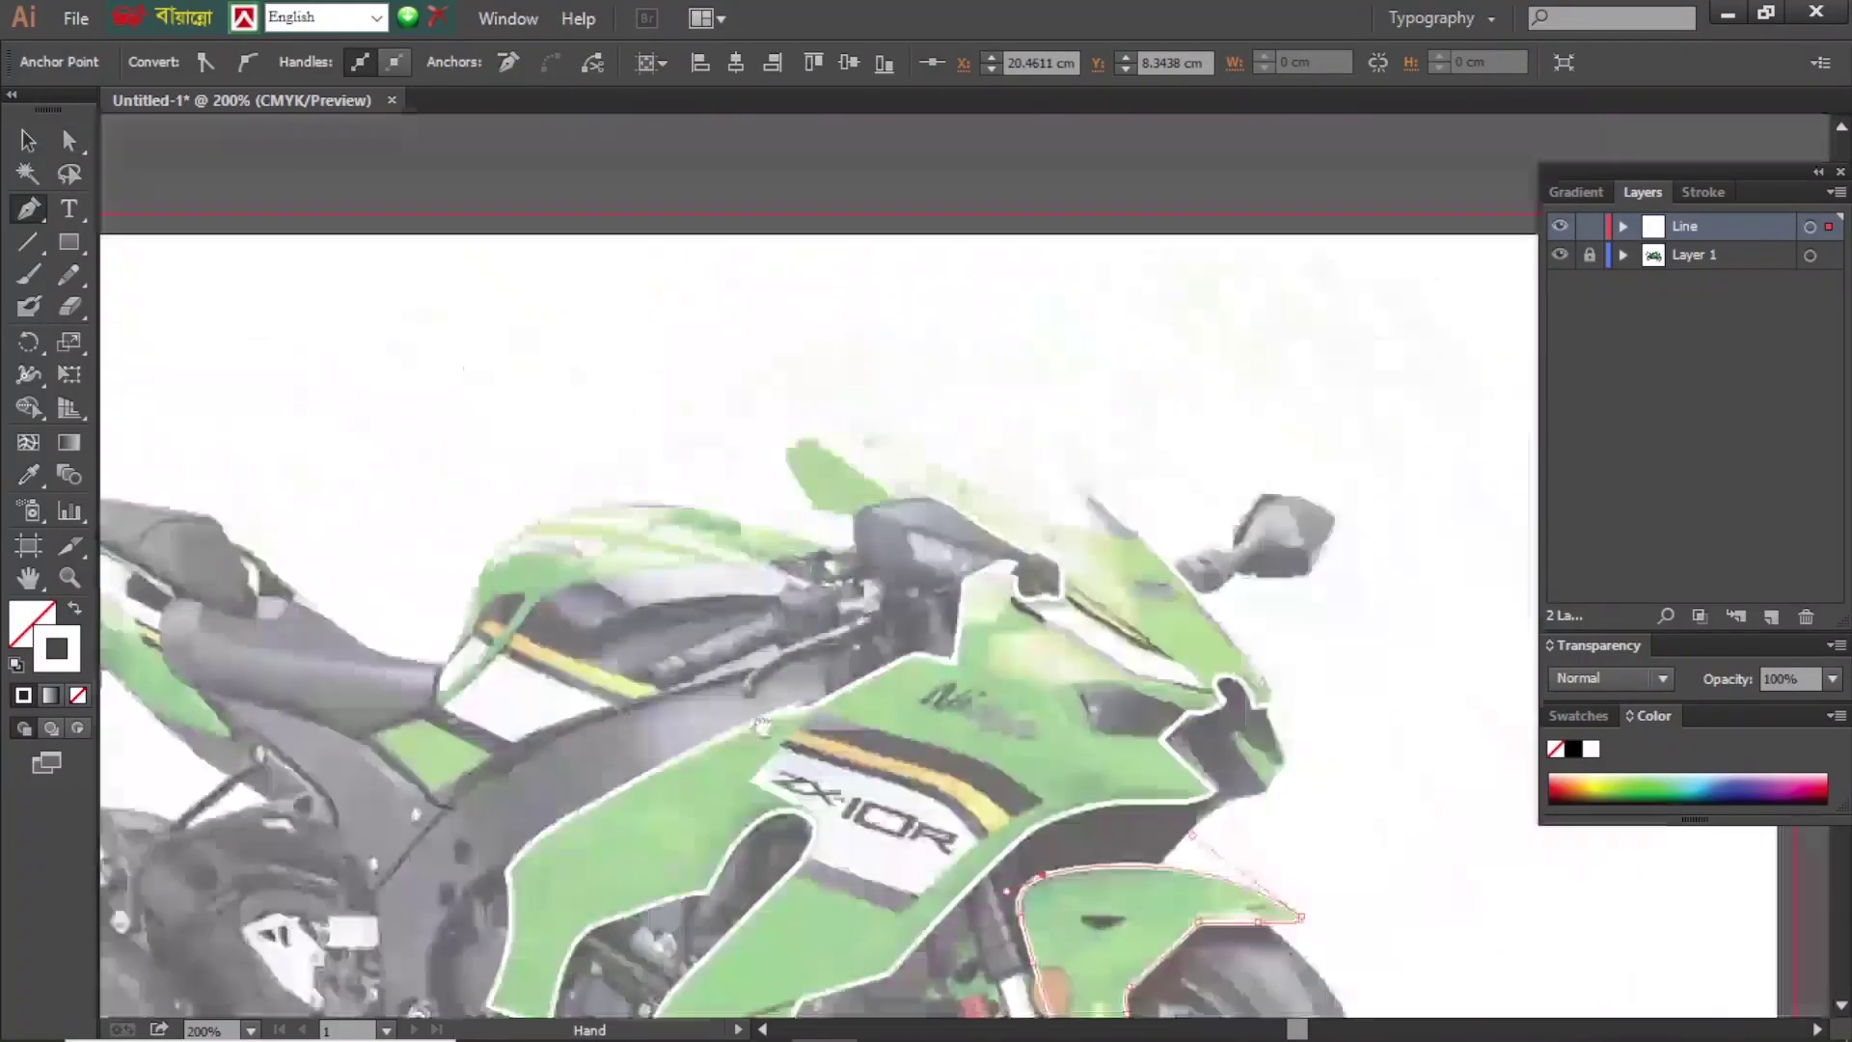
# - Trace the fuel tank's top edge and the tail side panel
pyautogui.click(591, 501)
pyautogui.moveTo(705, 506); pyautogui.dragTo(723, 510)
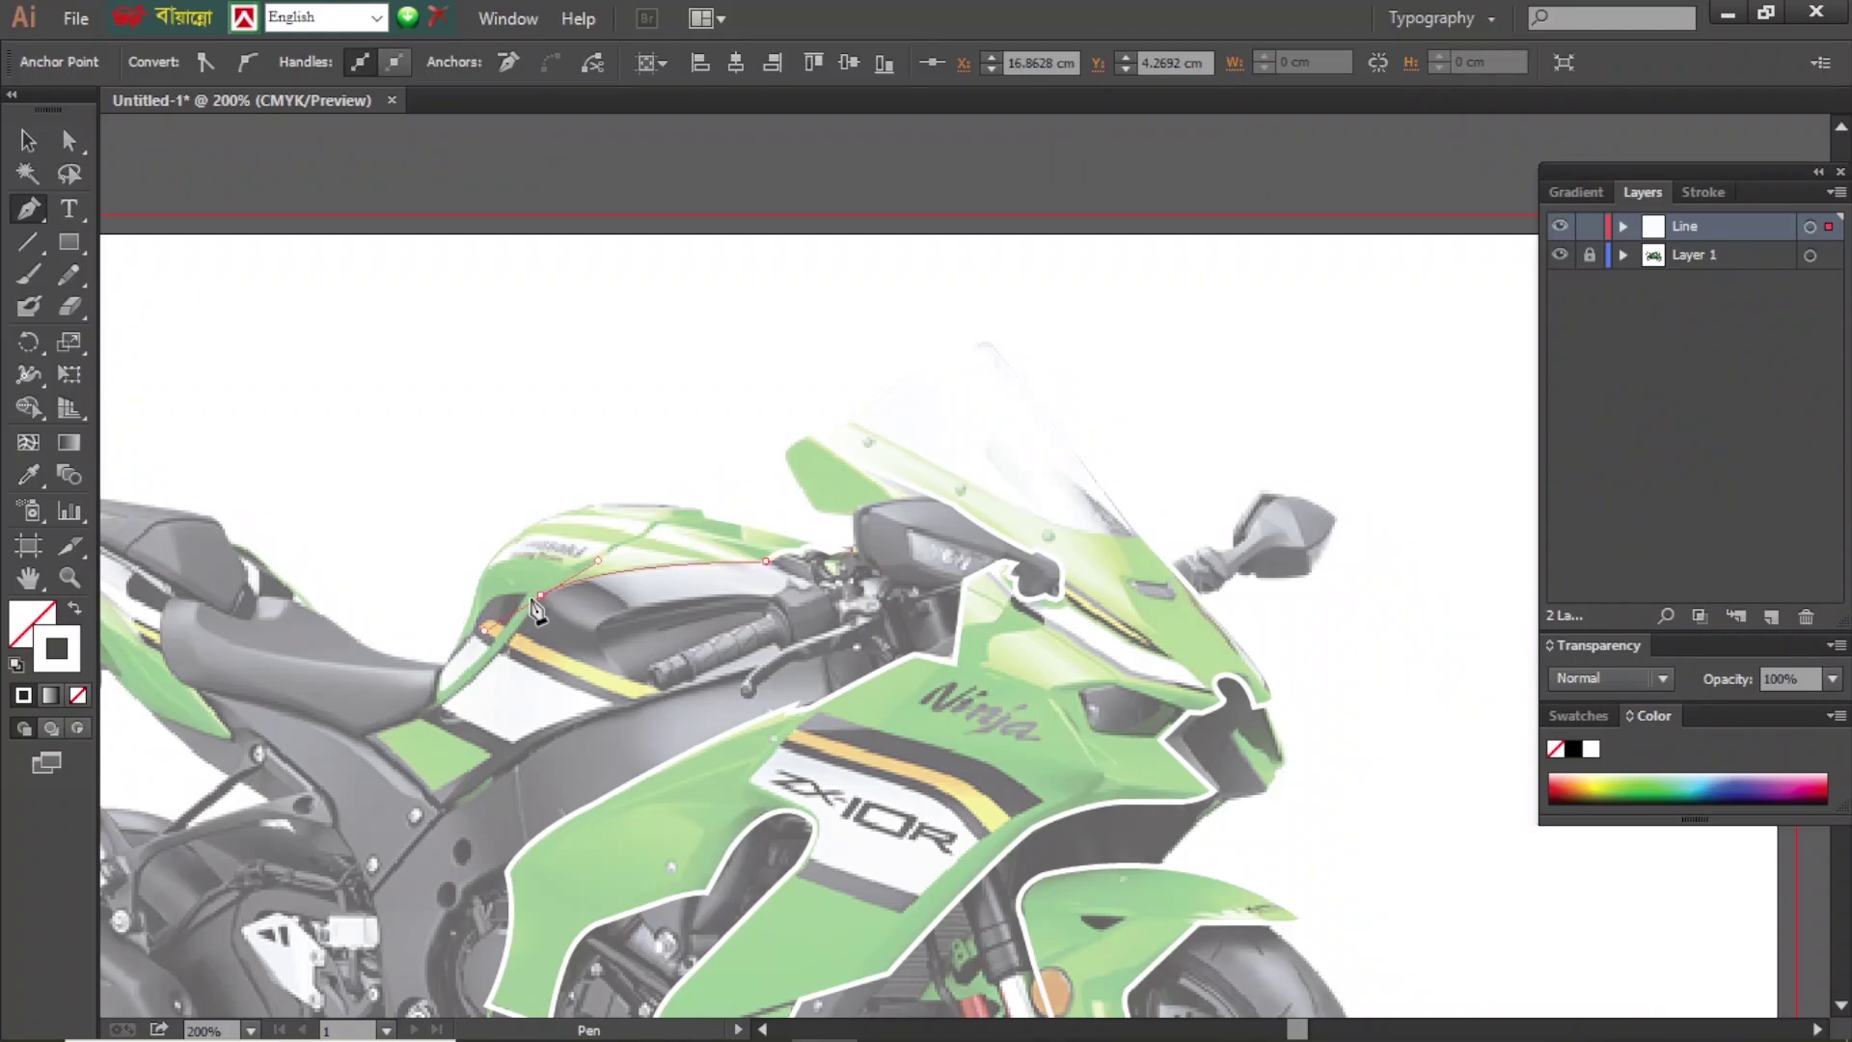
pyautogui.hscroll(-5, 690, 815)
pyautogui.scroll(1, 690, 815)
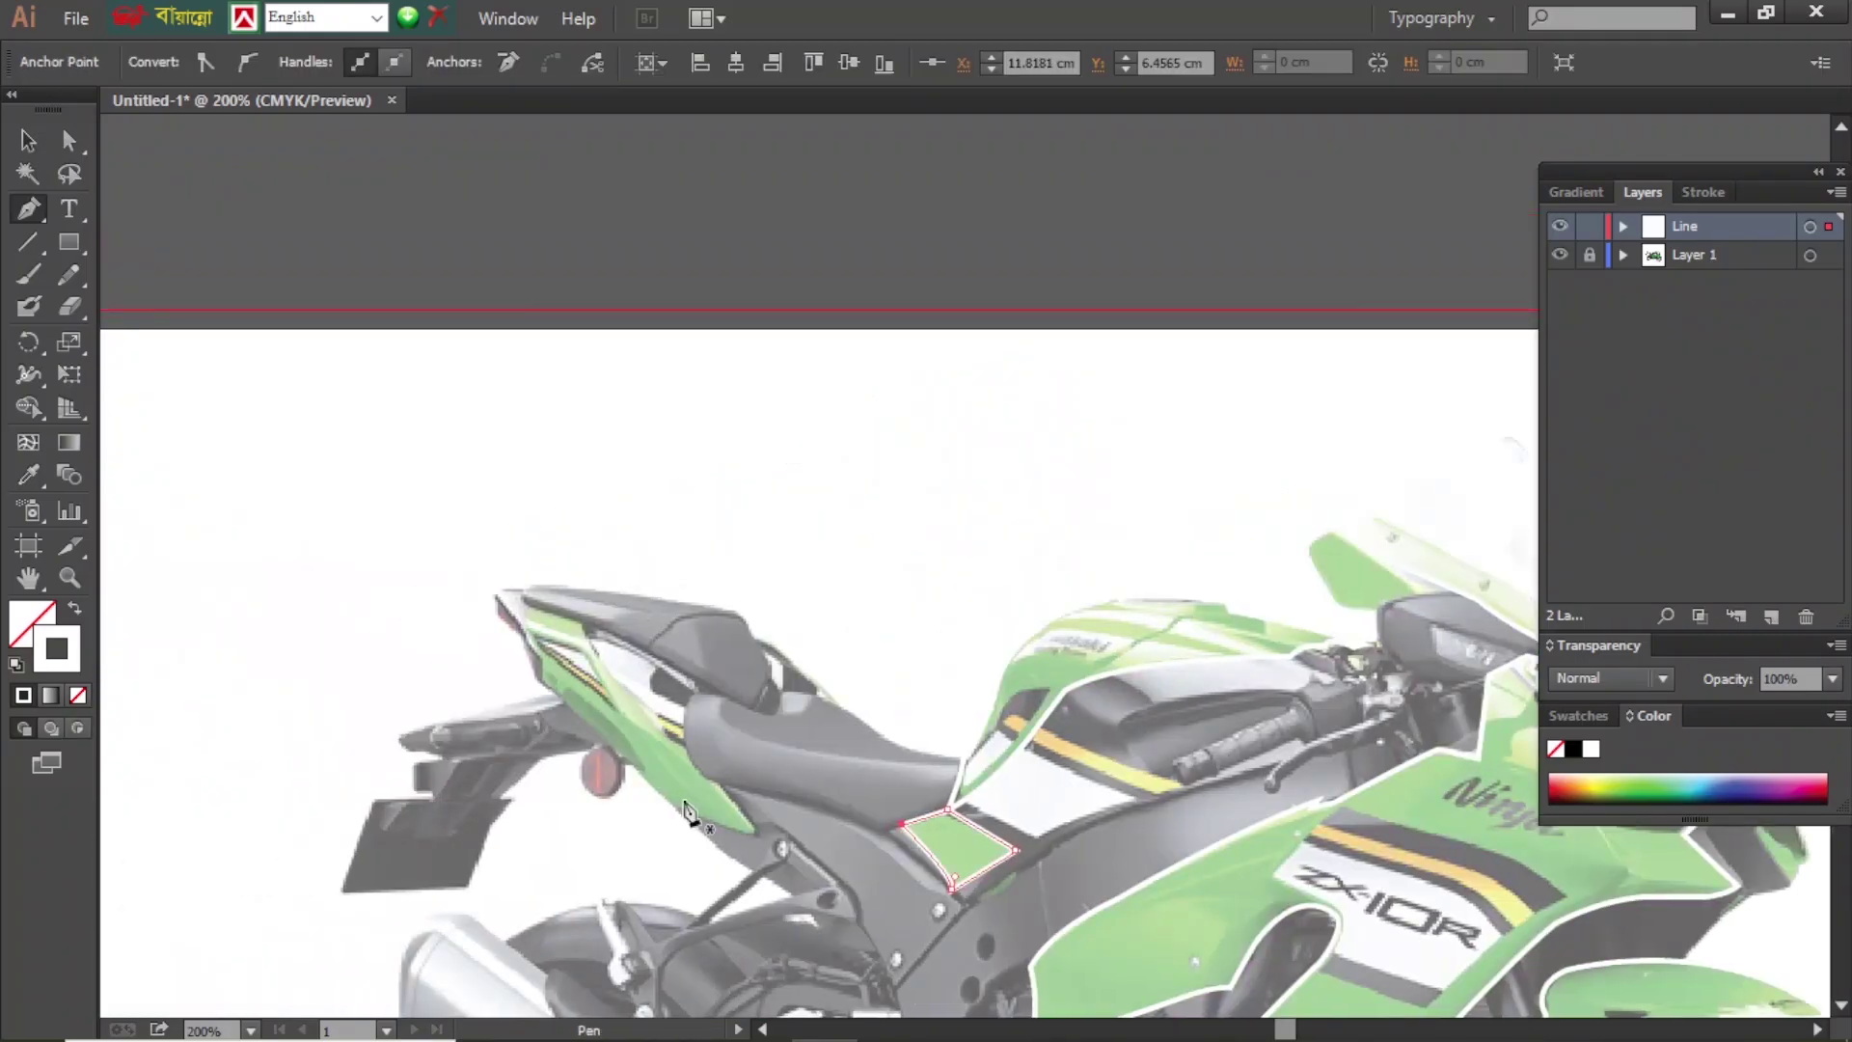
pyautogui.click(548, 685)
pyautogui.click(672, 806)
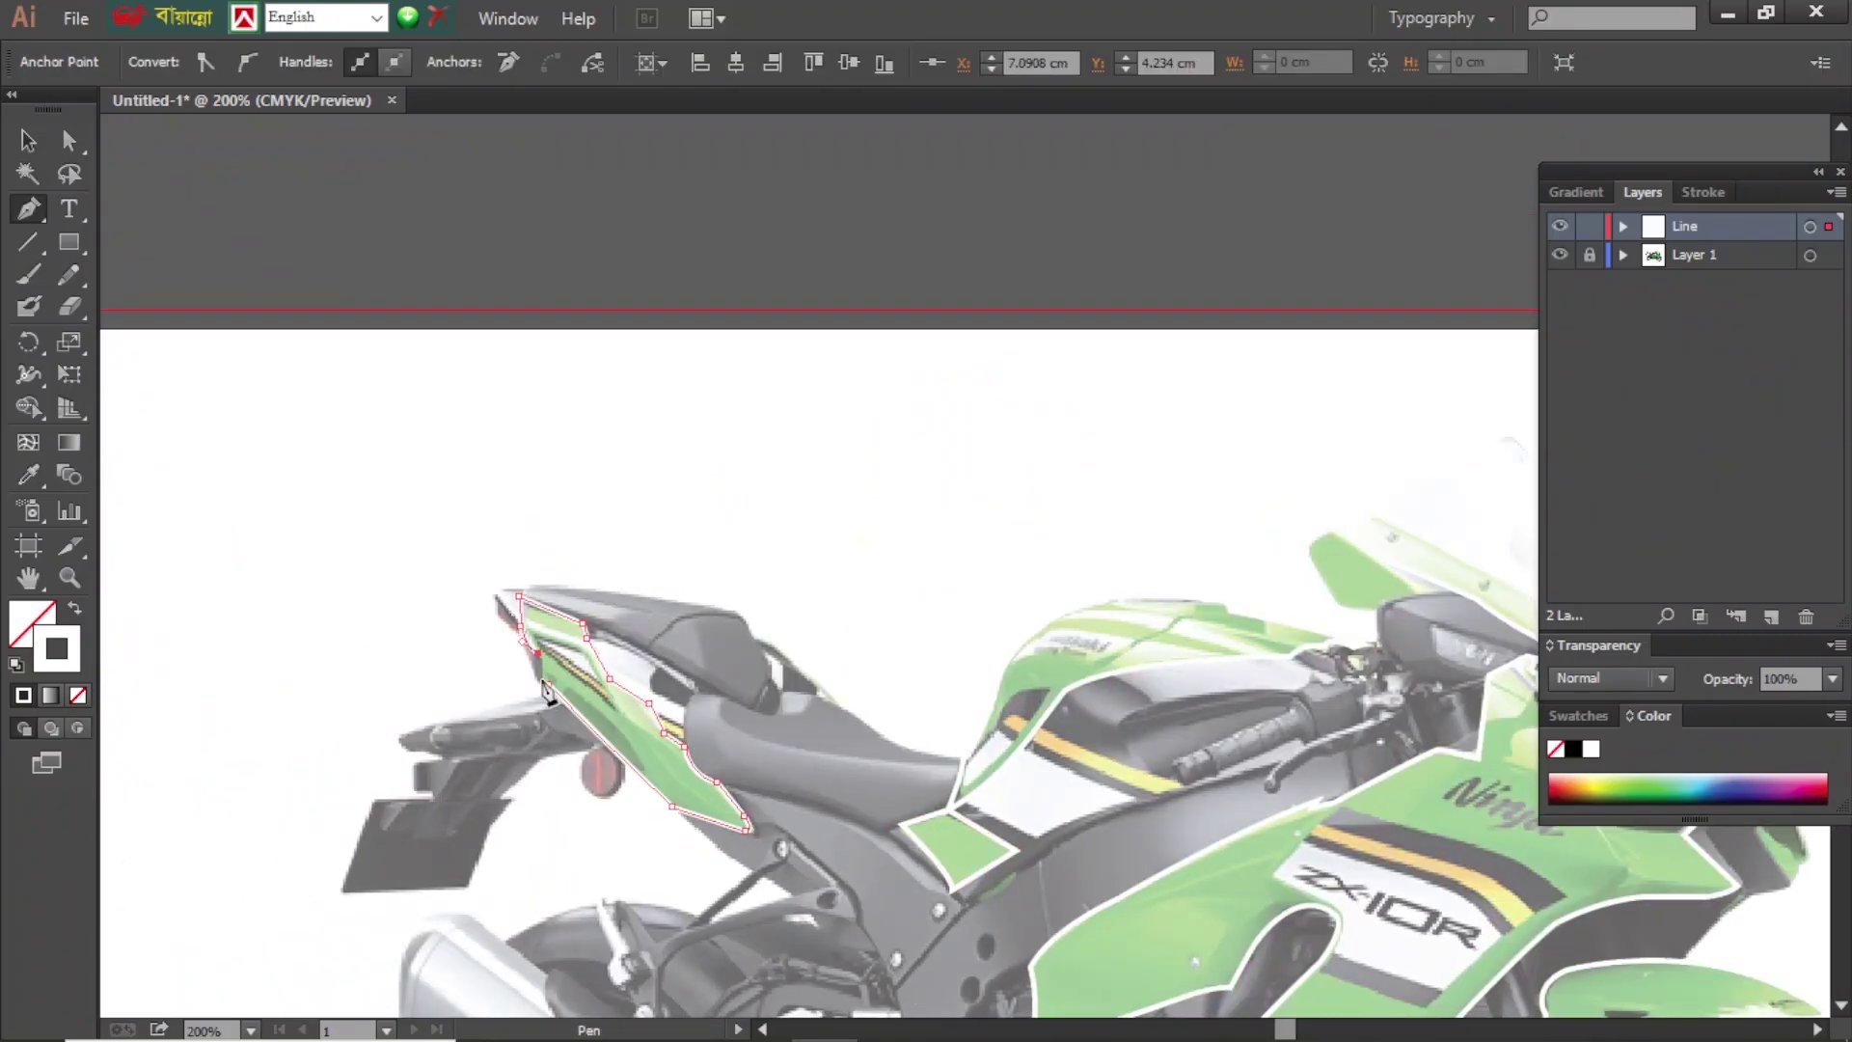
pyautogui.hscroll(5, 546, 689)
pyautogui.keyDown('ctrl'); pyautogui.click(826, 541); pyautogui.keyUp('ctrl')
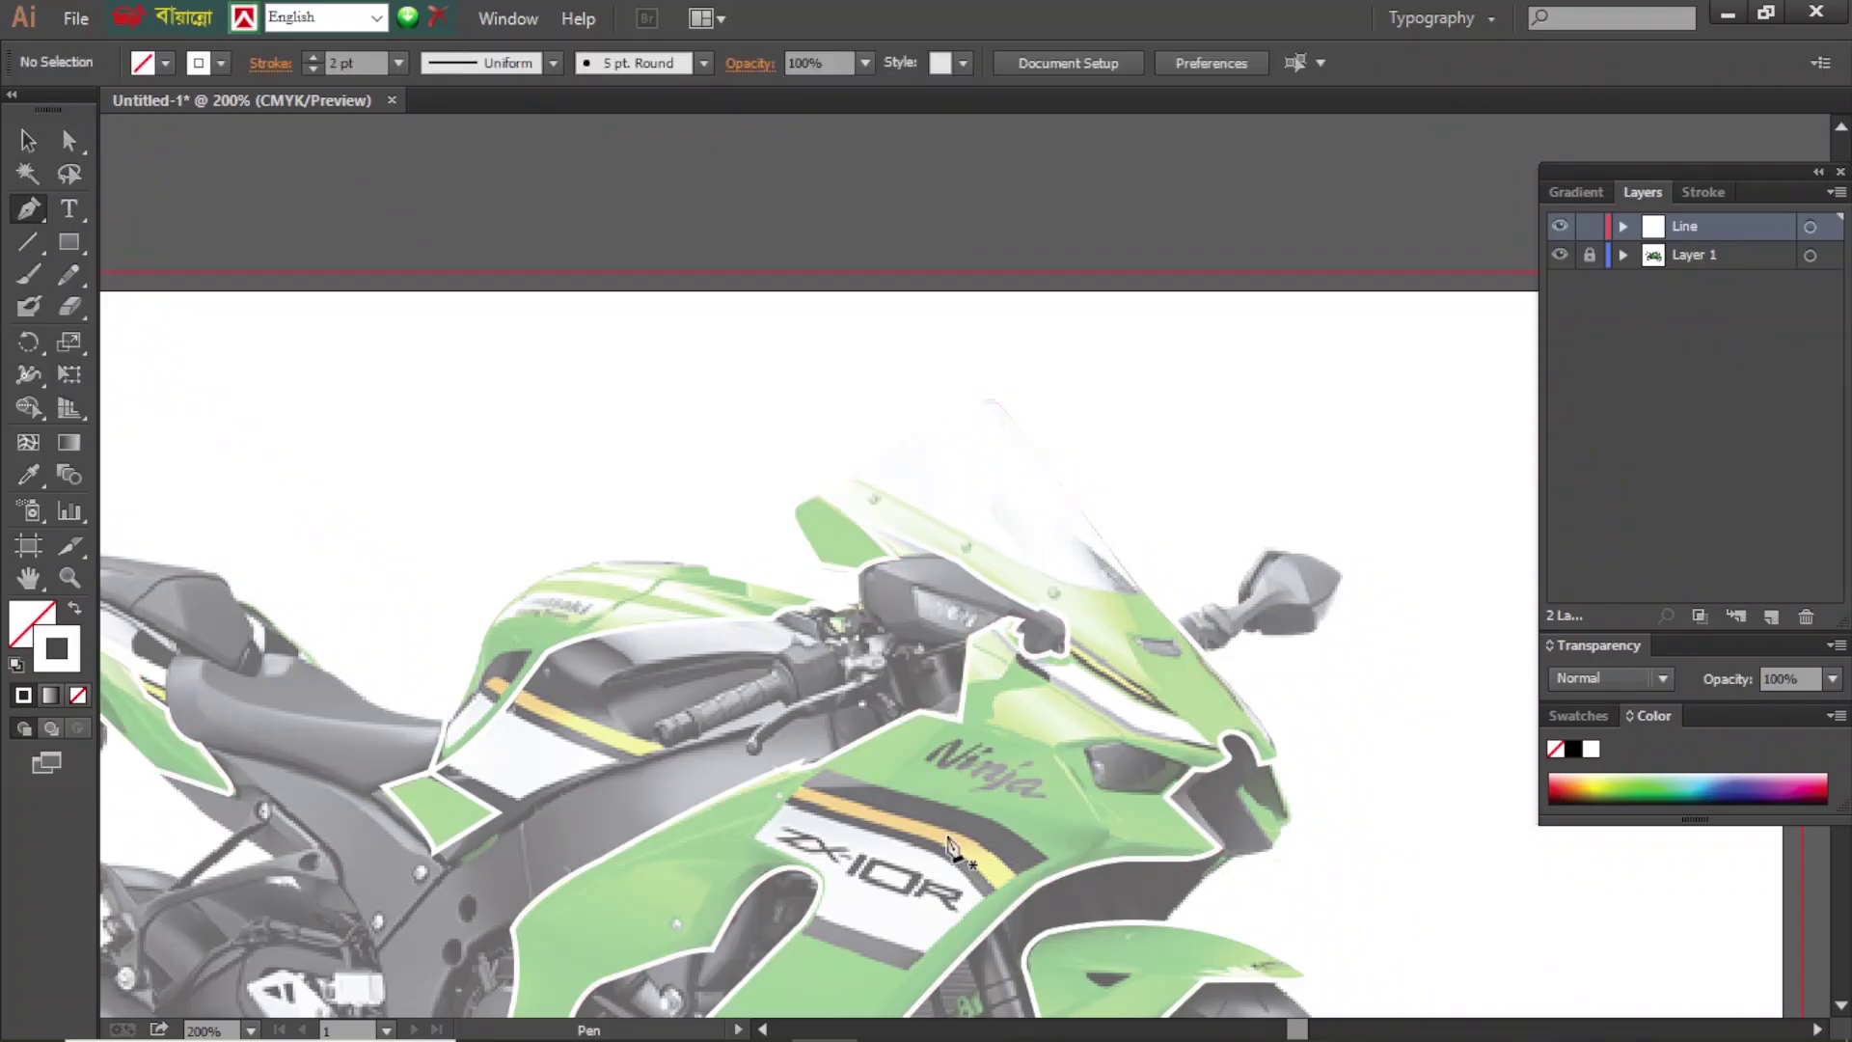
# - Trace the seat cowl's top edge and a curved outline up toward the seat
pyautogui.hscroll(-5, 950, 847)
pyautogui.click(497, 536)
pyautogui.click(652, 554)
pyautogui.click(699, 568)
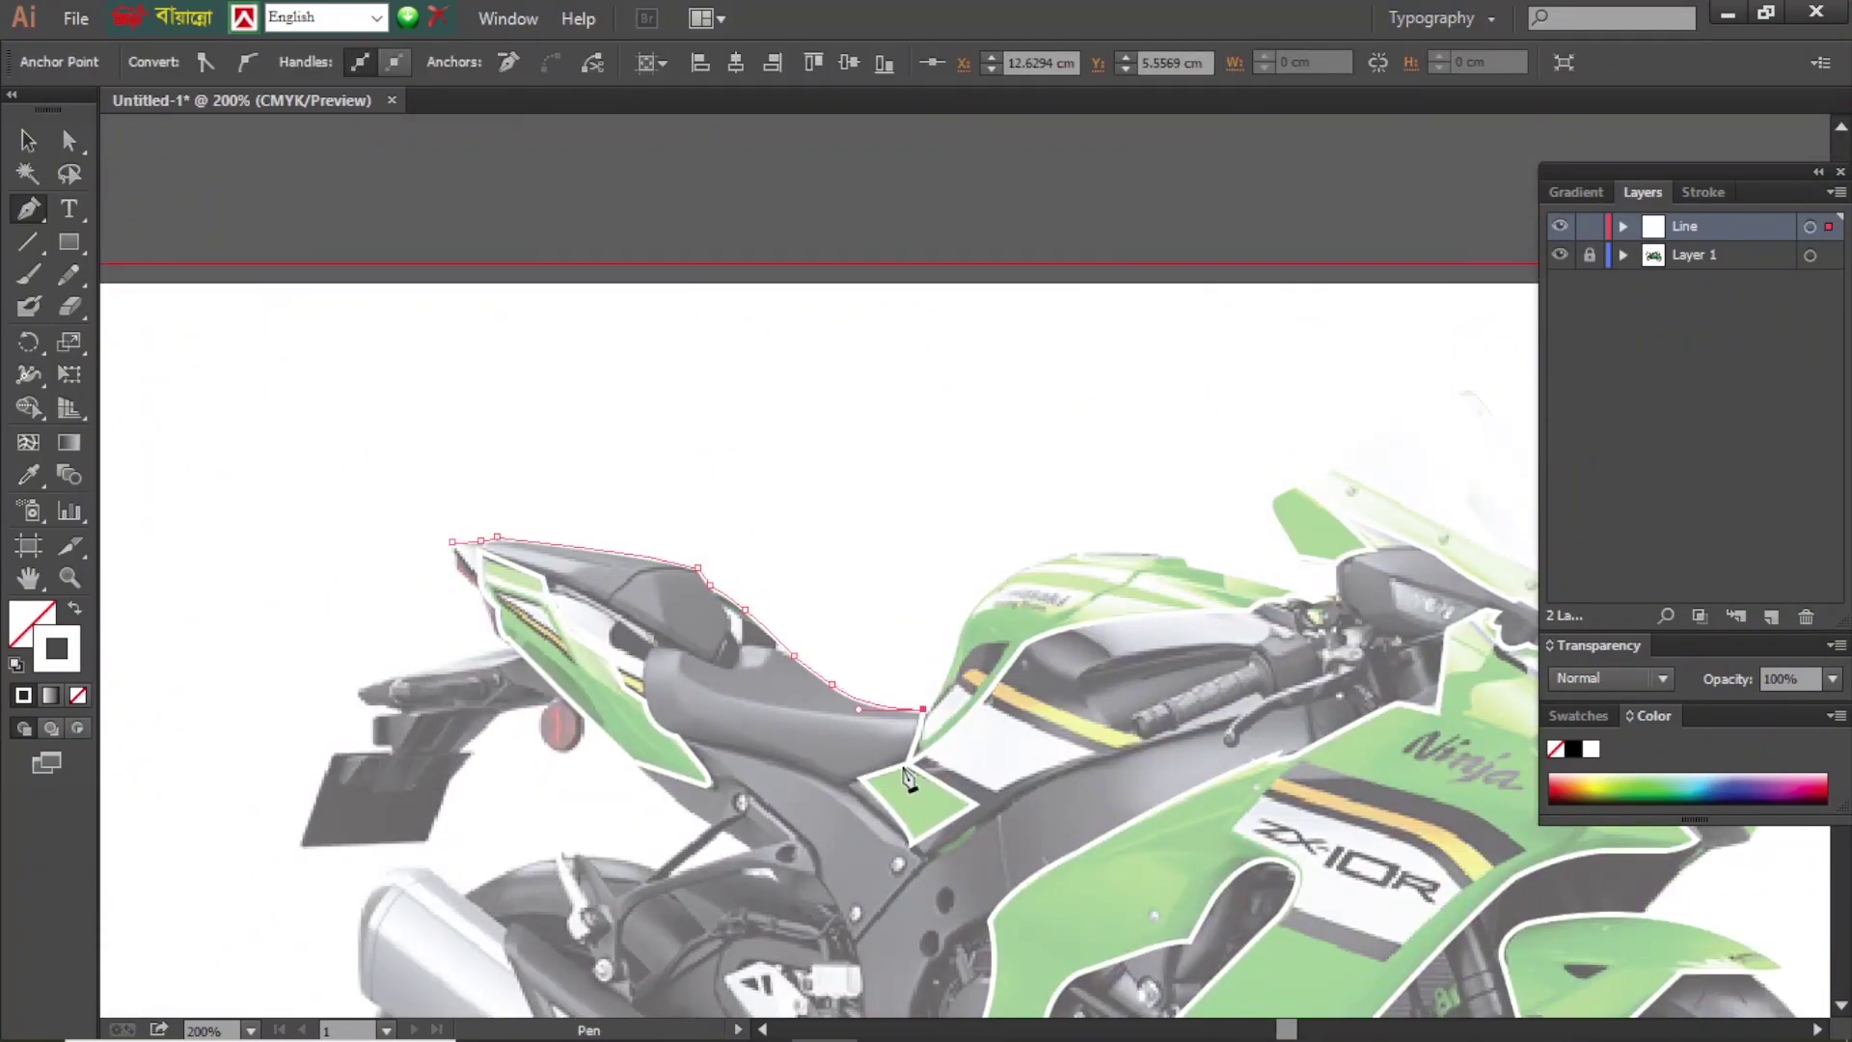
pyautogui.keyDown('ctrl'); pyautogui.click(722, 745); pyautogui.keyUp('ctrl')
pyautogui.click(685, 738)
pyautogui.moveTo(649, 645); pyautogui.dragTo(667, 552)
pyautogui.keyDown('ctrl'); pyautogui.click(550, 584); pyautogui.keyUp('ctrl')
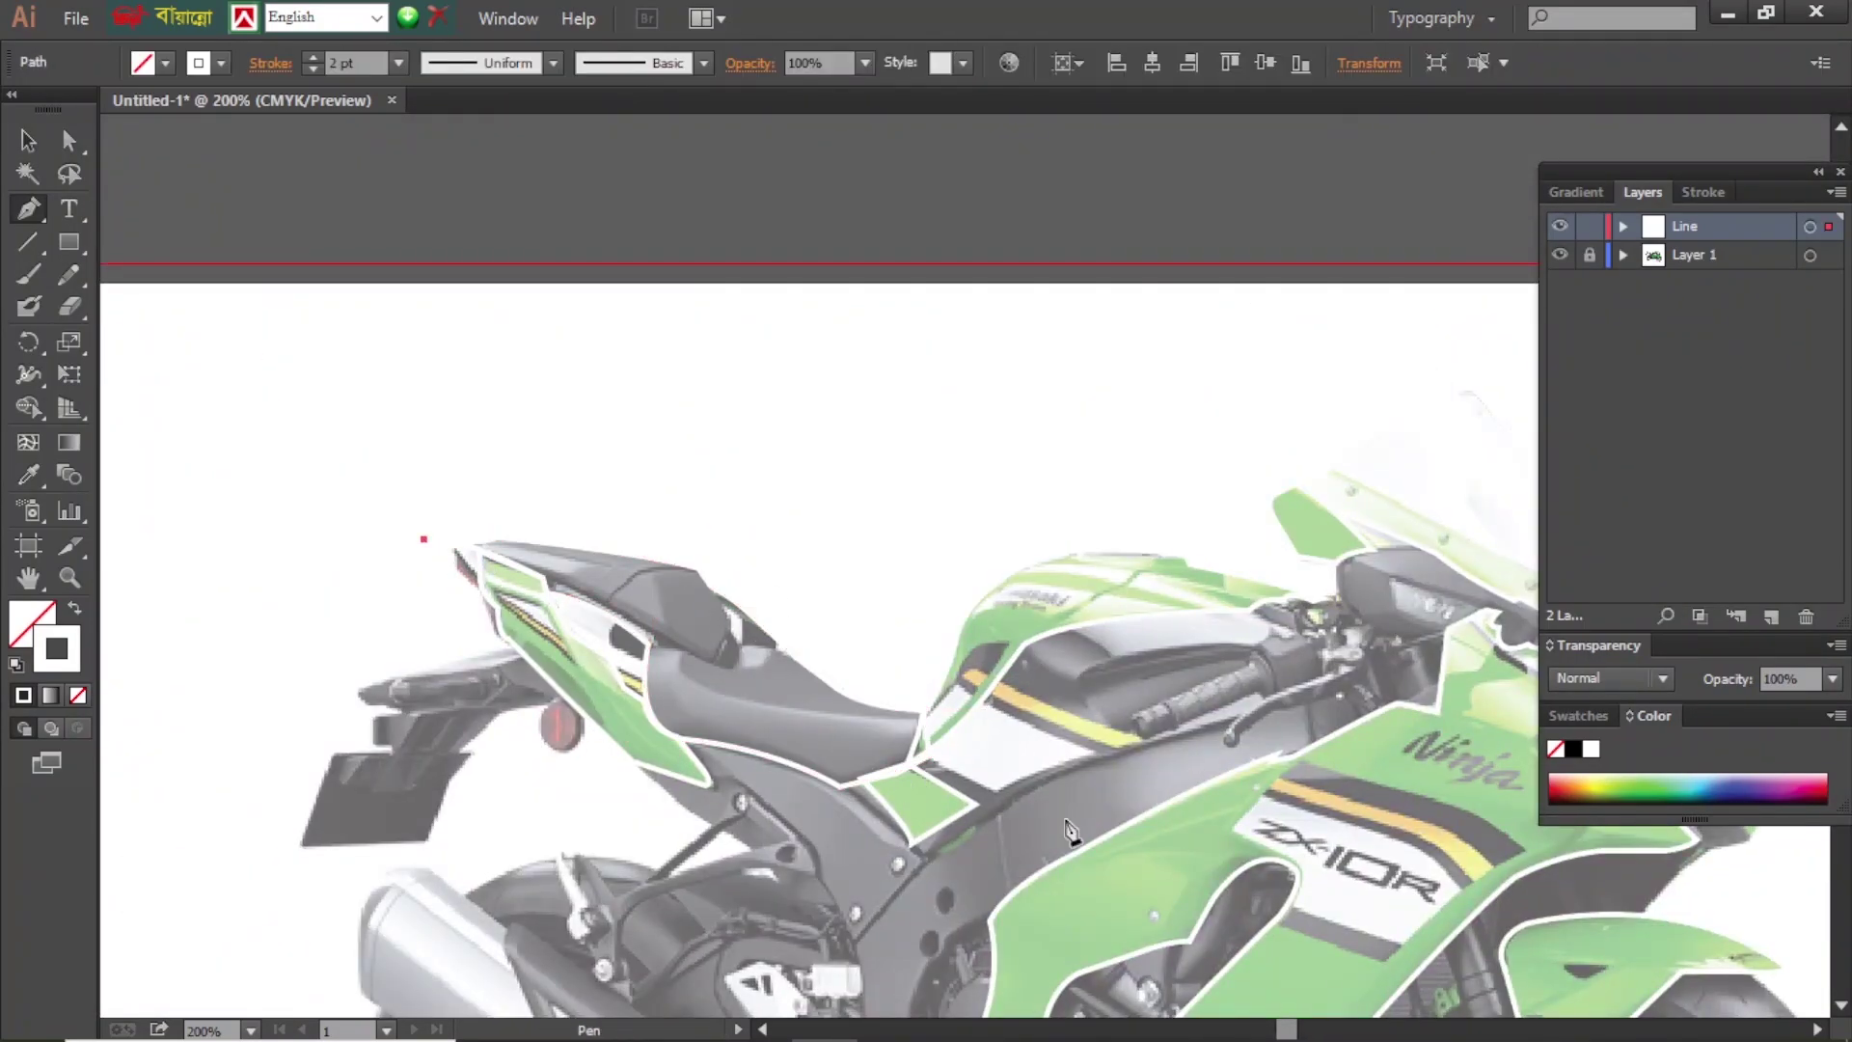
# - Outline the handlebar grip and the curved brake lever
pyautogui.scroll(2, 917, 579)
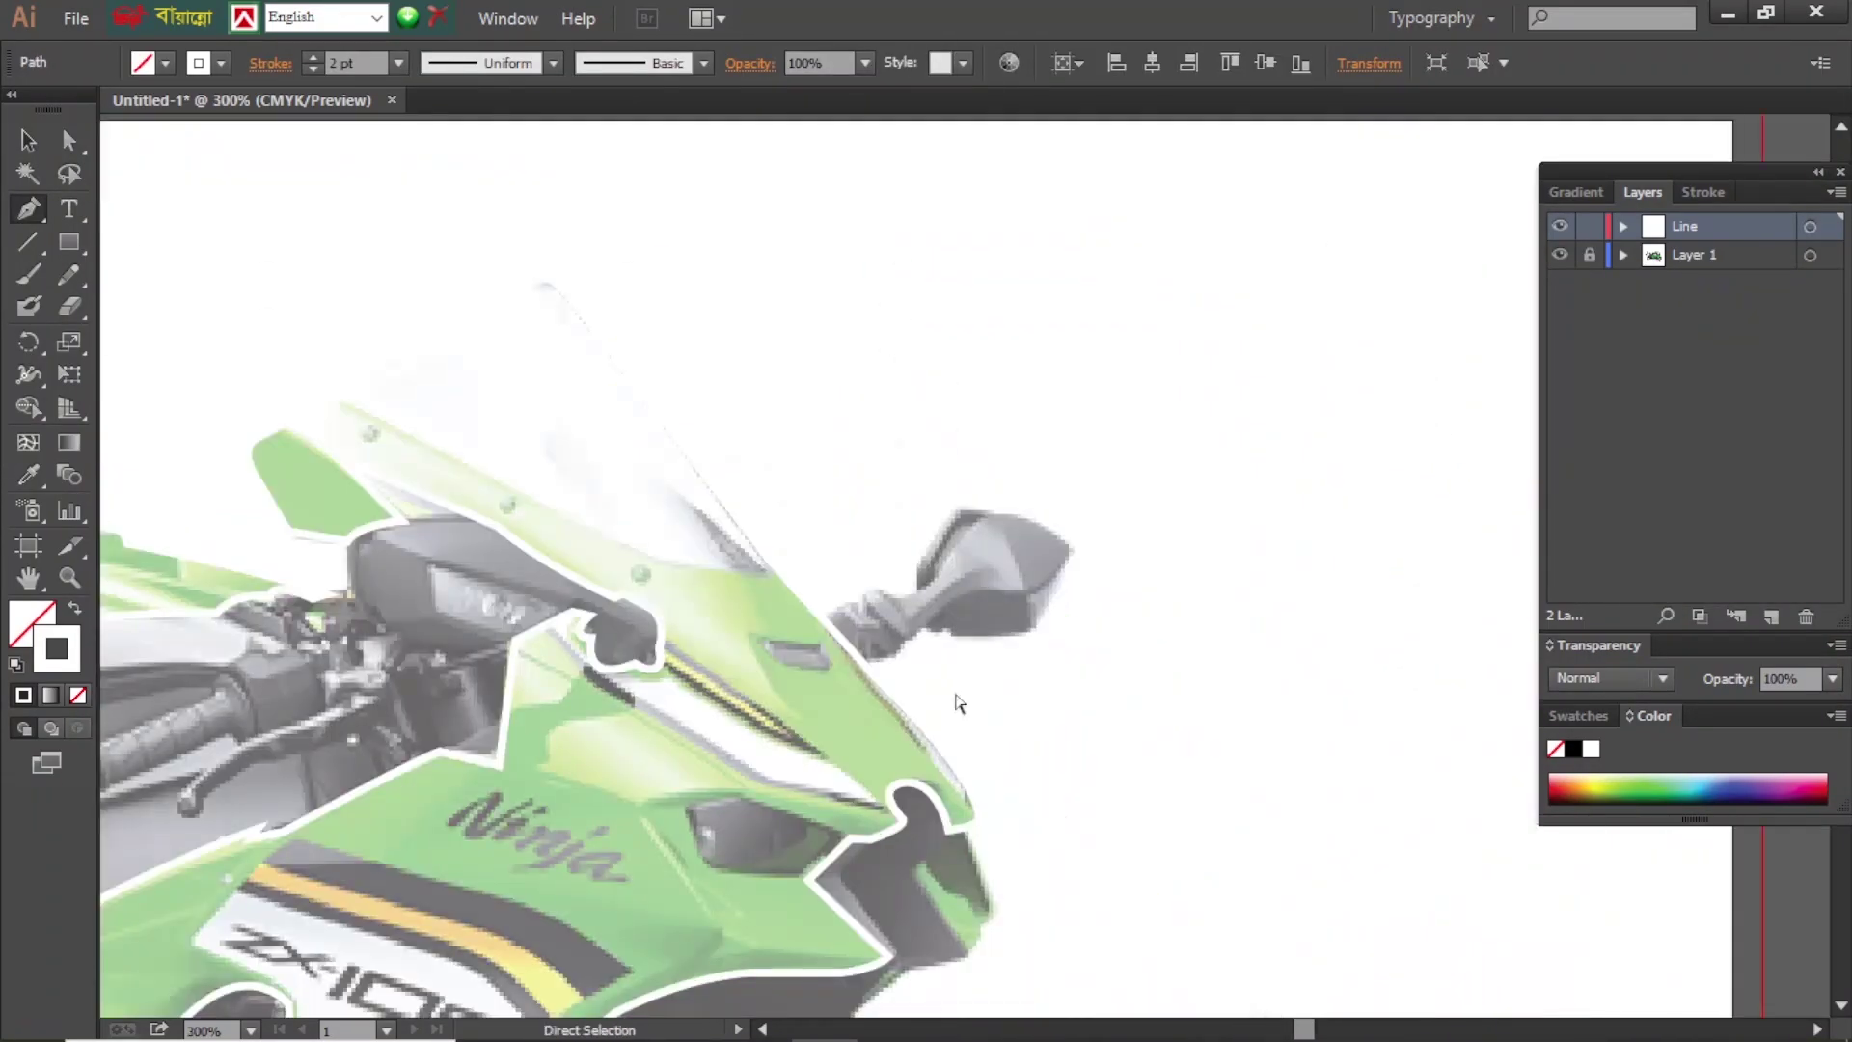
pyautogui.keyDown('ctrl'); pyautogui.click(911, 652); pyautogui.keyUp('ctrl')
pyautogui.hscroll(-5, 911, 652)
pyautogui.click(332, 827)
pyautogui.click(506, 751)
pyautogui.click(516, 726)
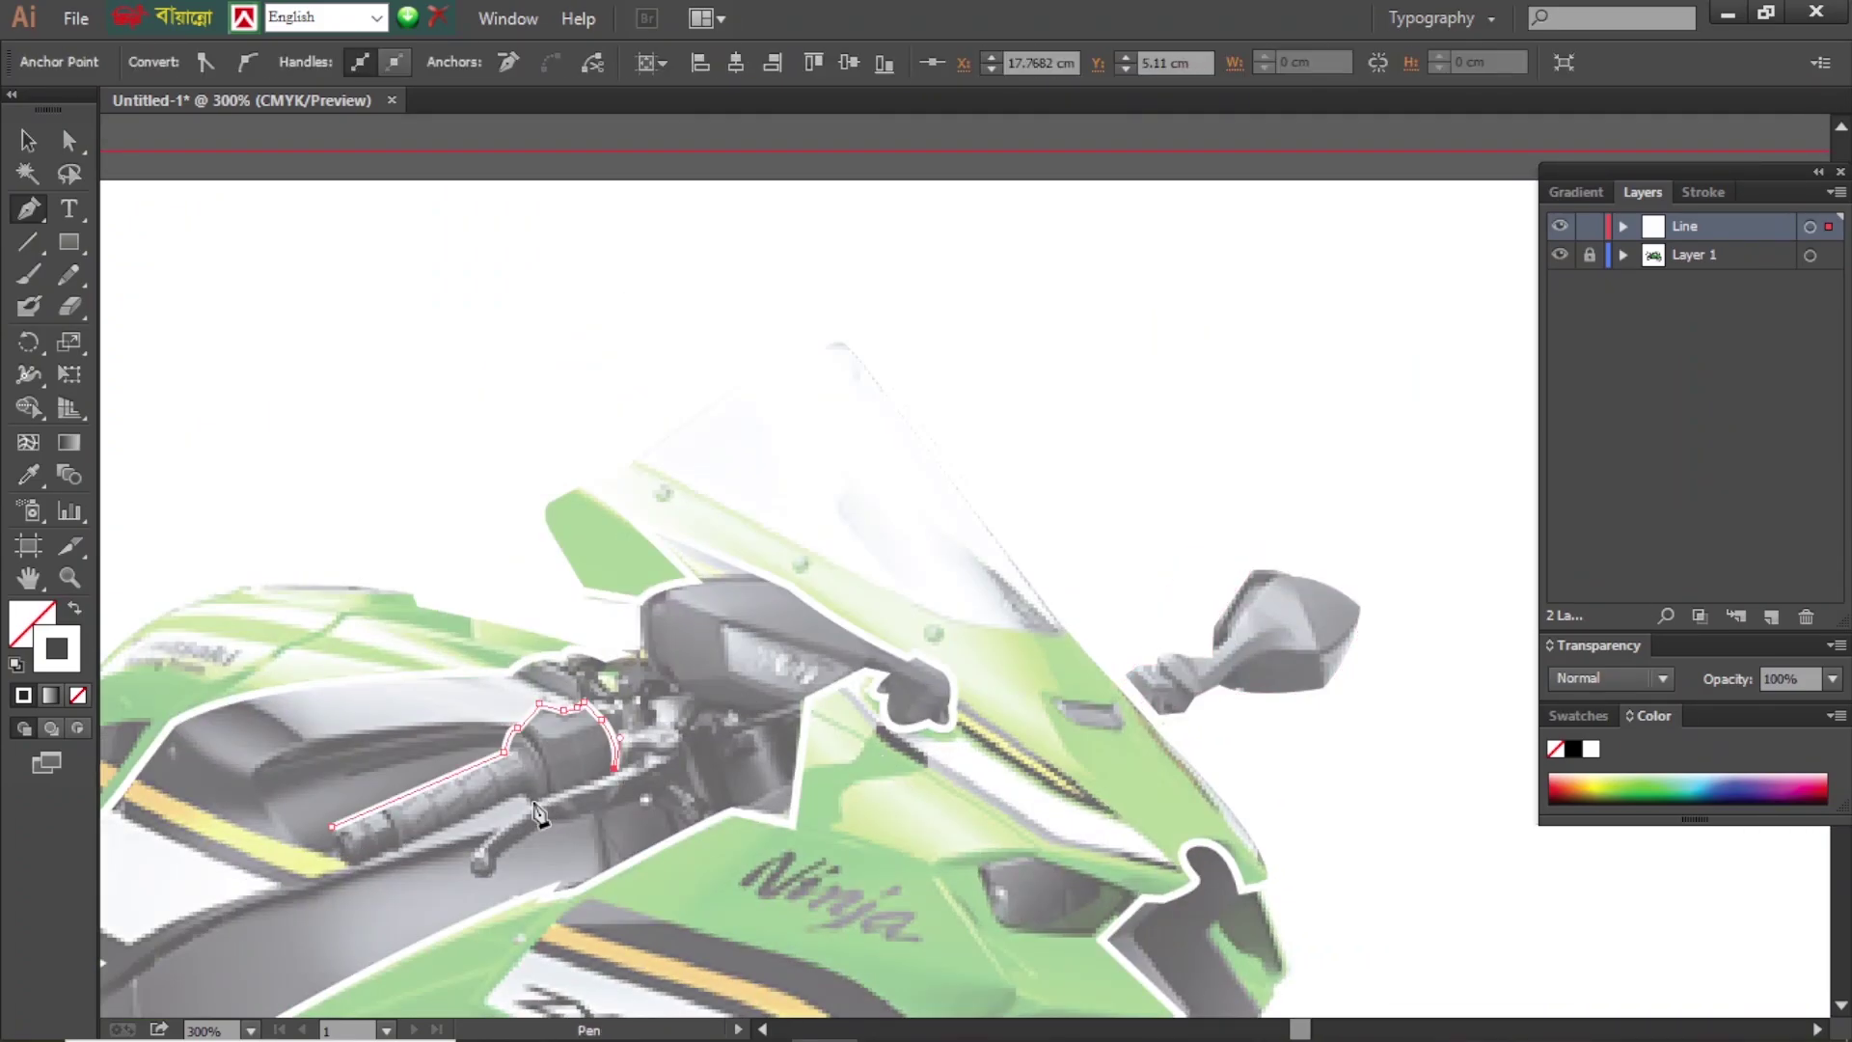
pyautogui.click(326, 827)
pyautogui.moveTo(676, 763); pyautogui.dragTo(697, 770)
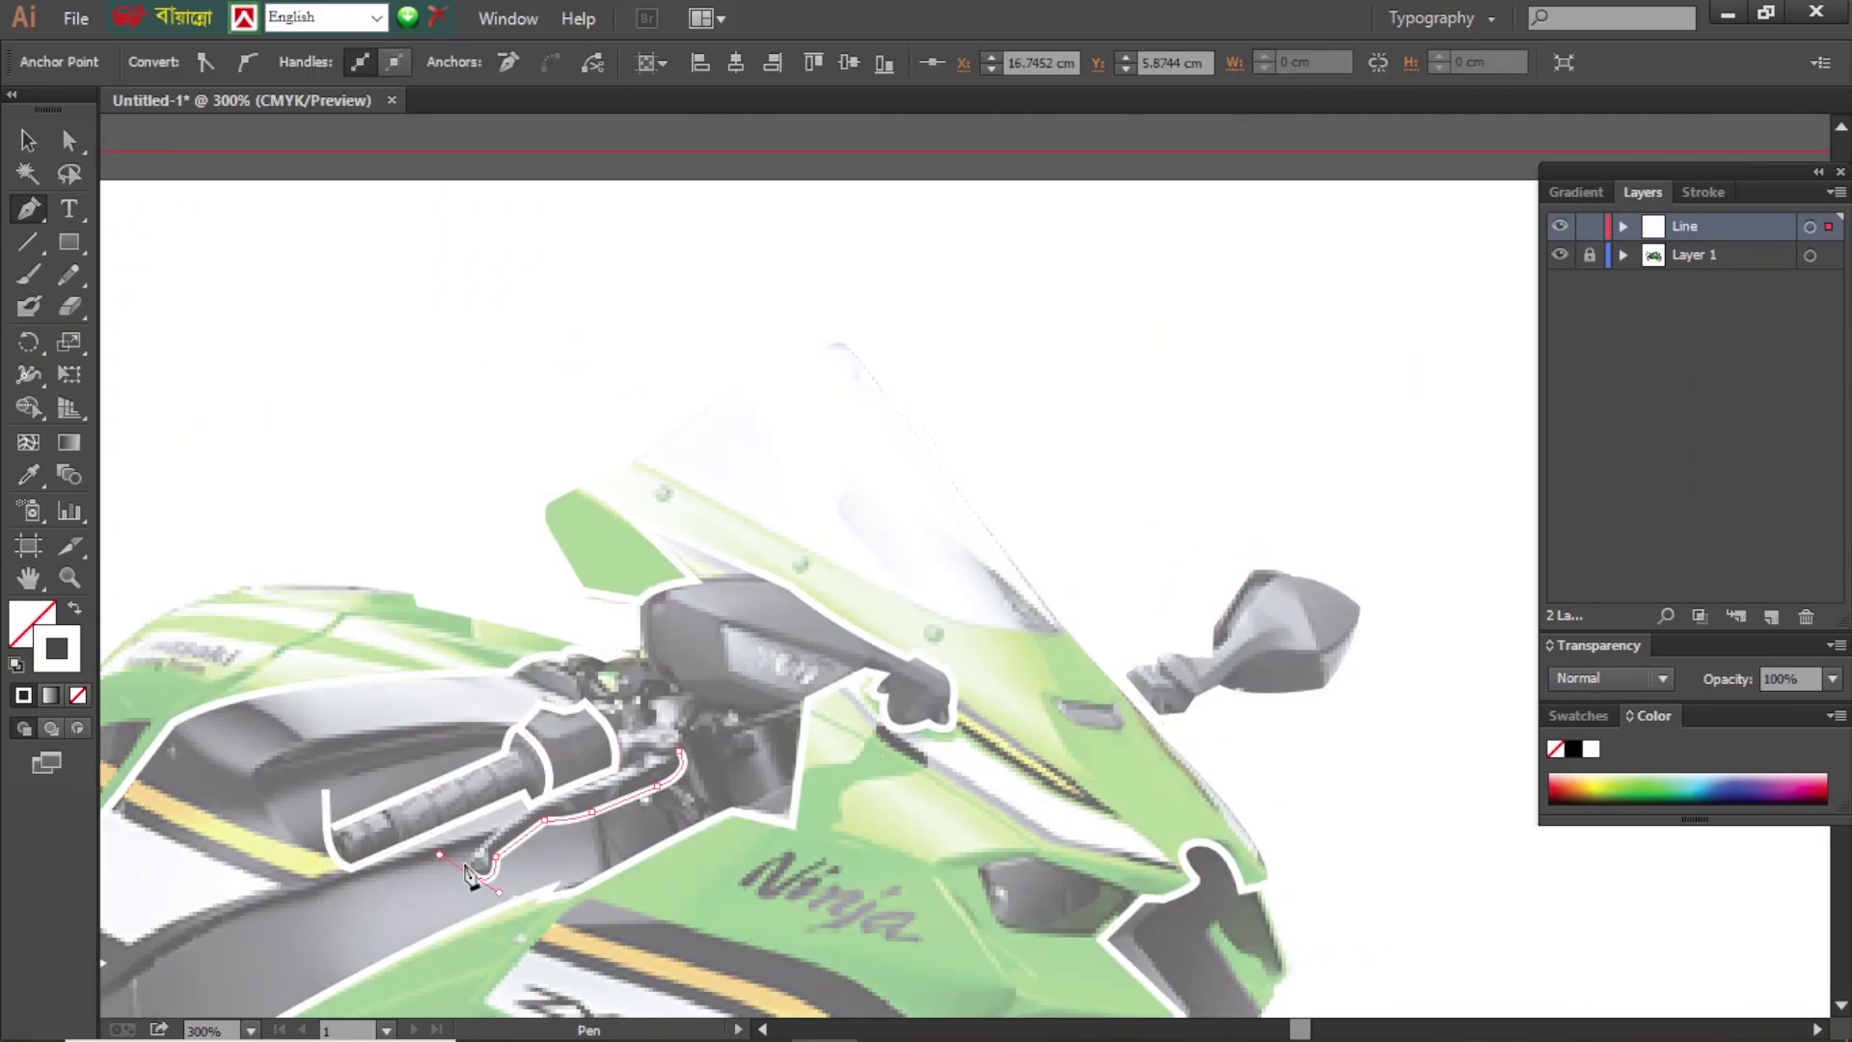
pyautogui.keyDown('ctrl'); pyautogui.click(1212, 453); pyautogui.keyUp('ctrl')
pyautogui.click(674, 766)
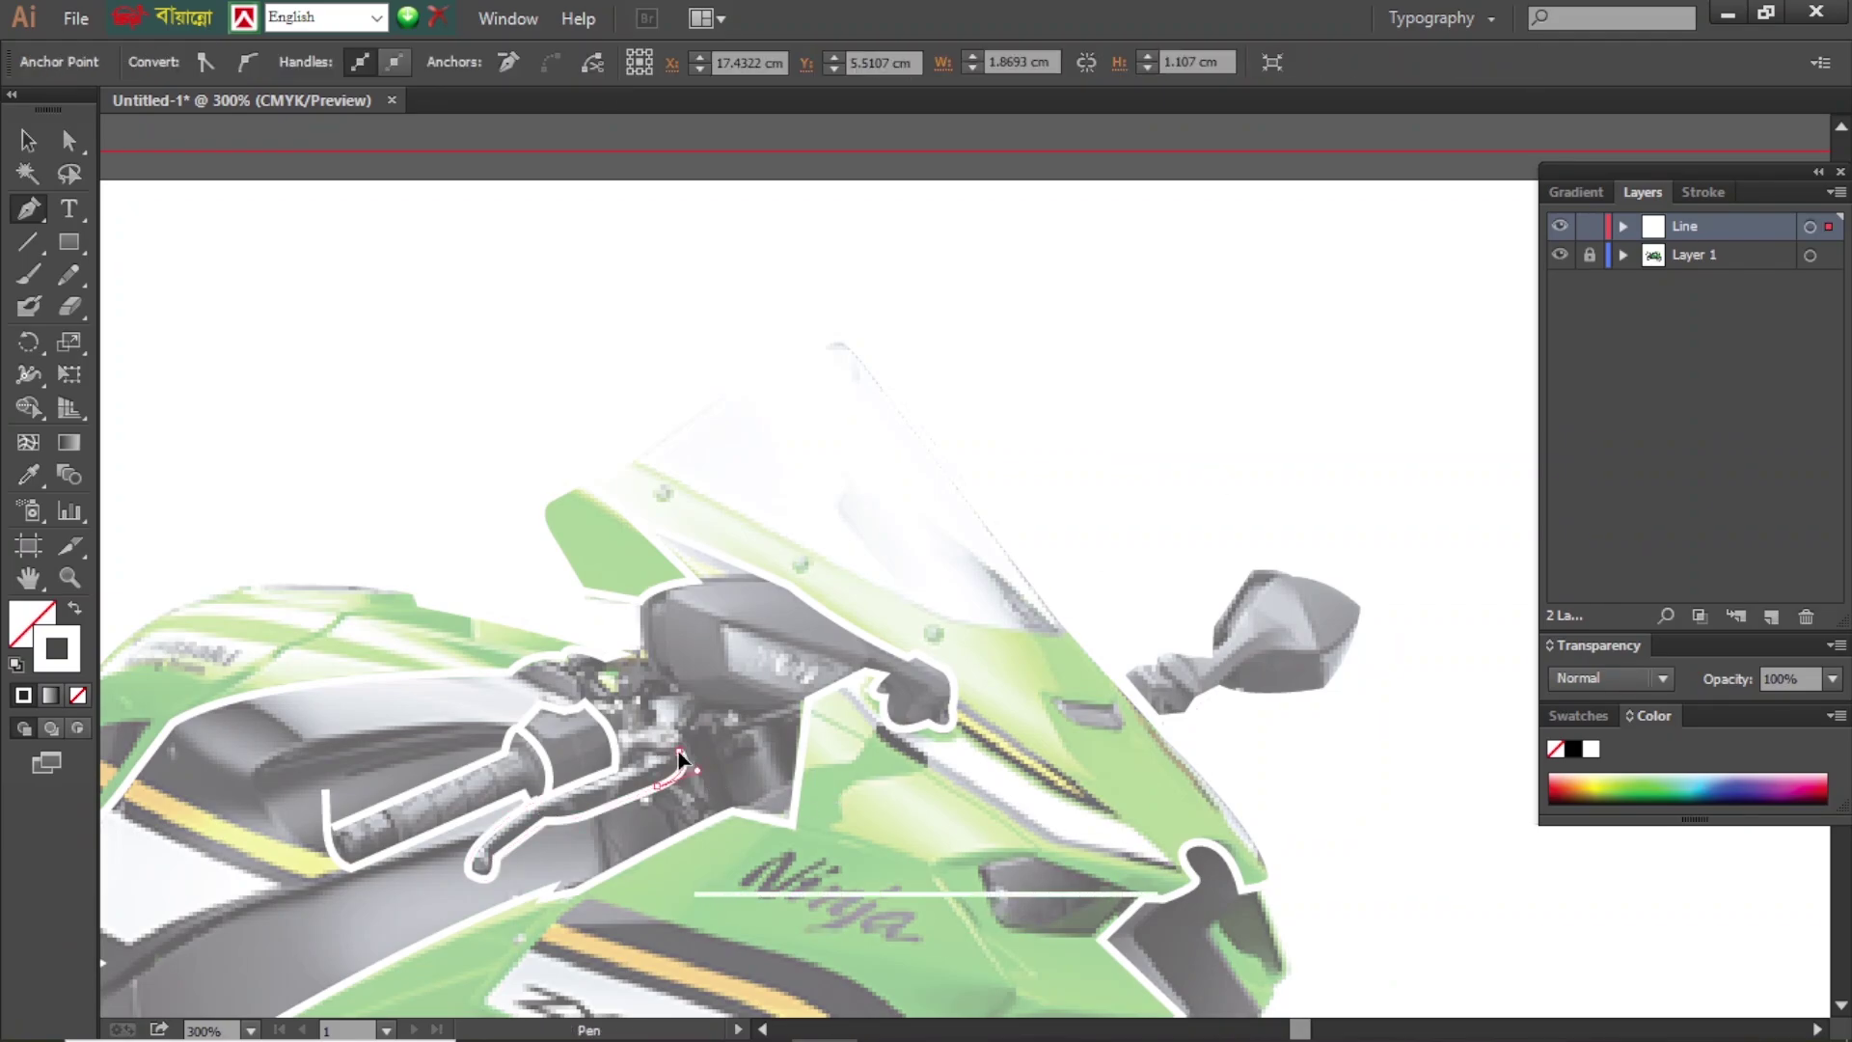
# - Trace the frame edge below the tank
pyautogui.scroll(-3, 676, 763)
pyautogui.hscroll(-3, 675, 763)
pyautogui.click(516, 678)
pyautogui.click(325, 779)
pyautogui.click(248, 824)
pyautogui.scroll(-3, 233, 851)
pyautogui.hscroll(-3, 233, 851)
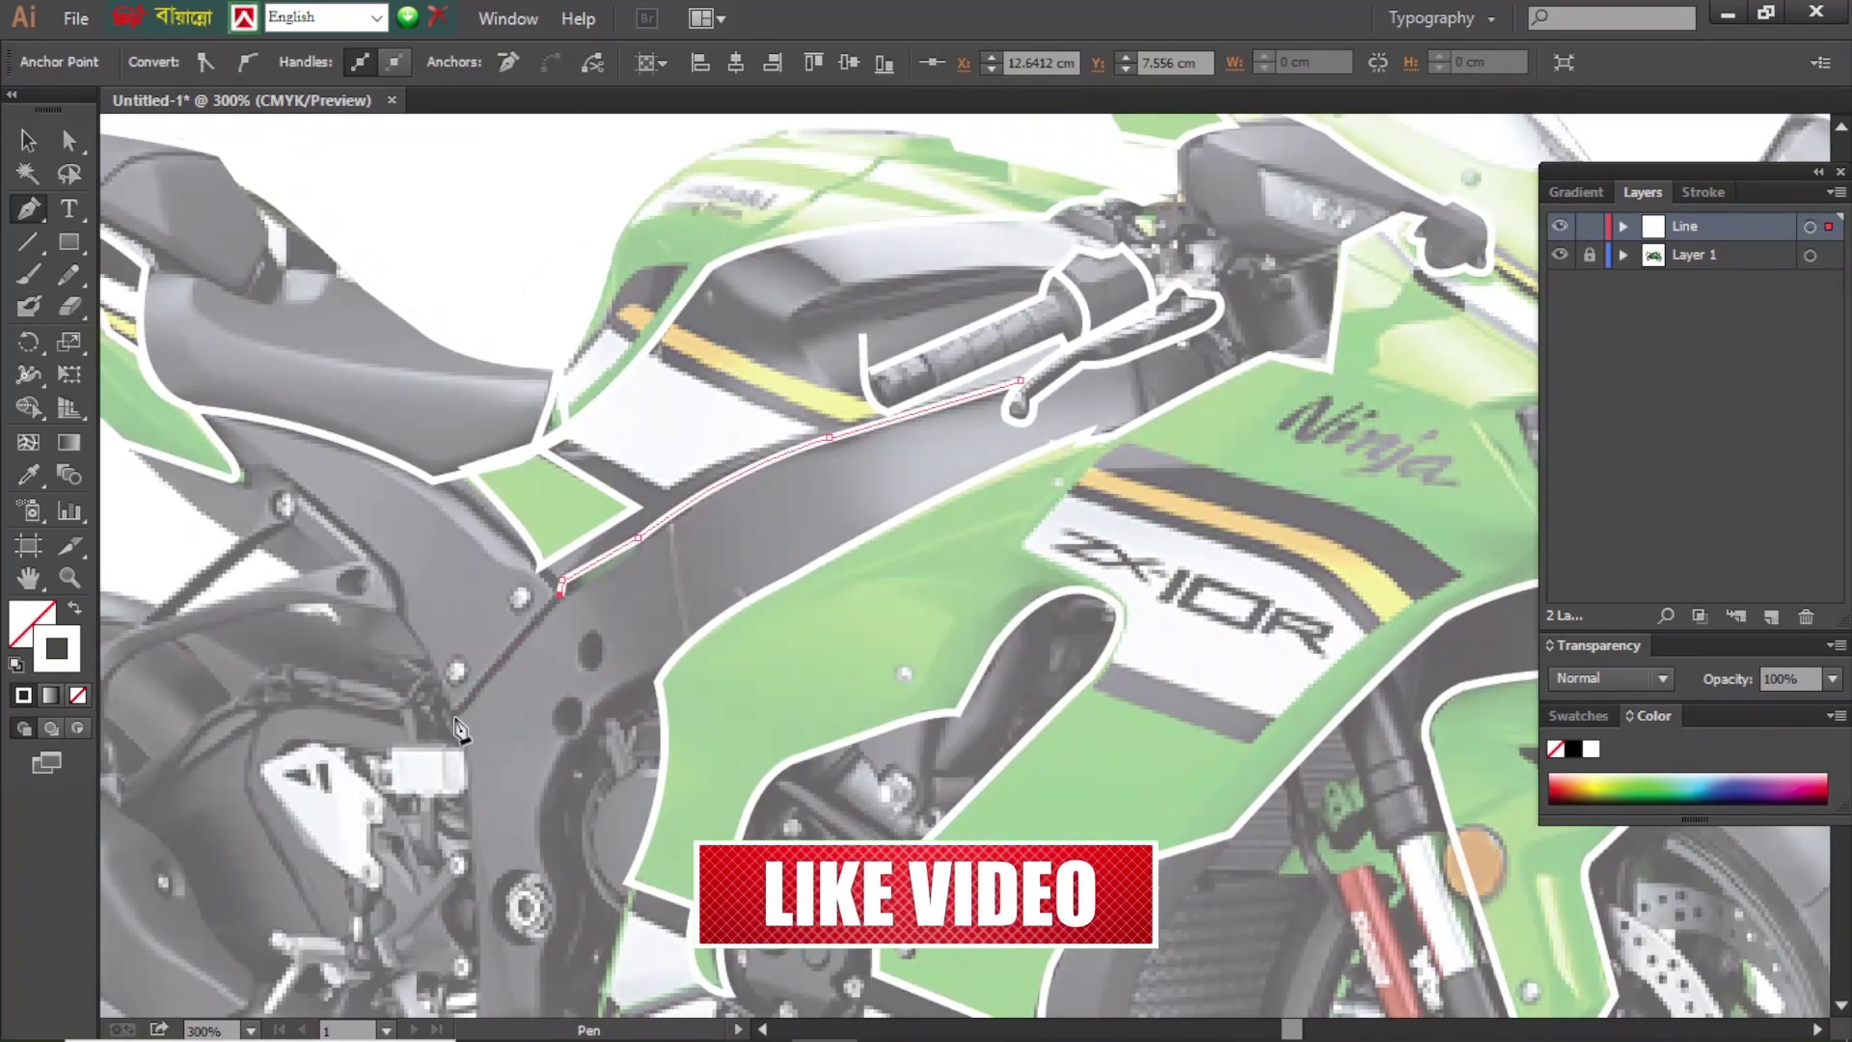
pyautogui.click(454, 717)
# - Trace the rear subframe edge toward the rear wheel
pyautogui.scroll(1, 329, 722)
pyautogui.hscroll(-3, 328, 722)
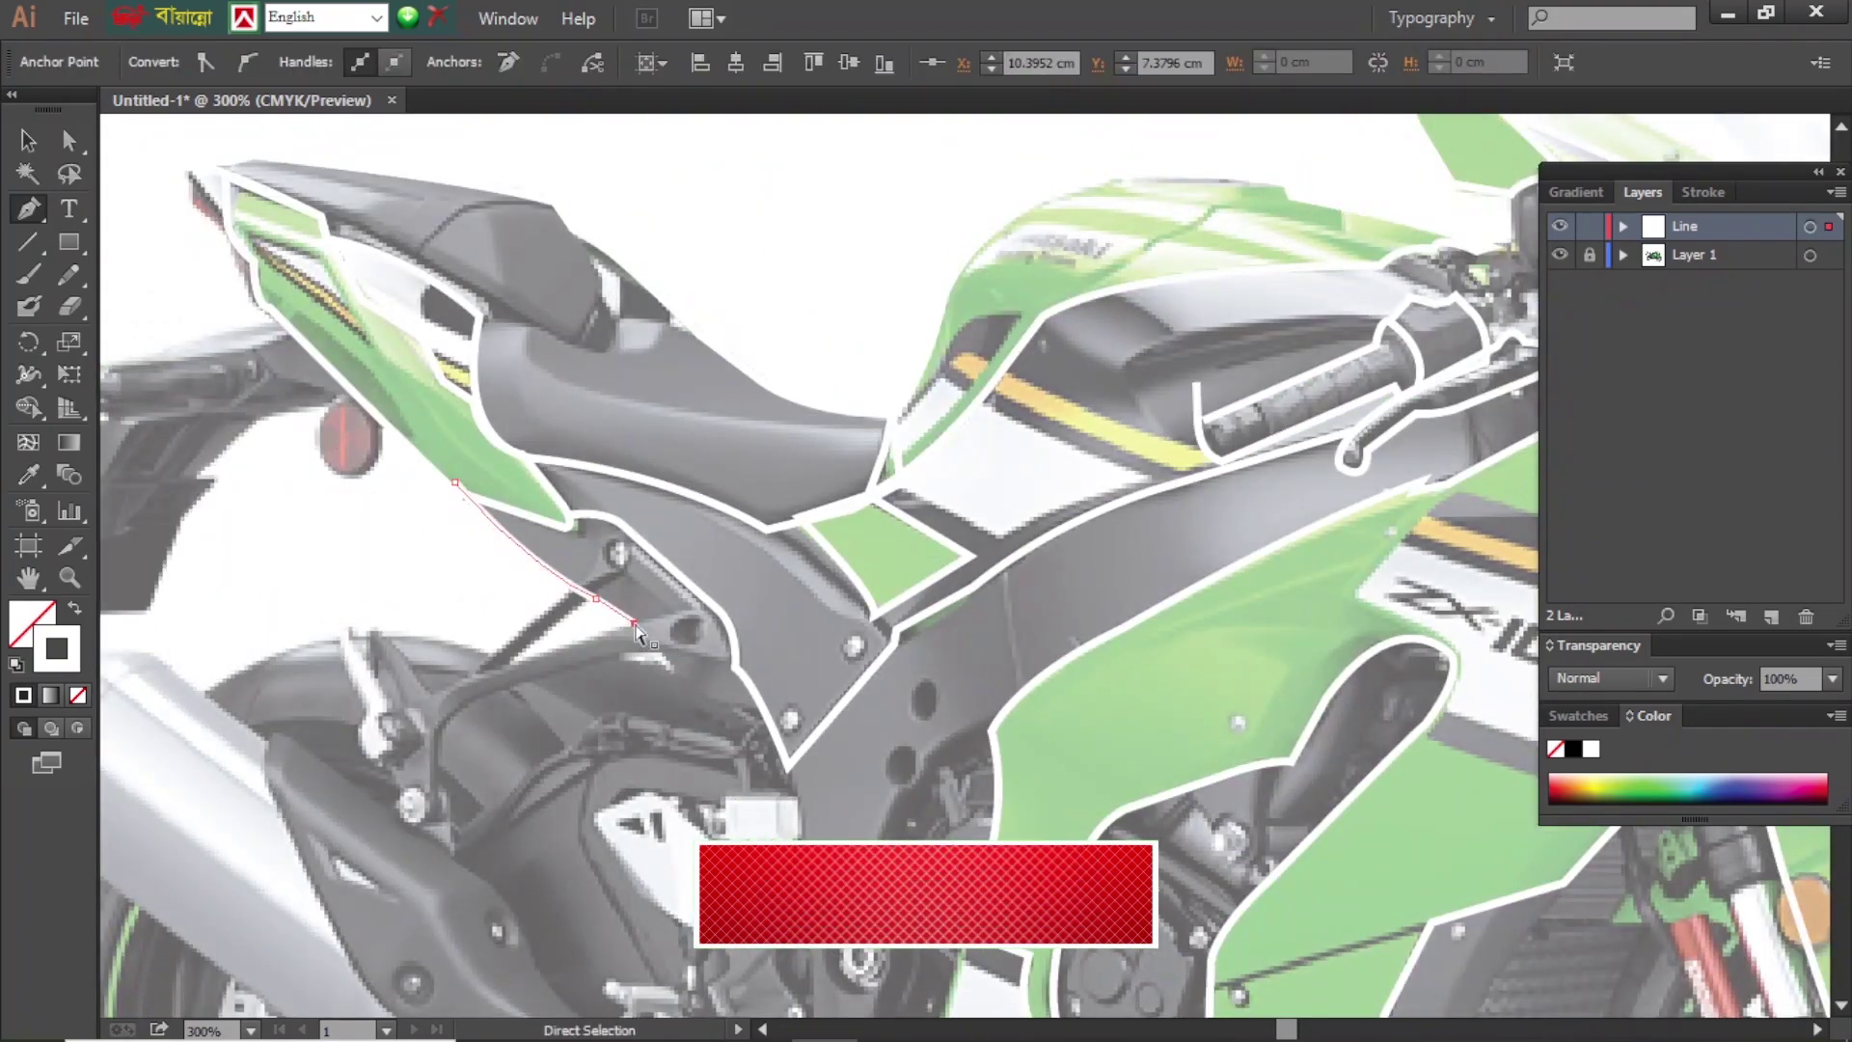
pyautogui.click(368, 633)
pyautogui.scroll(-3, 338, 608)
pyautogui.hscroll(-3, 338, 608)
pyautogui.click(484, 446)
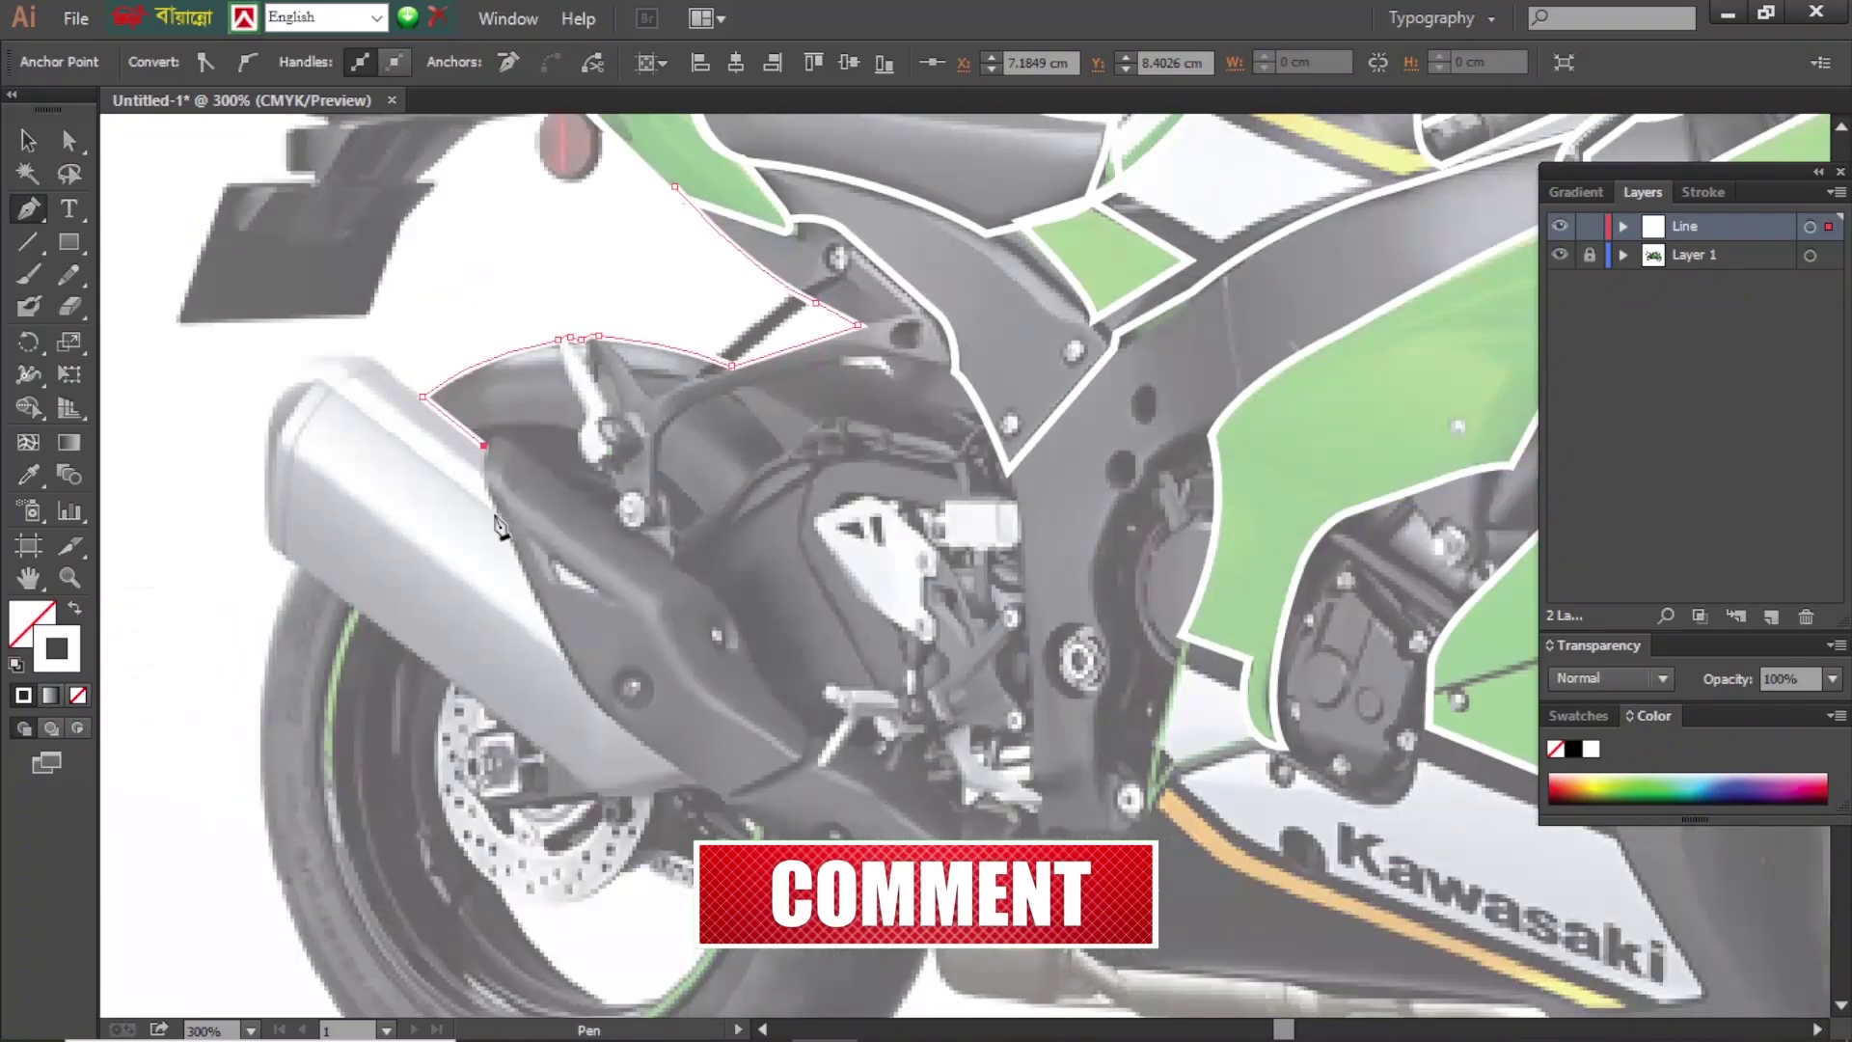
# - Outline the exhaust and swingarm, closing the path around the footpeg
pyautogui.click(570, 667)
pyautogui.click(631, 736)
pyautogui.scroll(-3, 631, 736)
pyautogui.hscroll(2, 631, 736)
pyautogui.click(820, 741)
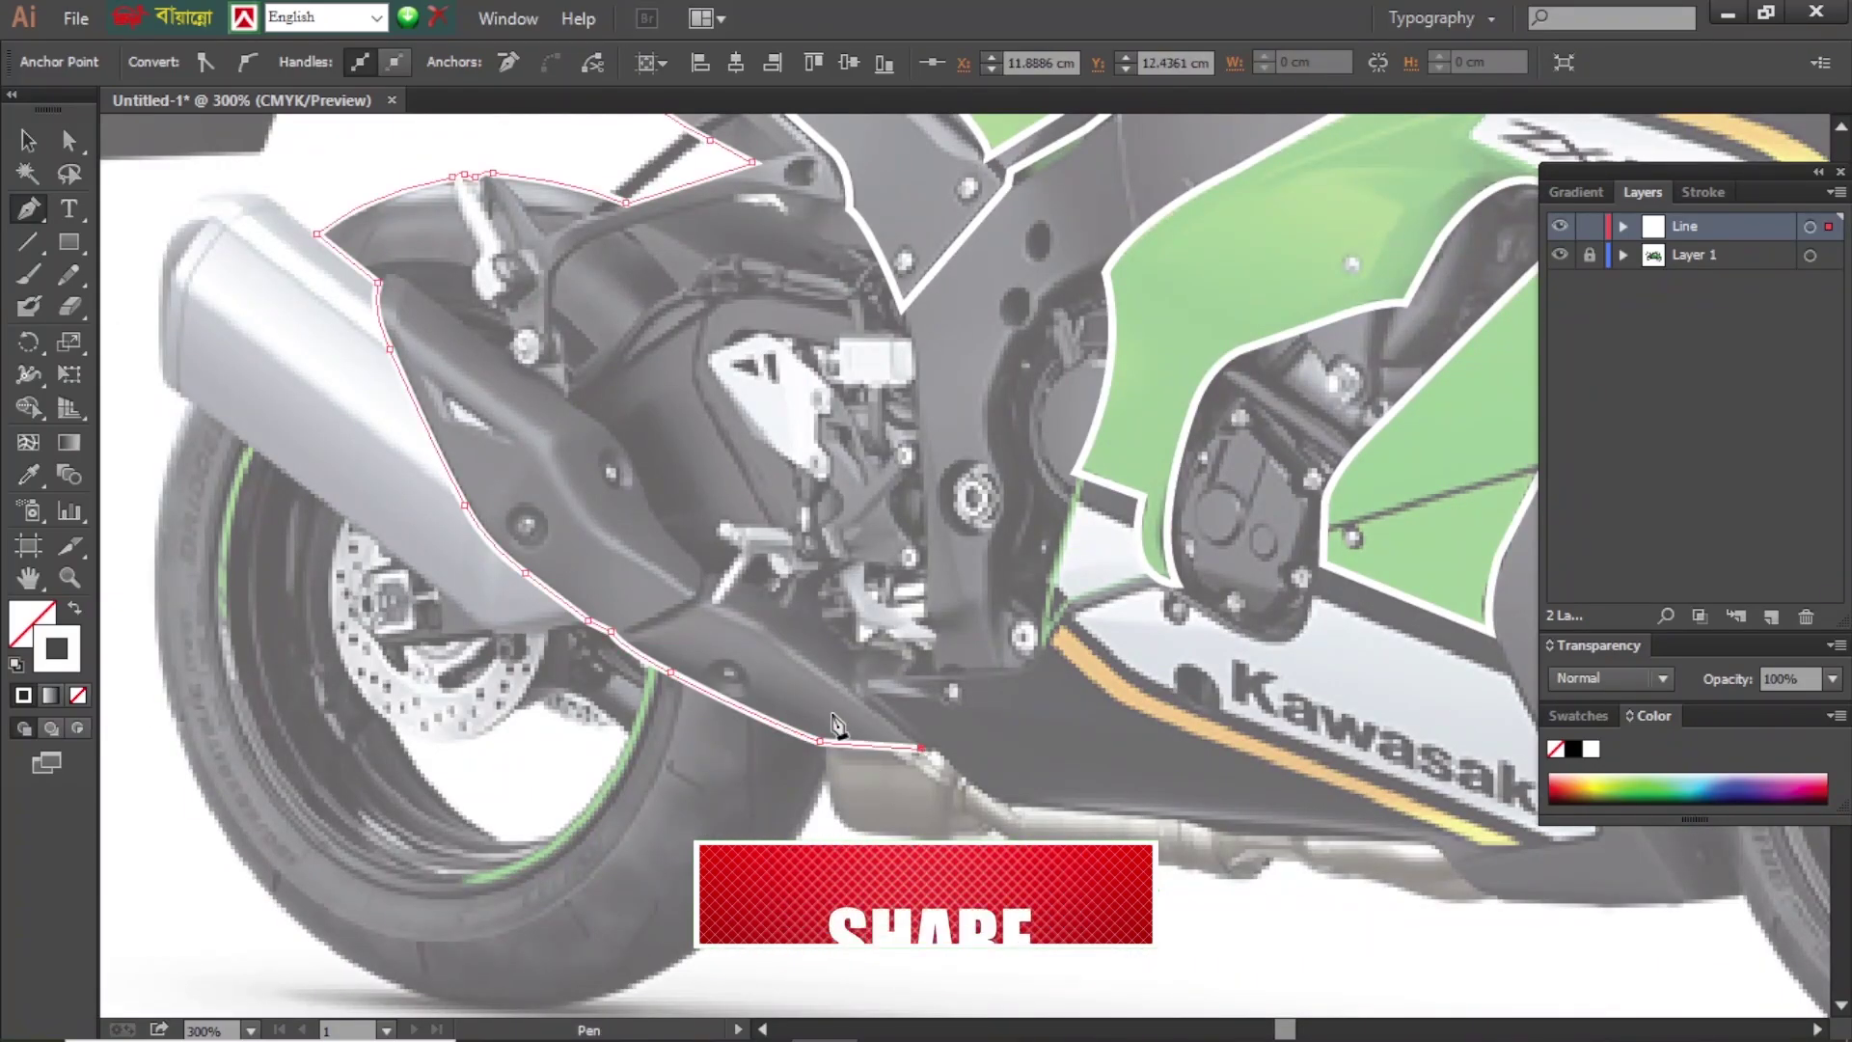
pyautogui.click(819, 592)
pyautogui.click(763, 580)
pyautogui.click(707, 575)
pyautogui.click(681, 546)
pyautogui.click(648, 514)
pyautogui.click(641, 481)
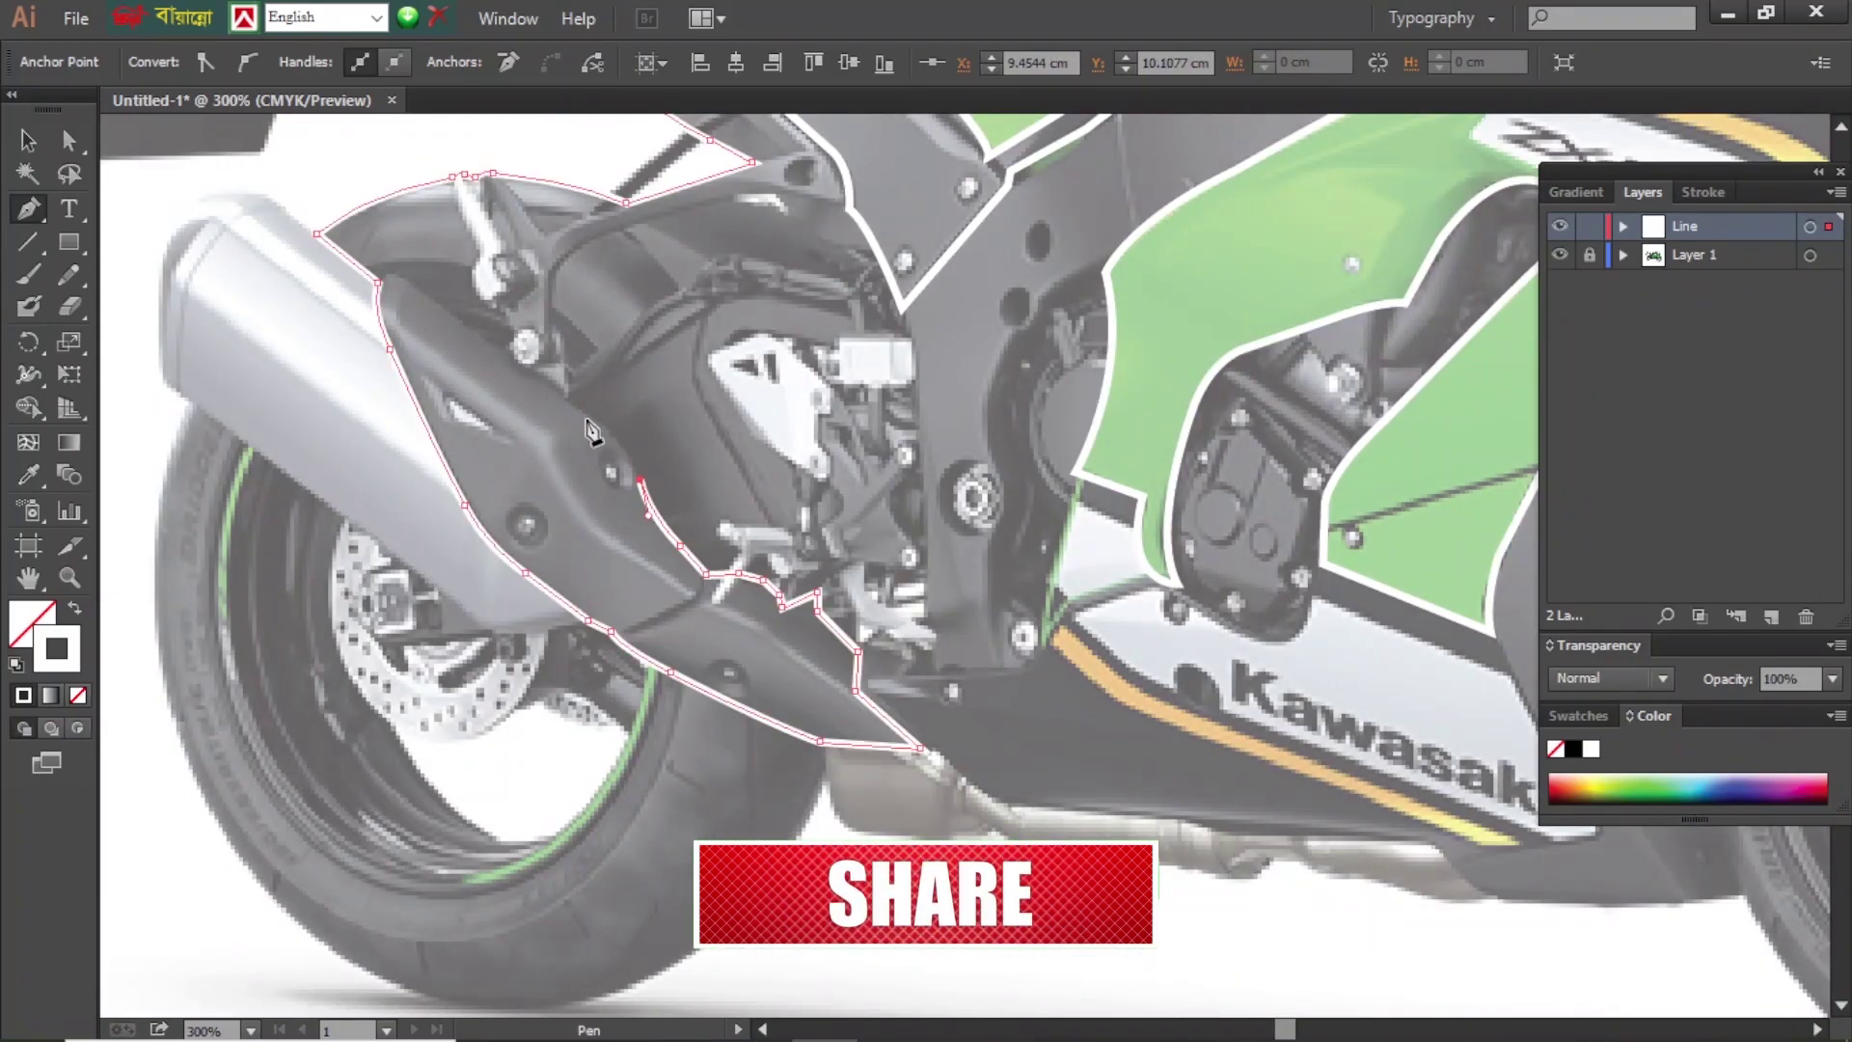
# - Trace the lower fairing edge and curve the outline along the front fork
pyautogui.hscroll(5, 583, 425)
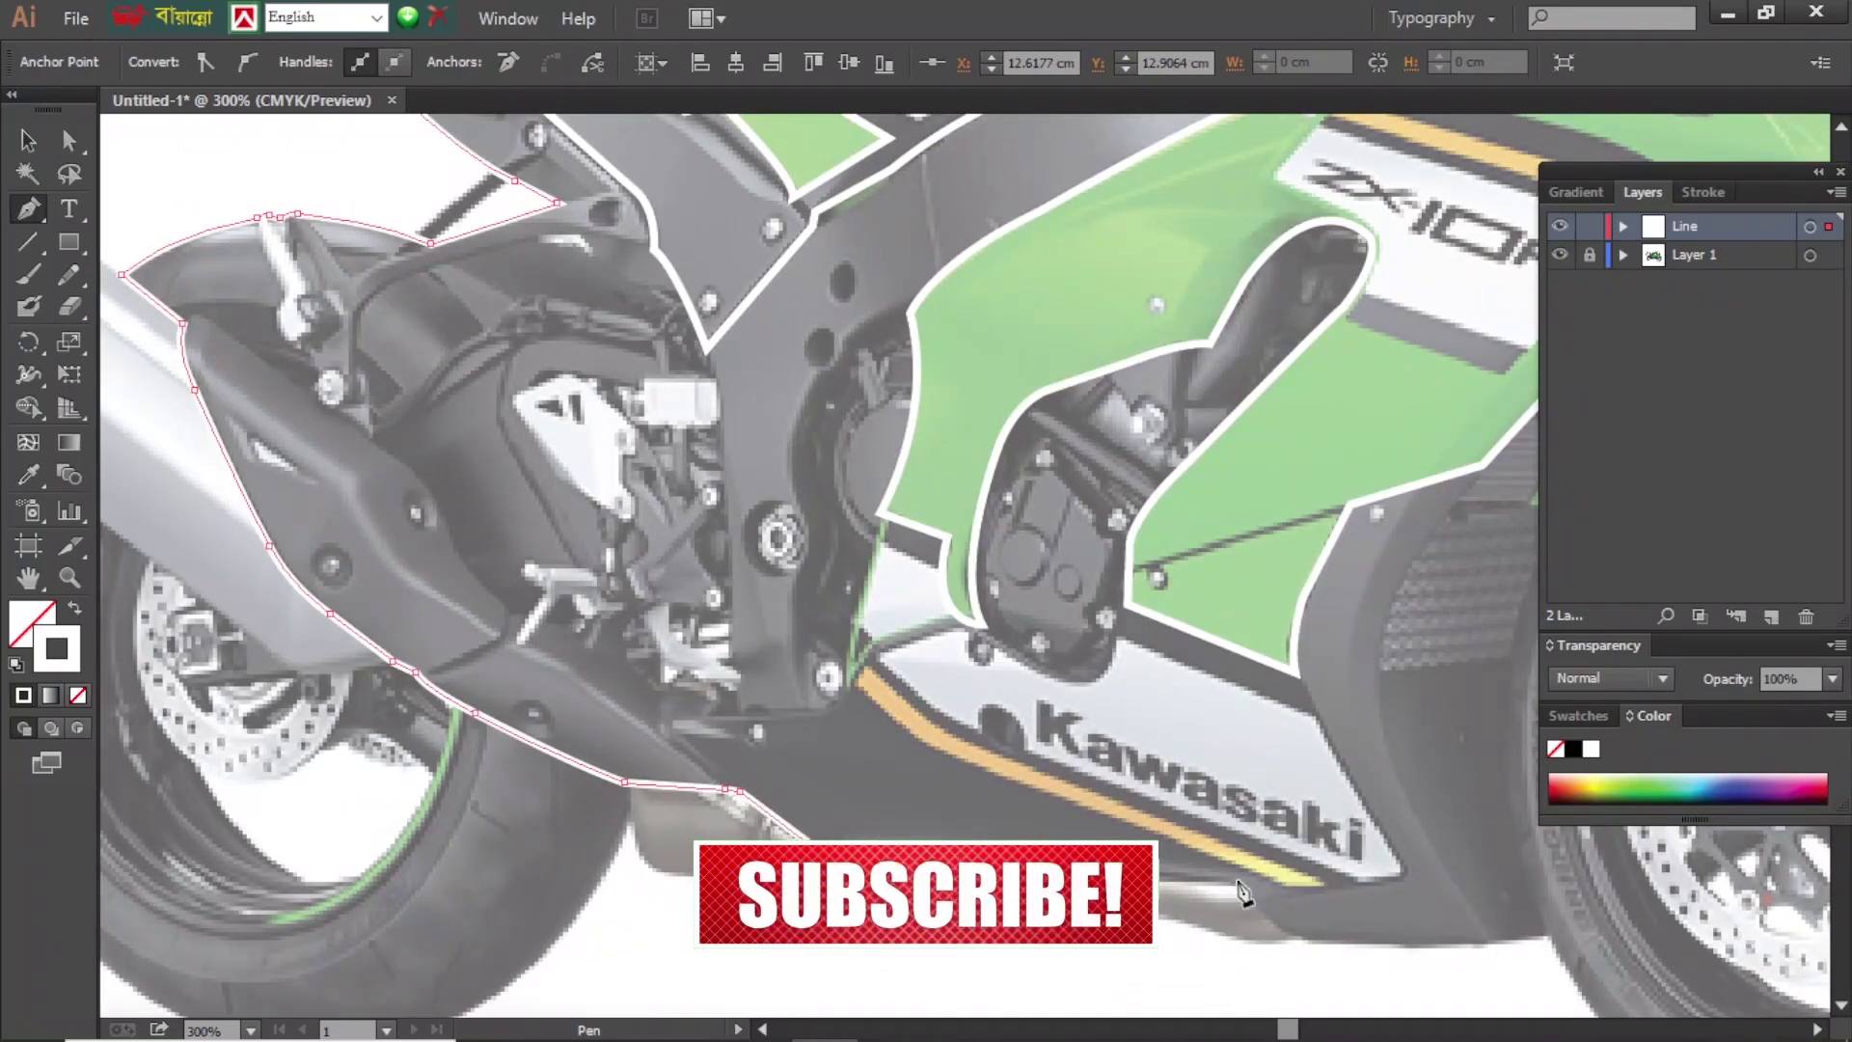
pyautogui.hscroll(3, 940, 697)
pyautogui.click(981, 775)
pyautogui.click(962, 735)
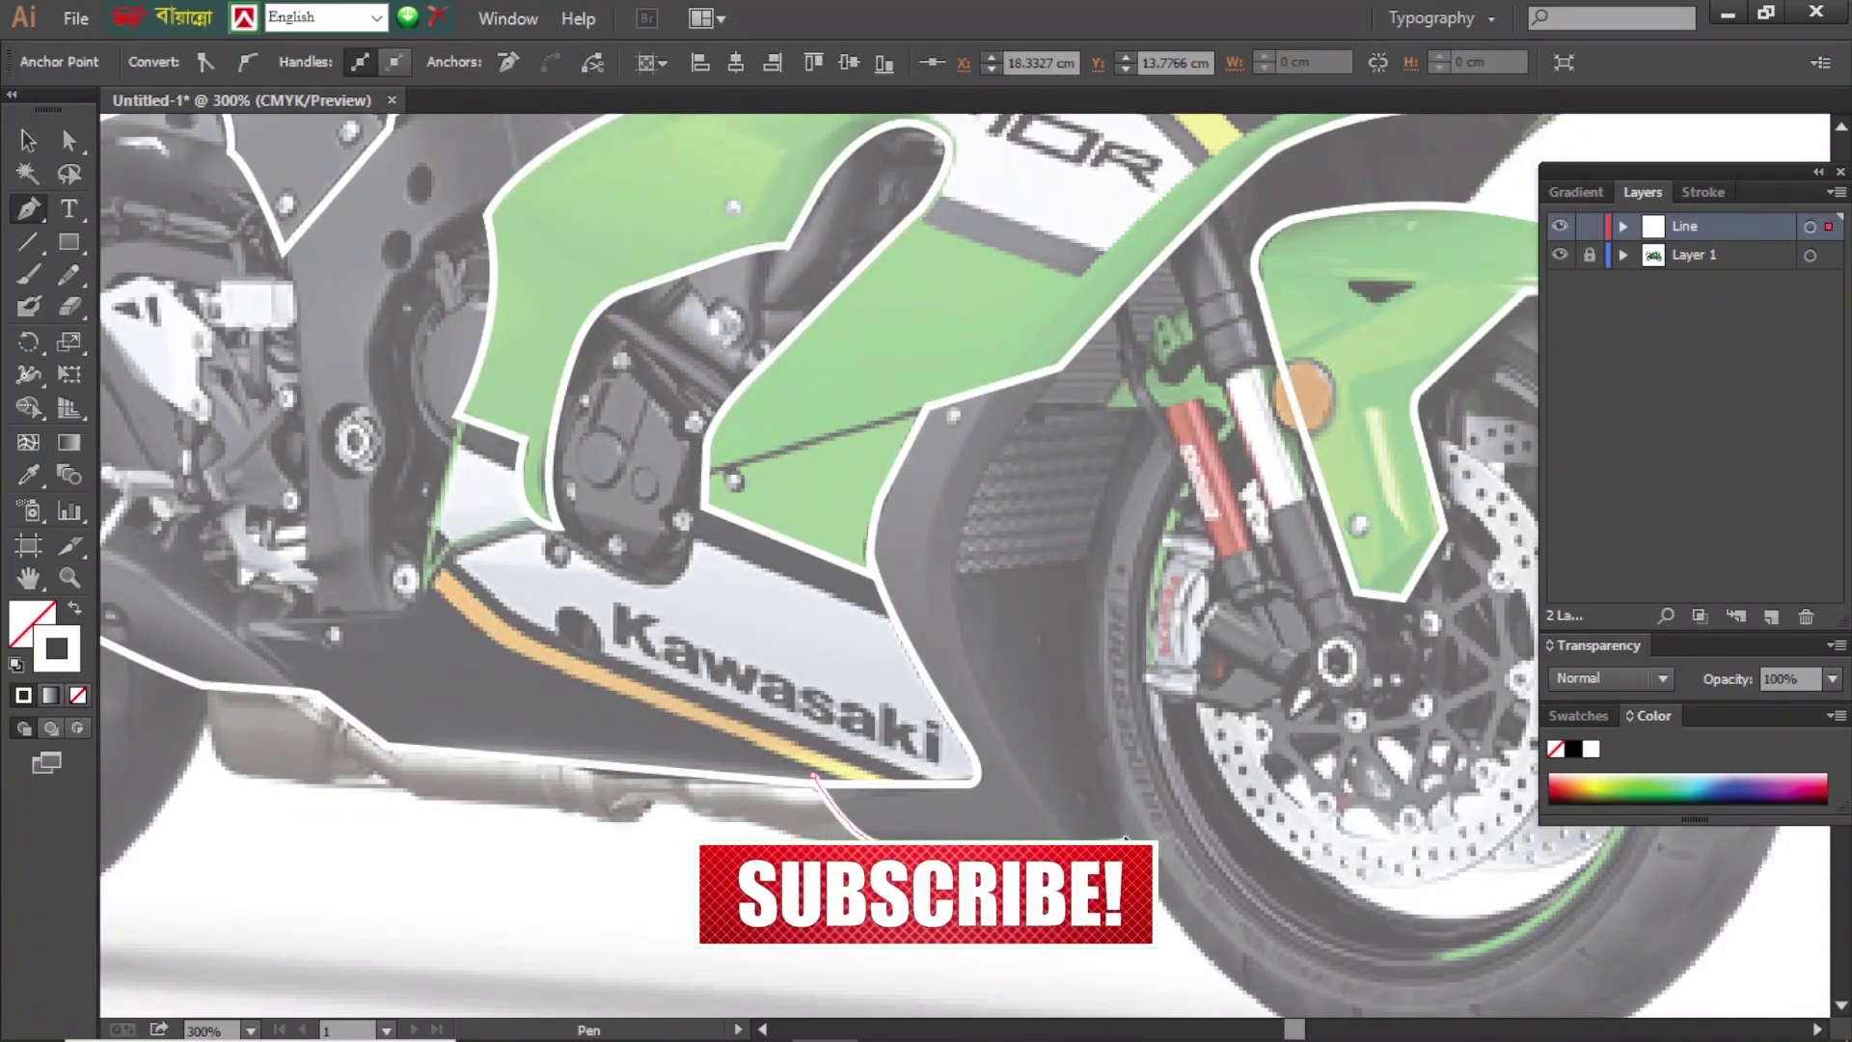
pyautogui.hscroll(3, 787, 502)
pyautogui.scroll(1, 786, 502)
pyautogui.moveTo(821, 497); pyautogui.dragTo(784, 498)
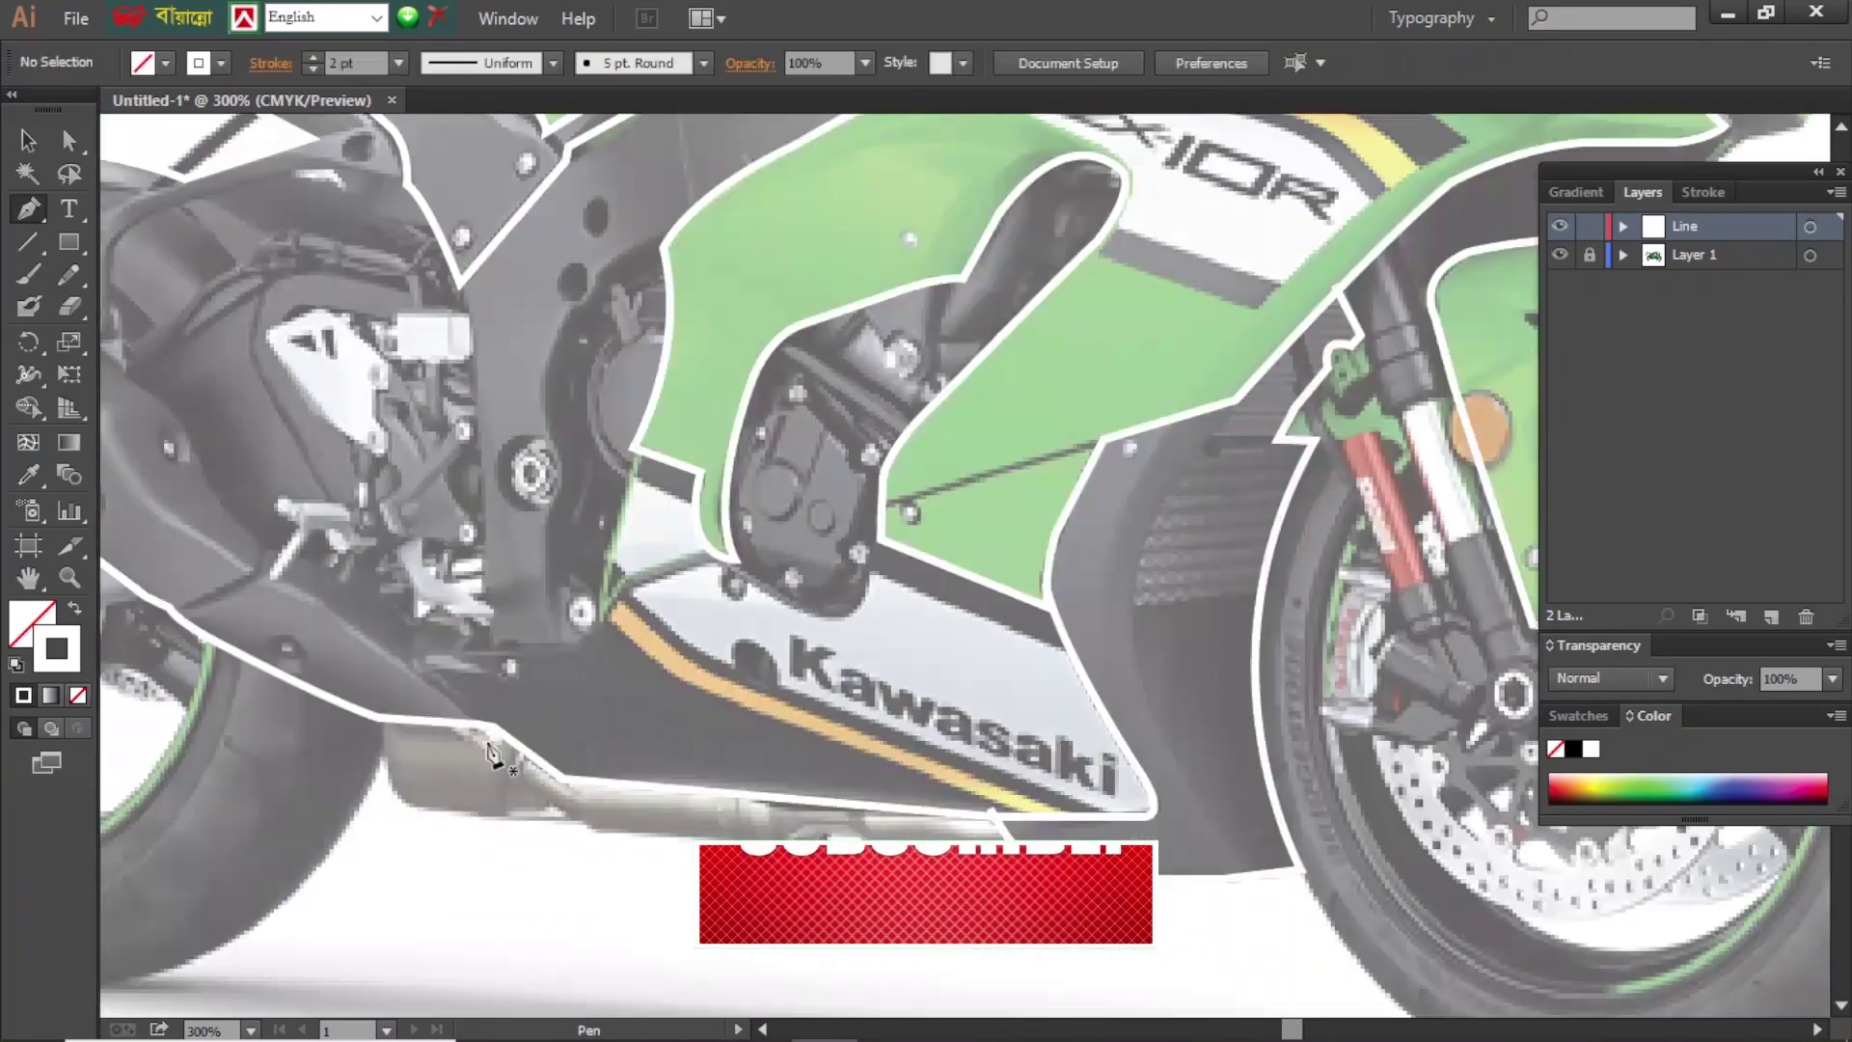
pyautogui.hscroll(-5, 787, 506)
pyautogui.scroll(-1, 787, 506)
# - Finish the lower fairing outline and start a curved outline on the rear bodywork
pyautogui.click(800, 689)
pyautogui.scroll(-1, 804, 697)
pyautogui.hscroll(-4, 676, 752)
pyautogui.scroll(3, 675, 752)
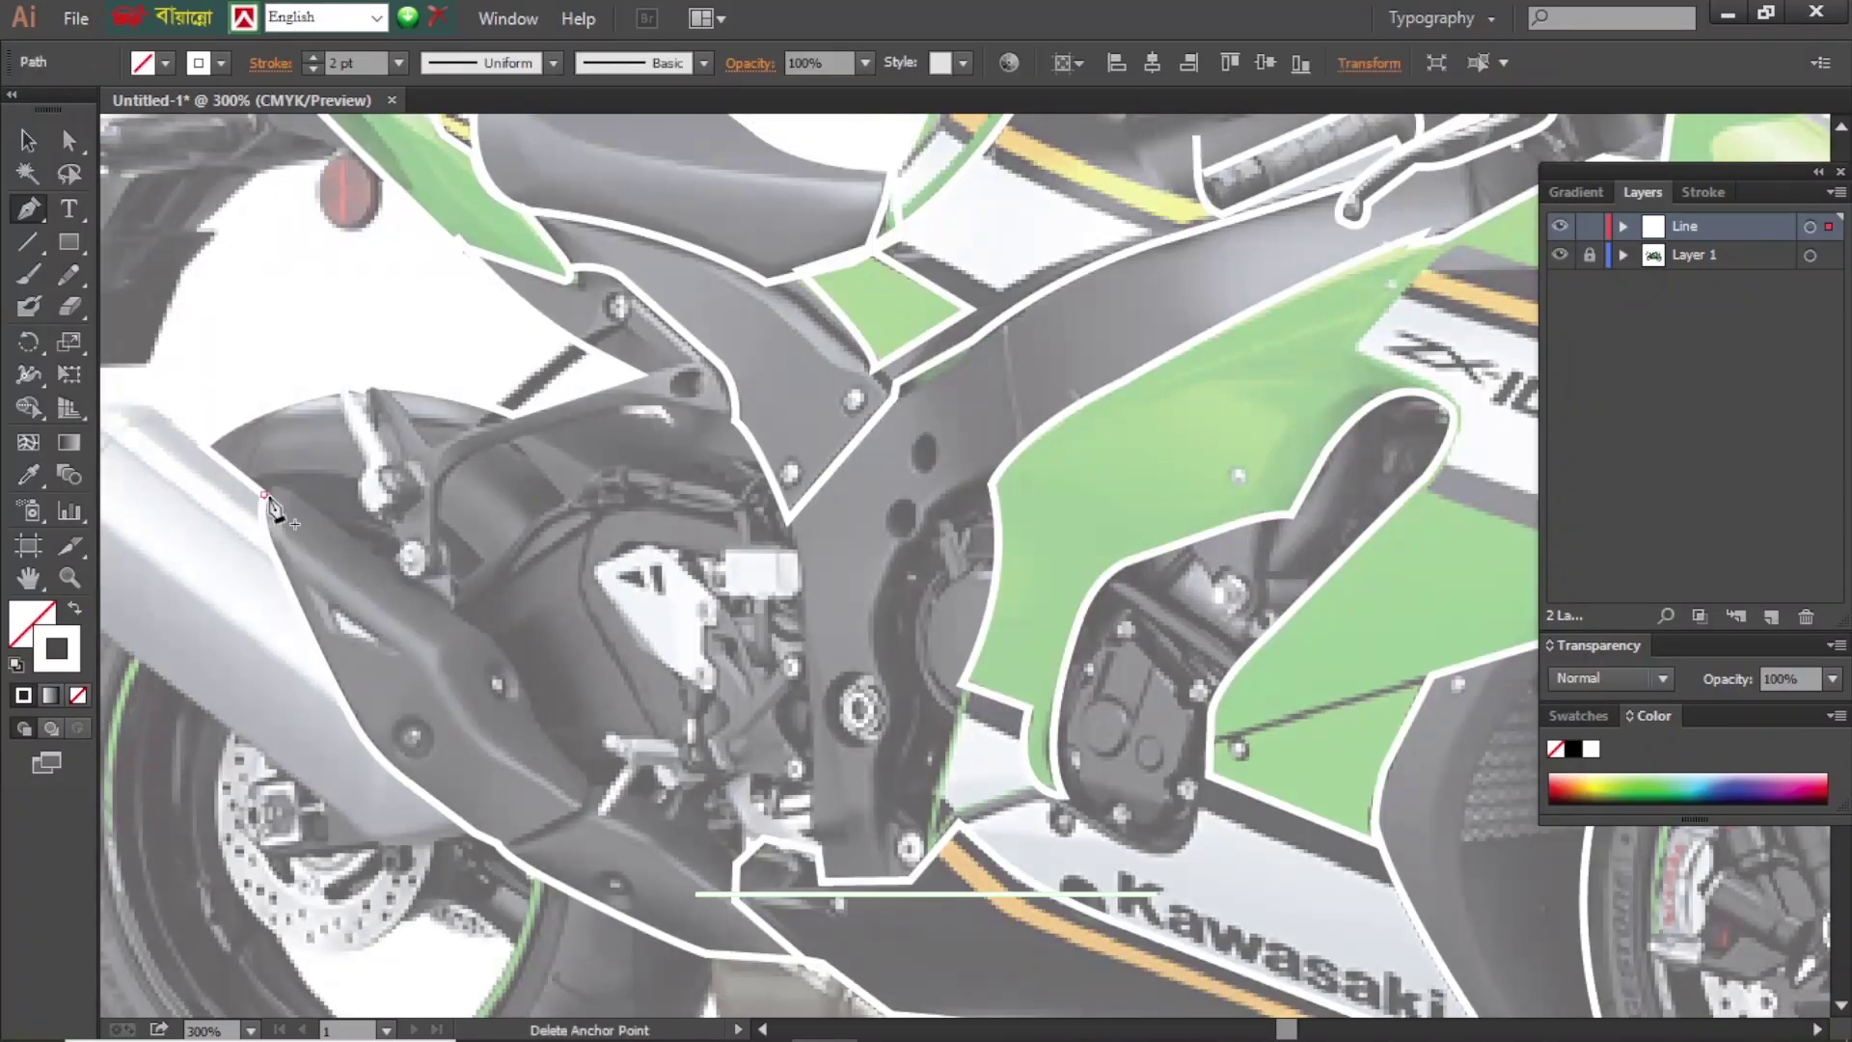
pyautogui.click(929, 505)
pyautogui.moveTo(907, 548); pyautogui.dragTo(879, 558)
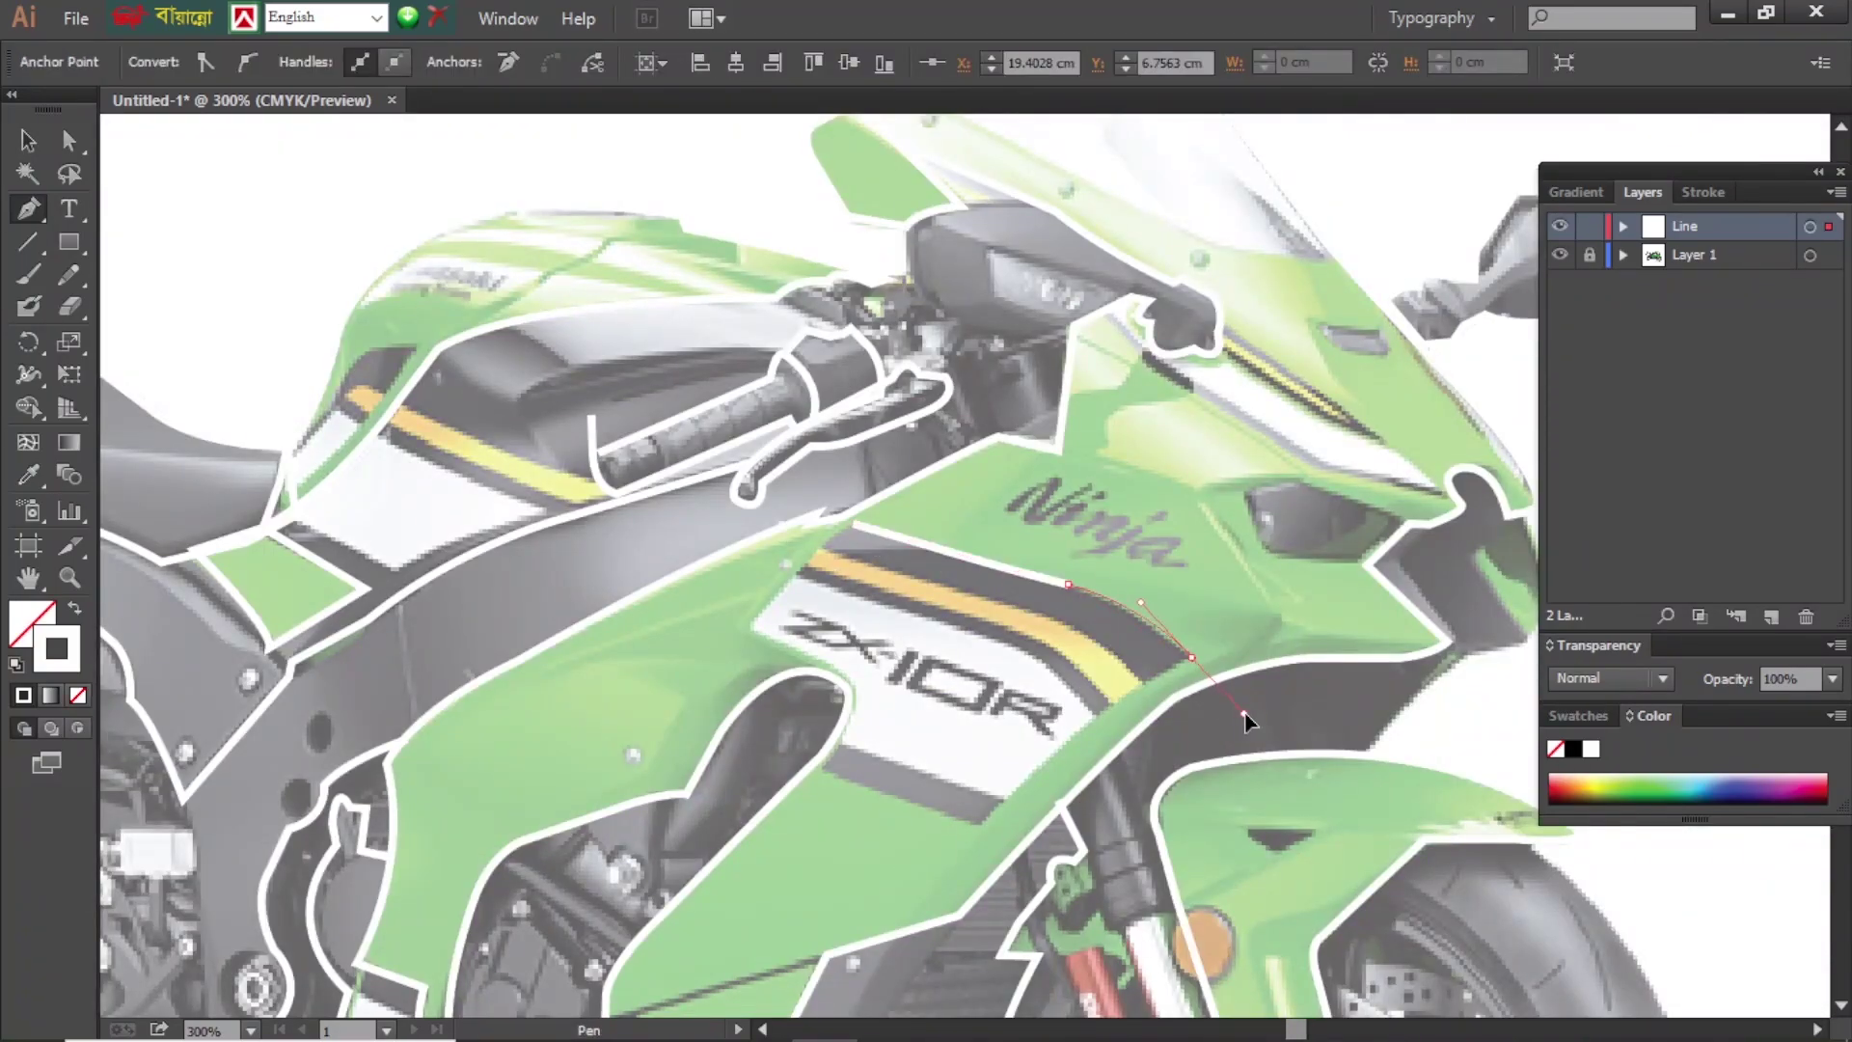
# - Trace the rear frame outline down to its lower end
pyautogui.scroll(-3, 1065, 690)
pyautogui.hscroll(-4, 586, 648)
pyautogui.scroll(1, 586, 648)
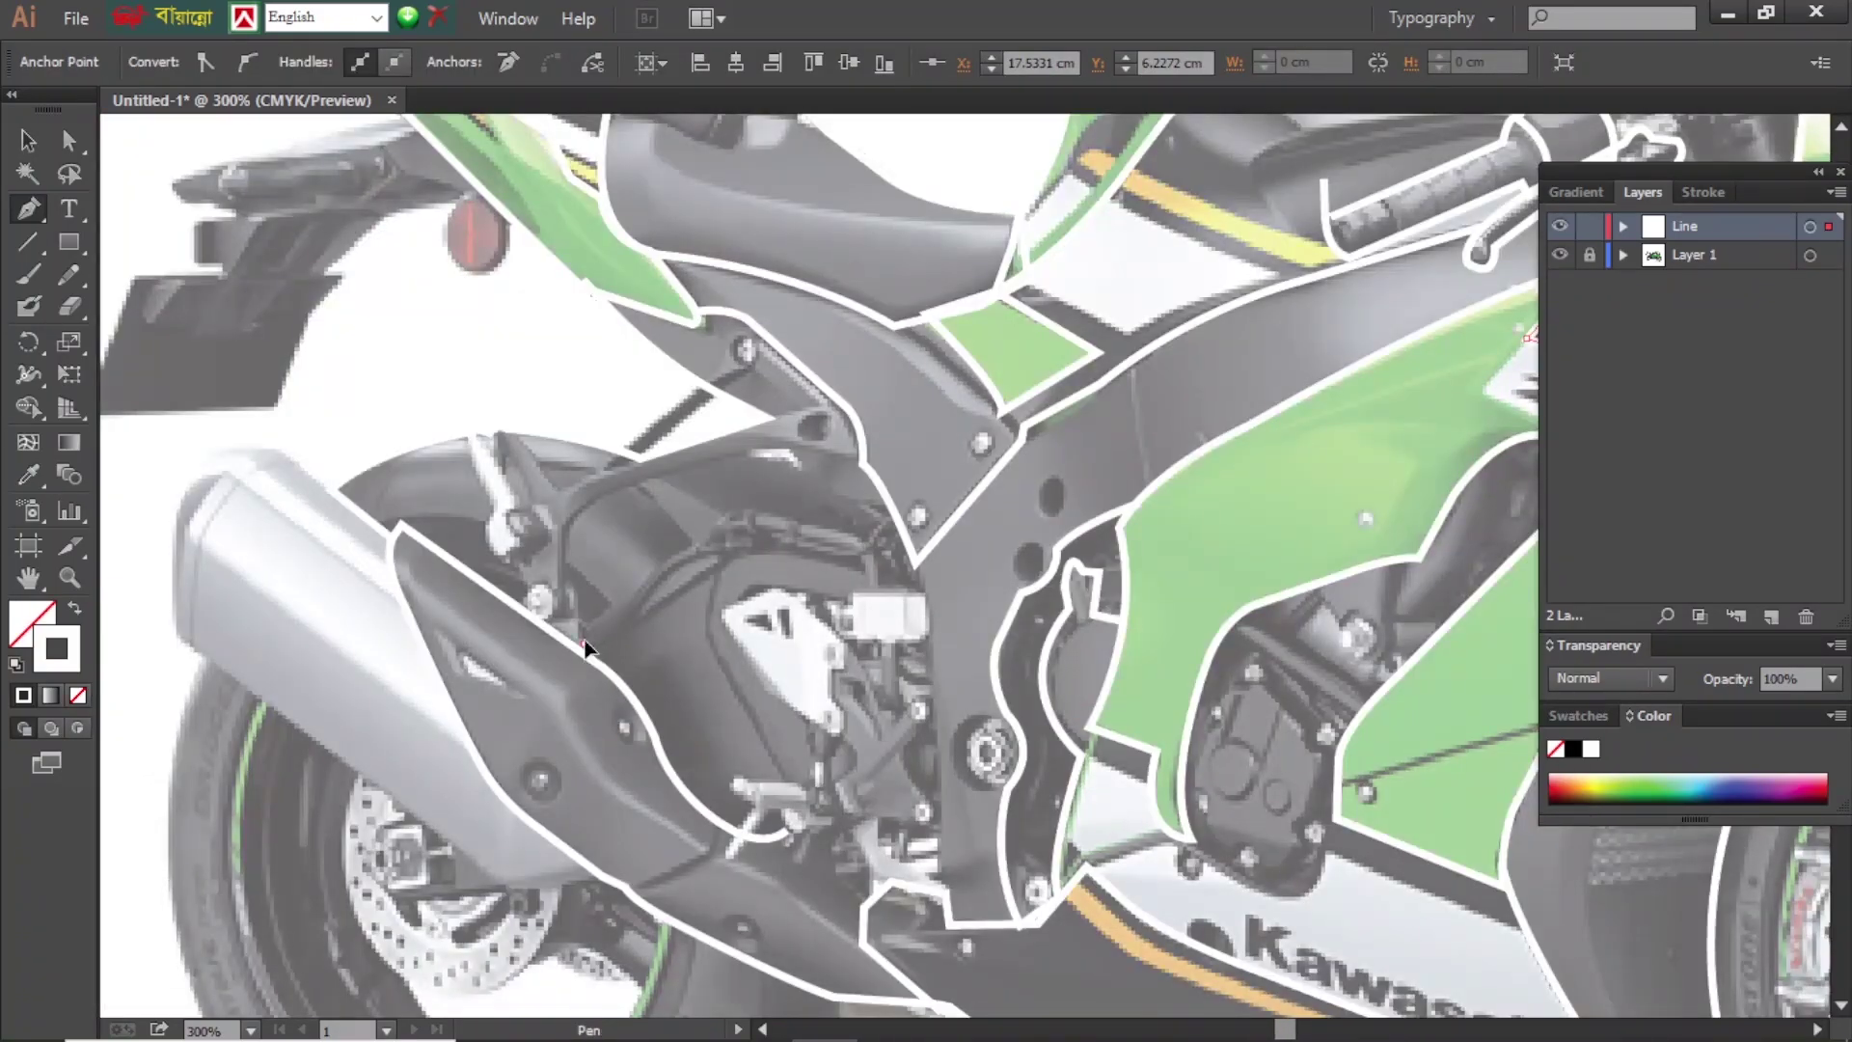
pyautogui.click(506, 427)
pyautogui.click(495, 440)
pyautogui.click(530, 504)
pyautogui.click(549, 534)
pyautogui.click(528, 557)
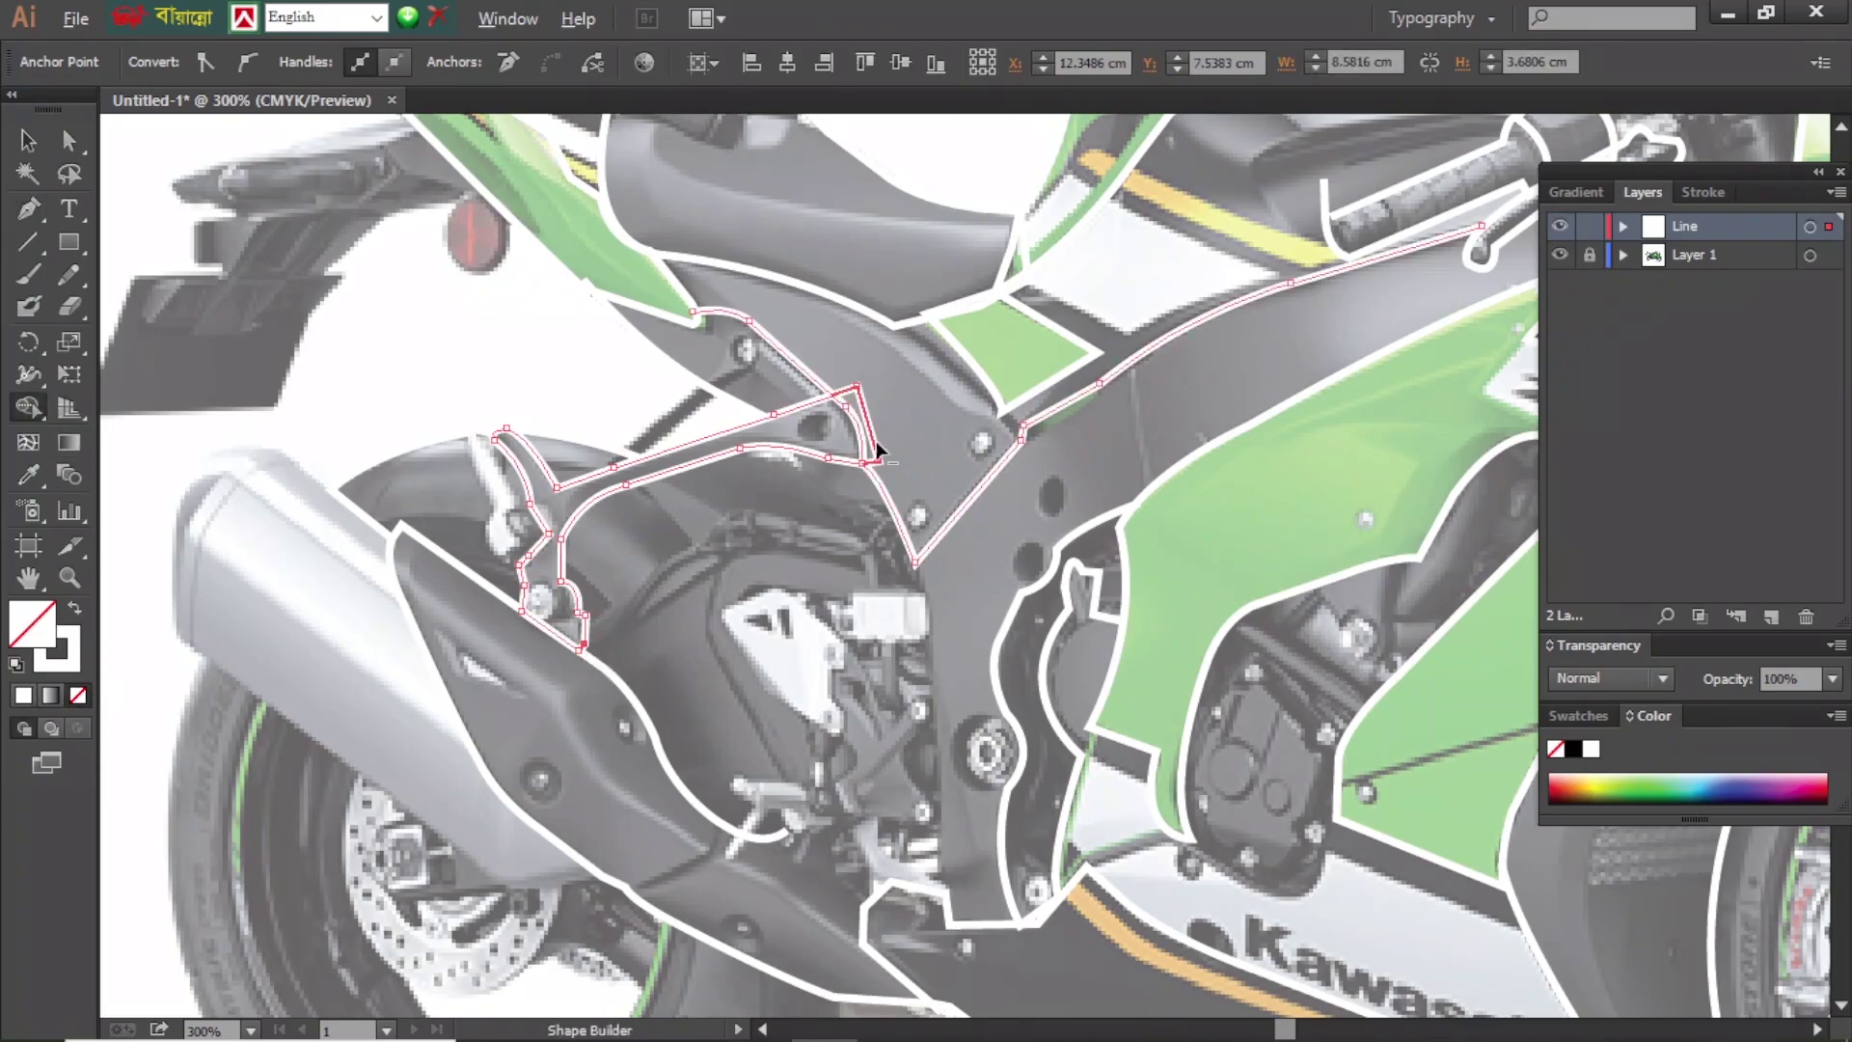
pyautogui.keyDown('ctrl'); pyautogui.click(584, 664); pyautogui.keyUp('ctrl')
# - Outline the small bracket beside the rear frame
pyautogui.moveTo(583, 664); pyautogui.dragTo(728, 548)
pyautogui.click(640, 389)
pyautogui.click(628, 411)
pyautogui.click(635, 430)
pyautogui.click(644, 450)
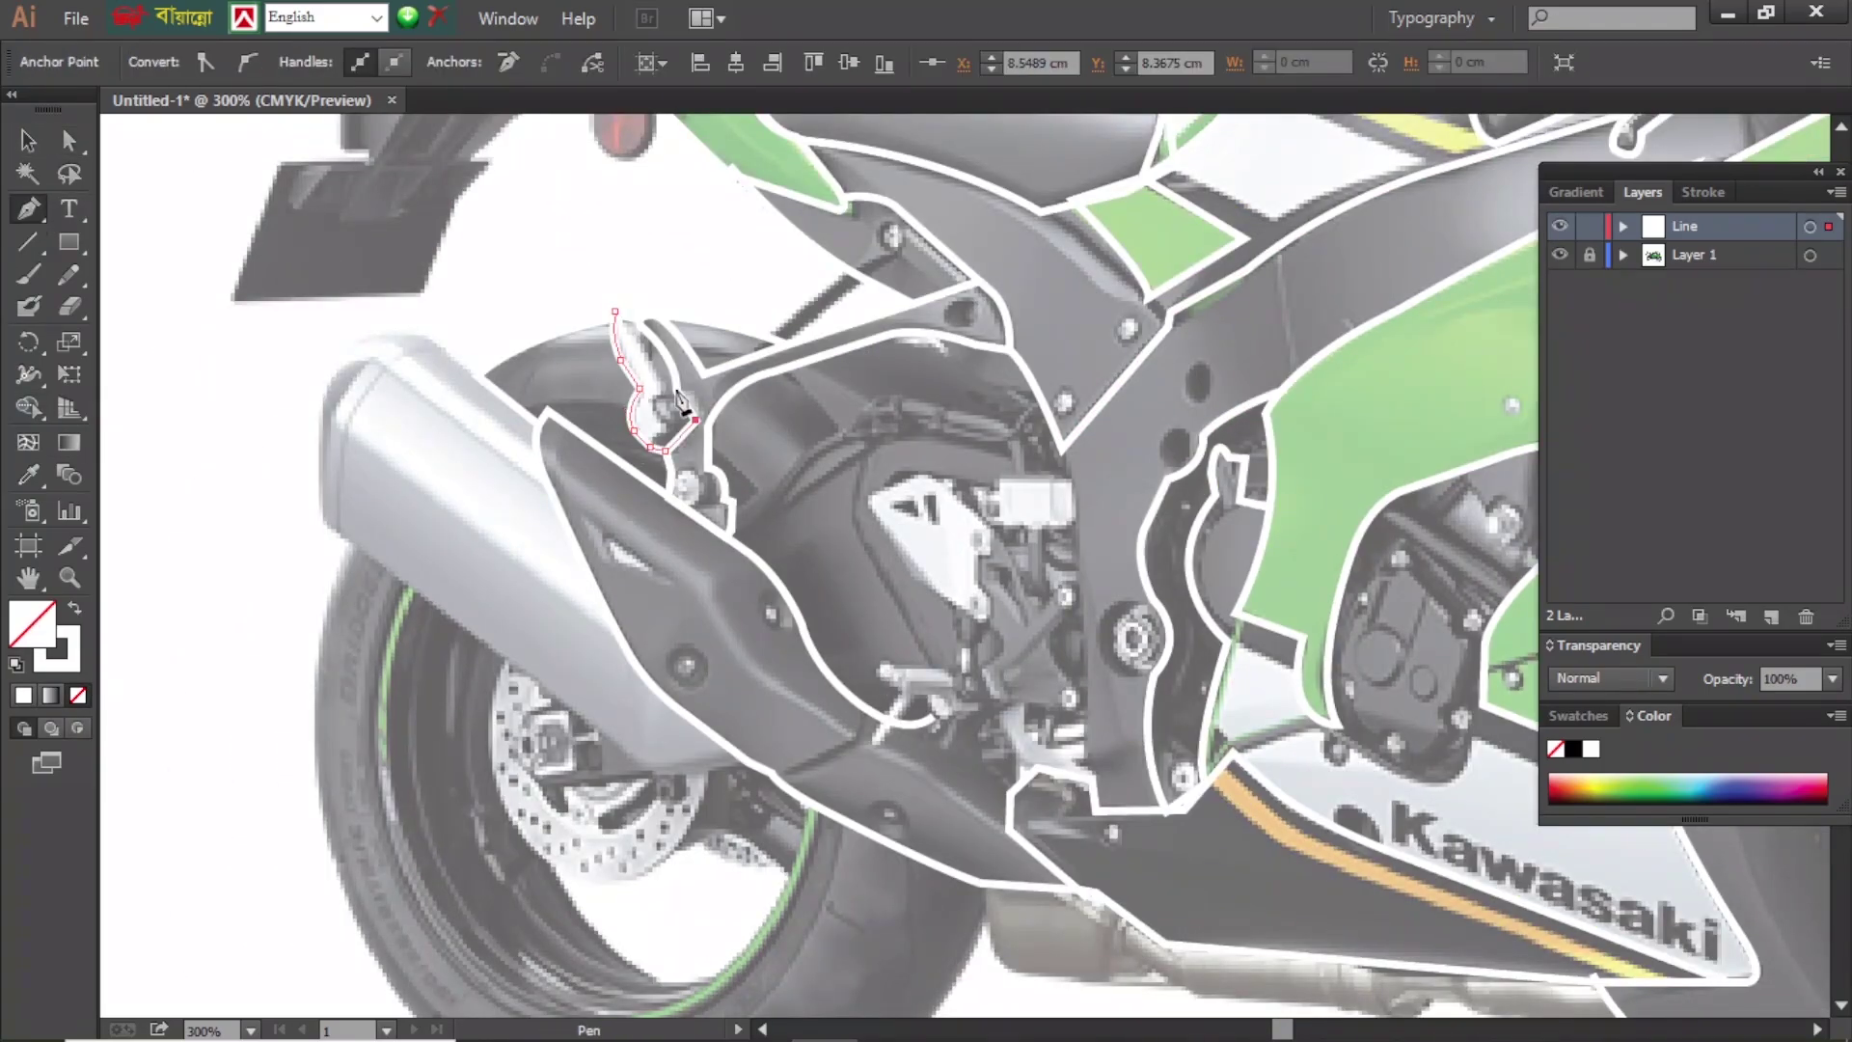
# - Outline the lower exhaust edge and the footrest area with curved paths
pyautogui.moveTo(1029, 981); pyautogui.dragTo(721, 653)
pyautogui.click(721, 653)
pyautogui.click(870, 657)
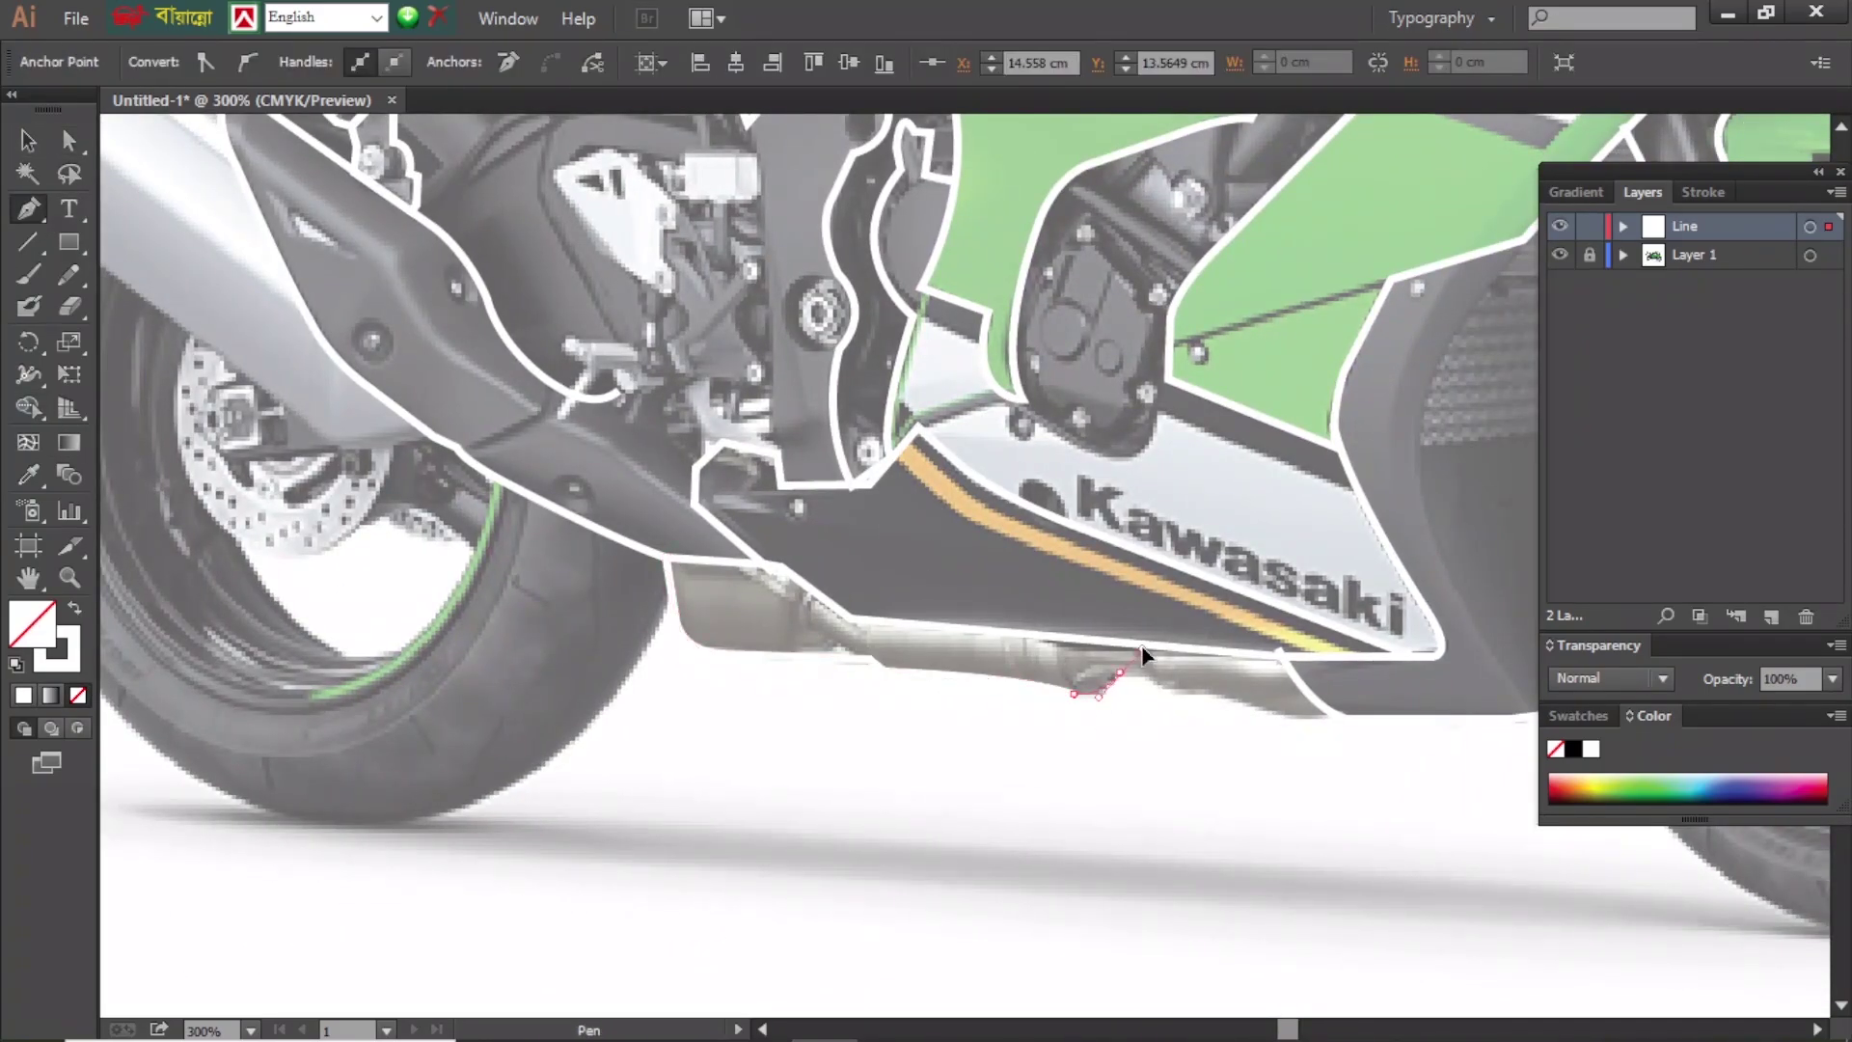
pyautogui.moveTo(1267, 719); pyautogui.dragTo(633, 550)
pyautogui.keyDown('ctrl'); pyautogui.click(888, 703); pyautogui.keyUp('ctrl')
pyautogui.moveTo(579, 337); pyautogui.dragTo(1379, 839)
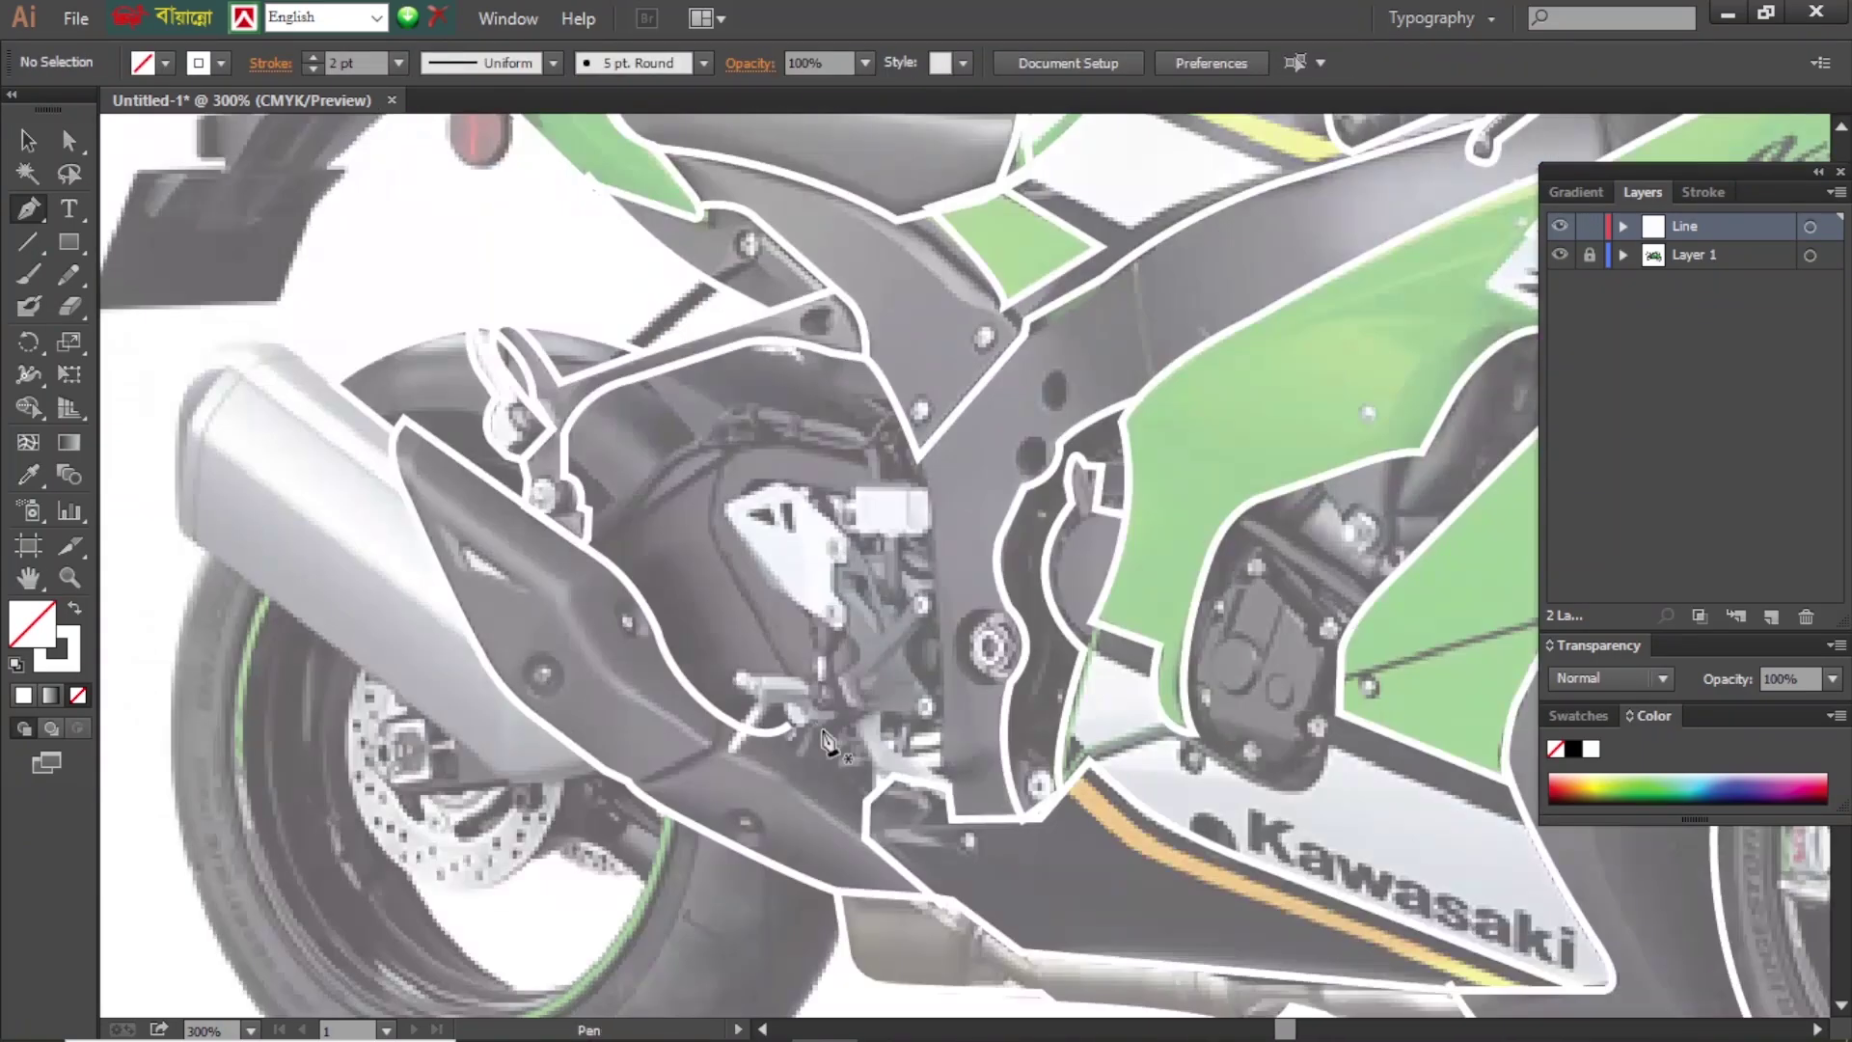
pyautogui.click(914, 449)
pyautogui.click(929, 555)
pyautogui.click(937, 749)
# - Outline the exhaust silencer tip and add anchors along the front fairing edge
pyautogui.keyDown('ctrl'); pyautogui.click(950, 799); pyautogui.keyUp('ctrl')
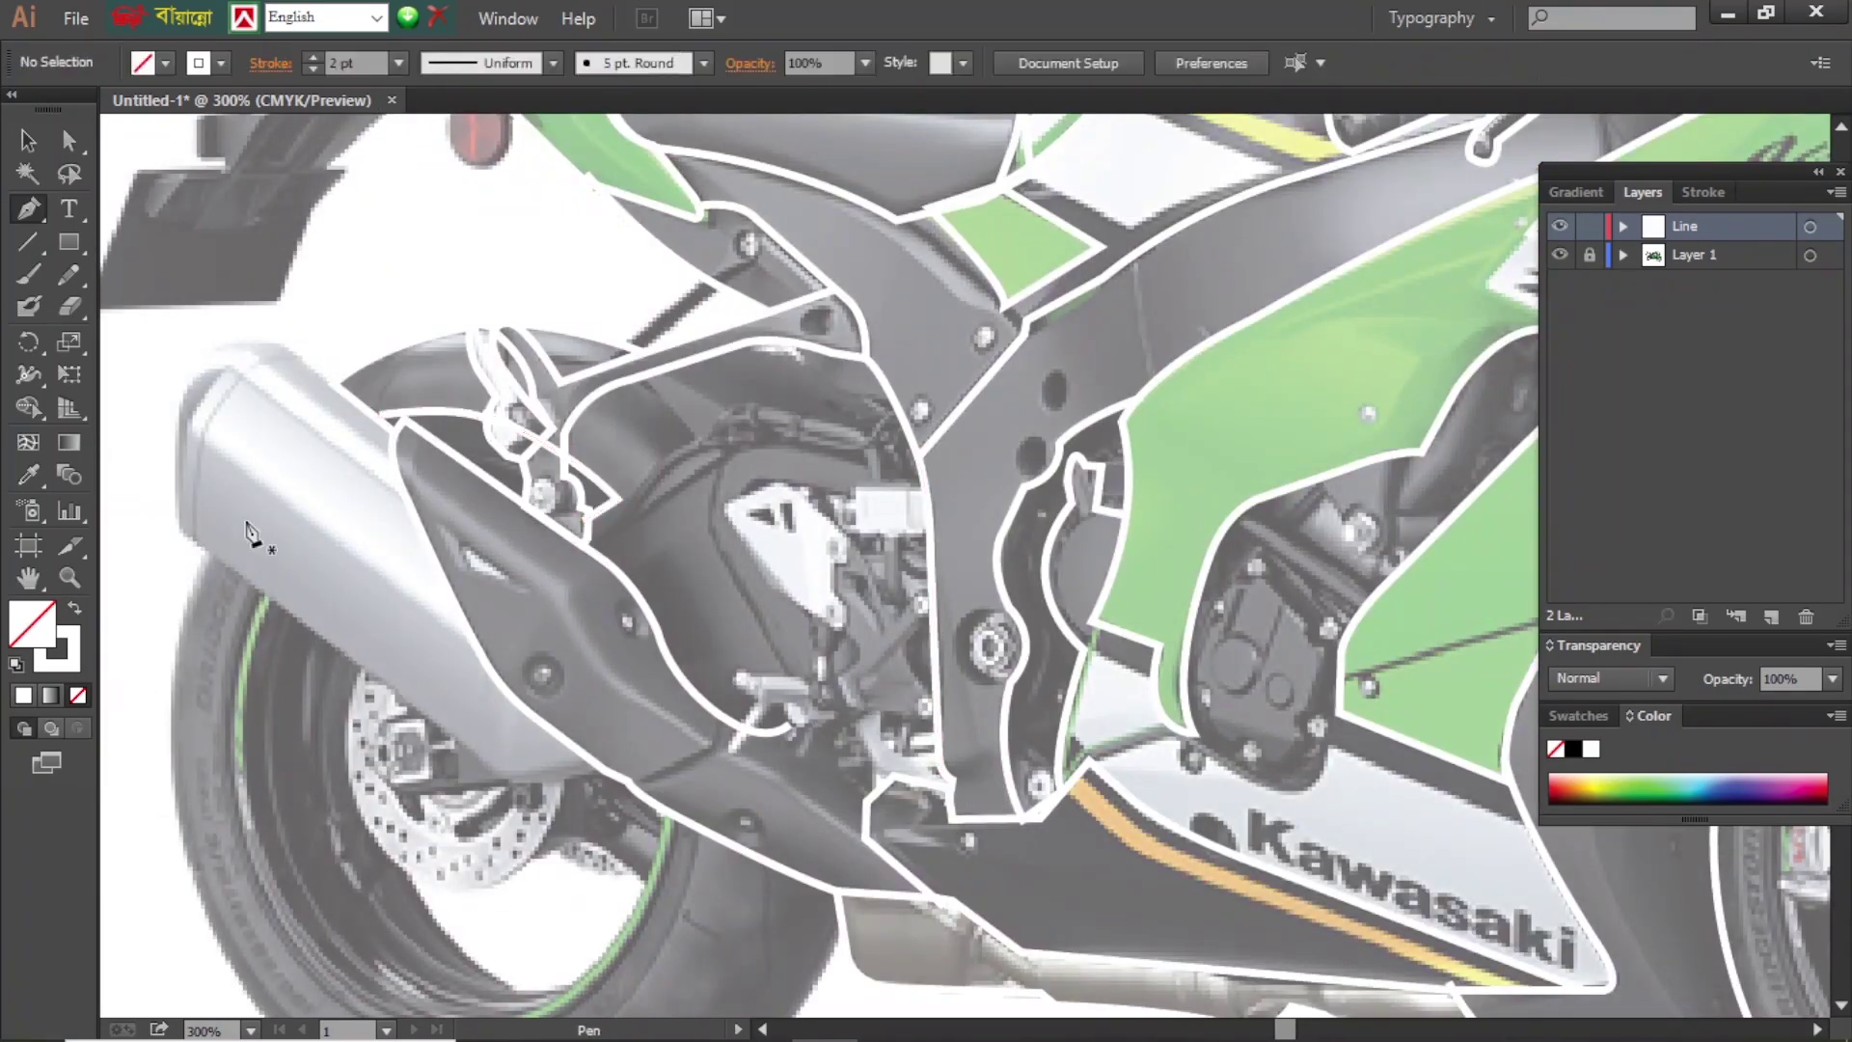
pyautogui.click(333, 384)
pyautogui.click(286, 343)
pyautogui.click(224, 341)
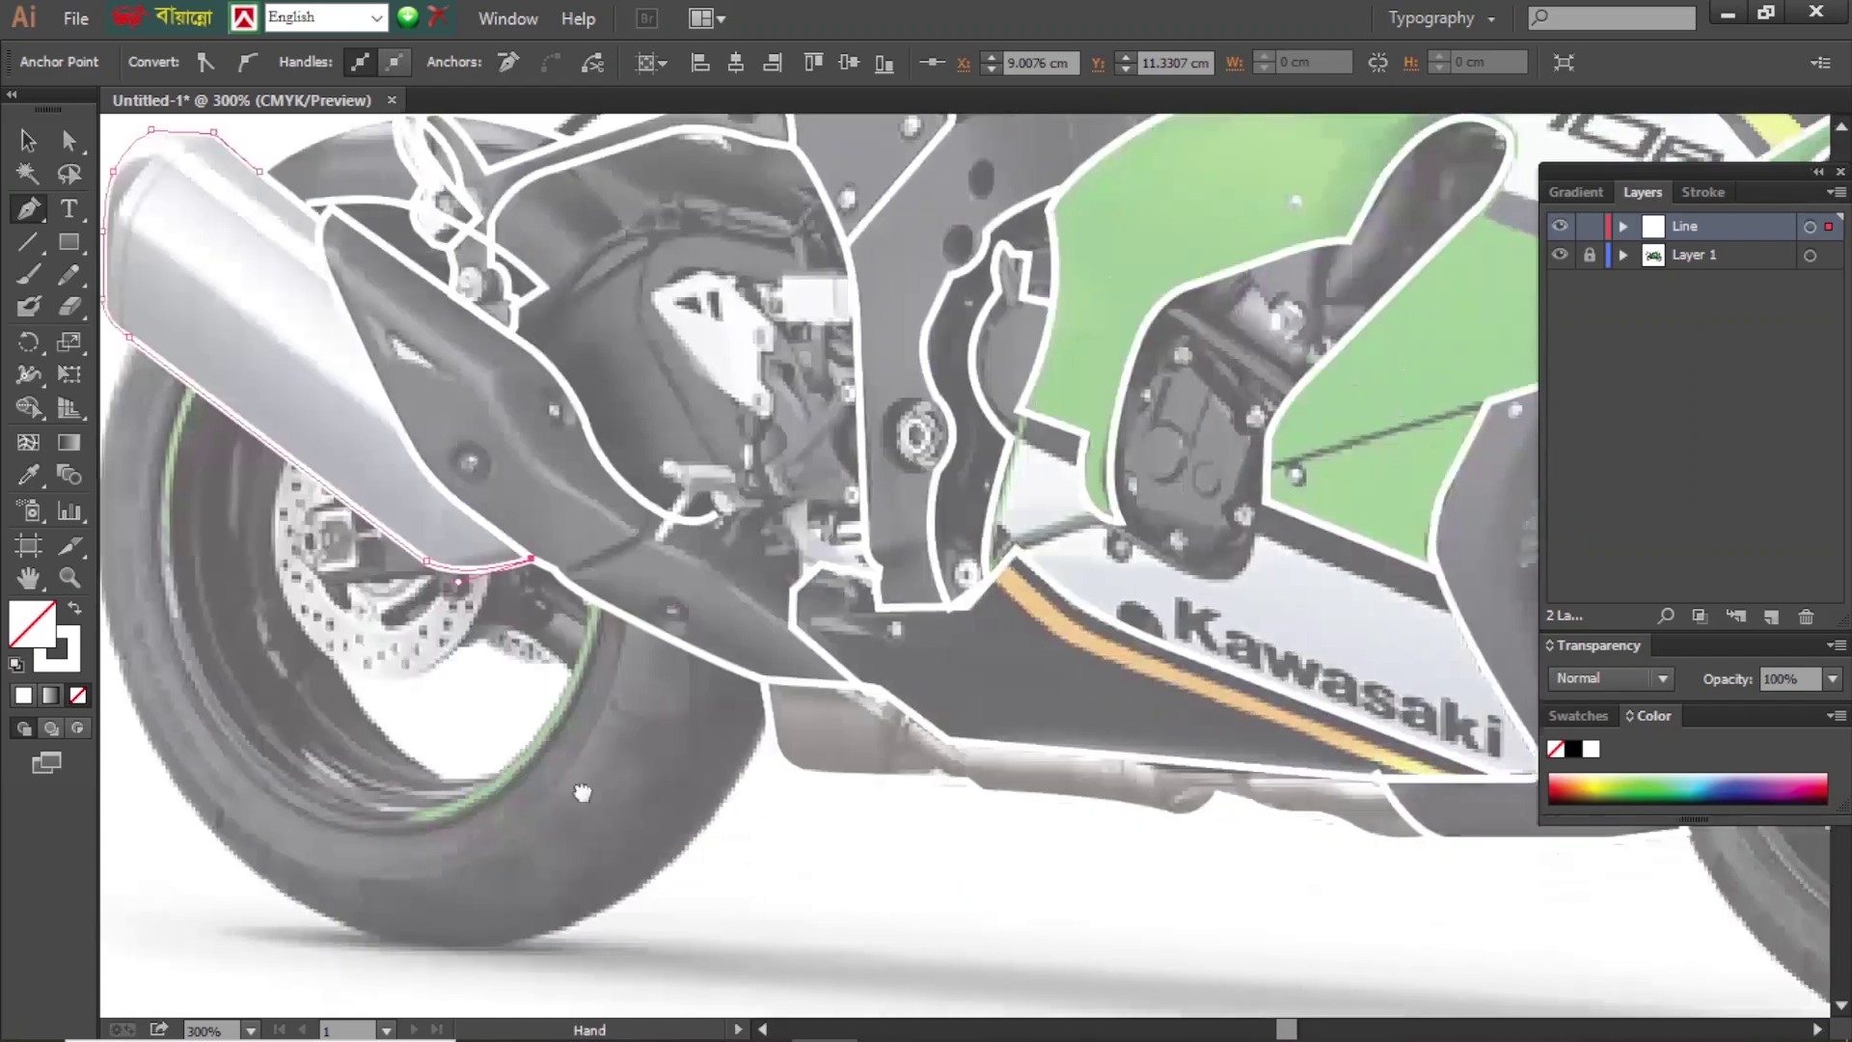
pyautogui.click(890, 533)
pyautogui.click(898, 555)
pyautogui.click(931, 556)
pyautogui.click(966, 558)
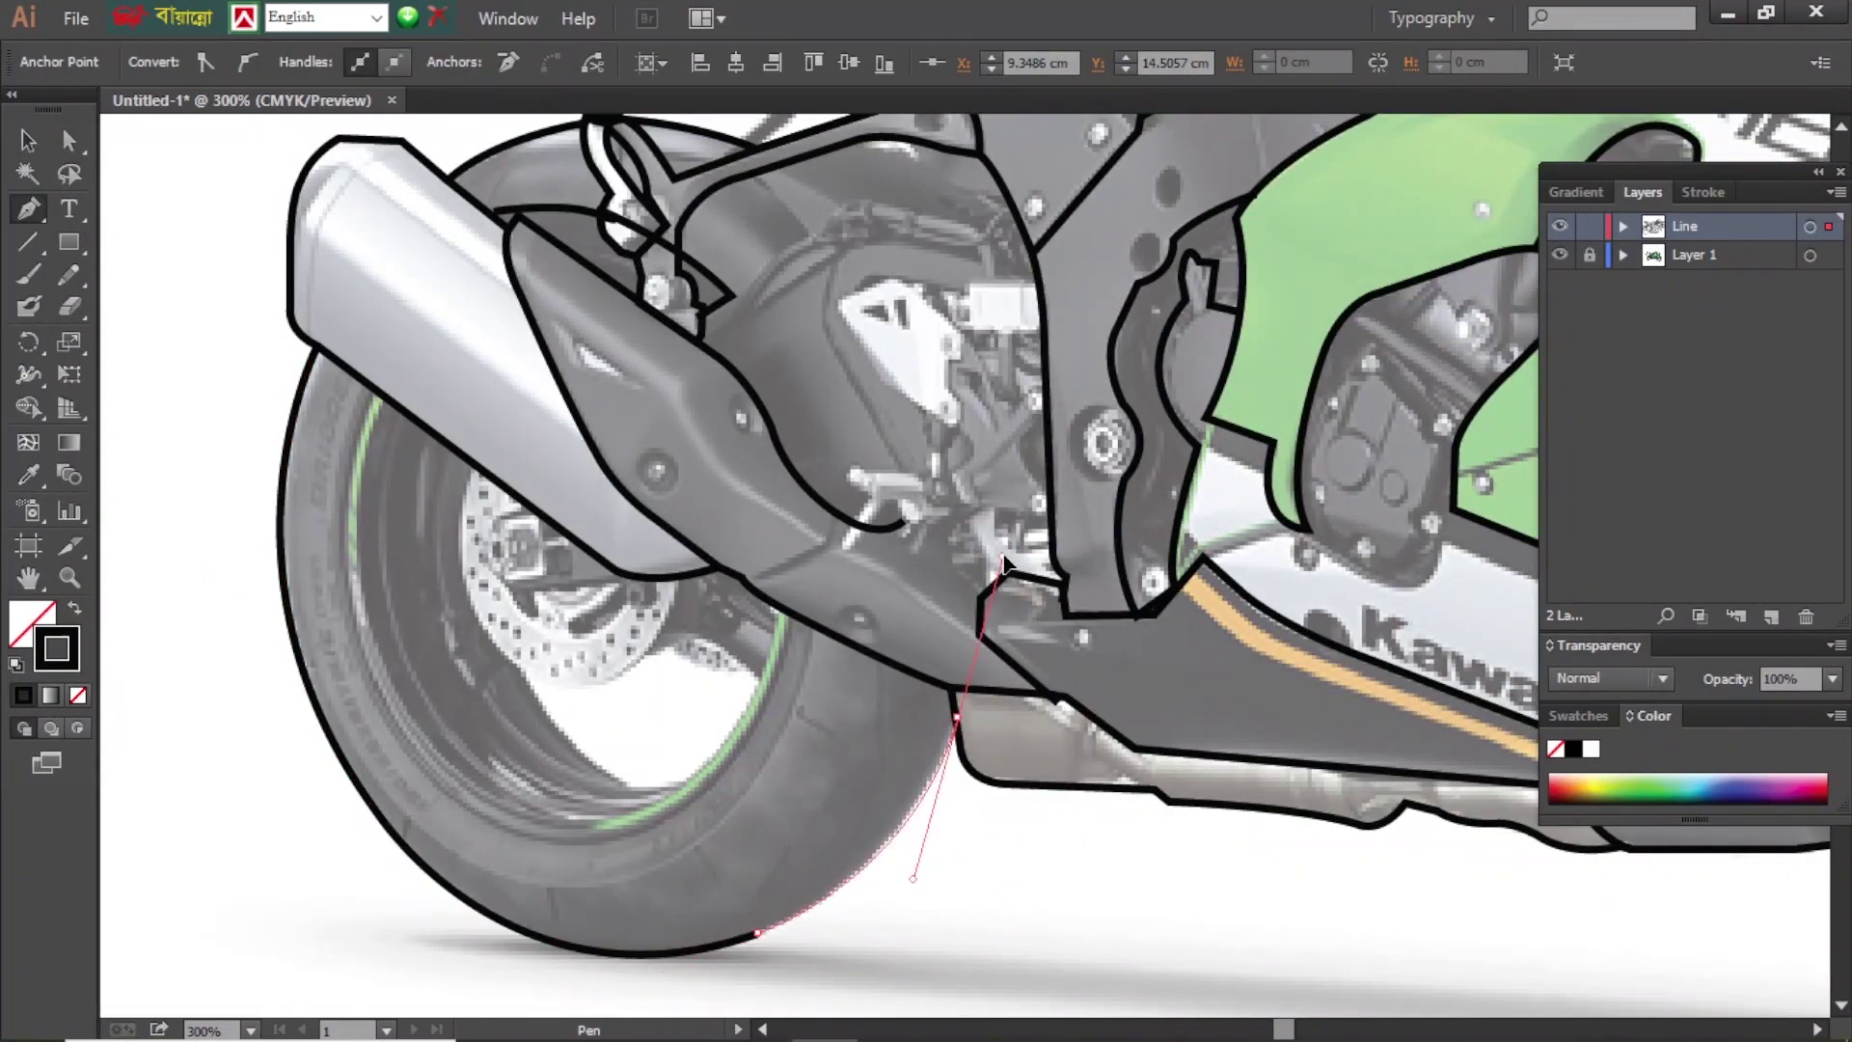
# - Outline the rear tyre bottom and the inner rear rim
pyautogui.moveTo(722, 840); pyautogui.dragTo(721, 839)
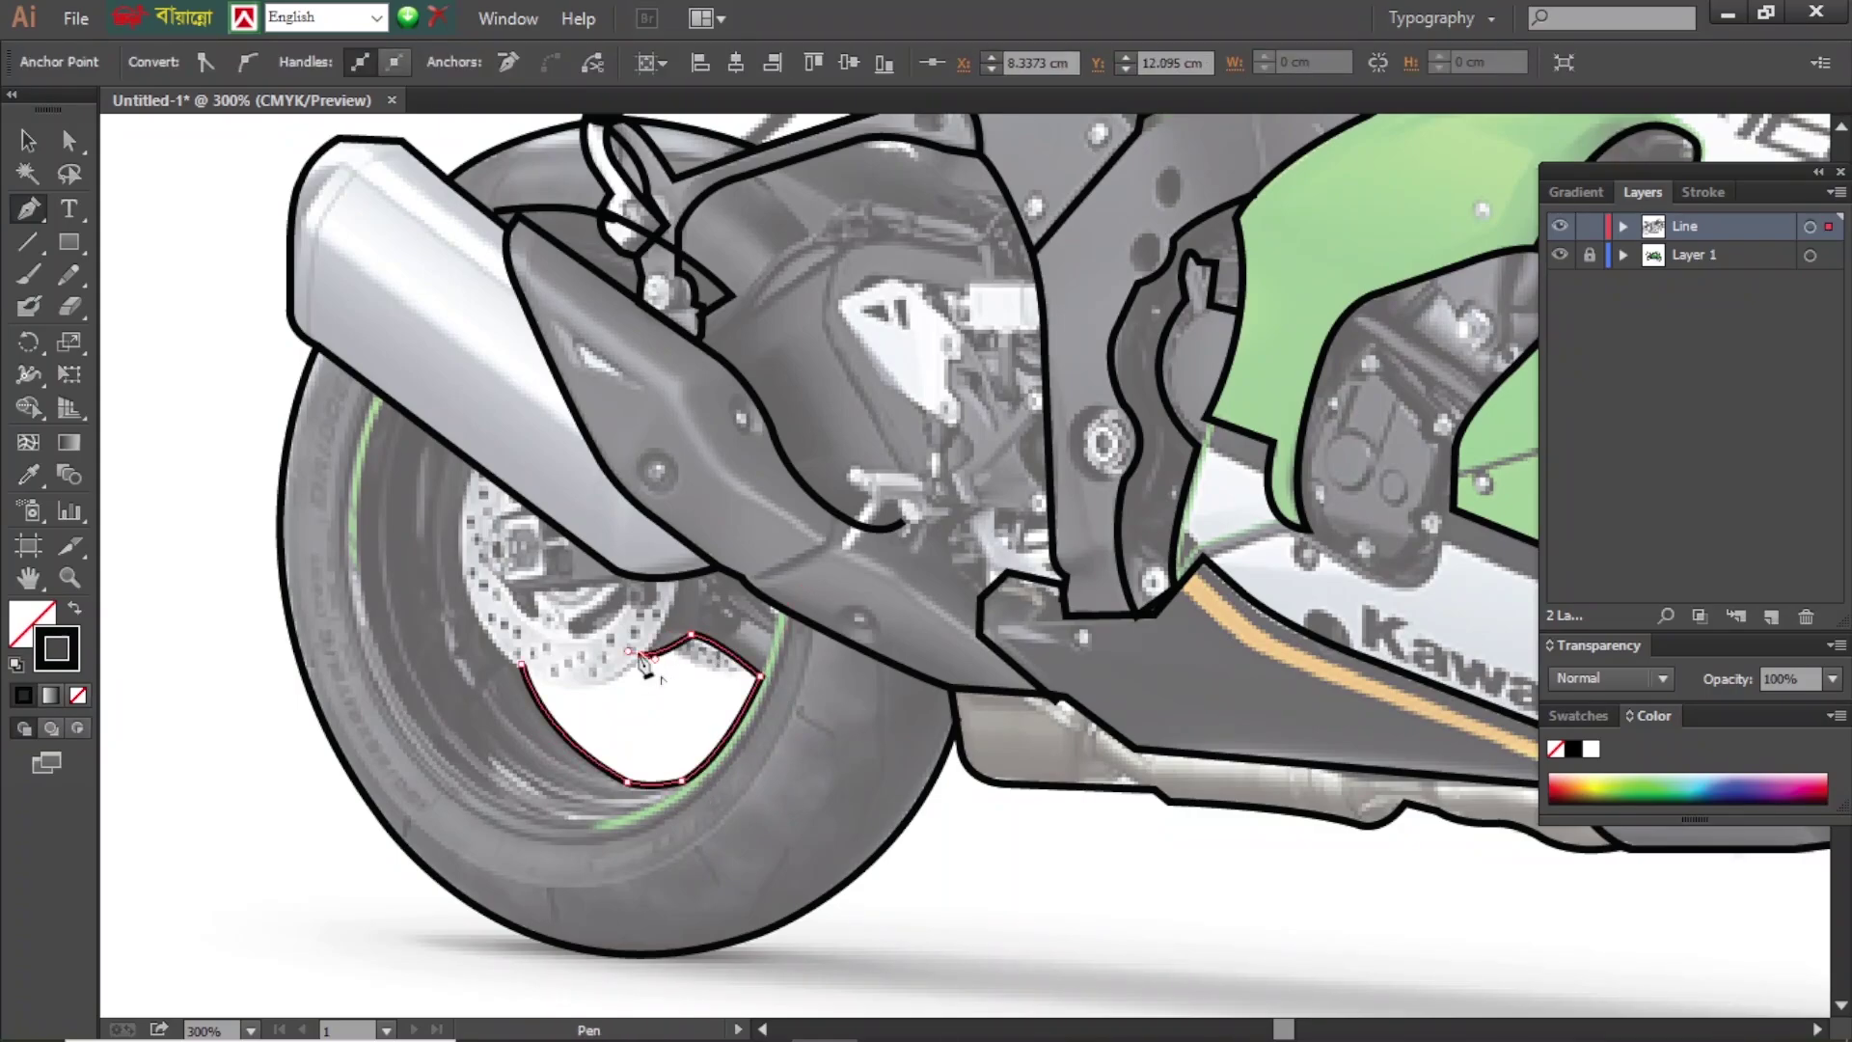
pyautogui.click(645, 664)
pyautogui.click(546, 678)
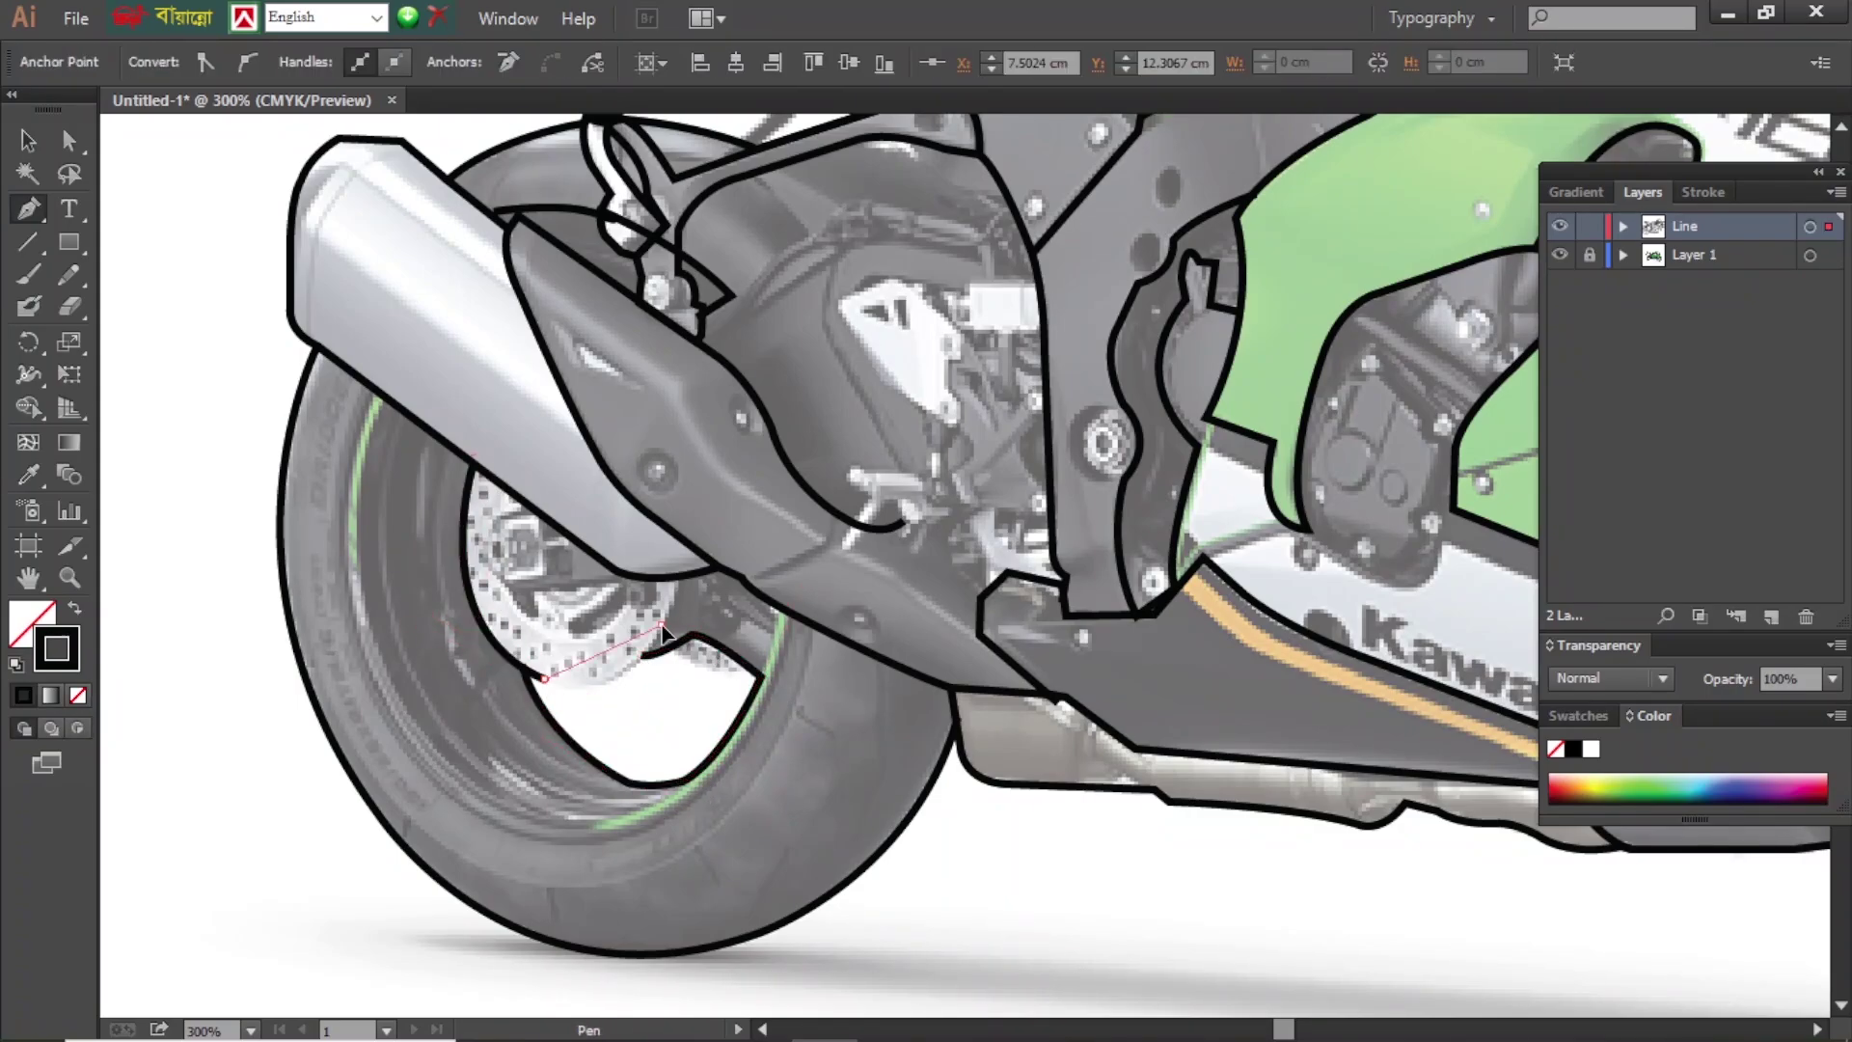
pyautogui.click(757, 672)
pyautogui.keyDown('ctrl'); pyautogui.click(934, 897); pyautogui.keyUp('ctrl')
# - Trace the rear rim edge and the front tyre outline
pyautogui.click(384, 394)
pyautogui.moveTo(446, 772); pyautogui.dragTo(605, 963)
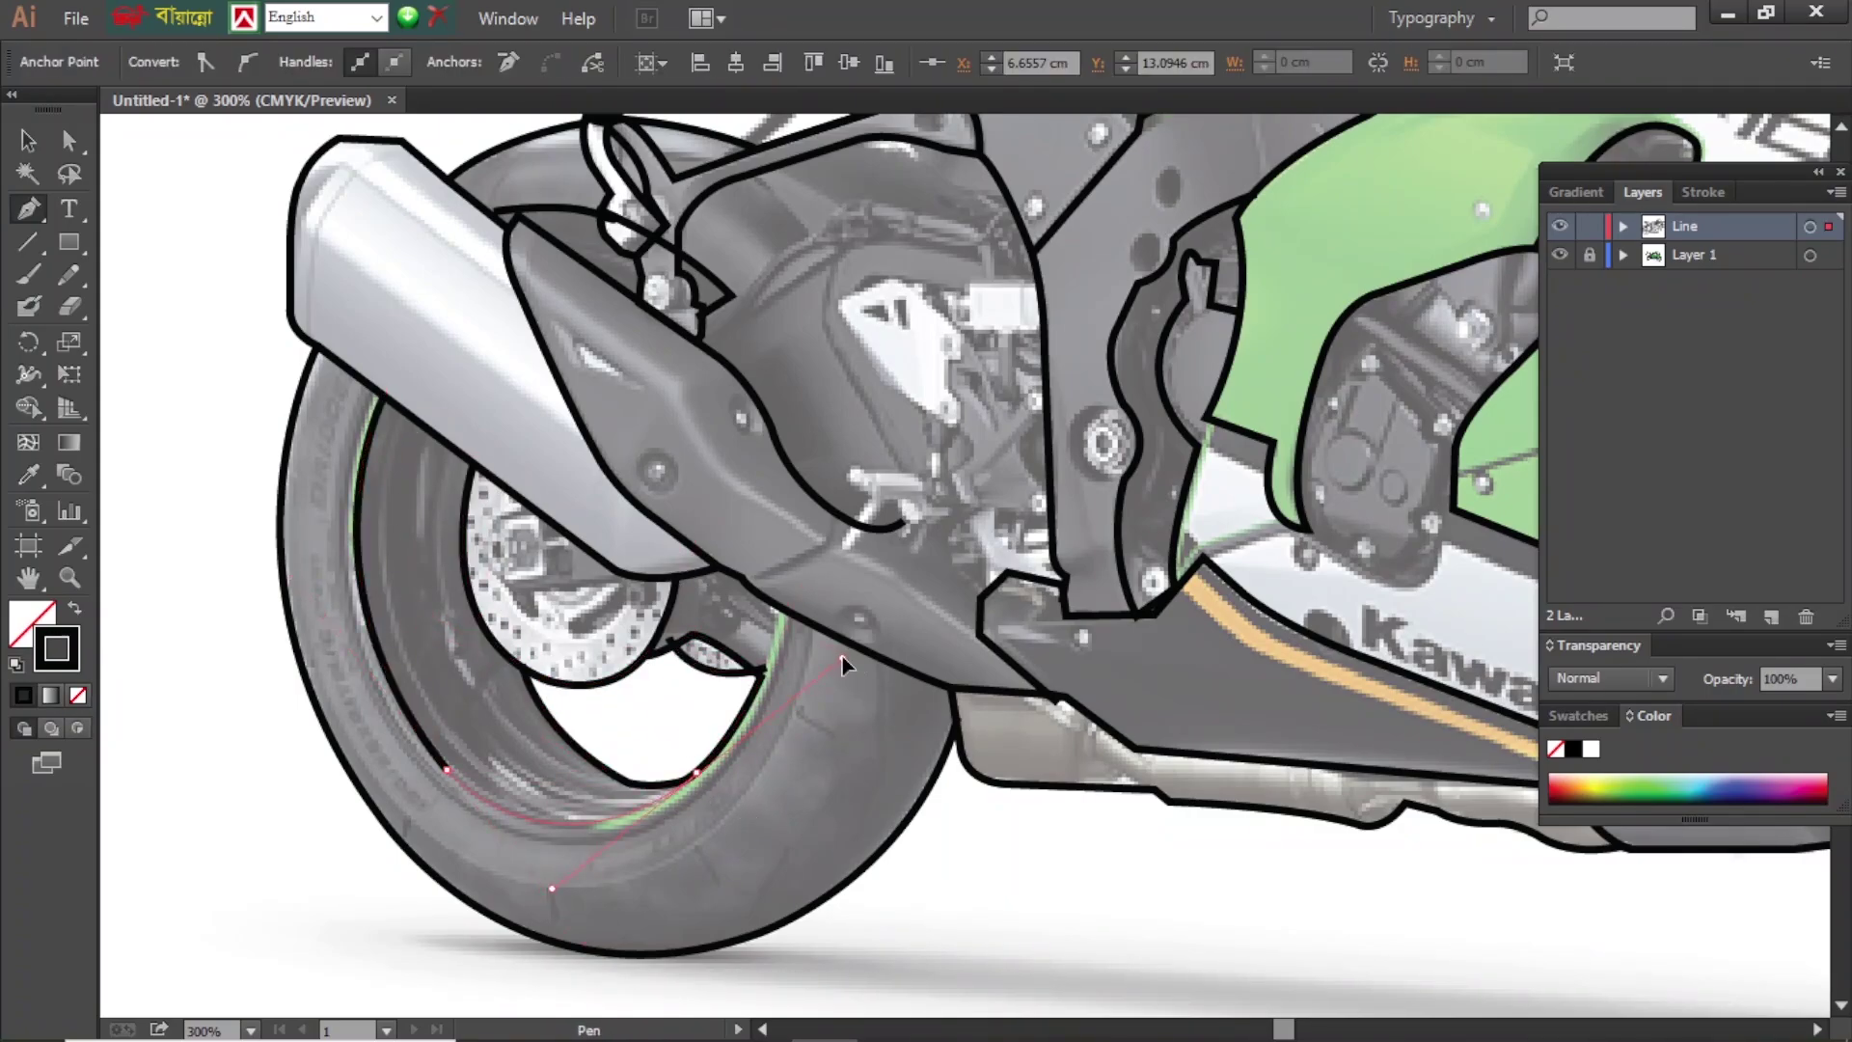
pyautogui.hscroll(10, 841, 666)
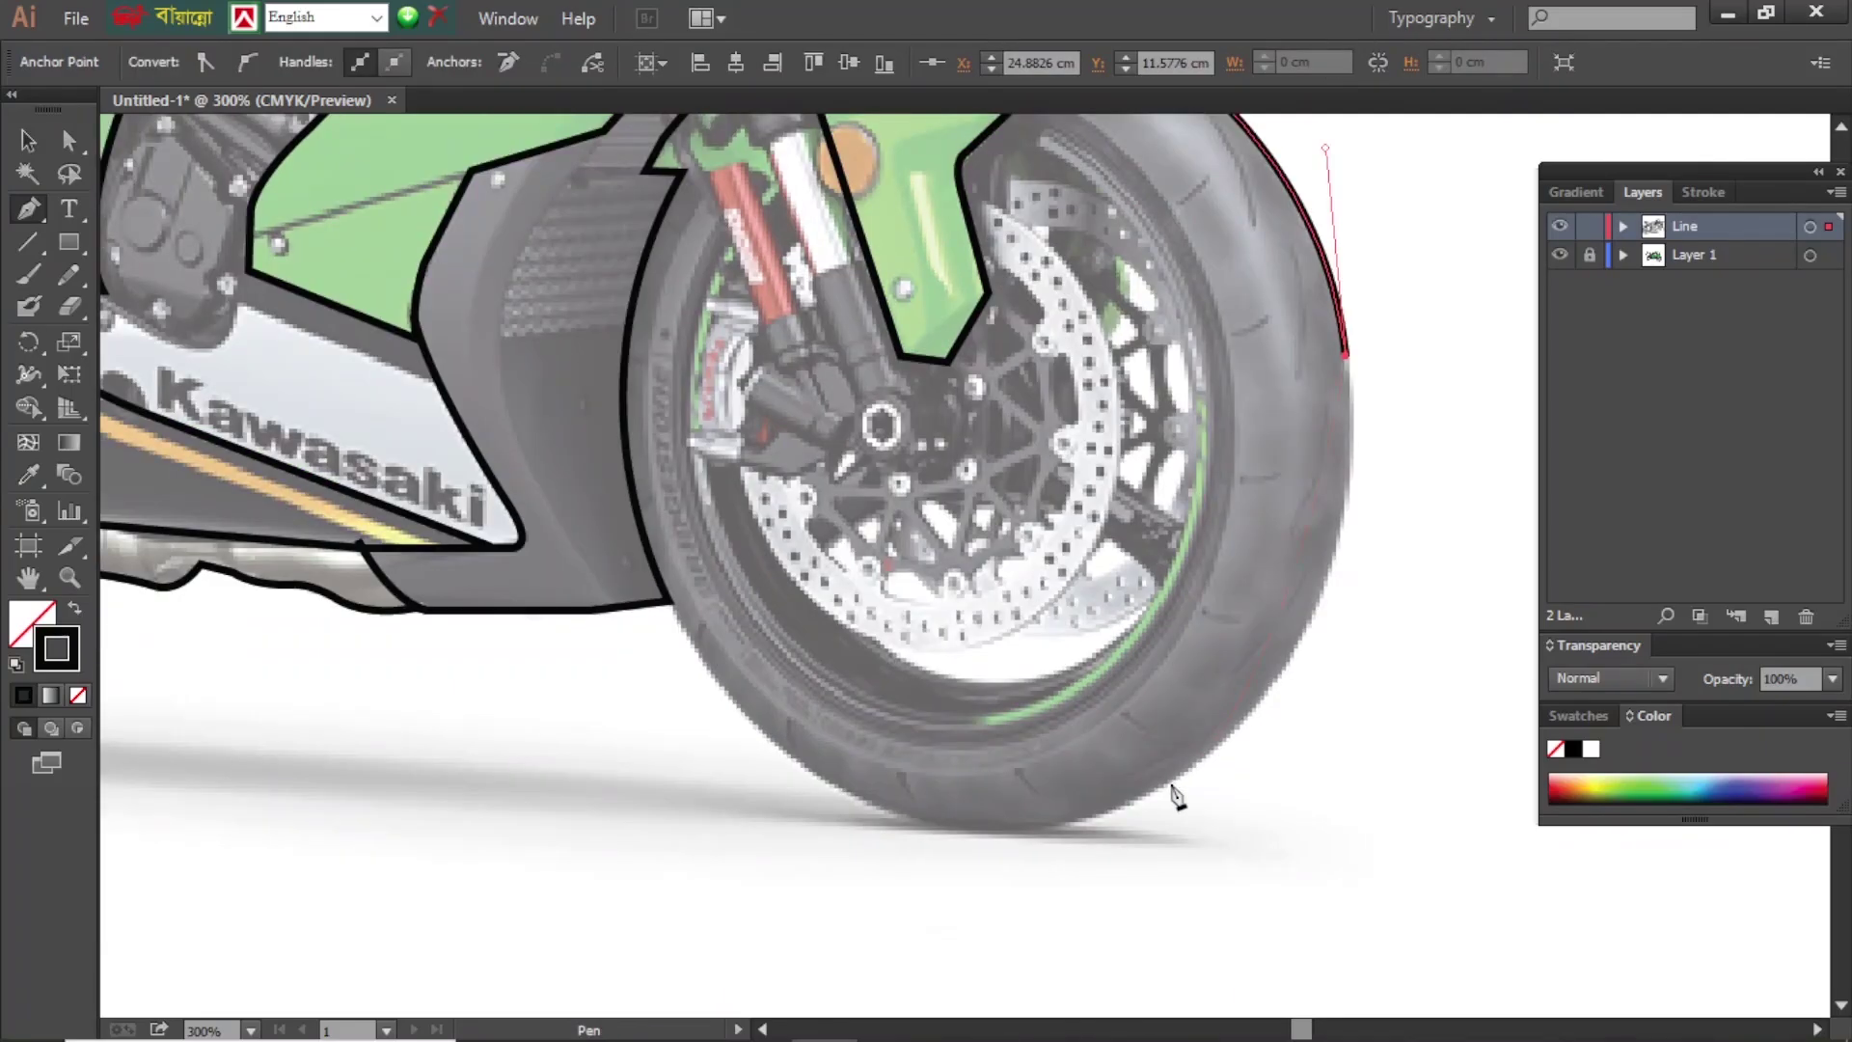
pyautogui.moveTo(1171, 783); pyautogui.dragTo(1404, 625)
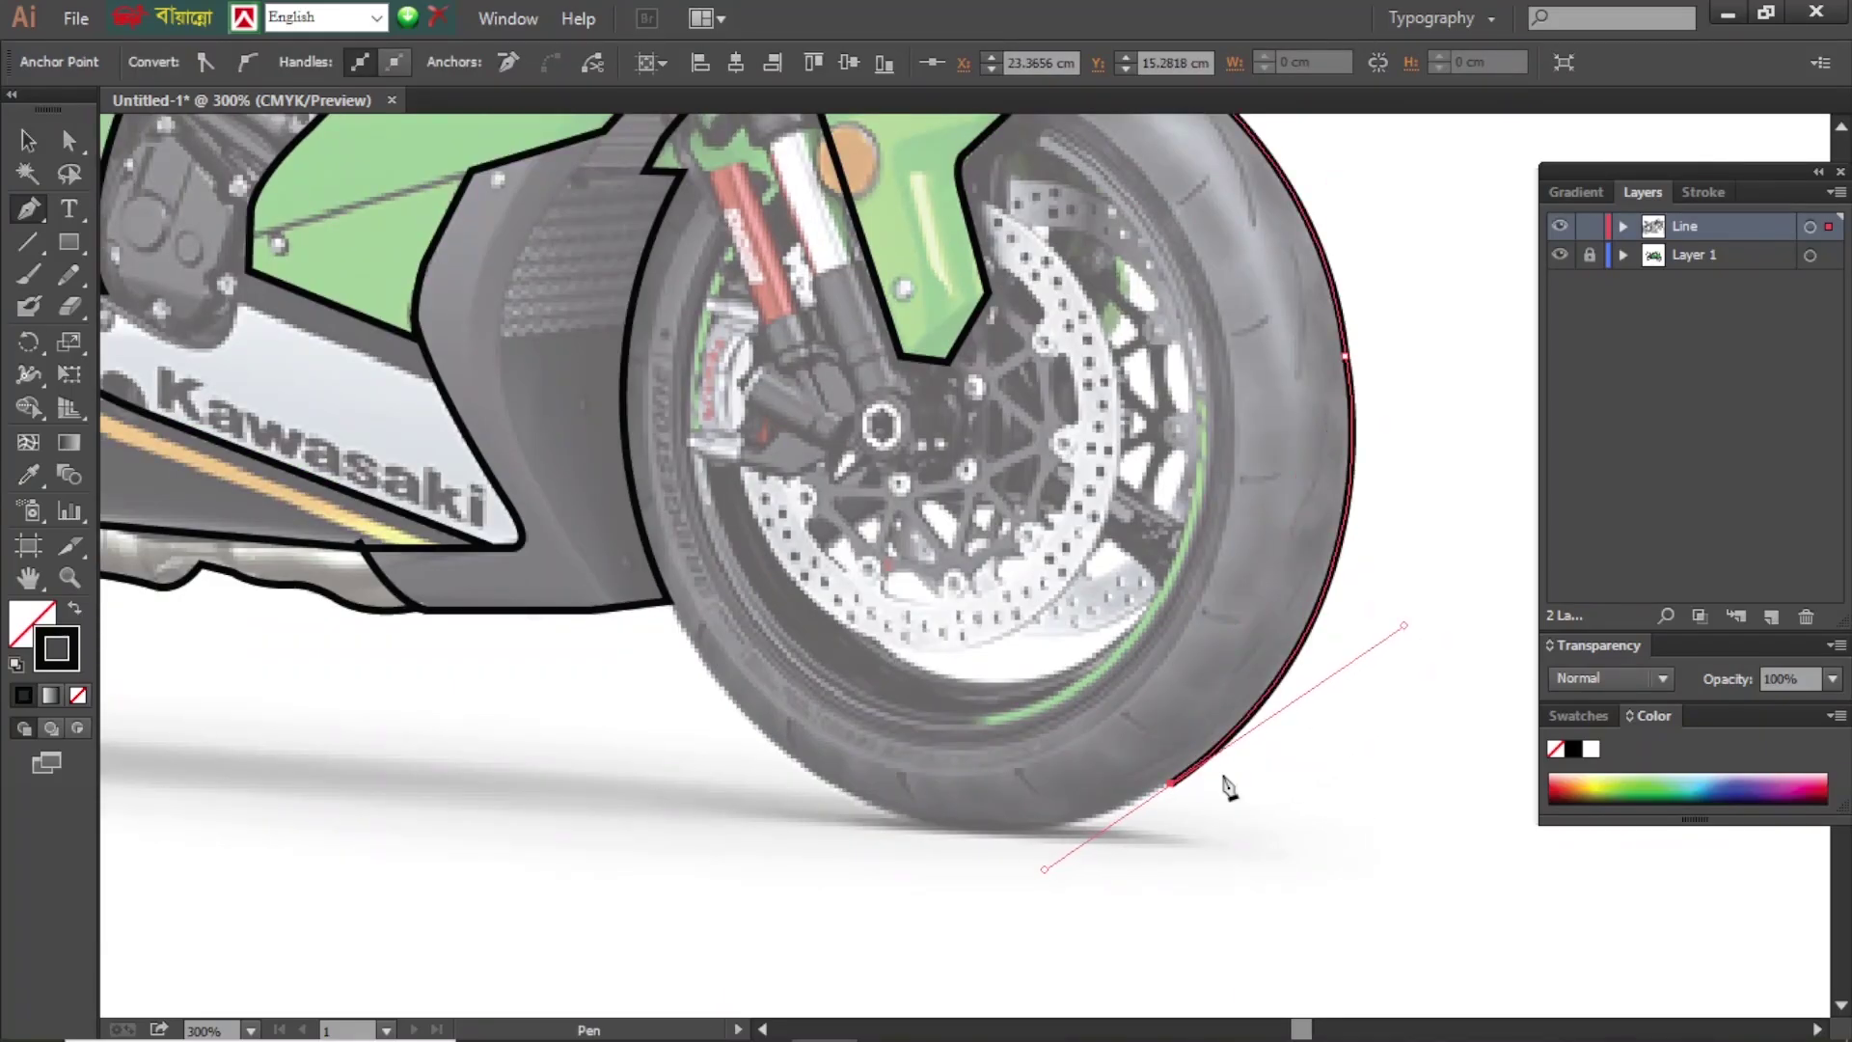
pyautogui.moveTo(796, 779); pyautogui.dragTo(972, 942)
pyautogui.keyDown('ctrl'); pyautogui.click(1385, 608); pyautogui.keyUp('ctrl')
# - Outline the full front wheel rim, curving around its bottom
pyautogui.scroll(3, 1385, 608)
pyautogui.click(1059, 211)
pyautogui.moveTo(1261, 517); pyautogui.dragTo(1273, 743)
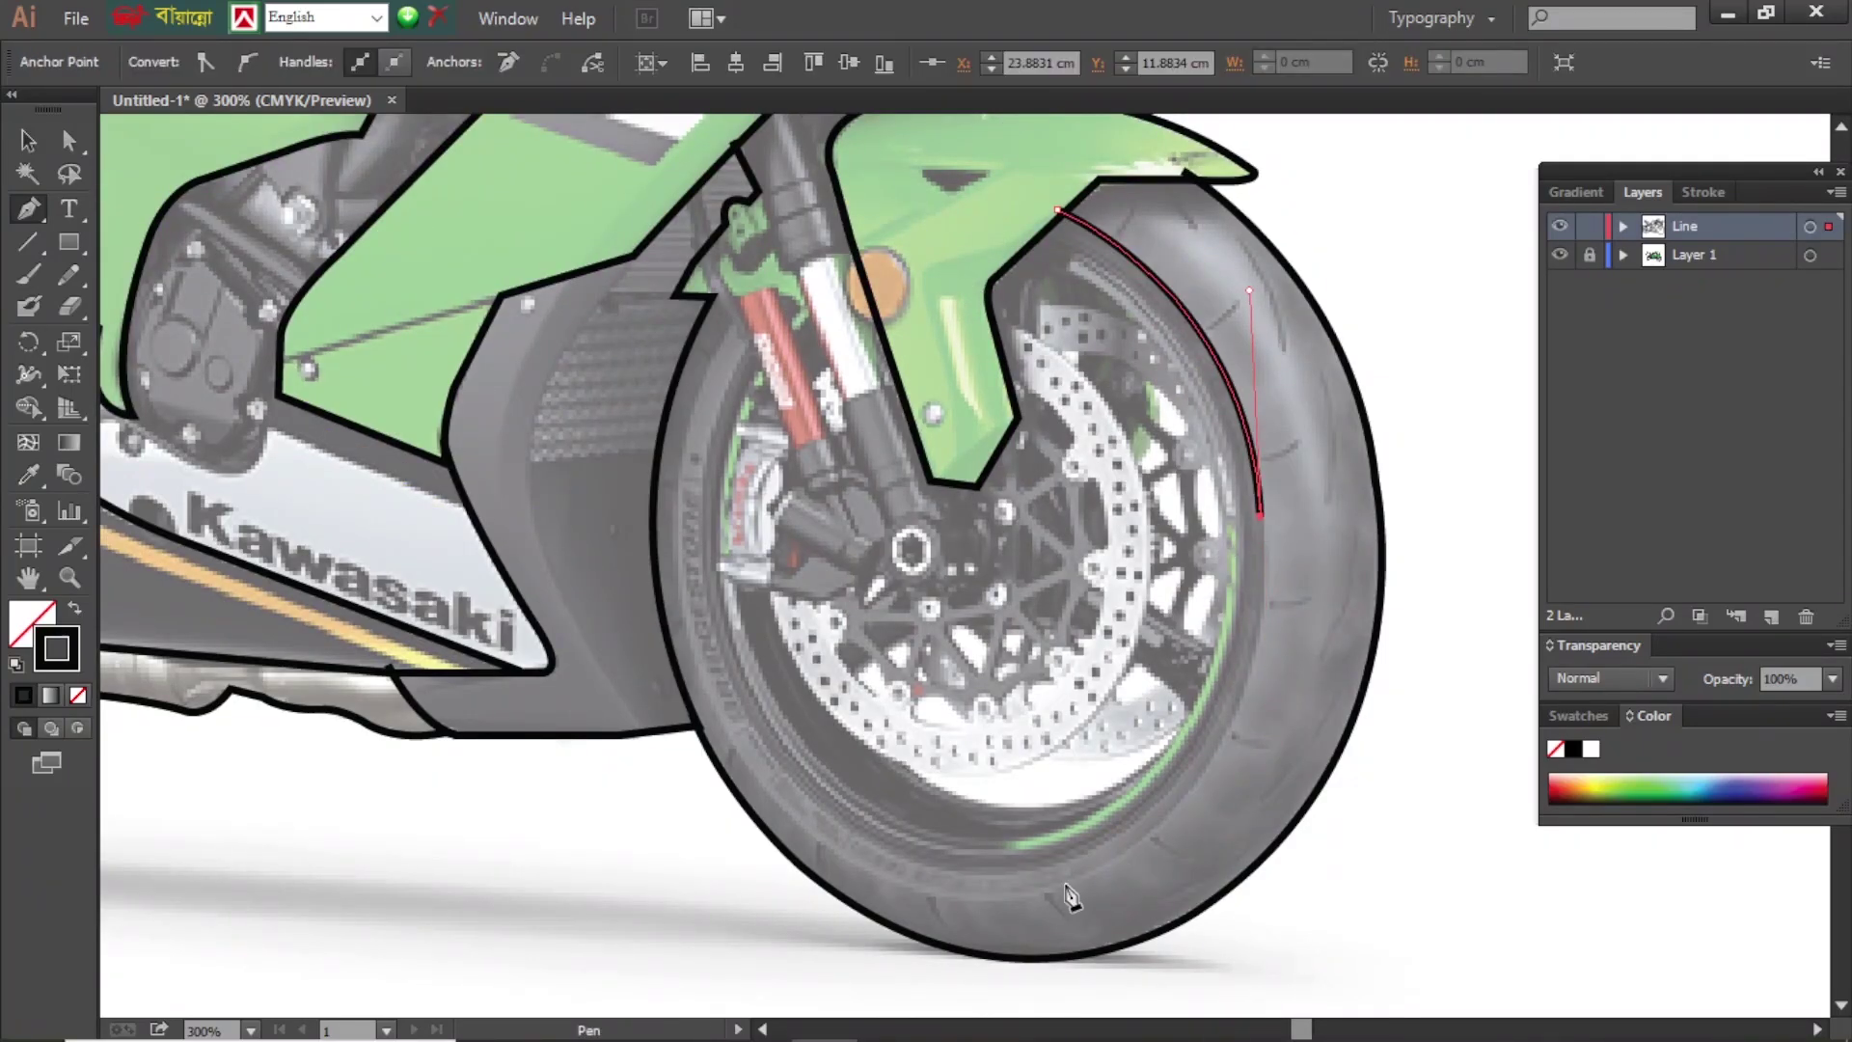
pyautogui.moveTo(847, 979); pyautogui.dragTo(982, 897)
pyautogui.click(733, 689)
pyautogui.click(749, 342)
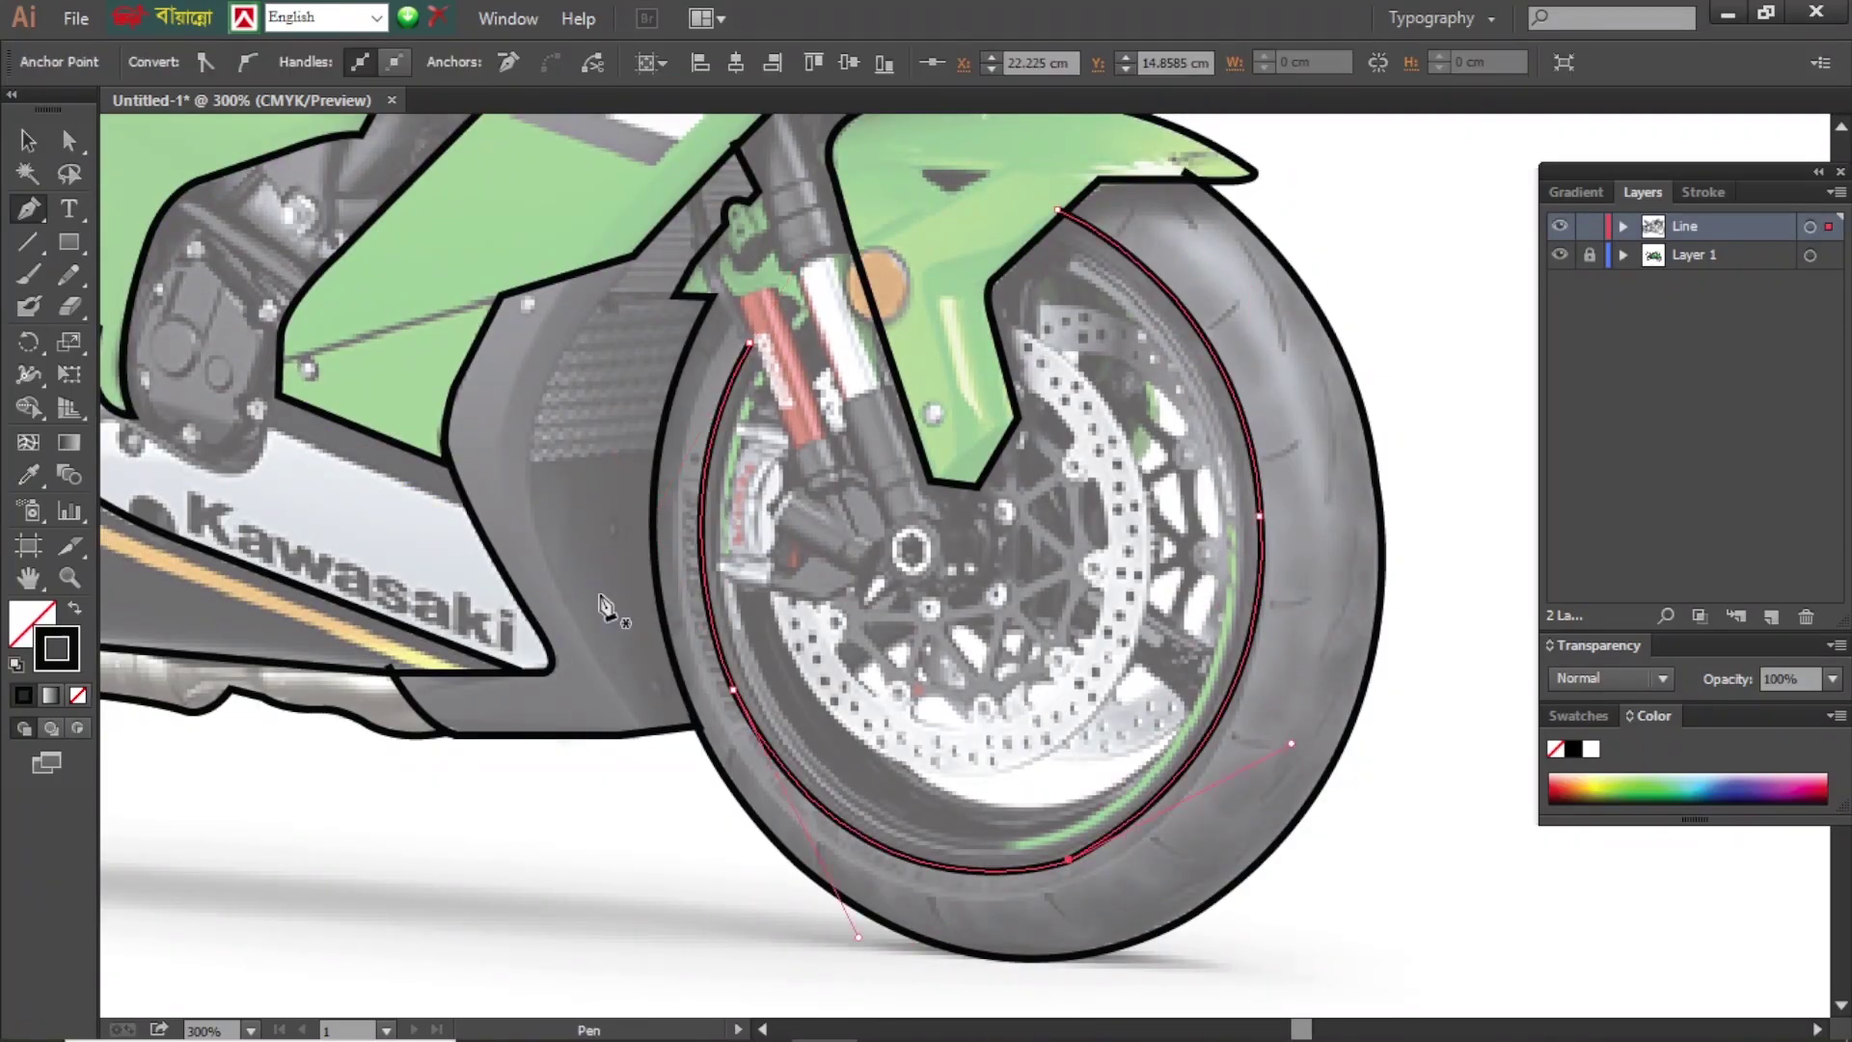
pyautogui.moveTo(733, 690); pyautogui.dragTo(813, 875)
pyautogui.keyDown('ctrl'); pyautogui.click(1405, 959); pyautogui.keyUp('ctrl')
# - Outline the front brake disc edge and the inner front rim up to the fender
pyautogui.click(772, 594)
pyautogui.click(1021, 767)
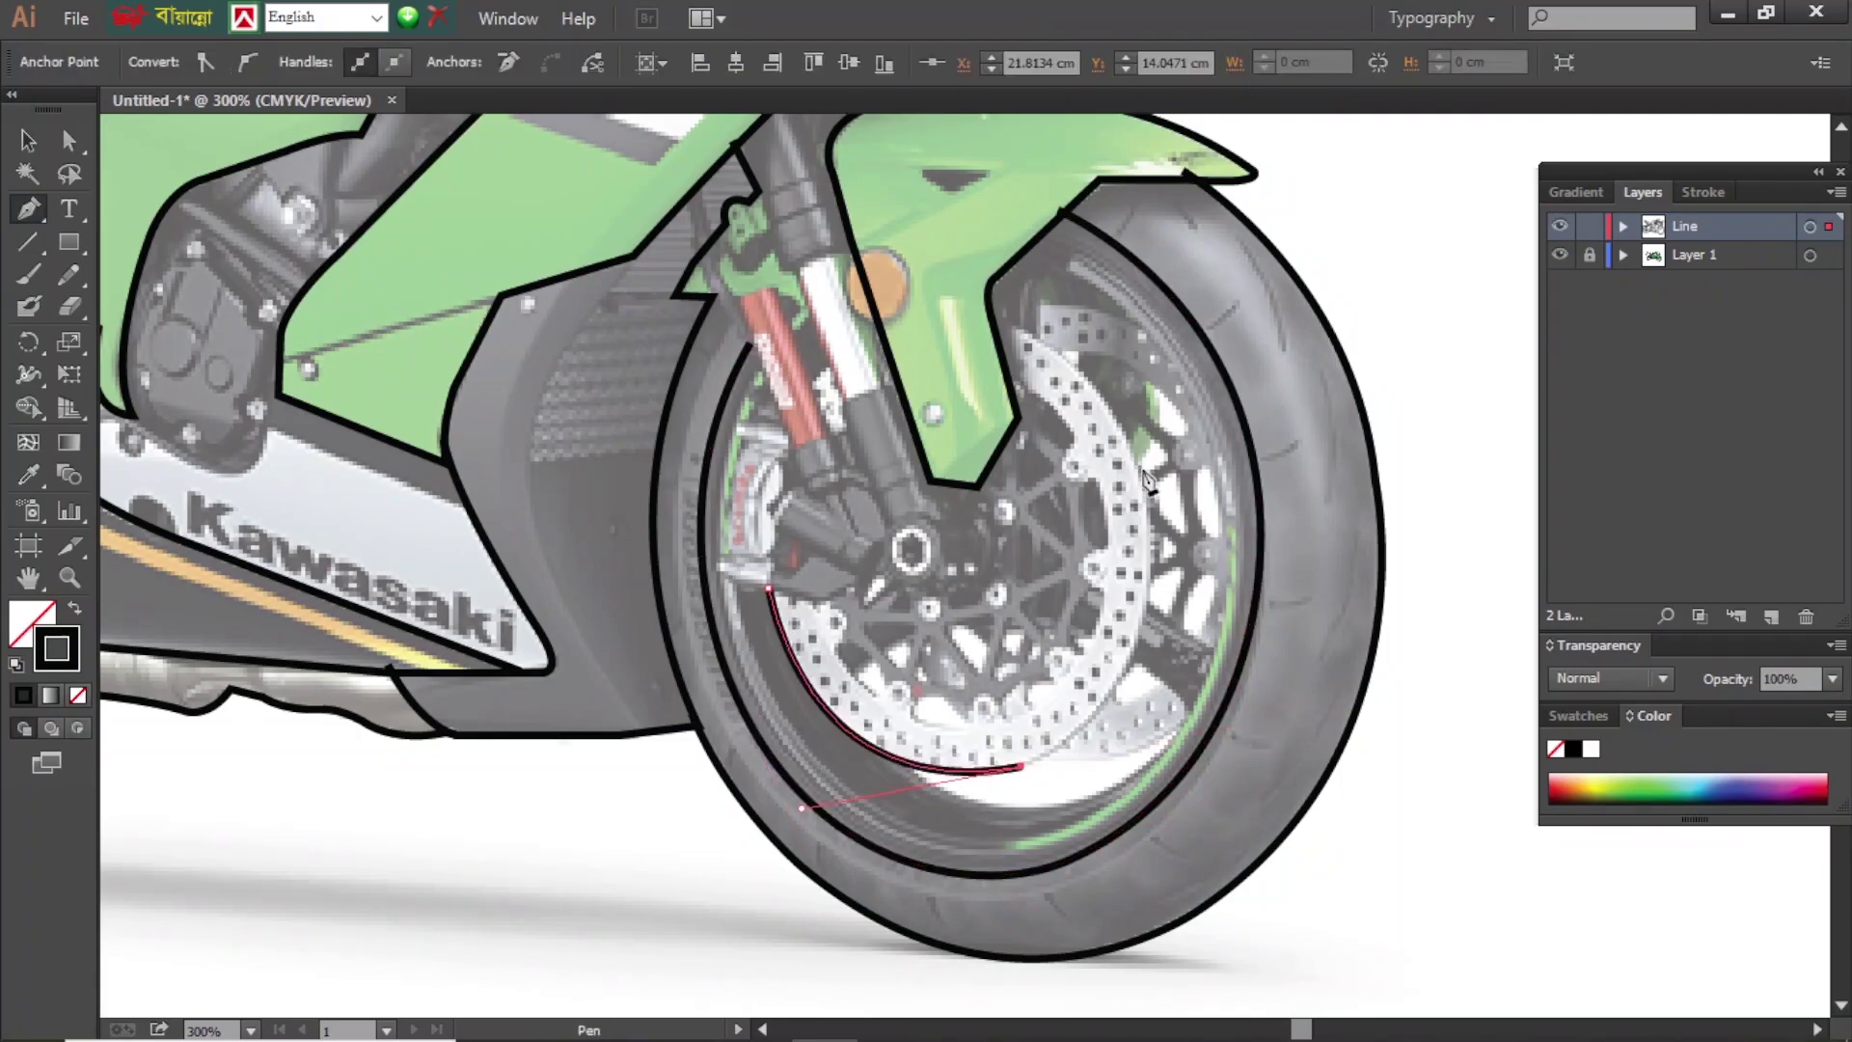
pyautogui.moveTo(1141, 466); pyautogui.dragTo(1189, 725)
pyautogui.click(994, 318)
pyautogui.keyDown('ctrl'); pyautogui.click(1399, 868); pyautogui.keyUp('ctrl')
pyautogui.click(1119, 663)
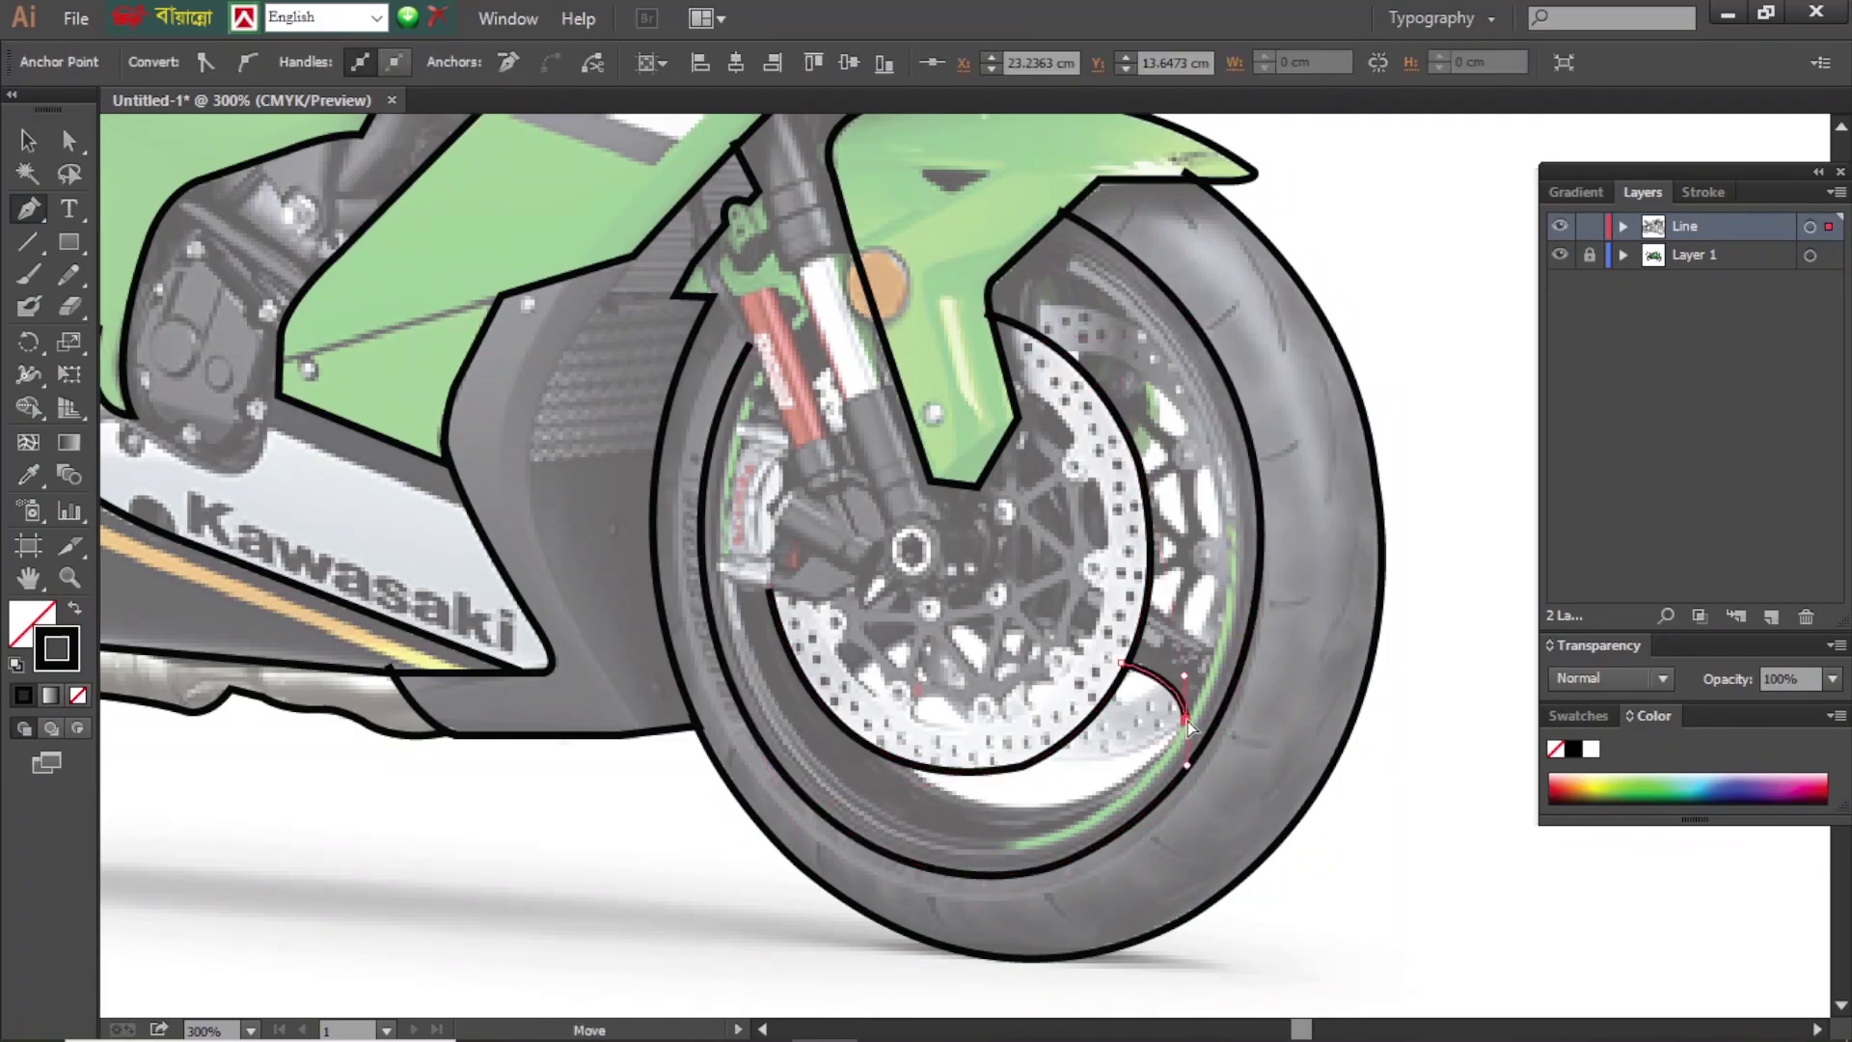
pyautogui.click(881, 738)
pyautogui.click(1022, 246)
pyautogui.keyDown('ctrl'); pyautogui.click(1255, 617); pyautogui.keyUp('ctrl')
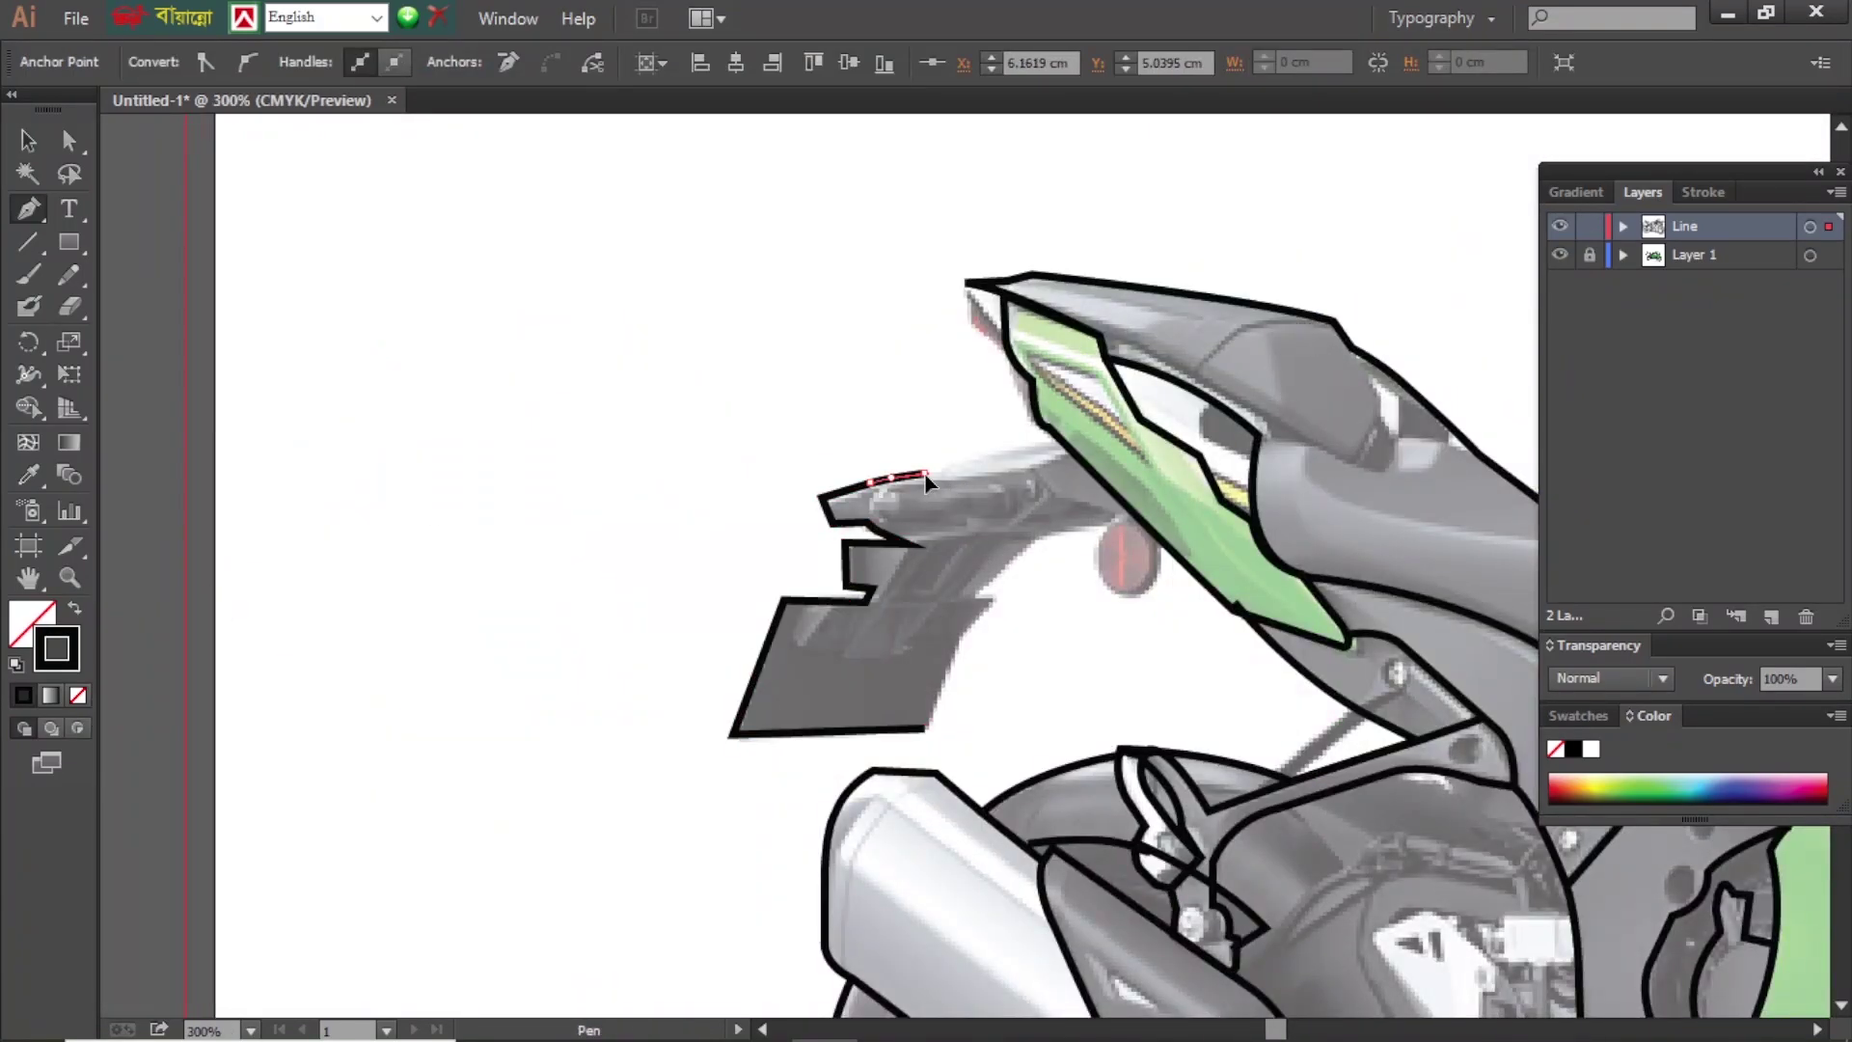
# - Finish the number plate holder outline and zoom in on the seat tail
pyautogui.keyDown('ctrl'); pyautogui.click(773, 417); pyautogui.keyUp('ctrl')
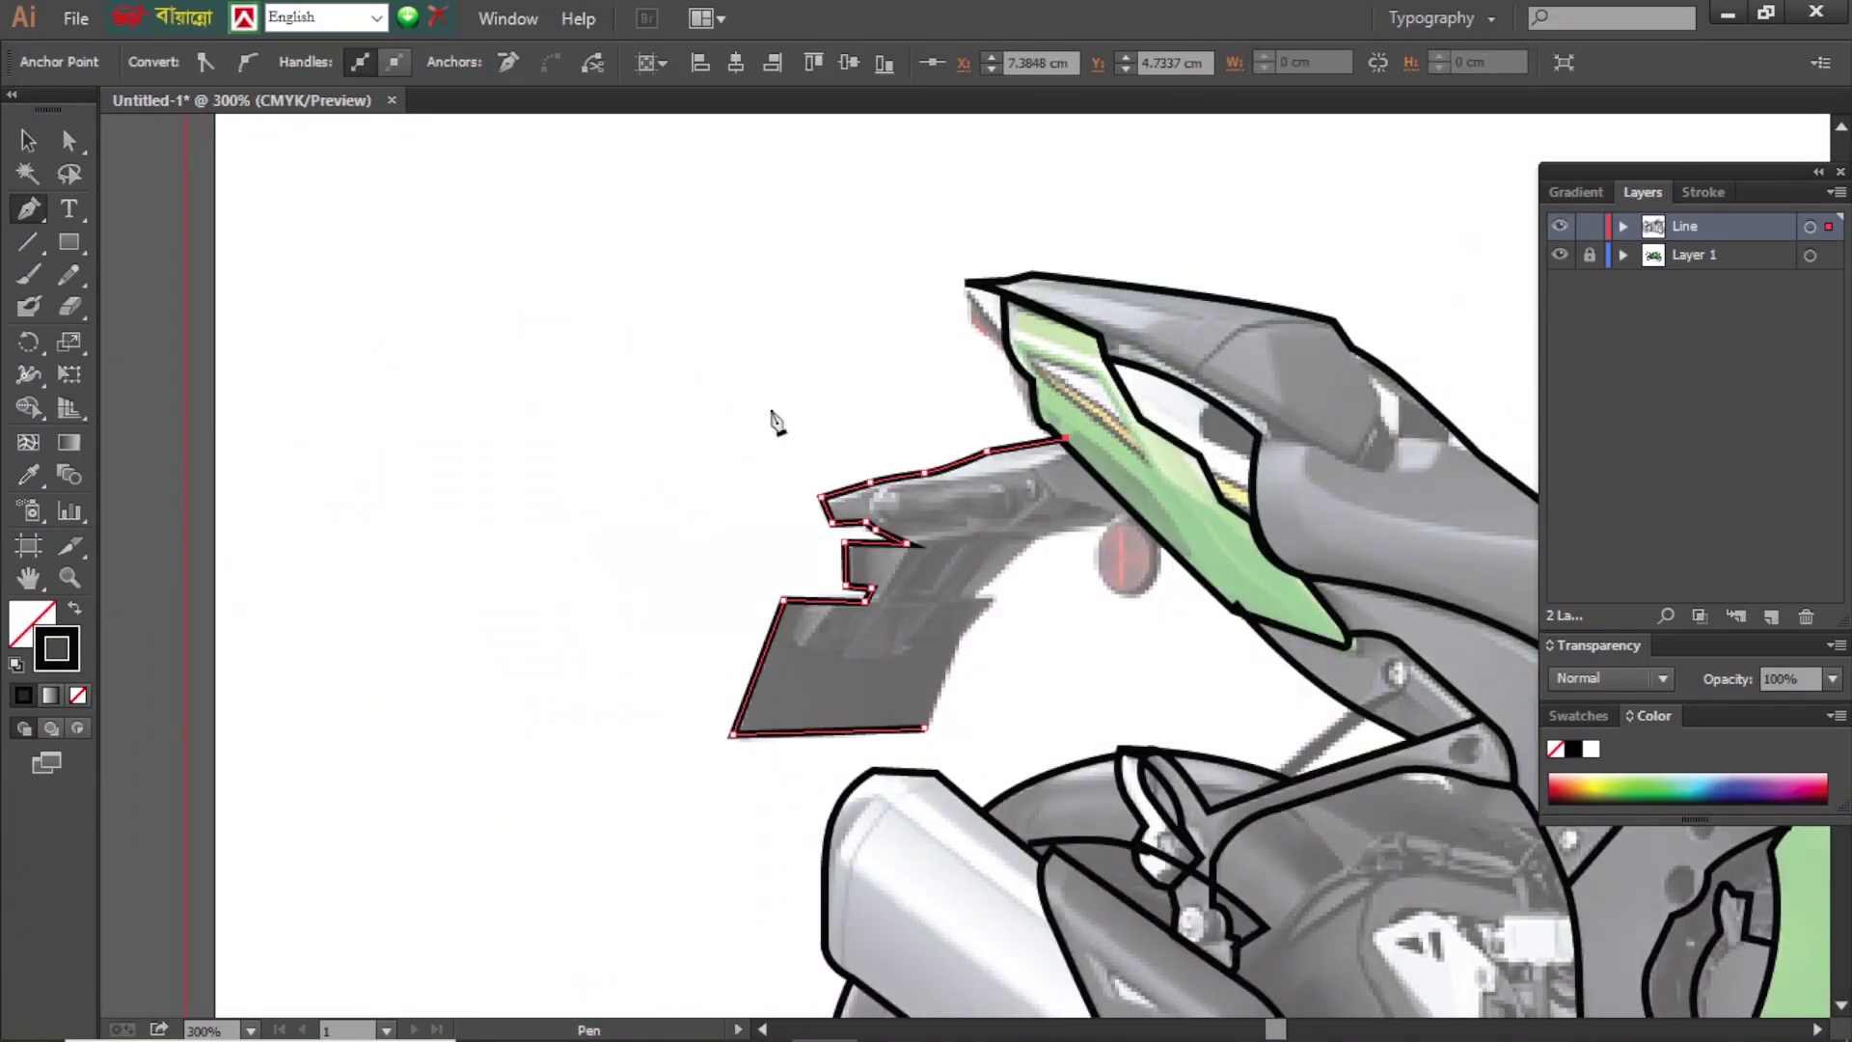
pyautogui.hotkey('ctrl', '+')
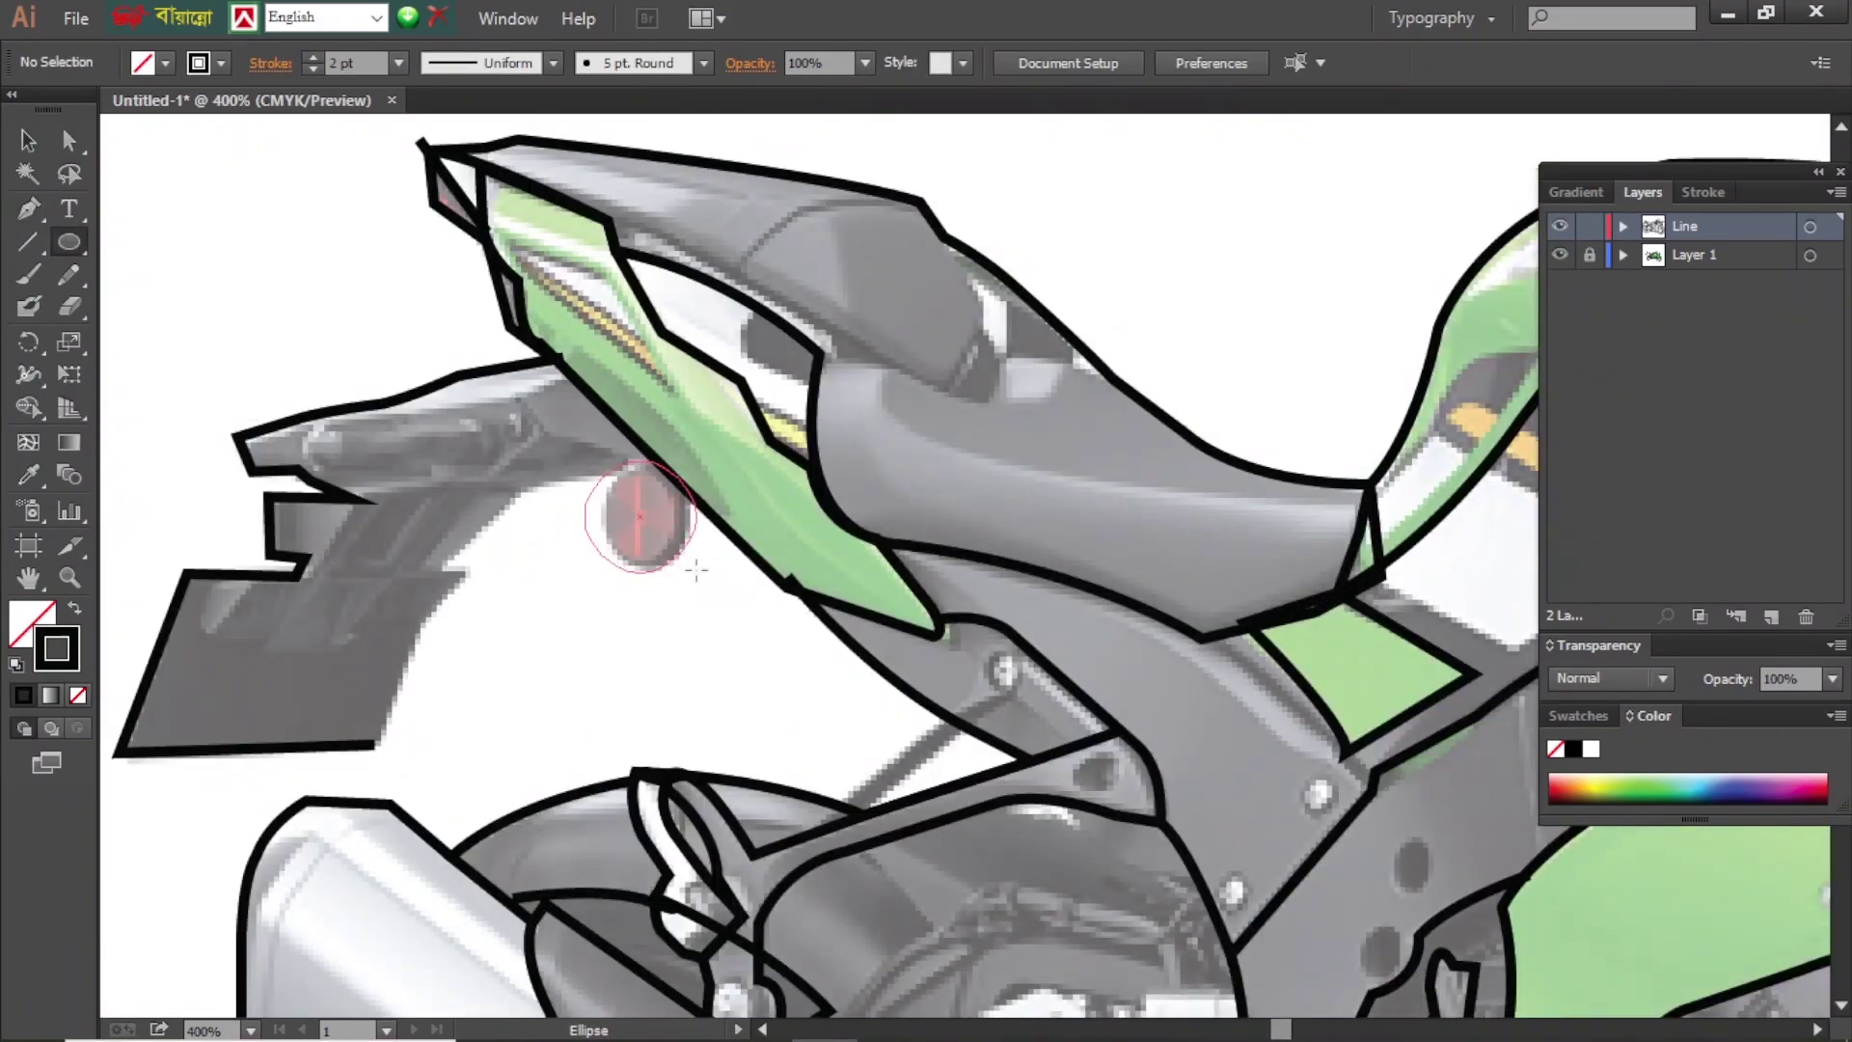
pyautogui.press('p')
pyautogui.moveTo(1068, 758); pyautogui.dragTo(669, 502)
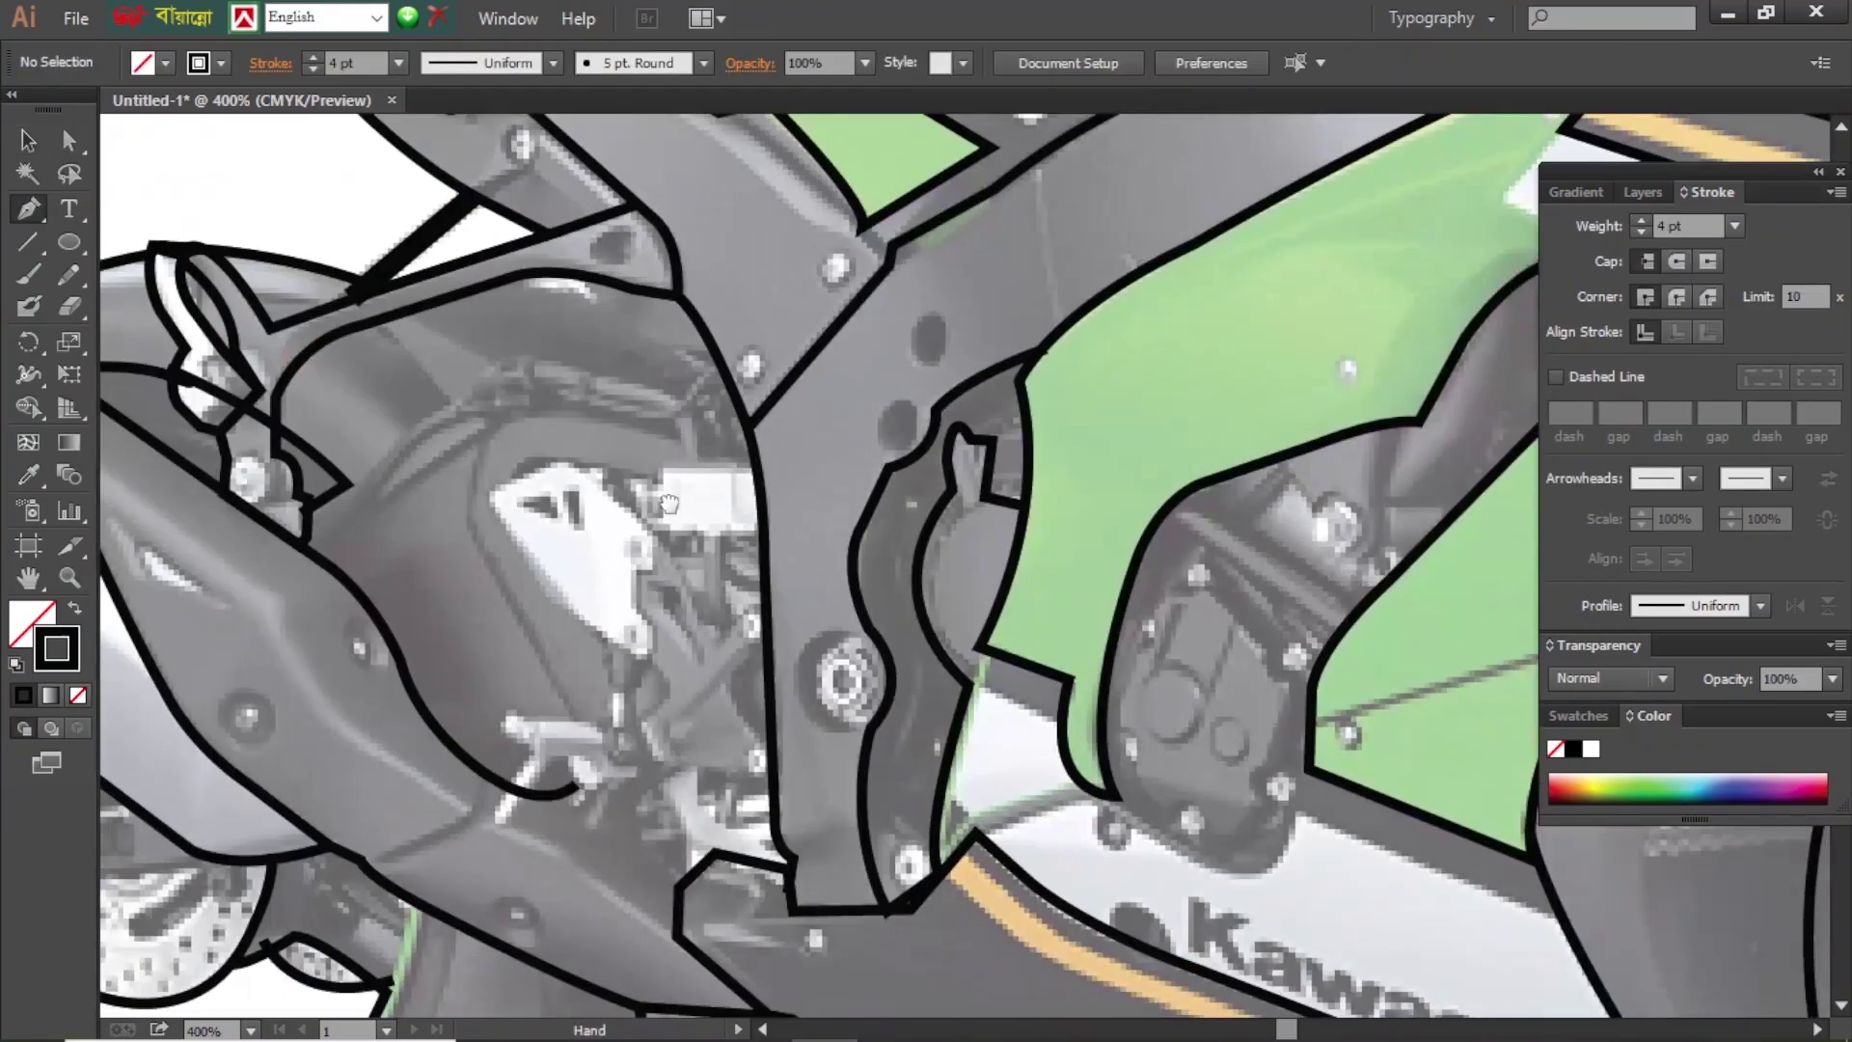
# - Outline the white engine bracket as a closed shape
pyautogui.click(494, 489)
pyautogui.click(557, 457)
pyautogui.click(654, 532)
pyautogui.click(652, 574)
pyautogui.click(553, 605)
pyautogui.click(494, 489)
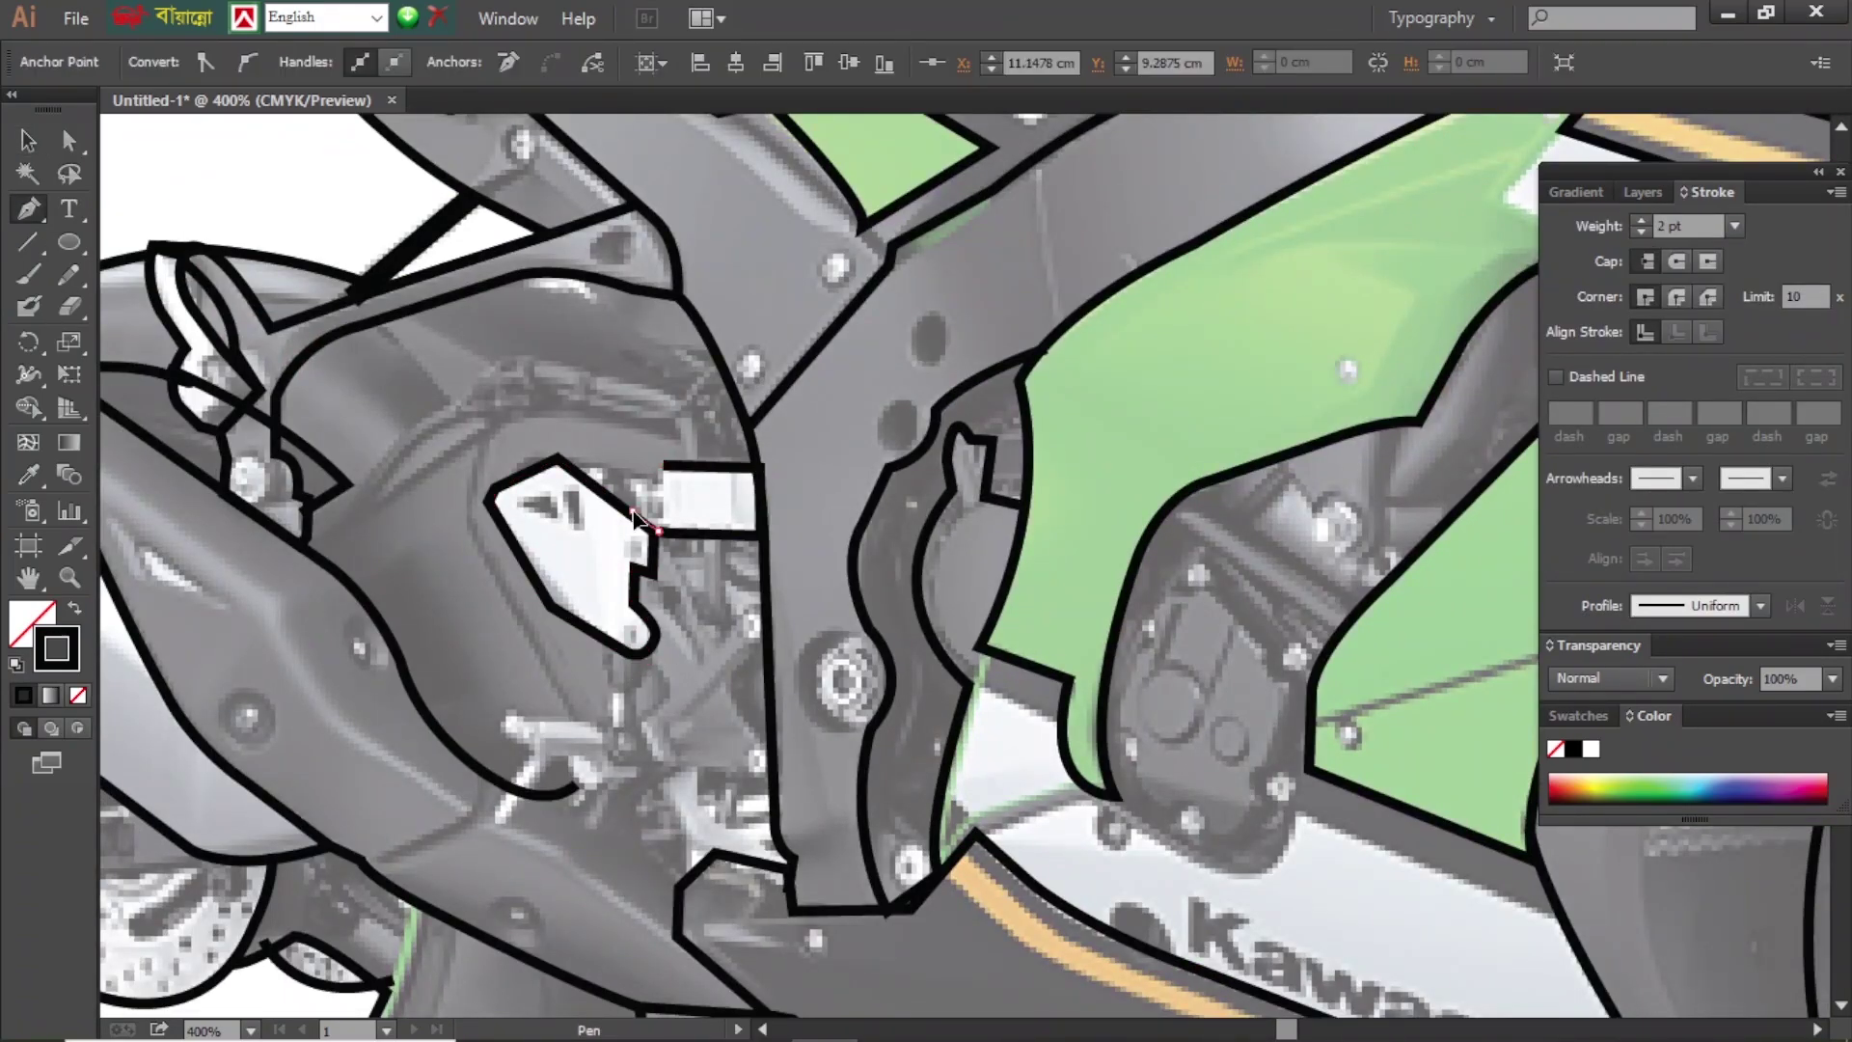
# - Outline the orange belly-pan stripe and start a small outline above it
pyautogui.moveTo(1203, 991); pyautogui.dragTo(826, 711)
pyautogui.click(590, 567)
pyautogui.click(655, 624)
pyautogui.click(781, 691)
pyautogui.click(1206, 857)
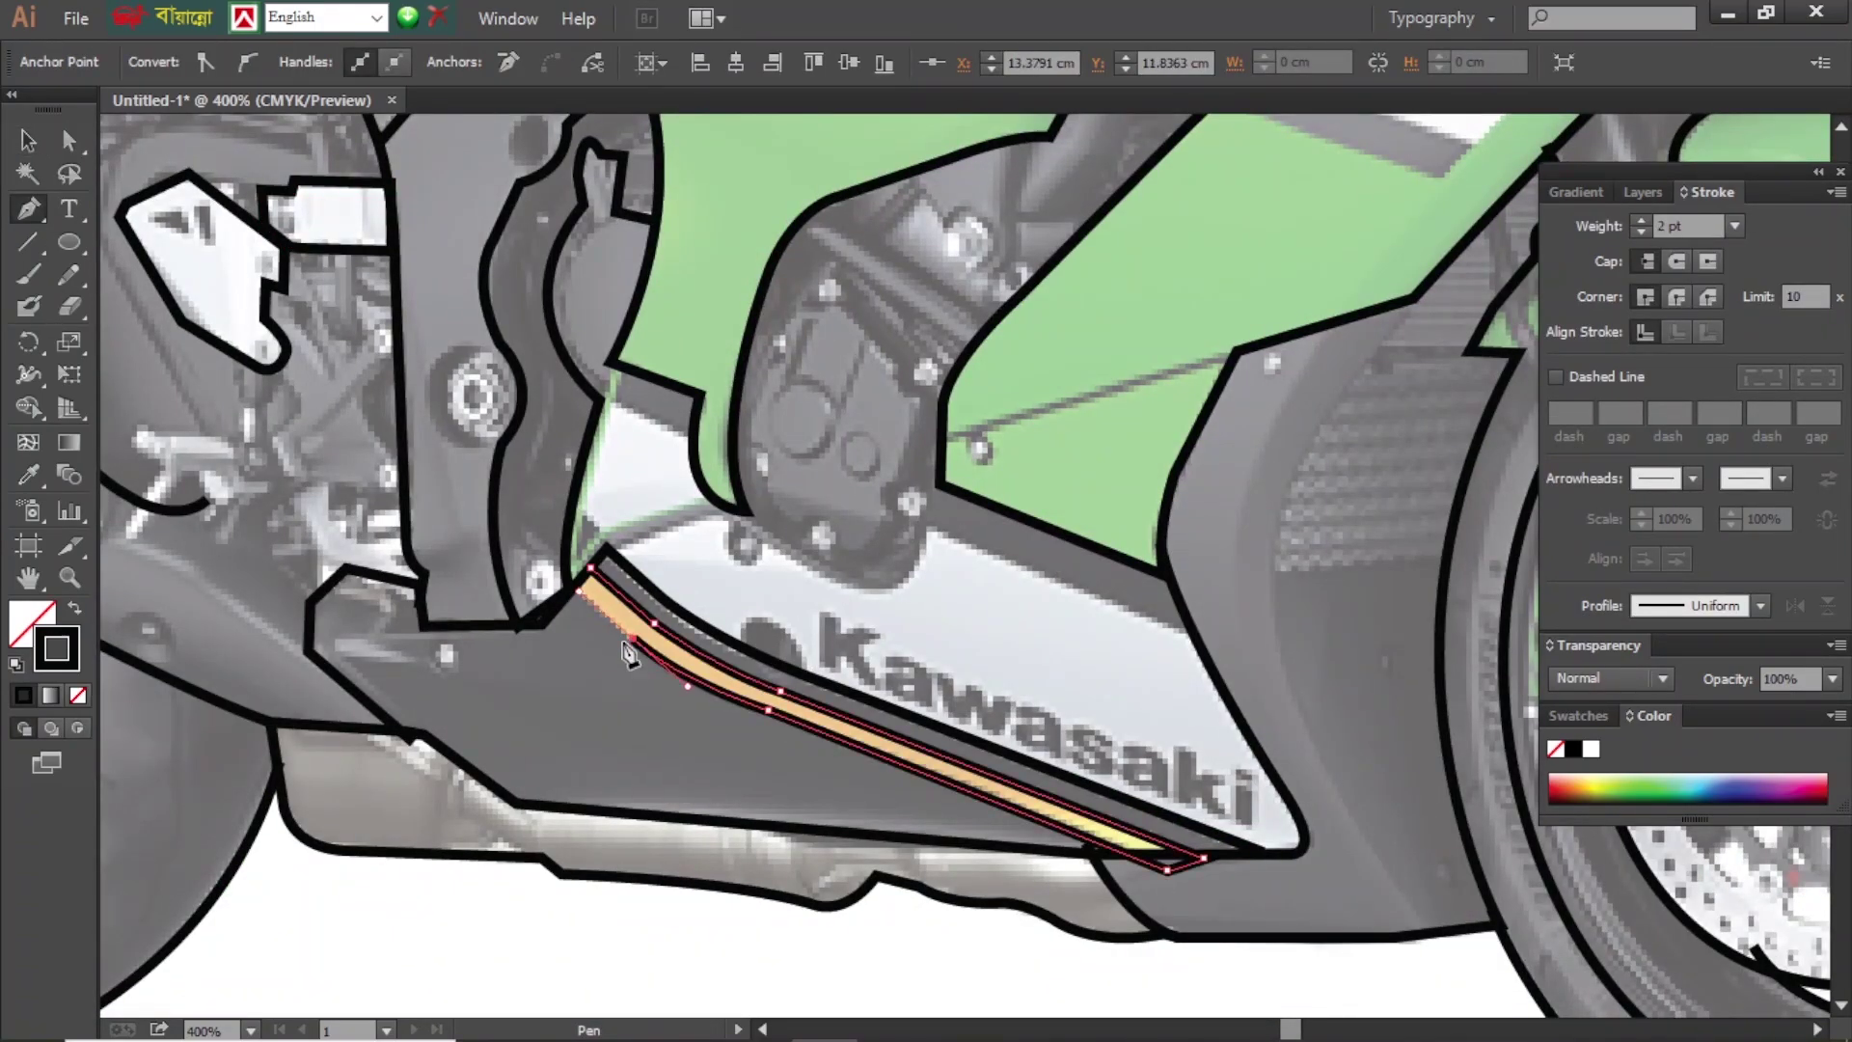
pyautogui.click(591, 567)
pyautogui.click(622, 364)
pyautogui.click(614, 400)
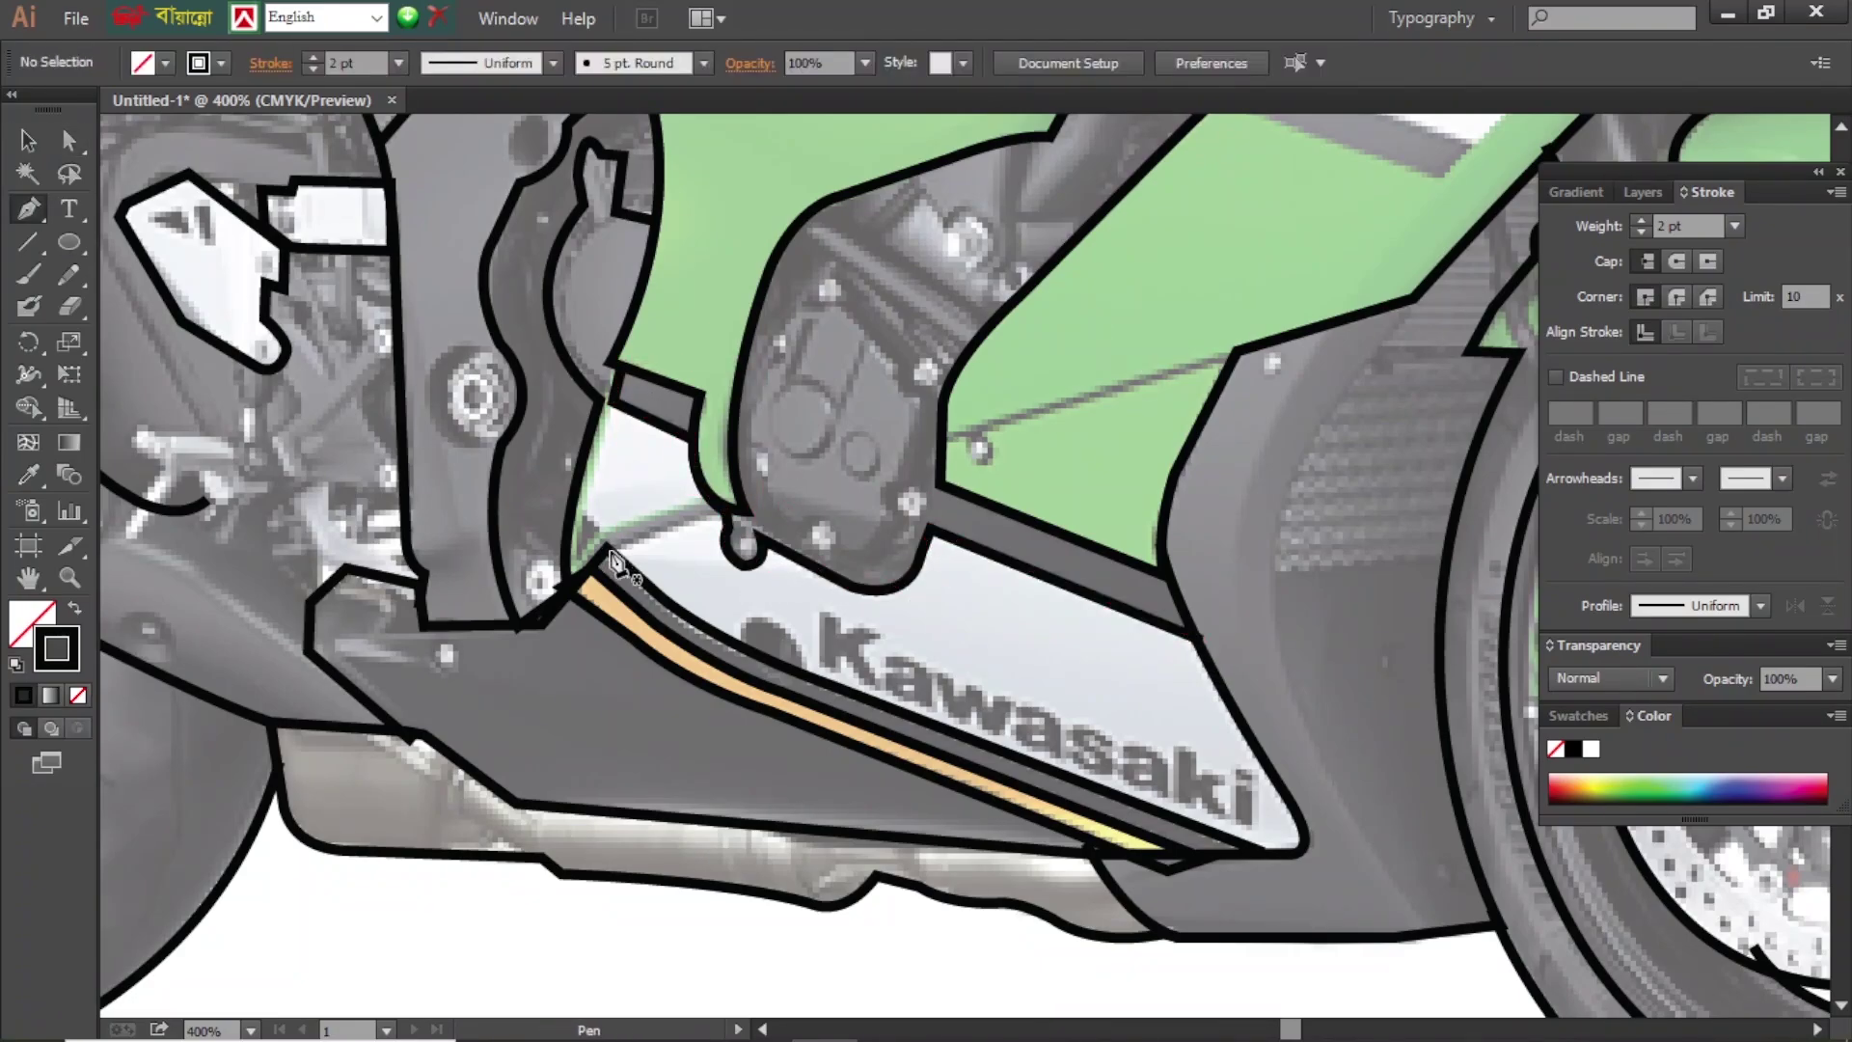
# - Trace the exhaust shroud edge as a closed outline
pyautogui.moveTo(1058, 682); pyautogui.dragTo(1763, 788)
pyautogui.click(404, 206)
pyautogui.click(668, 394)
pyautogui.click(741, 490)
pyautogui.click(845, 613)
pyautogui.click(919, 614)
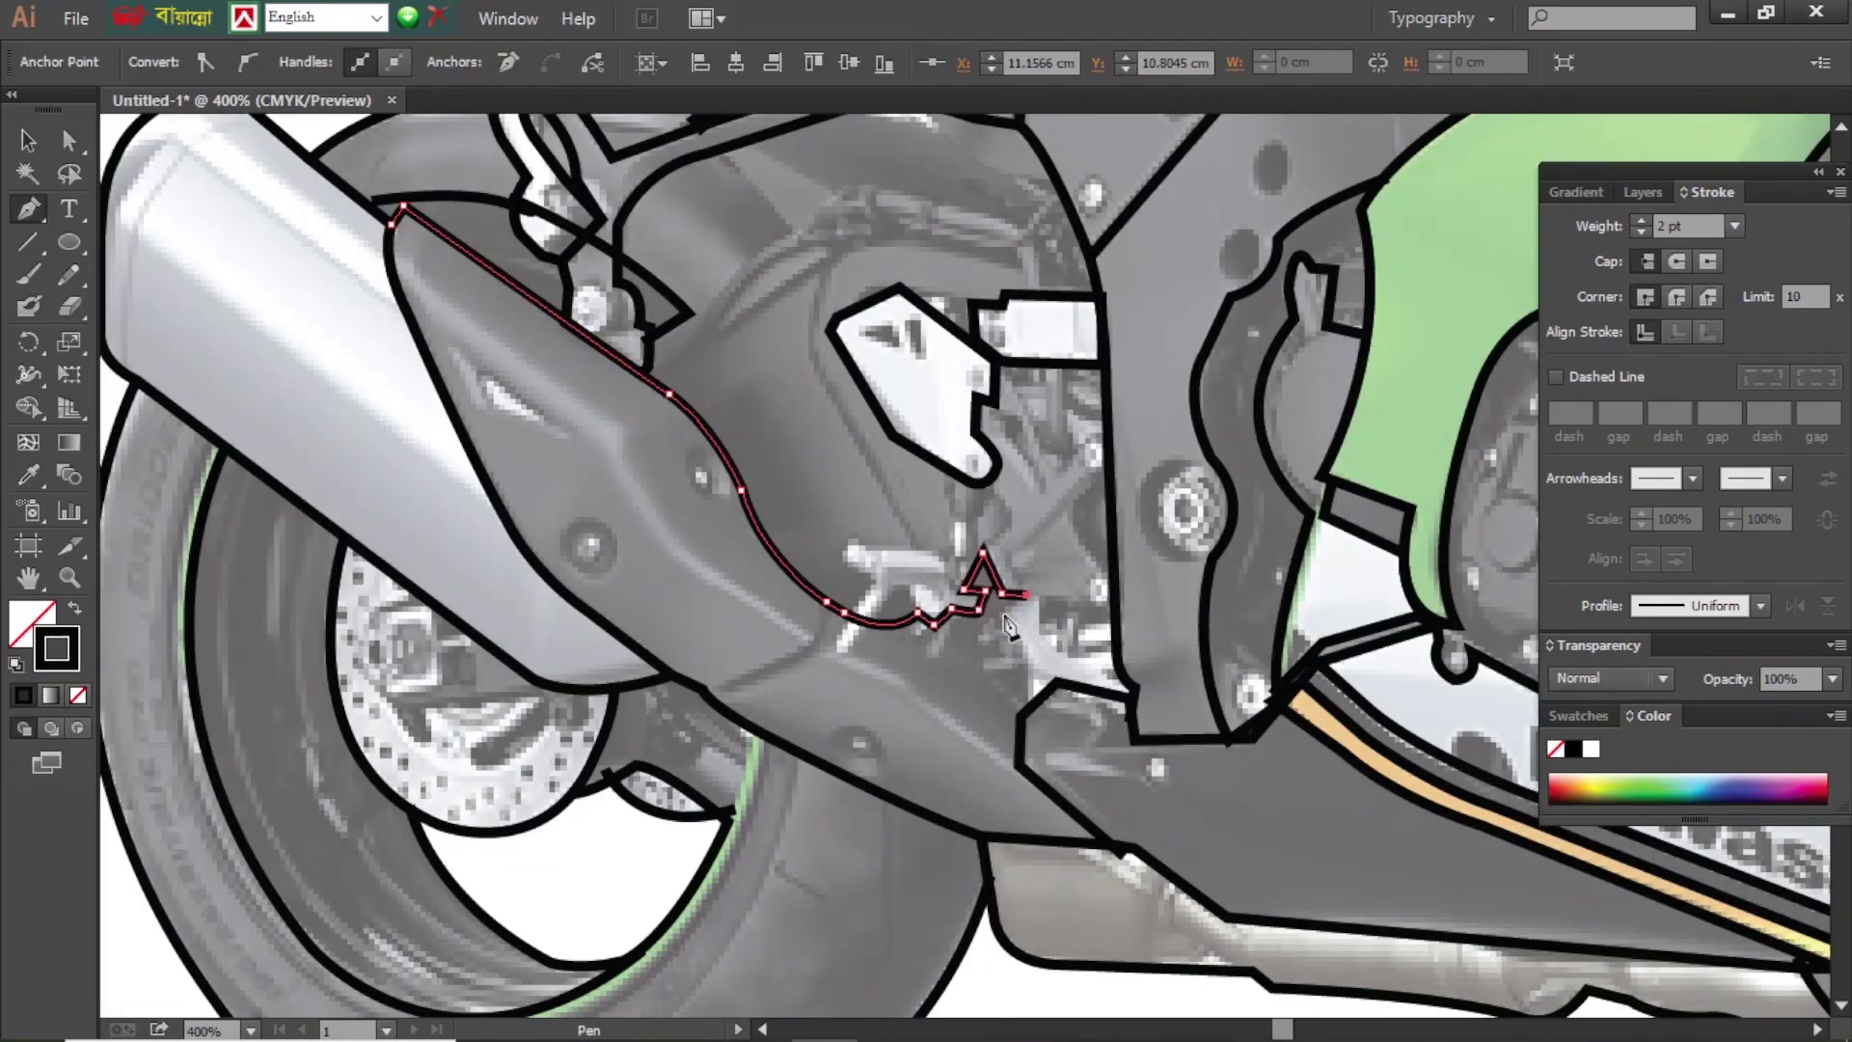
pyautogui.click(403, 205)
# - Outline the exhaust shroud's lower edge and fit the whole artboard in view
pyautogui.click(417, 249)
pyautogui.click(443, 295)
pyautogui.click(479, 318)
pyautogui.click(629, 424)
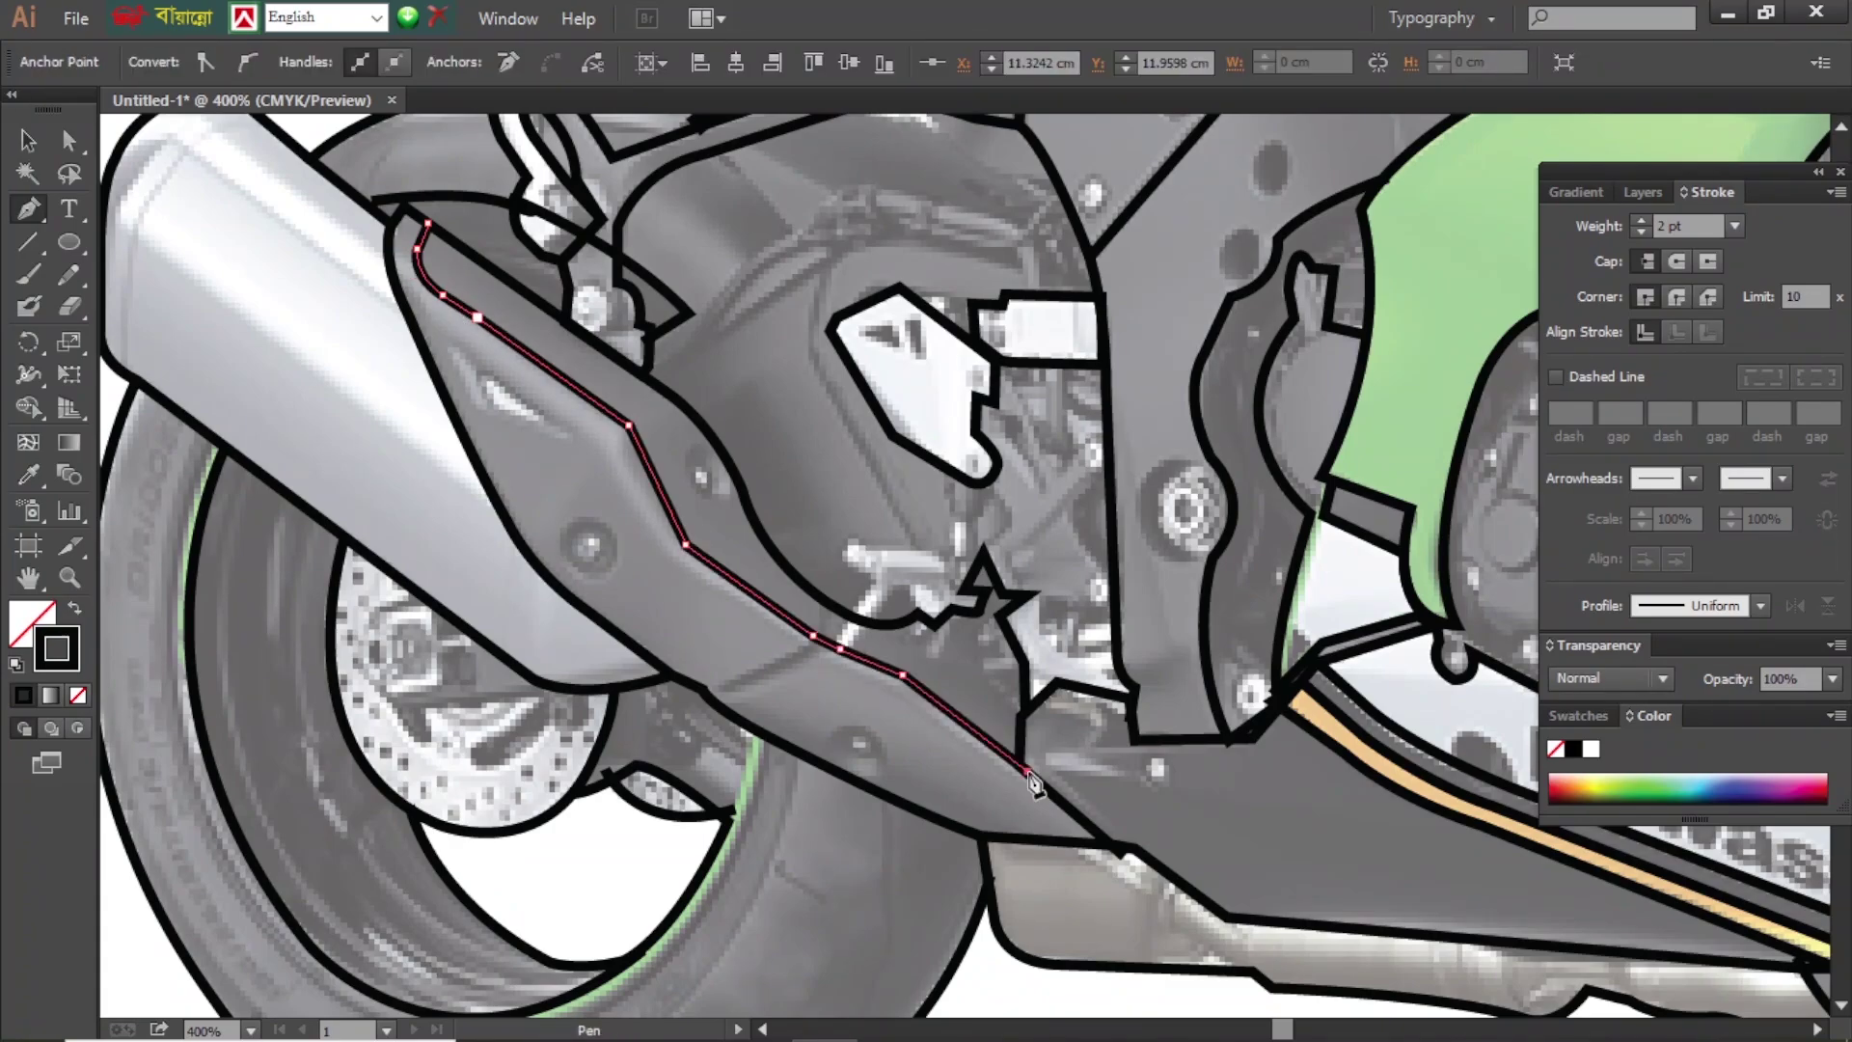
pyautogui.click(600, 537)
pyautogui.hotkey('ctrl', '0')
pyautogui.press('v')
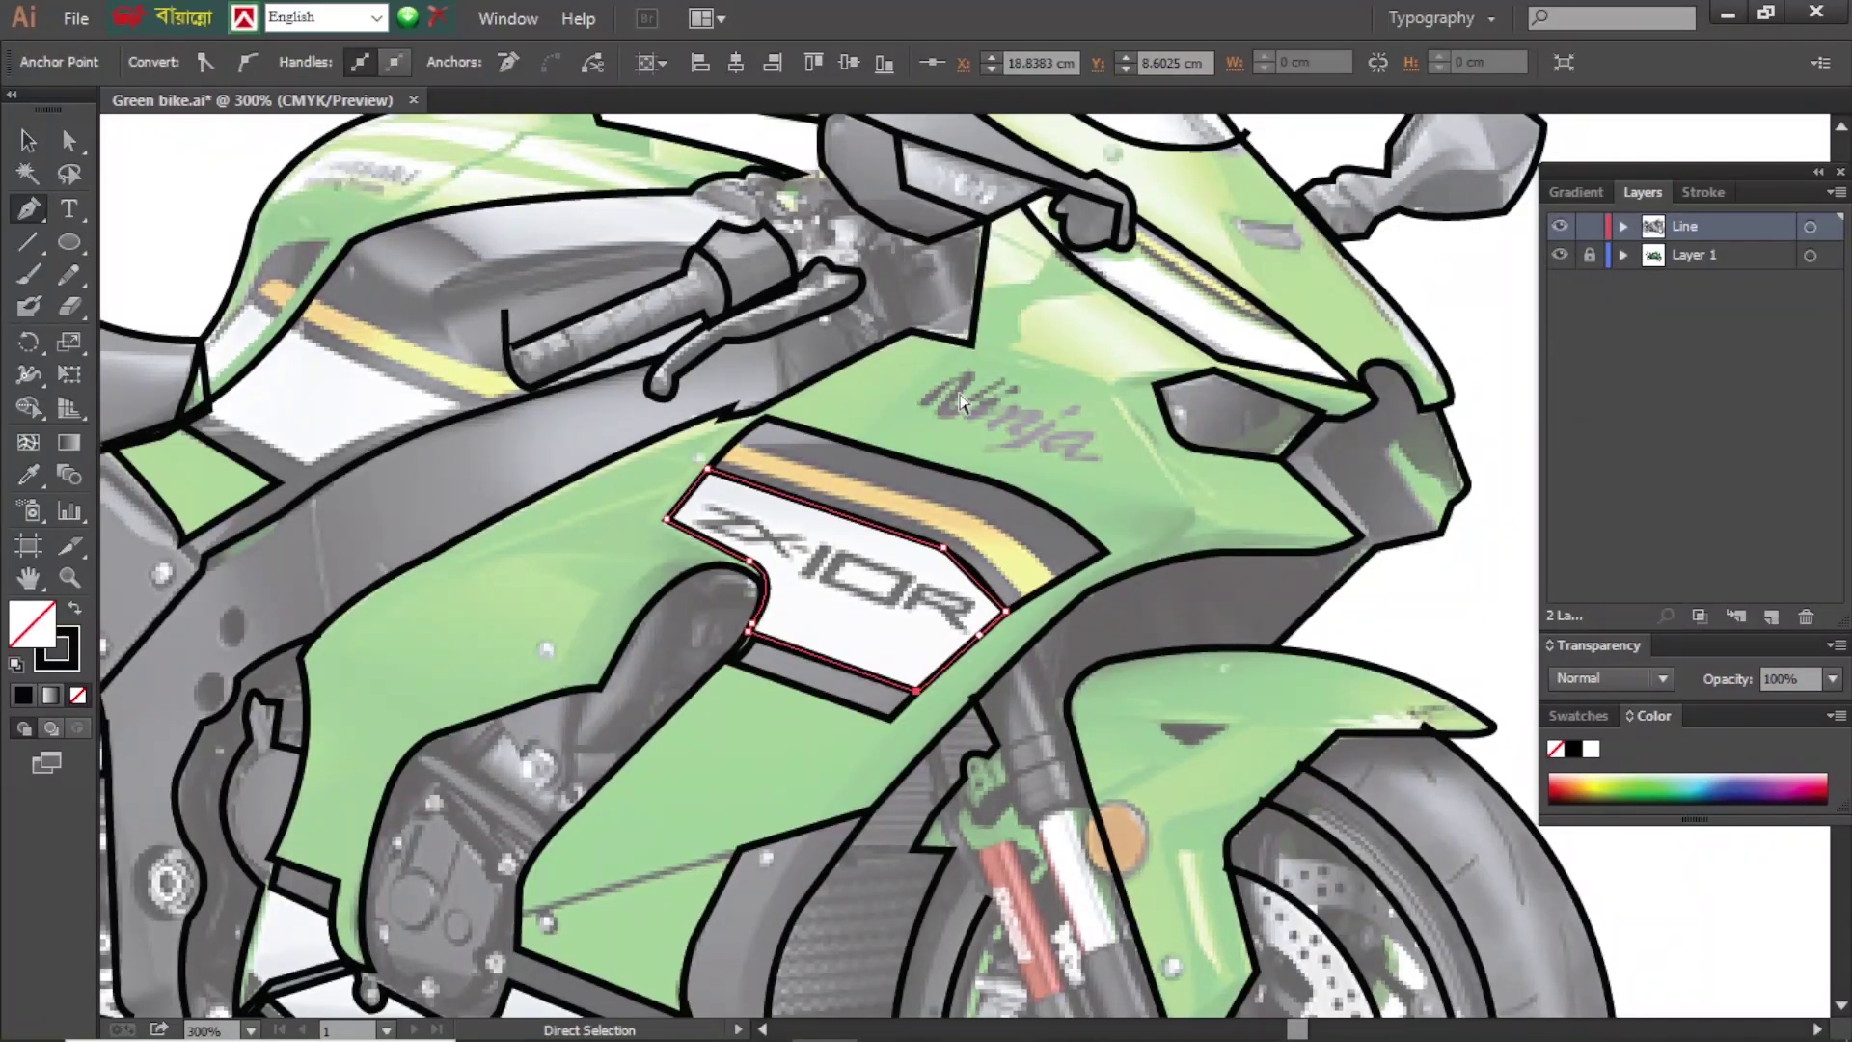
# - Outline the tank stripe and the curve along the tank edge
pyautogui.click(927, 501)
pyautogui.moveTo(1053, 579); pyautogui.dragTo(1094, 636)
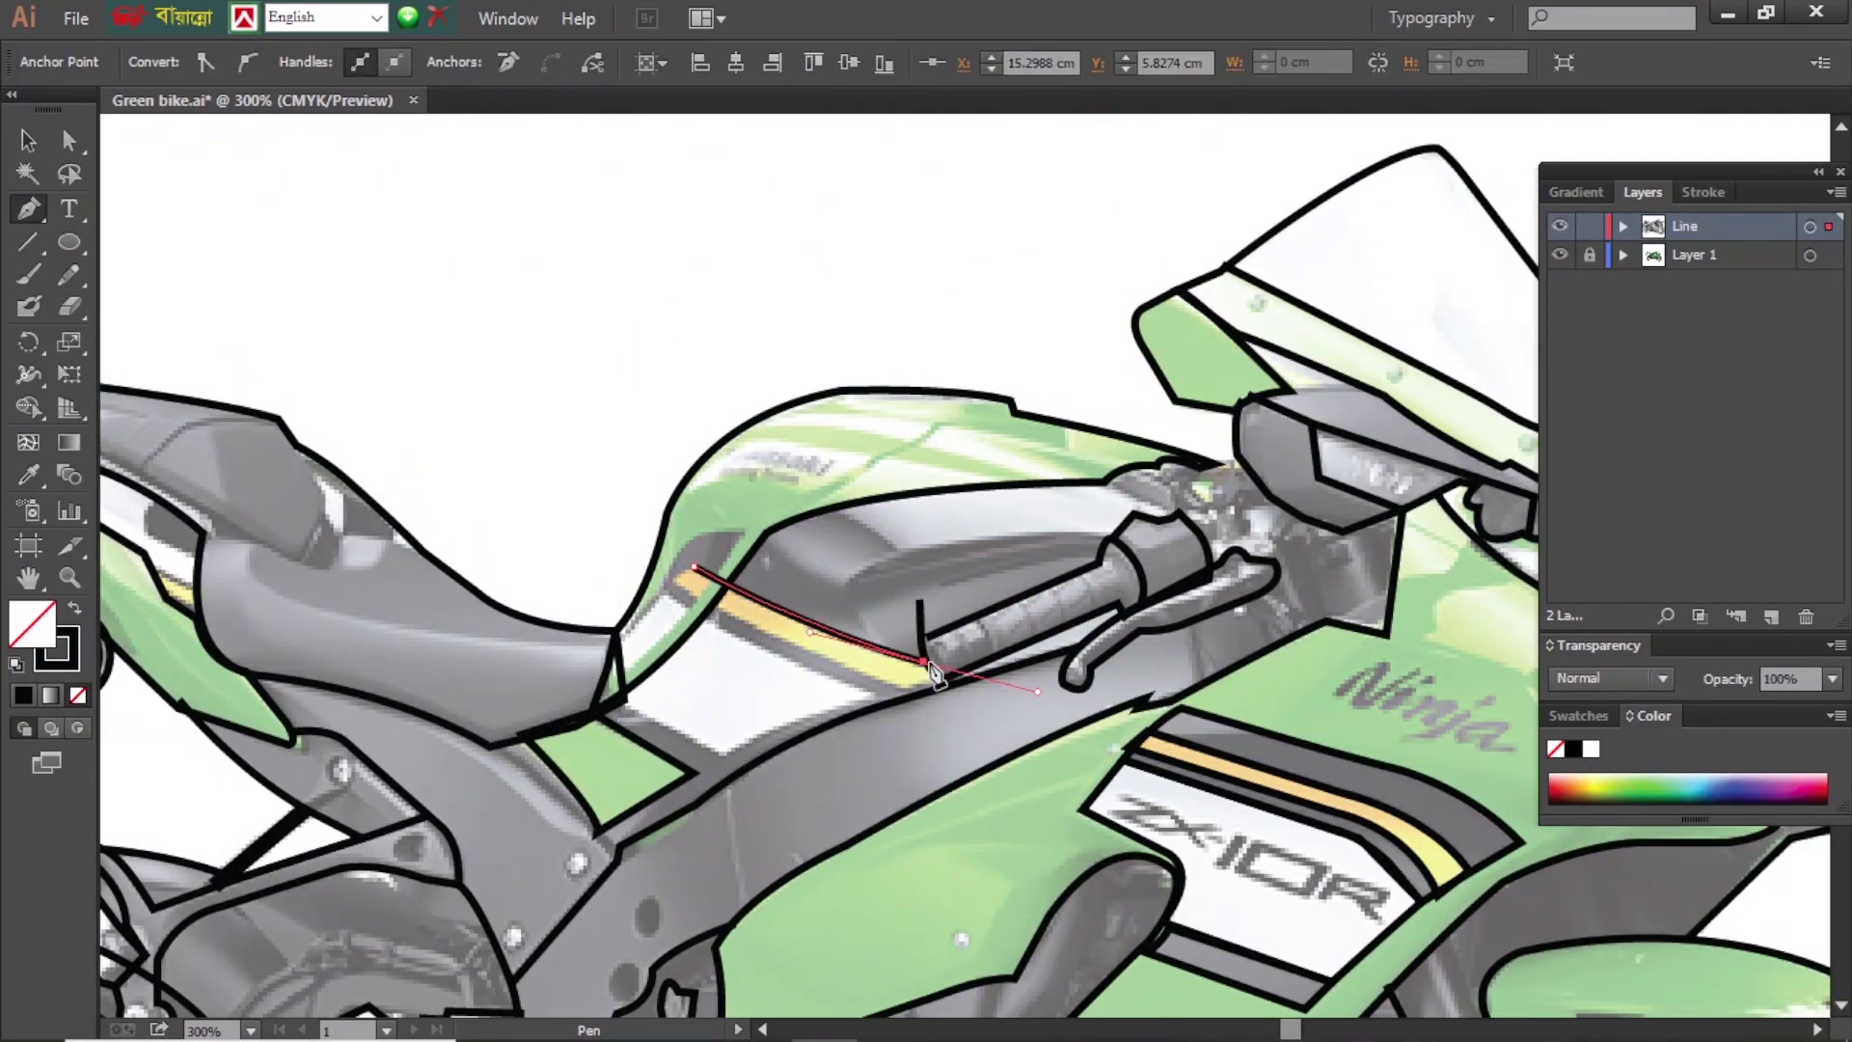
pyautogui.keyDown('ctrl'); pyautogui.click(613, 546); pyautogui.keyUp('ctrl')
pyautogui.click(618, 634)
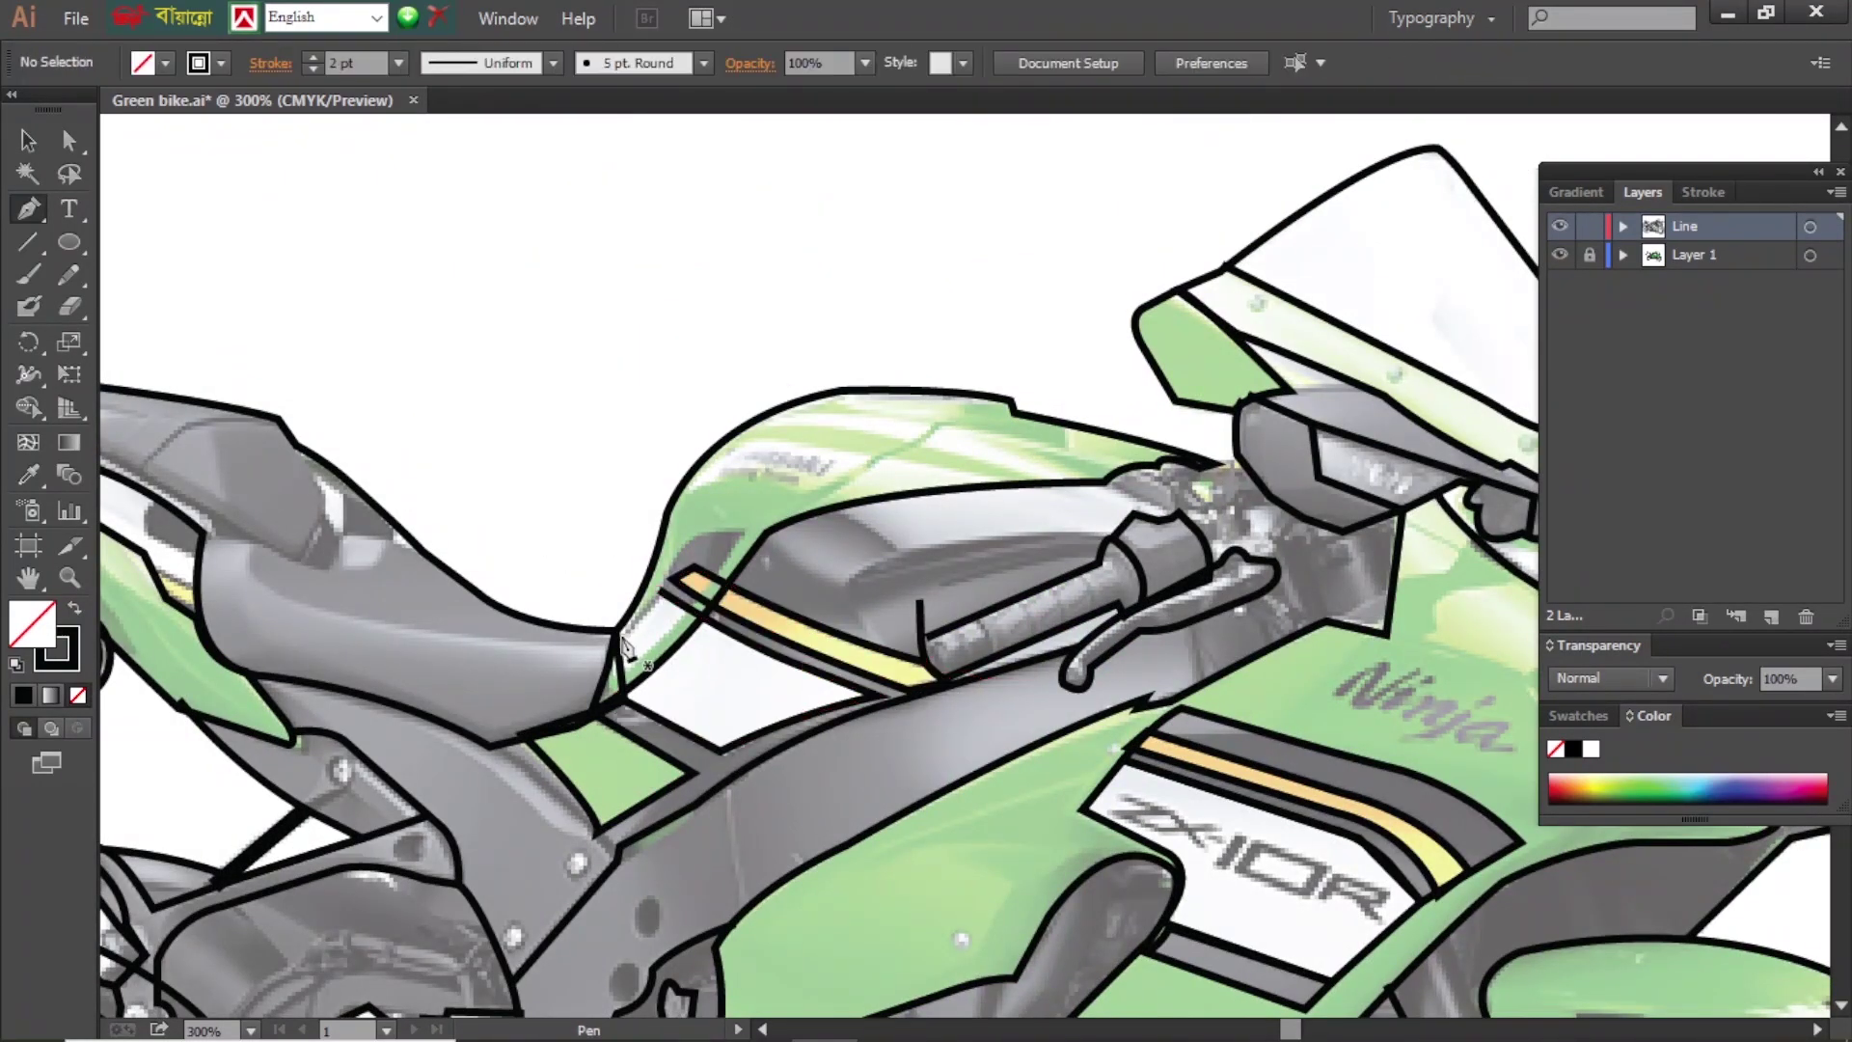
pyautogui.moveTo(742, 529); pyautogui.dragTo(805, 539)
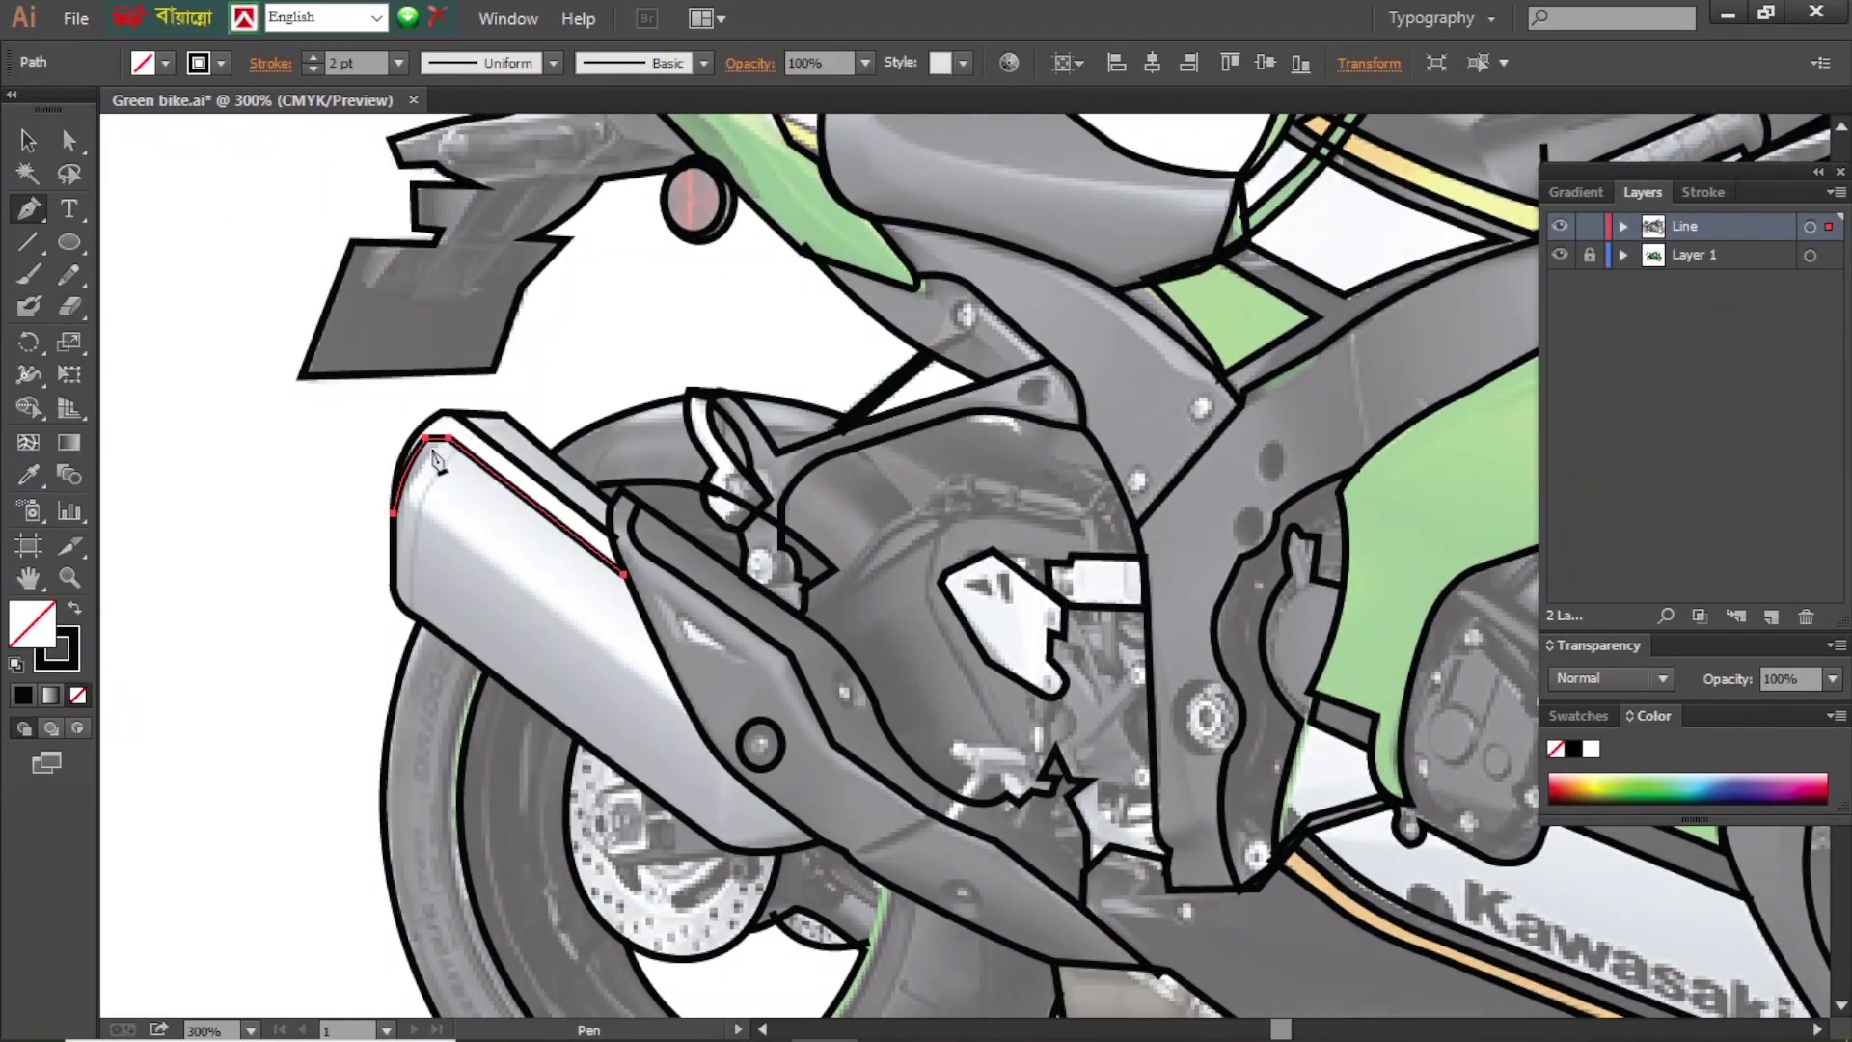
# - Finish the exhaust outline with a curved end
pyautogui.moveTo(1218, 481); pyautogui.dragTo(1048, 600)
pyautogui.click(715, 559)
pyautogui.click(775, 597)
pyautogui.moveTo(859, 608); pyautogui.dragTo(926, 638)
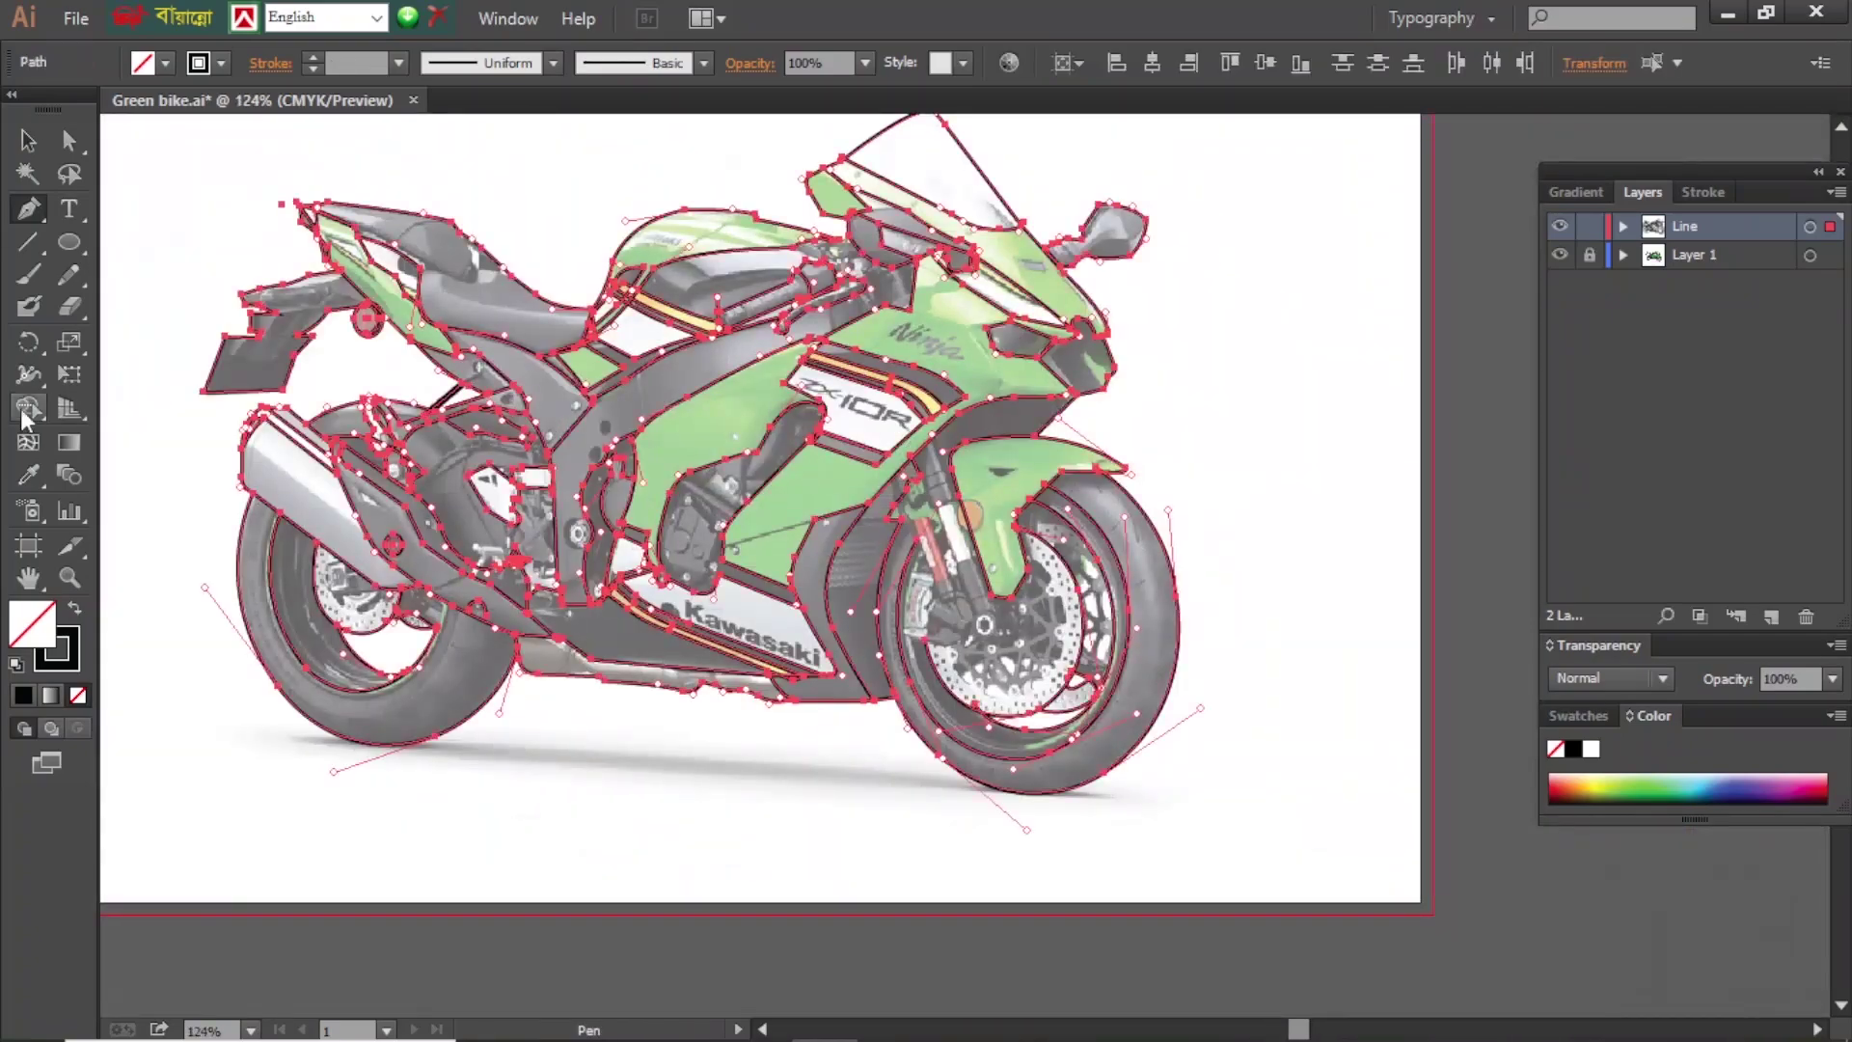
# - Change the photo layer's dimming in its Layer Options and confirm
pyautogui.click(26, 410)
pyautogui.doubleClick(1685, 225)
pyautogui.click(936, 620)
pyautogui.doubleClick(1695, 255)
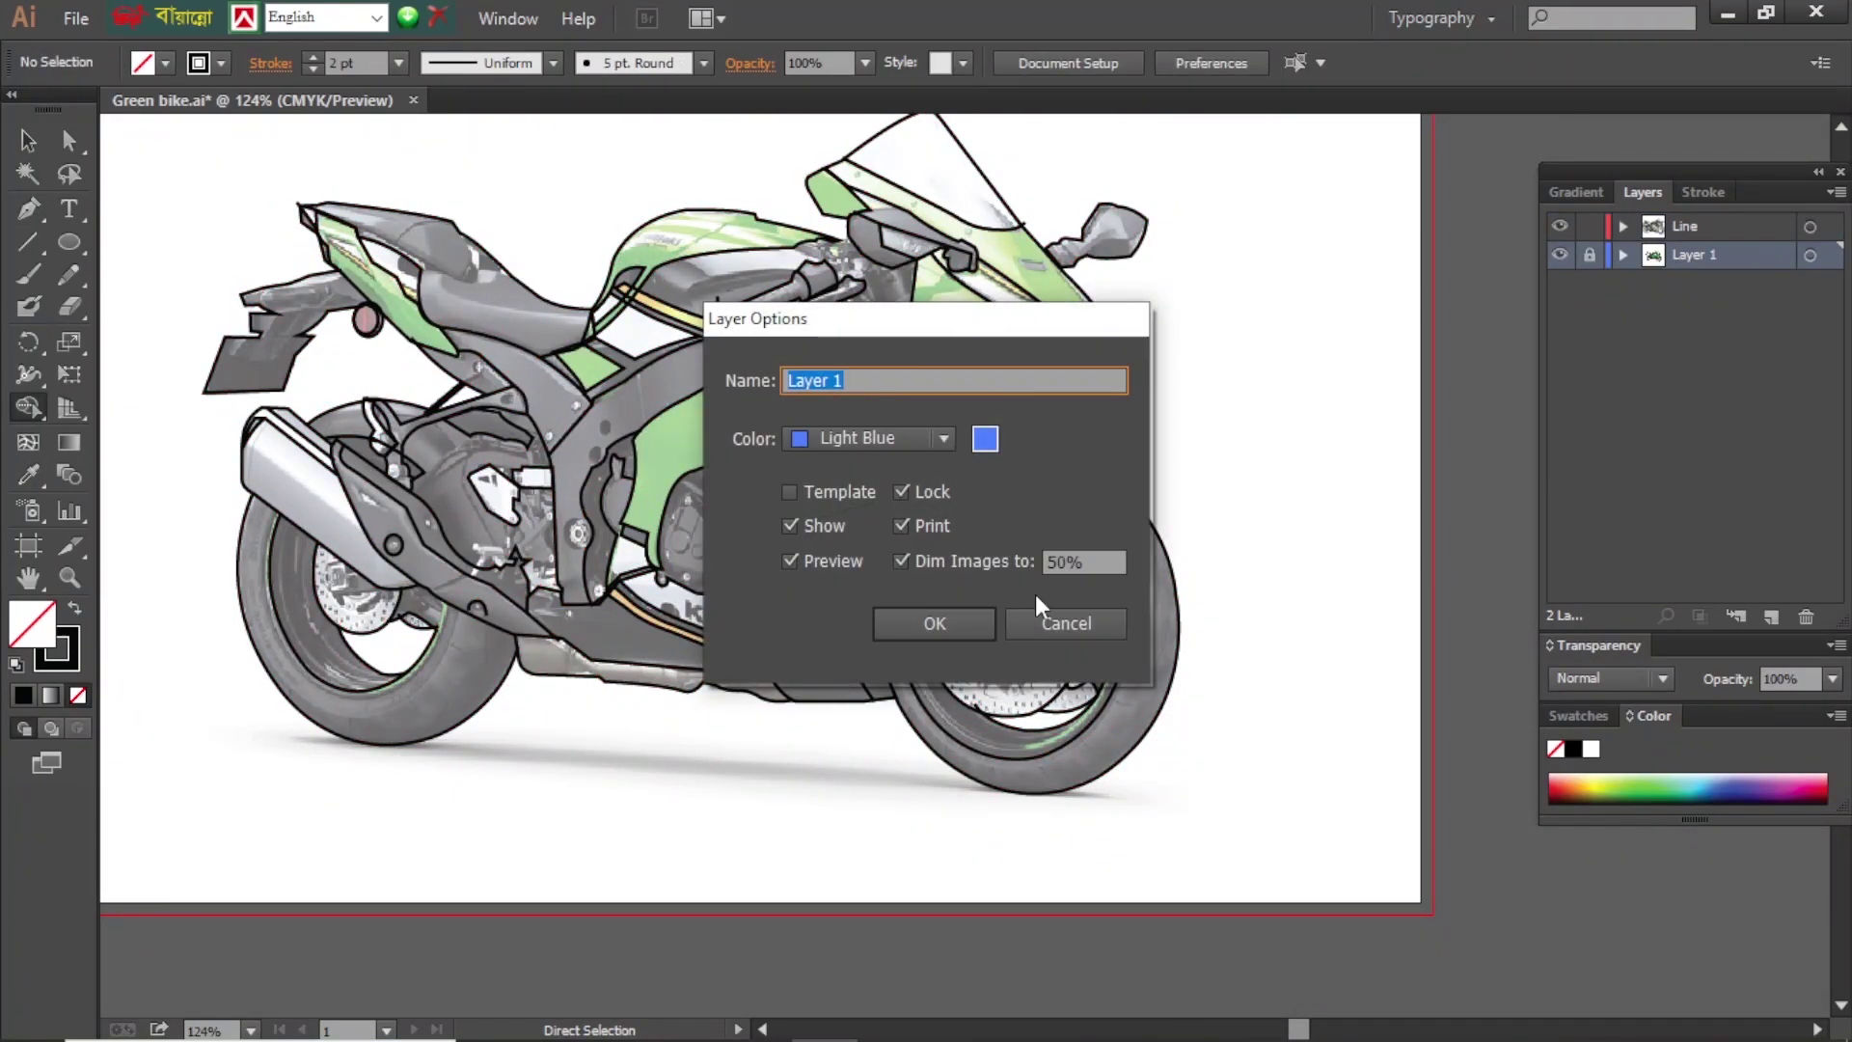
pyautogui.click(868, 562)
pyautogui.click(934, 622)
# - Select the photo and Color layers with Eyedropper and Shape Builder ready for filling
pyautogui.press('i')
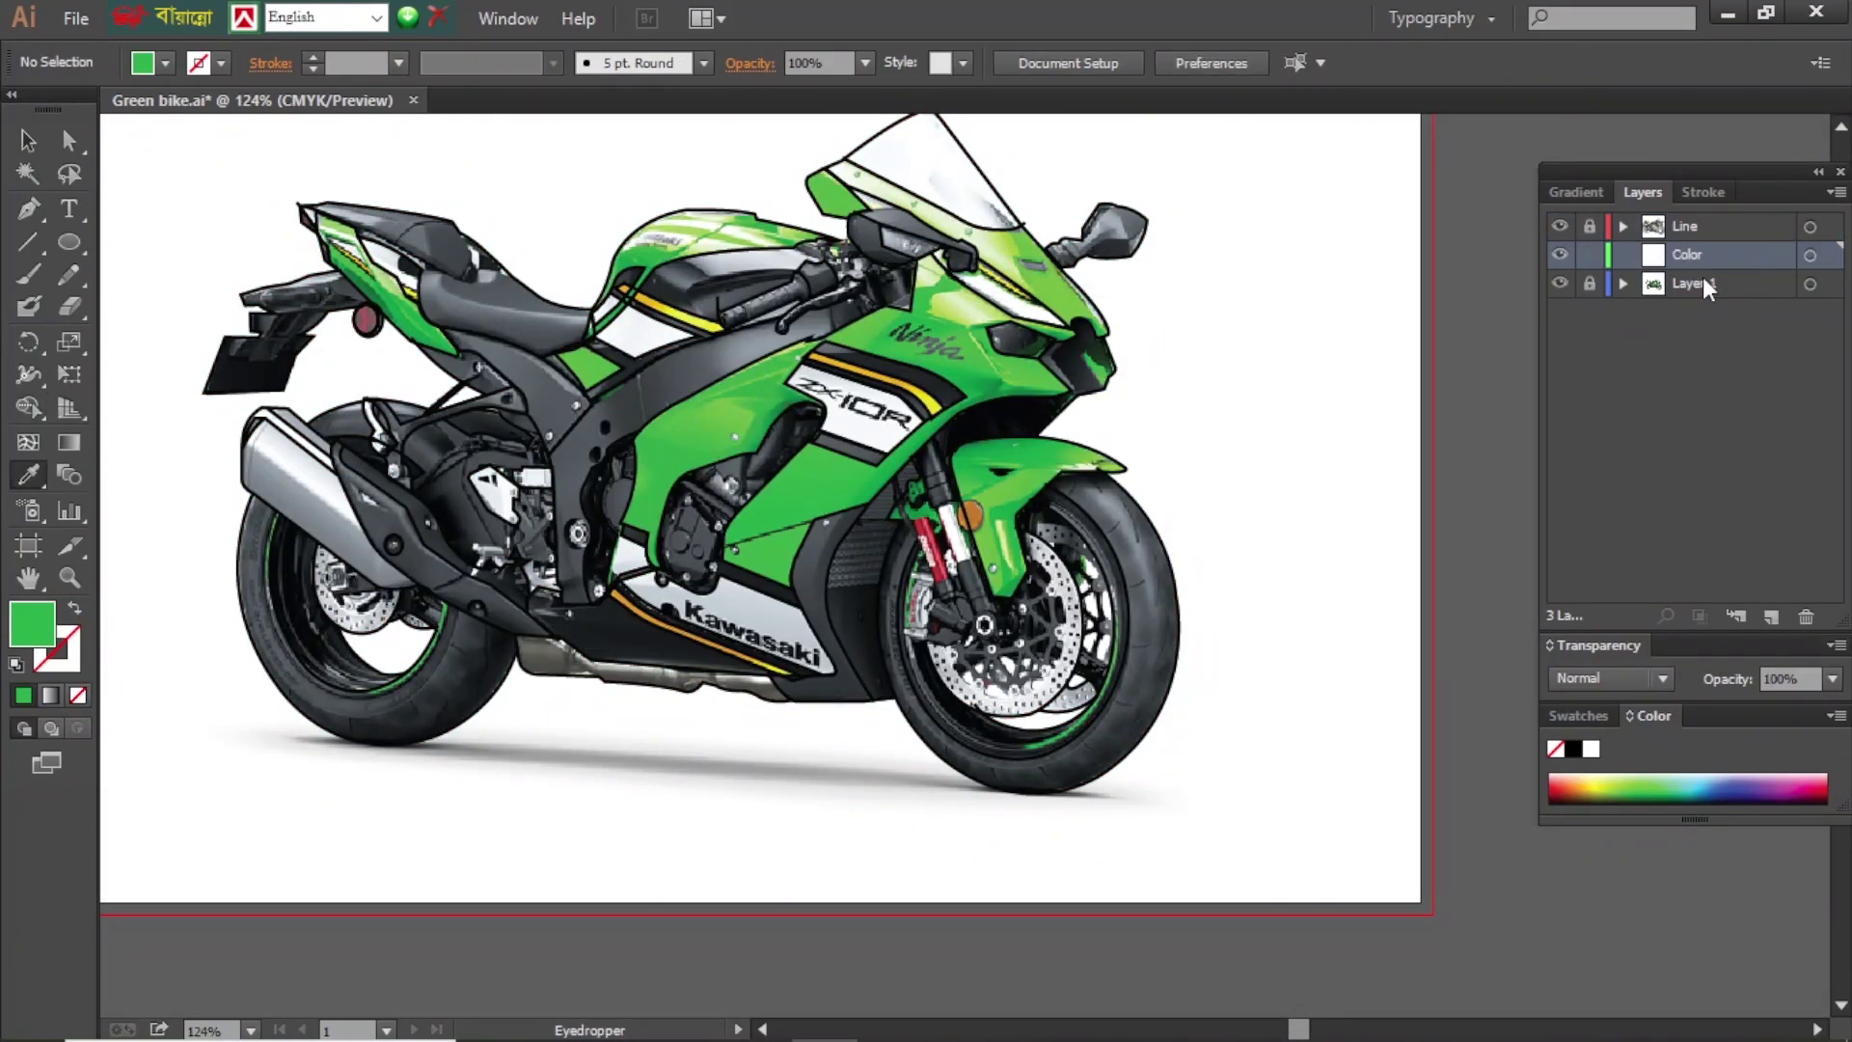
pyautogui.keyDown('shift'); pyautogui.click(1706, 284); pyautogui.keyUp('shift')
pyautogui.hotkey('shift', 'm')
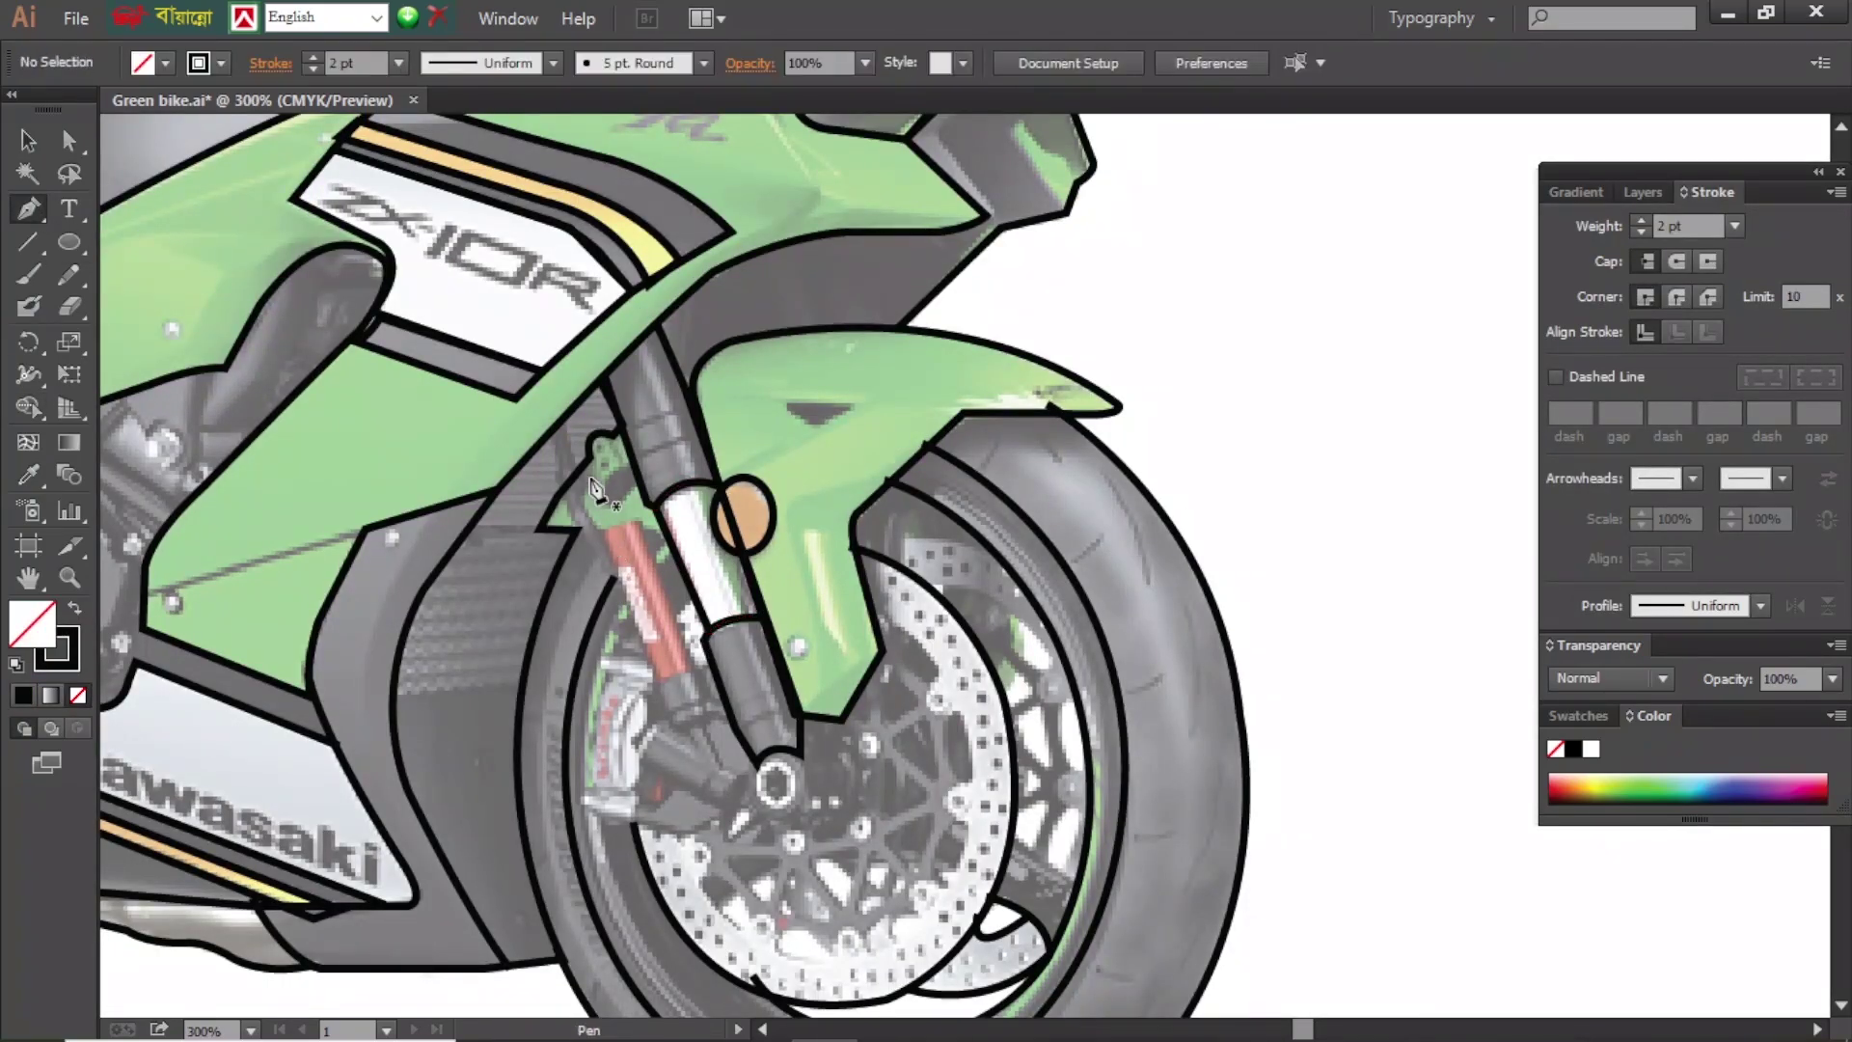
# - Outline the red fork strip with a closed black path
pyautogui.click(579, 493)
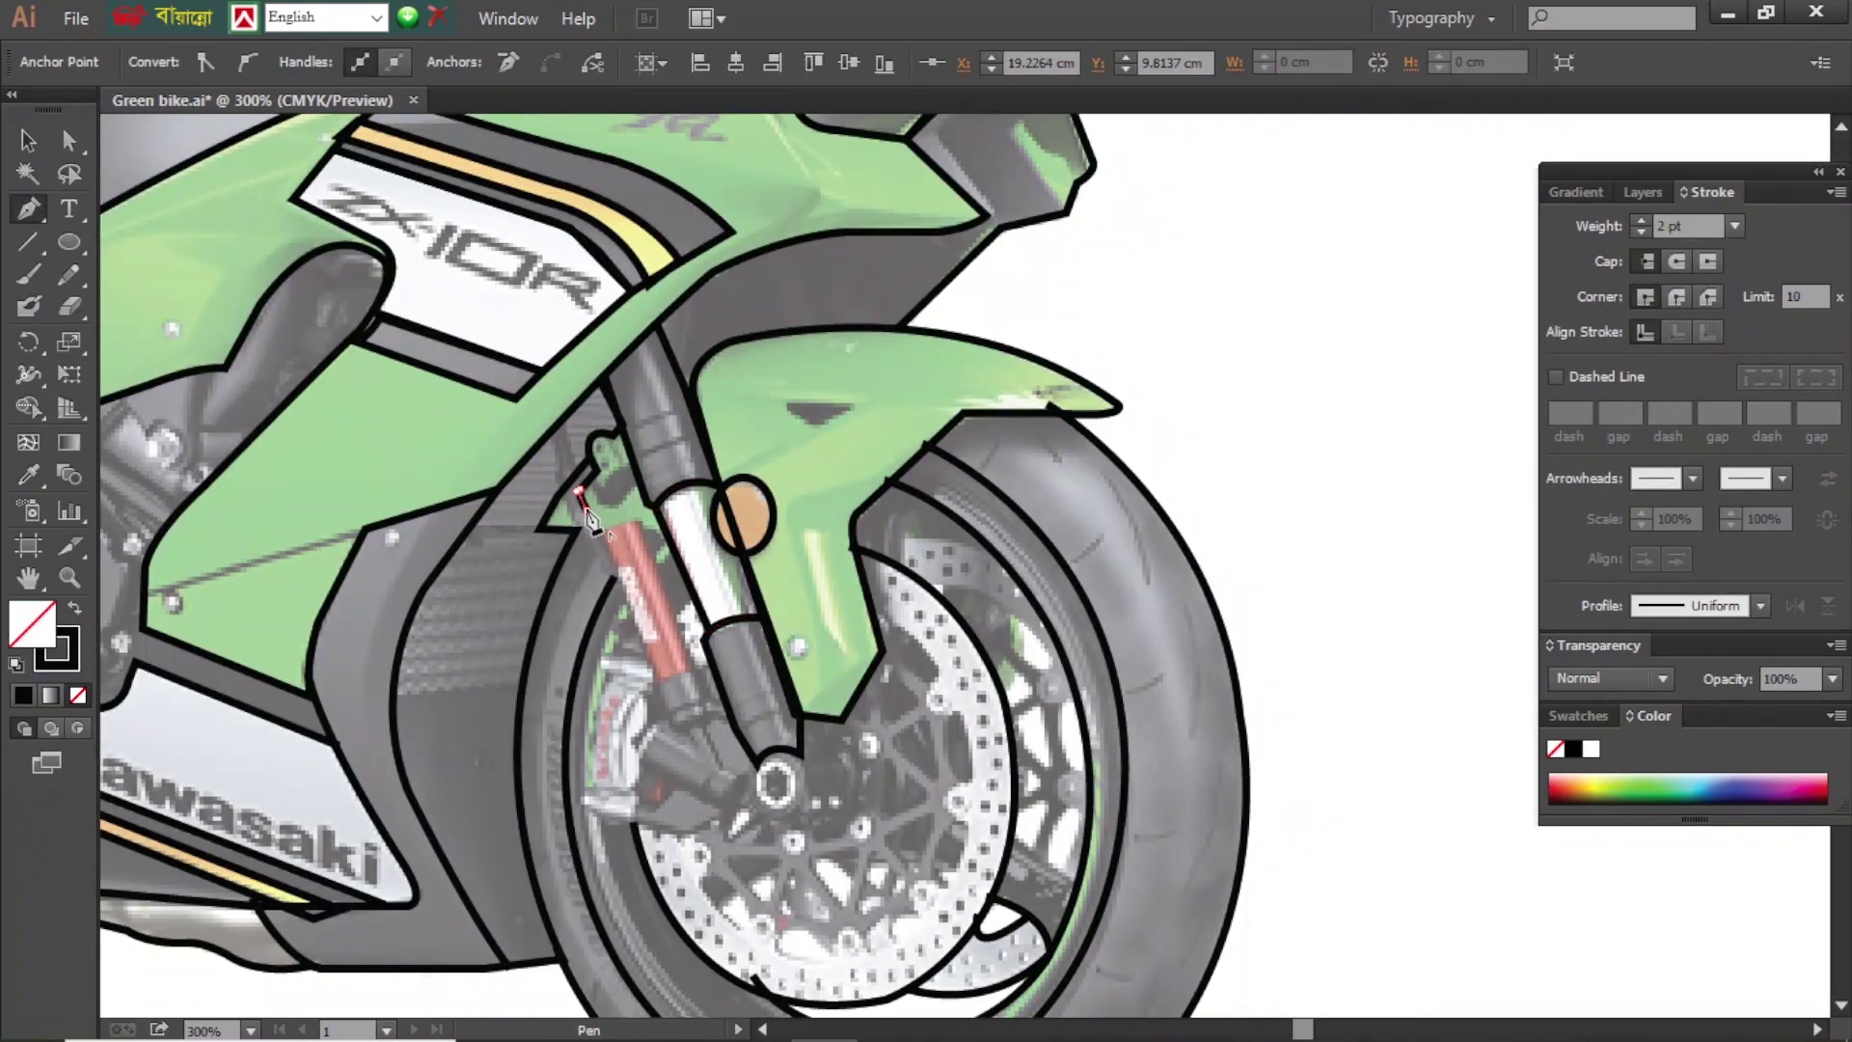
pyautogui.click(652, 691)
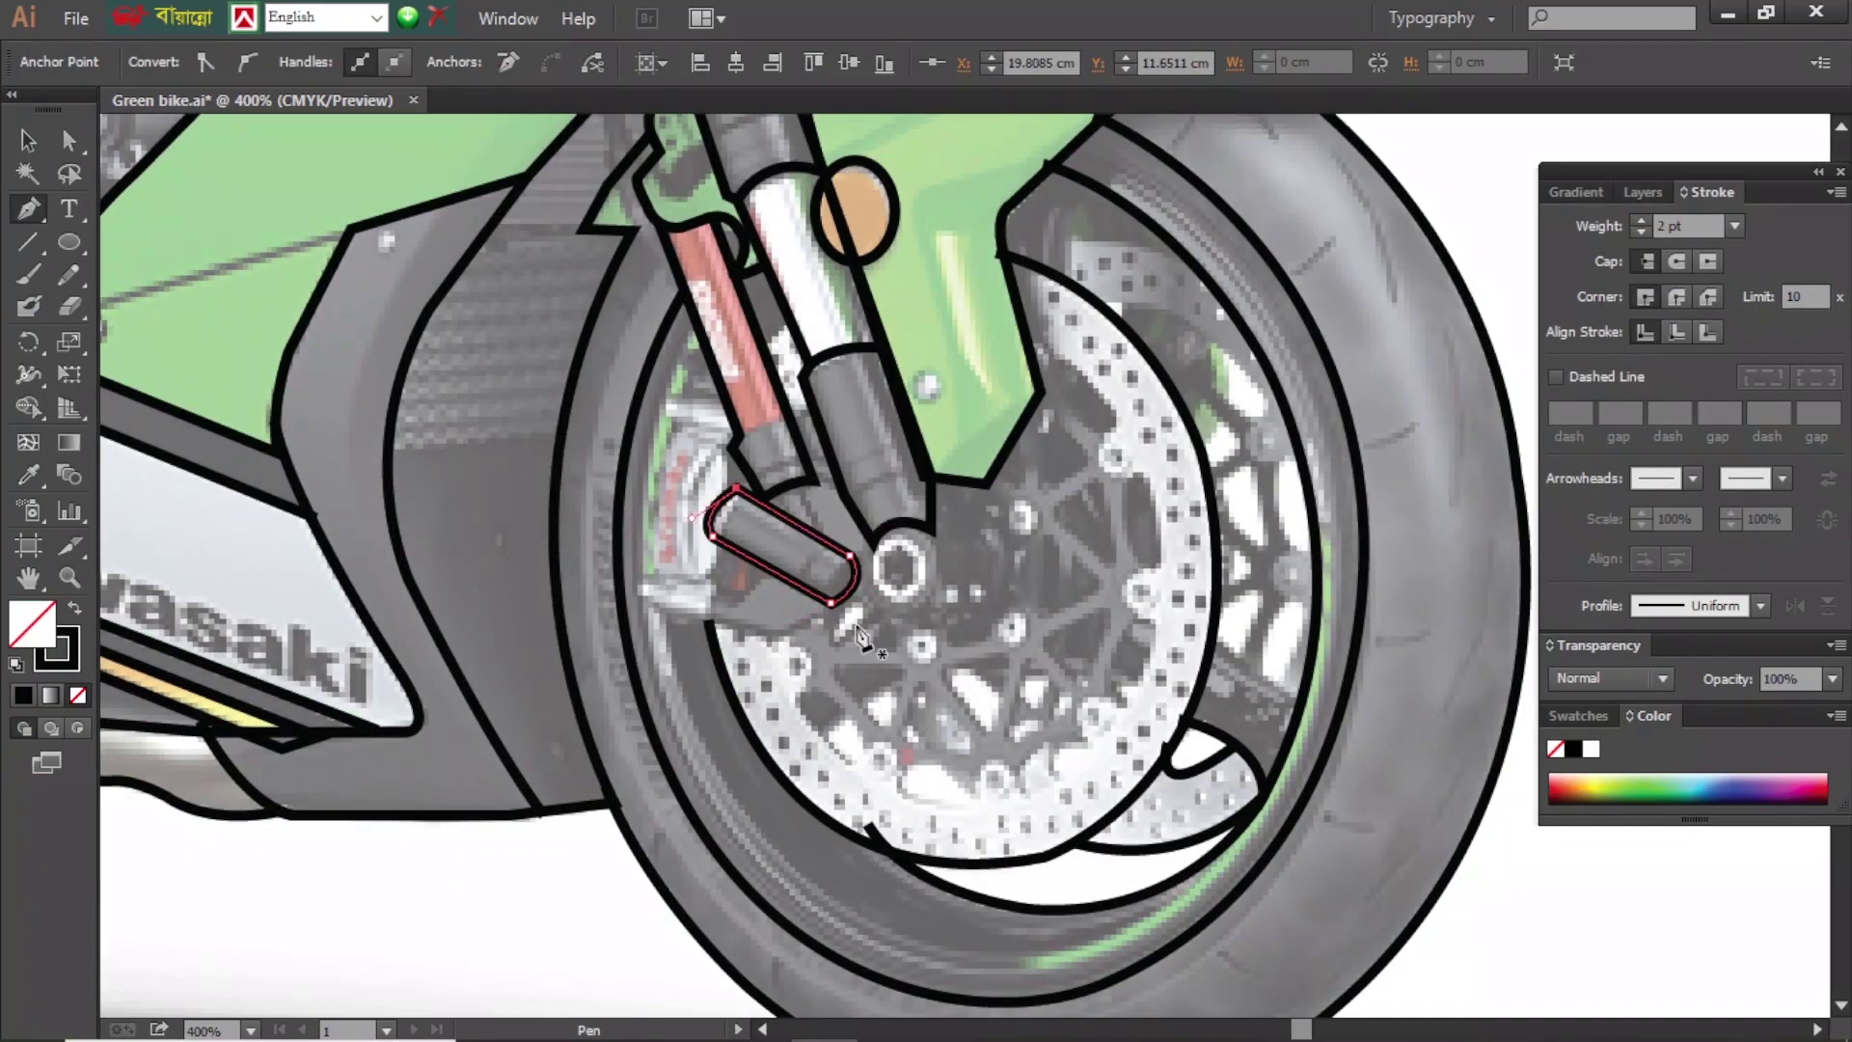
pyautogui.press('v')
pyautogui.click(861, 637)
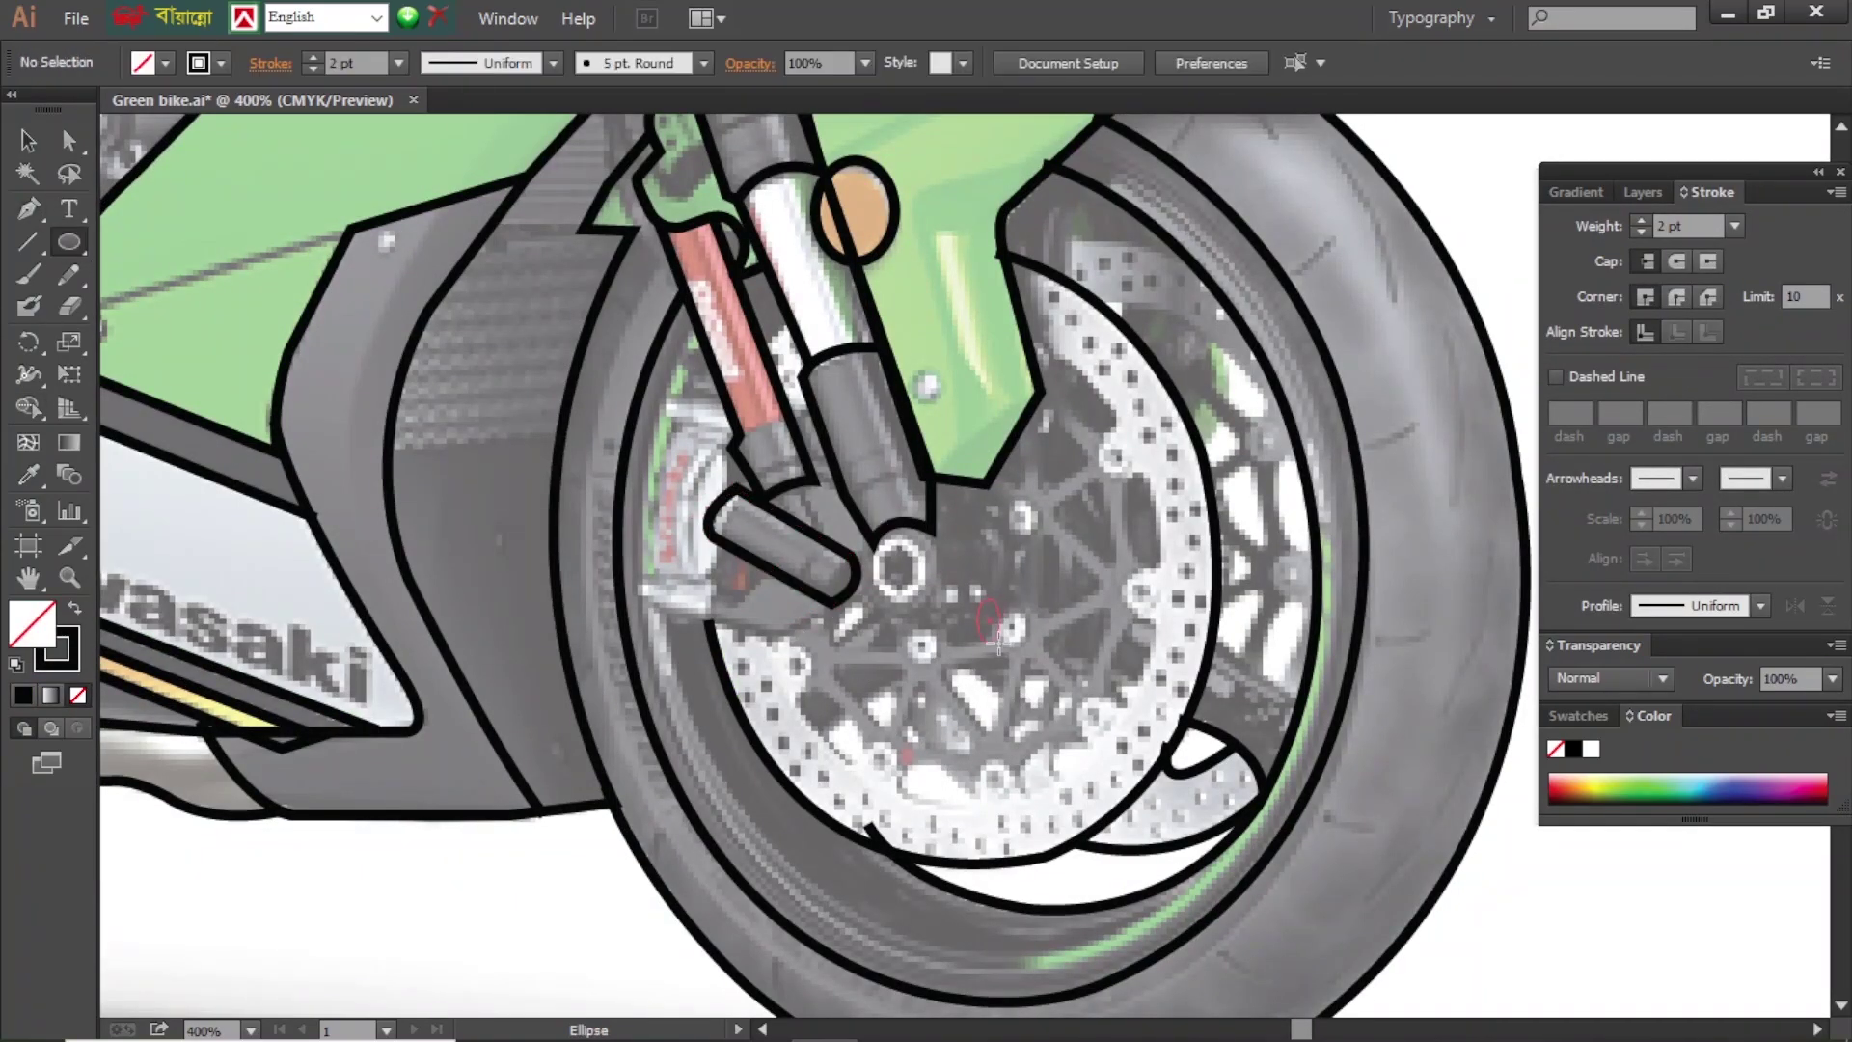
# - Trace three slots on the front brake disc, two of them with curved edges
pyautogui.click(1143, 482)
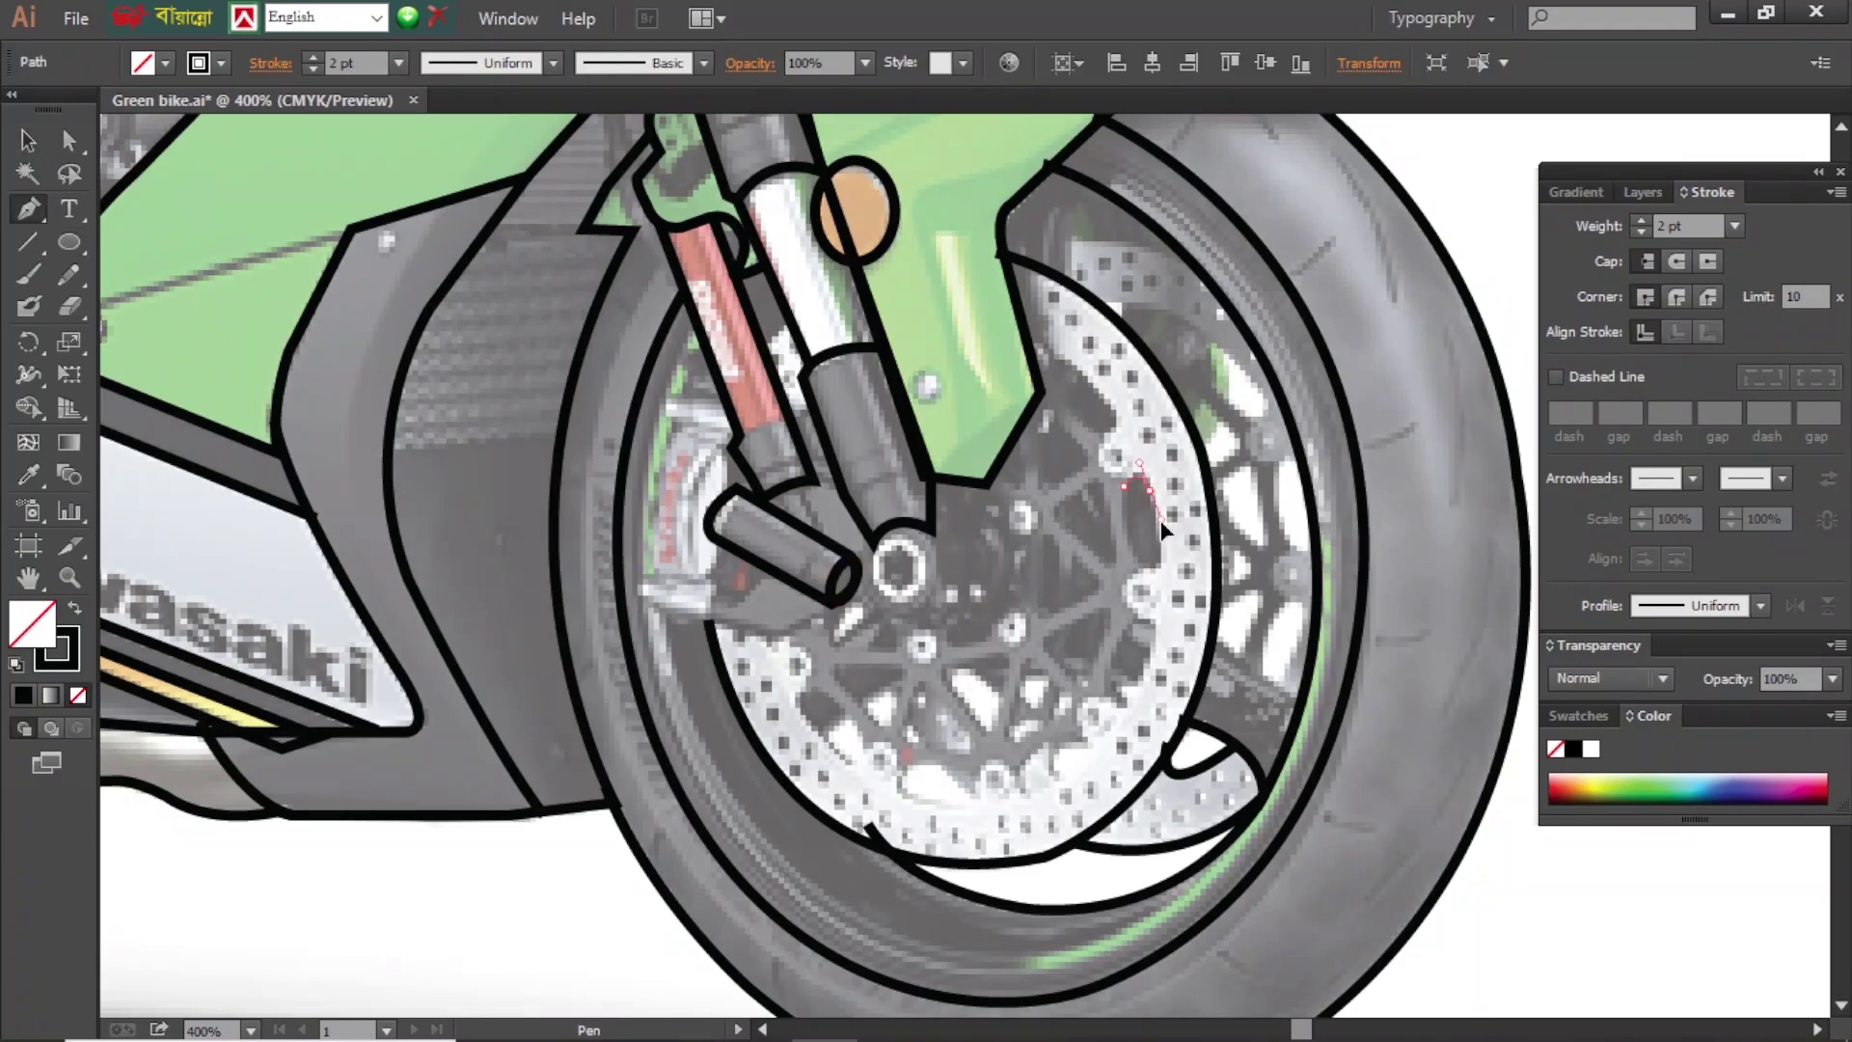
pyautogui.click(1150, 615)
pyautogui.click(1135, 685)
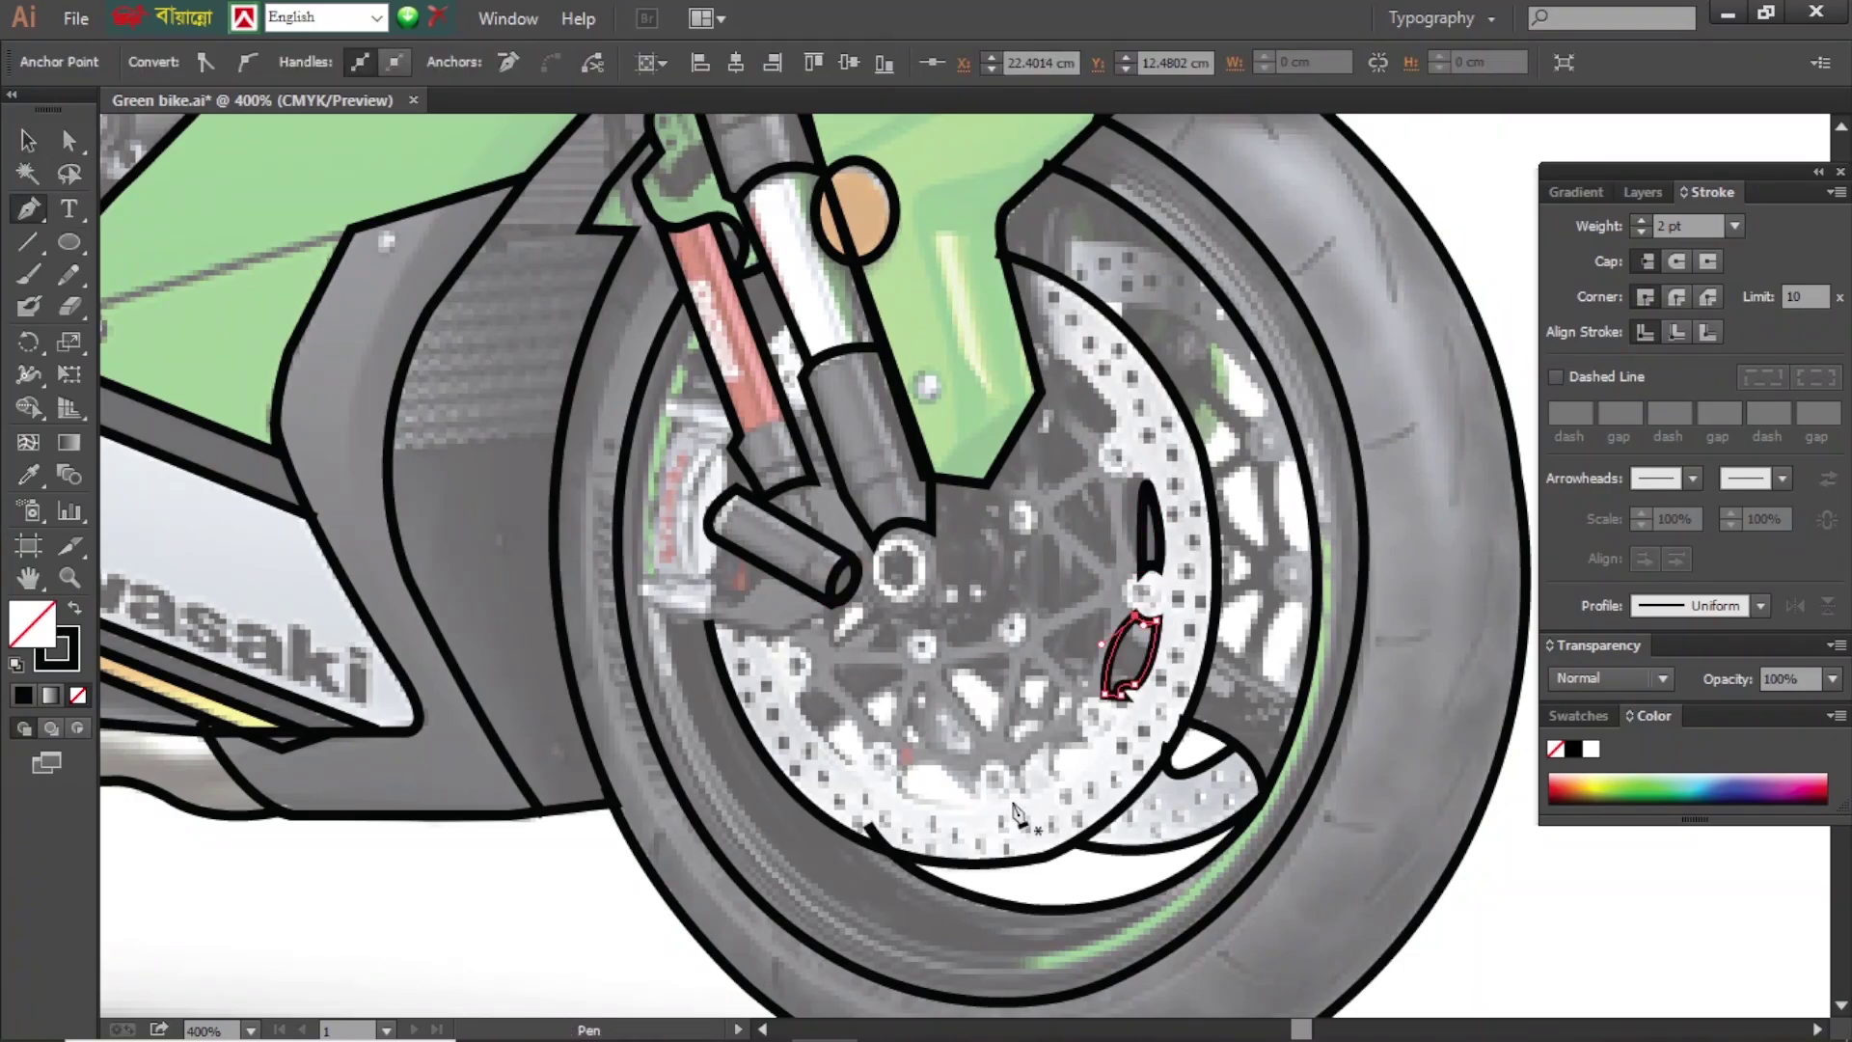
pyautogui.click(1053, 357)
pyautogui.moveTo(1085, 371); pyautogui.dragTo(1095, 386)
pyautogui.click(1054, 357)
pyautogui.click(1033, 506)
pyautogui.moveTo(1065, 528); pyautogui.dragTo(1071, 507)
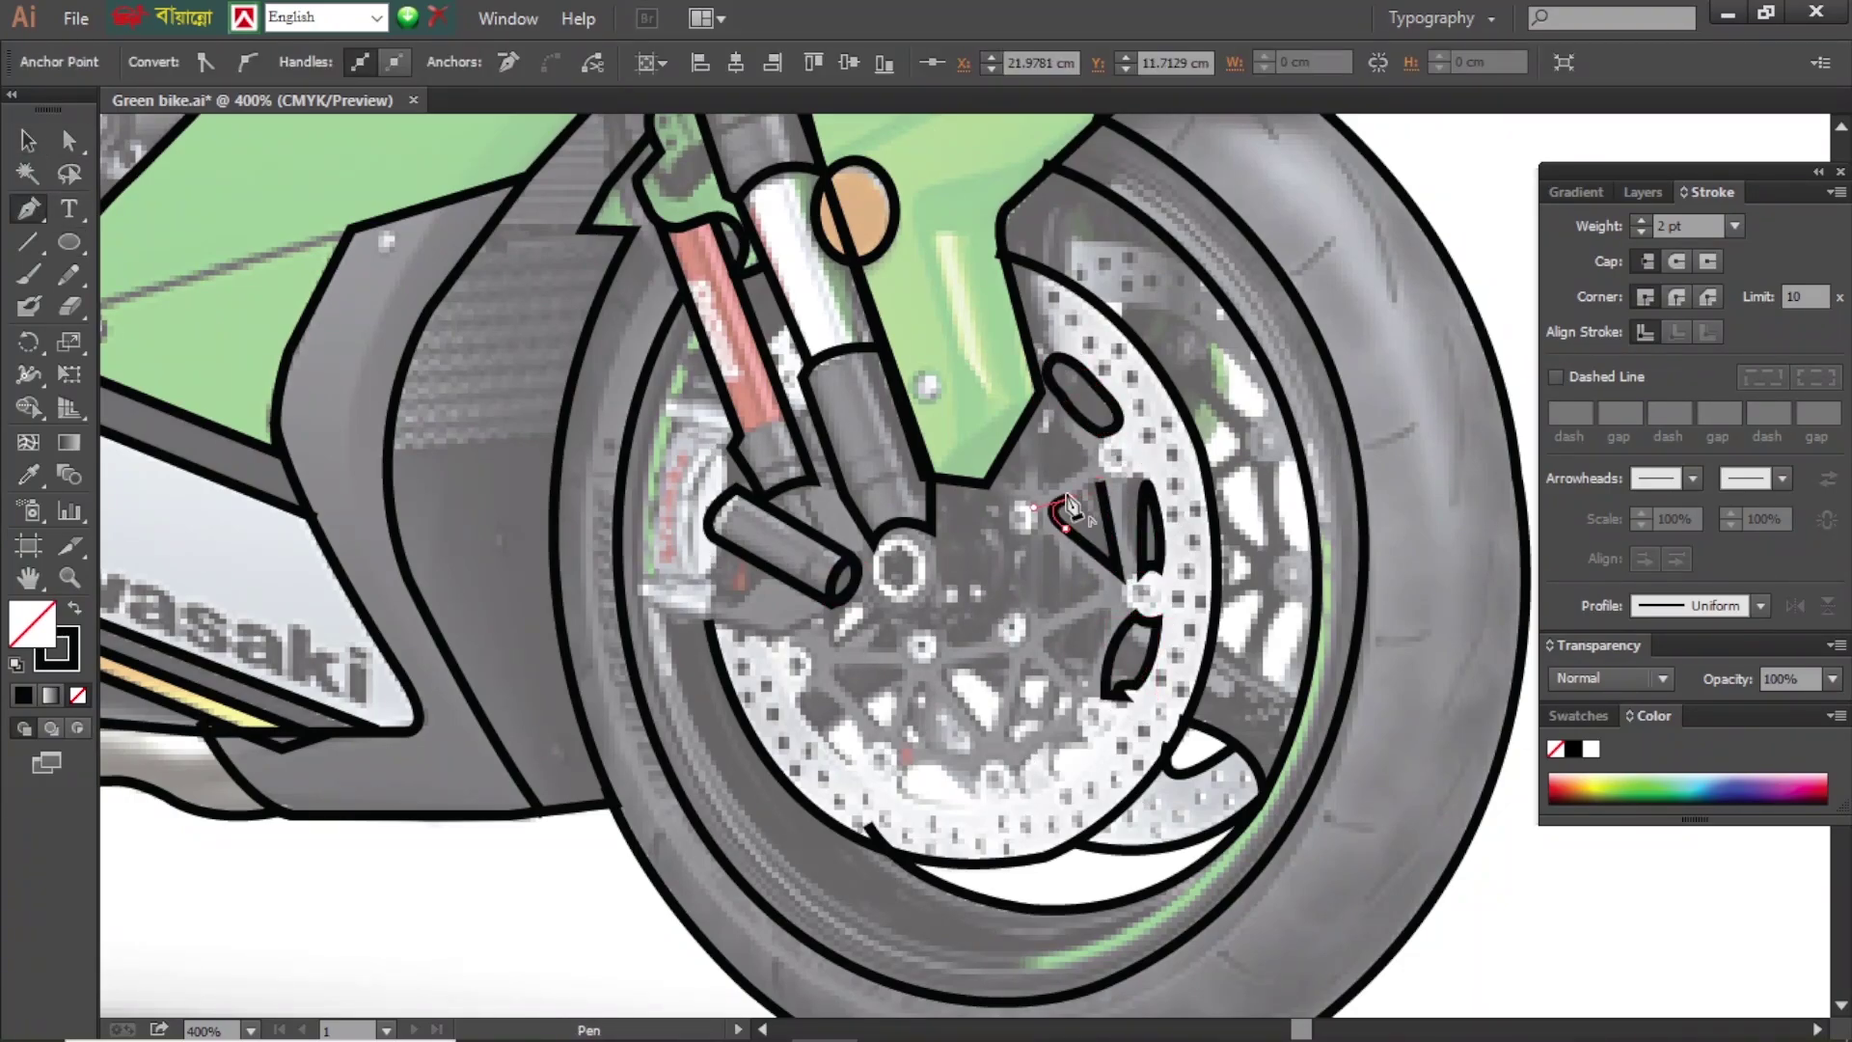
pyautogui.click(1061, 661)
pyautogui.keyDown('ctrl'); pyautogui.click(1235, 632); pyautogui.keyUp('ctrl')
# - Trace three triangular cut-outs on the front brake disc, ending at its lower left
pyautogui.click(956, 666)
pyautogui.click(1005, 662)
pyautogui.click(991, 722)
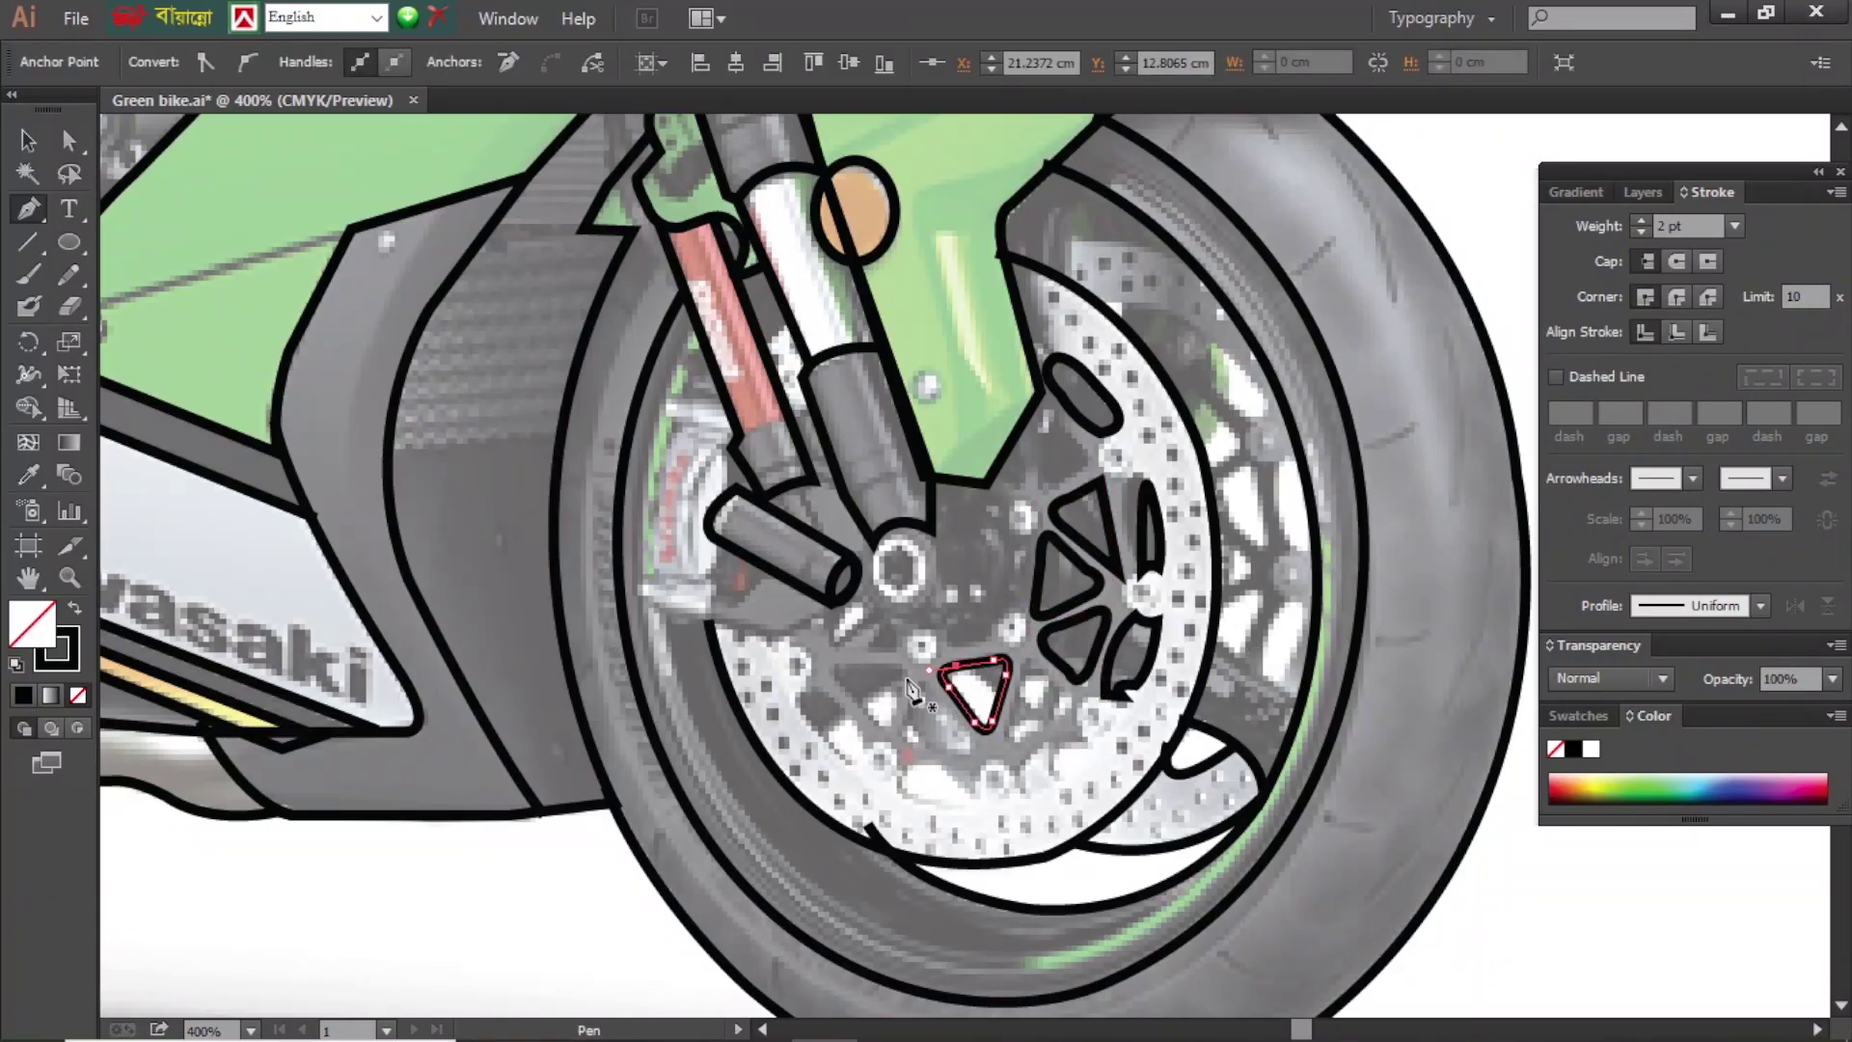
pyautogui.click(887, 664)
pyautogui.click(1049, 434)
pyautogui.click(1039, 483)
pyautogui.click(1078, 442)
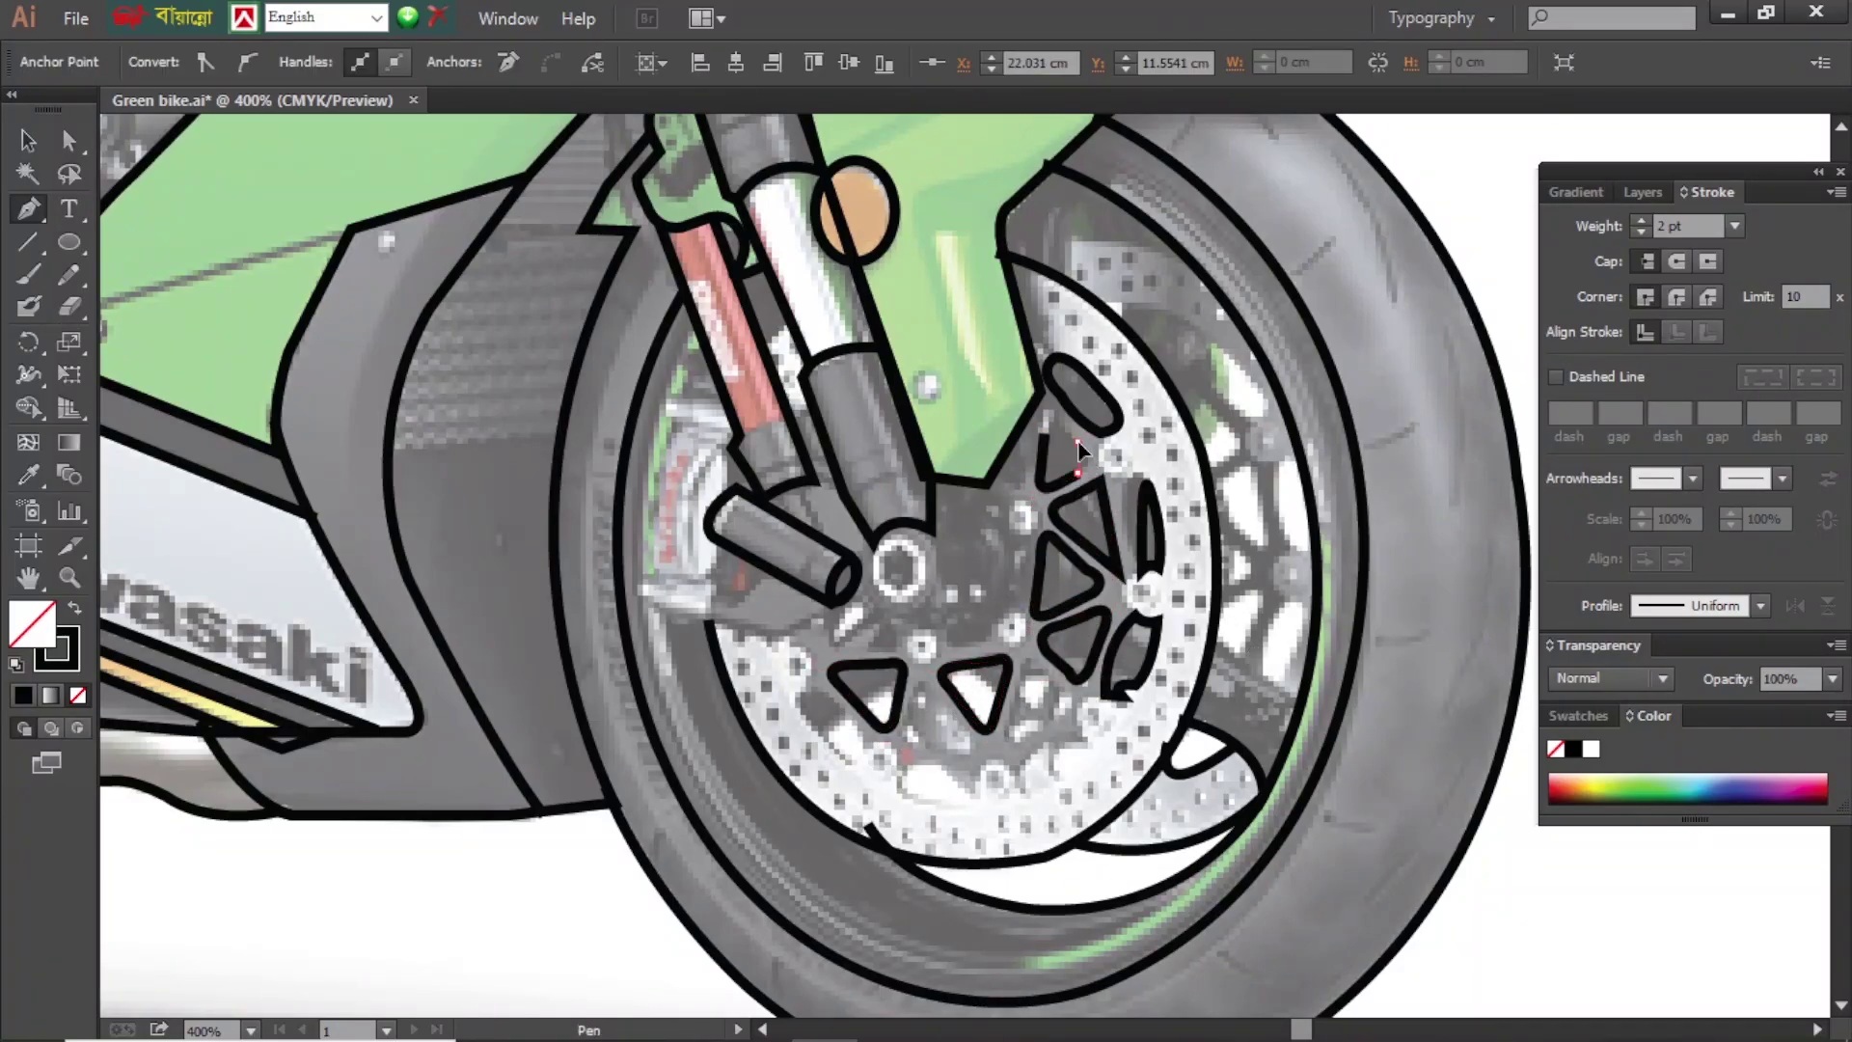
pyautogui.keyDown('ctrl'); pyautogui.click(825, 738); pyautogui.keyUp('ctrl')
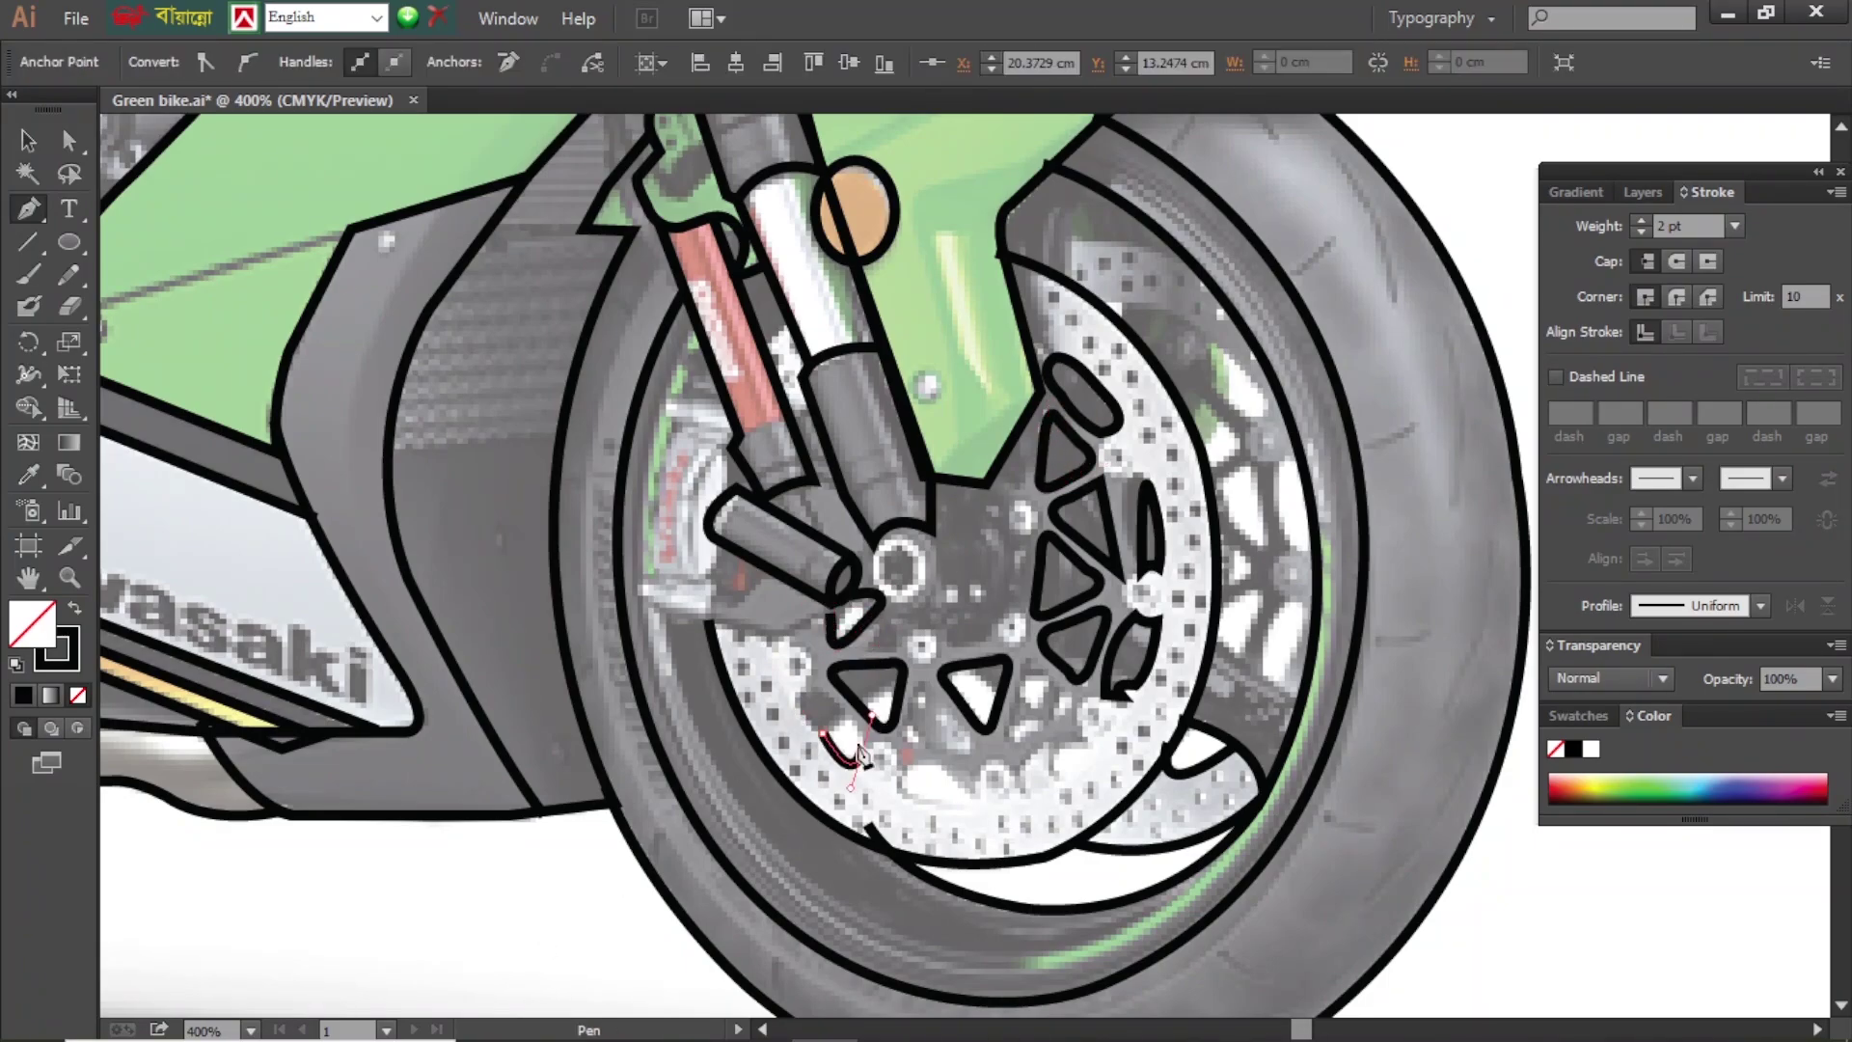
pyautogui.click(806, 689)
pyautogui.click(847, 714)
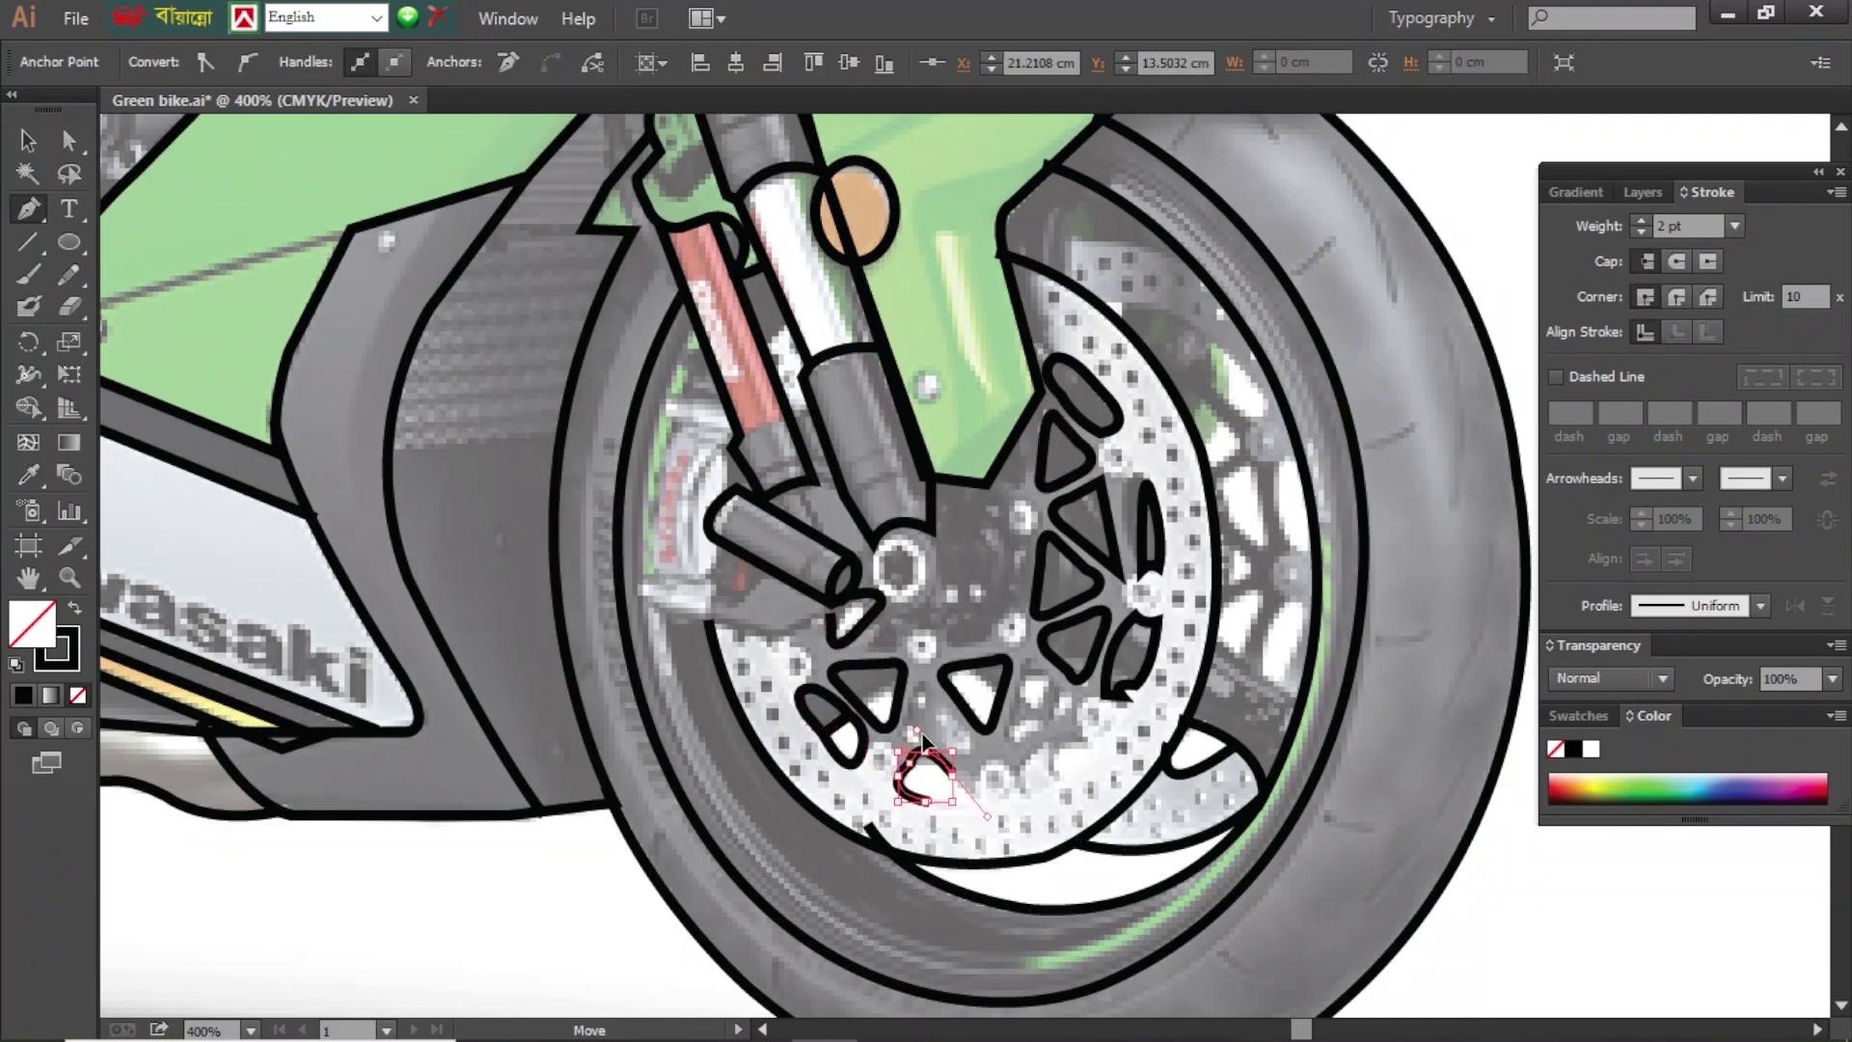
pyautogui.click(967, 806)
# - Outline the fork lever and begin placing anchors along the wheel rim
pyautogui.click(683, 576)
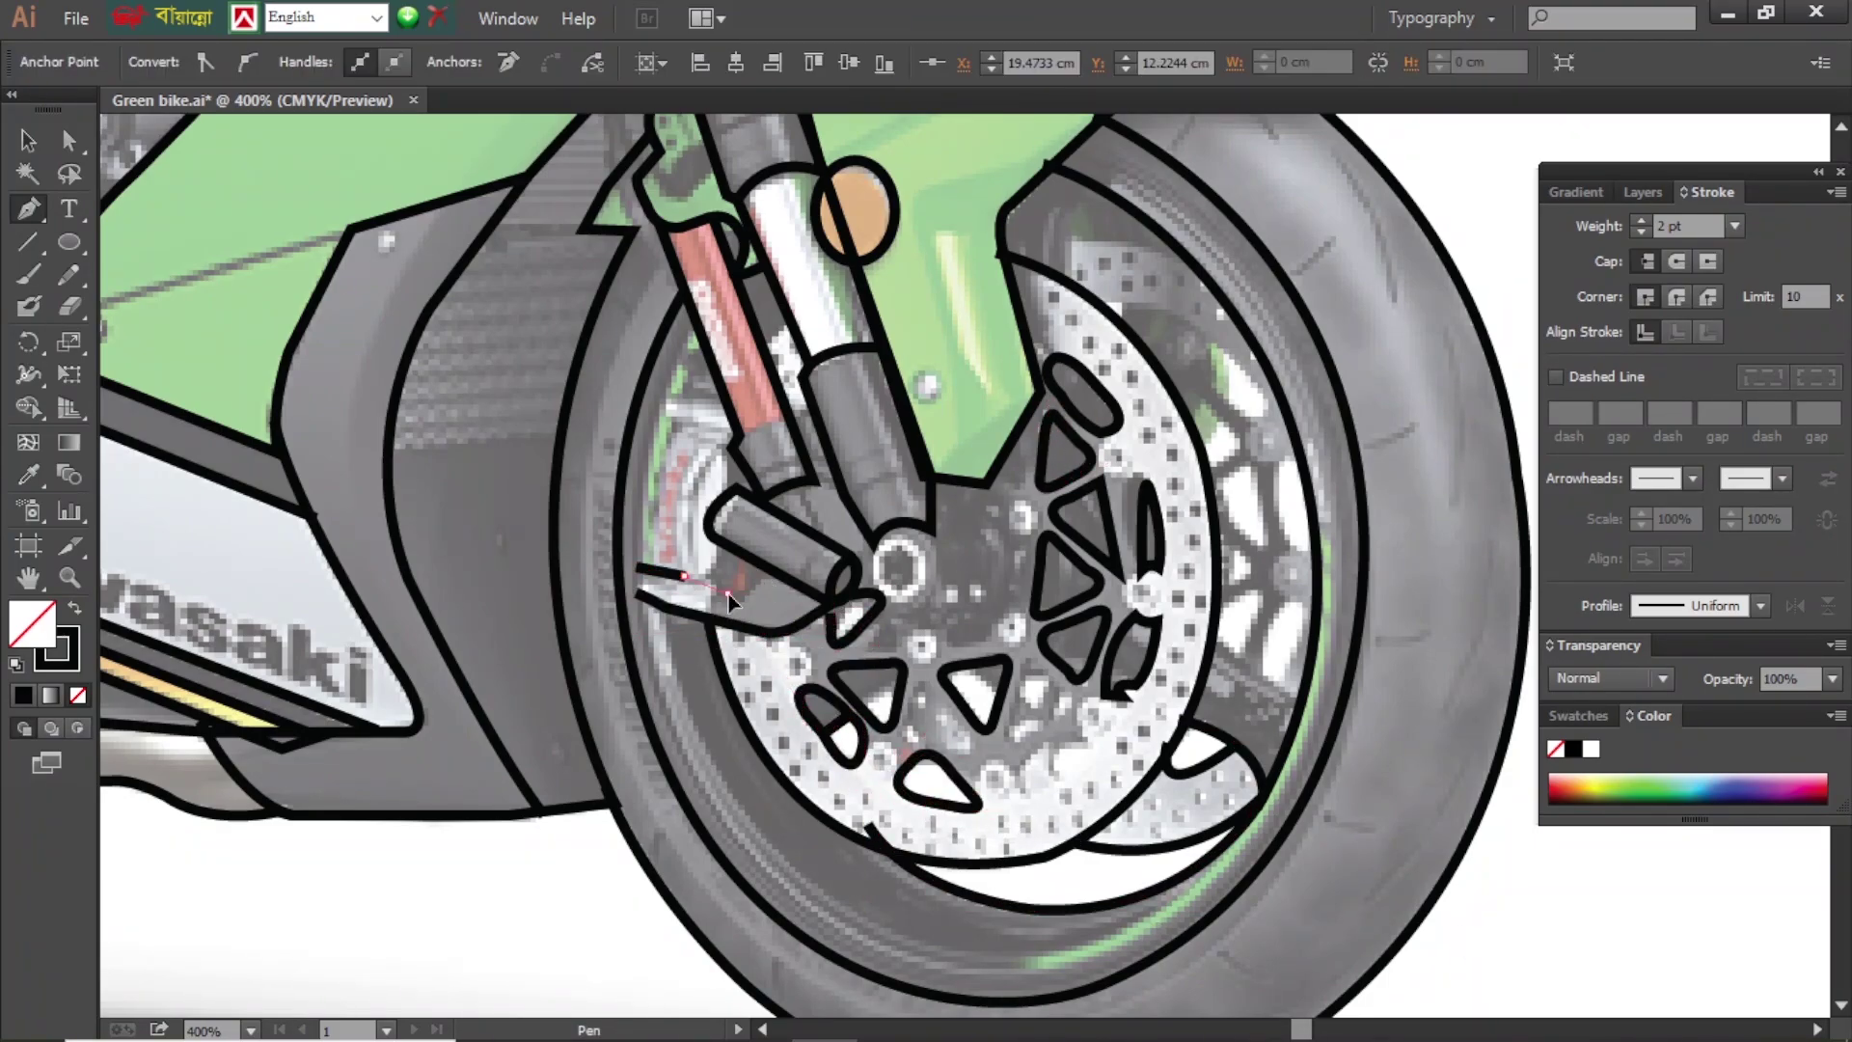
pyautogui.click(663, 421)
pyautogui.scroll(-3, 338, 804)
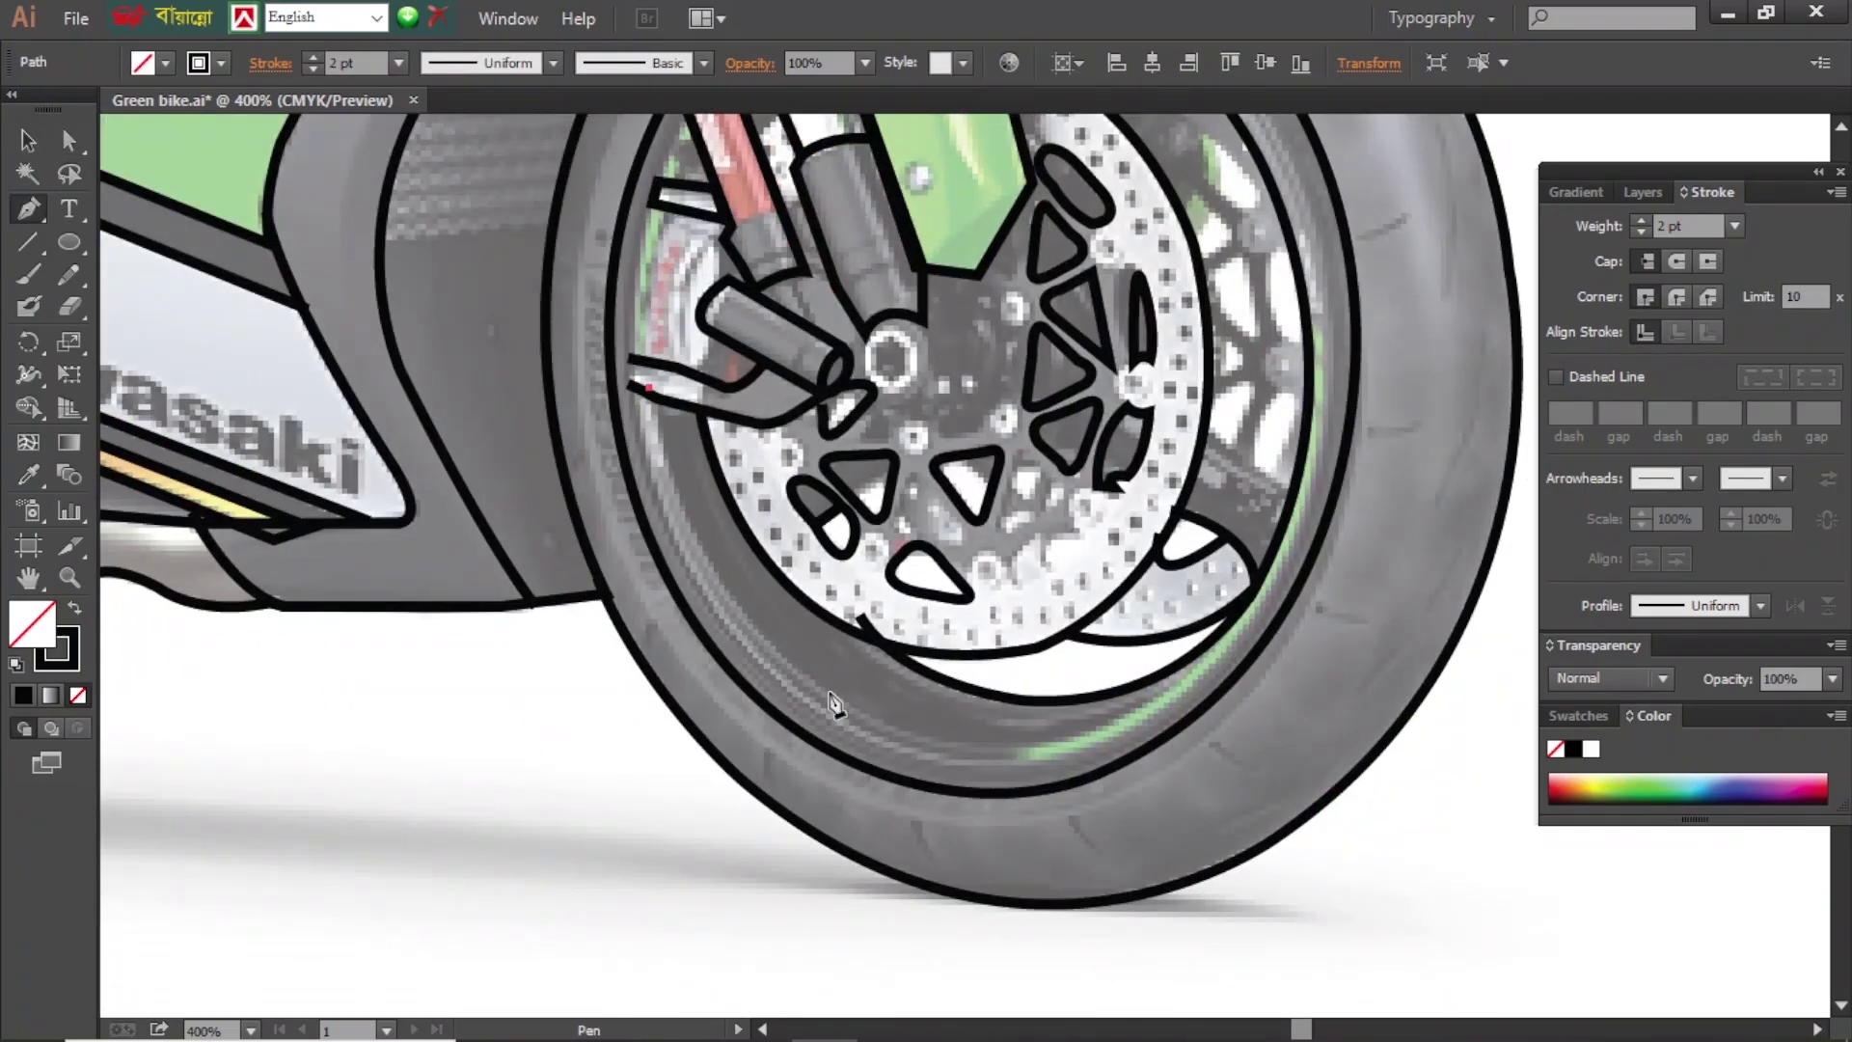
pyautogui.click(649, 386)
pyautogui.click(828, 694)
pyautogui.moveTo(1175, 683); pyautogui.dragTo(1365, 548)
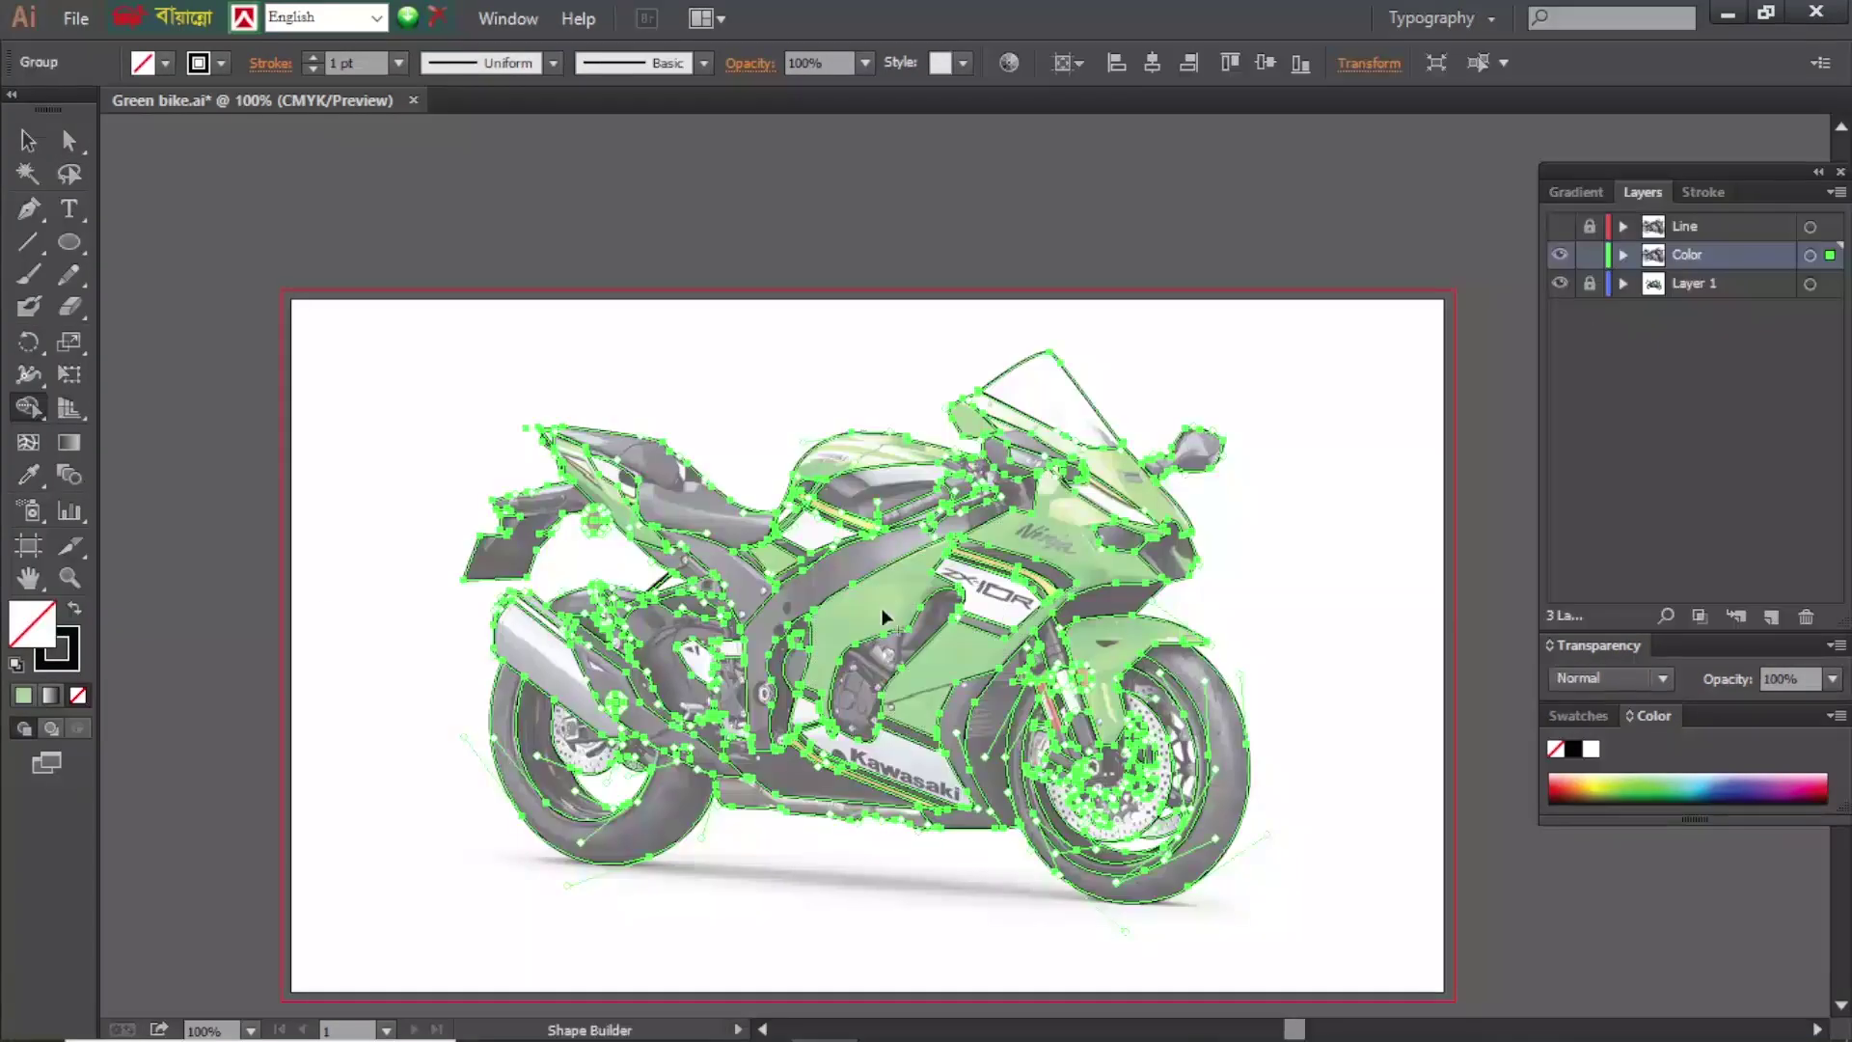
# - Turn off dimming on the photo layer and select all Color-layer artwork
pyautogui.doubleClick(1712, 292)
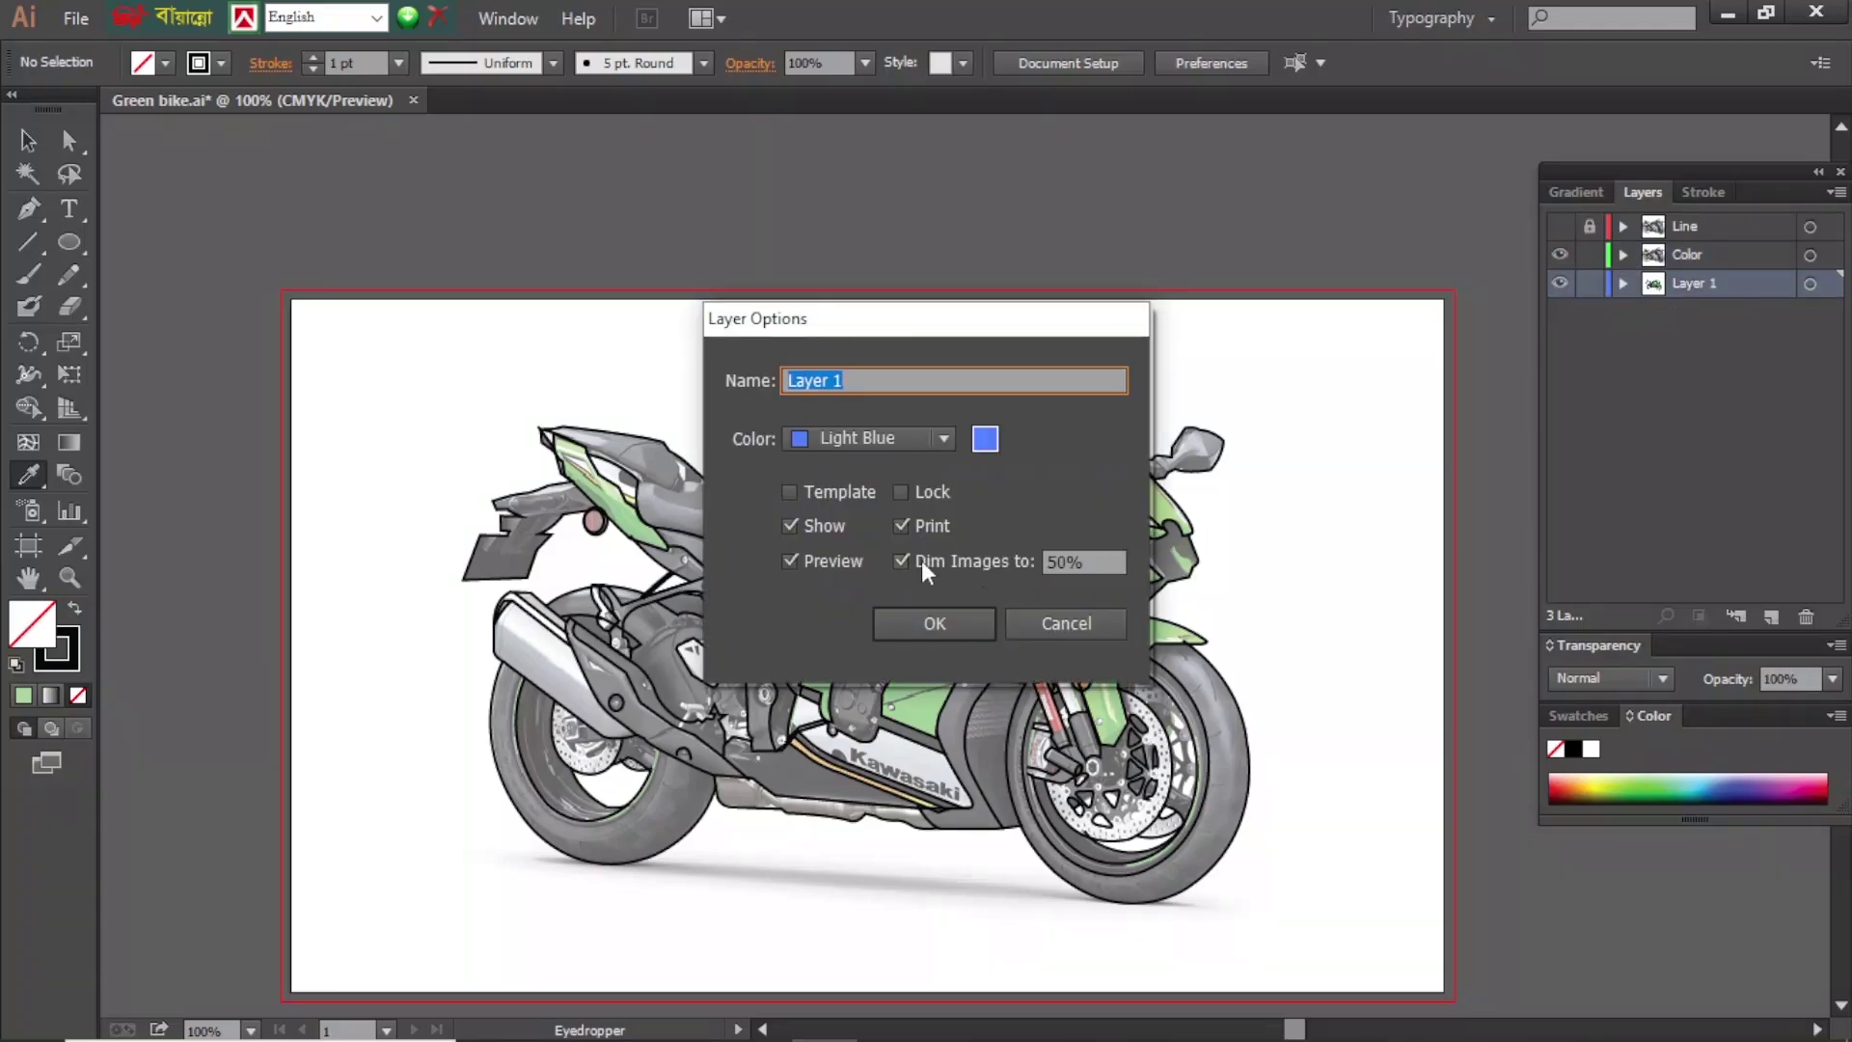
pyautogui.click(922, 559)
pyautogui.press('Return')
pyautogui.hotkey('ctrl', 'a')
pyautogui.click(29, 408)
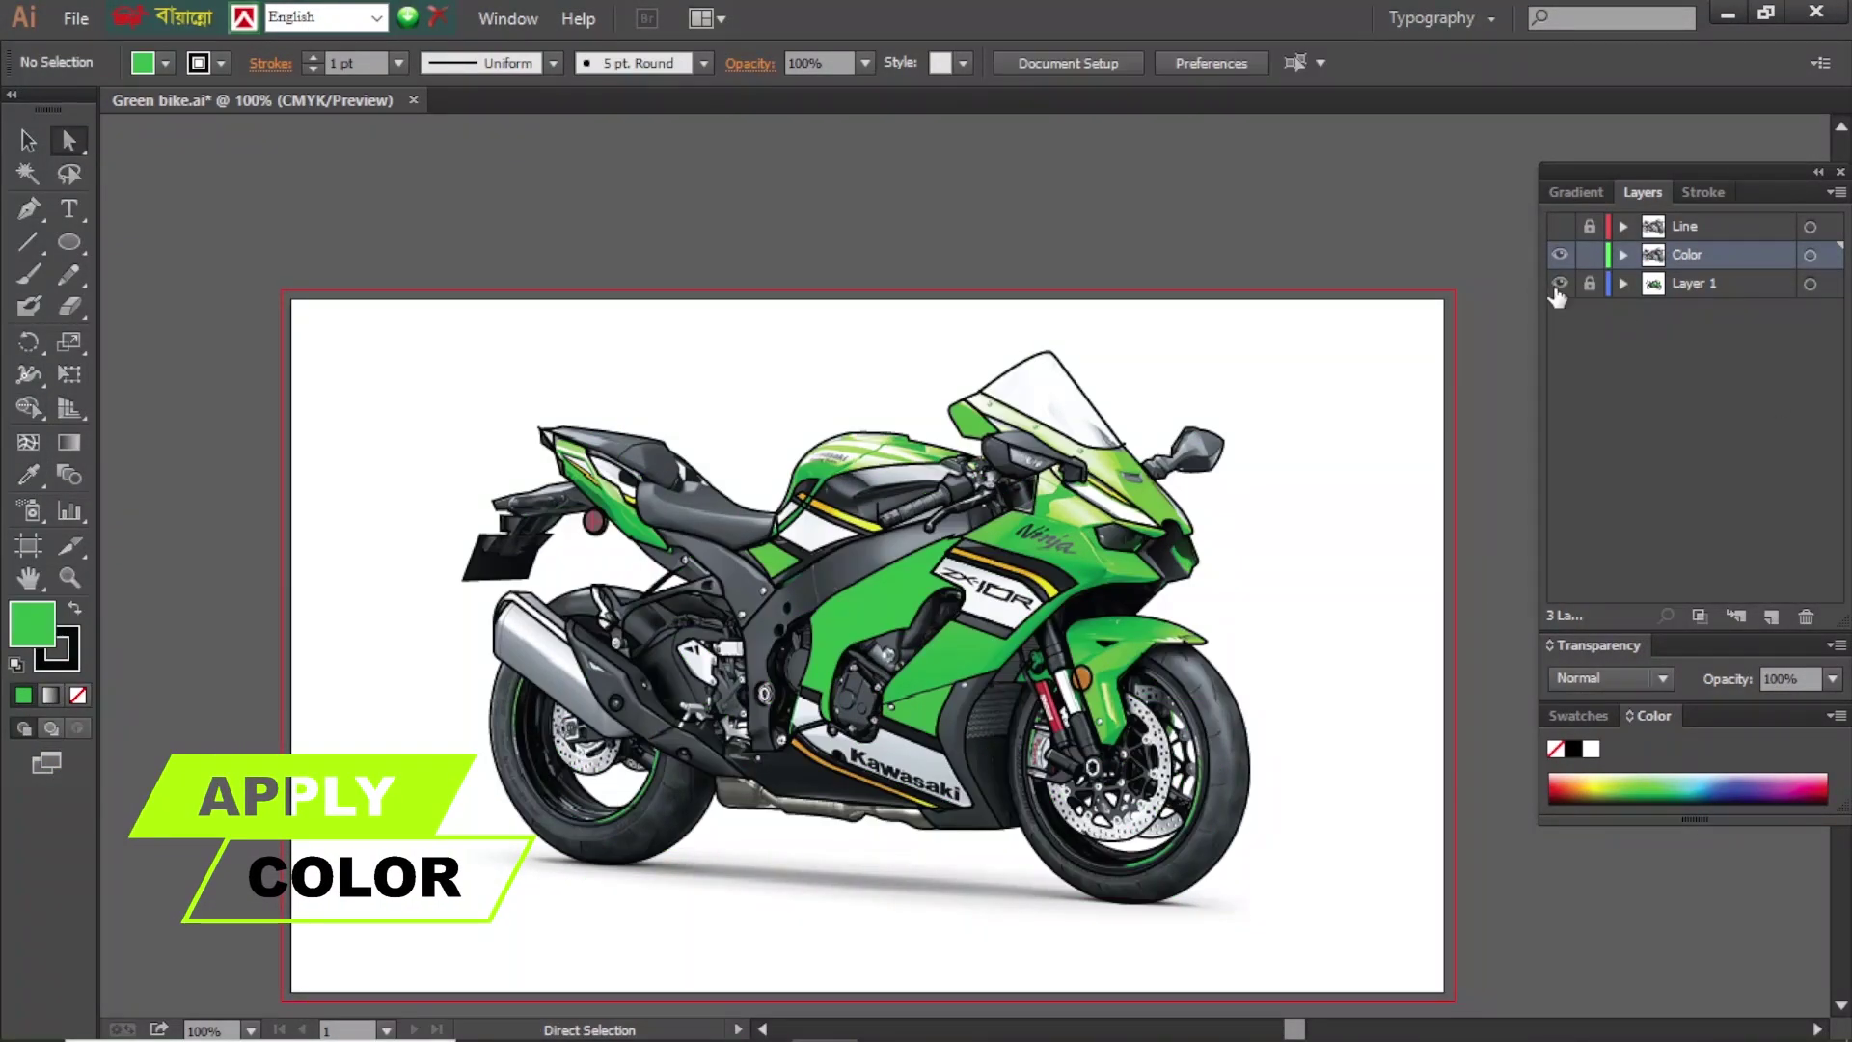
# - Fill the engine, handlebar area, headlight region and tail dark grey with Shape Builder
pyautogui.moveTo(393, 339); pyautogui.dragTo(929, 753)
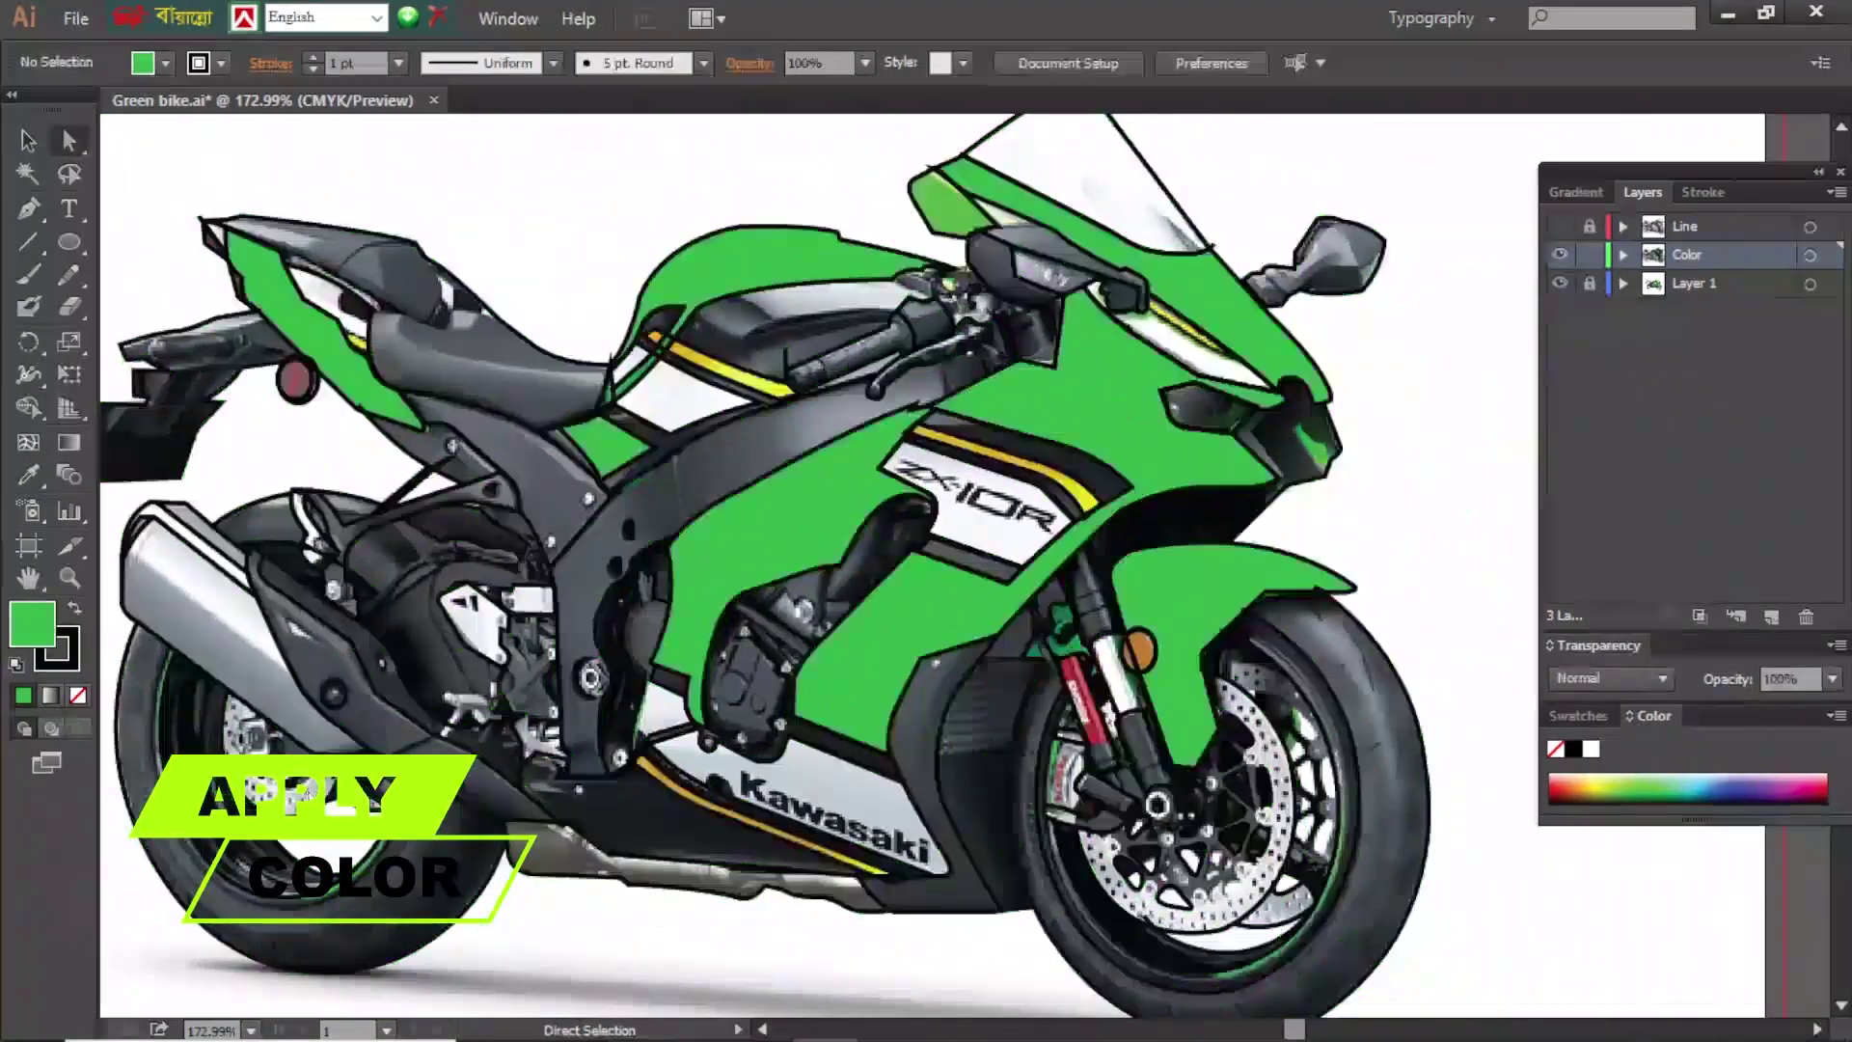
pyautogui.hotkey('ctrl', 'a')
pyautogui.click(28, 406)
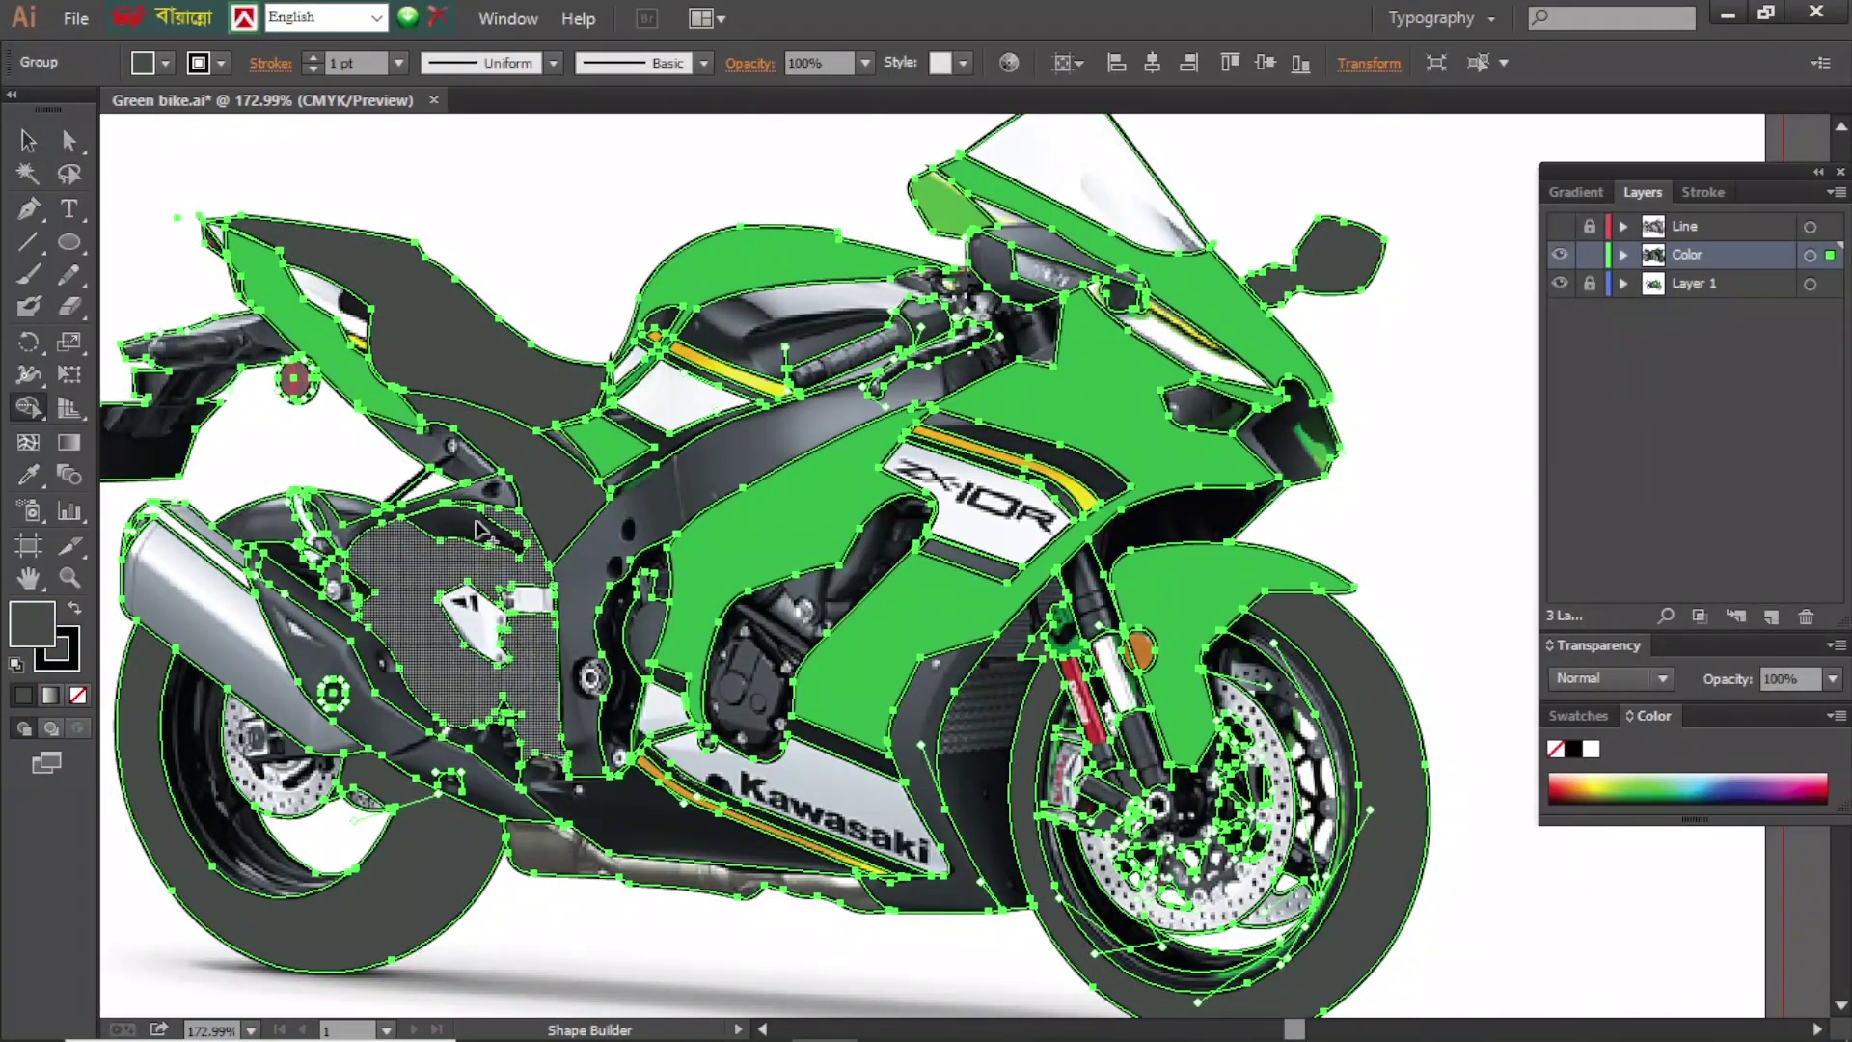
pyautogui.click(453, 637)
pyautogui.click(1013, 265)
pyautogui.click(1225, 425)
pyautogui.click(174, 386)
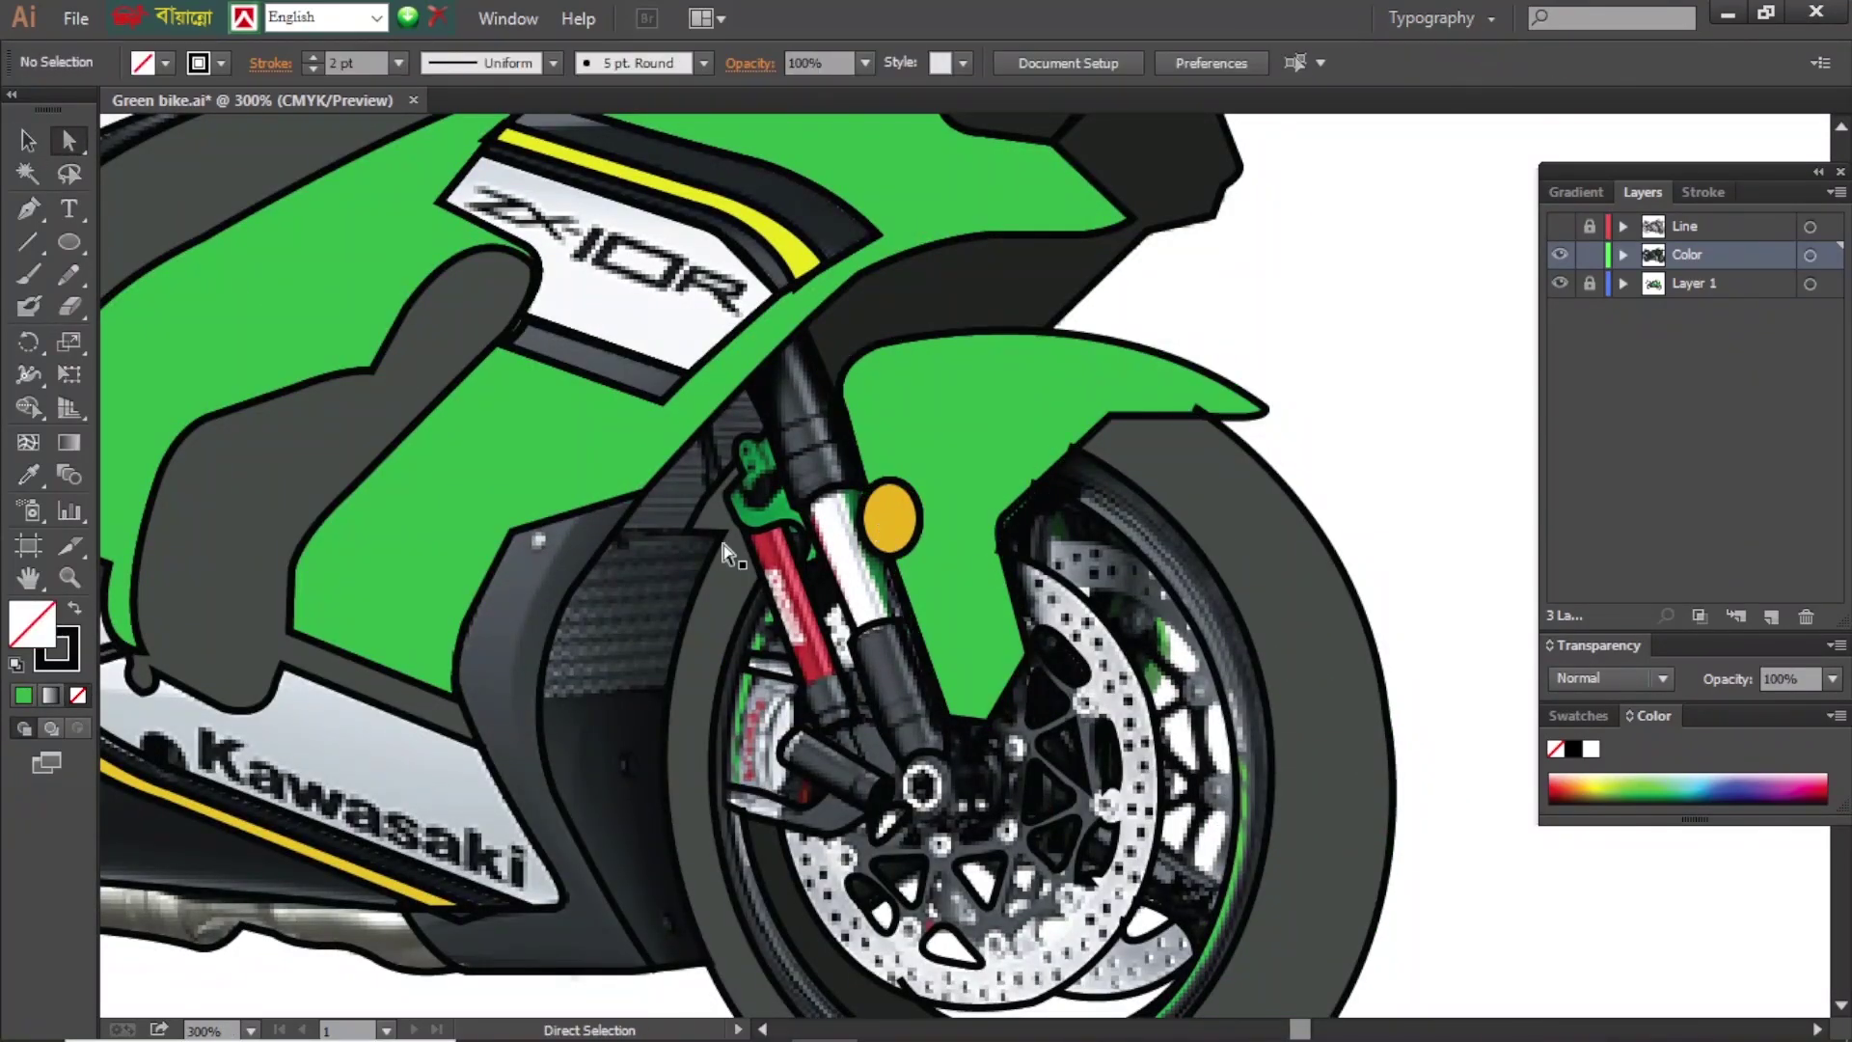
# - Fill the fork tube red, and the fork section and ZX-10R panel white
pyautogui.hotkey('ctrl', 'a')
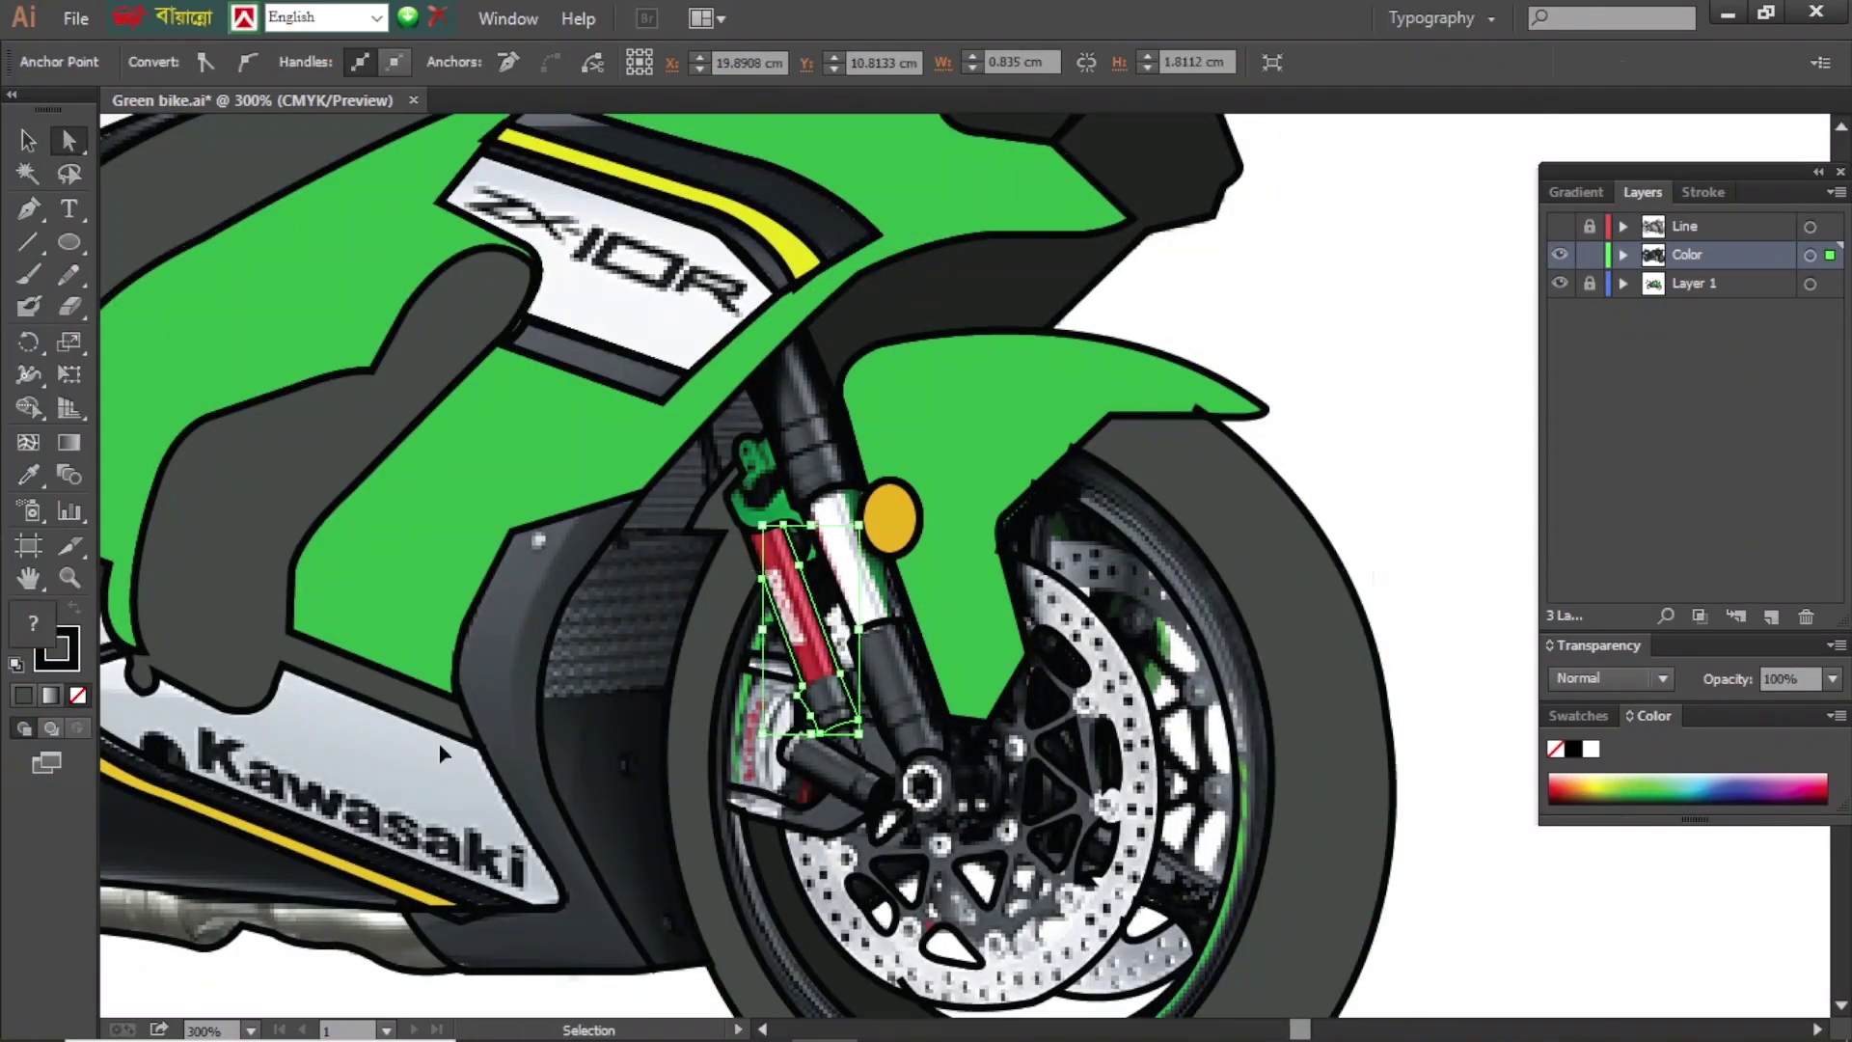
pyautogui.click(28, 406)
pyautogui.click(801, 627)
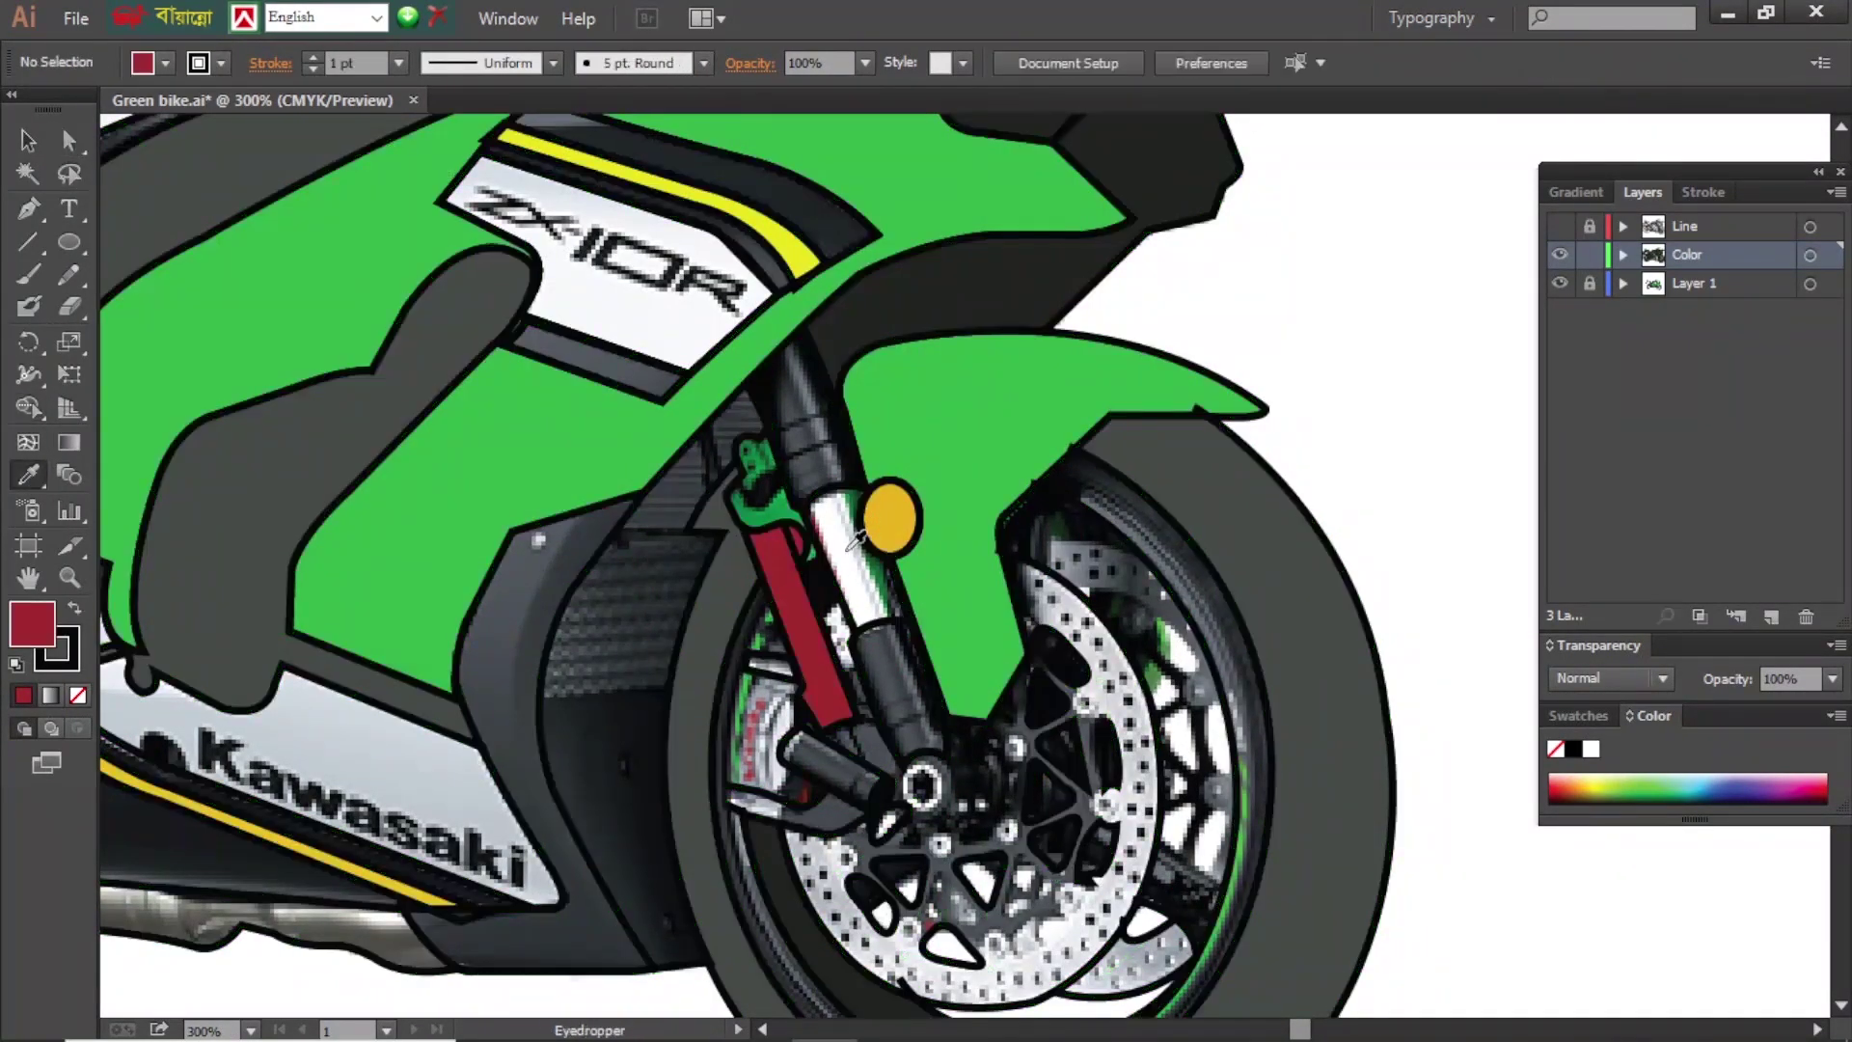
pyautogui.click(858, 559)
pyautogui.click(644, 322)
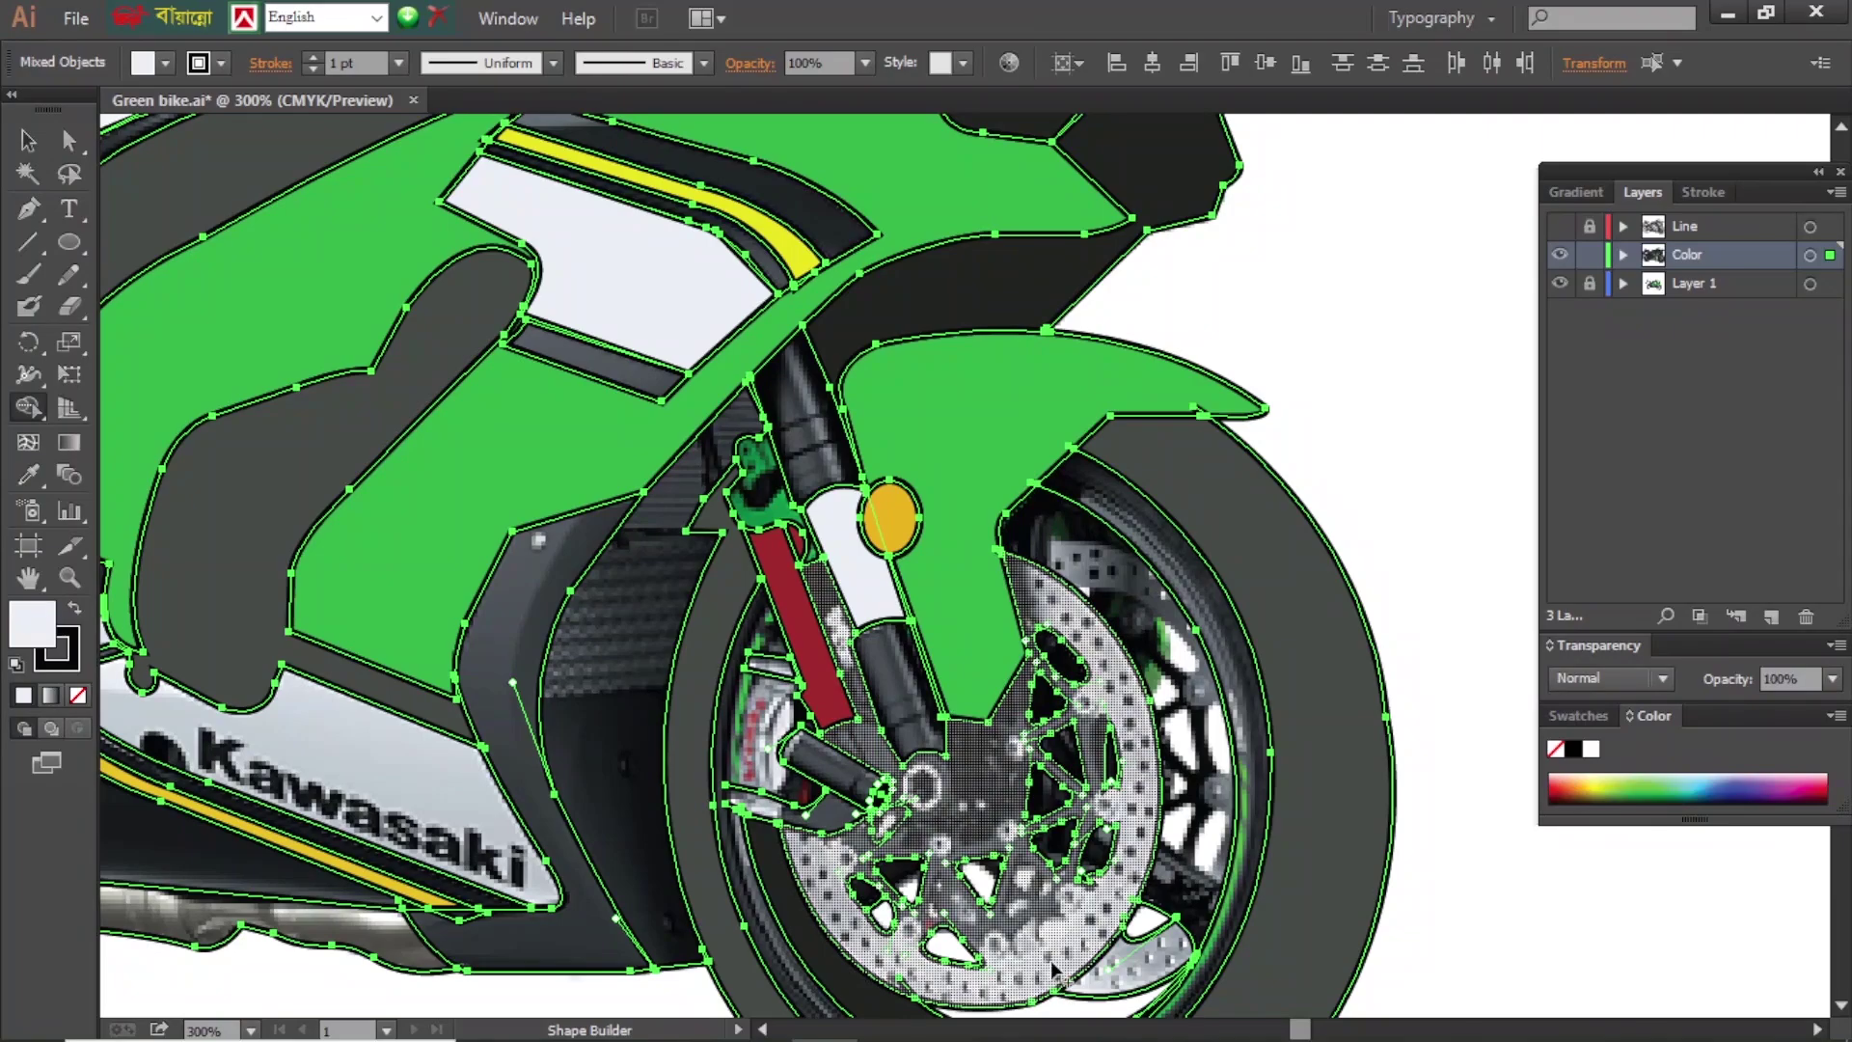
pyautogui.hscroll(-5, 675, 772)
pyautogui.scroll(-2, 612, 760)
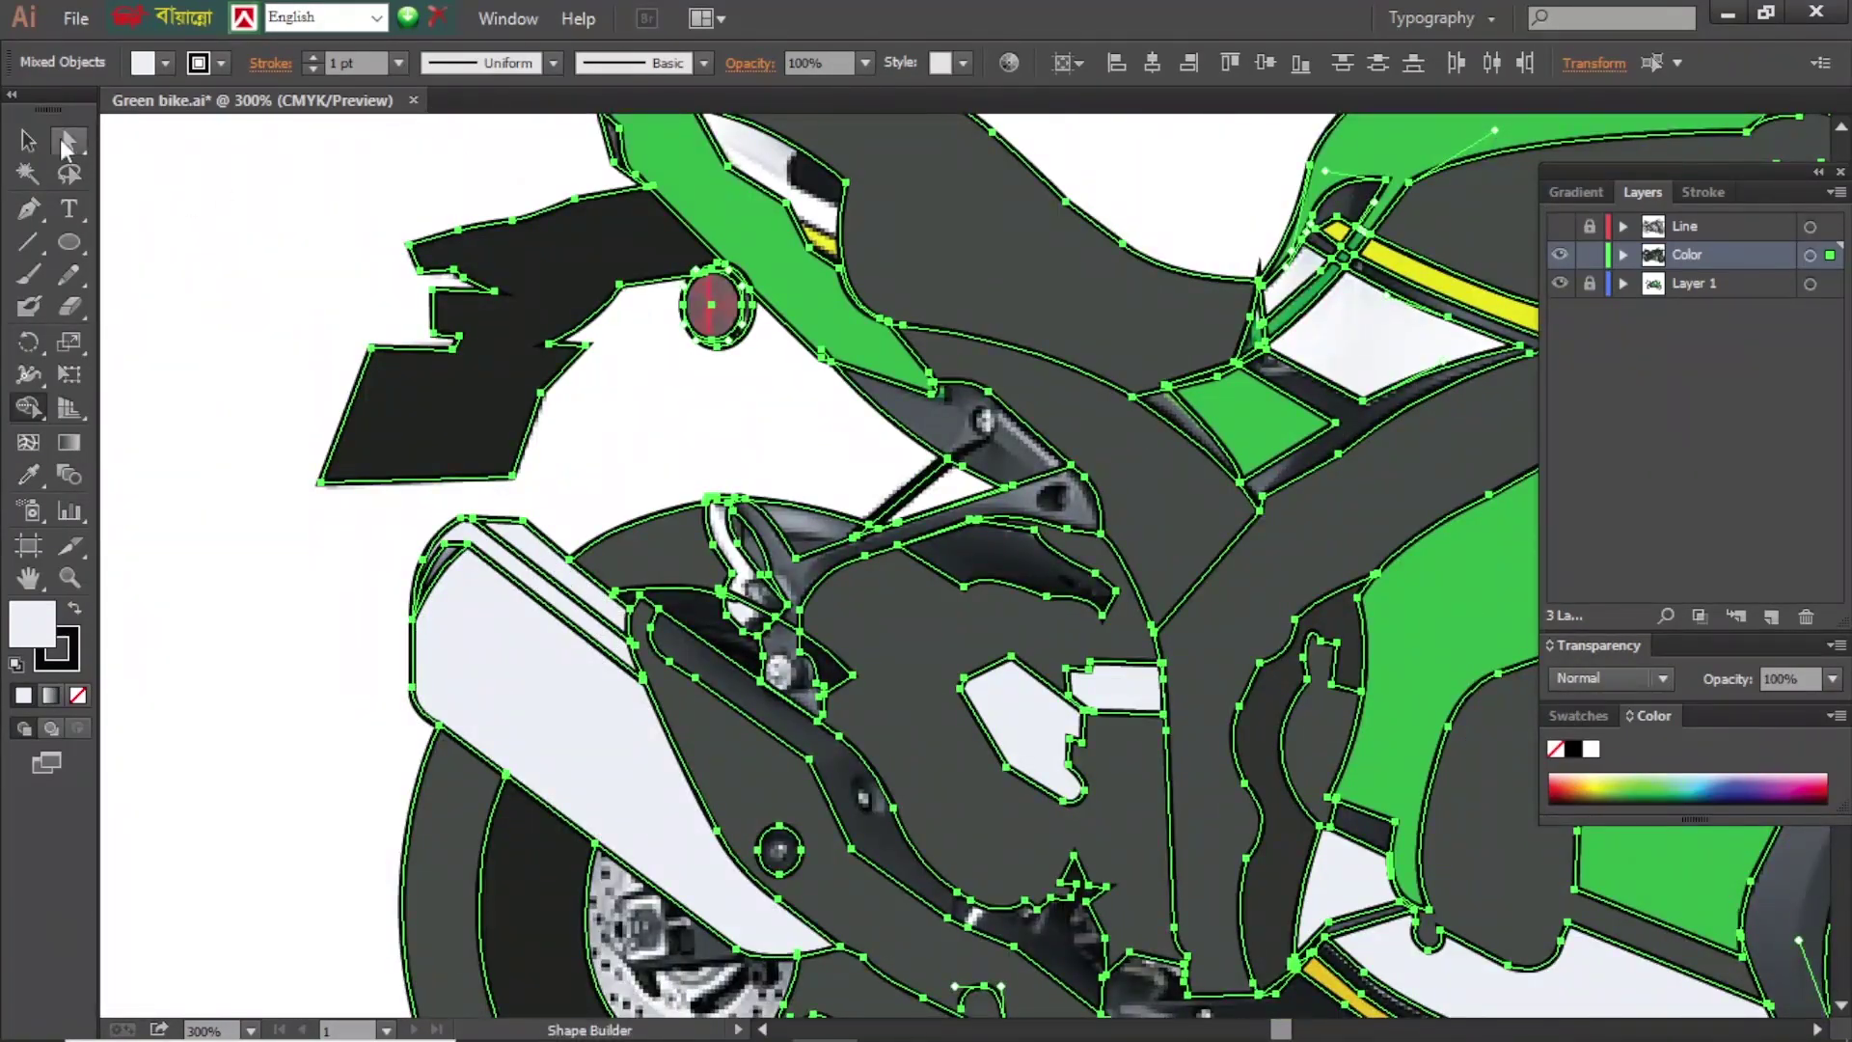
pyautogui.click(65, 144)
# - Trace a short path on the brake lever, checking it in Outline and Preview
pyautogui.hotkey('ctrl', 'y')
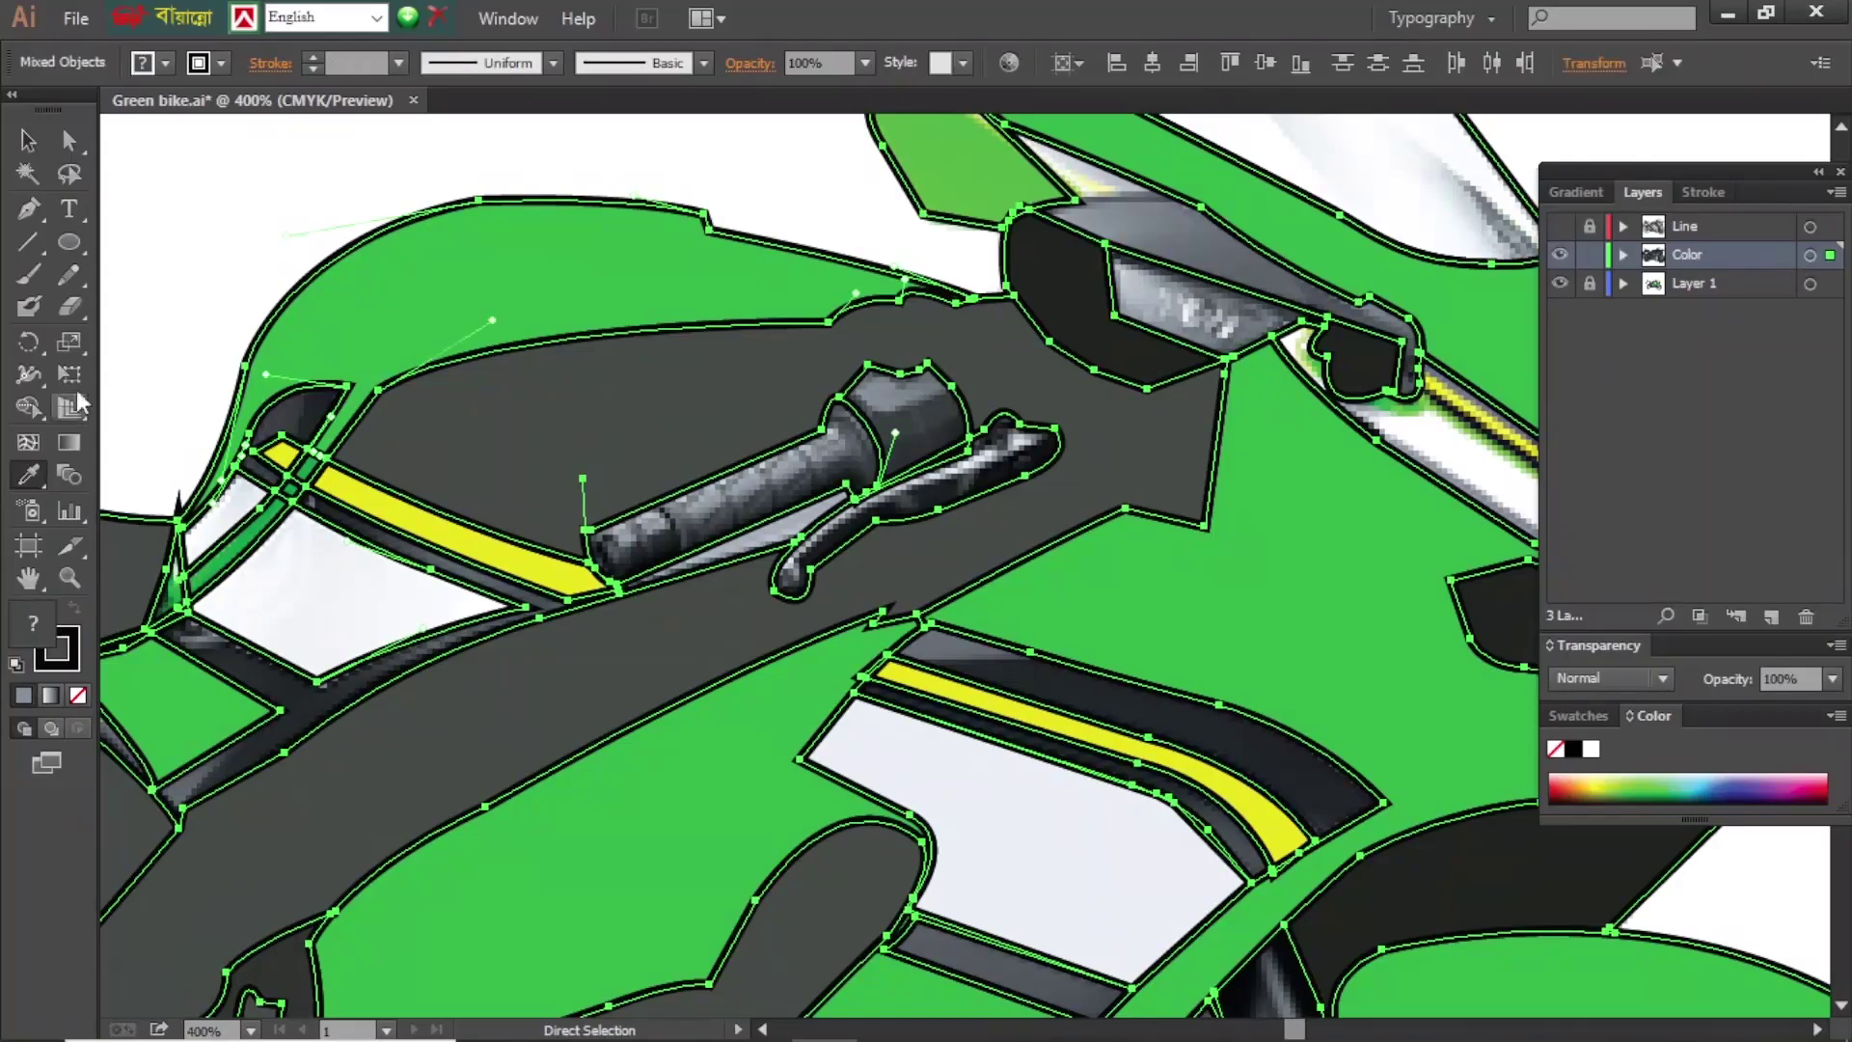
pyautogui.hotkey('ctrl', 'y')
pyautogui.press('p')
pyautogui.click(913, 403)
pyautogui.click(953, 386)
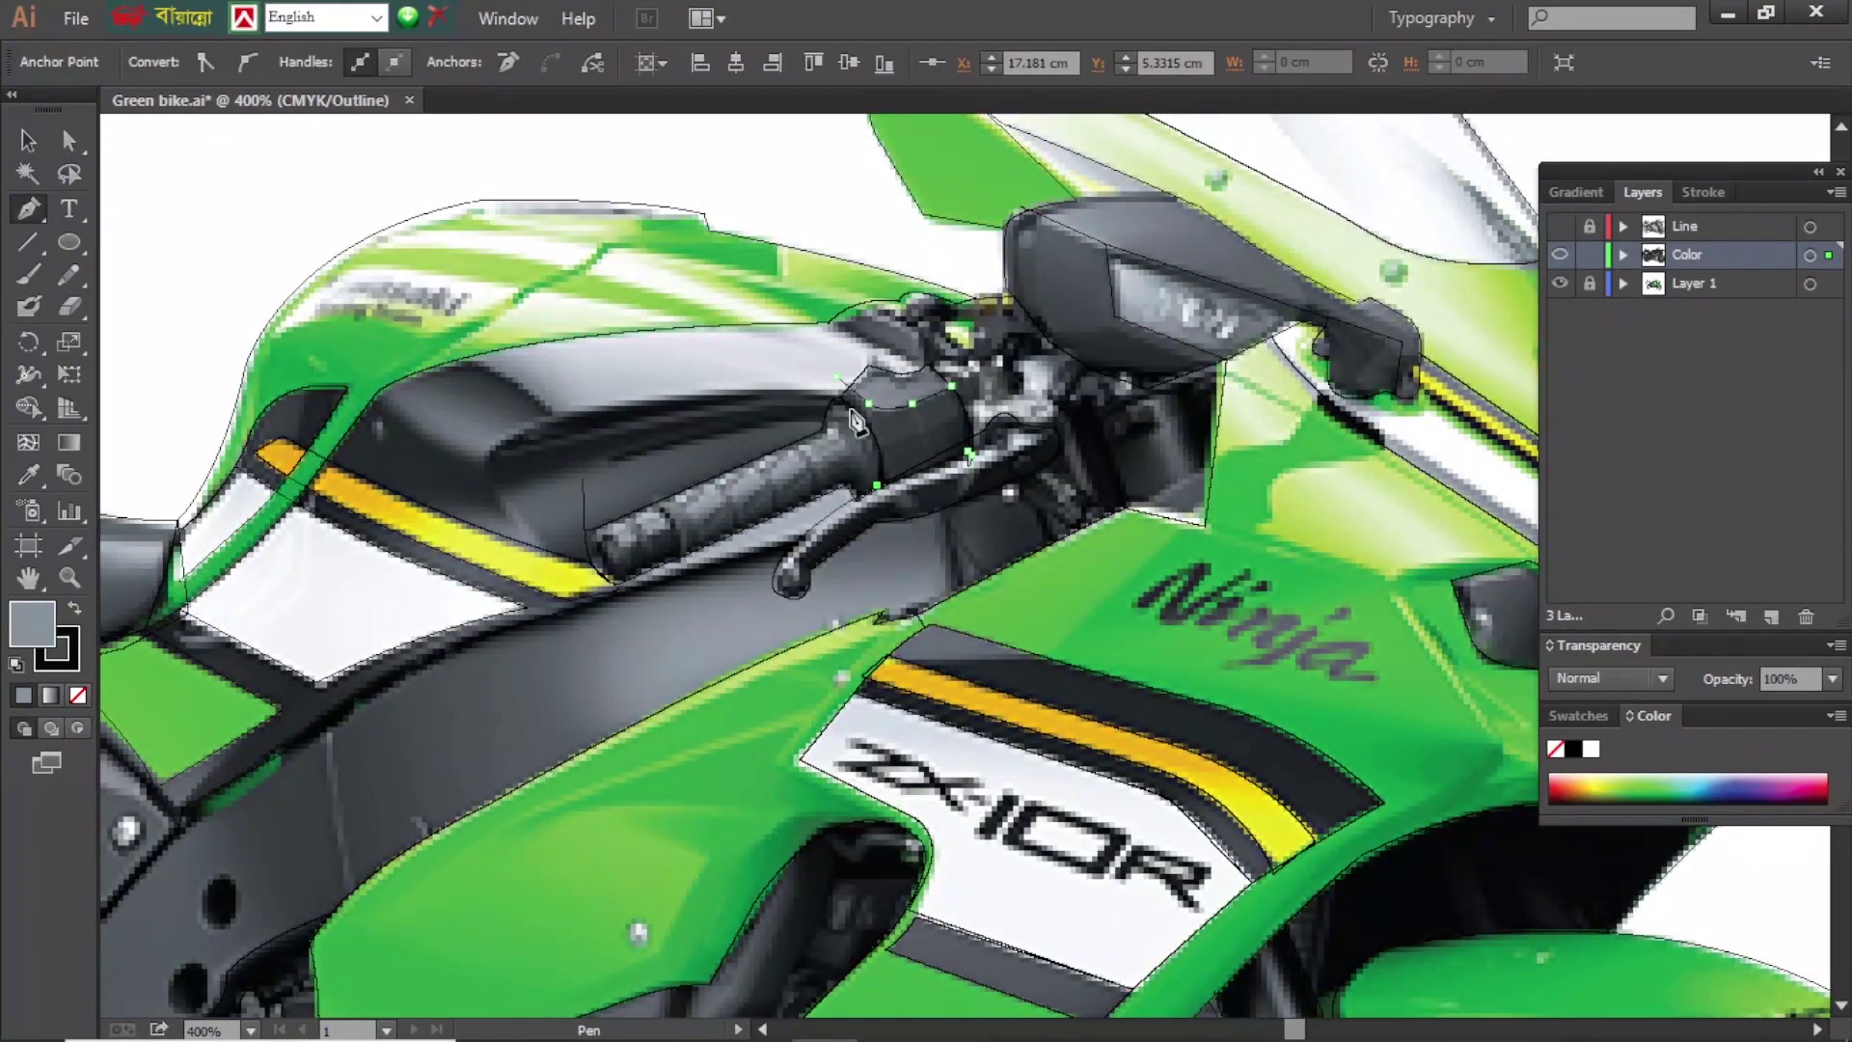
pyautogui.hotkey('ctrl', 'y')
pyautogui.hotkey('ctrl', 'shift', 'a')
pyautogui.hotkey('ctrl', 'y')
pyautogui.hotkey('ctrl', 'y')
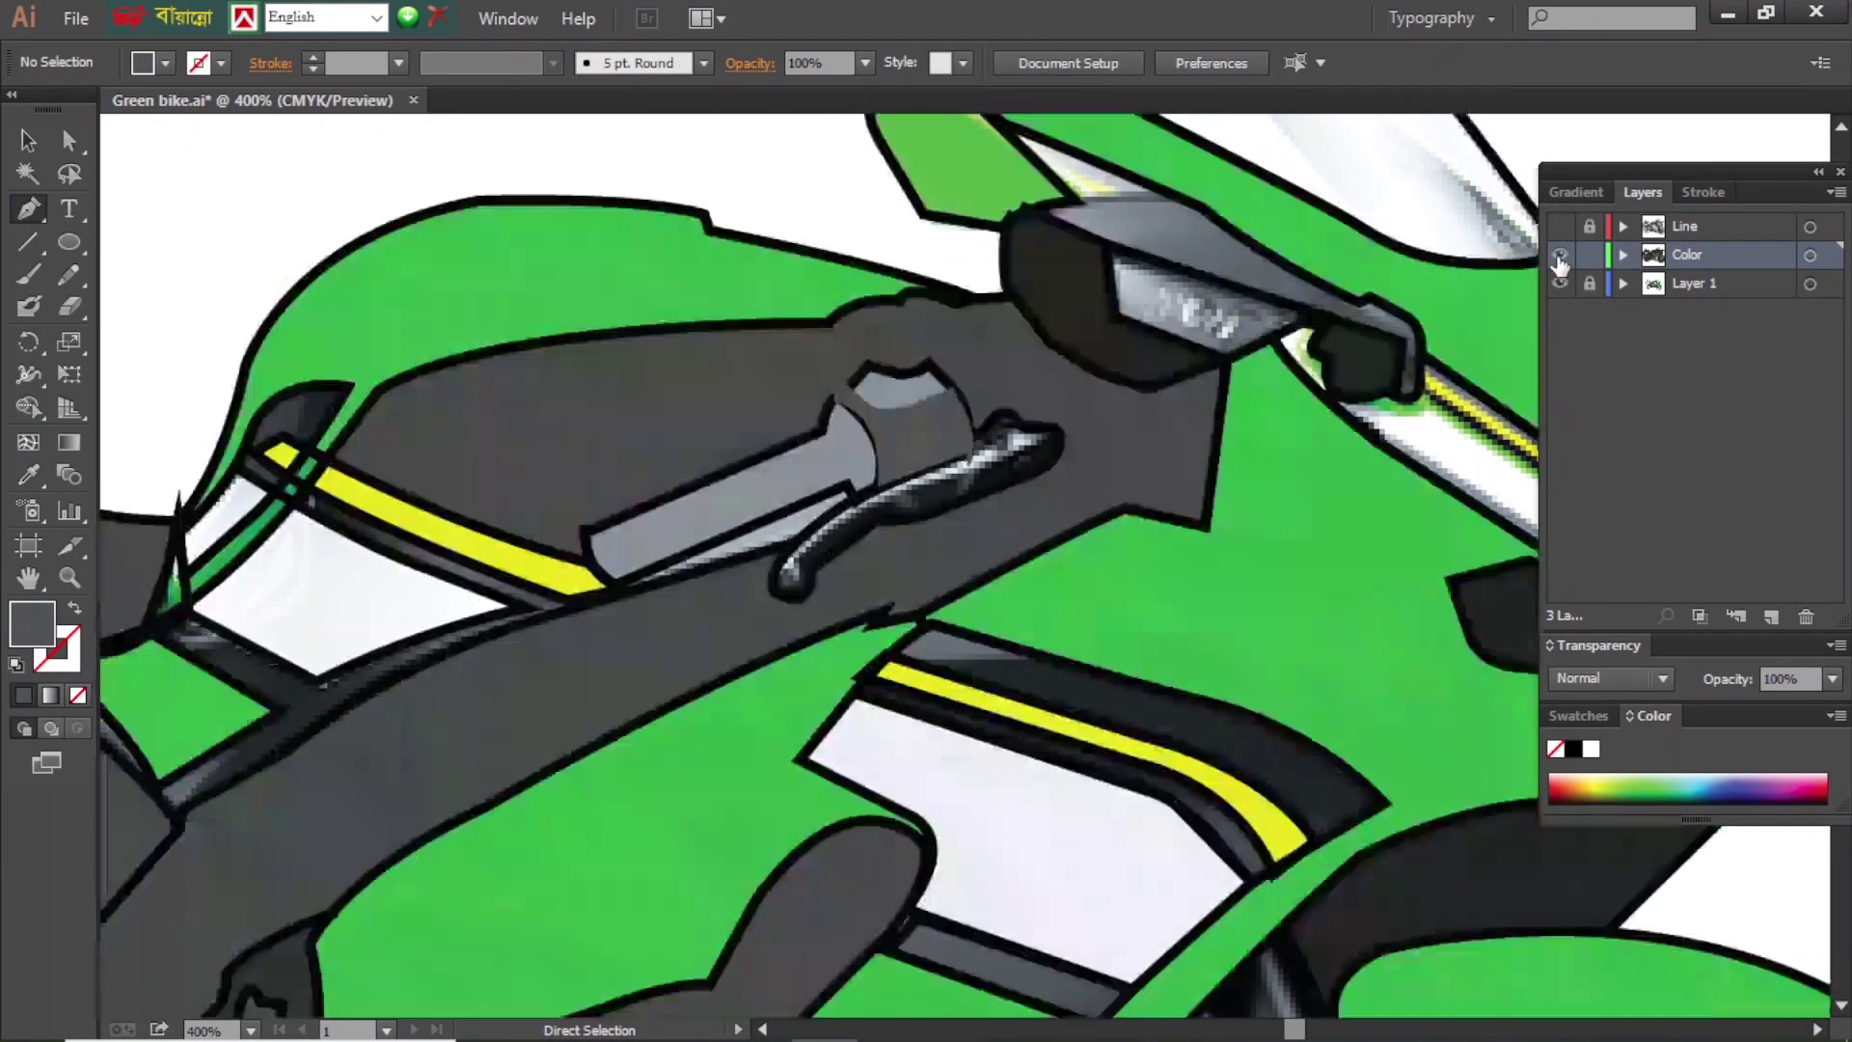
pyautogui.hotkey('ctrl', 'y')
# - Outline the handlebar grip with a curved path and select the large dark body shape
pyautogui.click(641, 540)
pyautogui.moveTo(662, 542); pyautogui.dragTo(684, 510)
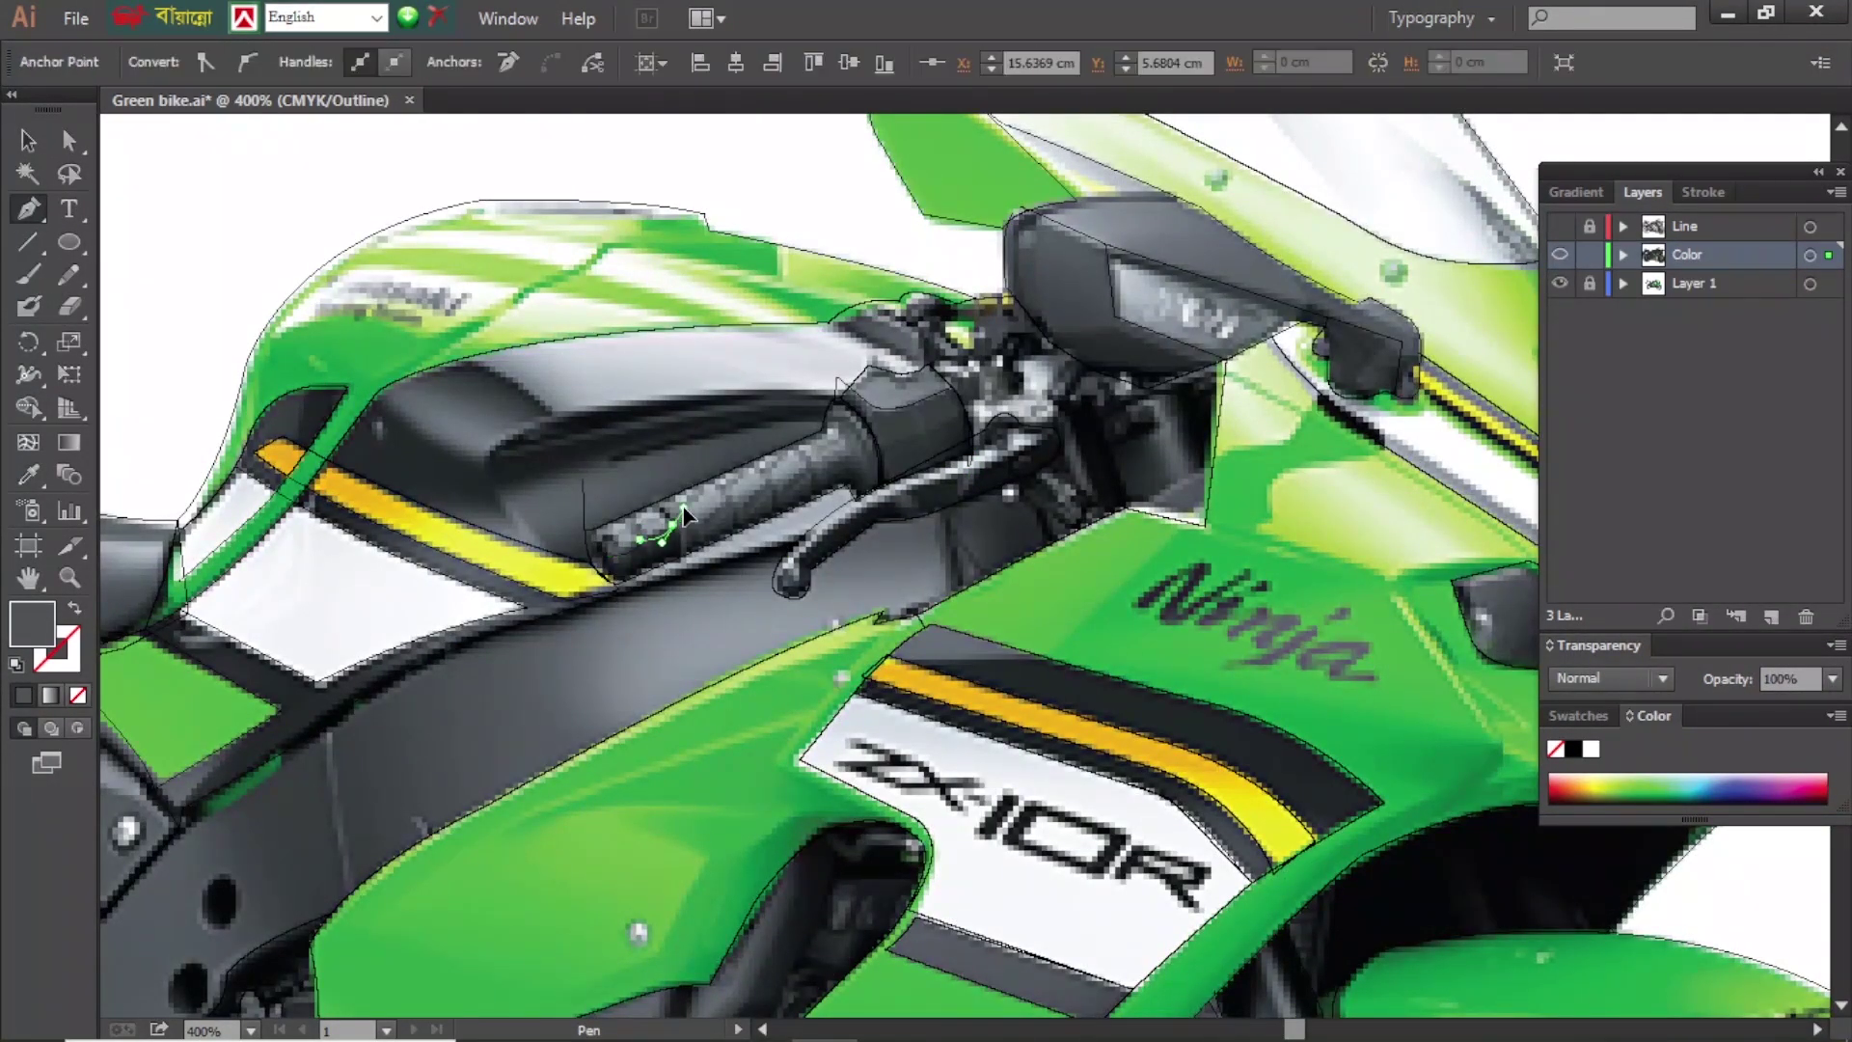
pyautogui.click(582, 537)
pyautogui.hotkey('ctrl', 'y')
pyautogui.click(29, 407)
pyautogui.hotkey('ctrl', 'shift', 'a')
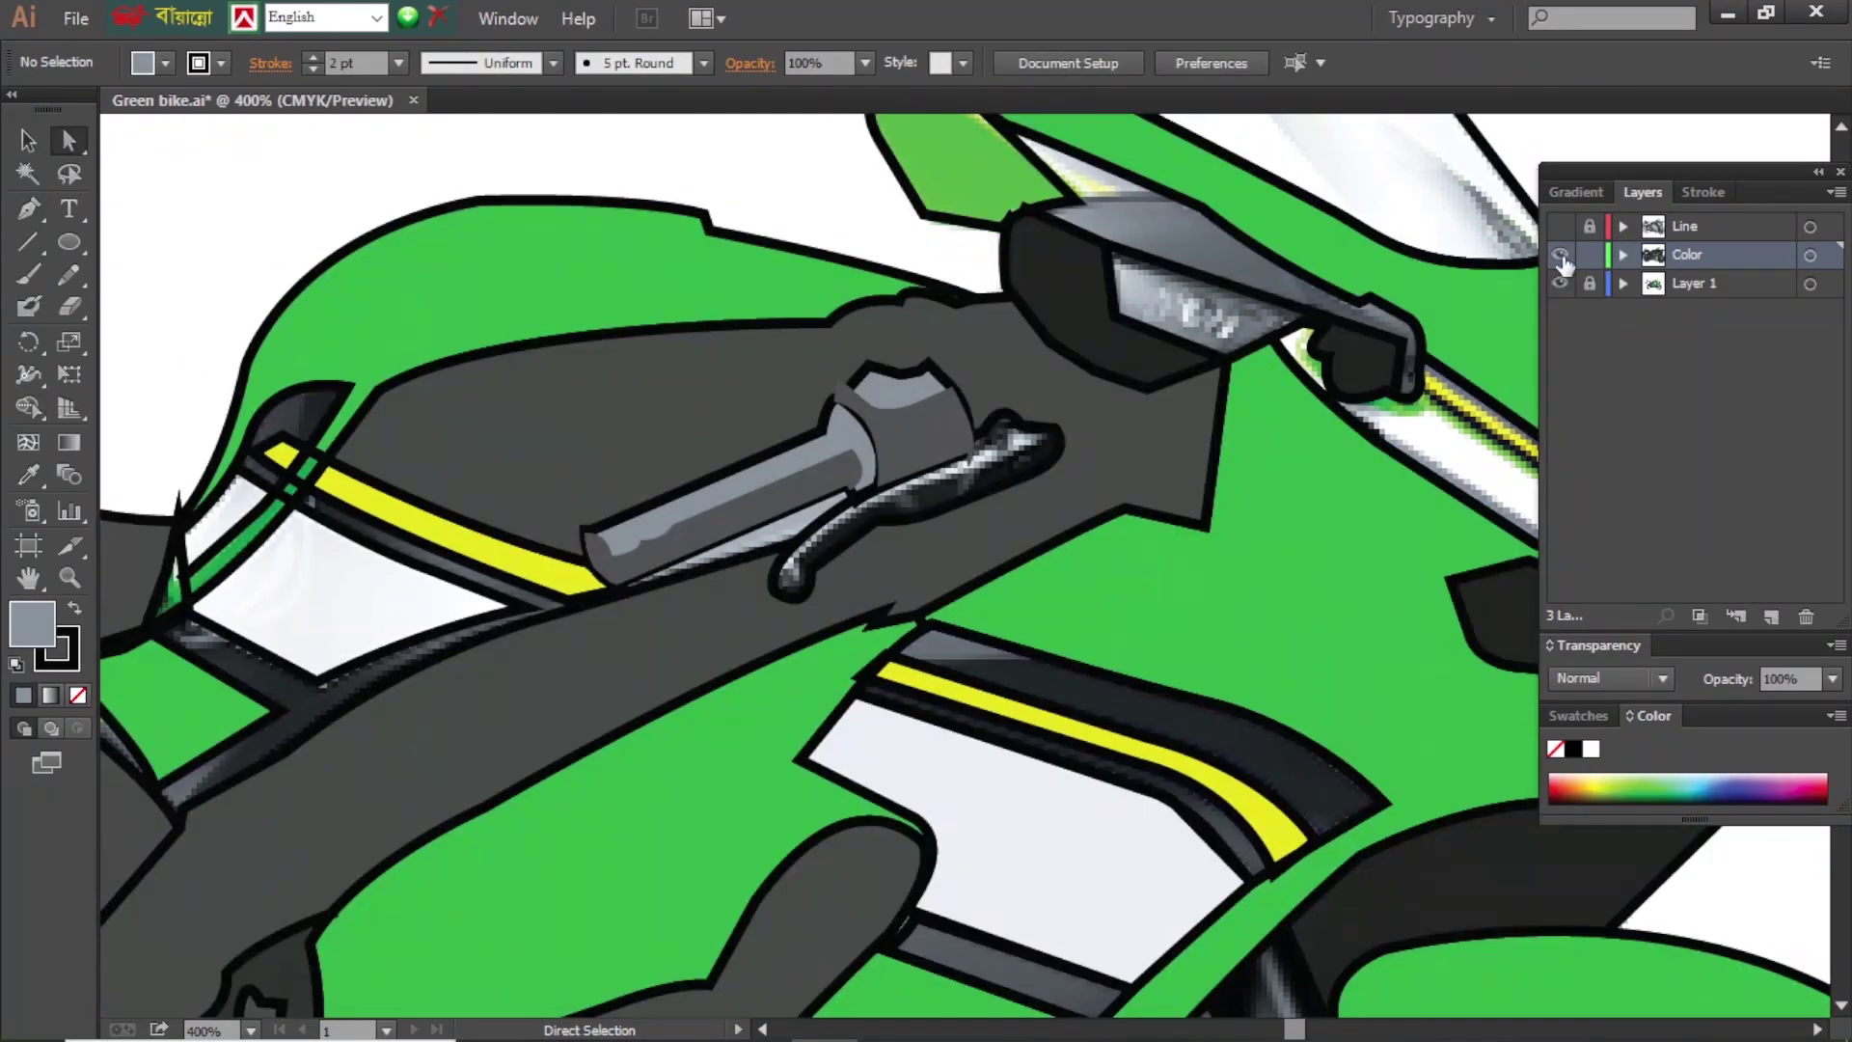
pyautogui.keyDown('ctrl'); pyautogui.click(822, 551); pyautogui.keyUp('ctrl')
# - Draw a curved shading shape along the tank cover edge in Outline mode
pyautogui.hotkey('ctrl', 'shift', 'a')
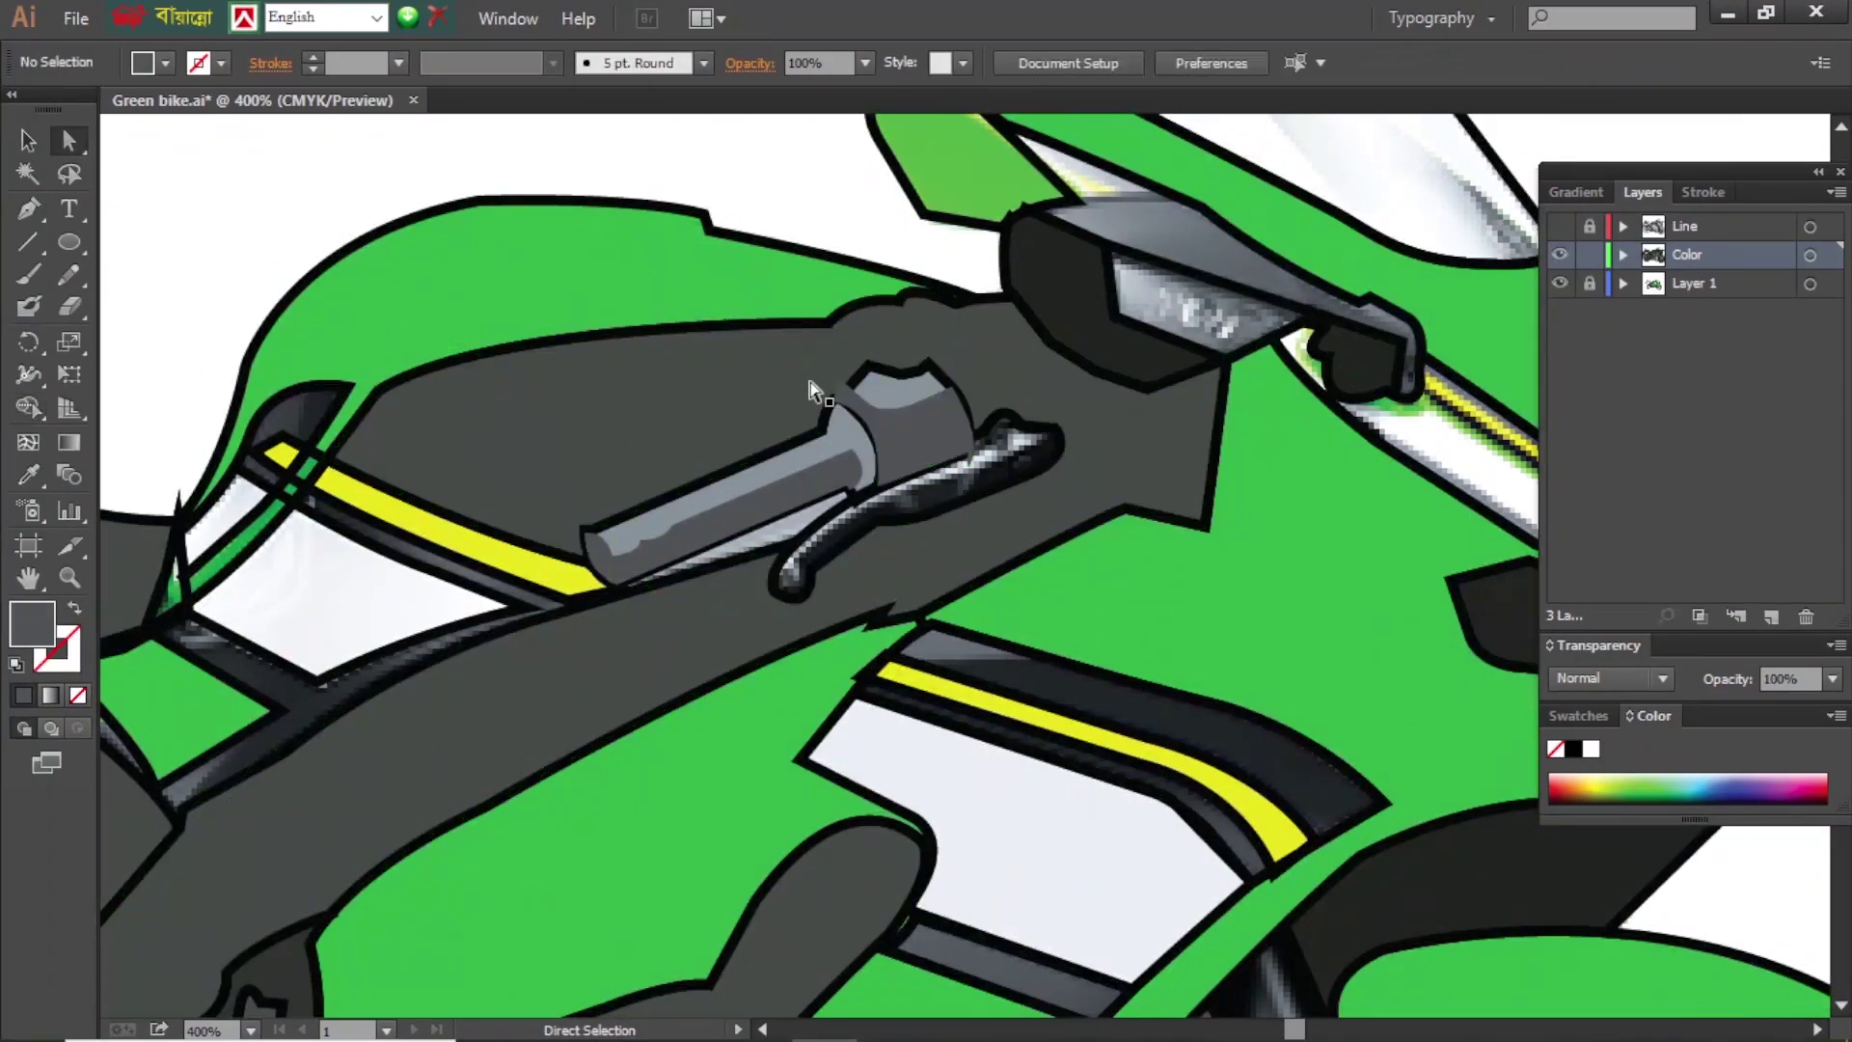
pyautogui.hotkey('ctrl', 'y')
pyautogui.press('p')
pyautogui.click(588, 577)
pyautogui.moveTo(665, 518); pyautogui.dragTo(755, 499)
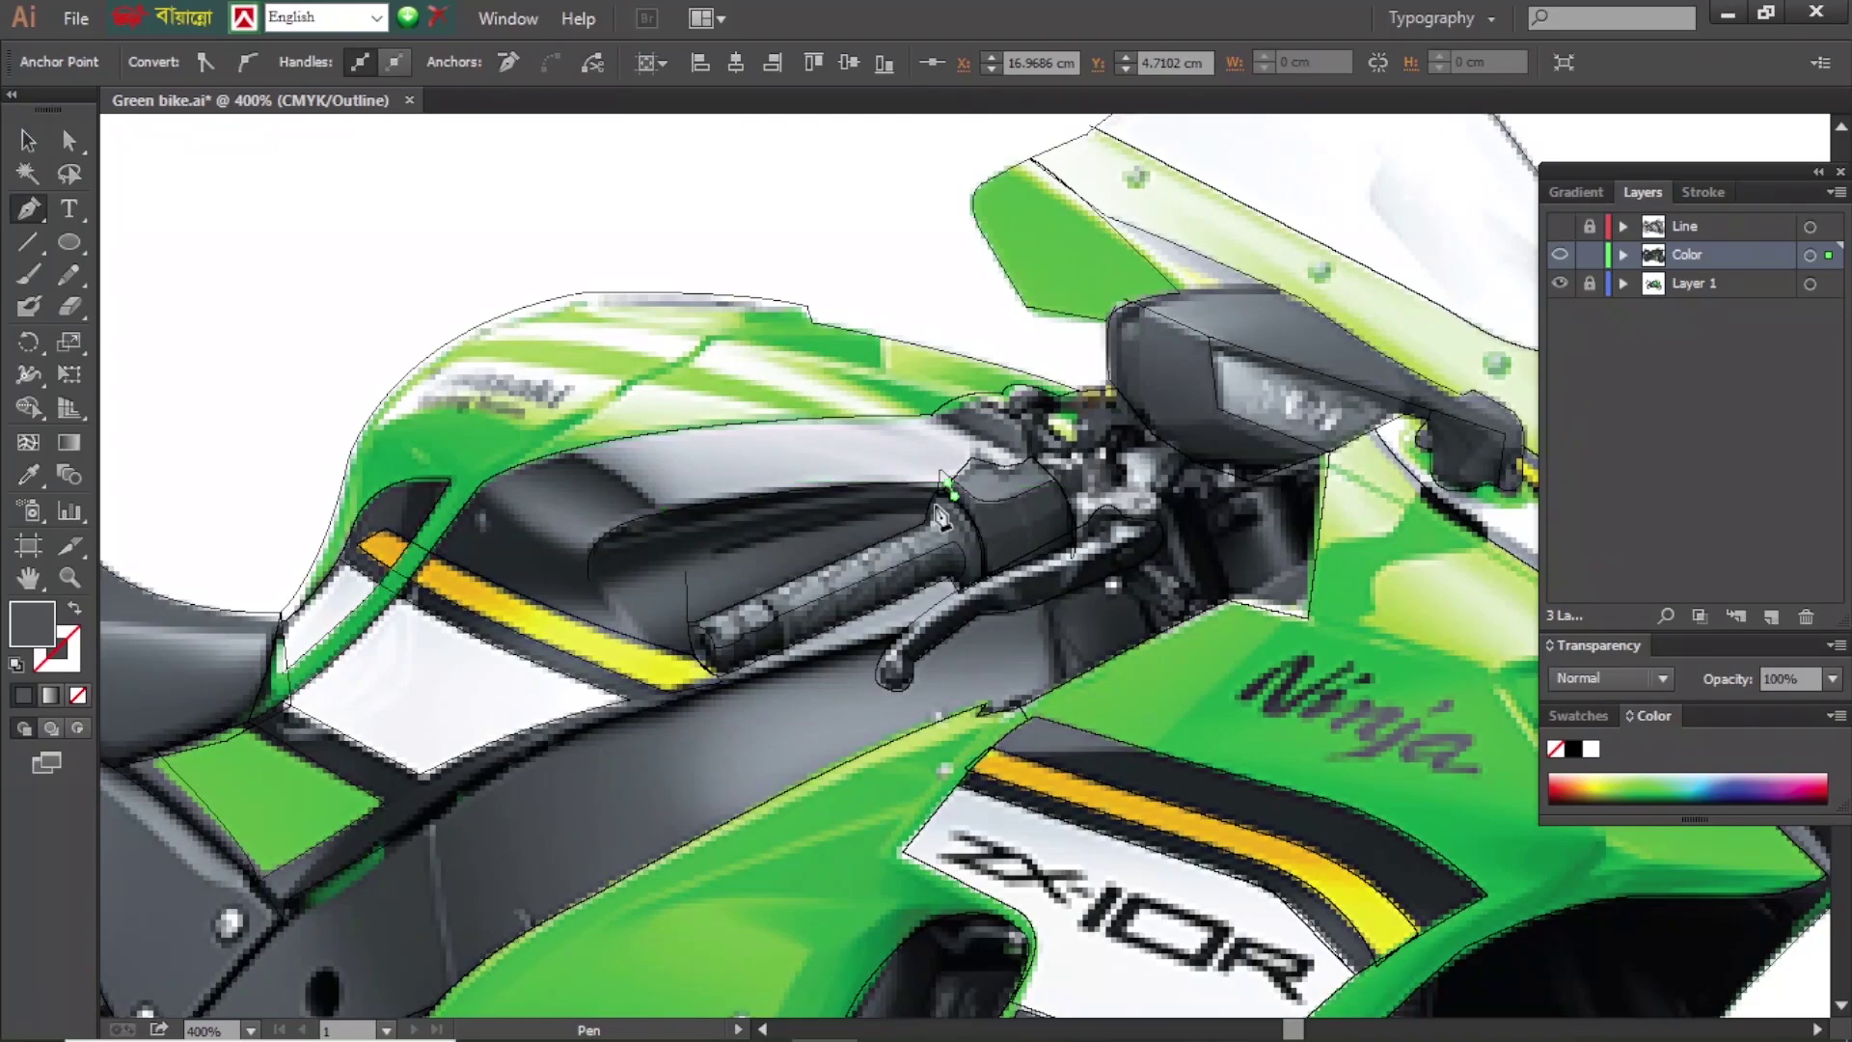
pyautogui.click(571, 447)
pyautogui.click(588, 576)
pyautogui.keyDown('ctrl'); pyautogui.click(666, 512); pyautogui.keyUp('ctrl')
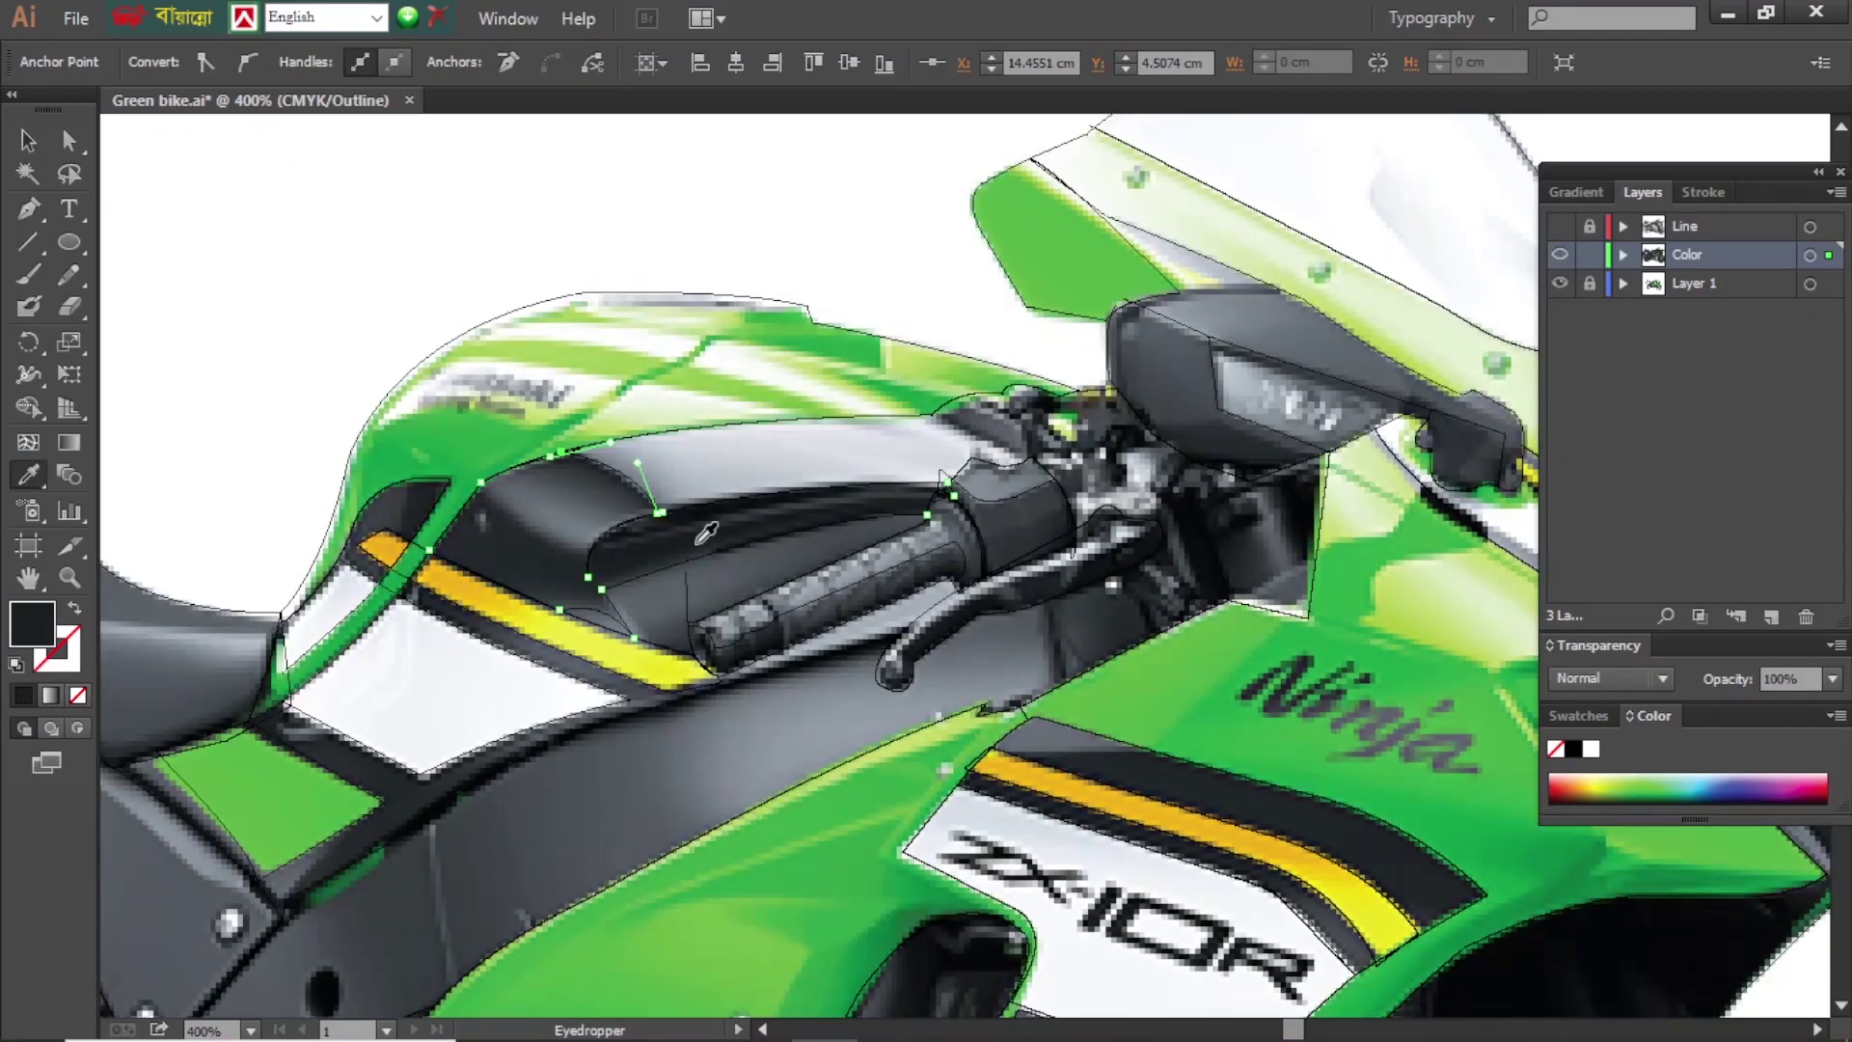
# - Select the overlapping tank cover shapes and merge them with Shape Builder
pyautogui.press('a')
pyautogui.hotkey('ctrl', 'shift', 'a')
pyautogui.keyDown('ctrl'); pyautogui.click(522, 459); pyautogui.keyUp('ctrl')
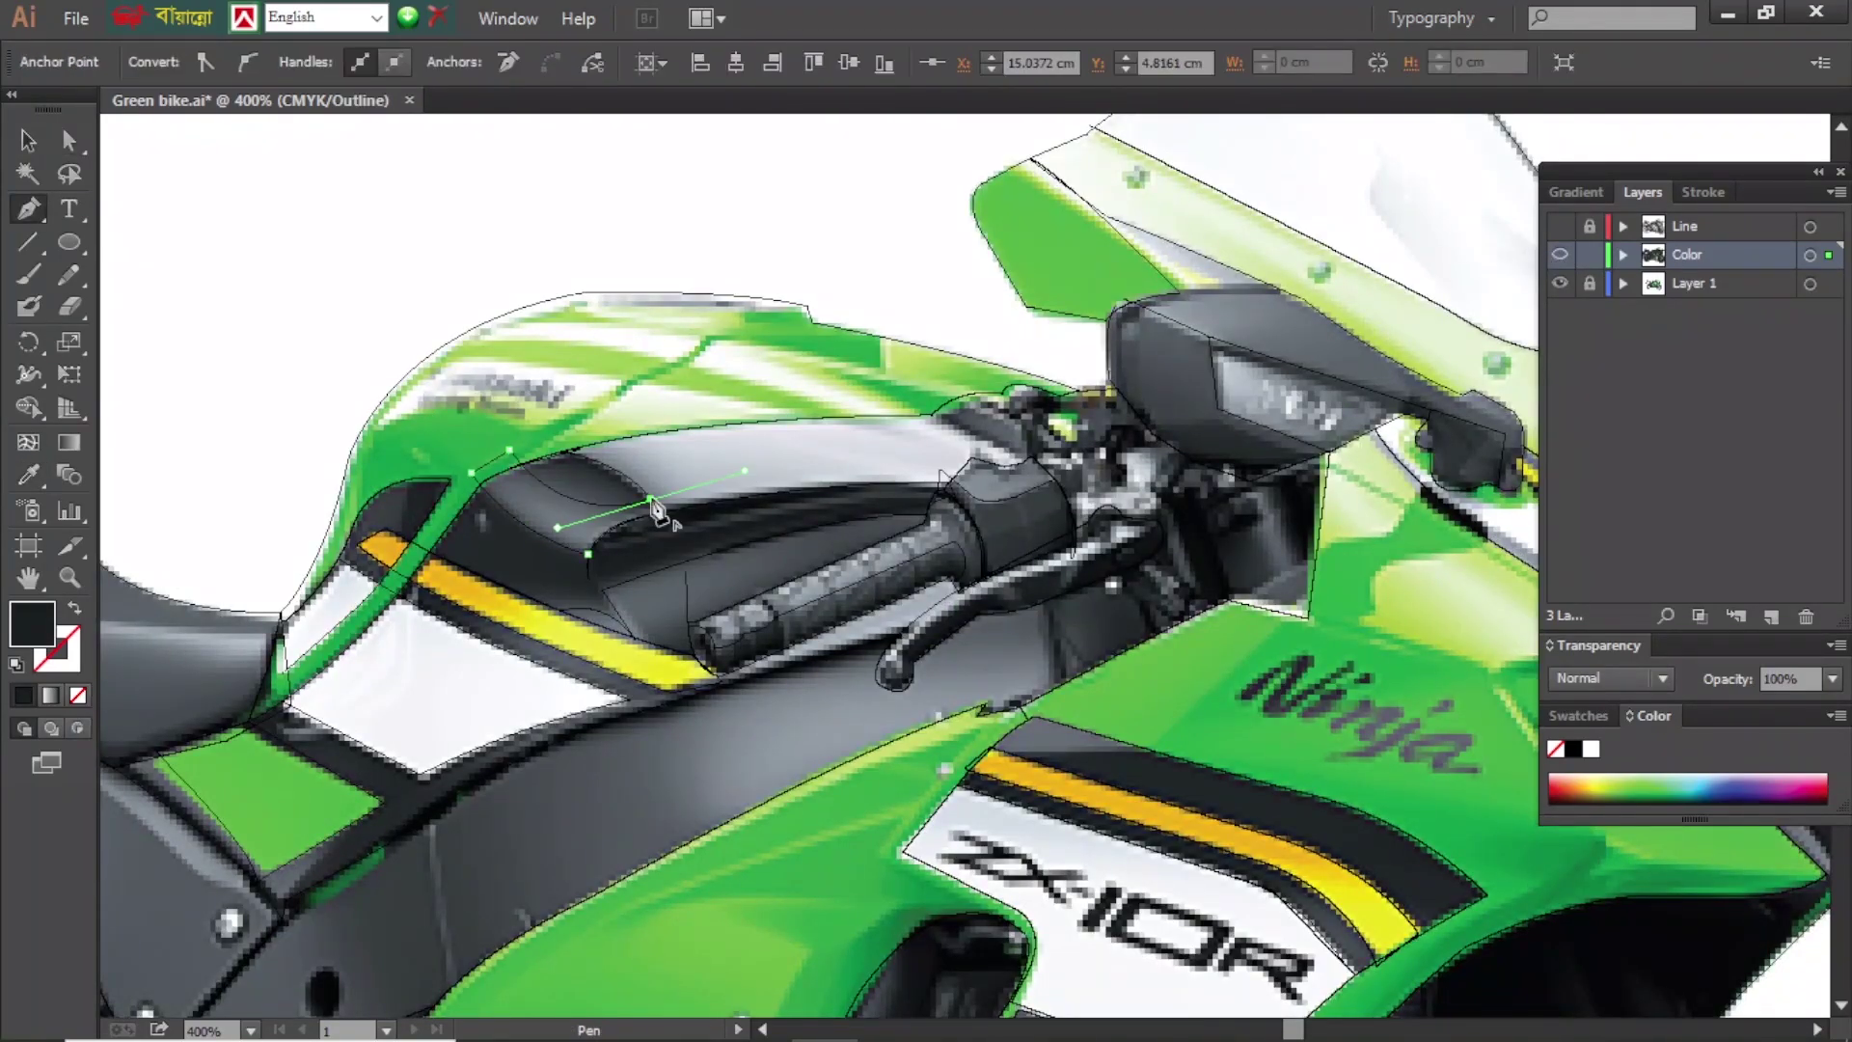
pyautogui.hotkey('ctrl', 'y')
pyautogui.keyDown('shift'); pyautogui.click(519, 459); pyautogui.keyUp('shift')
pyautogui.hotkey('shift', 'm')
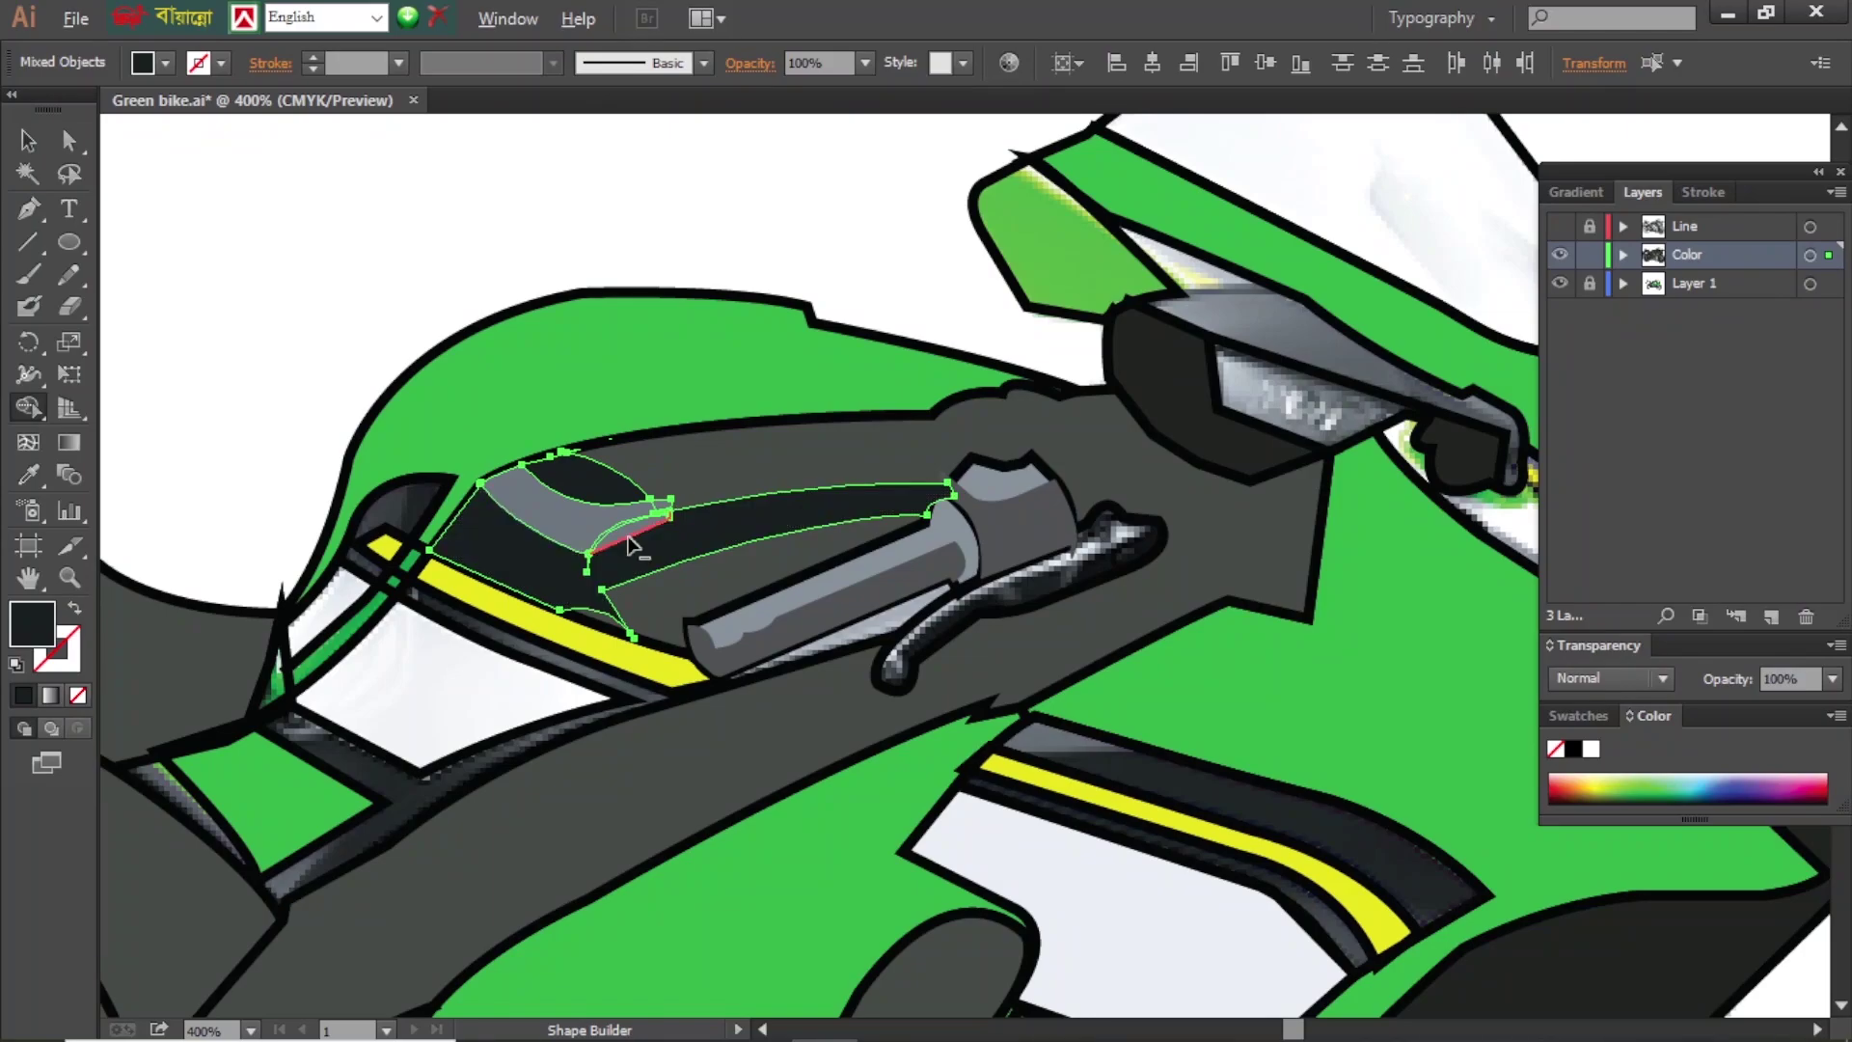
pyautogui.hotkey('shift', 'm')
pyautogui.scroll(5, 377, 551)
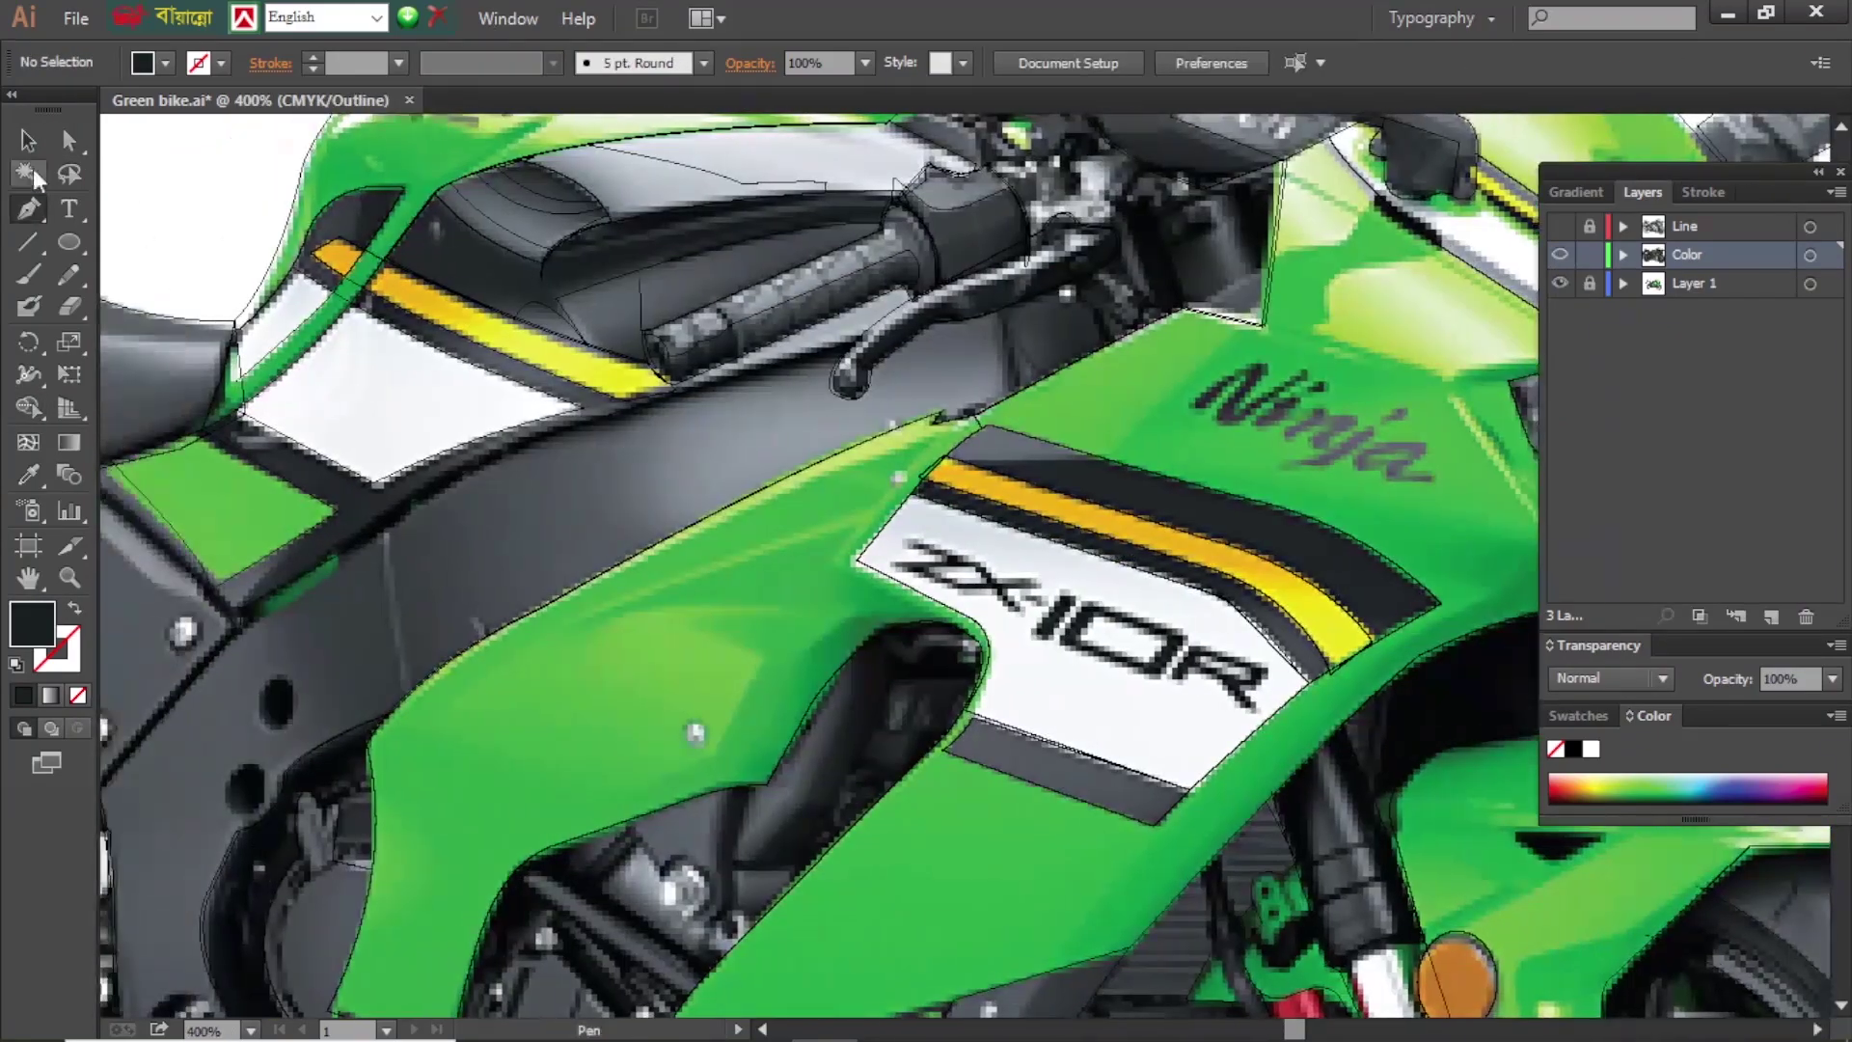
# - Finish the curved fairing highlight and give it a light green fill
pyautogui.moveTo(974, 425); pyautogui.dragTo(1159, 403)
pyautogui.hotkey('ctrl', 'y')
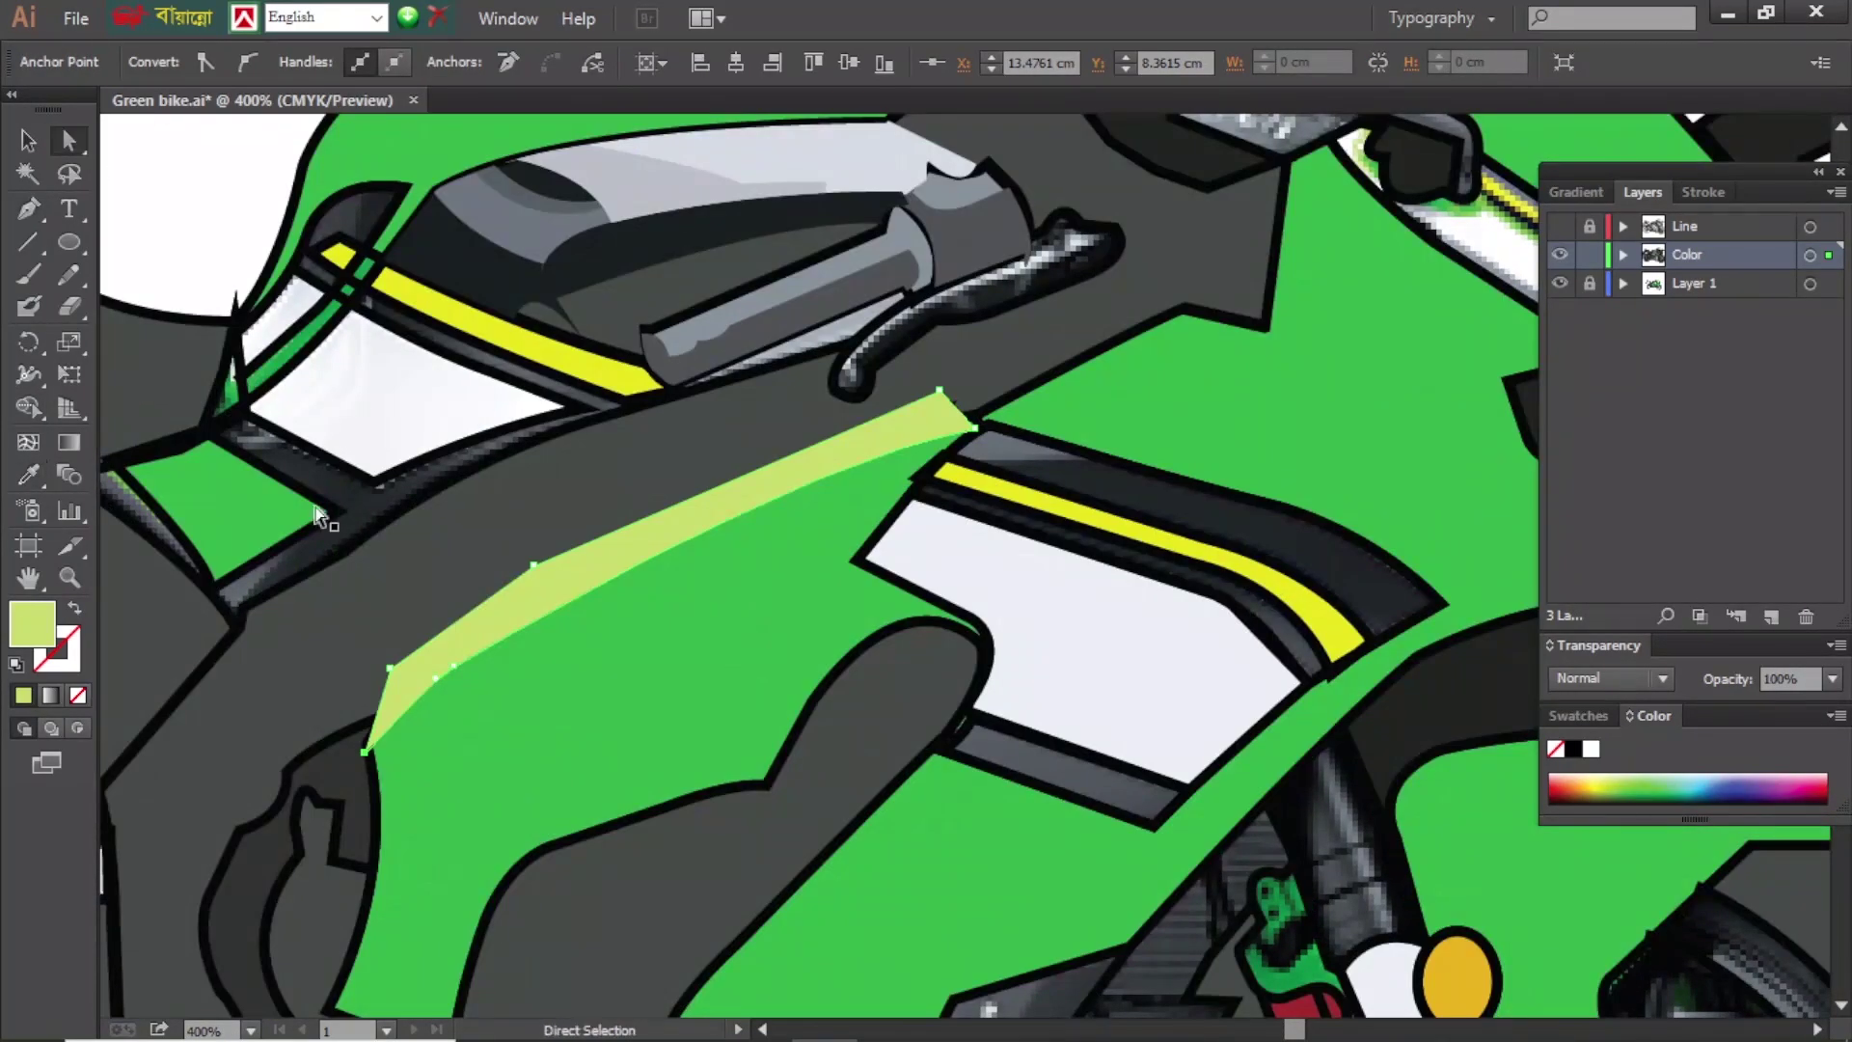
pyautogui.hotkey('ctrl', 'shift', 'a')
pyautogui.hotkey('ctrl', 'y')
pyautogui.press('p')
# - Trace a second, lighter green highlight patch along the fairing edge
pyautogui.click(931, 449)
pyautogui.click(373, 730)
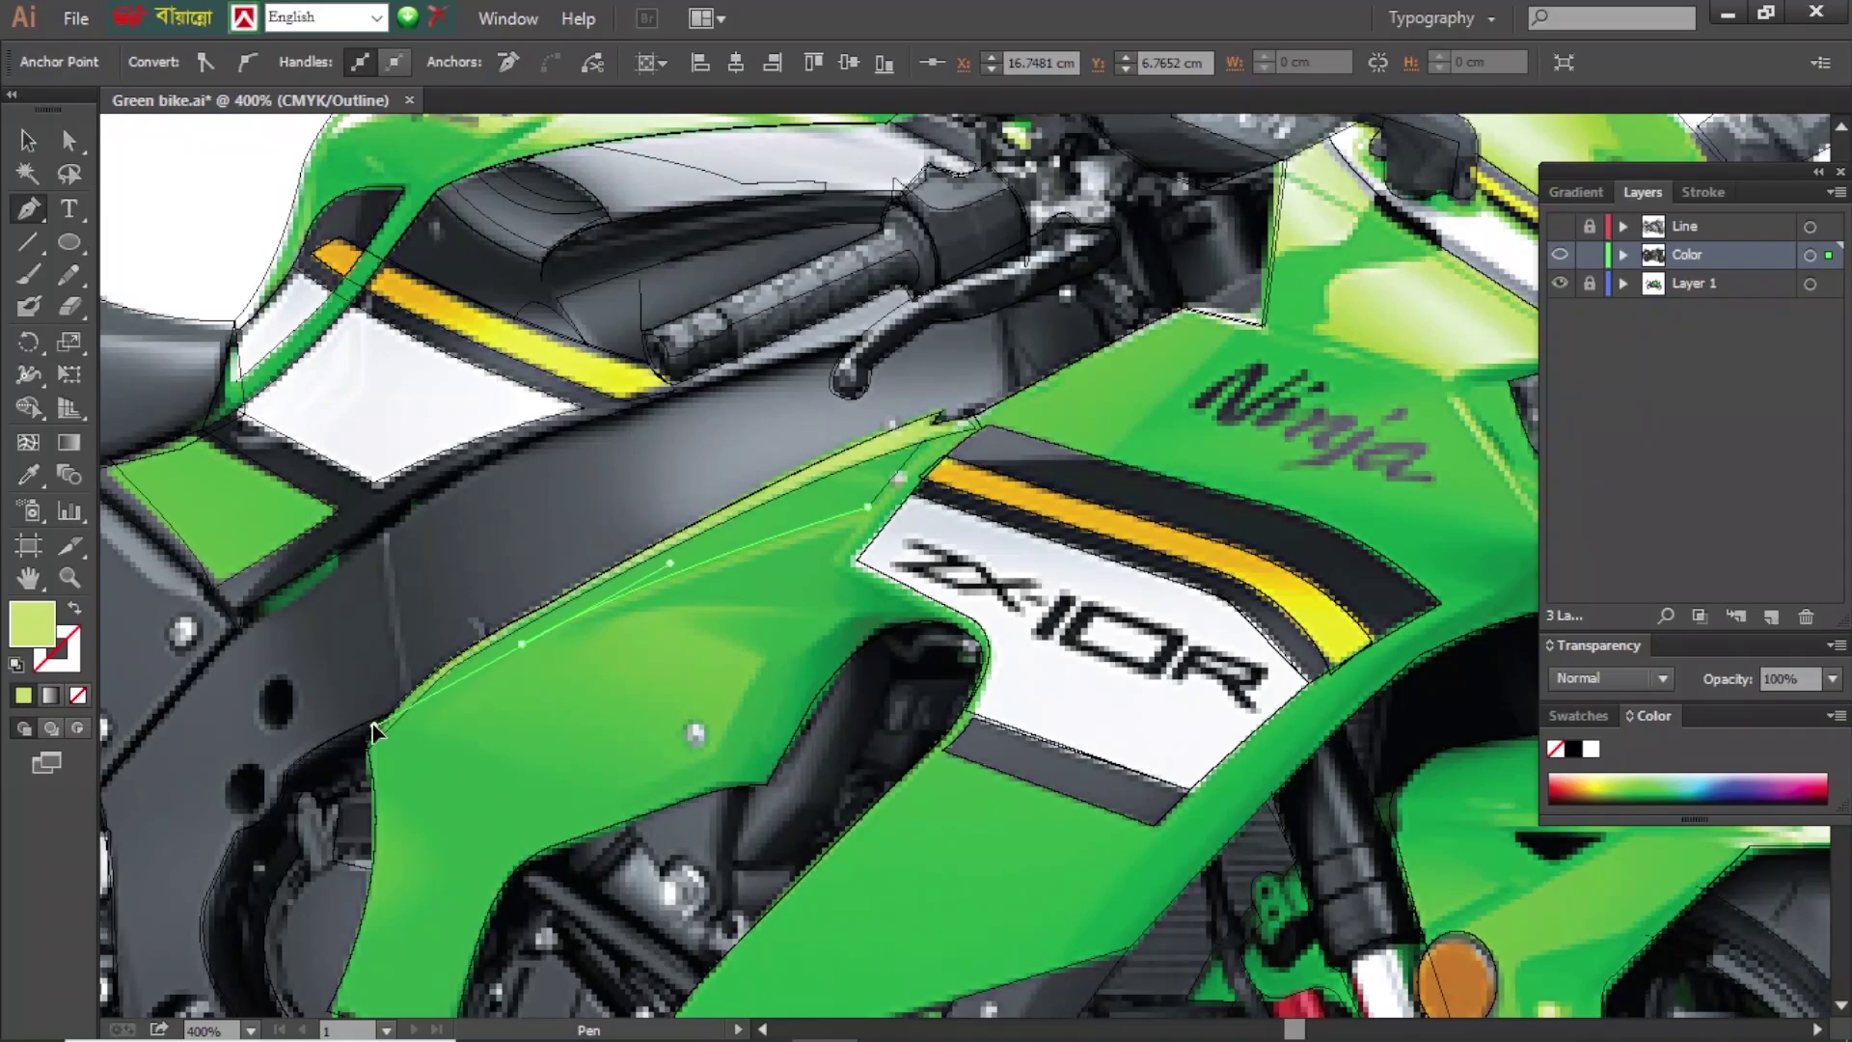
pyautogui.hotkey('ctrl', 'y')
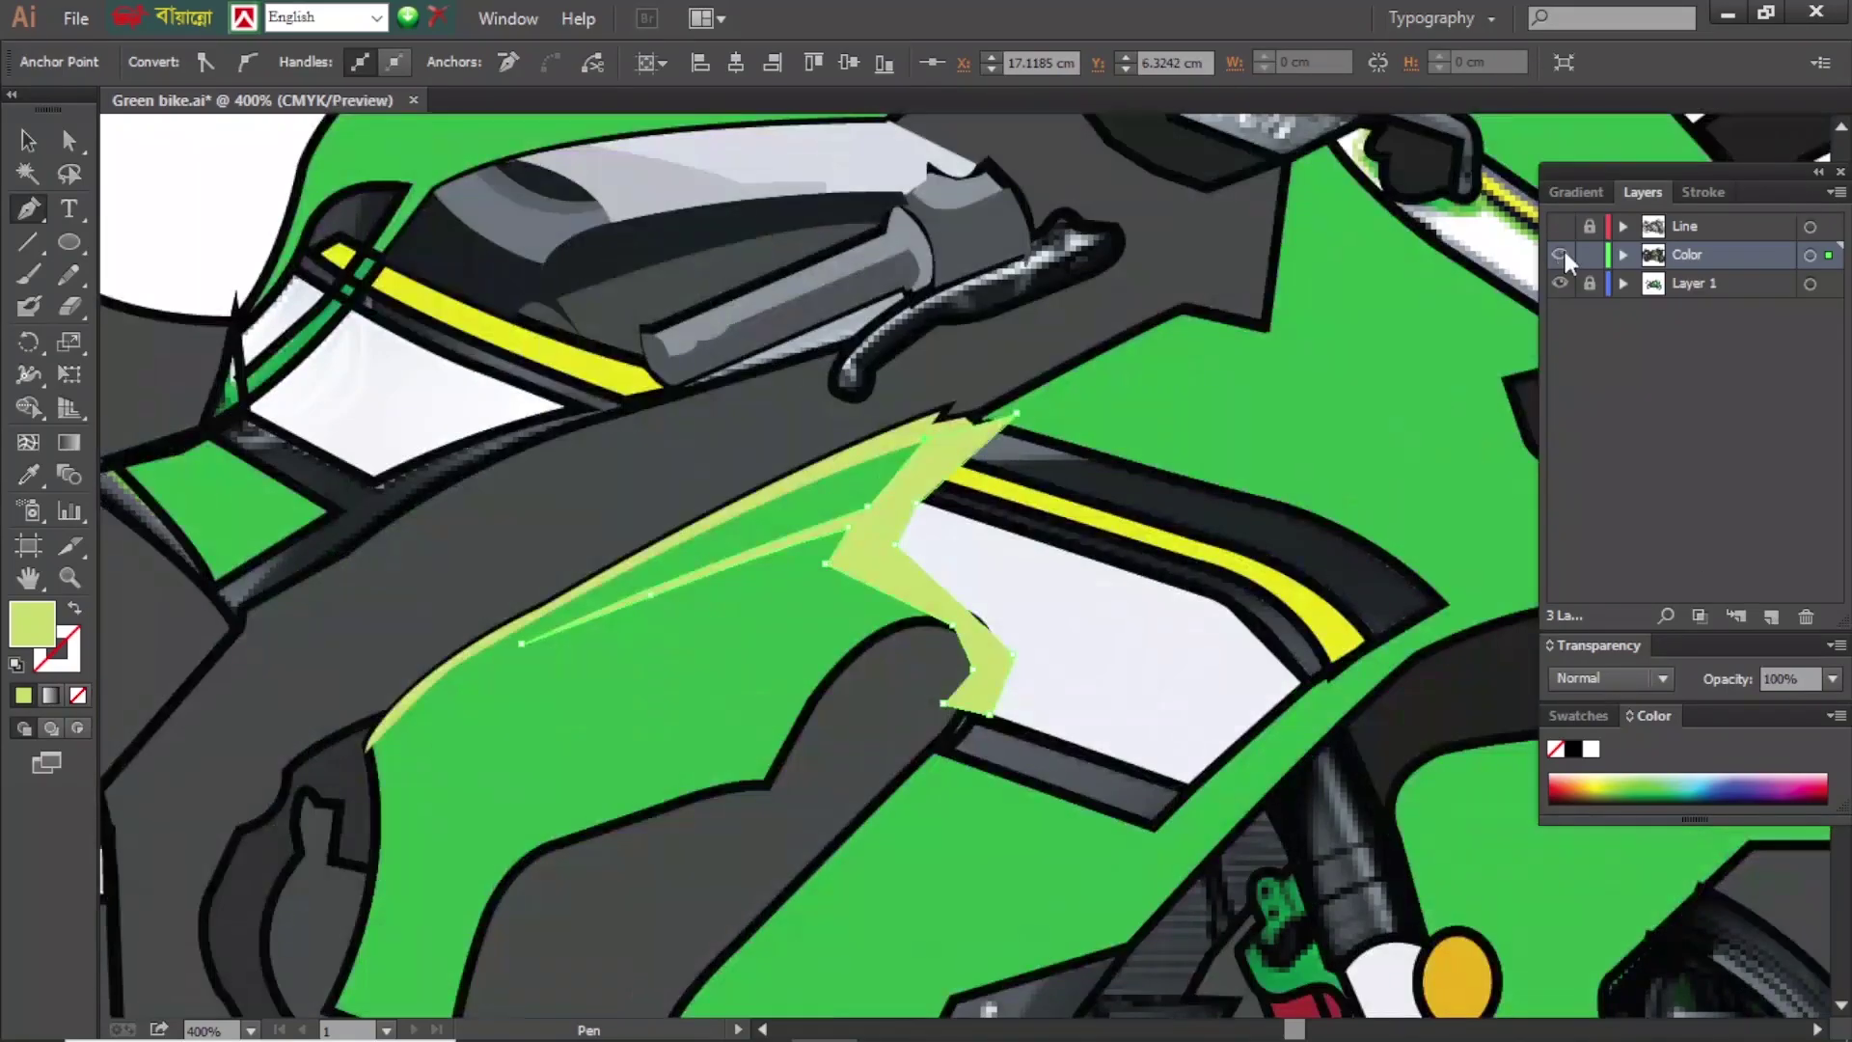
pyautogui.hotkey('ctrl', 'y')
pyautogui.click(873, 607)
pyautogui.click(719, 603)
pyautogui.click(616, 600)
pyautogui.click(512, 656)
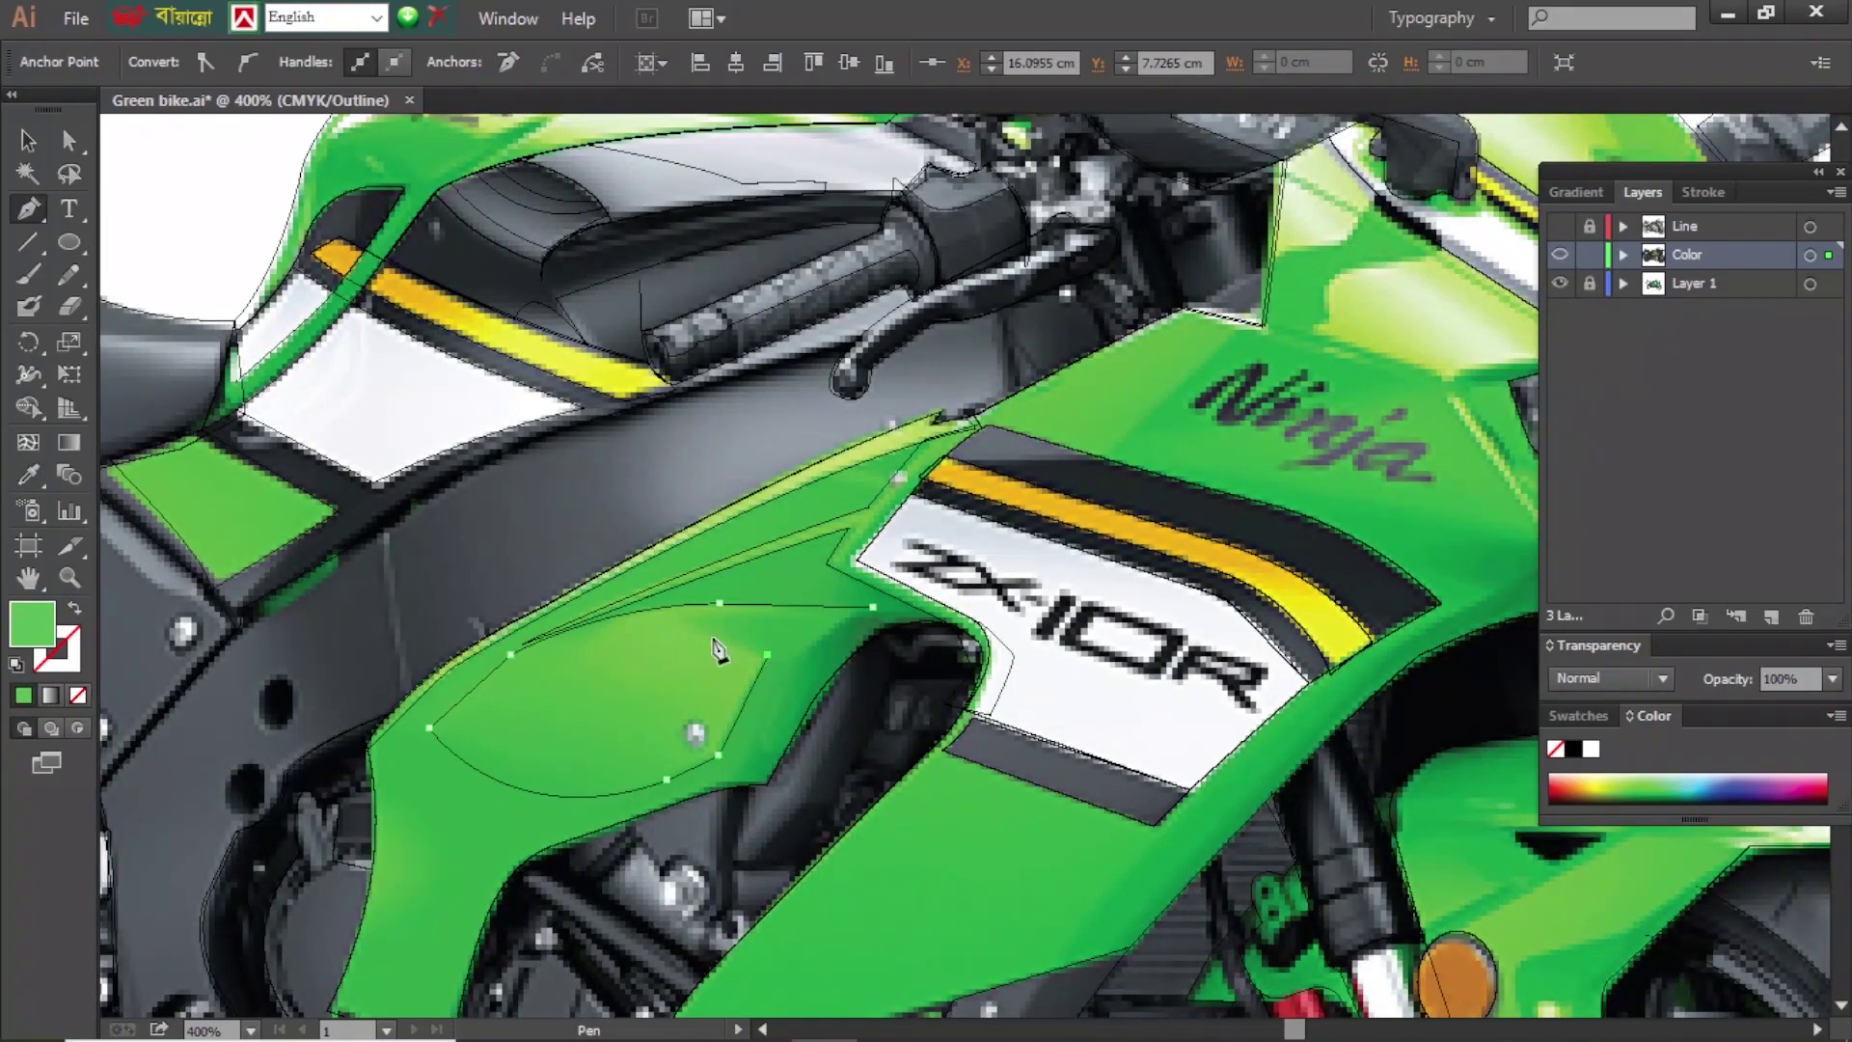
pyautogui.hotkey('ctrl', 'y')
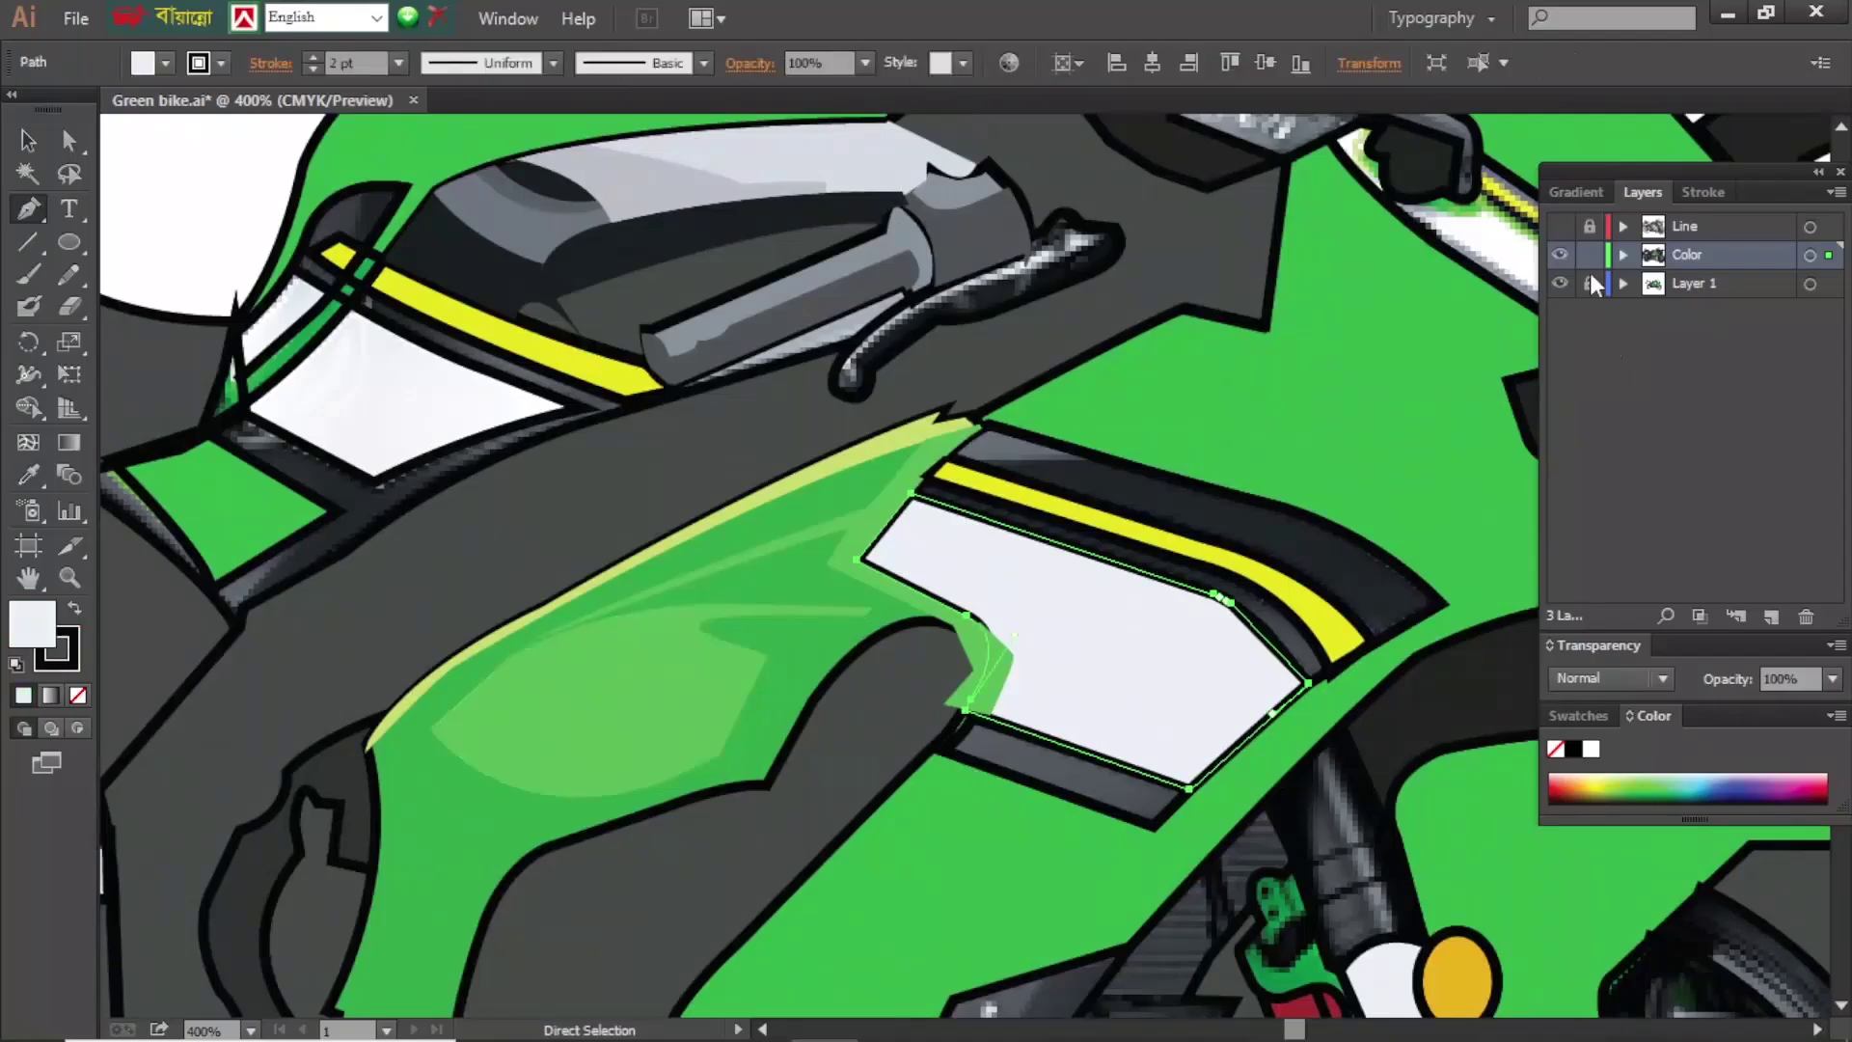
pyautogui.hotkey('ctrl', 'y')
# - Colour the small shadow shape by the white panel dark green
pyautogui.keyDown('ctrl'); pyautogui.click(788, 714); pyautogui.keyUp('ctrl')
pyautogui.hotkey('ctrl', 'y')
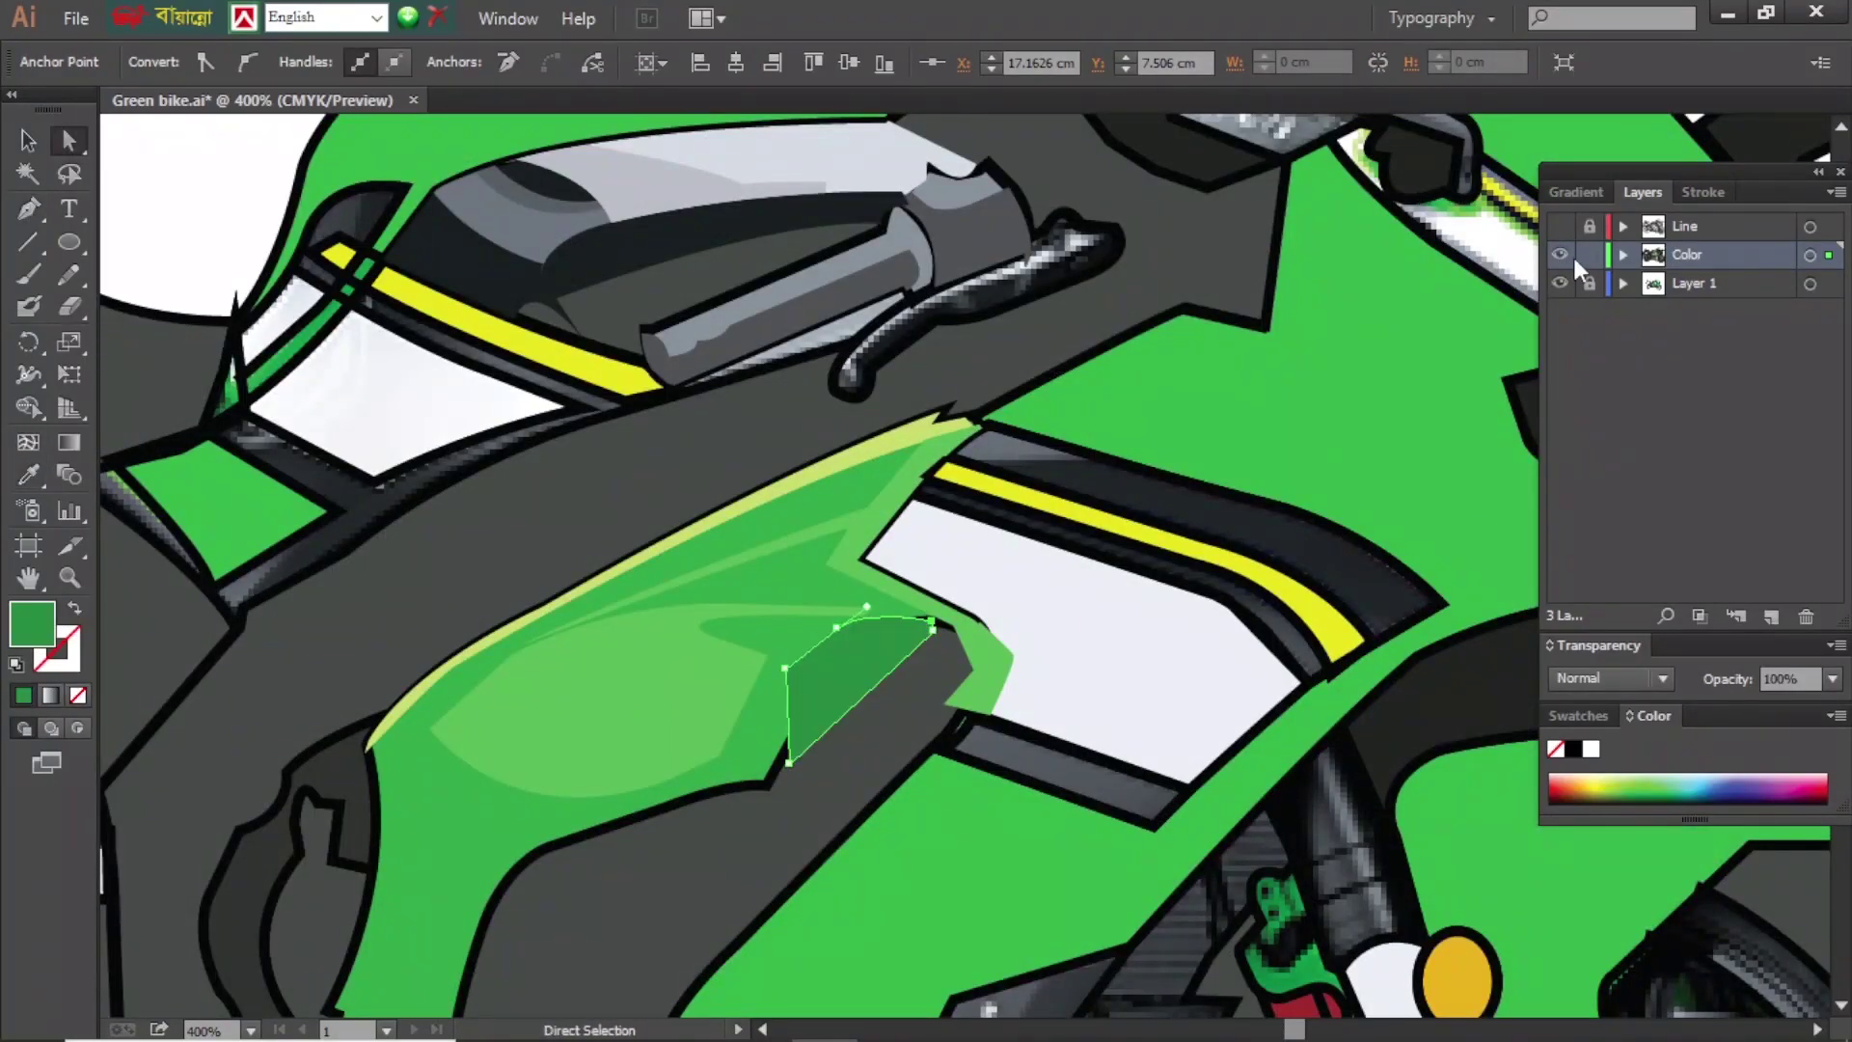
pyautogui.hotkey('ctrl', 'y')
pyautogui.hotkey('ctrl', 'y')
pyautogui.click(68, 140)
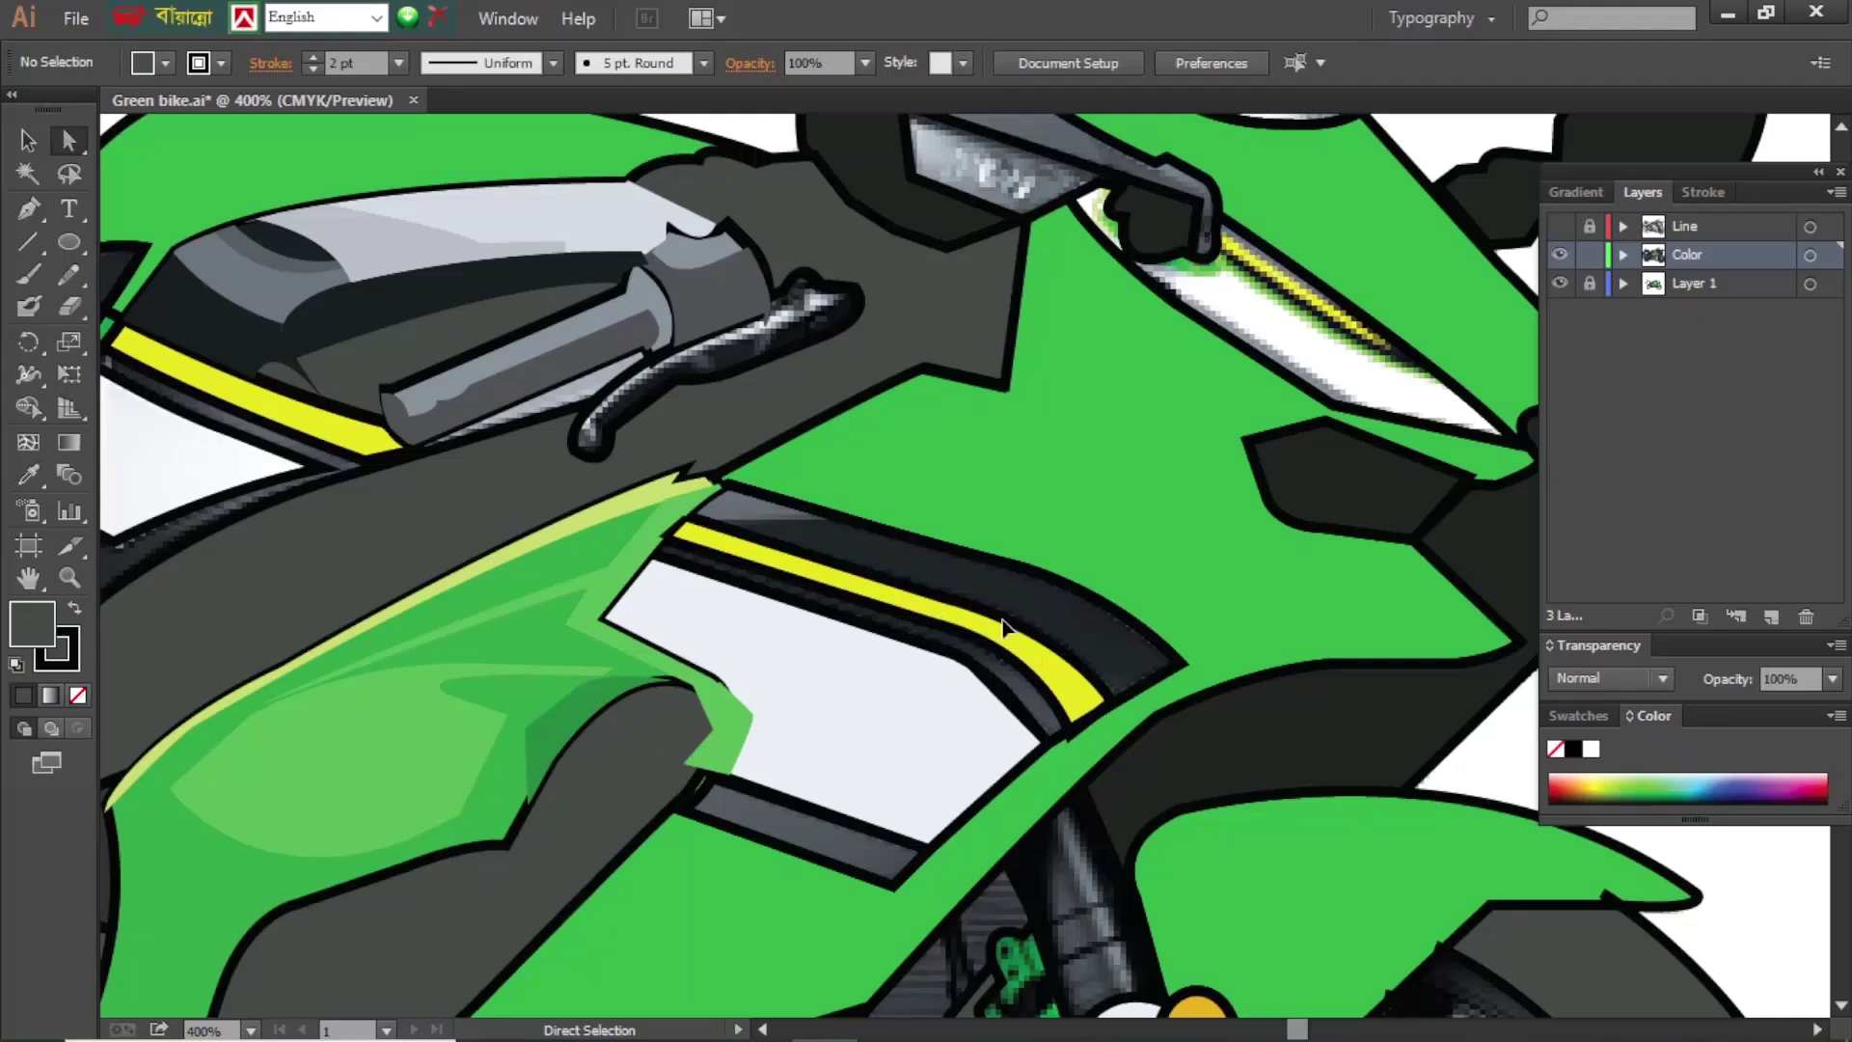
# - Recolour the stripe above the white panel yellow and fix the end triangle with Eyedropper
pyautogui.click(1003, 628)
pyautogui.click(1590, 283)
pyautogui.click(1057, 692)
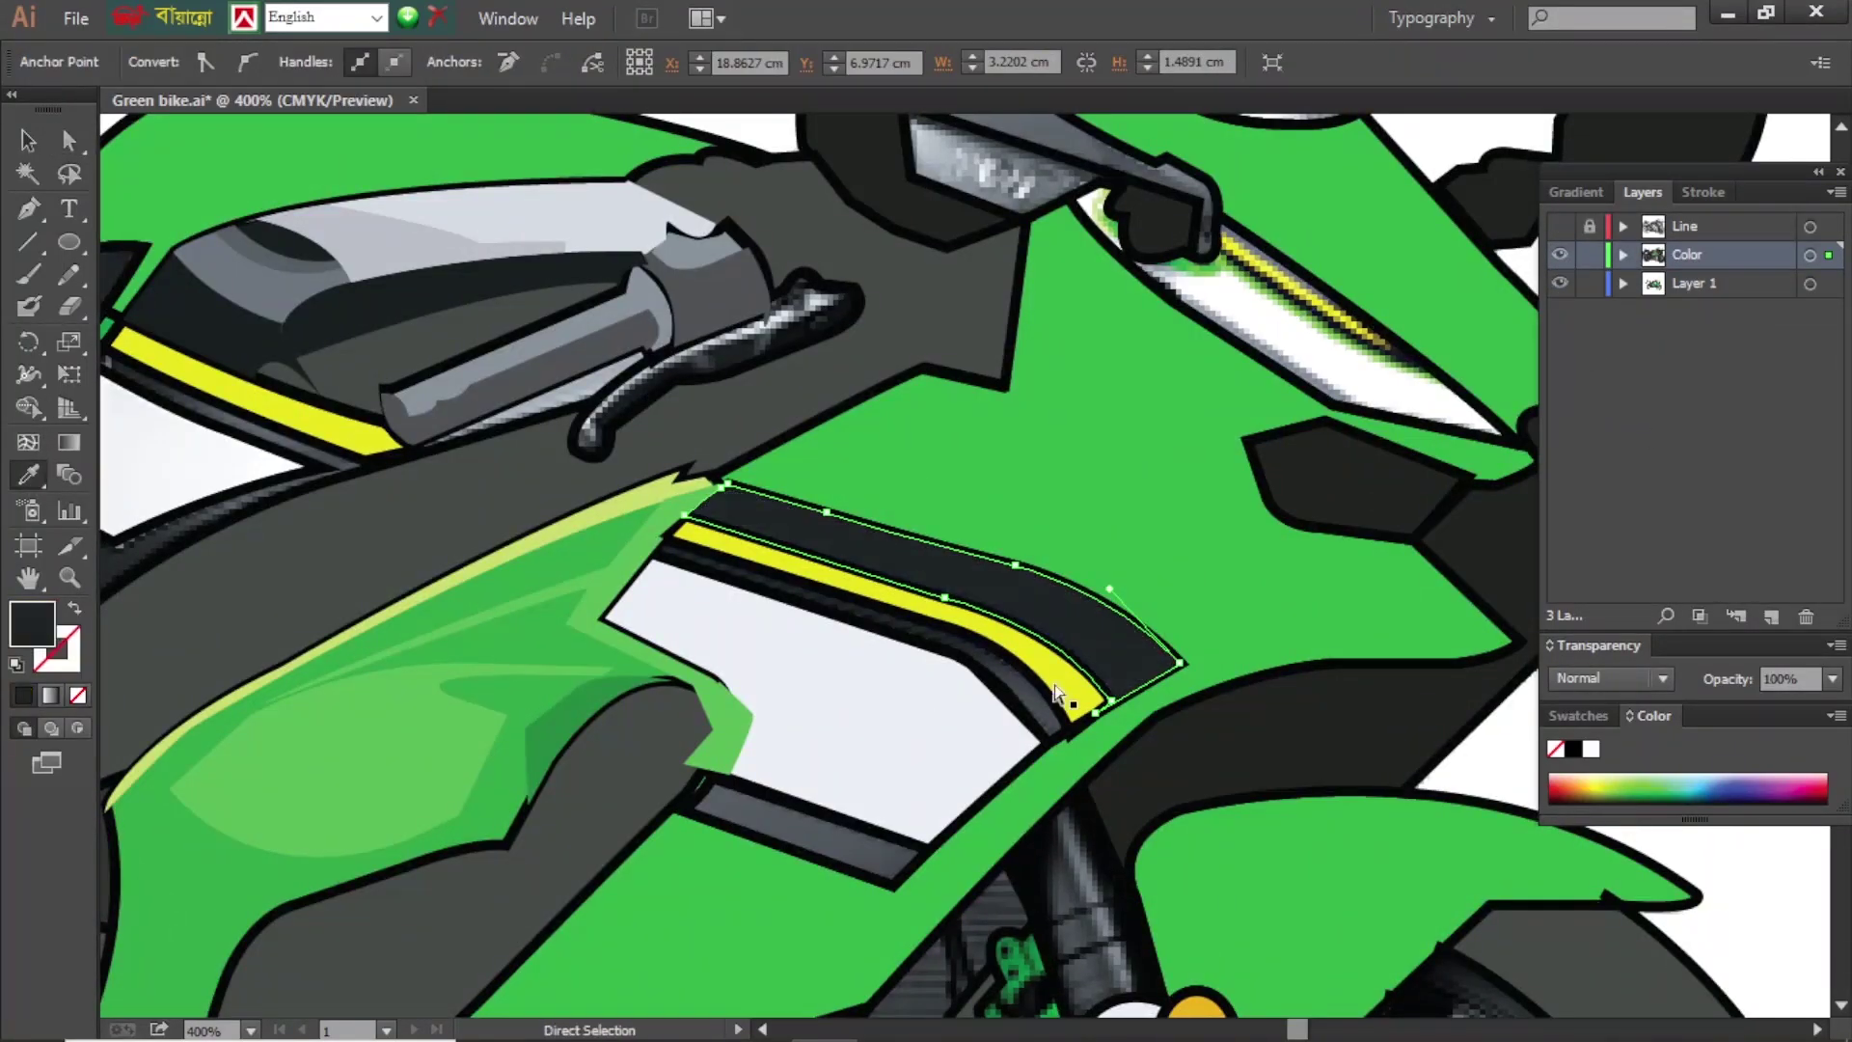
pyautogui.click(29, 411)
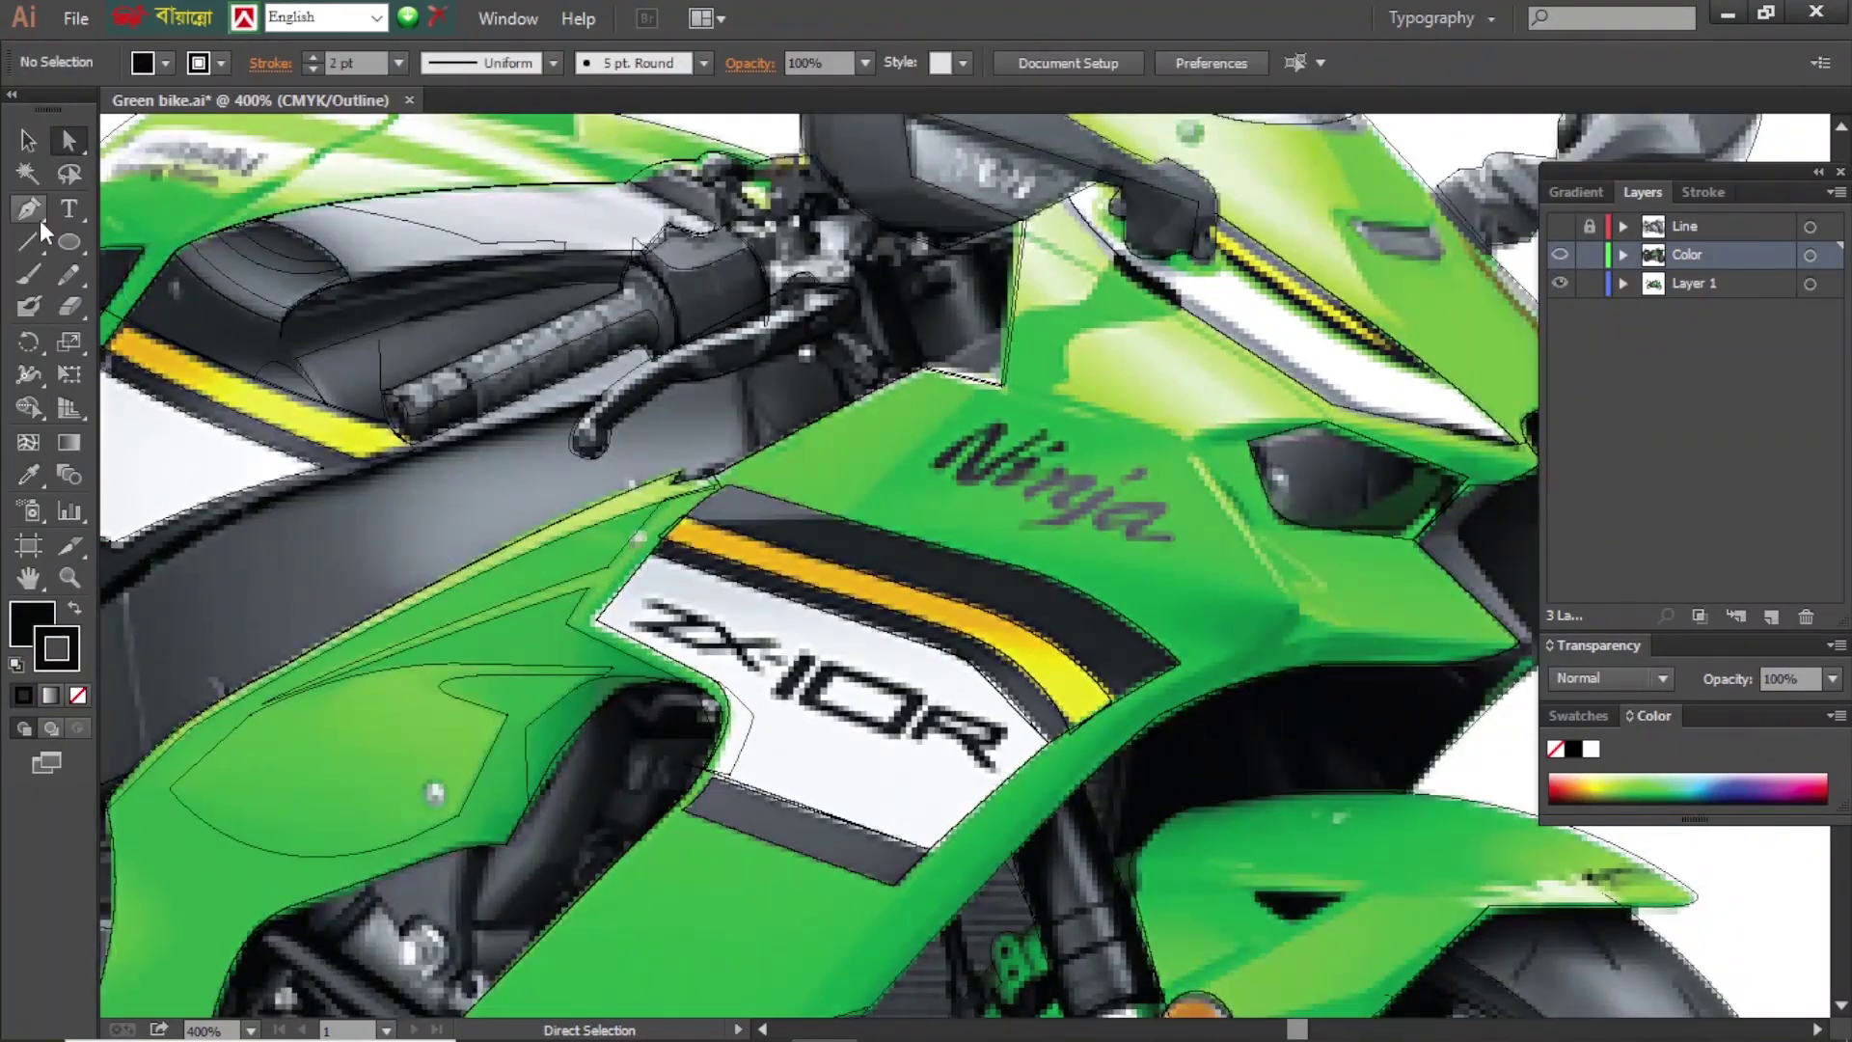
pyautogui.keyDown('ctrl'); pyautogui.click(755, 497); pyautogui.keyUp('ctrl')
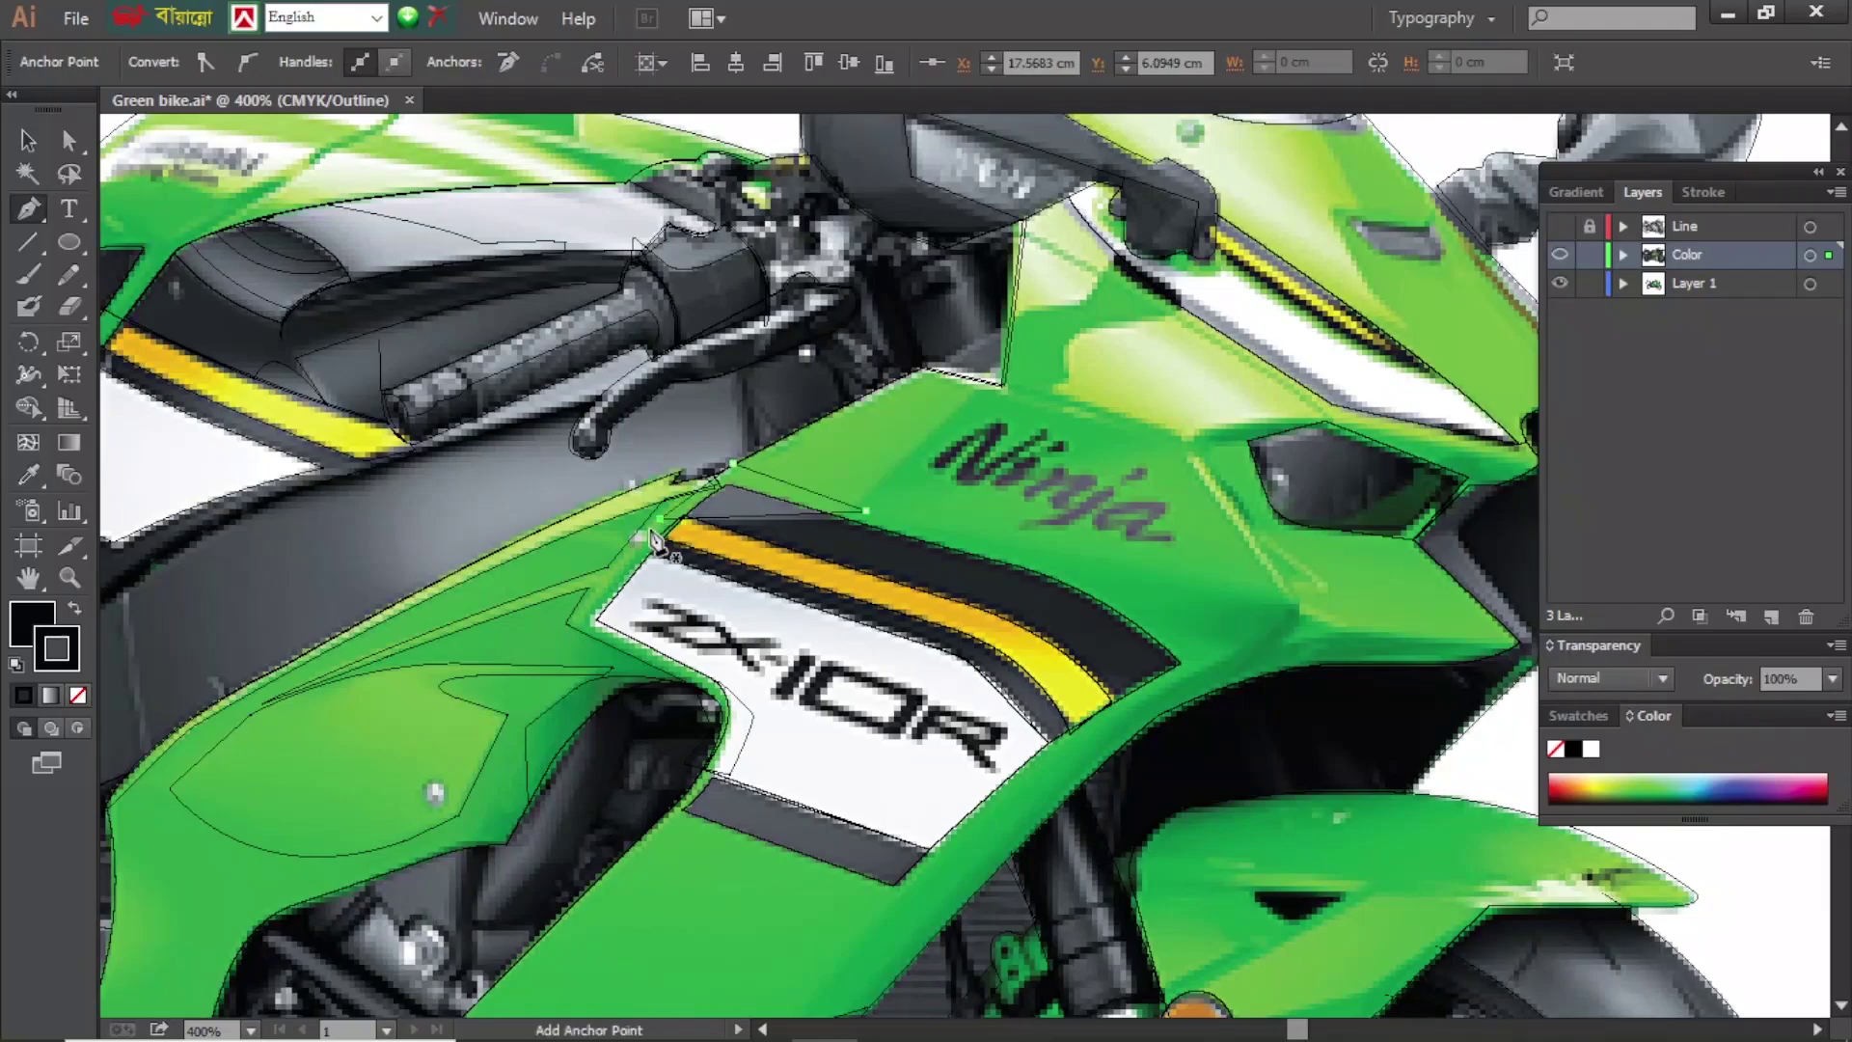
pyautogui.press('i')
pyautogui.click(1165, 634)
# - Show the Color layer as outlines over the photo and start a front fairing path
pyautogui.hotkey('ctrl', 'a')
pyautogui.keyDown('ctrl'); pyautogui.click(1560, 255); pyautogui.keyUp('ctrl')
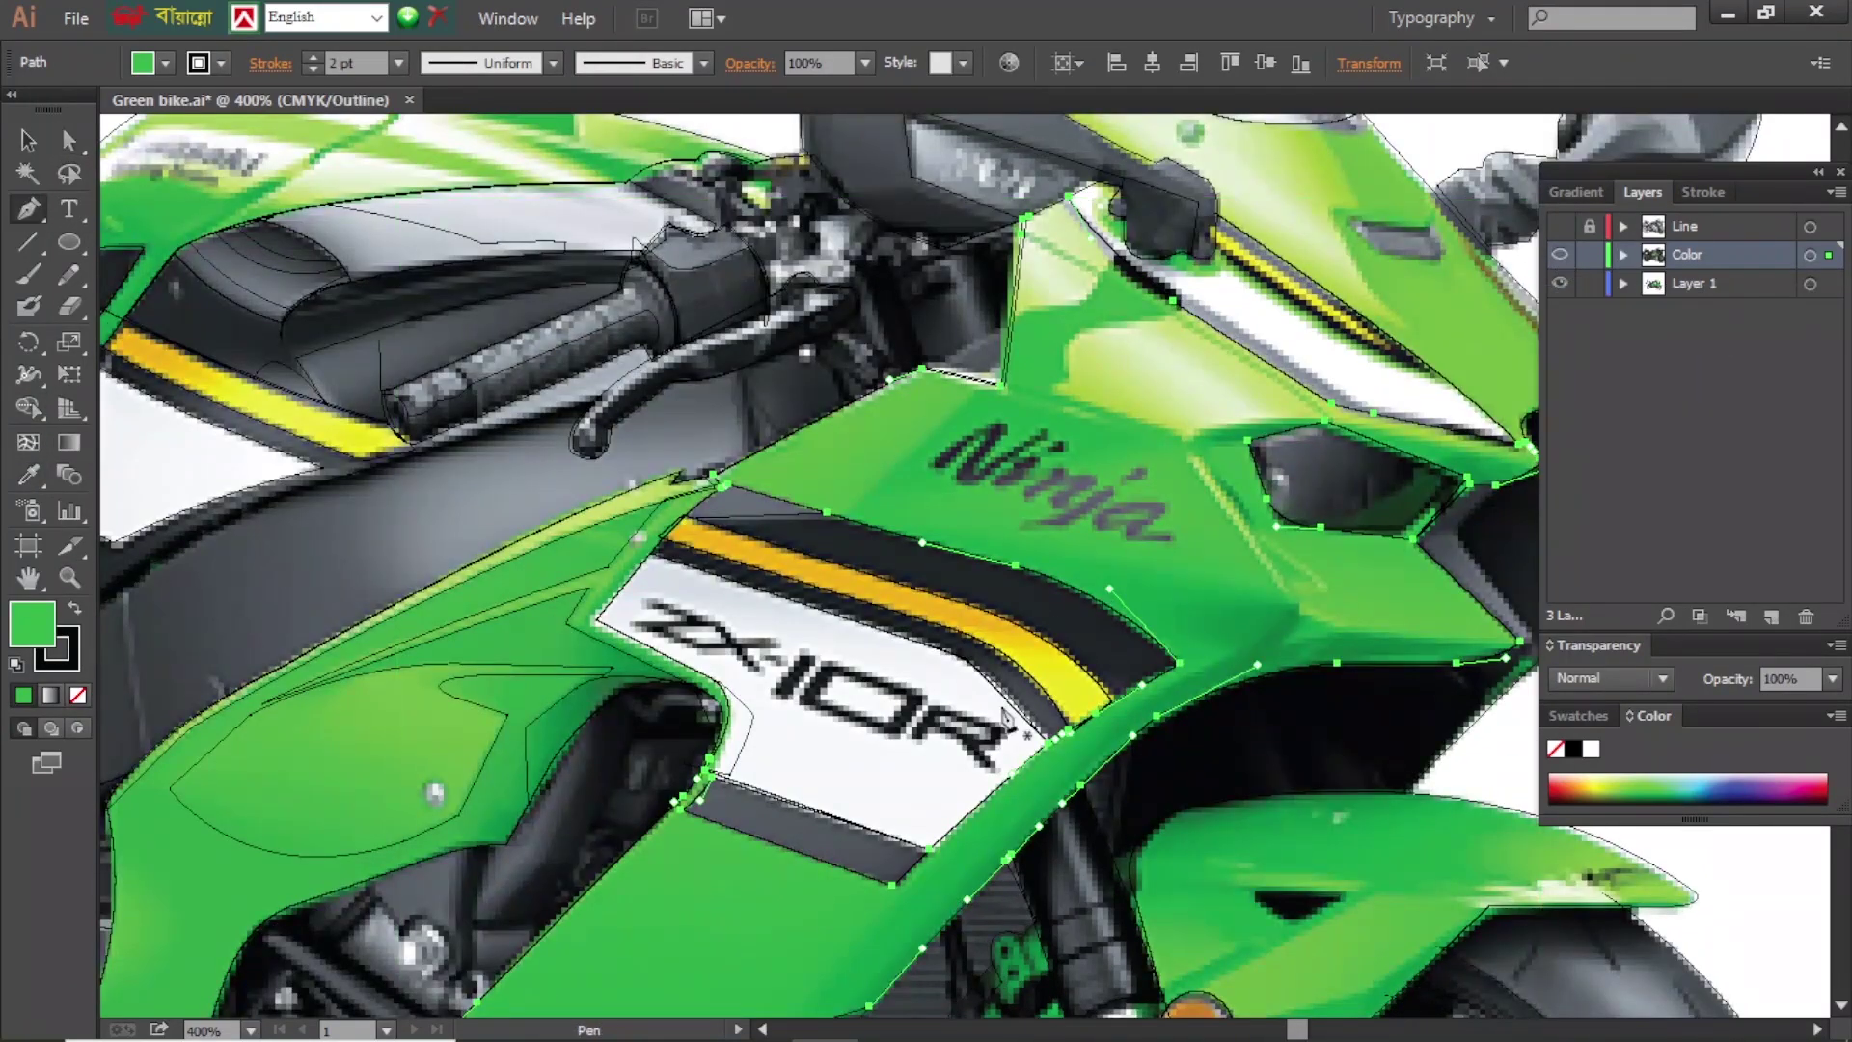
pyautogui.press('p')
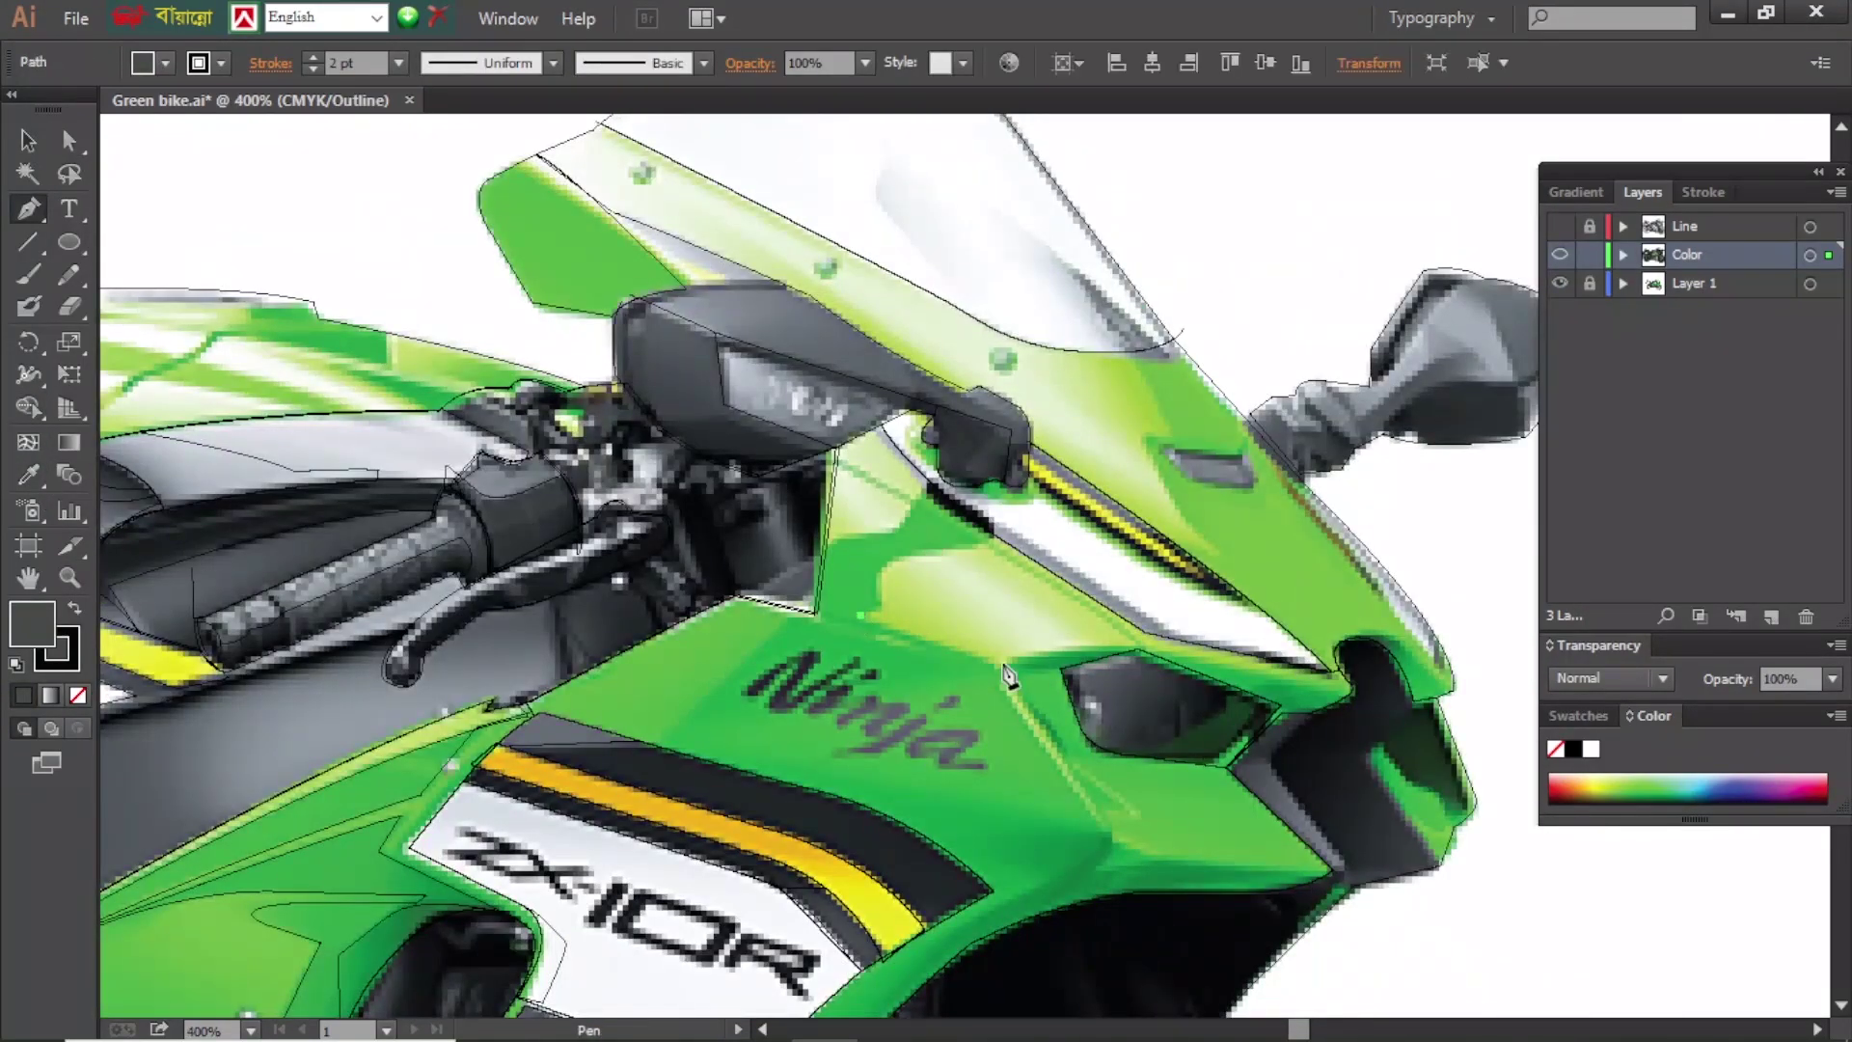
pyautogui.click(1008, 663)
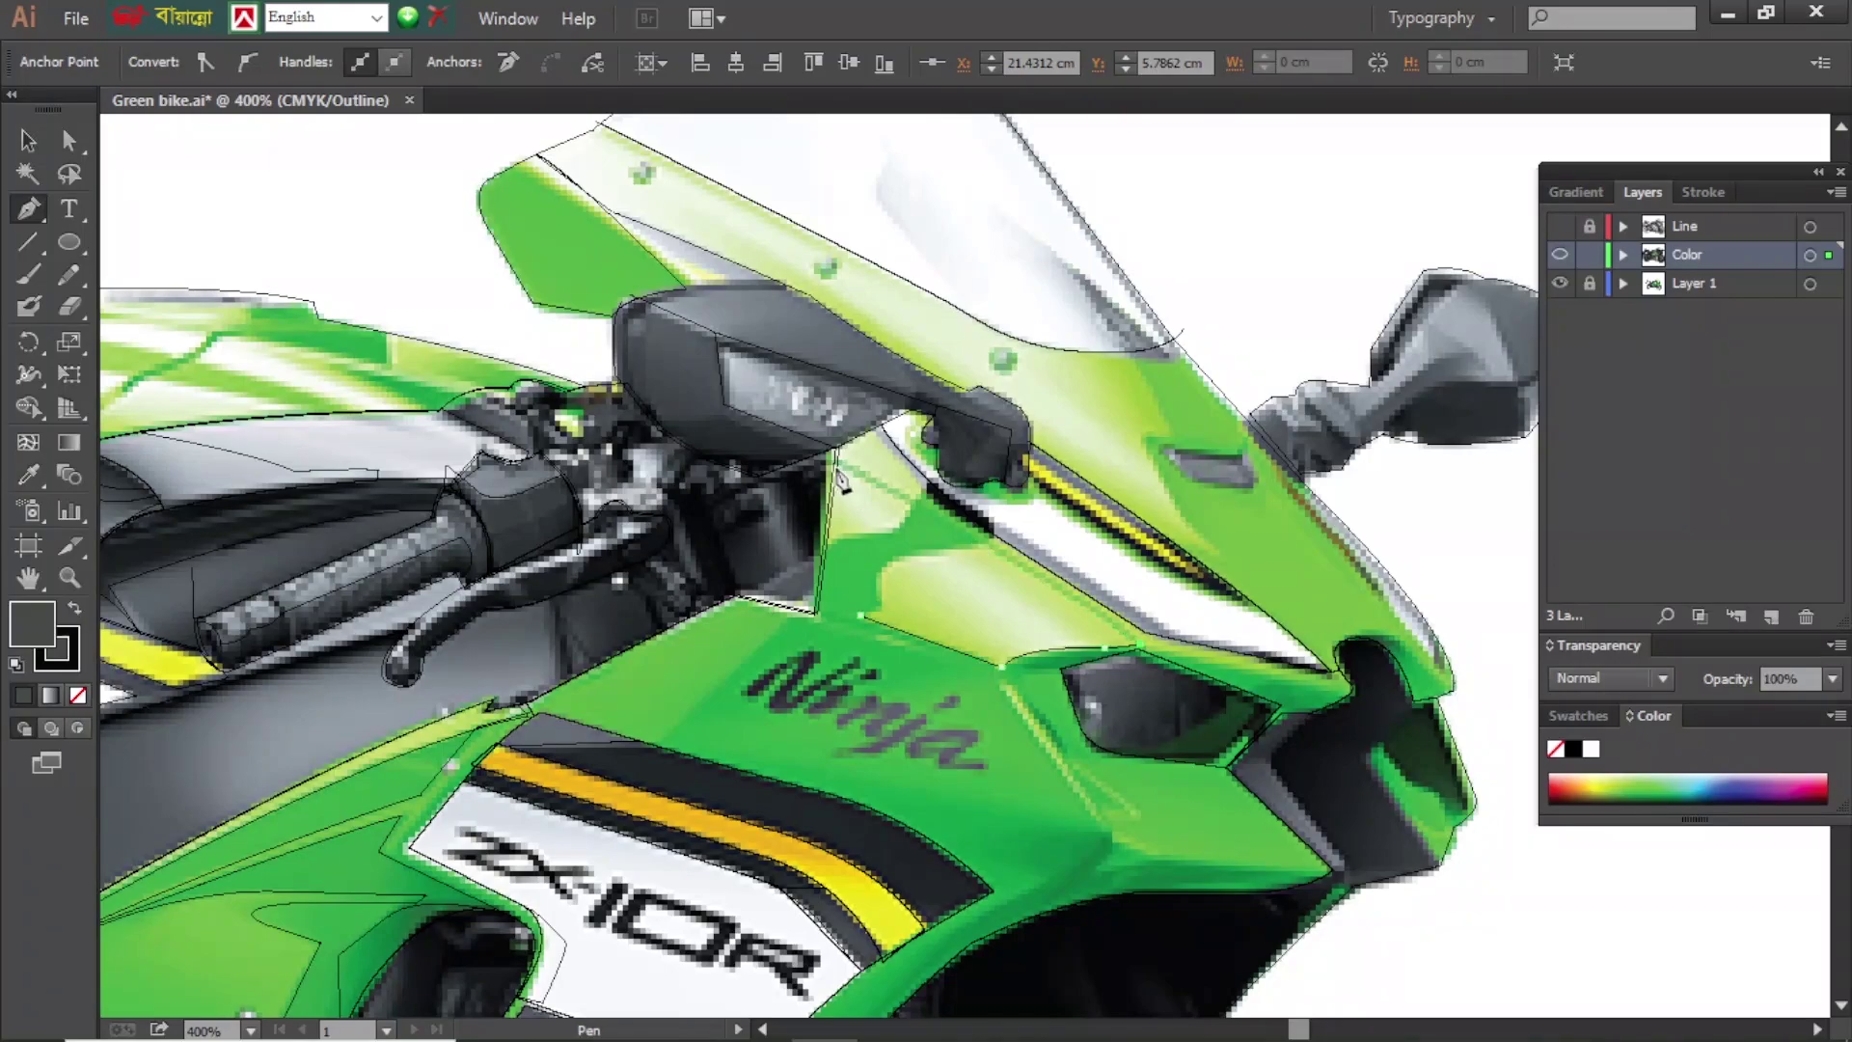
# - Draw a light green highlight beside the headlight
pyautogui.click(725, 719)
pyautogui.press('p')
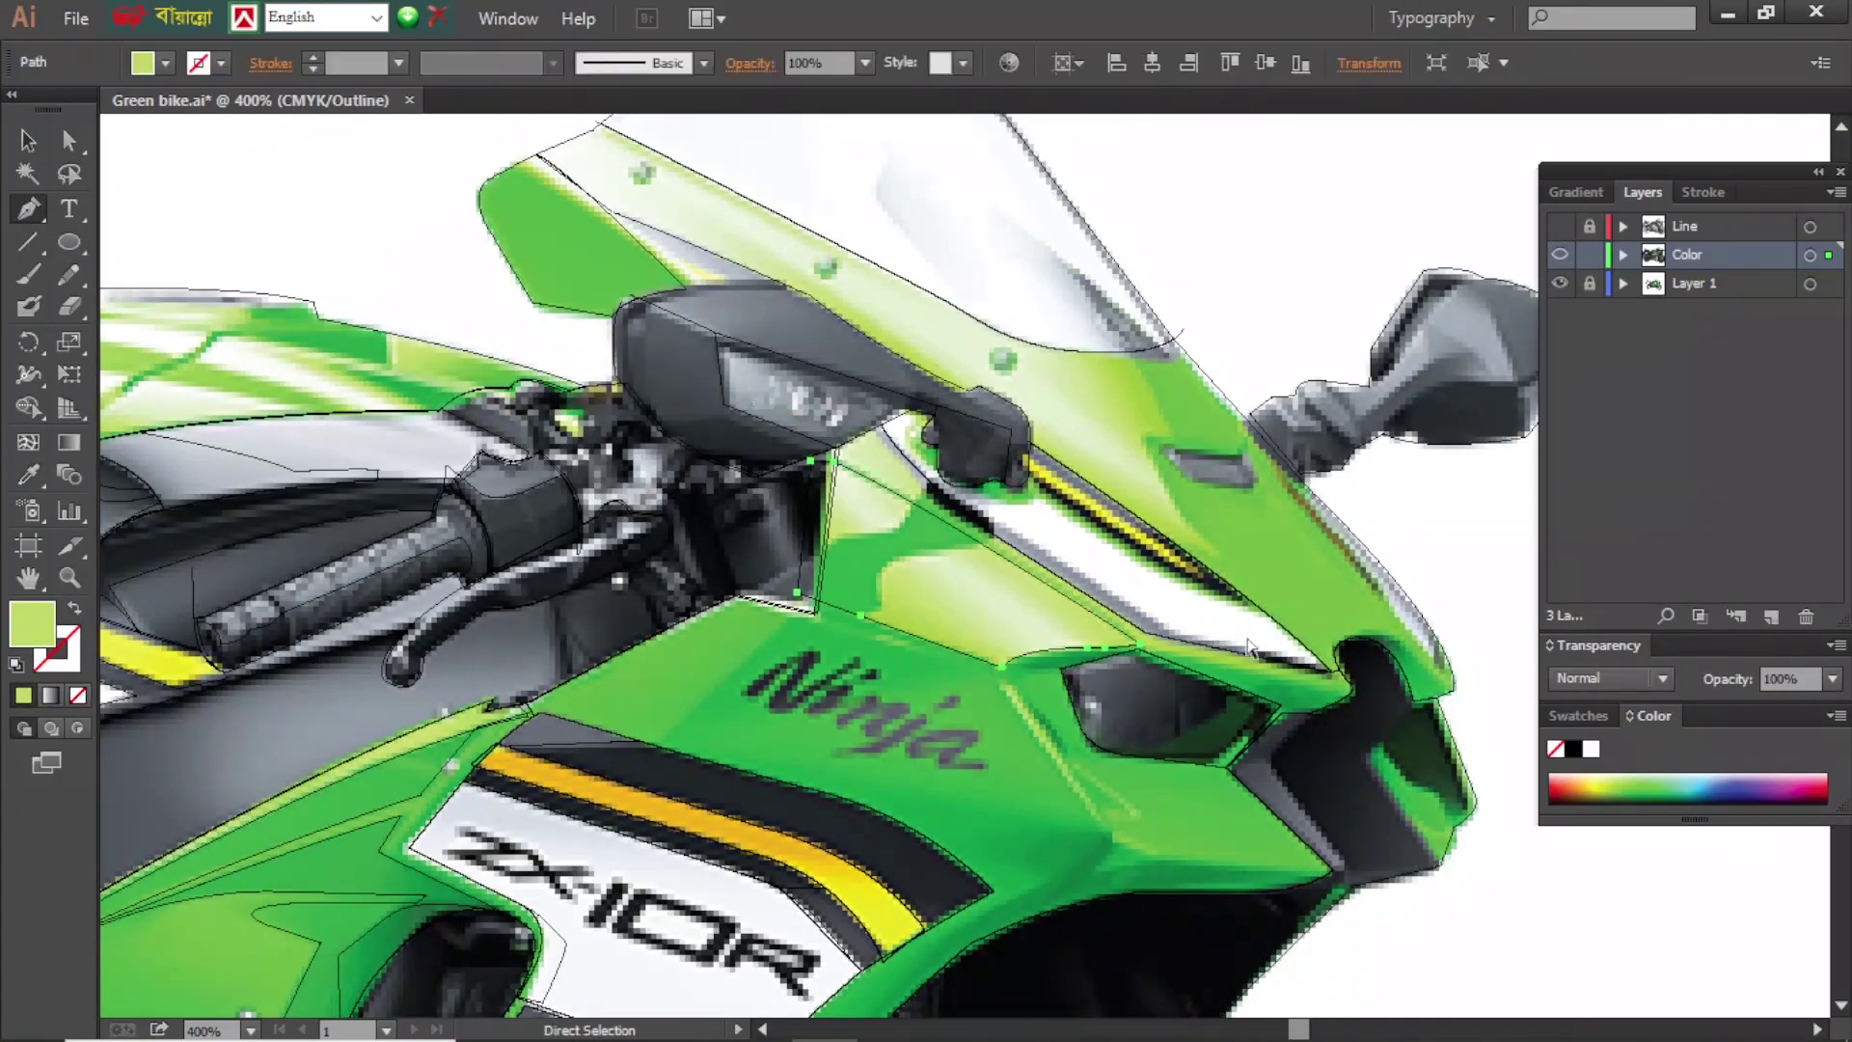
pyautogui.click(767, 480)
pyautogui.hotkey('ctrl', 'y')
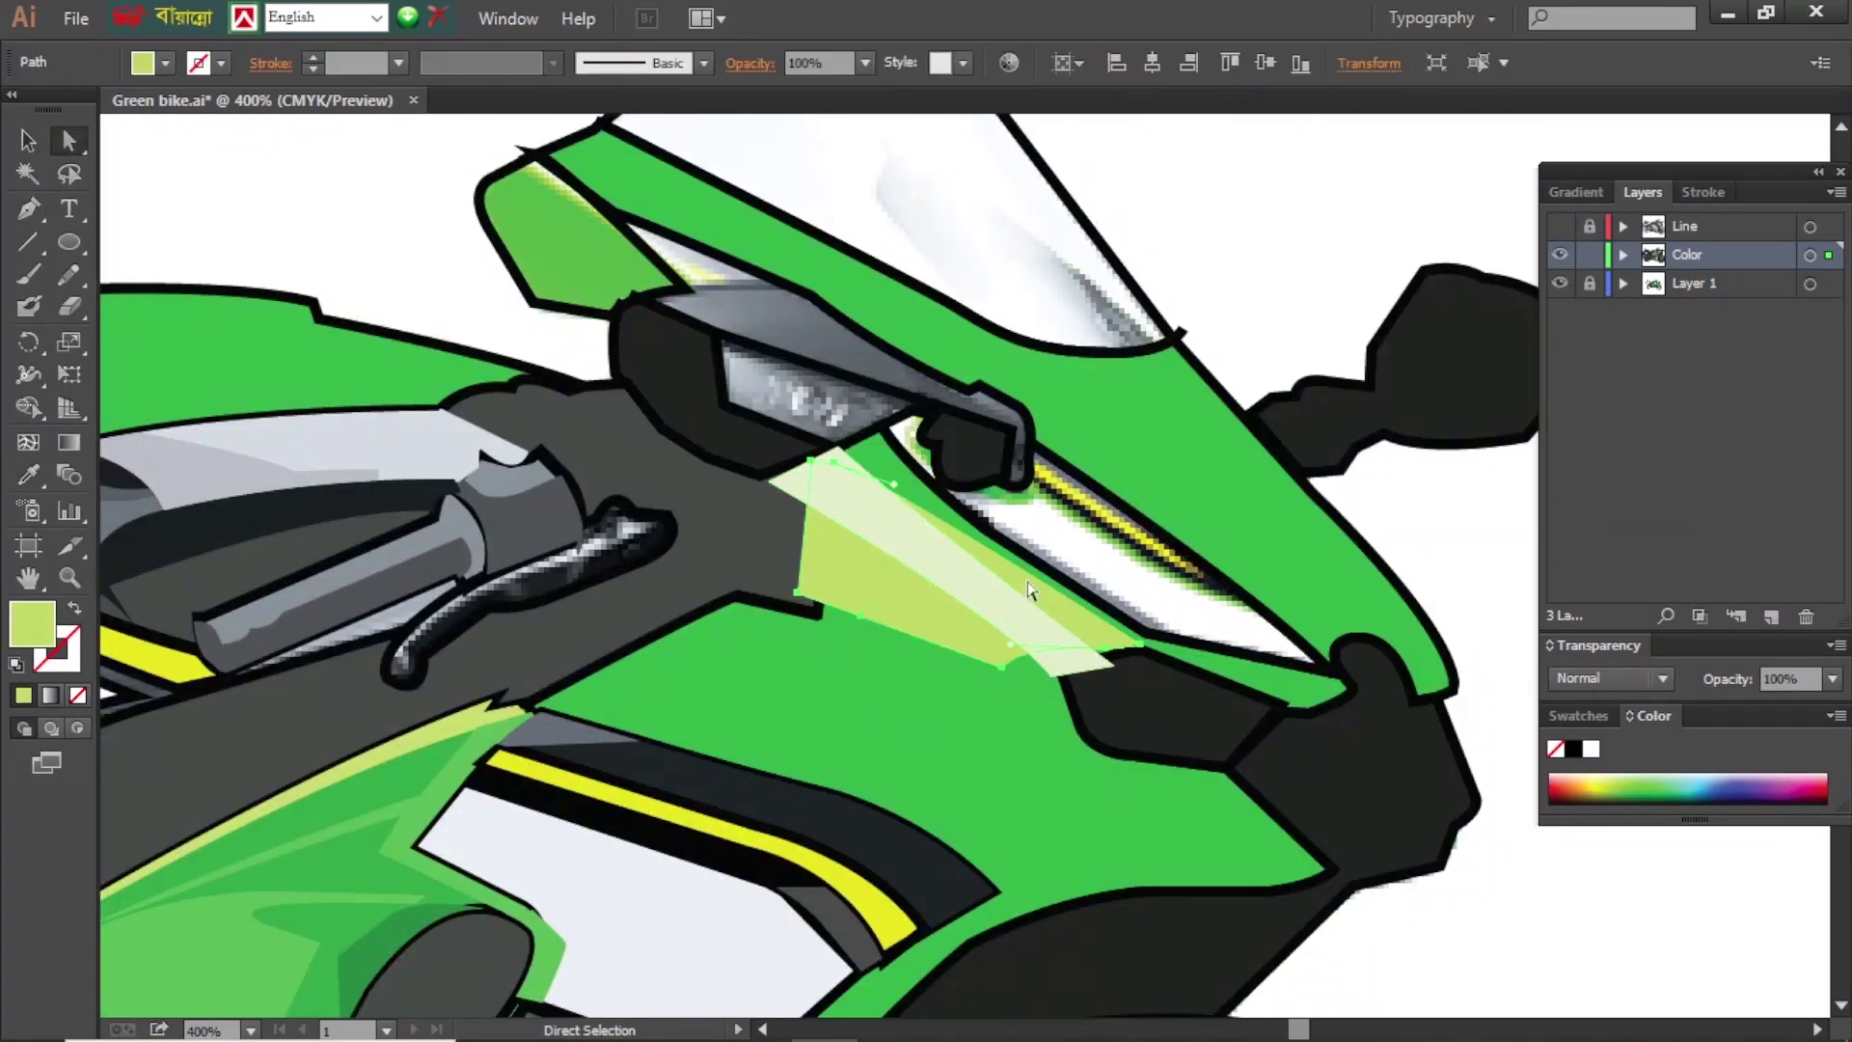
# - Fill the headlight's edge path white using the Eyedropper
pyautogui.hotkey('ctrl', 'a')
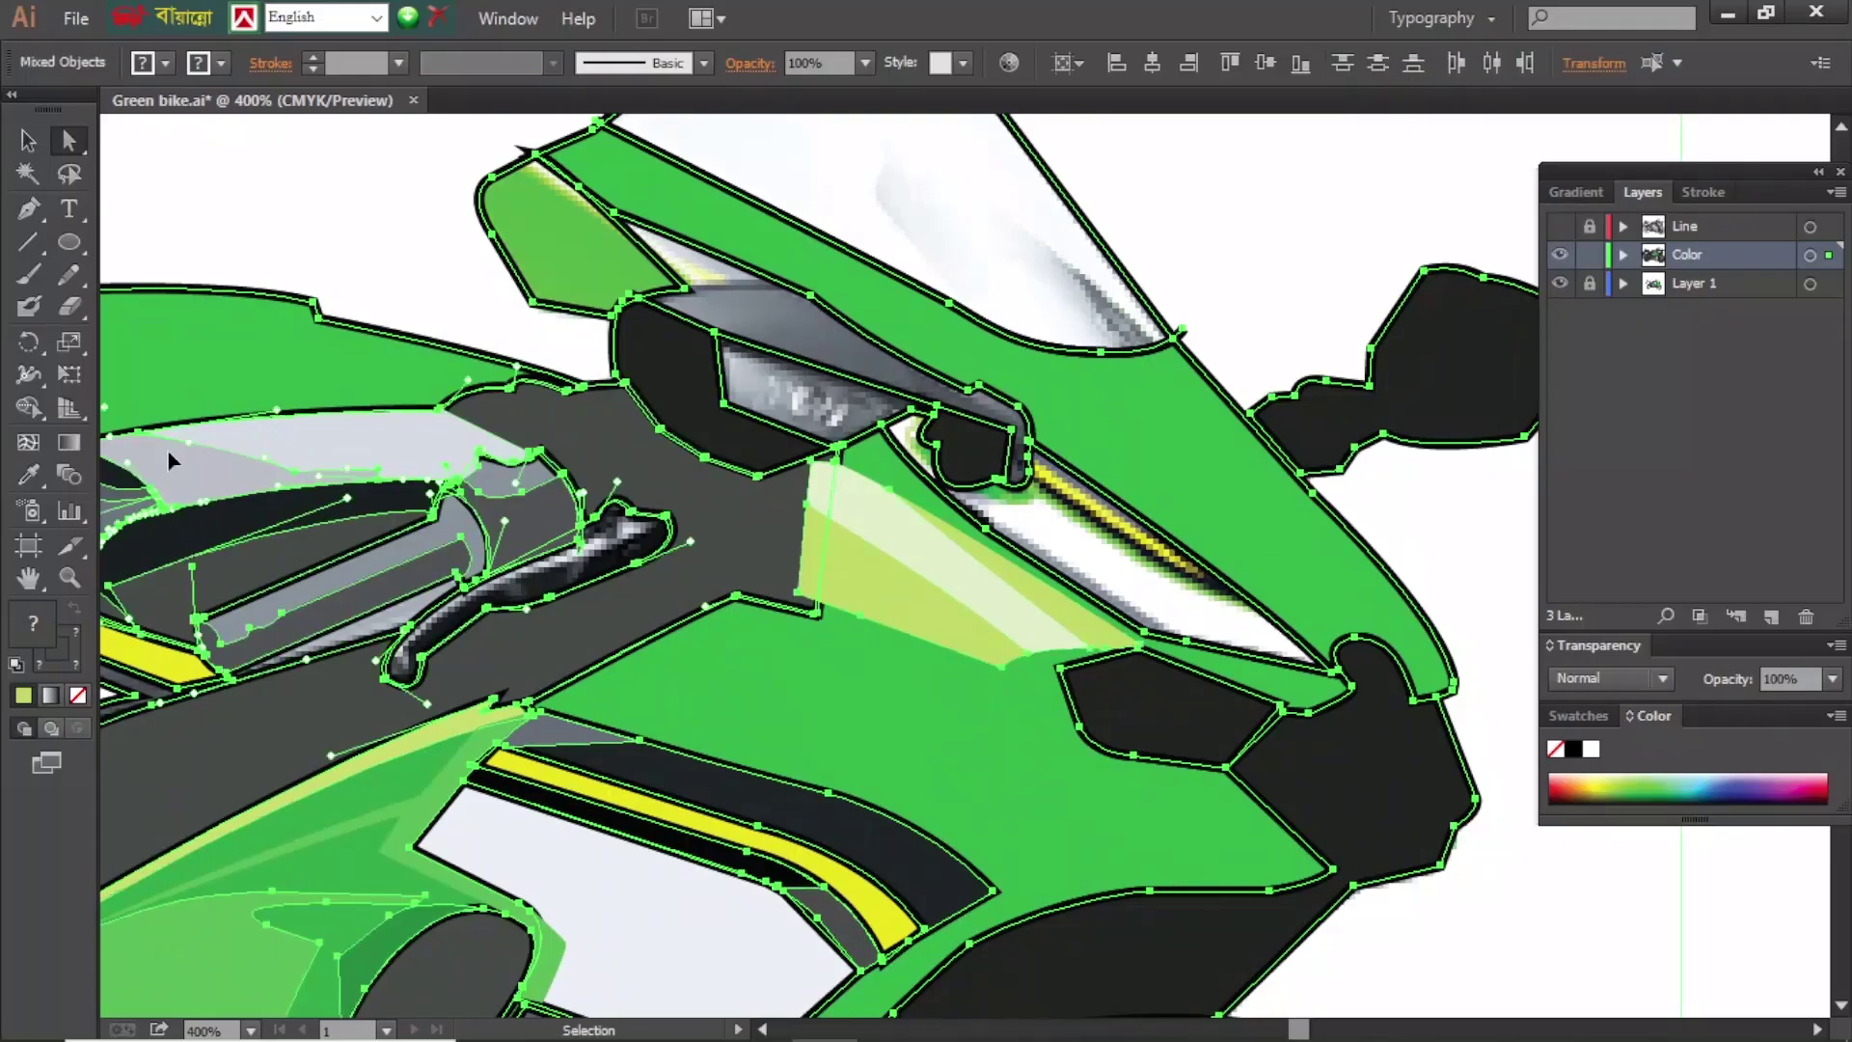
pyautogui.hotkey('ctrl', 'shift', 'a')
pyautogui.click(1081, 560)
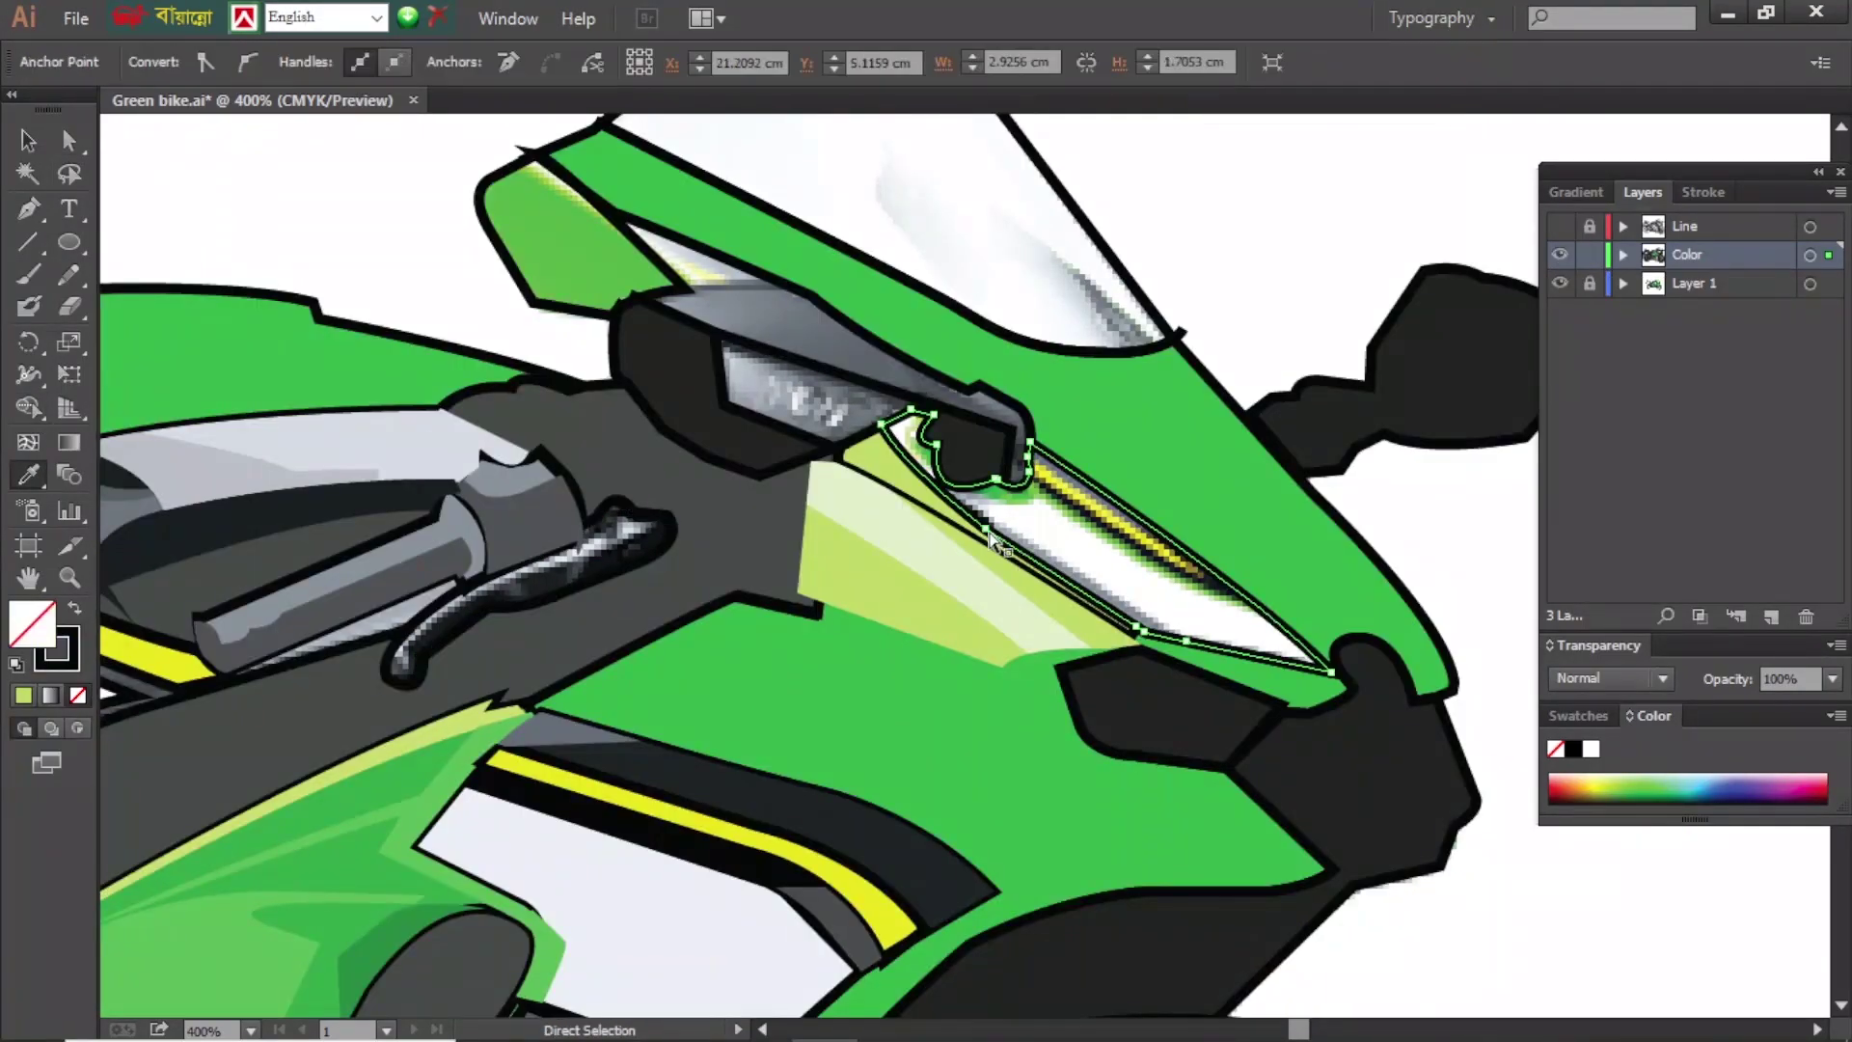
pyautogui.keyDown('ctrl'); pyautogui.click(1163, 333); pyautogui.keyUp('ctrl')
pyautogui.keyDown('ctrl'); pyautogui.click(1269, 612); pyautogui.keyUp('ctrl')
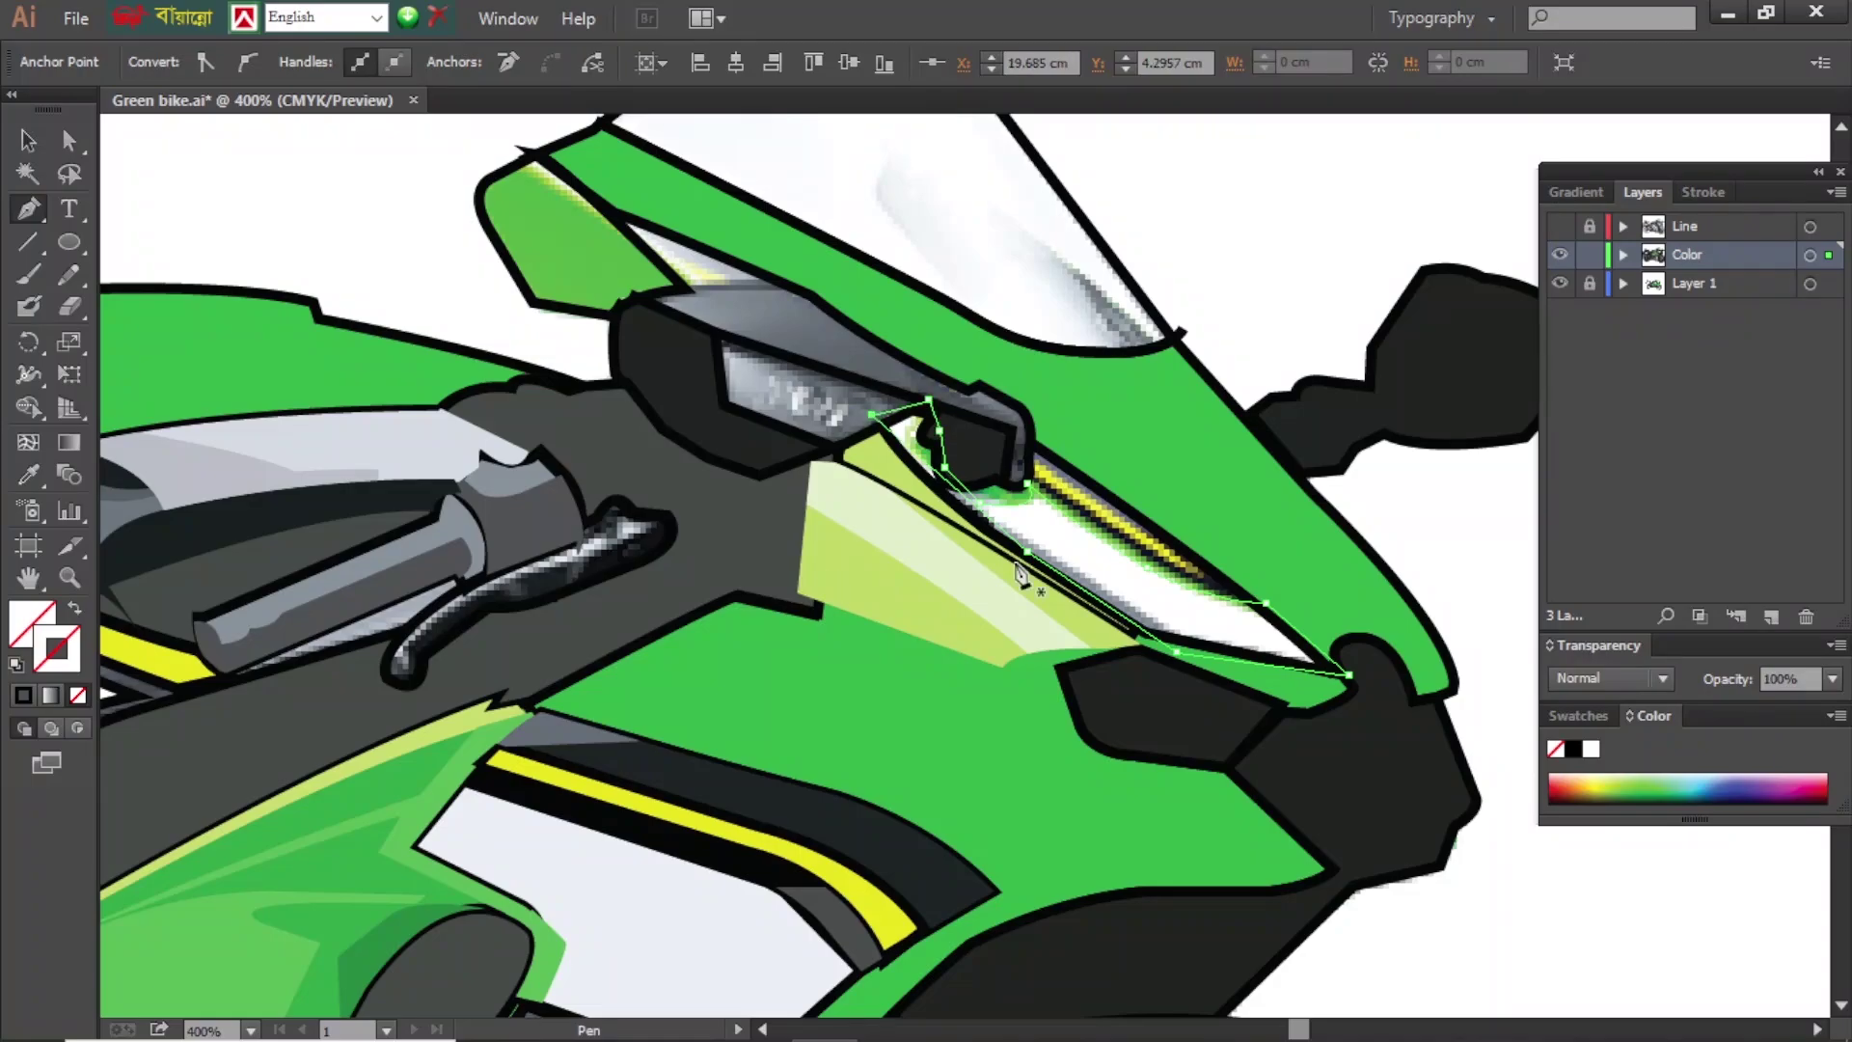
pyautogui.press('i')
pyautogui.keyDown('ctrl'); pyautogui.click(1560, 255); pyautogui.keyUp('ctrl')
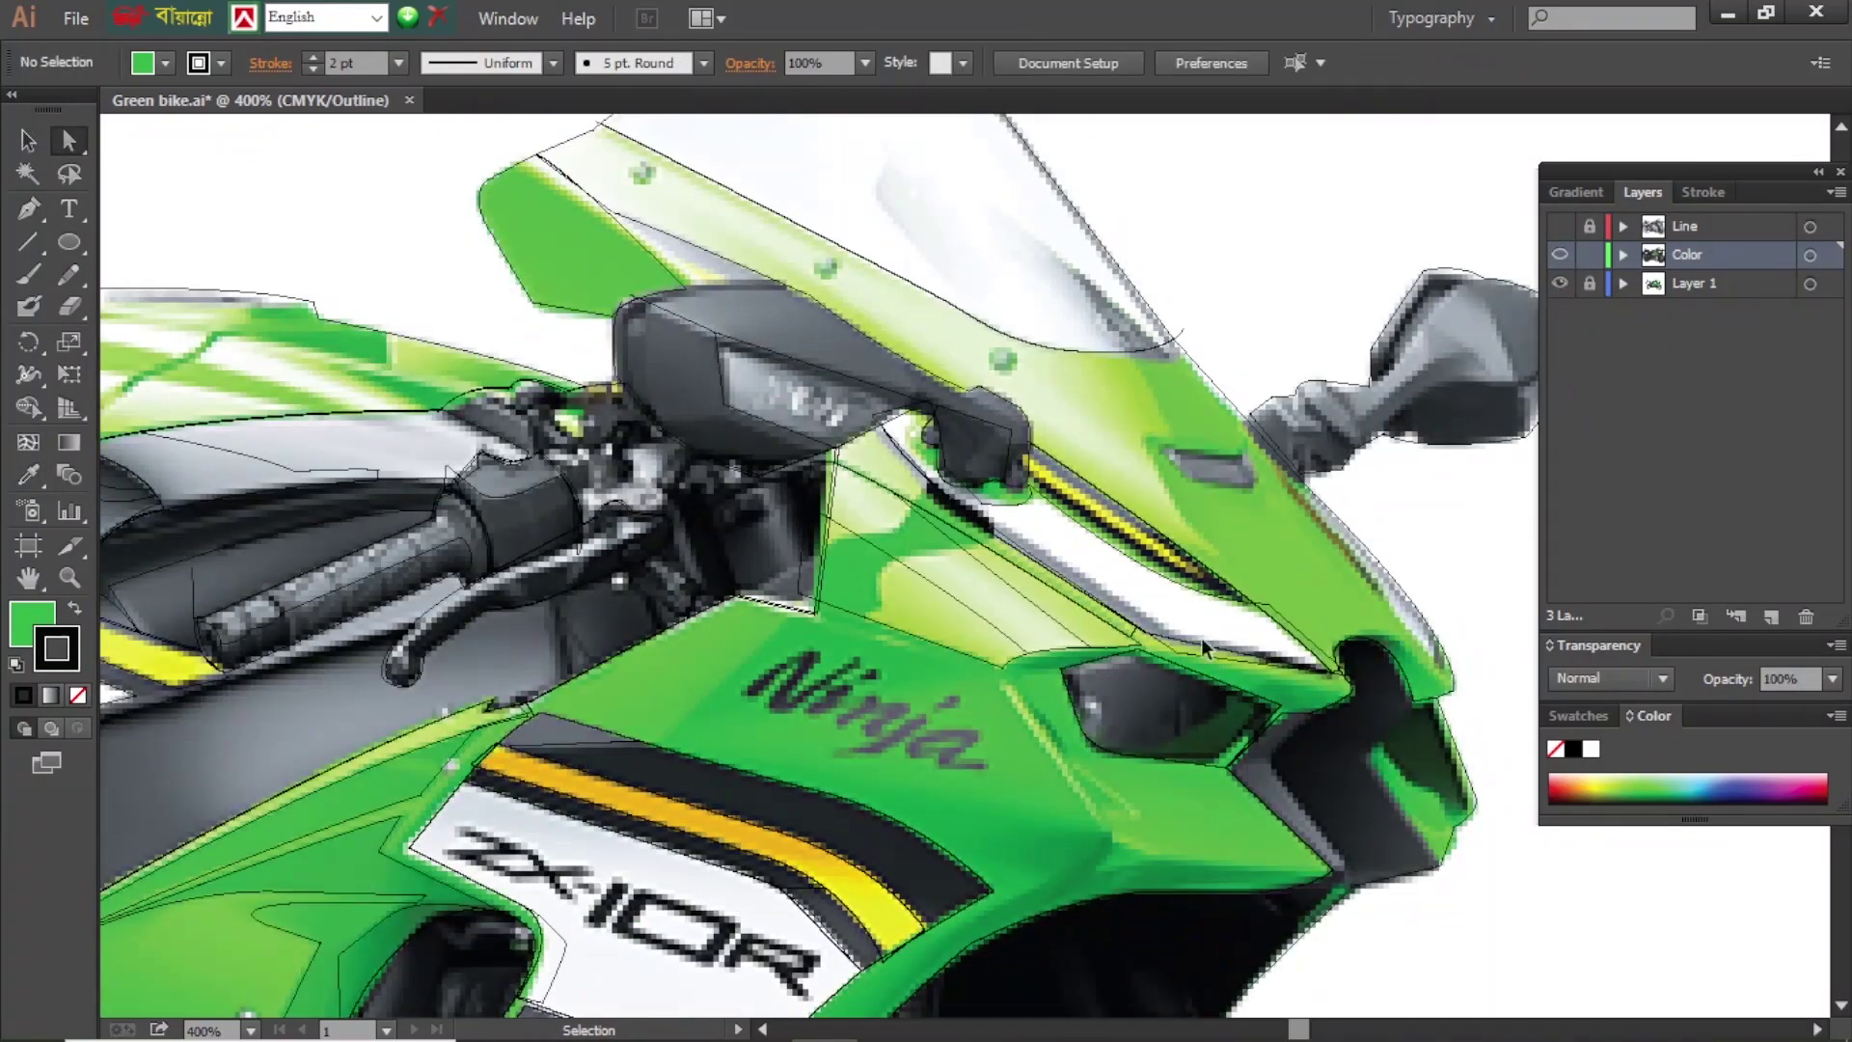
# - Fill the gap under the headlight green with Shape Builder
pyautogui.hotkey('ctrl', 'a')
pyautogui.hotkey('shift', 'm')
pyautogui.scroll(3, 1027, 711)
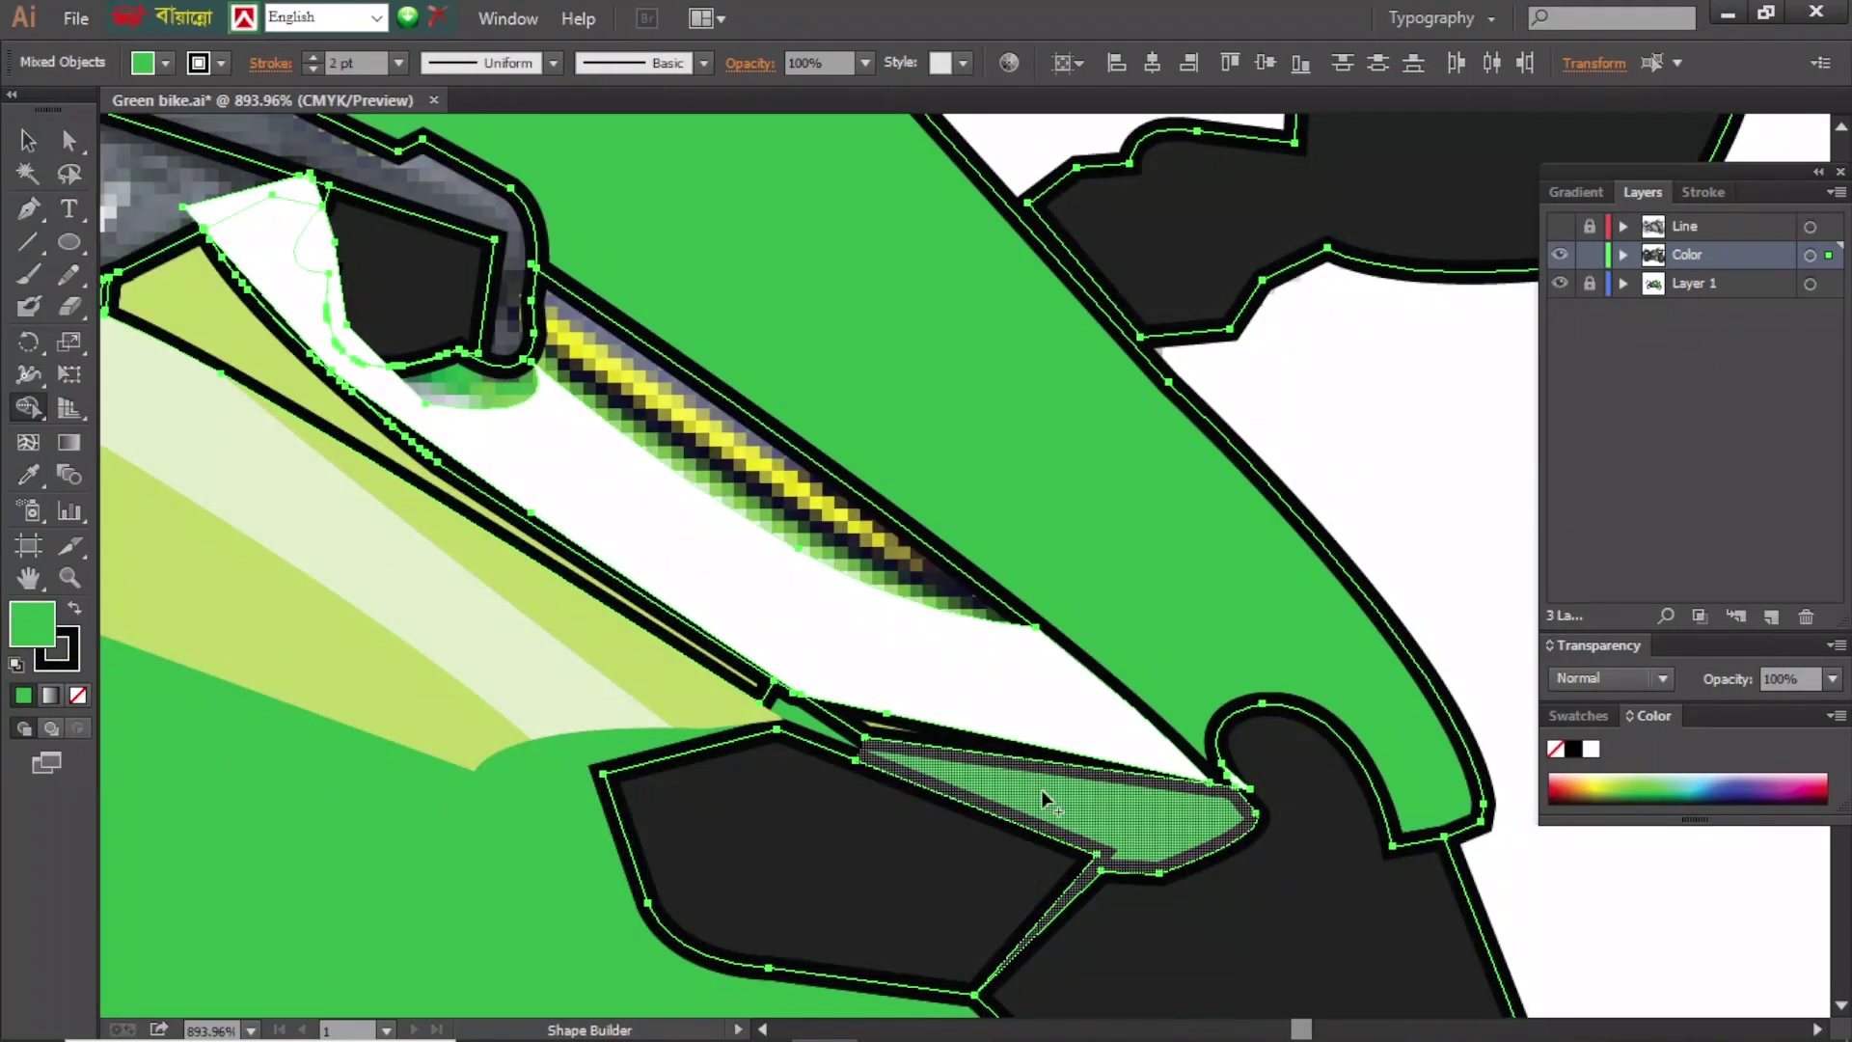
pyautogui.scroll(3, 444, 427)
pyautogui.hscroll(-3, 443, 427)
pyautogui.click(547, 465)
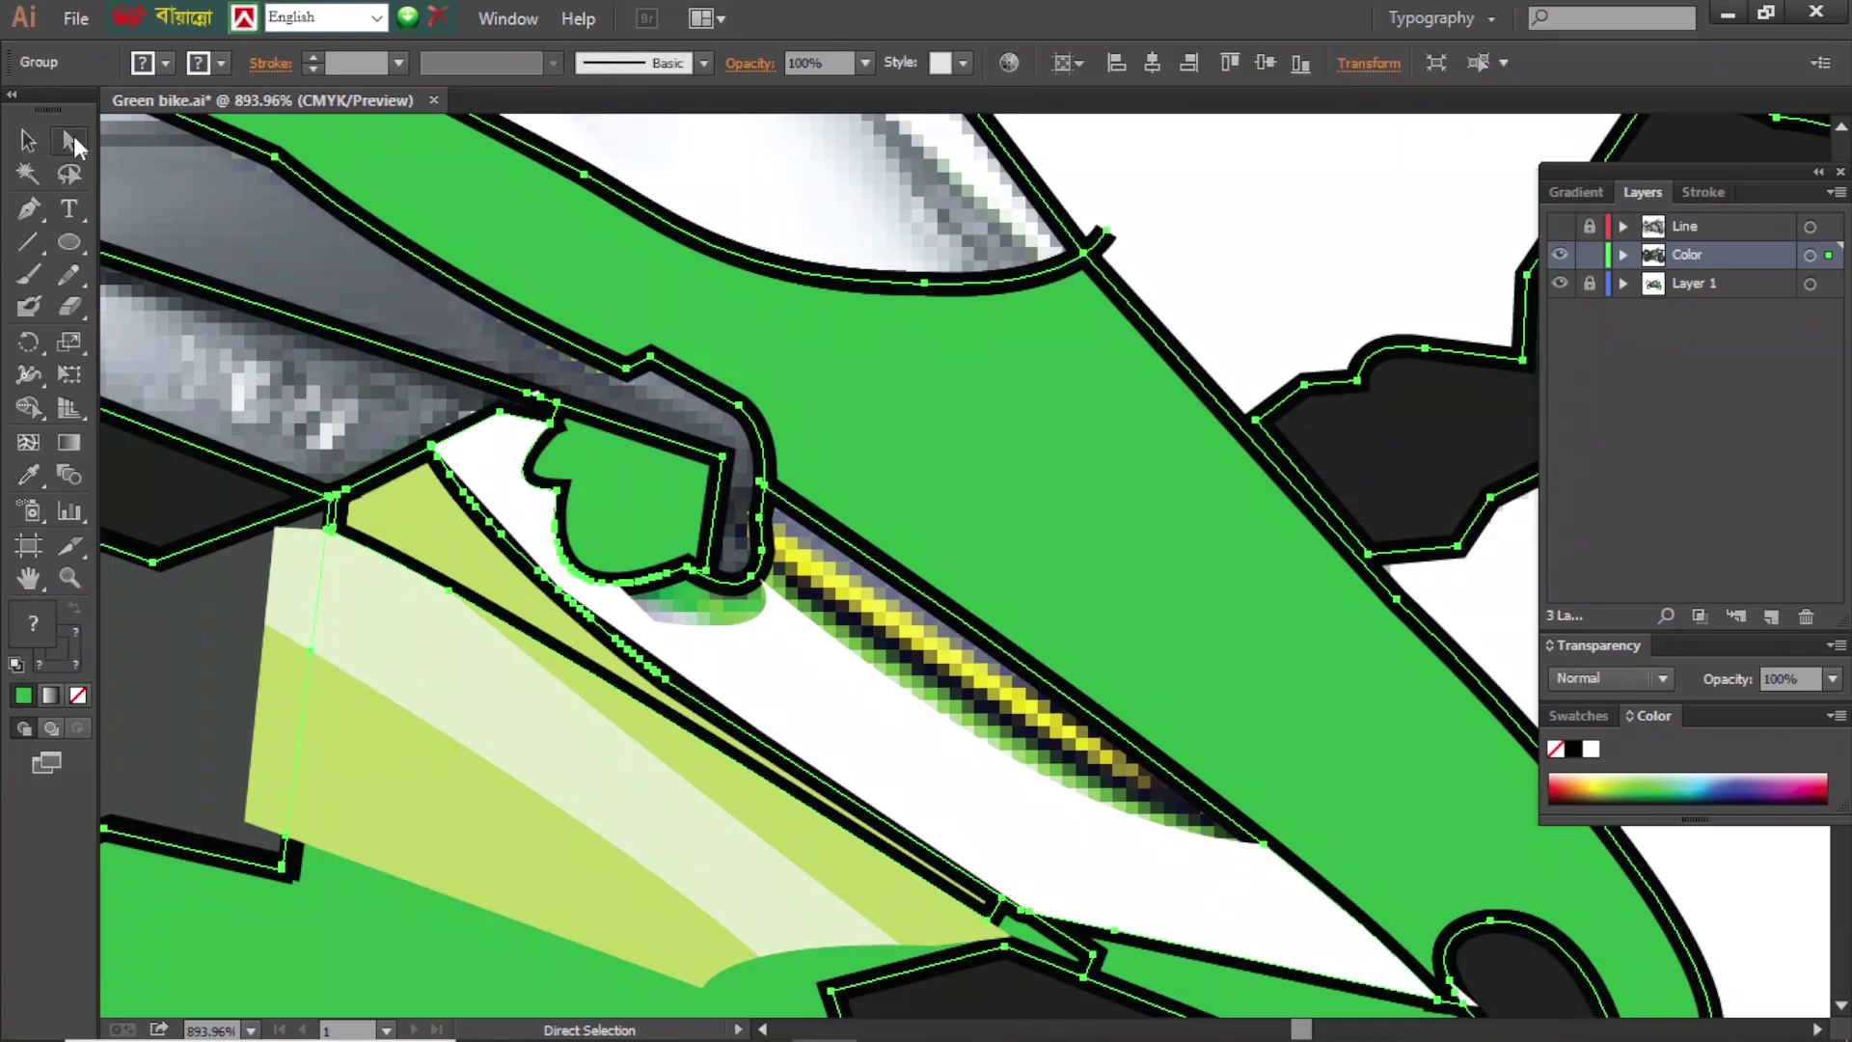
# - Start a path along the headlight's yellow stripe
pyautogui.press('p')
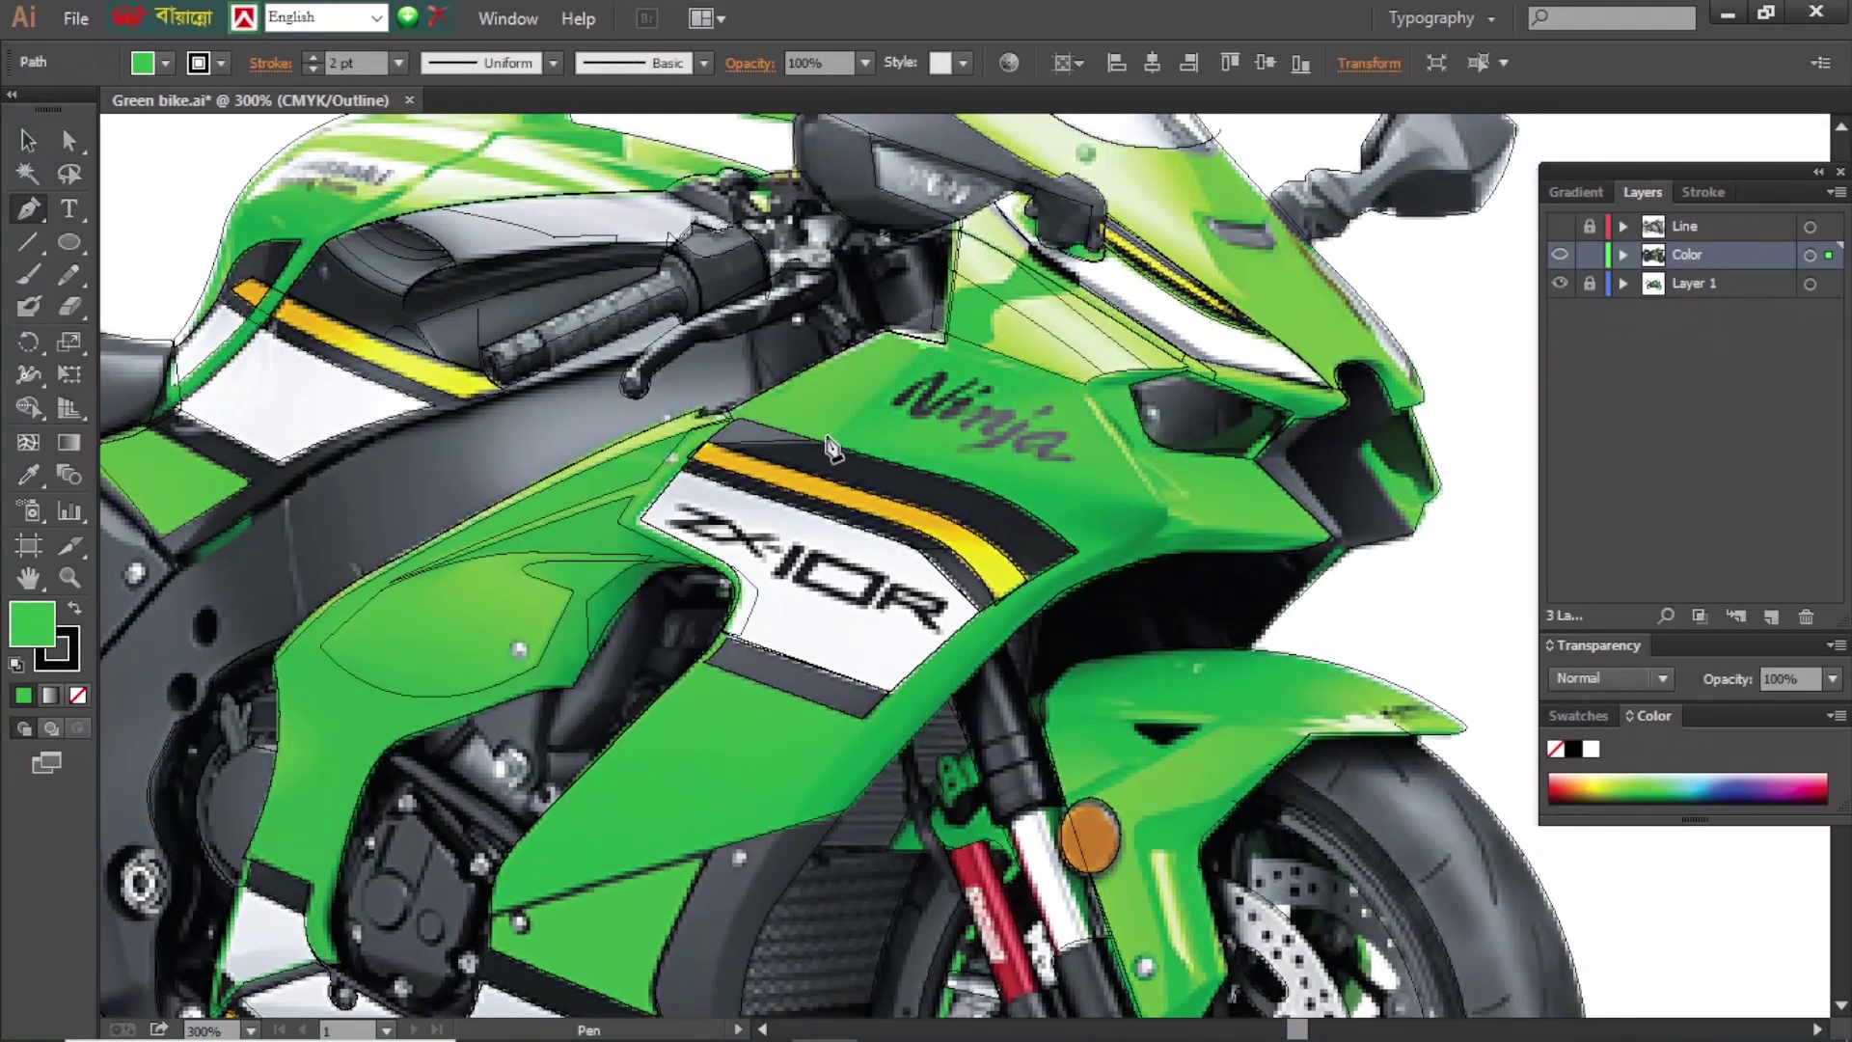
pyautogui.click(832, 446)
pyautogui.click(926, 344)
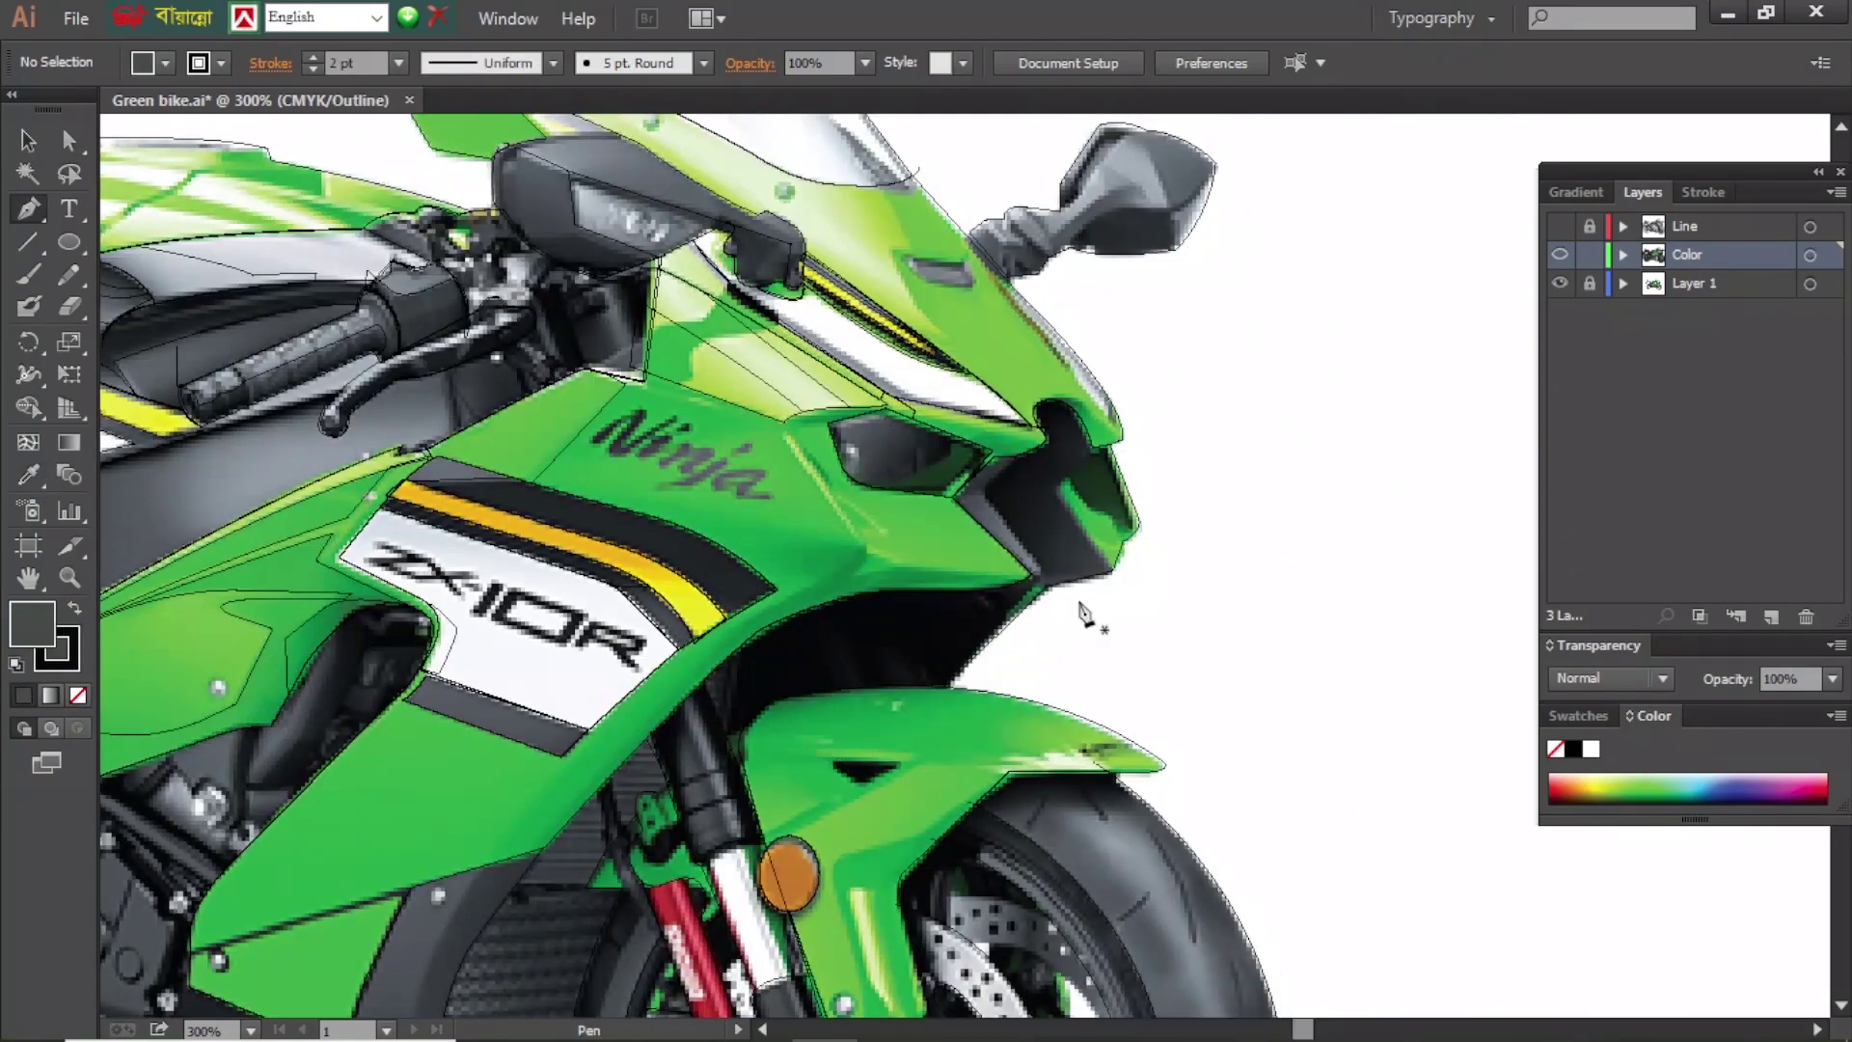
# - Close the curved lower fairing path and fill it green
pyautogui.moveTo(1177, 531); pyautogui.dragTo(873, 565)
pyautogui.click(965, 600)
pyautogui.hotkey('ctrl', 'y')
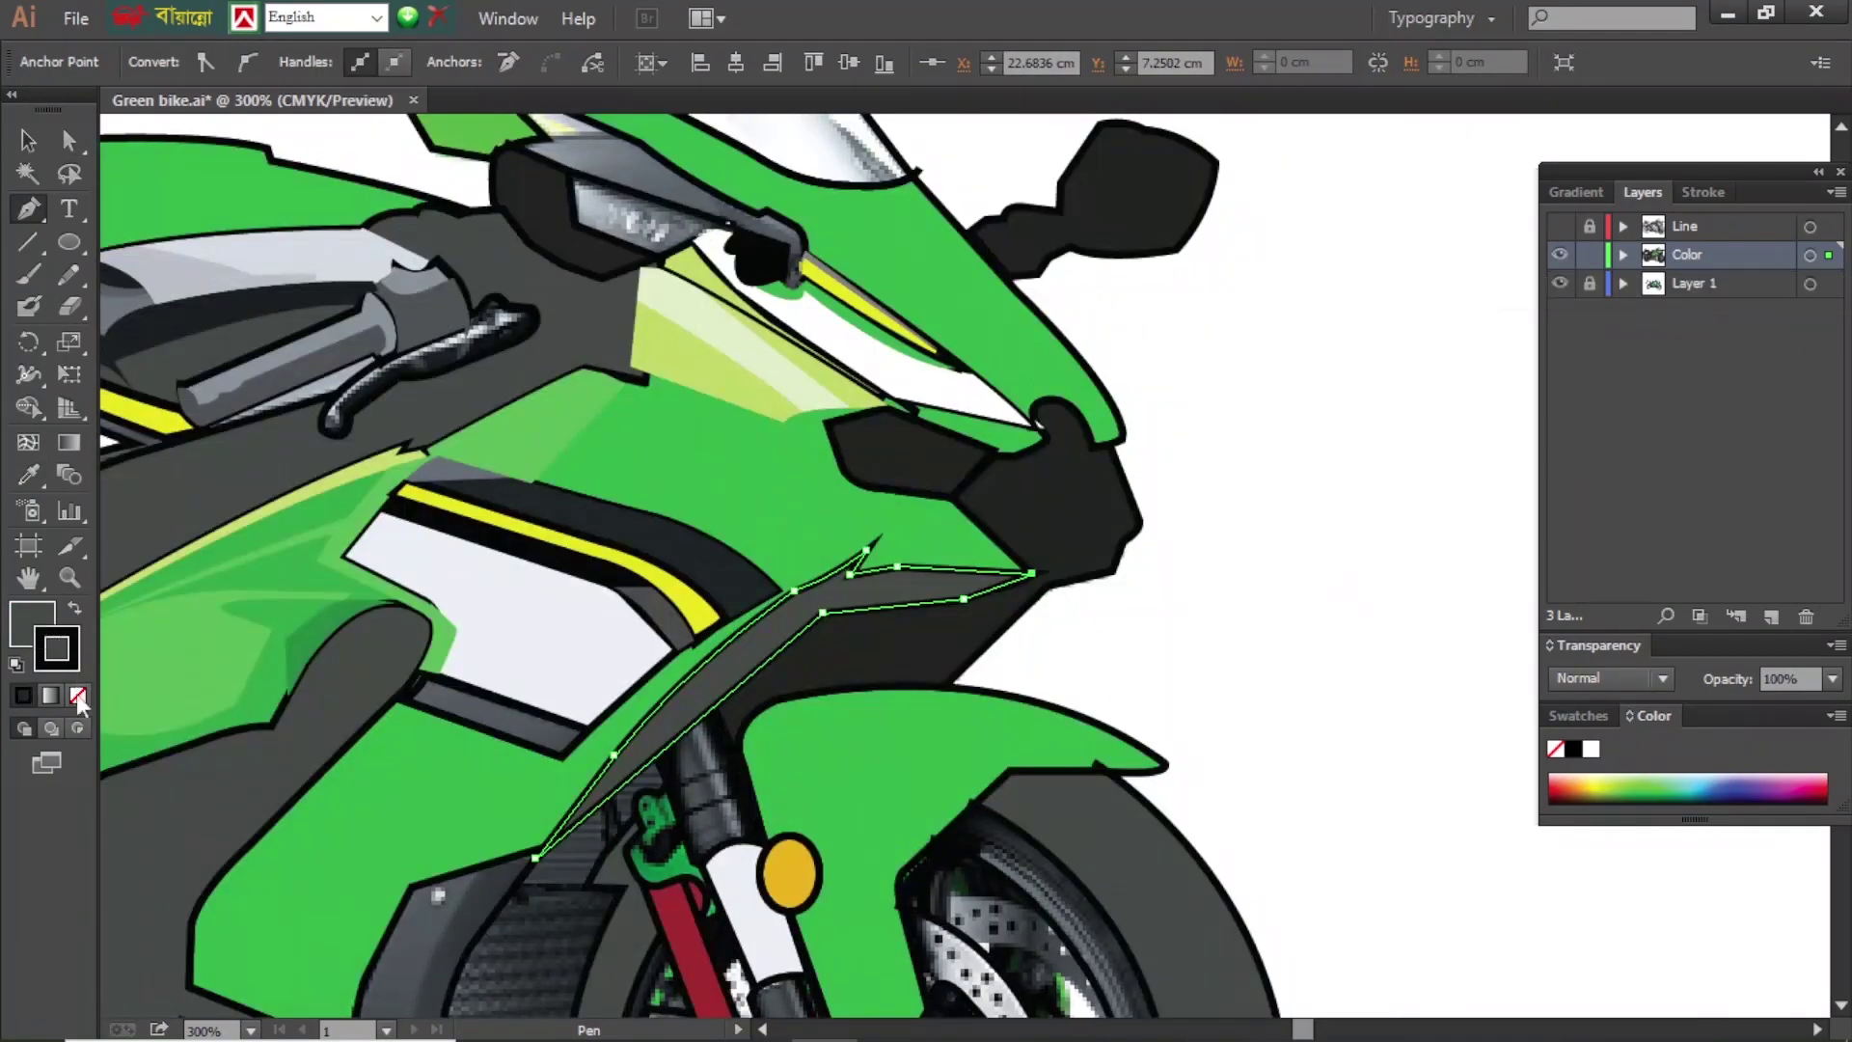
pyautogui.press('a')
pyautogui.click(1420, 606)
pyautogui.hotkey('ctrl', 'y')
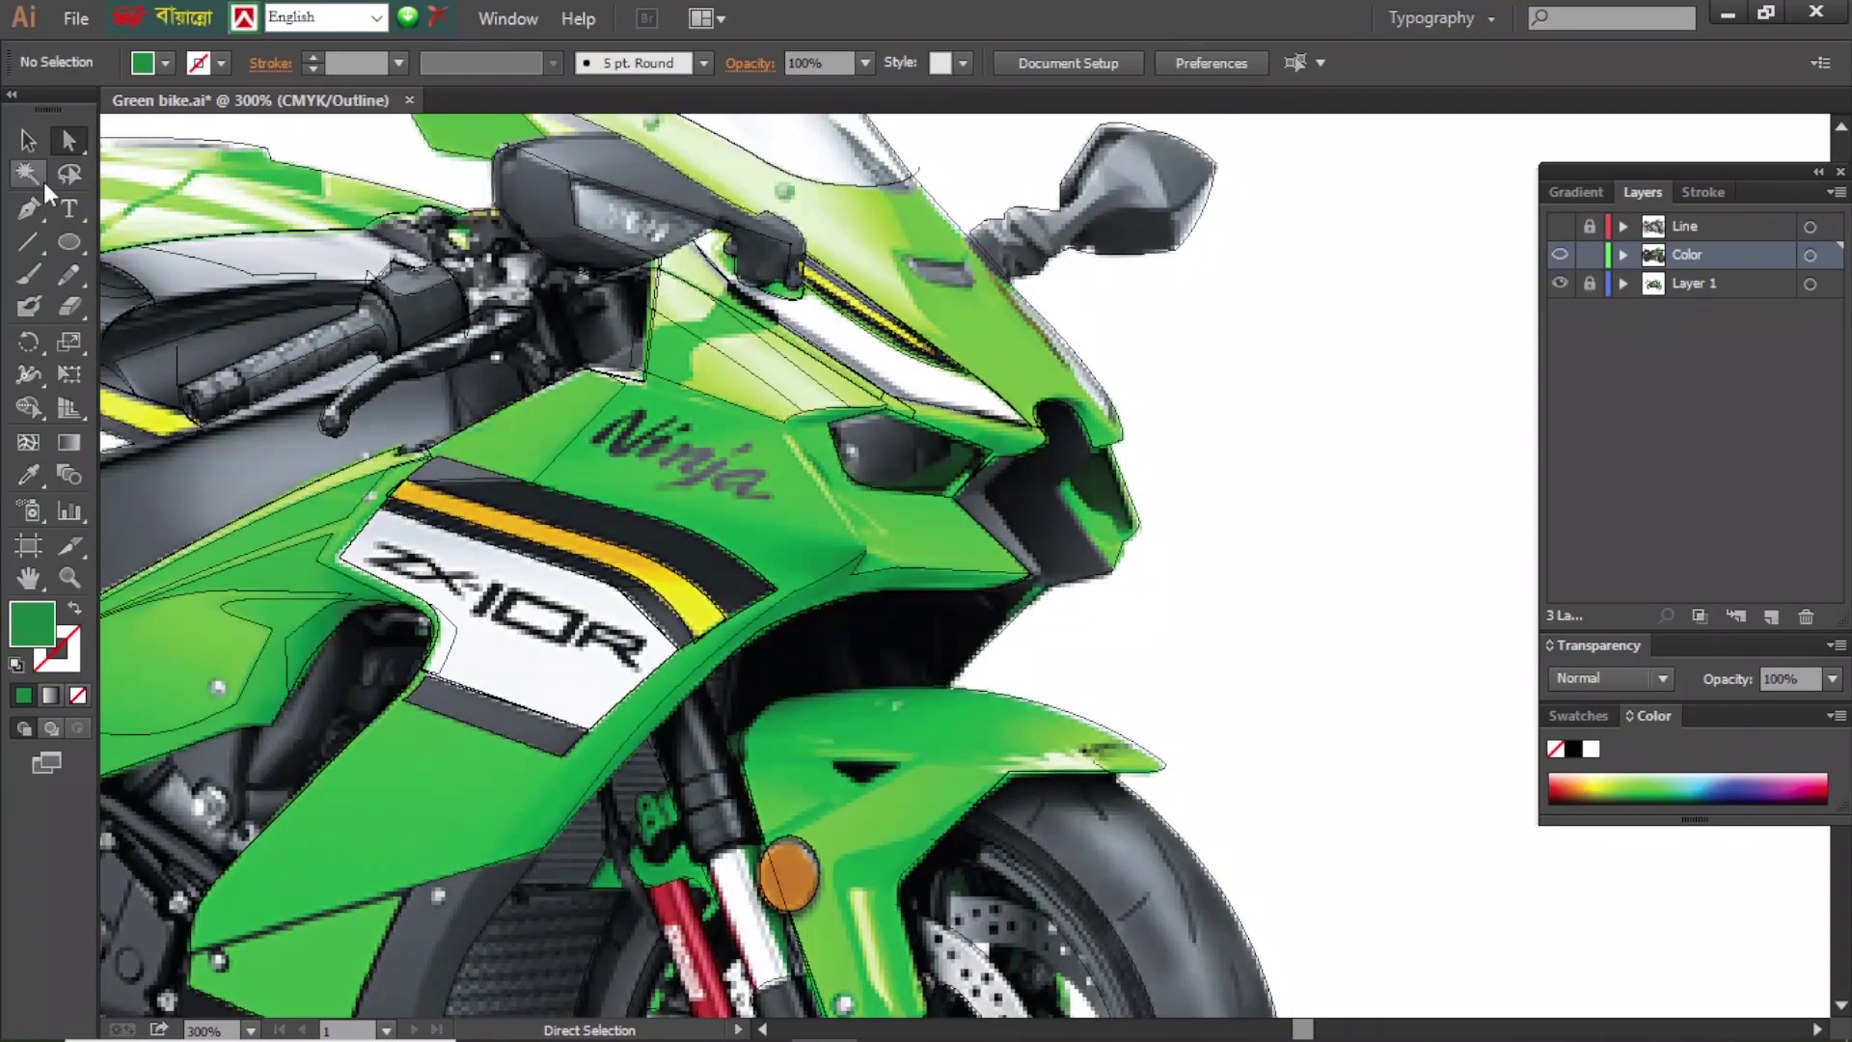
pyautogui.press('p')
# - Trace a path along the stripe, give it the sampled orange colour, and merge regions with Shape Builder
pyautogui.click(842, 591)
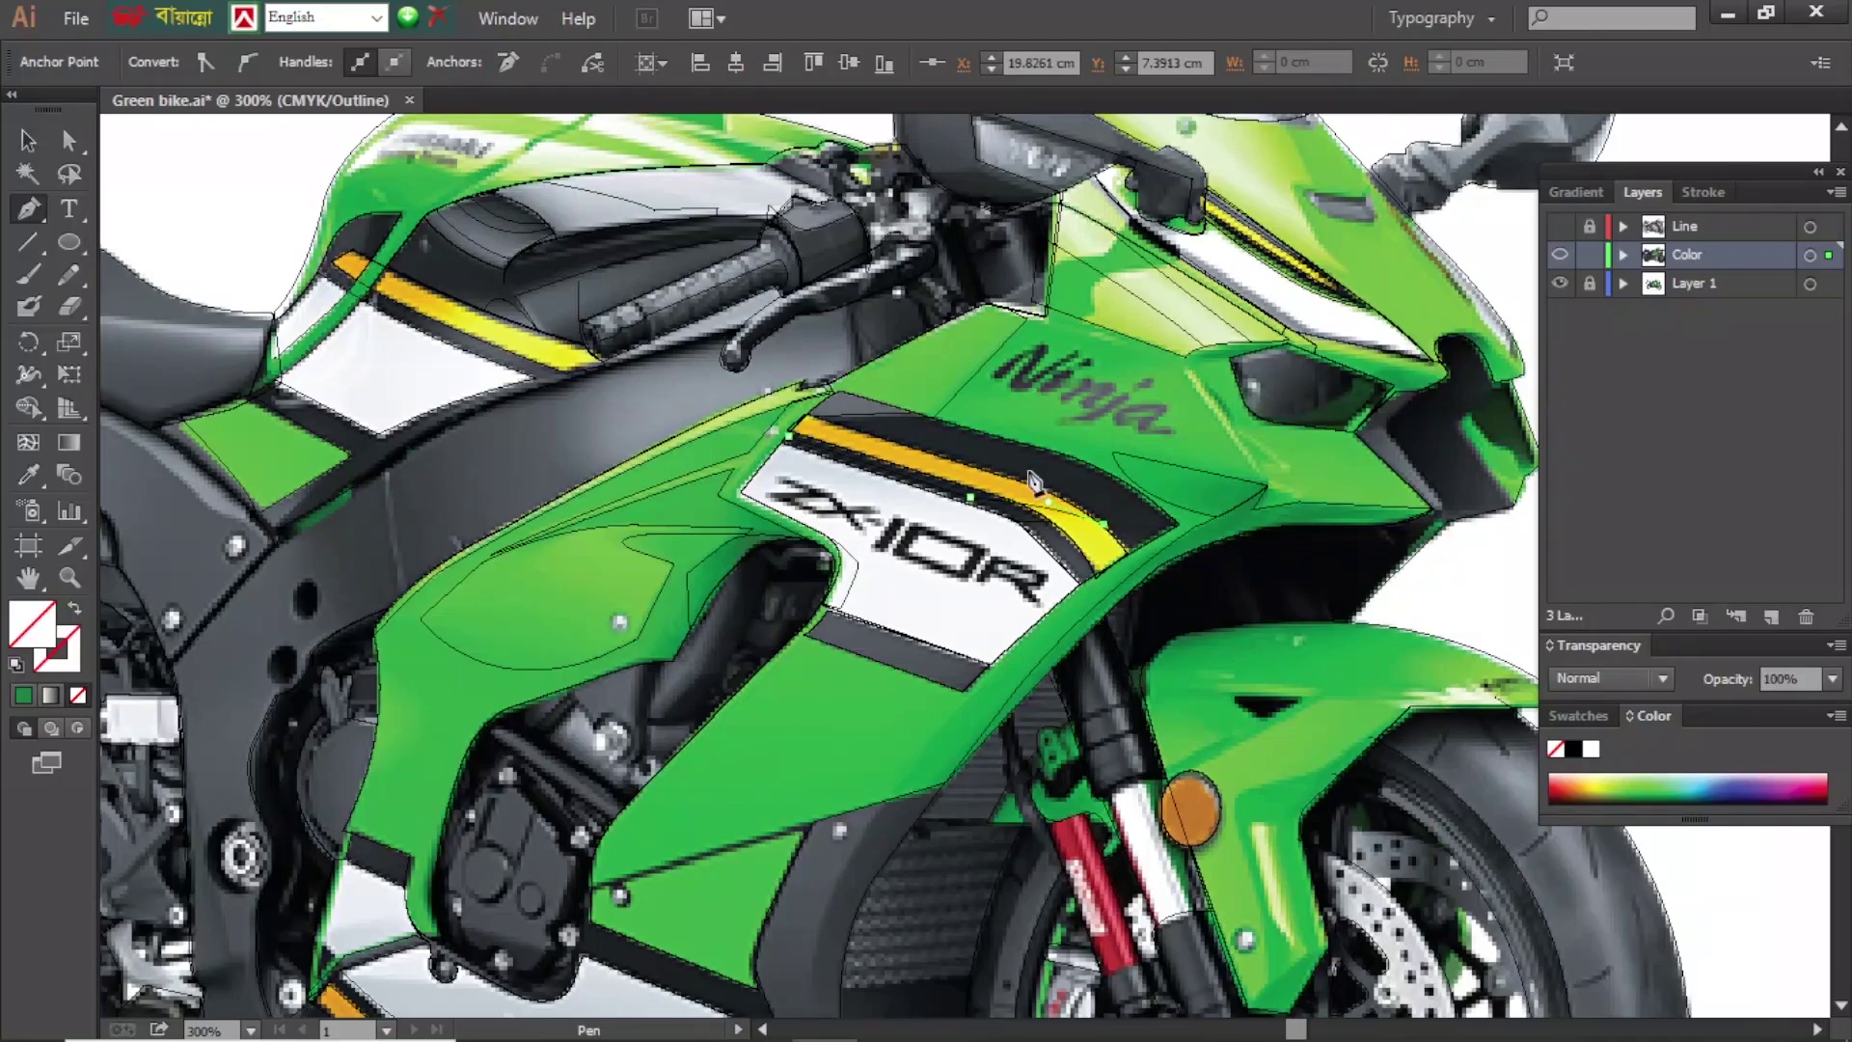
pyautogui.click(865, 439)
pyautogui.hotkey('ctrl', 'y')
pyautogui.hotkey('shift', 'm')
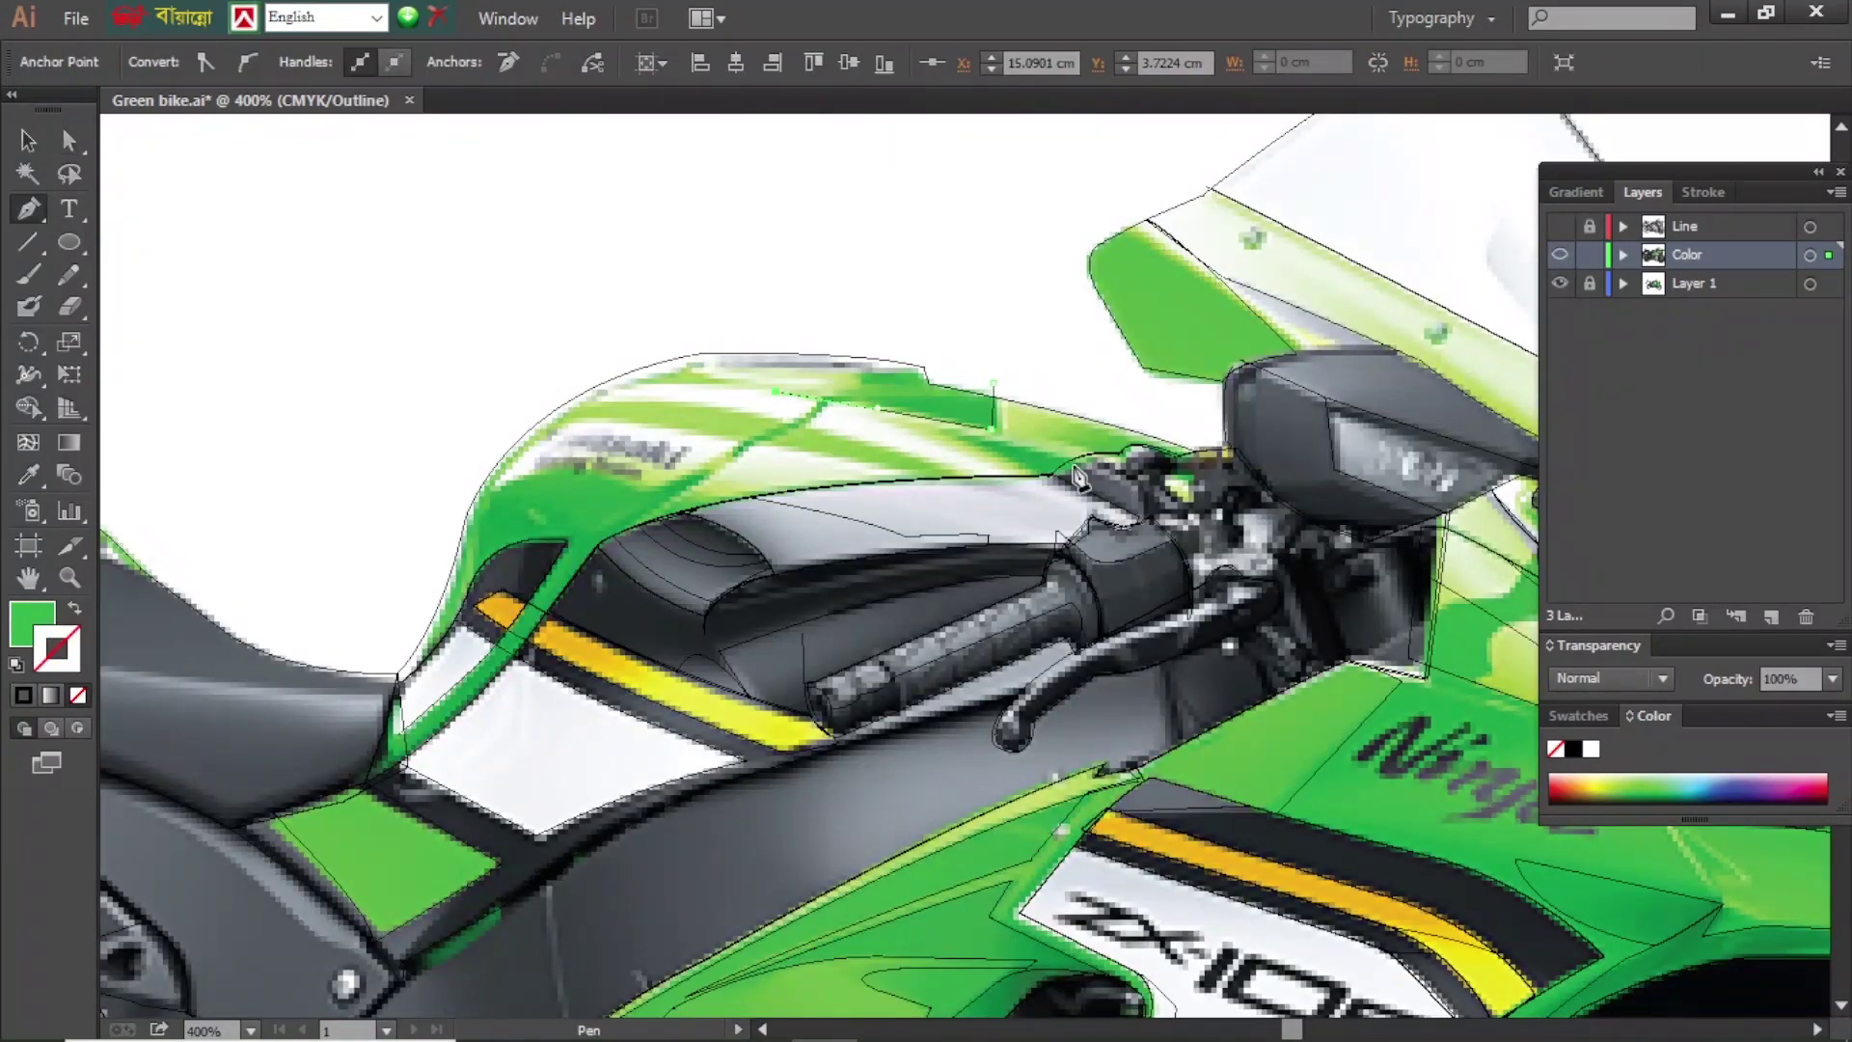
pyautogui.hotkey('ctrl', 'y')
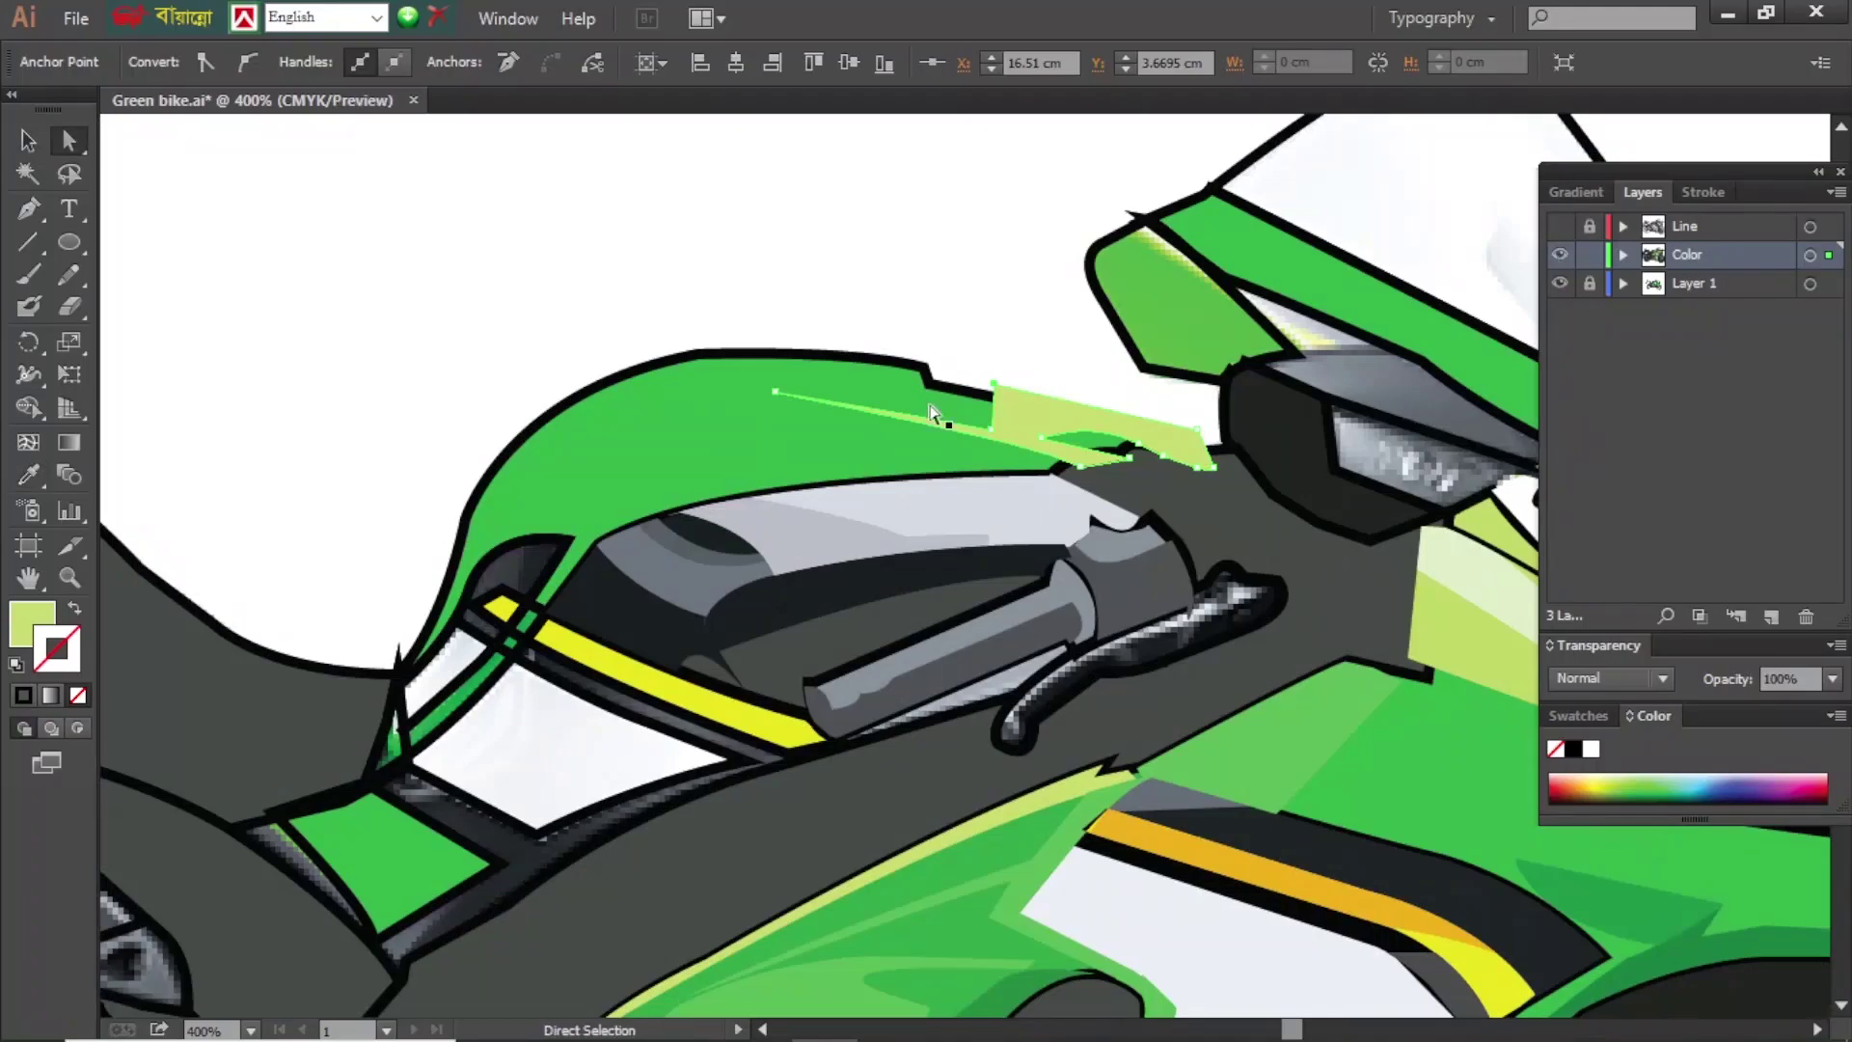
pyautogui.hotkey('shift', 'm')
pyautogui.hotkey('ctrl', 'y')
# - Draw a light-green highlight shape on the fuel tank
pyautogui.press('p')
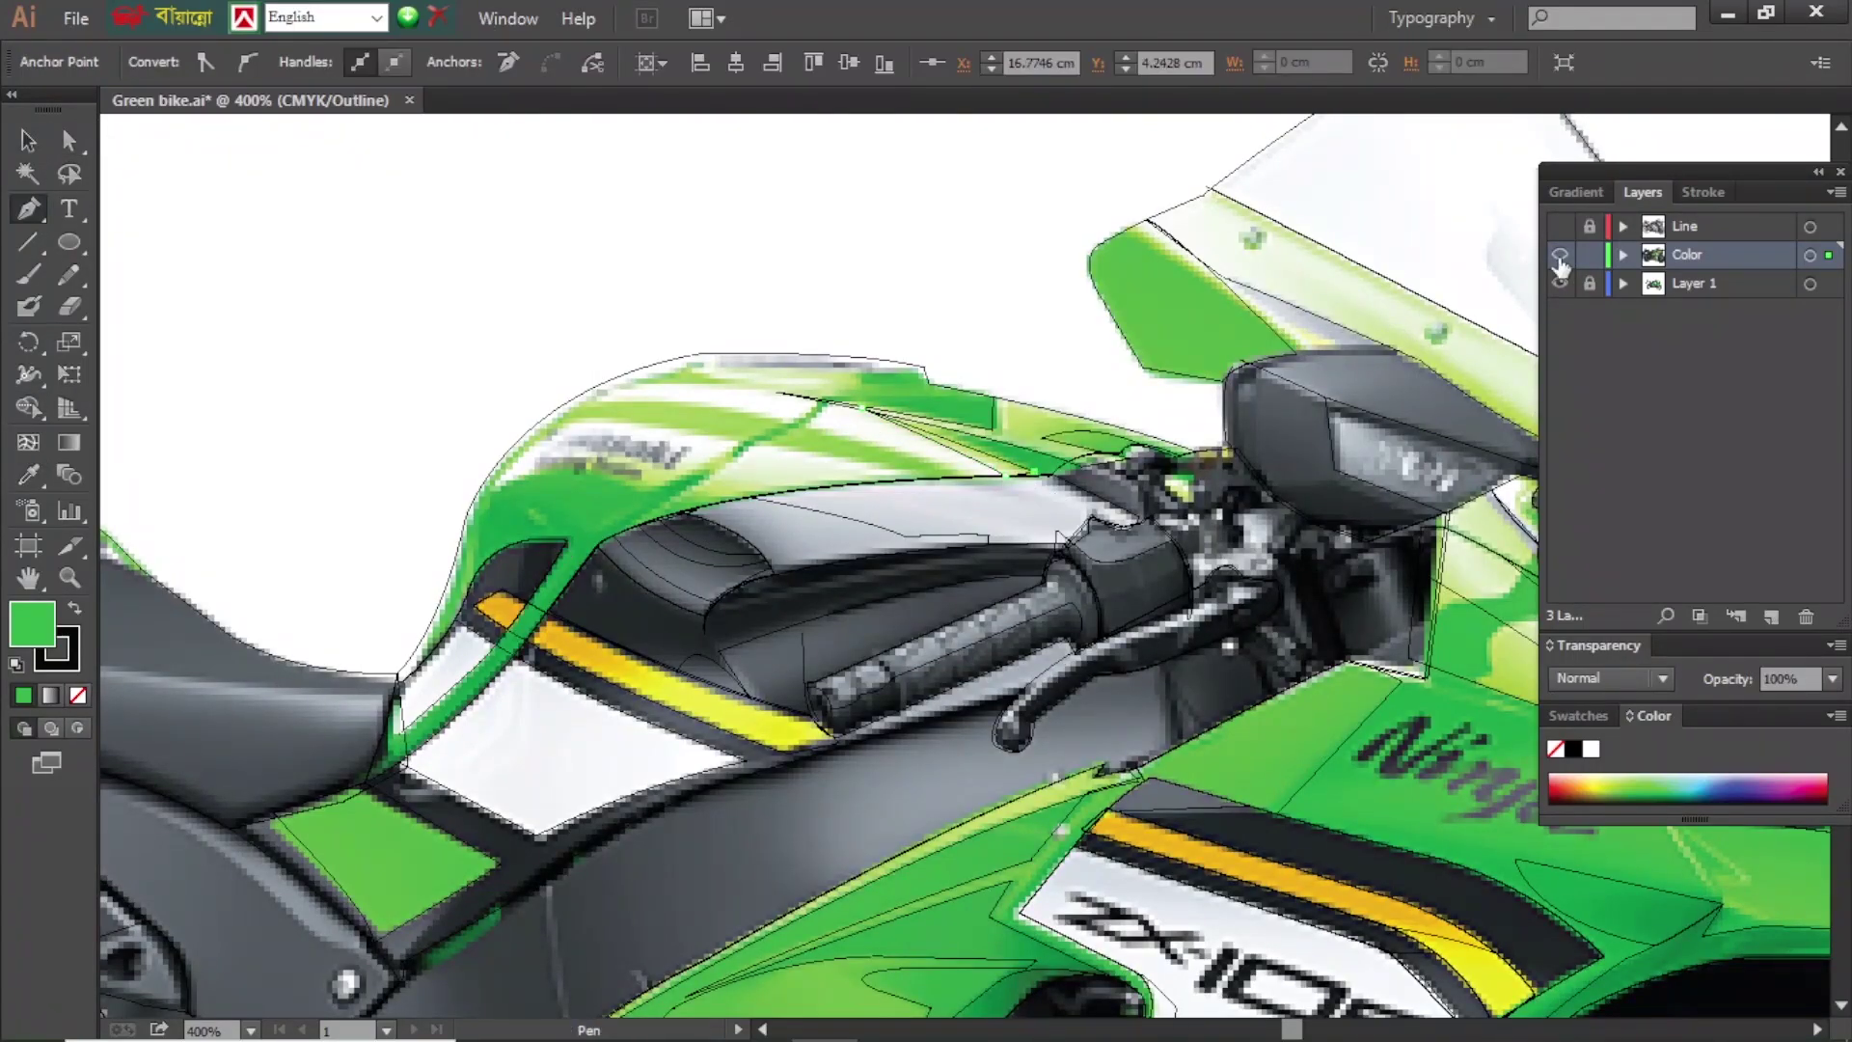
pyautogui.hotkey('ctrl', 'y')
pyautogui.press('i')
pyautogui.hotkey('ctrl', 'y')
pyautogui.moveTo(1007, 476); pyautogui.dragTo(1139, 567)
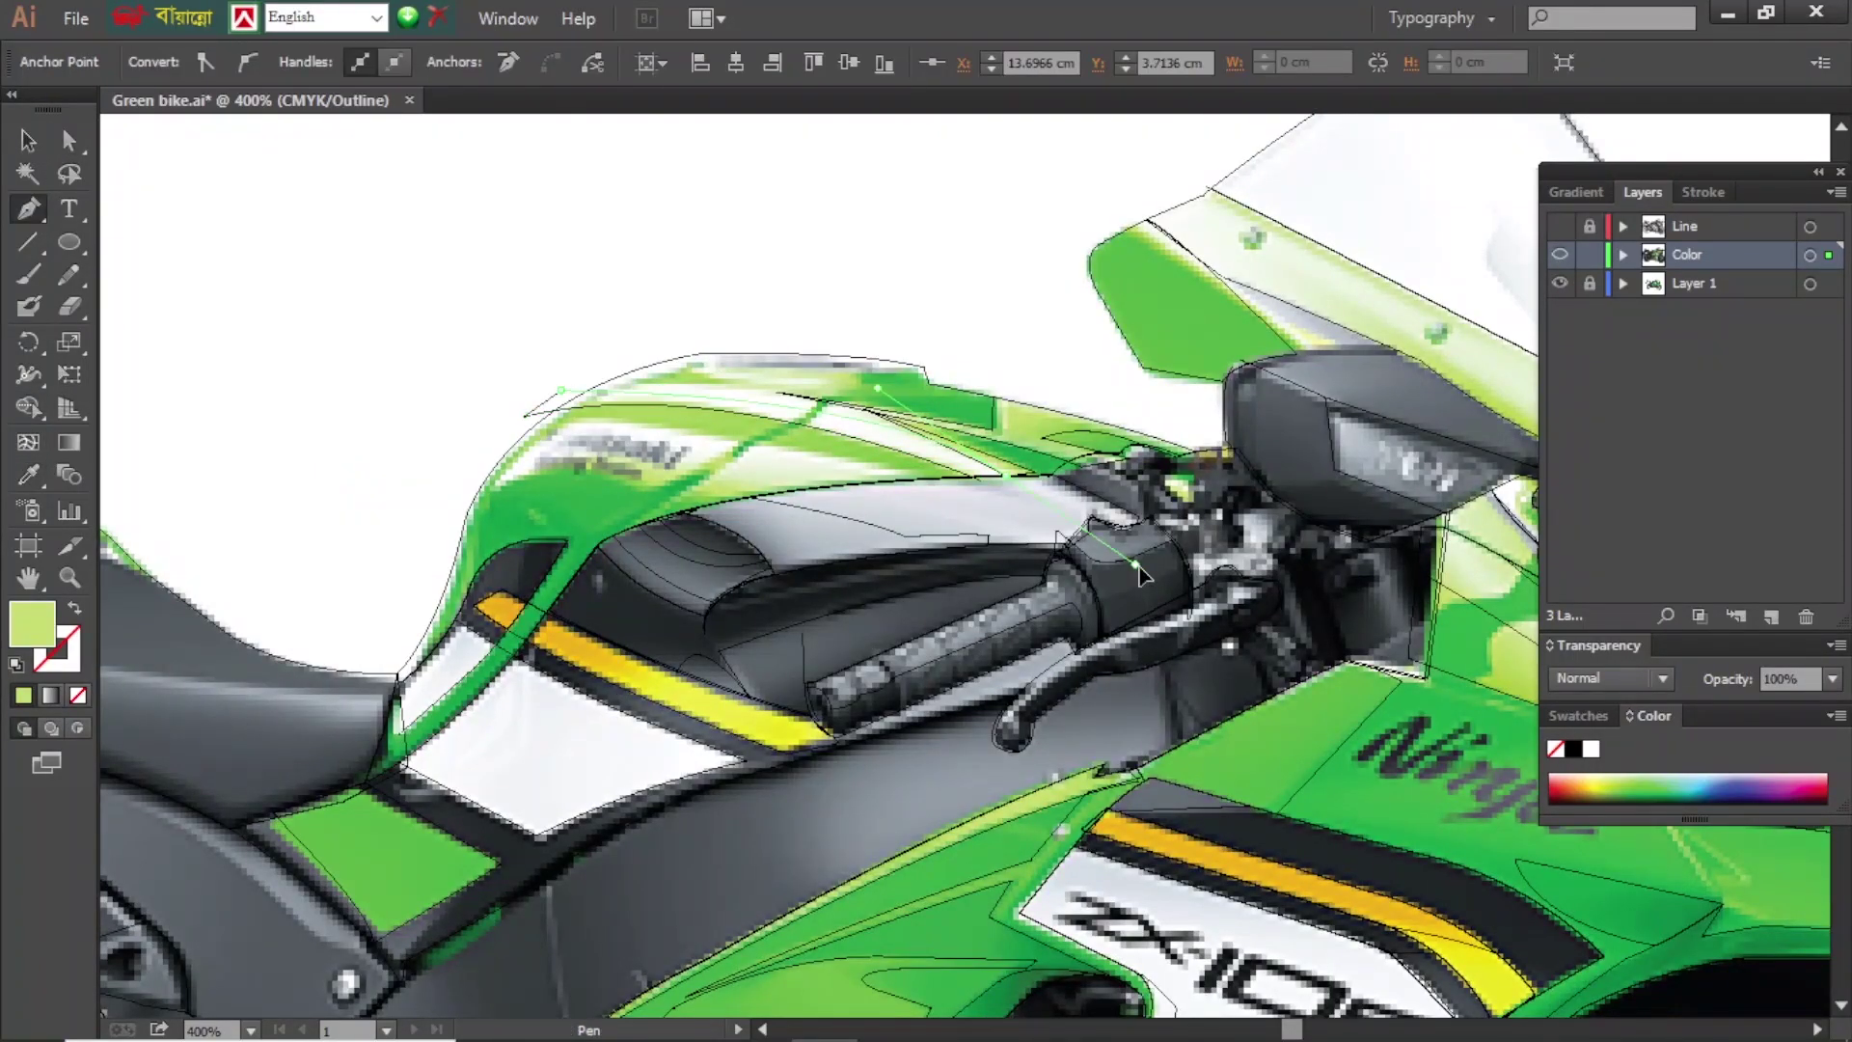
pyautogui.hotkey('ctrl', 'y')
# - Sample white and trace another highlight shape on the tank
pyautogui.click(907, 434)
pyautogui.hotkey('ctrl', 'y')
pyautogui.press('p')
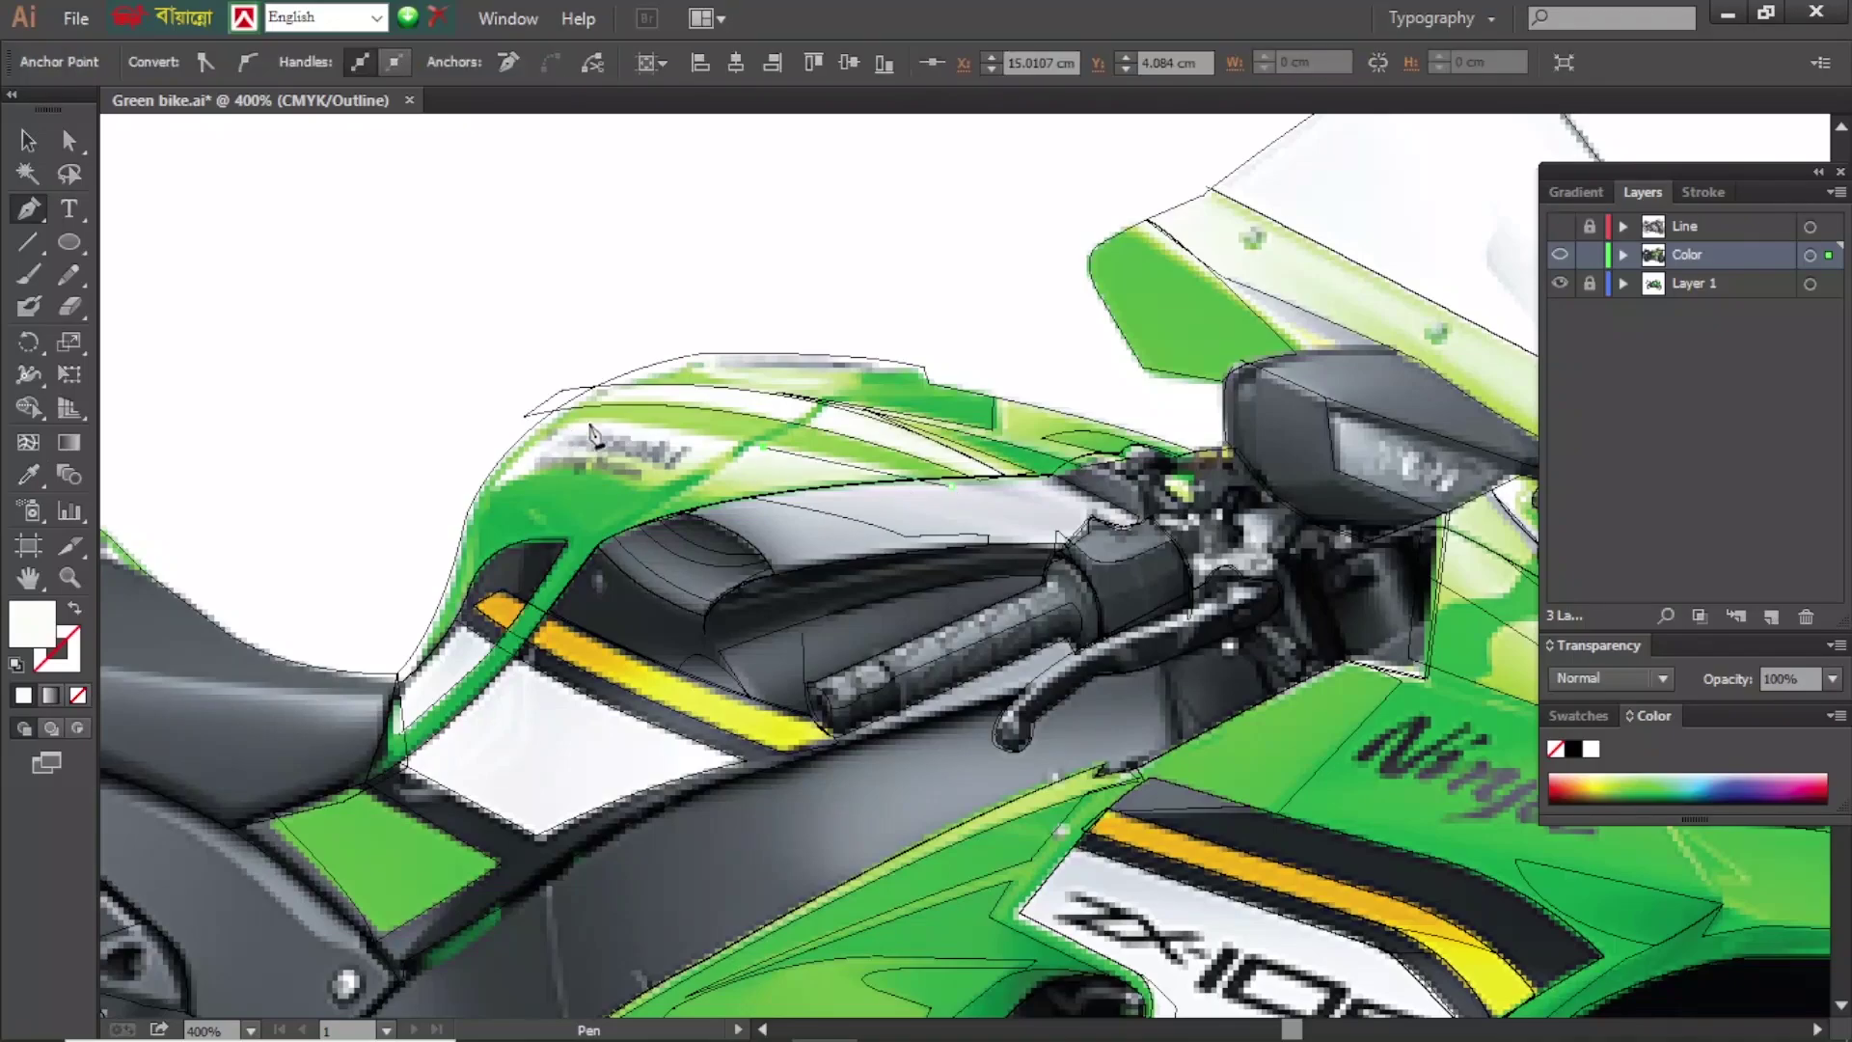
pyautogui.hotkey('ctrl', 'y')
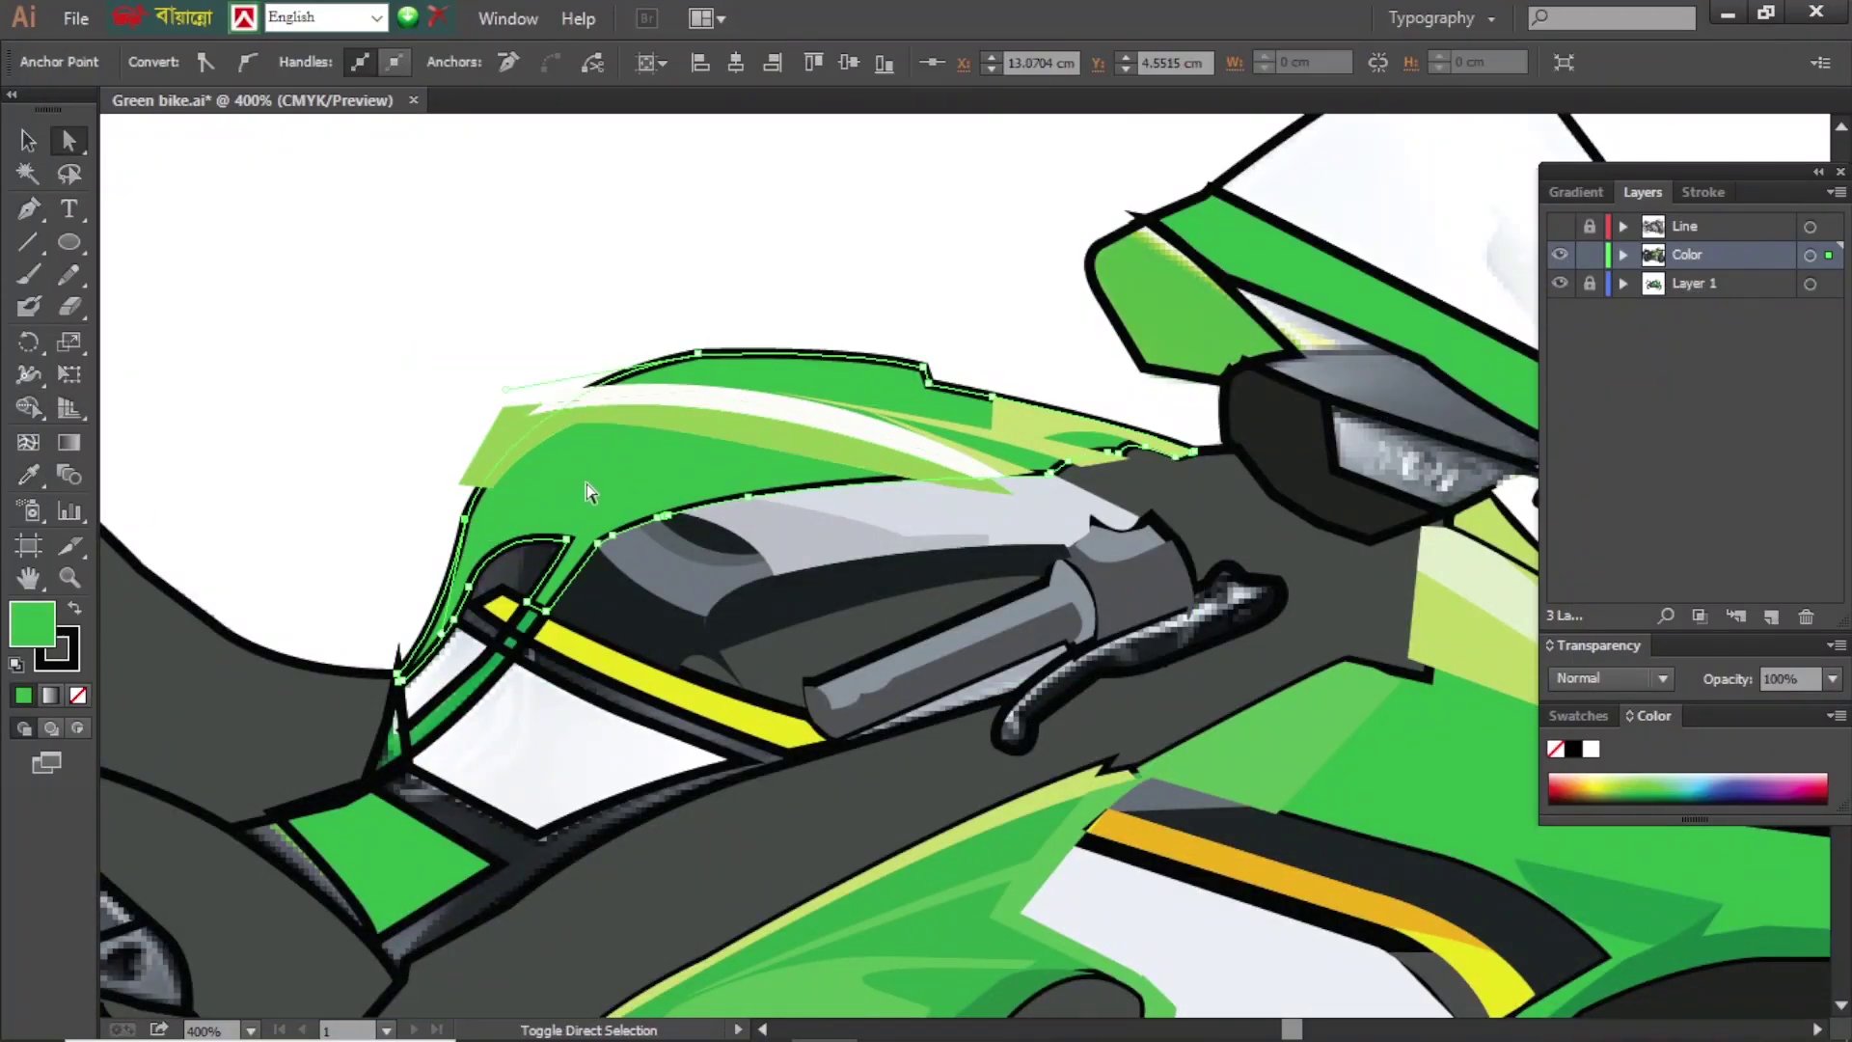
pyautogui.hotkey('ctrl', 'y')
pyautogui.keyDown('ctrl'); pyautogui.click(1563, 254); pyautogui.keyUp('ctrl')
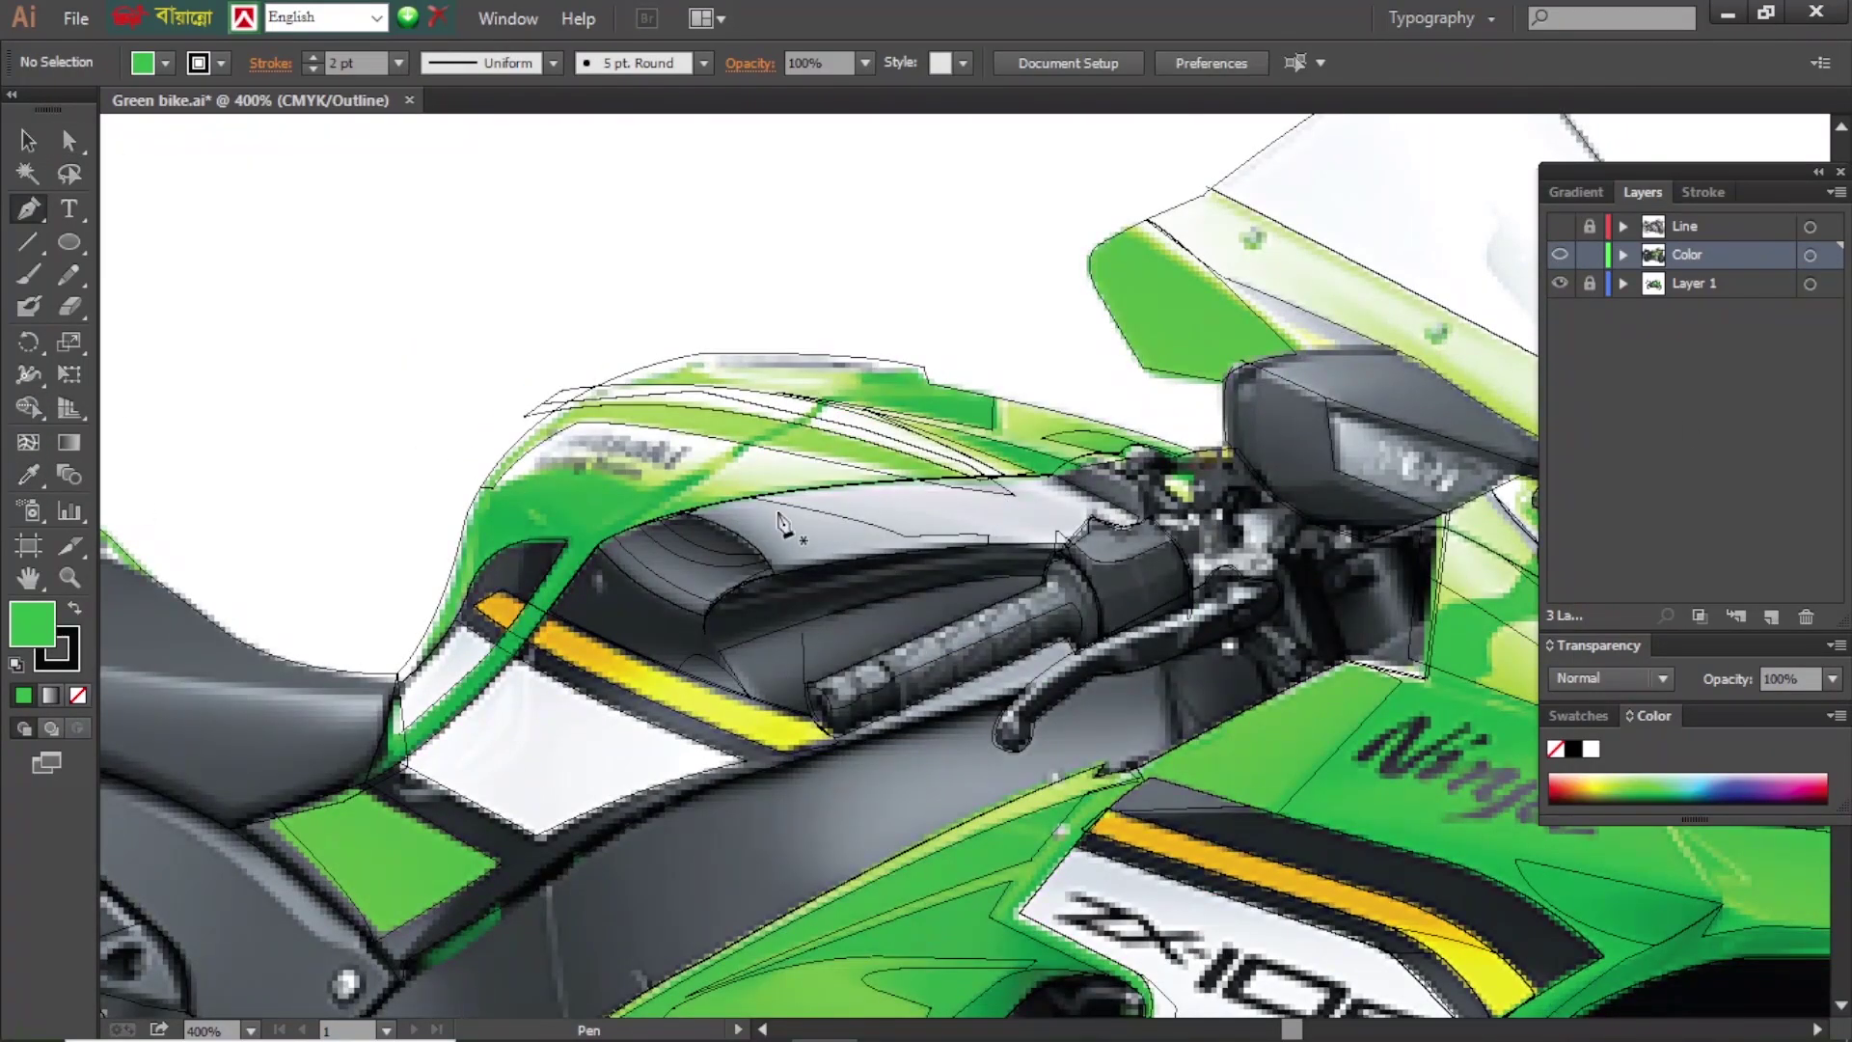
pyautogui.click(495, 489)
pyautogui.hotkey('ctrl', 'y')
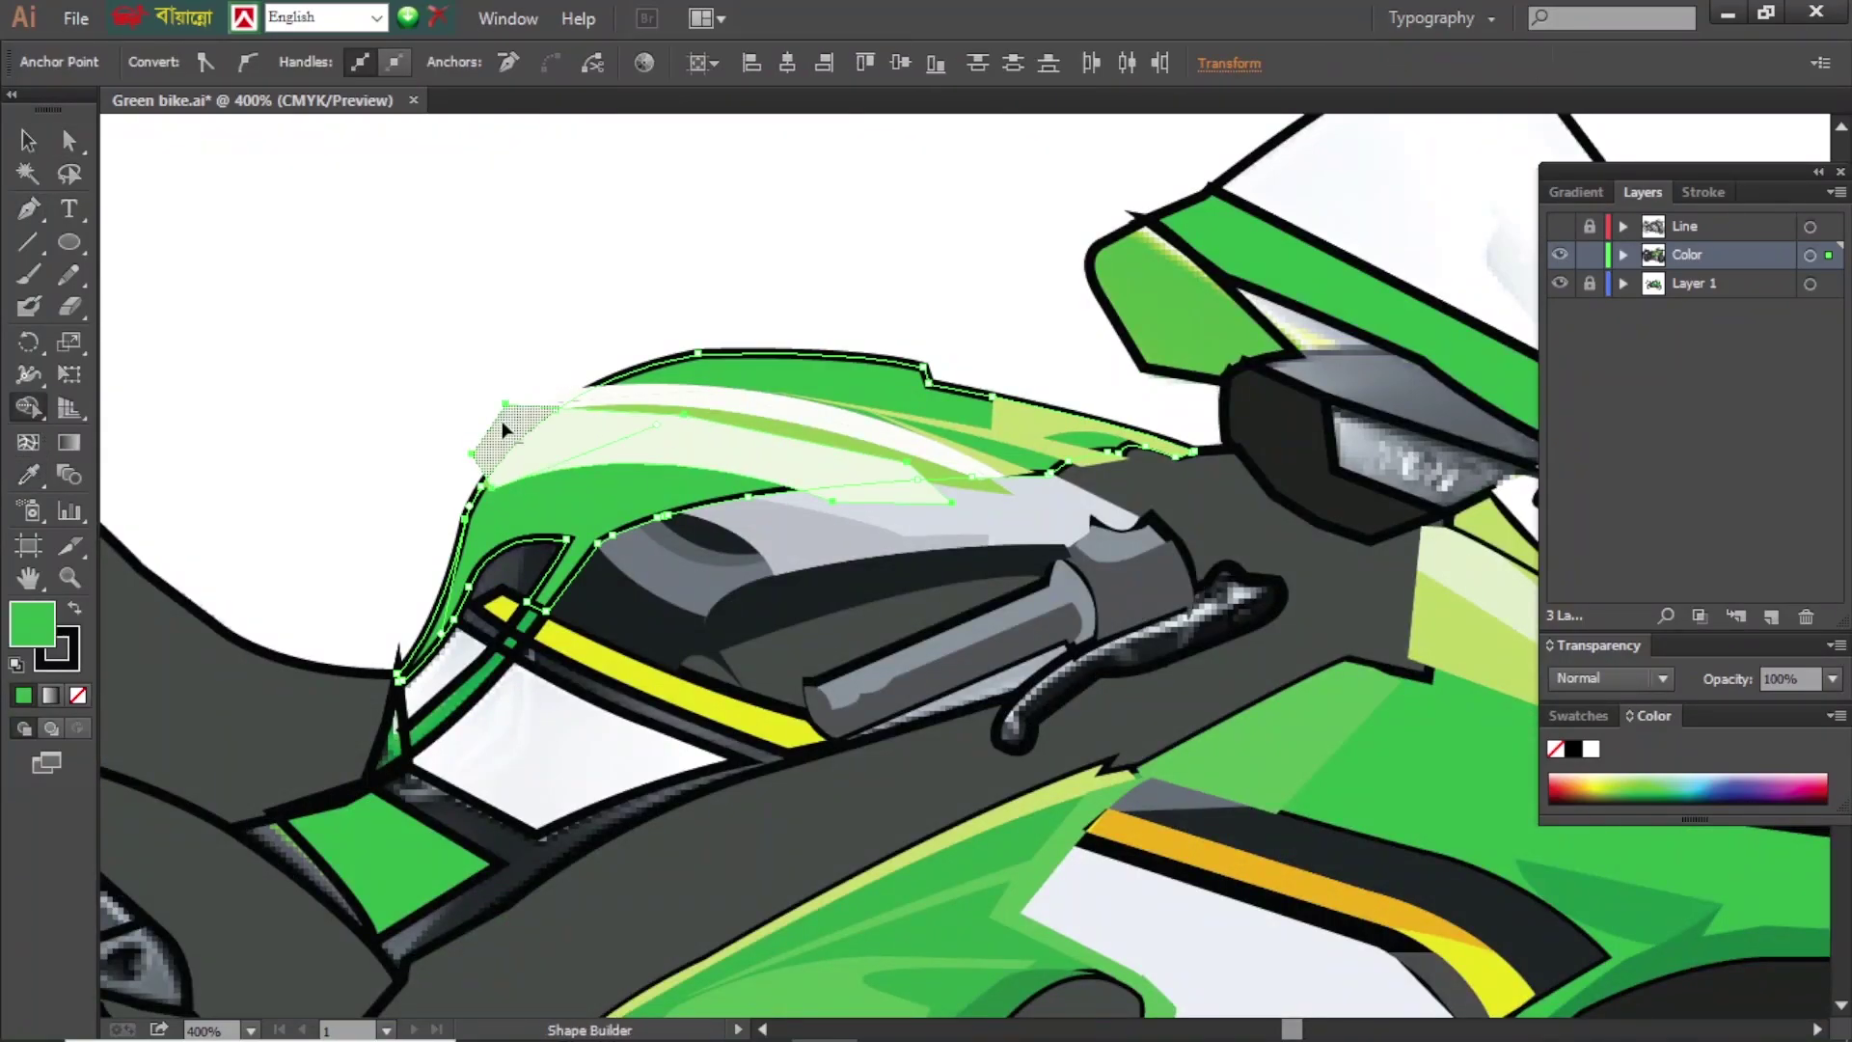
# - Merge the tank highlight pieces with the green tank shape using Shape Builder
pyautogui.click(29, 407)
pyautogui.hotkey('ctrl', 'y')
pyautogui.press('p')
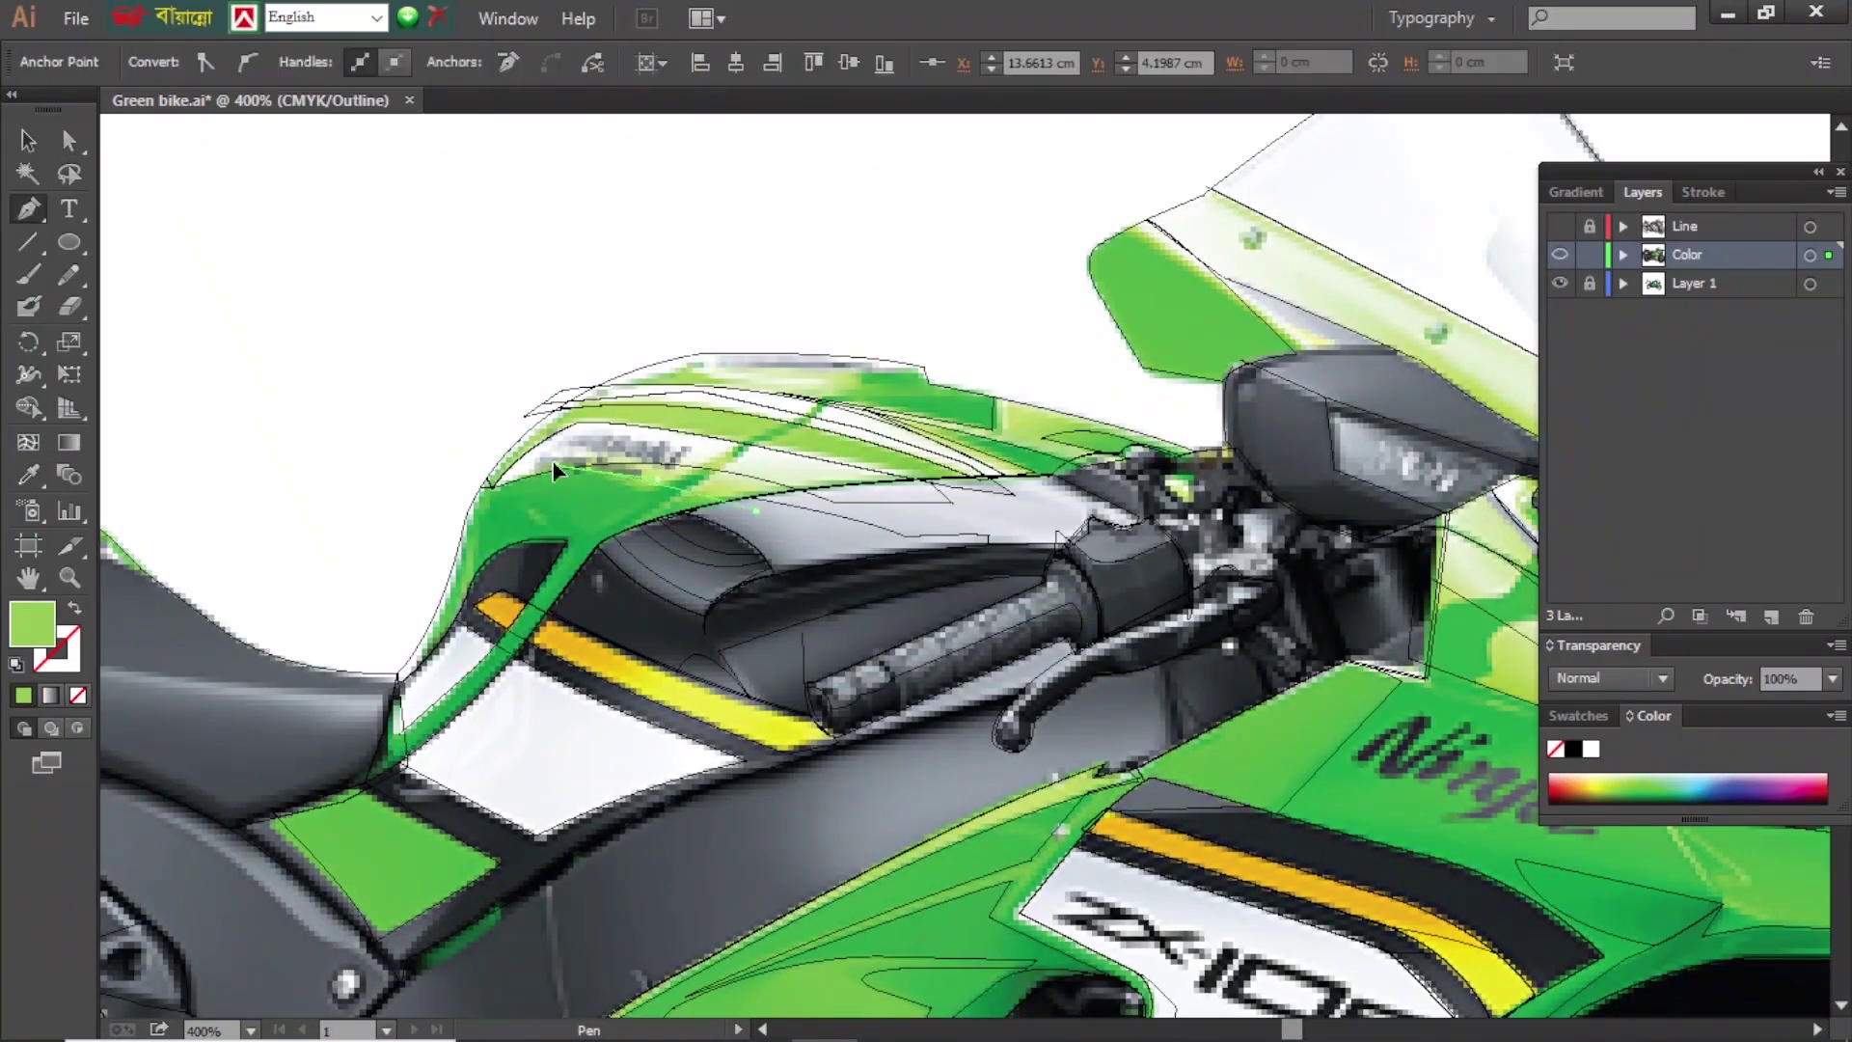
pyautogui.hotkey('ctrl', 'y')
pyautogui.keyDown('ctrl'); pyautogui.click(909, 449); pyautogui.keyUp('ctrl')
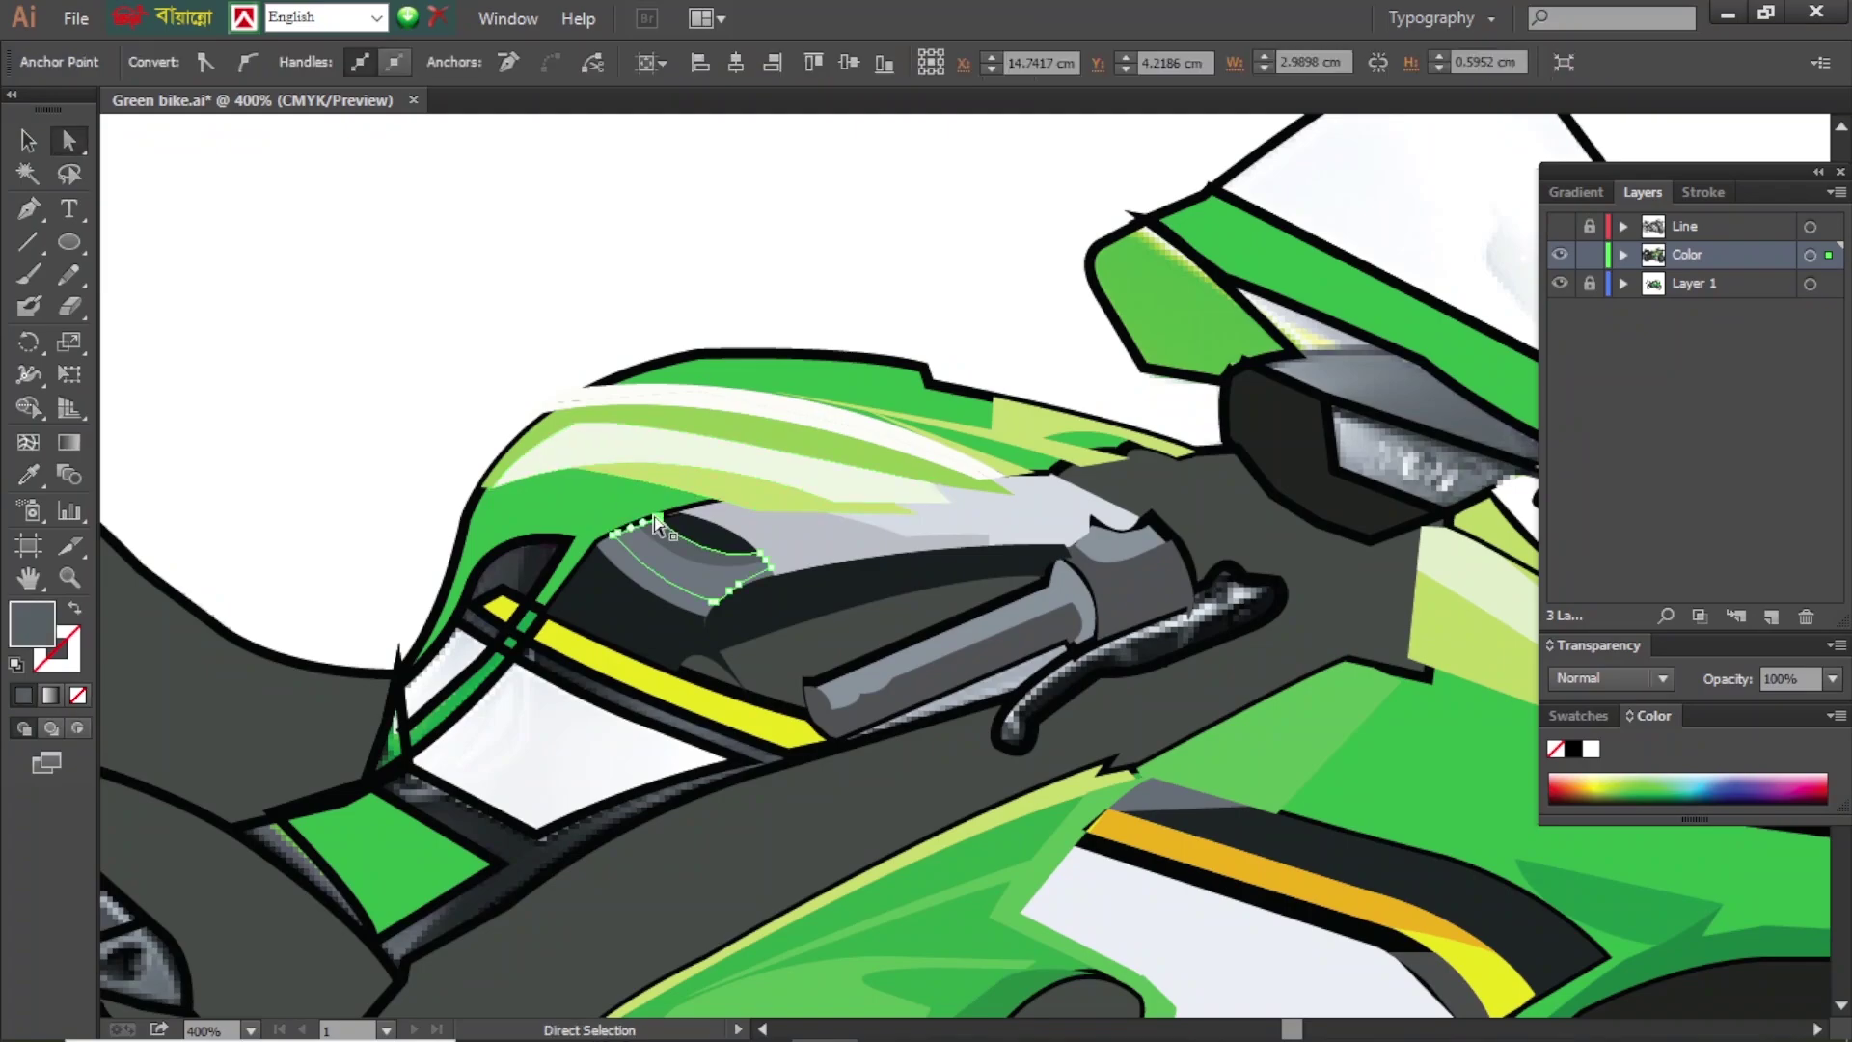
pyautogui.hotkey('shift', 'm')
pyautogui.keyDown('ctrl'); pyautogui.click(128, 268); pyautogui.keyUp('ctrl')
pyautogui.hotkey('ctrl', 'y')
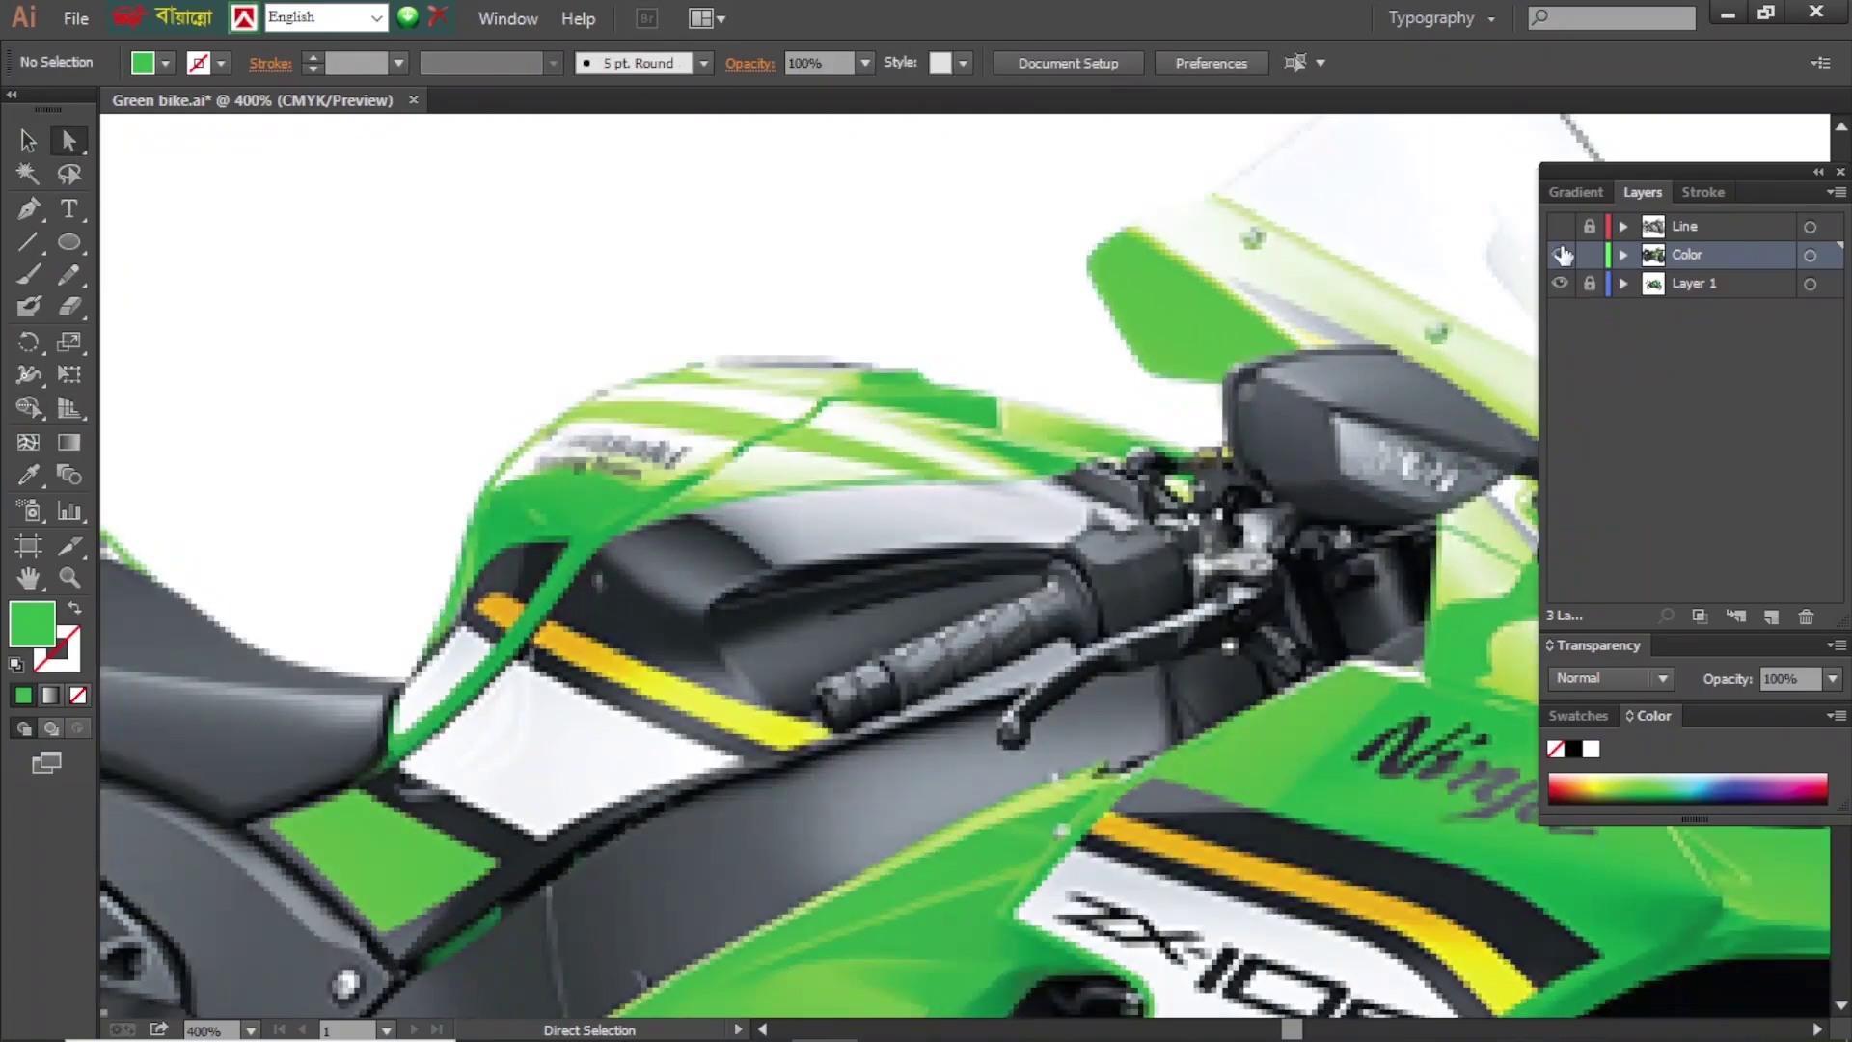
pyautogui.hotkey('ctrl', 'y')
pyautogui.hotkey('ctrl', 'y')
# - Trace a curved highlight on the front fender and fill it light green
pyautogui.click(754, 447)
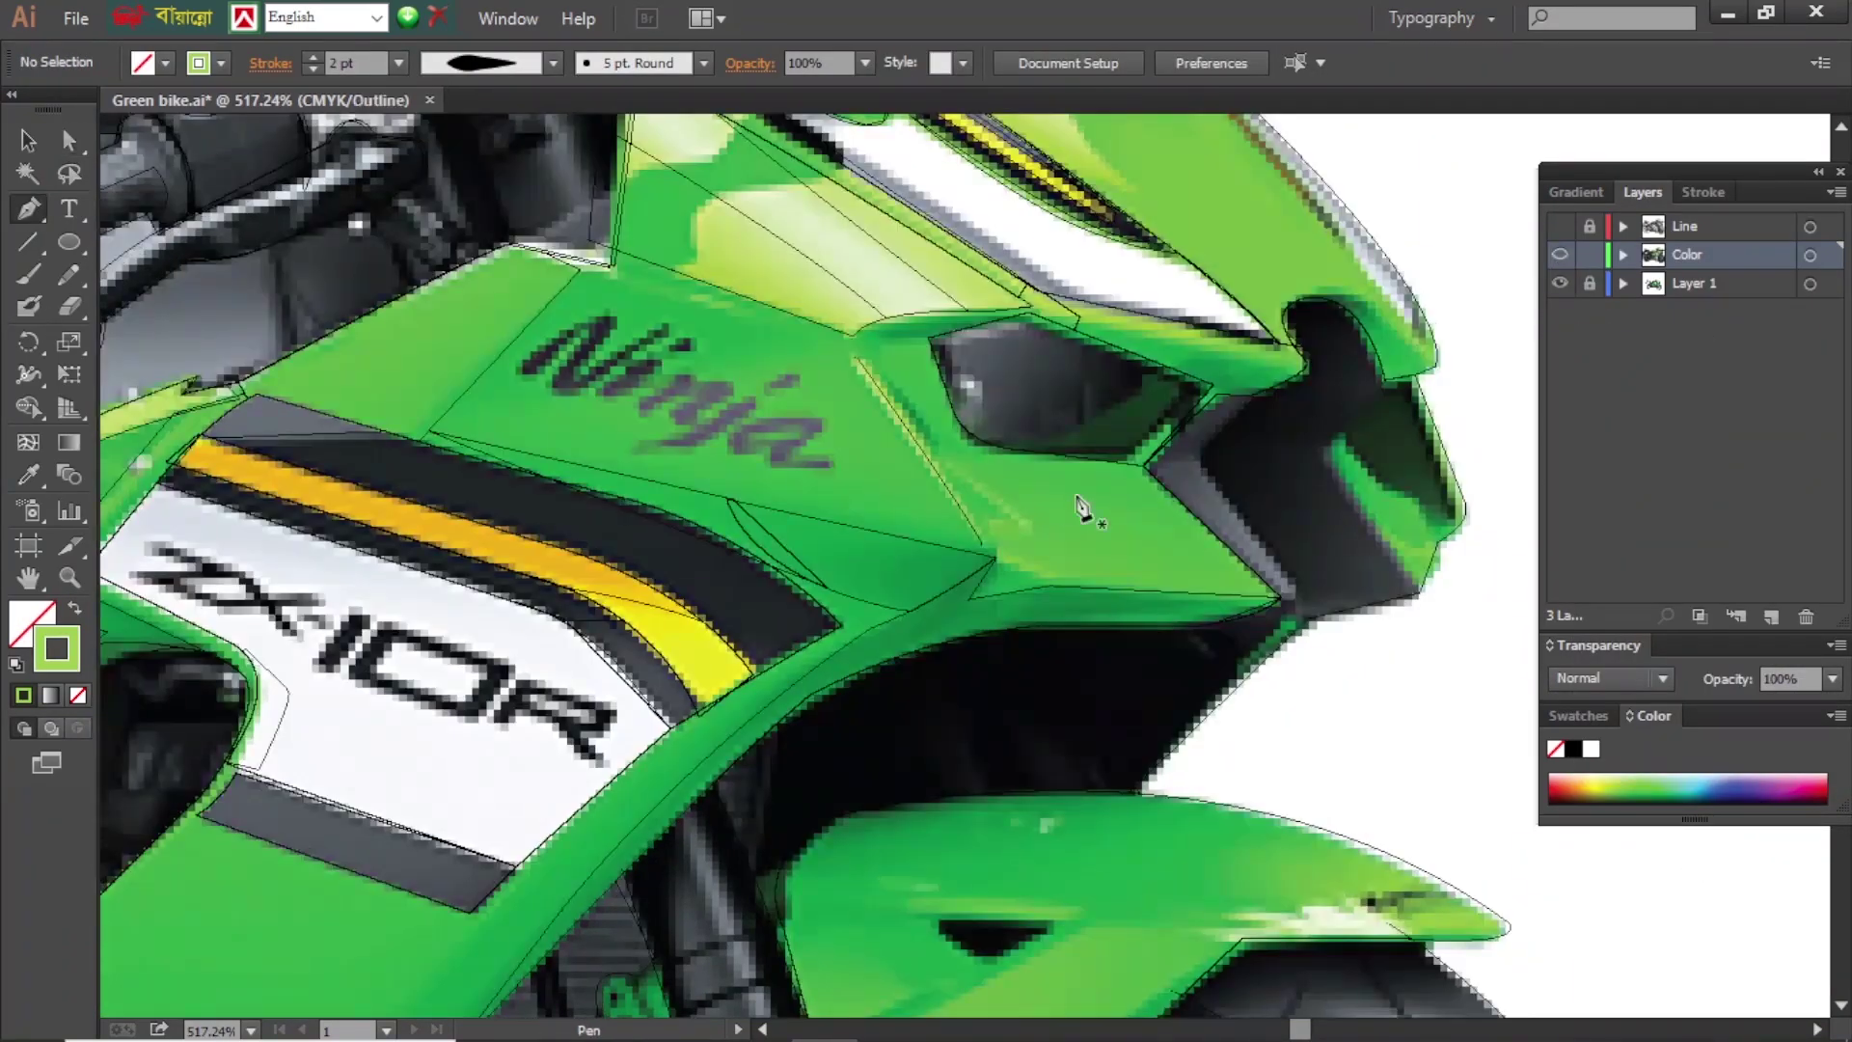
pyautogui.click(1561, 255)
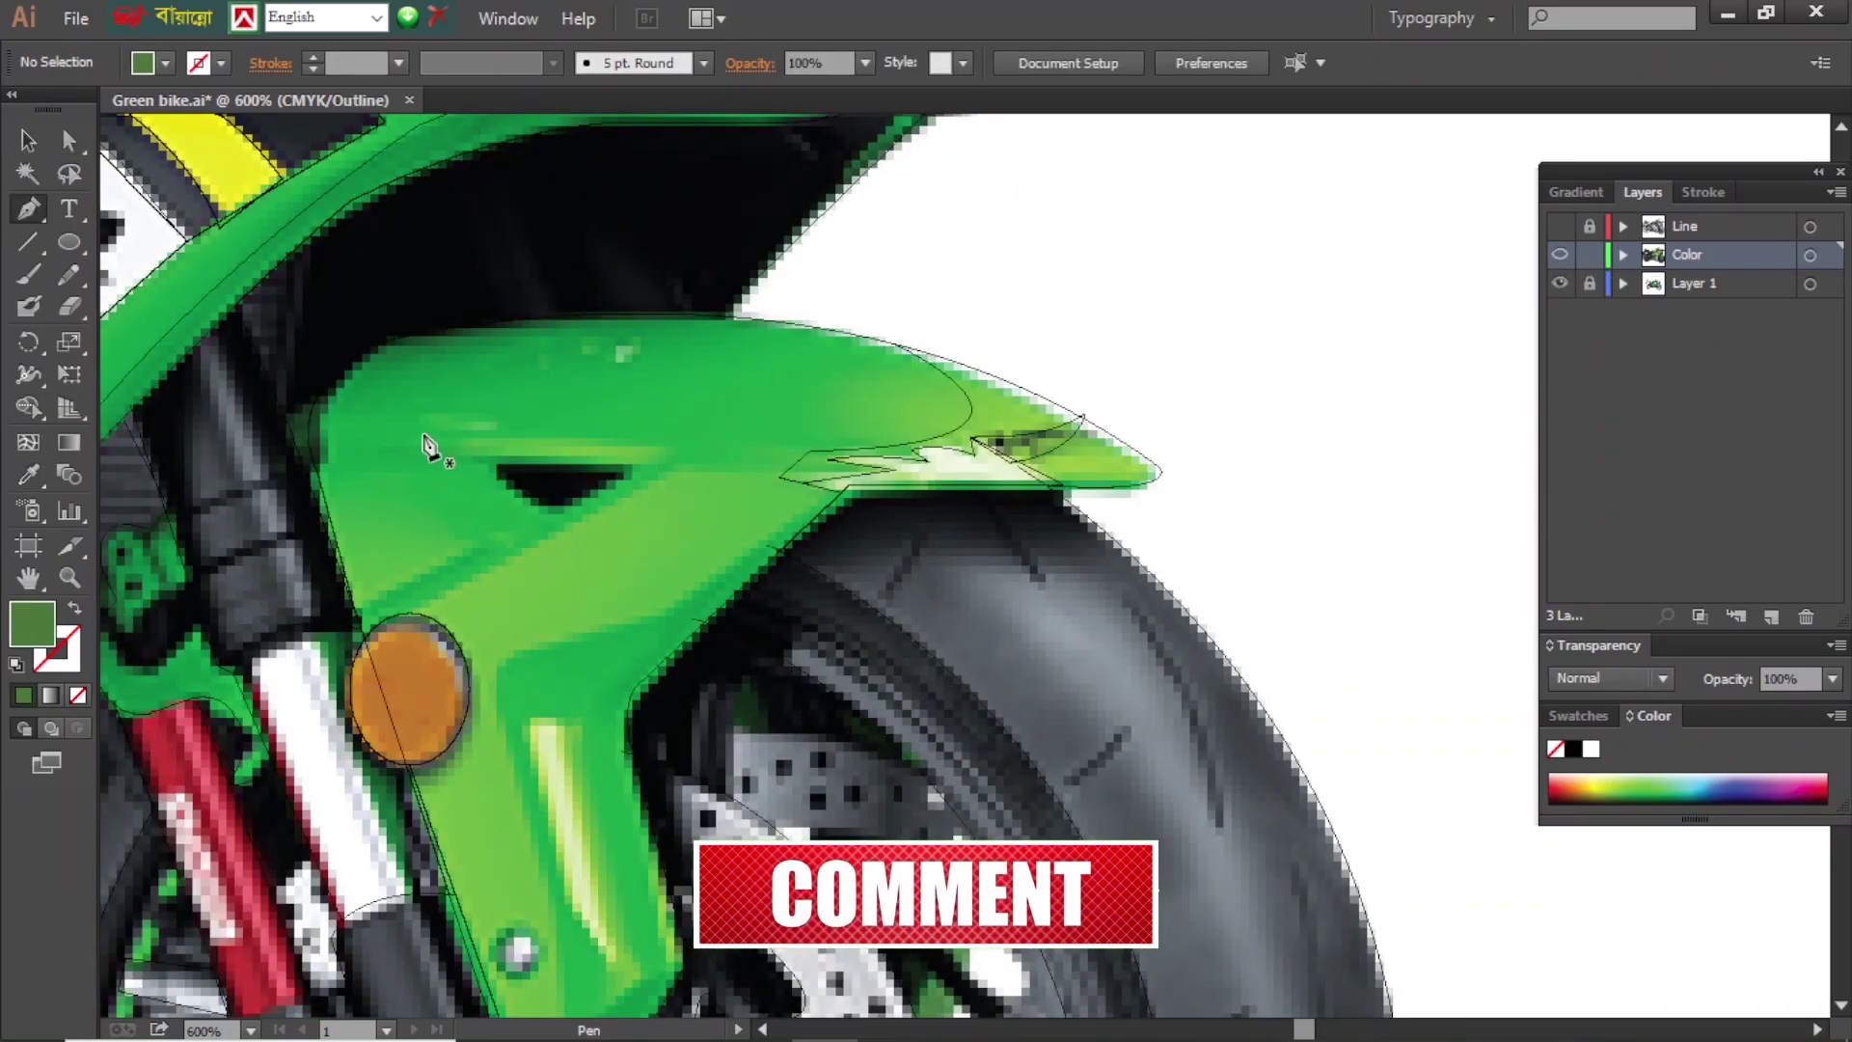
pyautogui.click(423, 432)
pyautogui.moveTo(555, 440); pyautogui.dragTo(686, 444)
pyautogui.press('i')
pyautogui.click(455, 443)
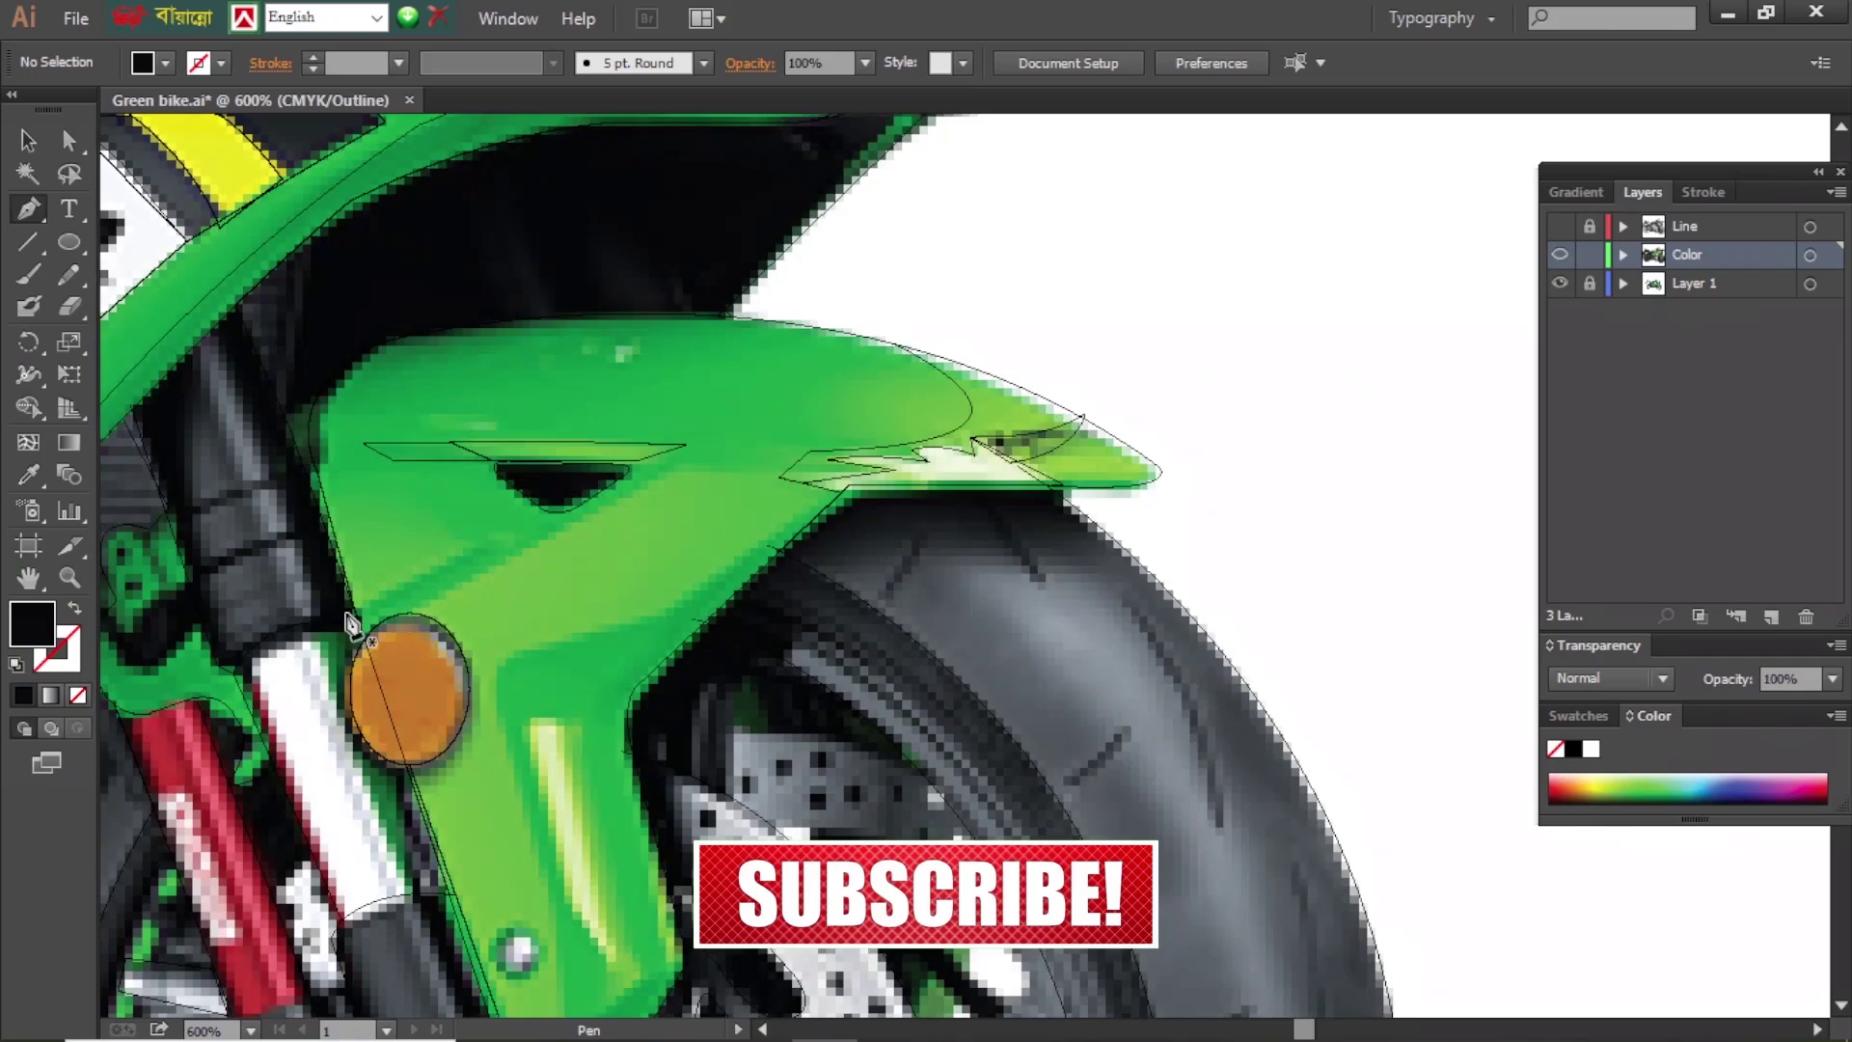
pyautogui.hotkey('ctrl', 'y')
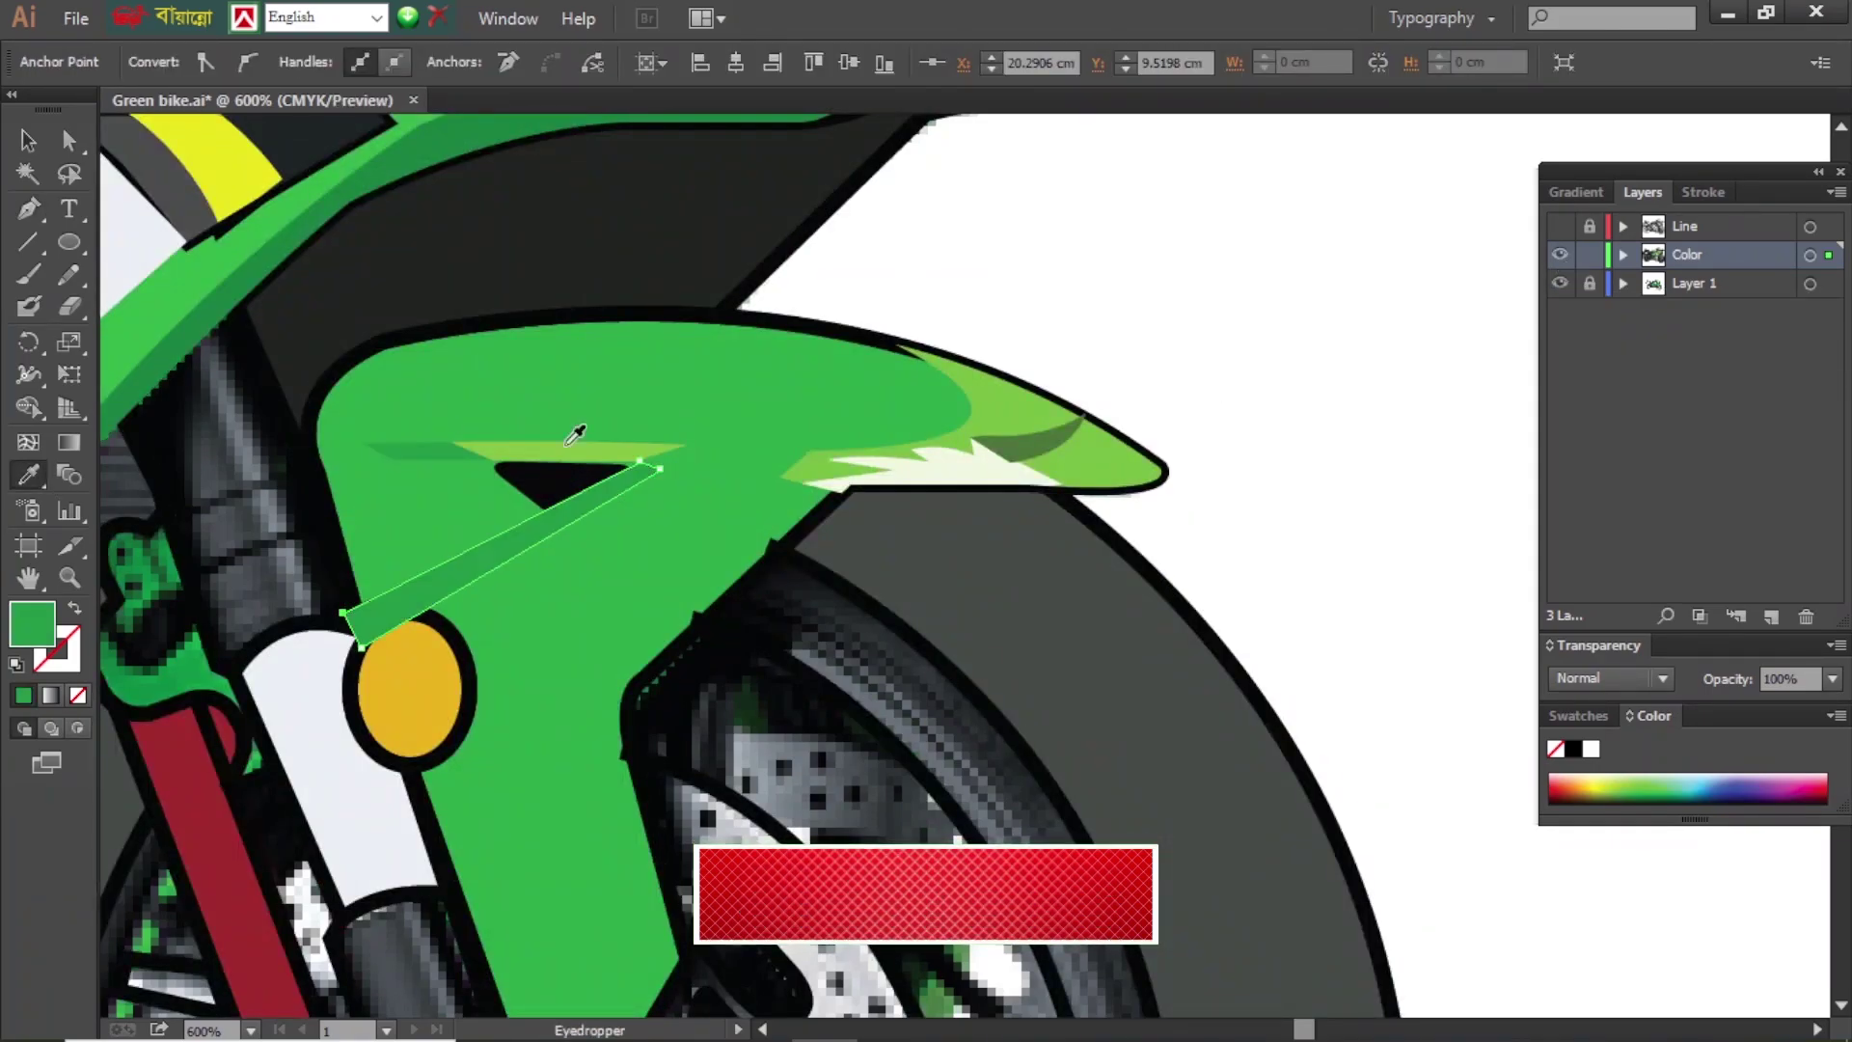
# - Add a small darker green shape on the fender, filled via Eyedropper
pyautogui.keyDown('ctrl'); pyautogui.click(566, 555); pyautogui.keyUp('ctrl')
pyautogui.press('i')
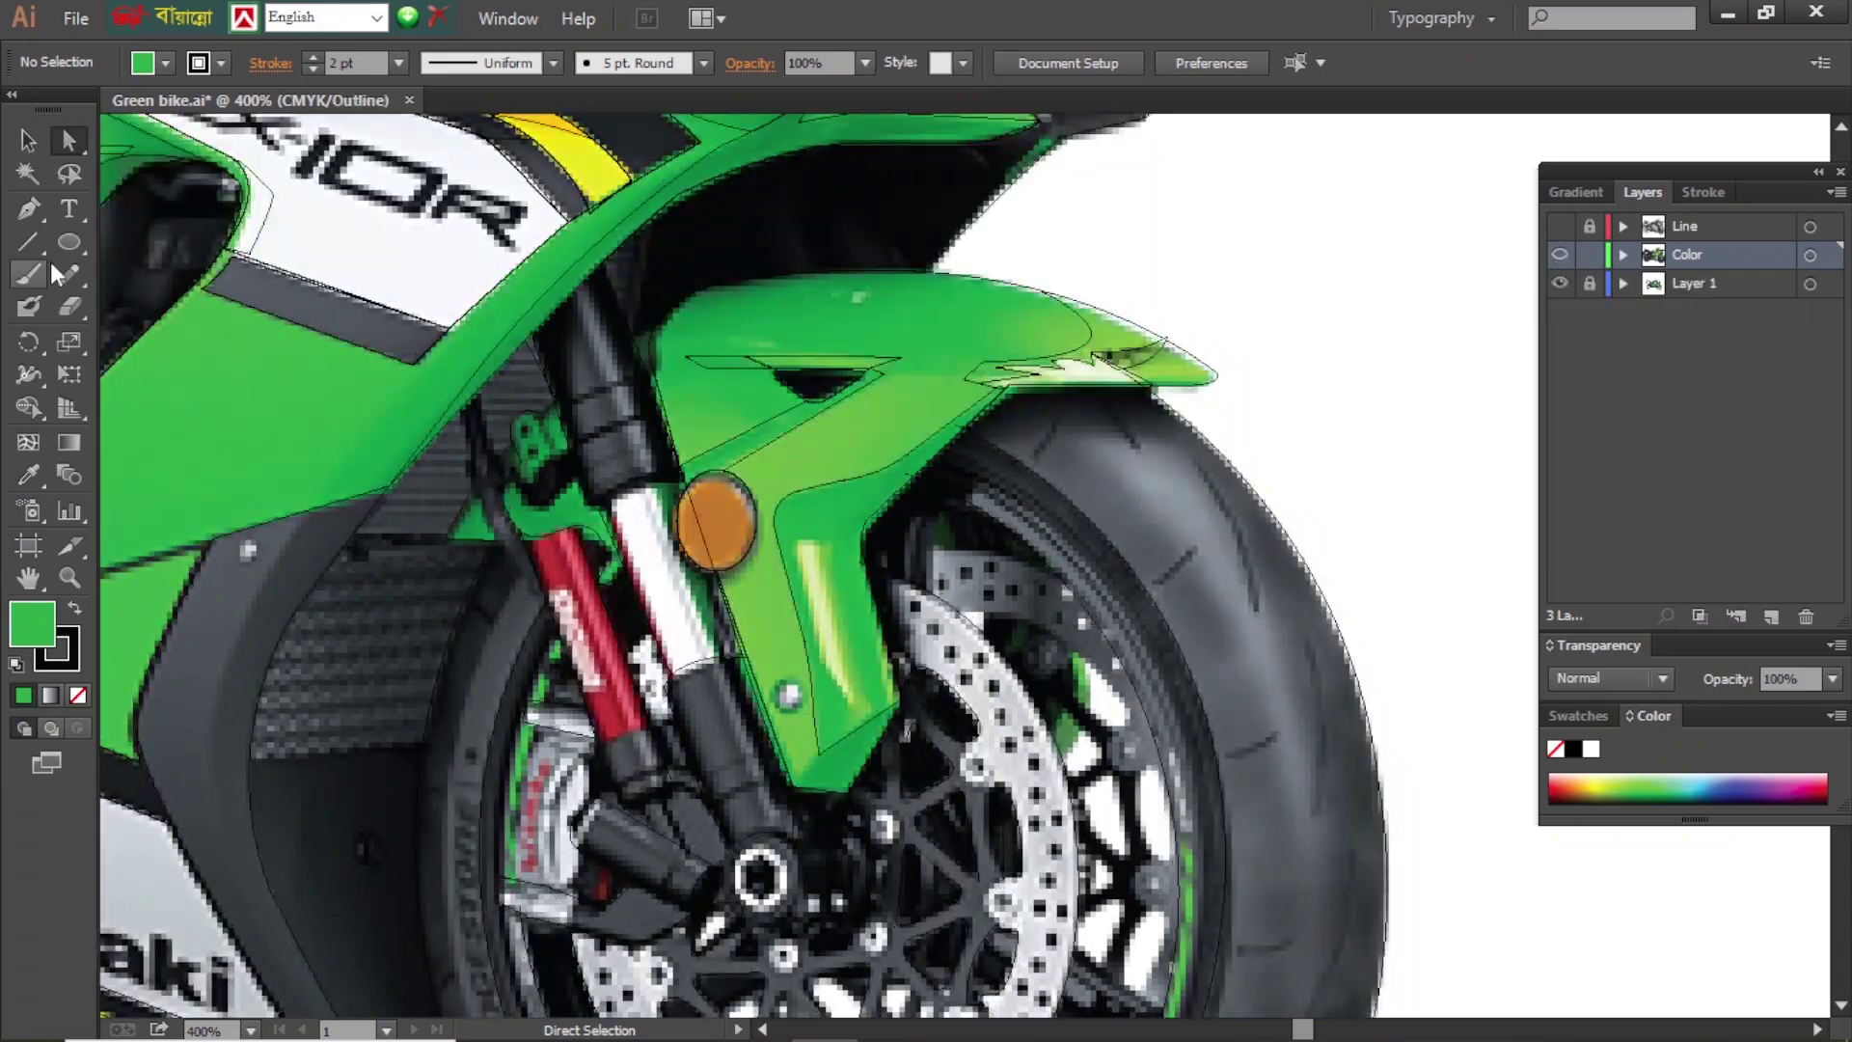
pyautogui.click(789, 800)
pyautogui.hotkey('ctrl', 'y')
pyautogui.press('a')
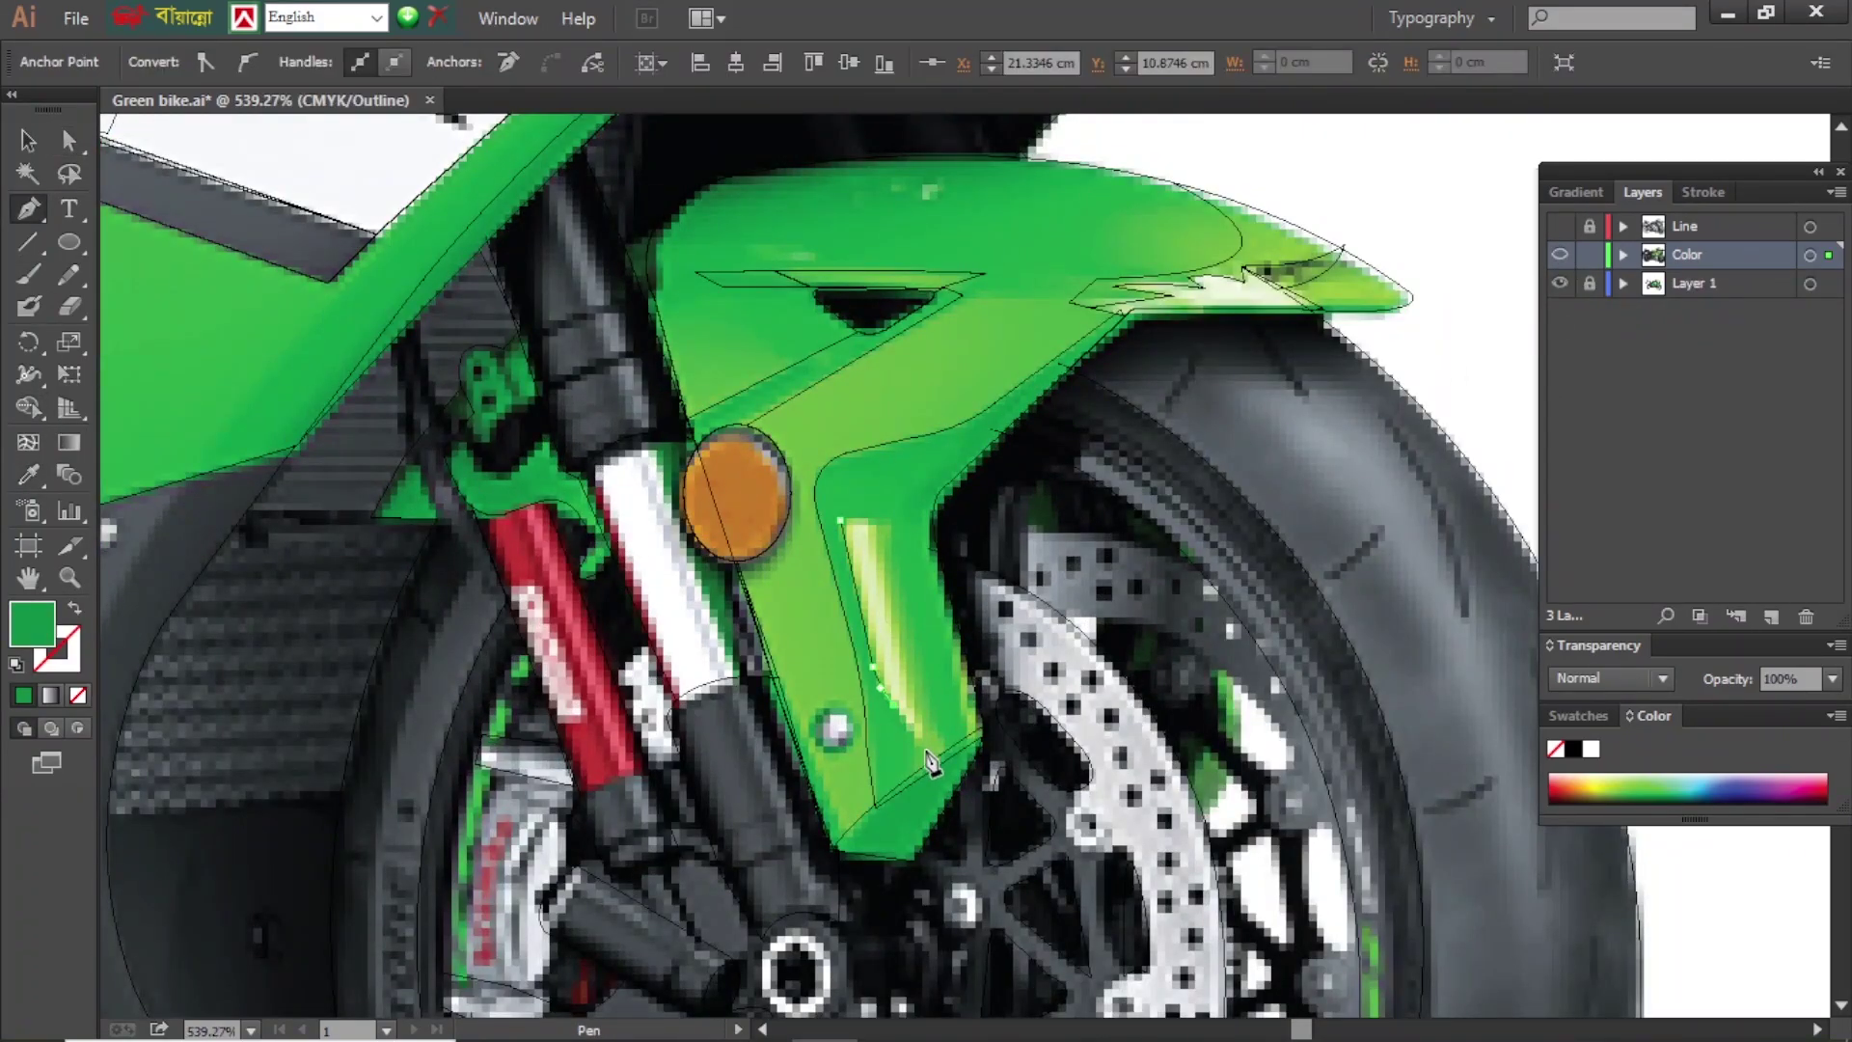
# - Move the small grey bolt circle on the fender up and right
pyautogui.press('v')
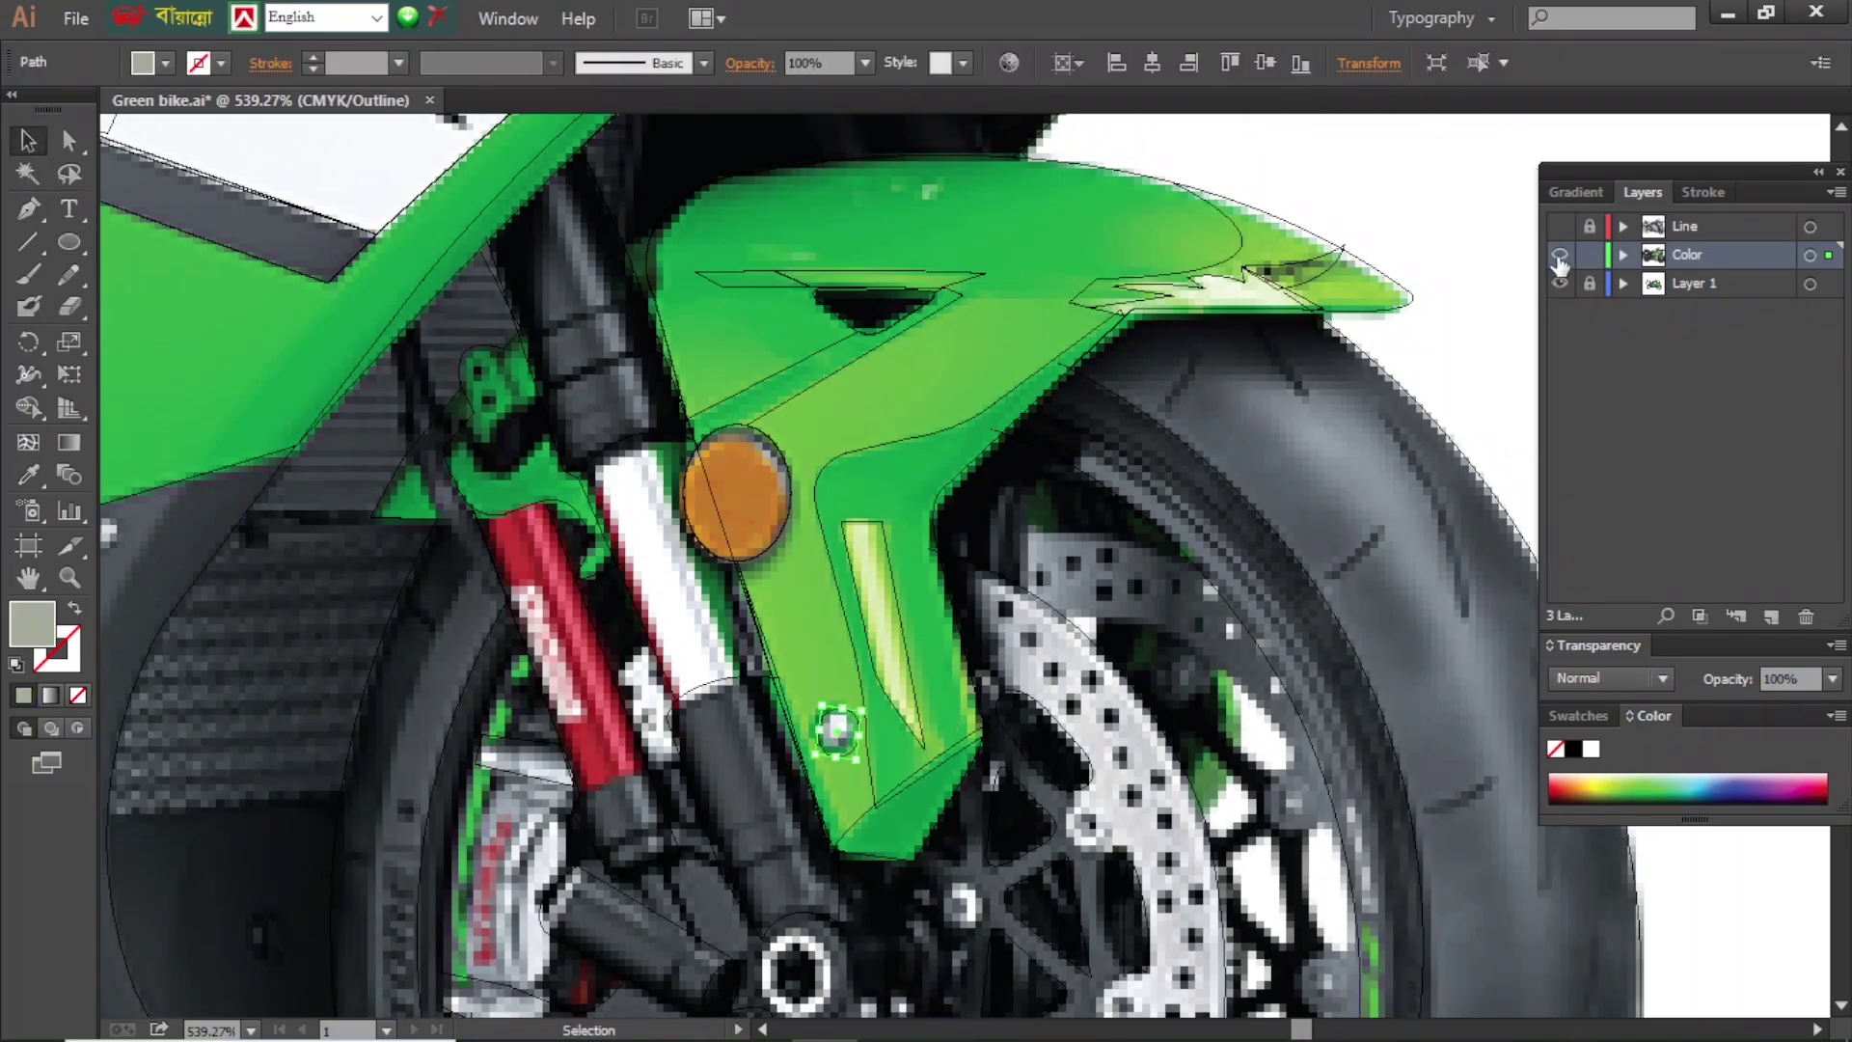
pyautogui.hotkey('ctrl', 'y')
pyautogui.scroll(5, 911, 531)
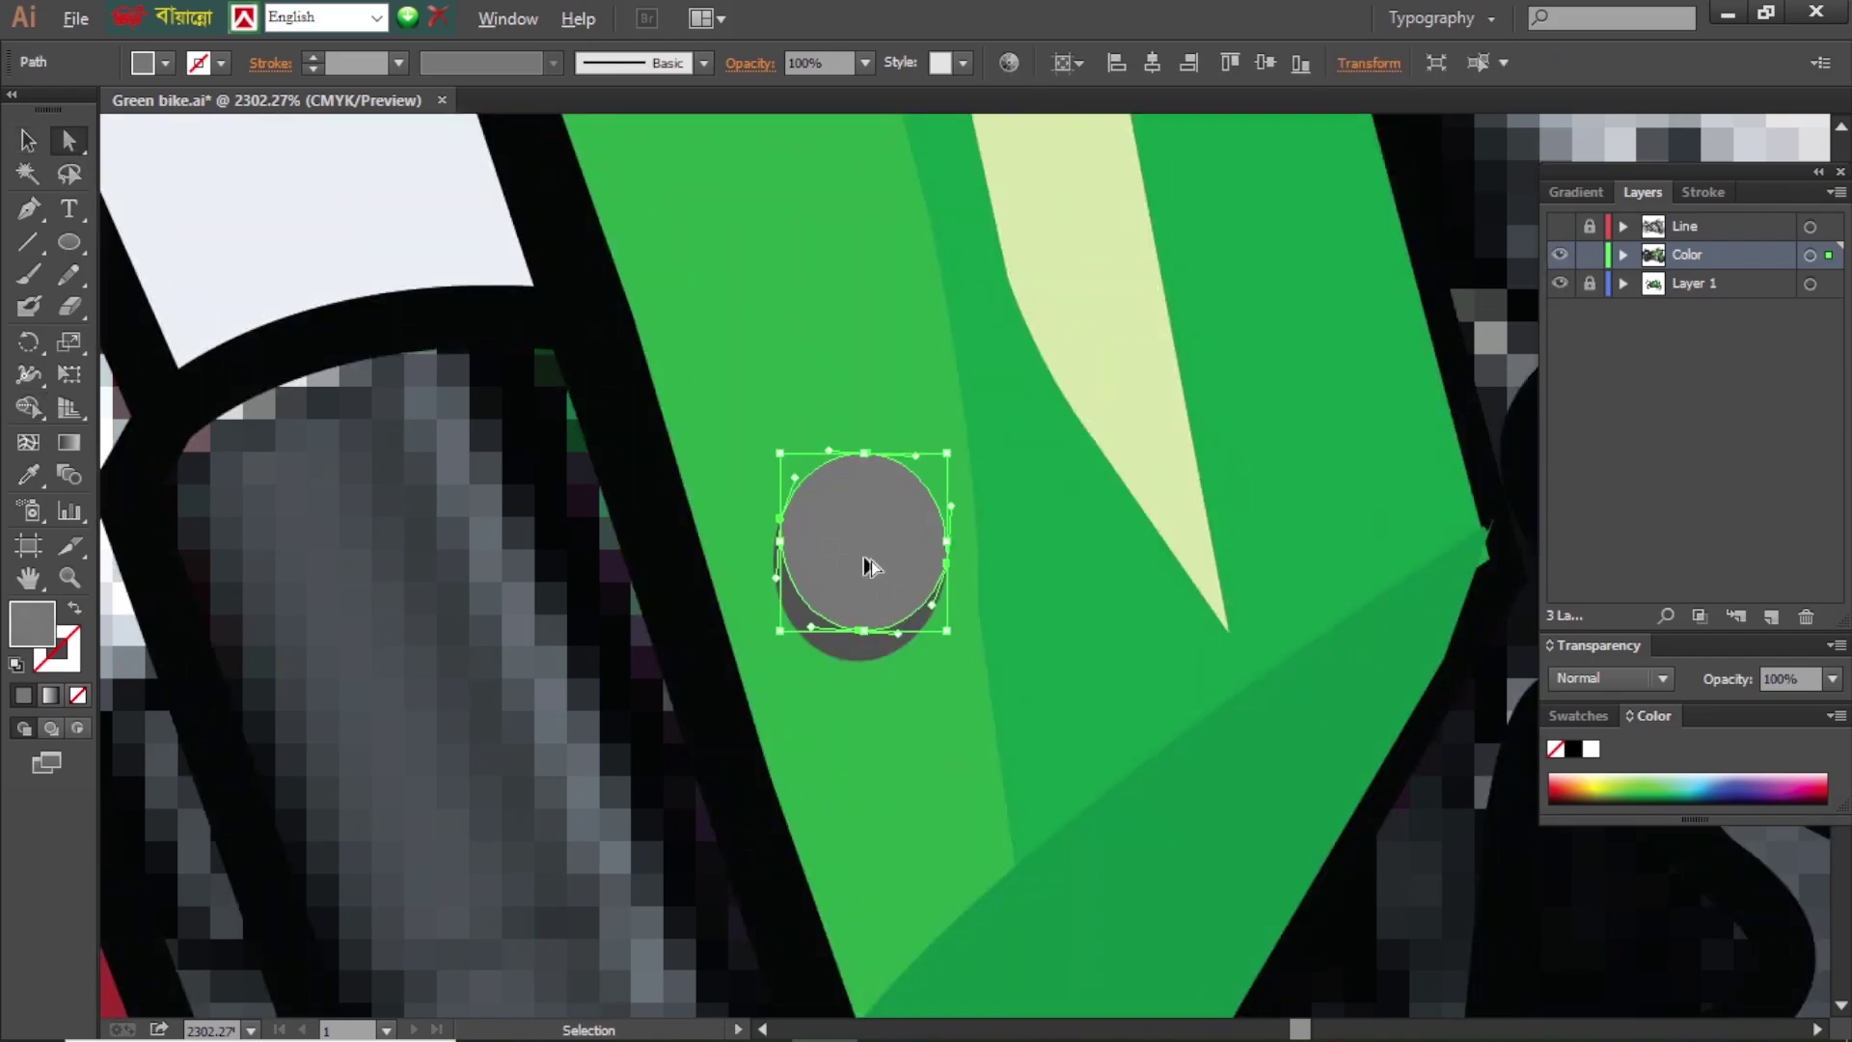
pyautogui.moveTo(866, 566); pyautogui.dragTo(896, 523)
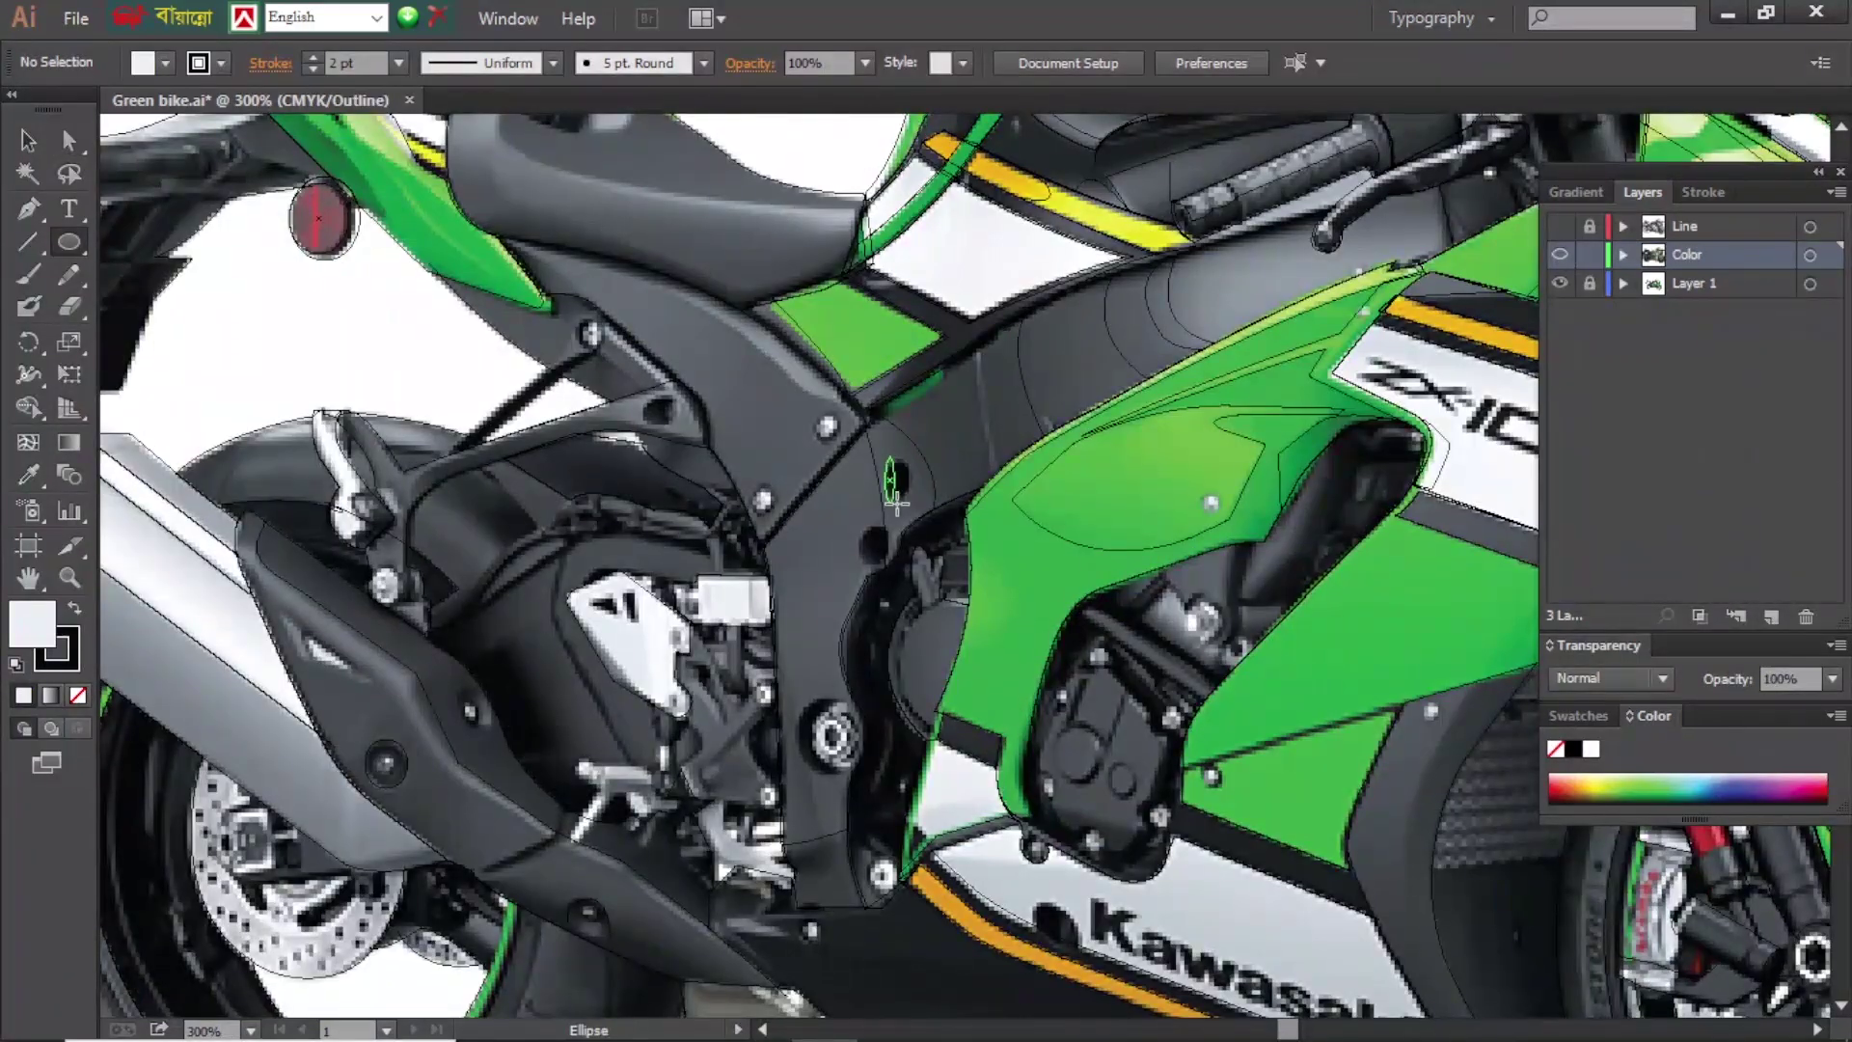
# - Draw a small black ellipse on the grey frame and combine it with the frame via Shape Builder
pyautogui.moveTo(912, 499); pyautogui.dragTo(910, 499)
pyautogui.hotkey('ctrl', 'y')
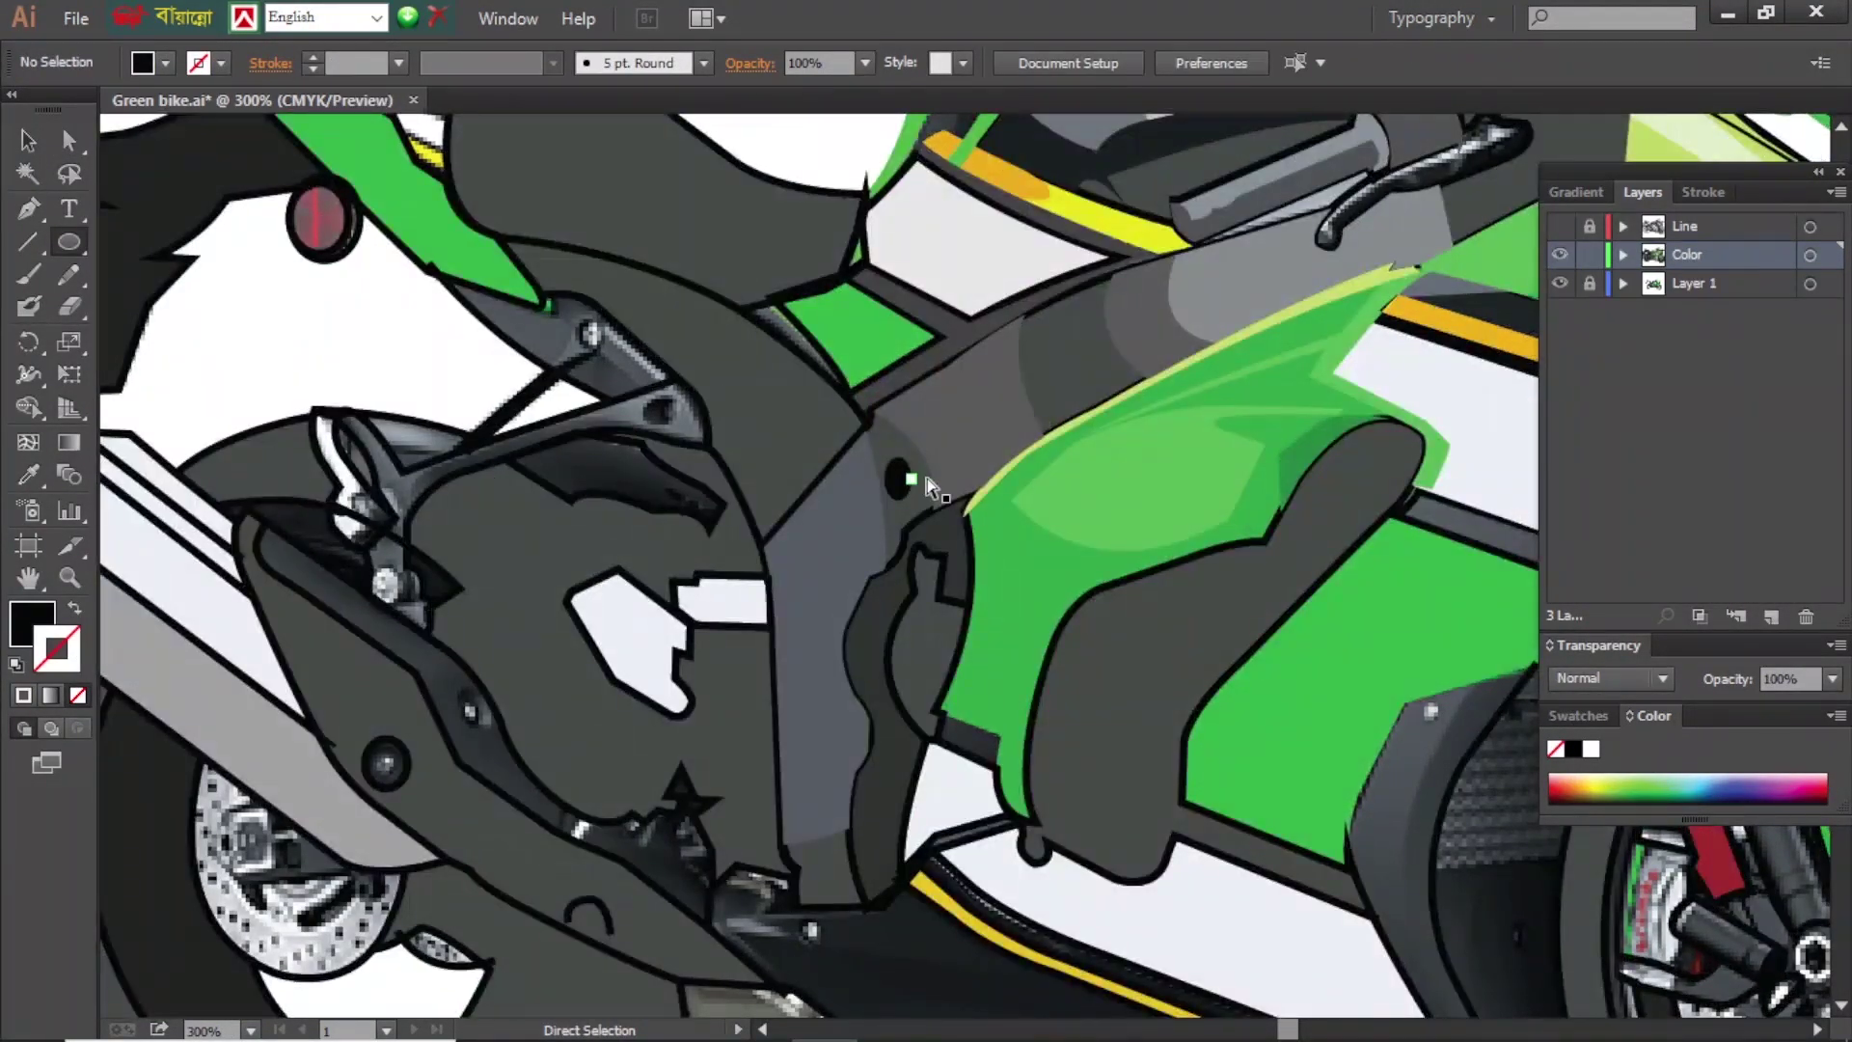
pyautogui.hotkey('ctrl', 'y')
pyautogui.scroll(3, 873, 555)
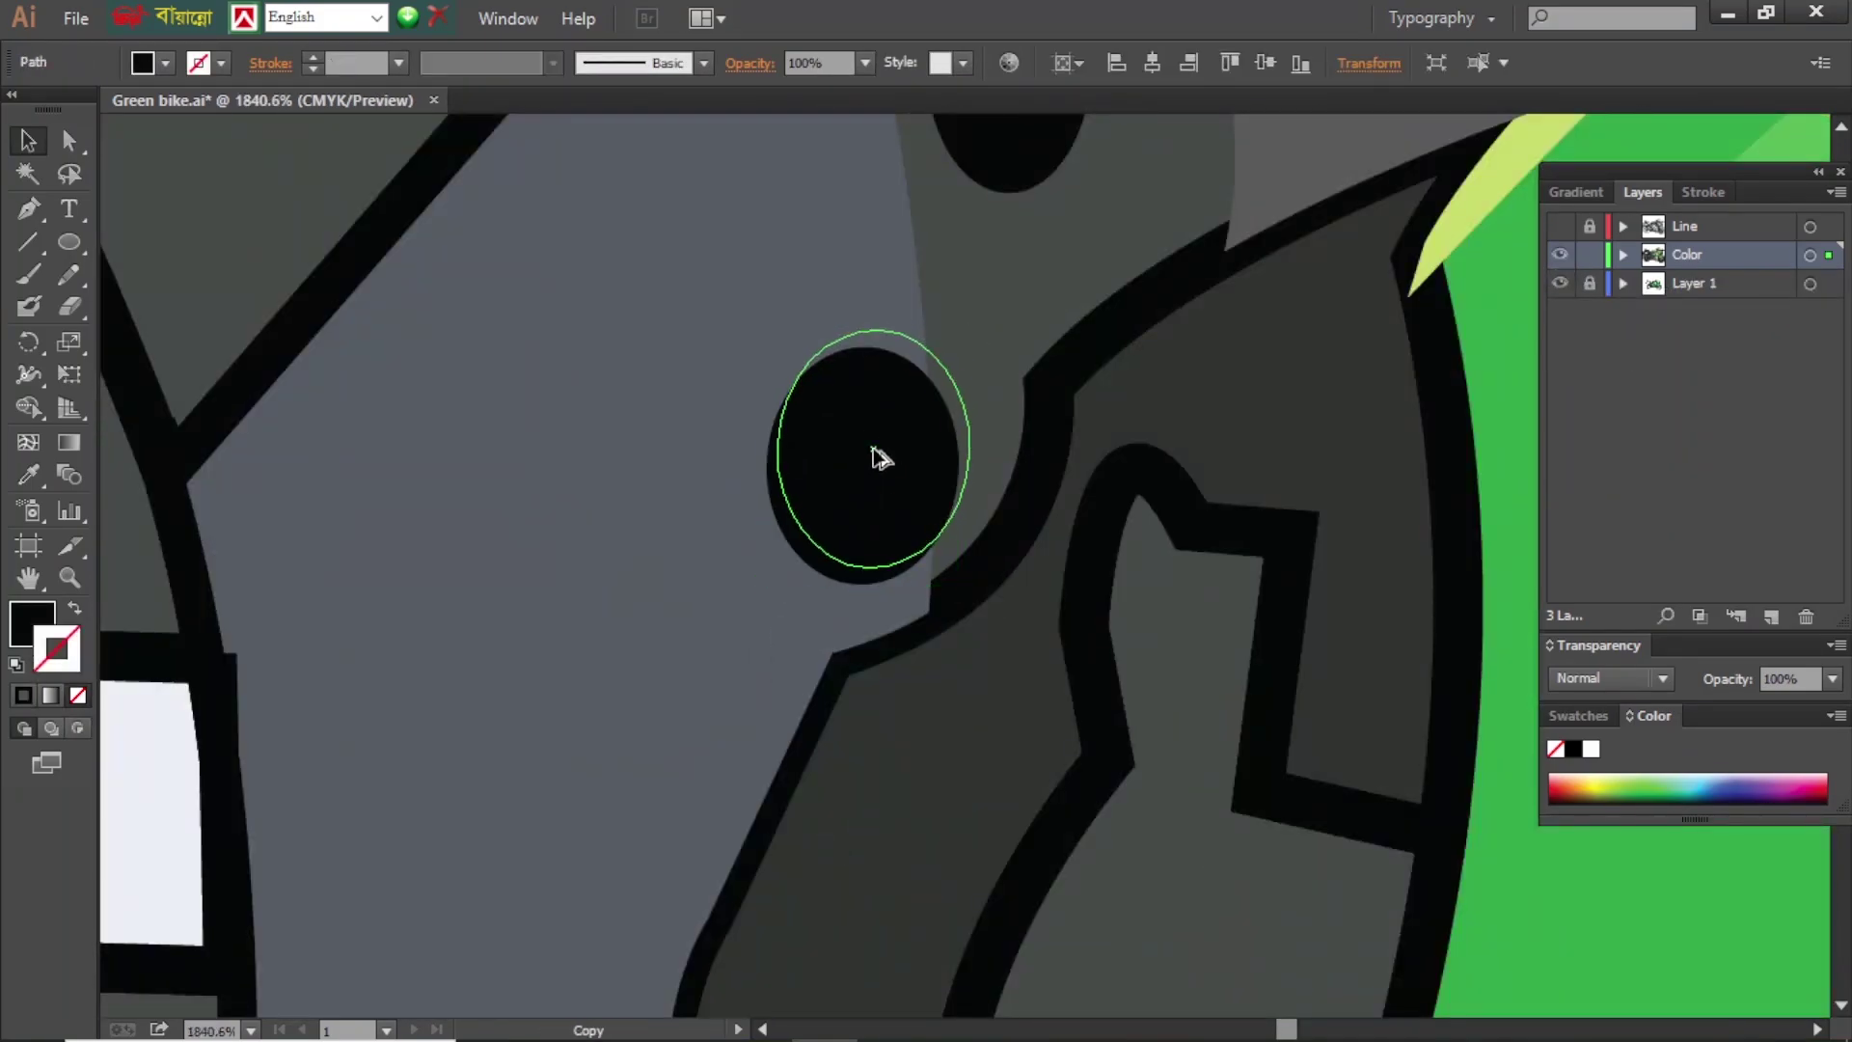
pyautogui.click(880, 456)
pyautogui.click(827, 574)
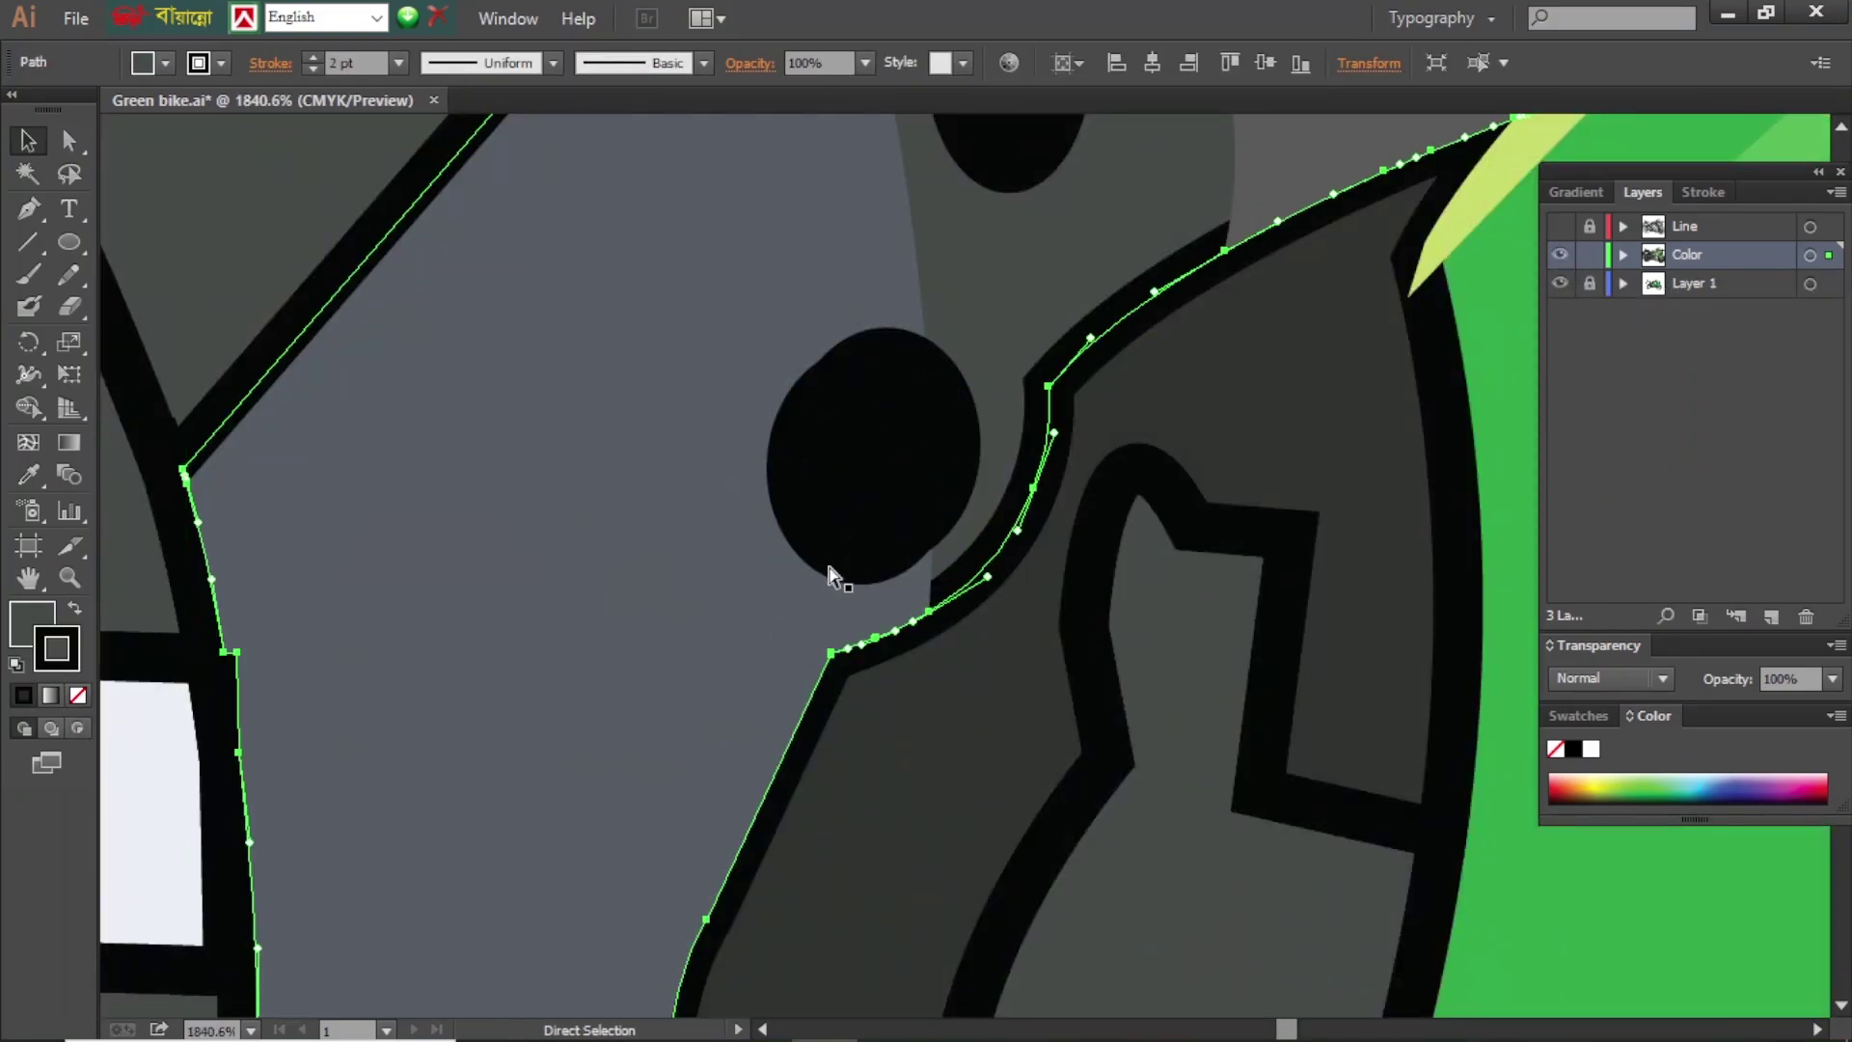
pyautogui.keyDown('shift'); pyautogui.click(856, 414); pyautogui.keyUp('shift')
pyautogui.hotkey('shift', 'm')
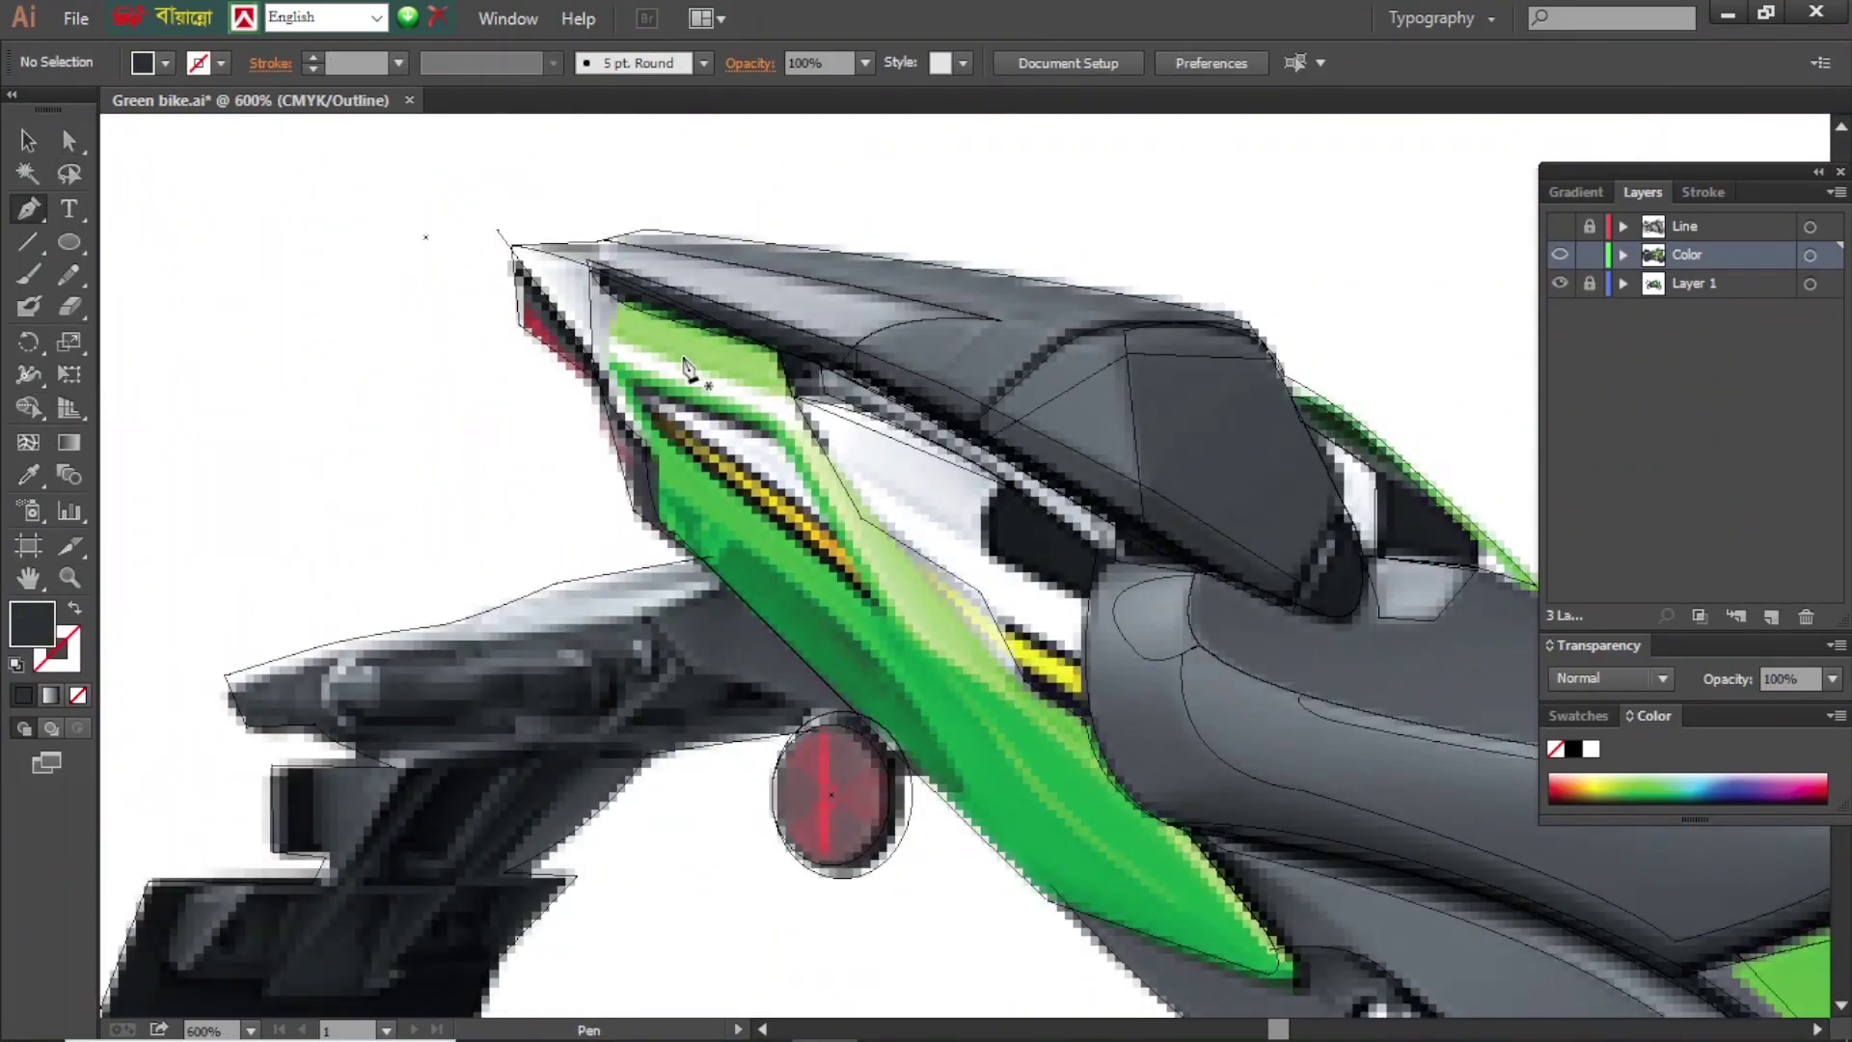
# - Trace a closed stripe path along the tail and sample its colour
pyautogui.moveTo(796, 397); pyautogui.dragTo(856, 409)
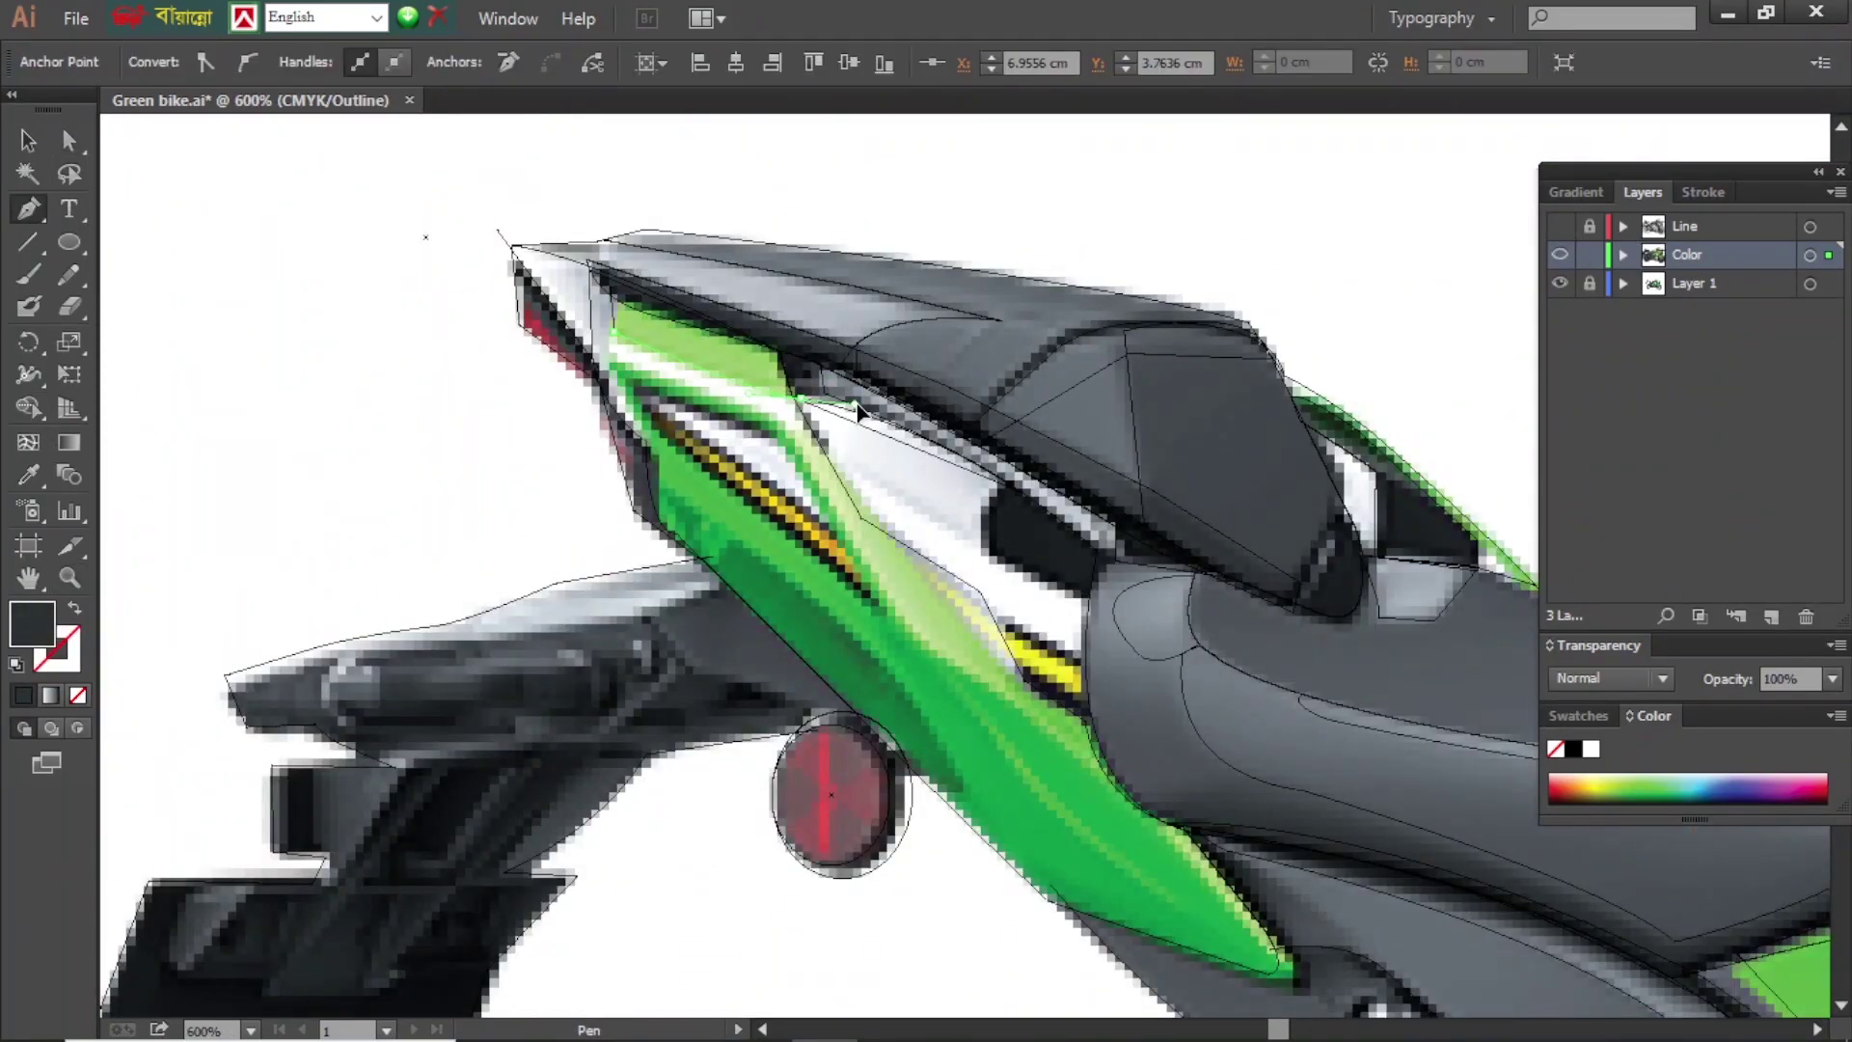
pyautogui.click(622, 376)
pyautogui.hotkey('ctrl', 'y')
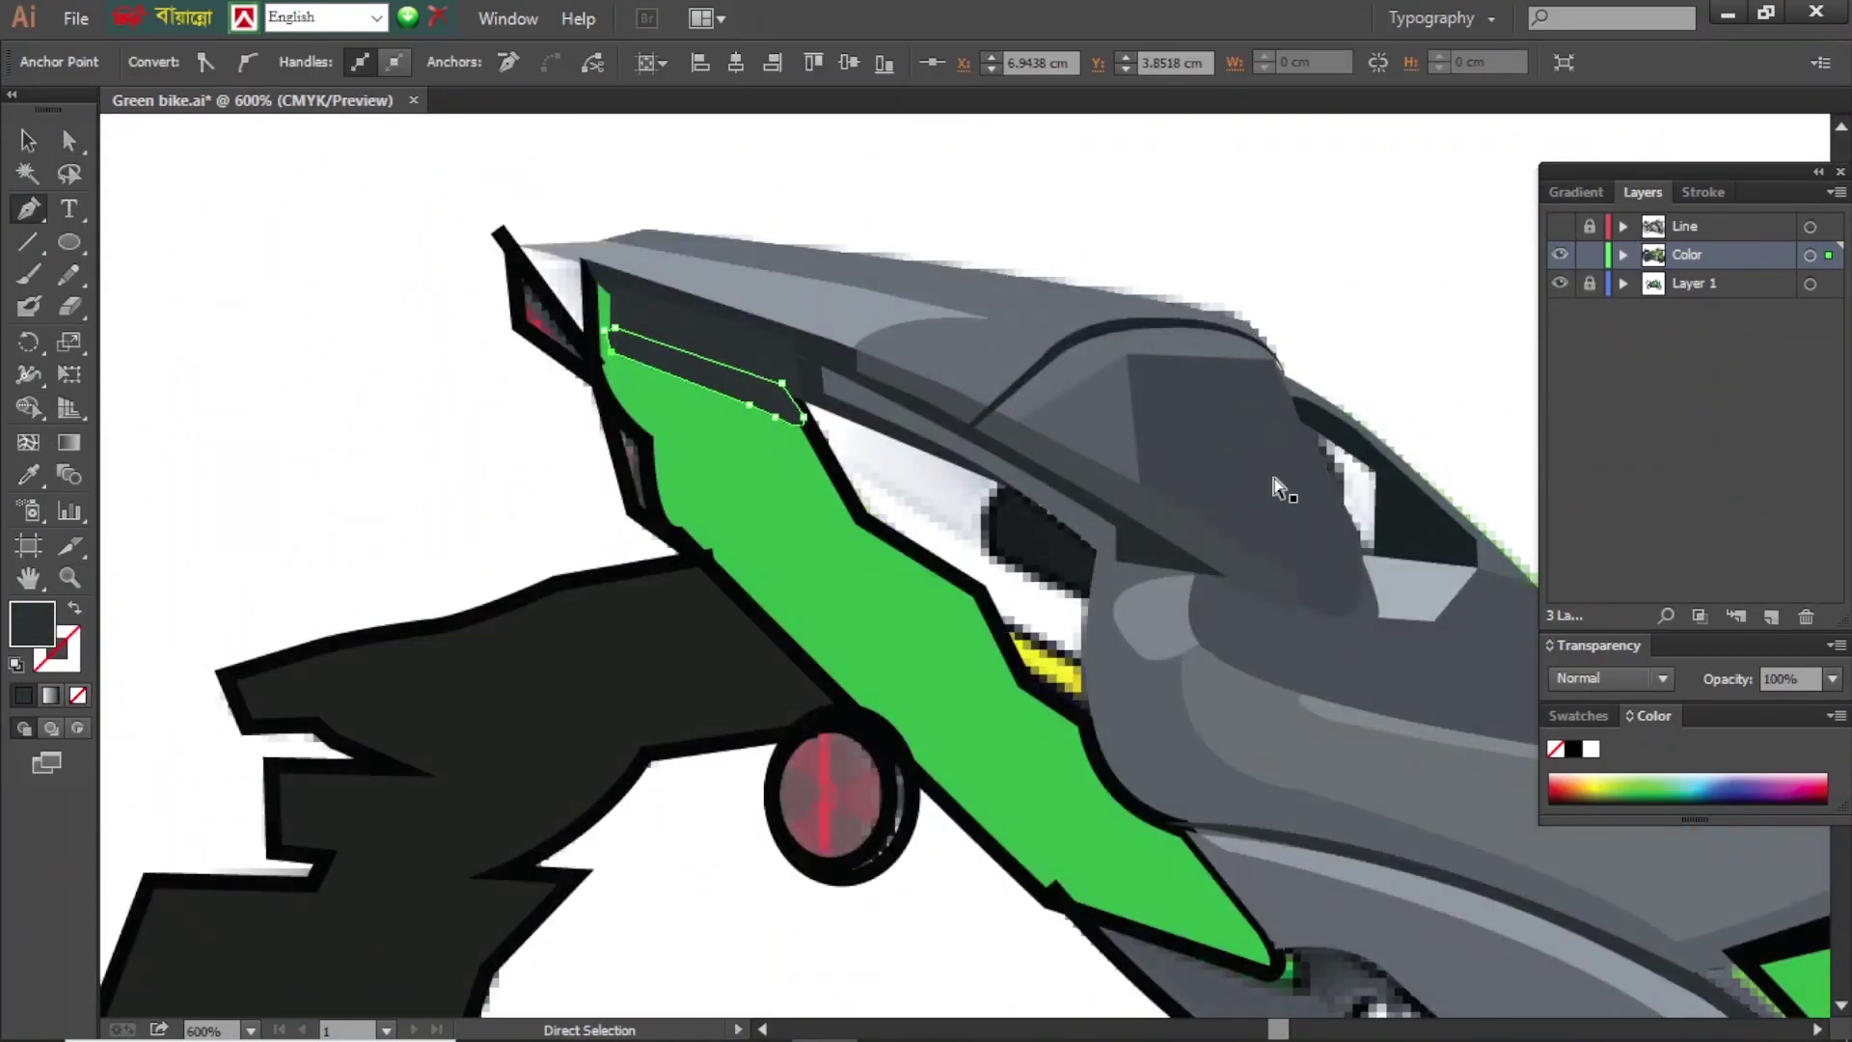
pyautogui.press('i')
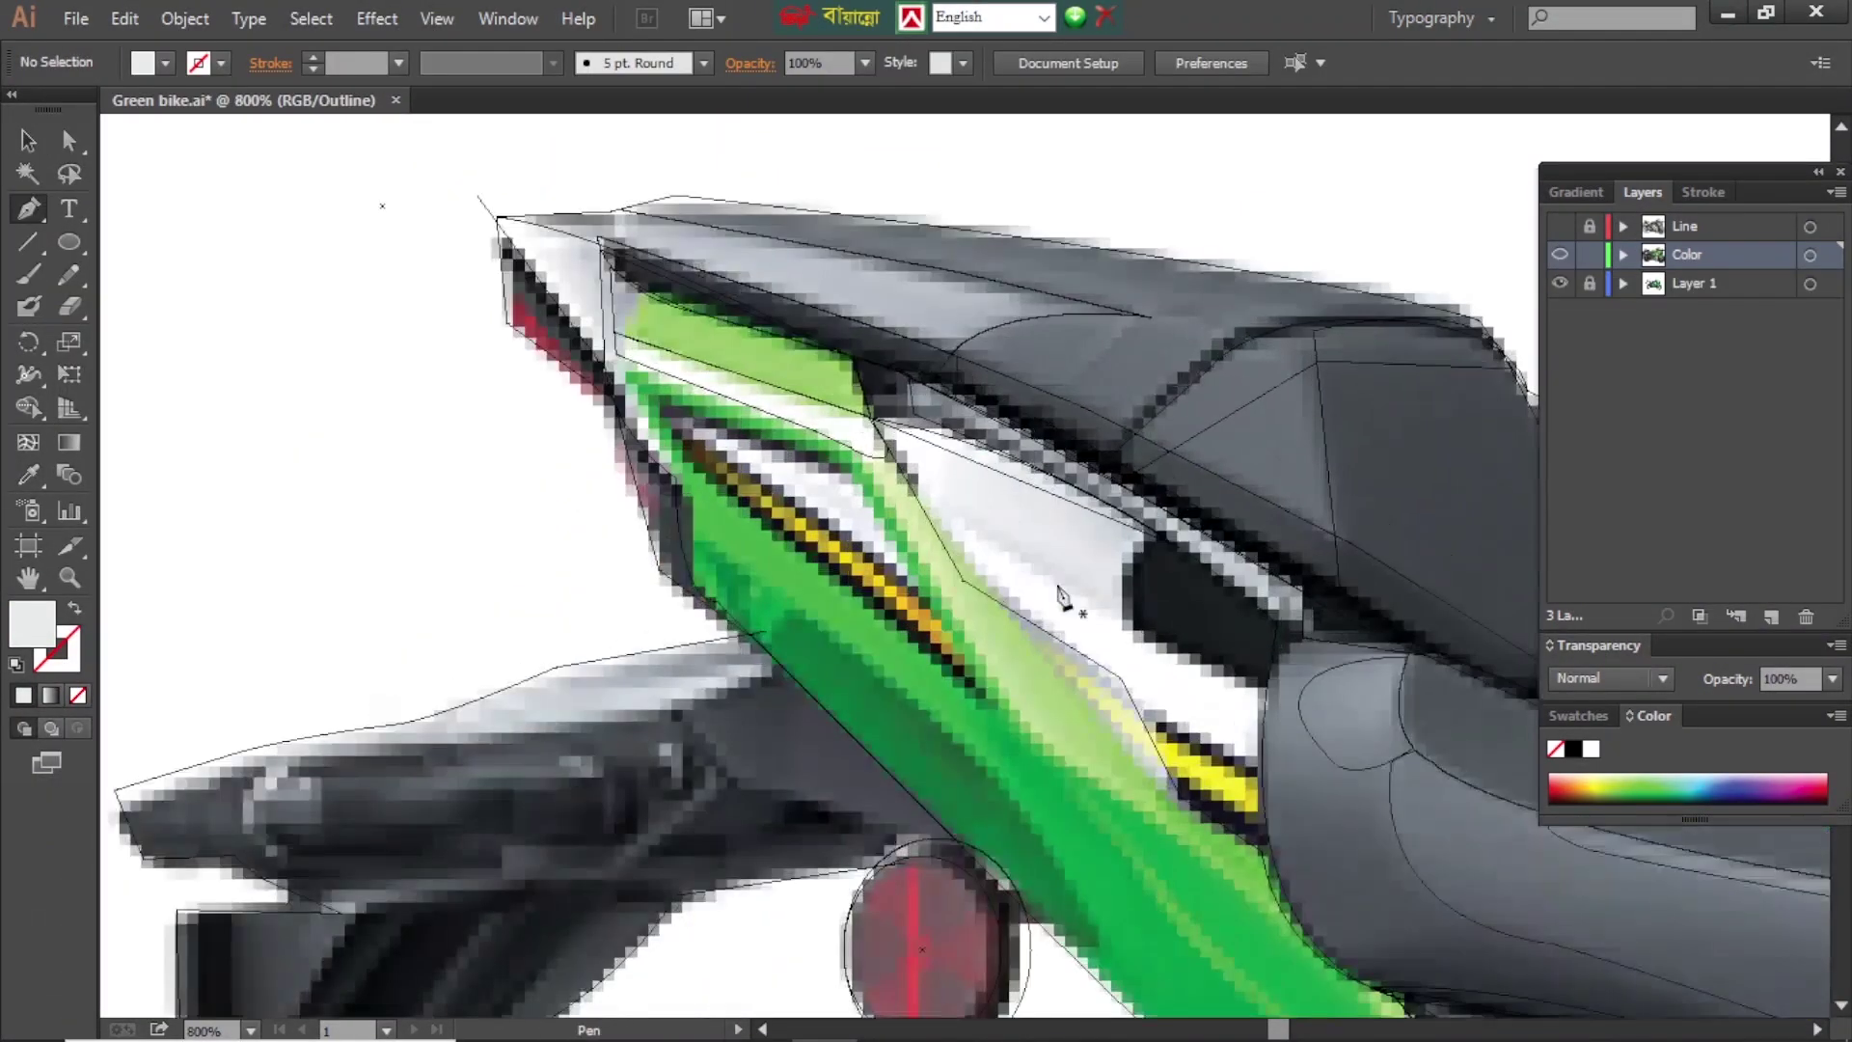
pyautogui.keyDown('ctrl'); pyautogui.click(690, 378); pyautogui.keyUp('ctrl')
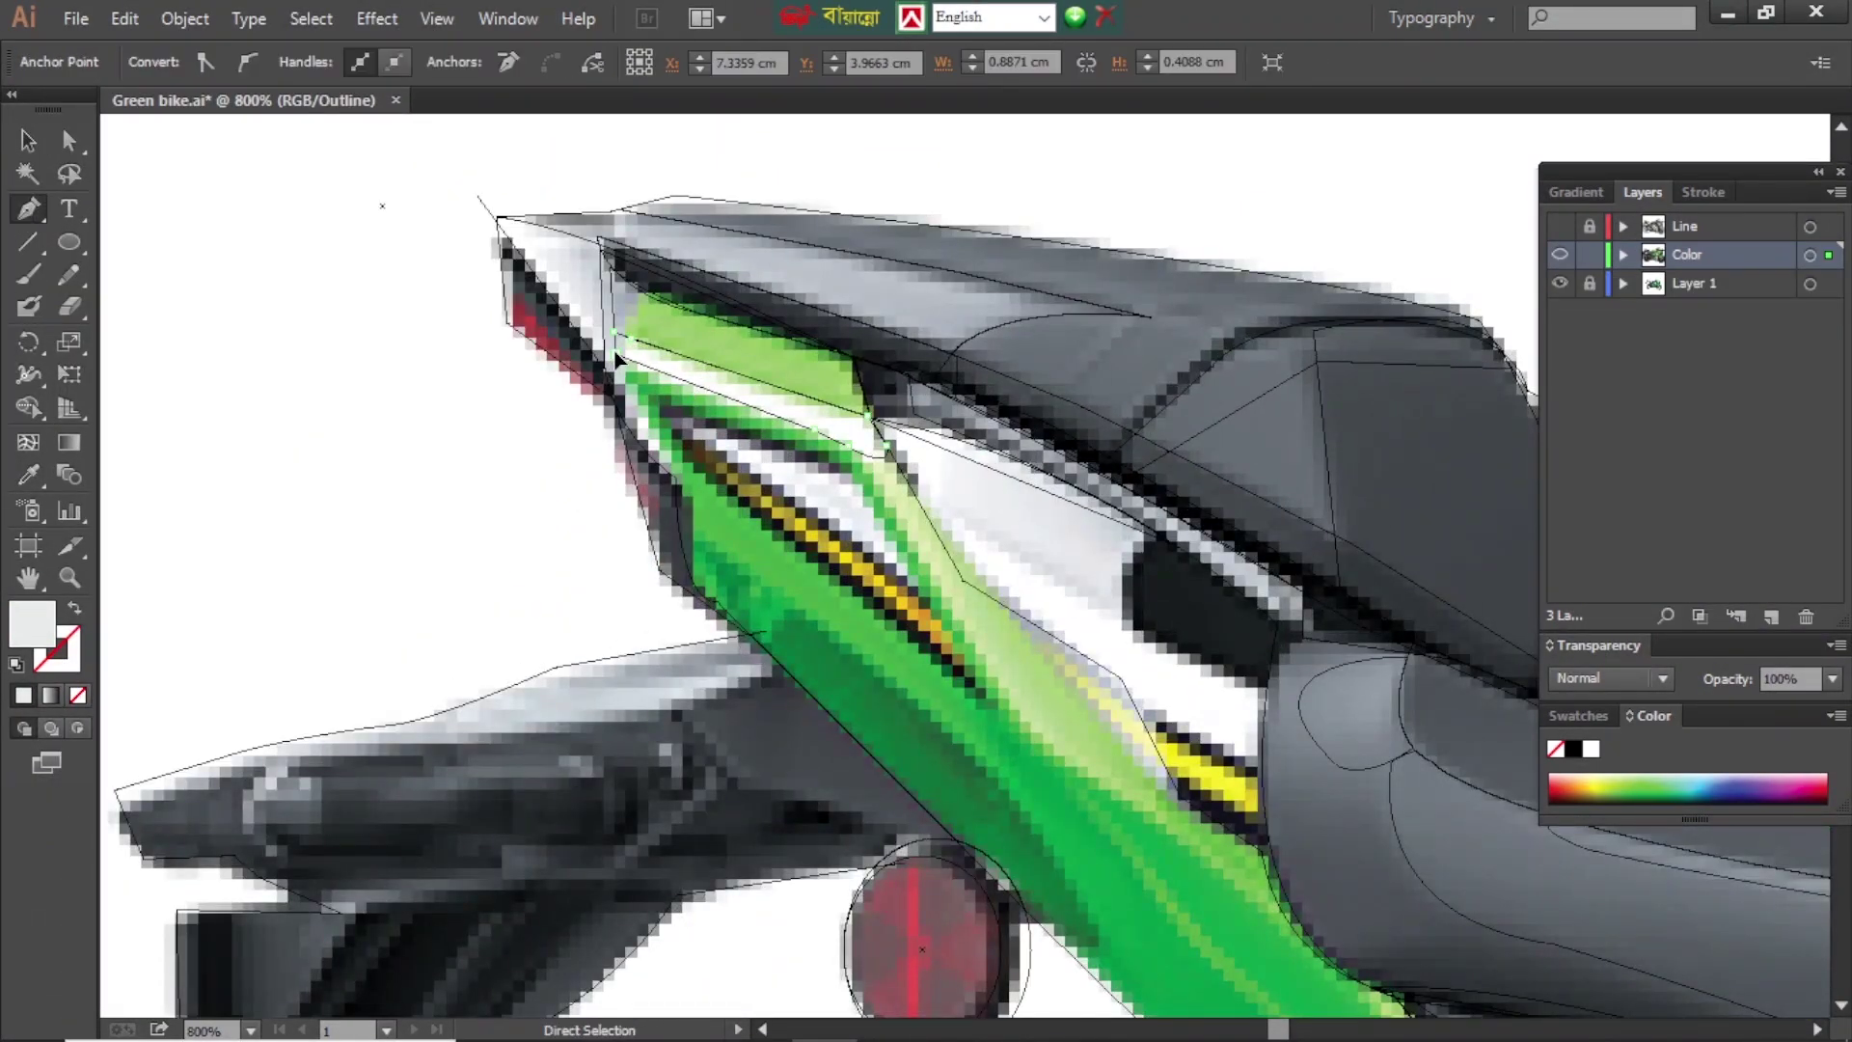
# - Fill the tail shape green and combine pieces with Shape Builder, selecting the white stripe
pyautogui.scroll(-3, 1086, 779)
pyautogui.hscroll(5, 1085, 779)
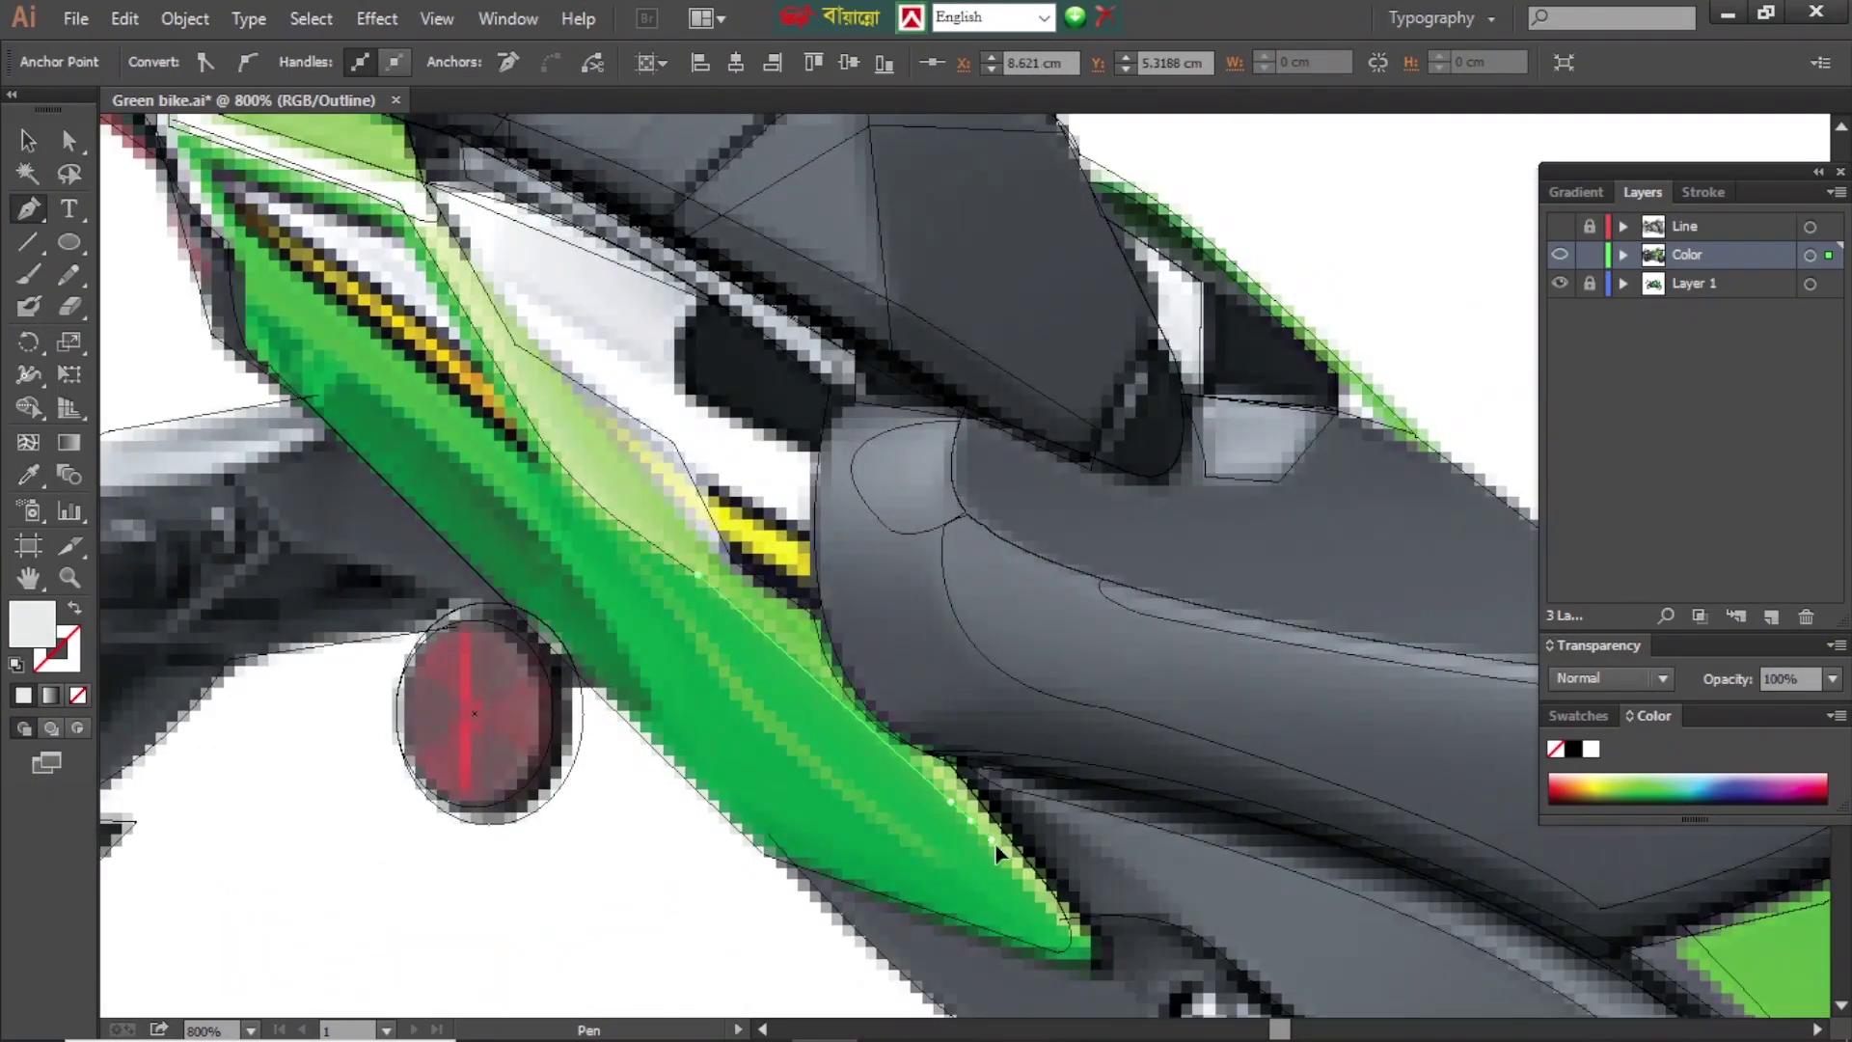
pyautogui.scroll(3, 323, 473)
pyautogui.hscroll(-3, 446, 564)
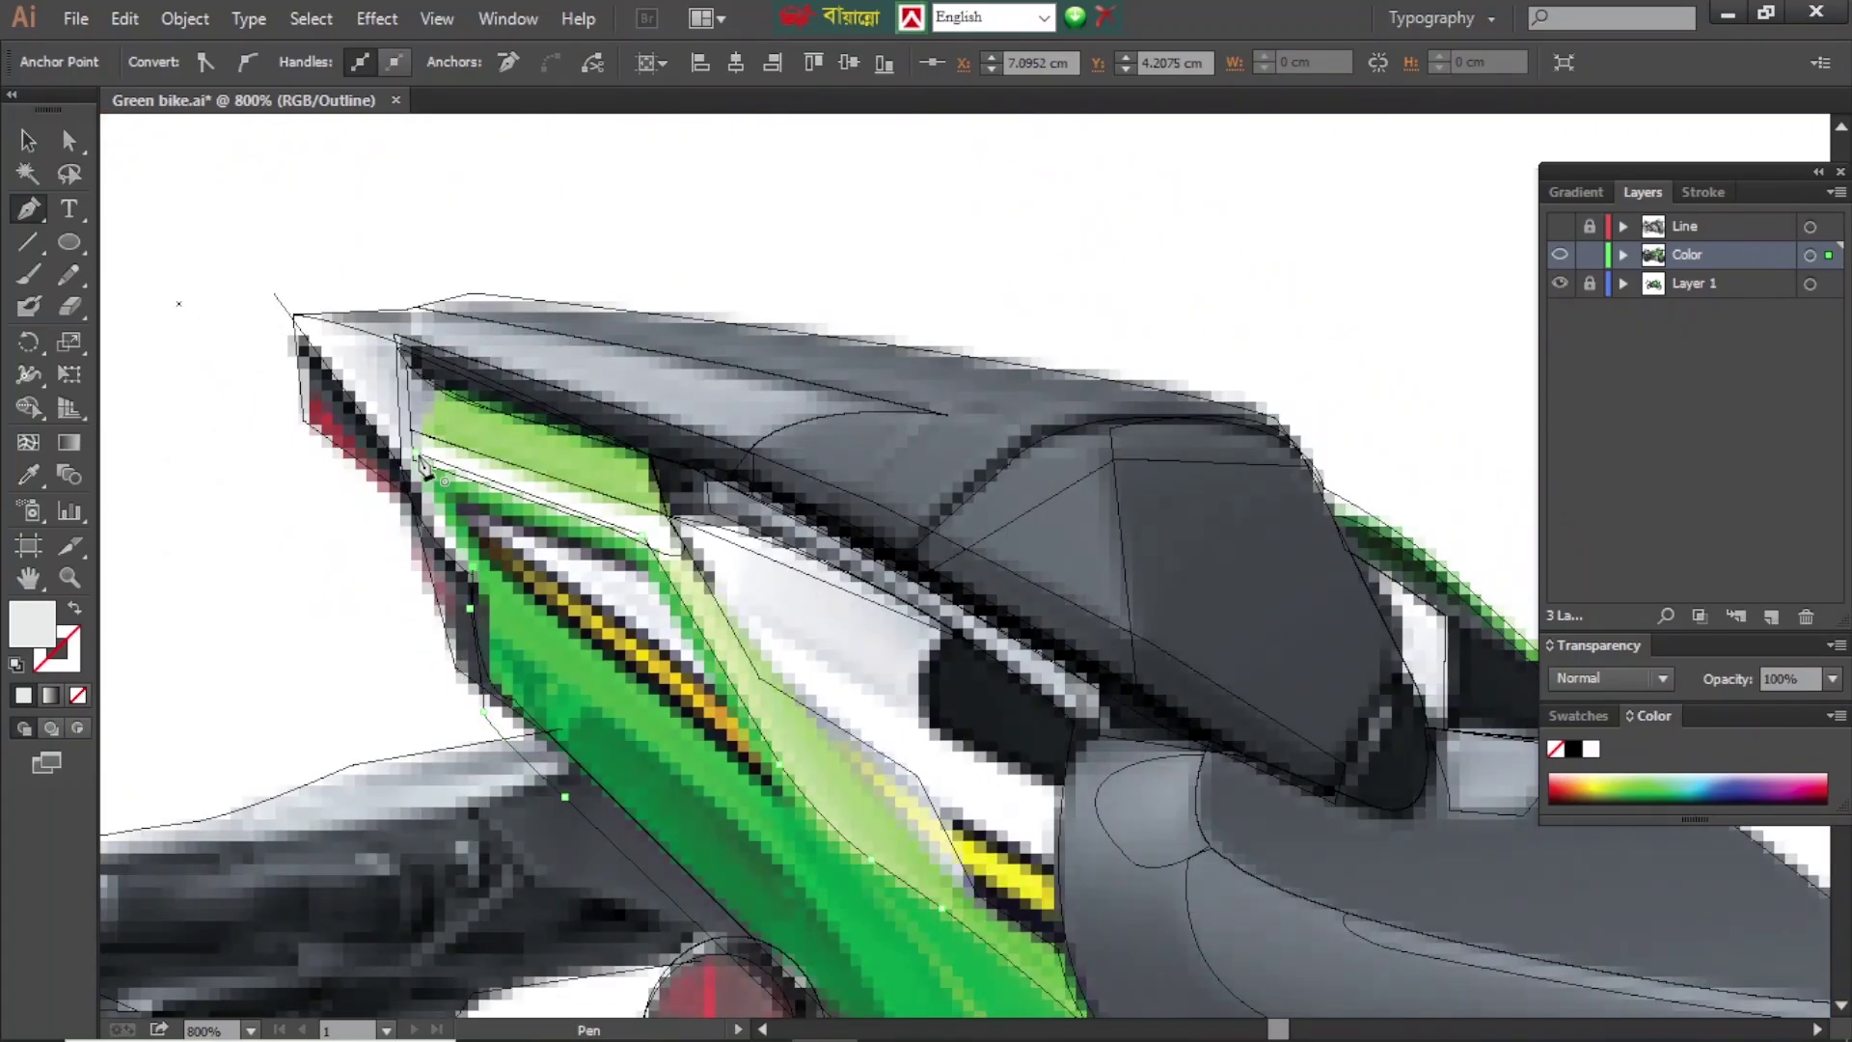
pyautogui.click(685, 733)
pyautogui.hotkey('ctrl', 'y')
pyautogui.hotkey('shift', 'm')
pyautogui.scroll(5, 685, 390)
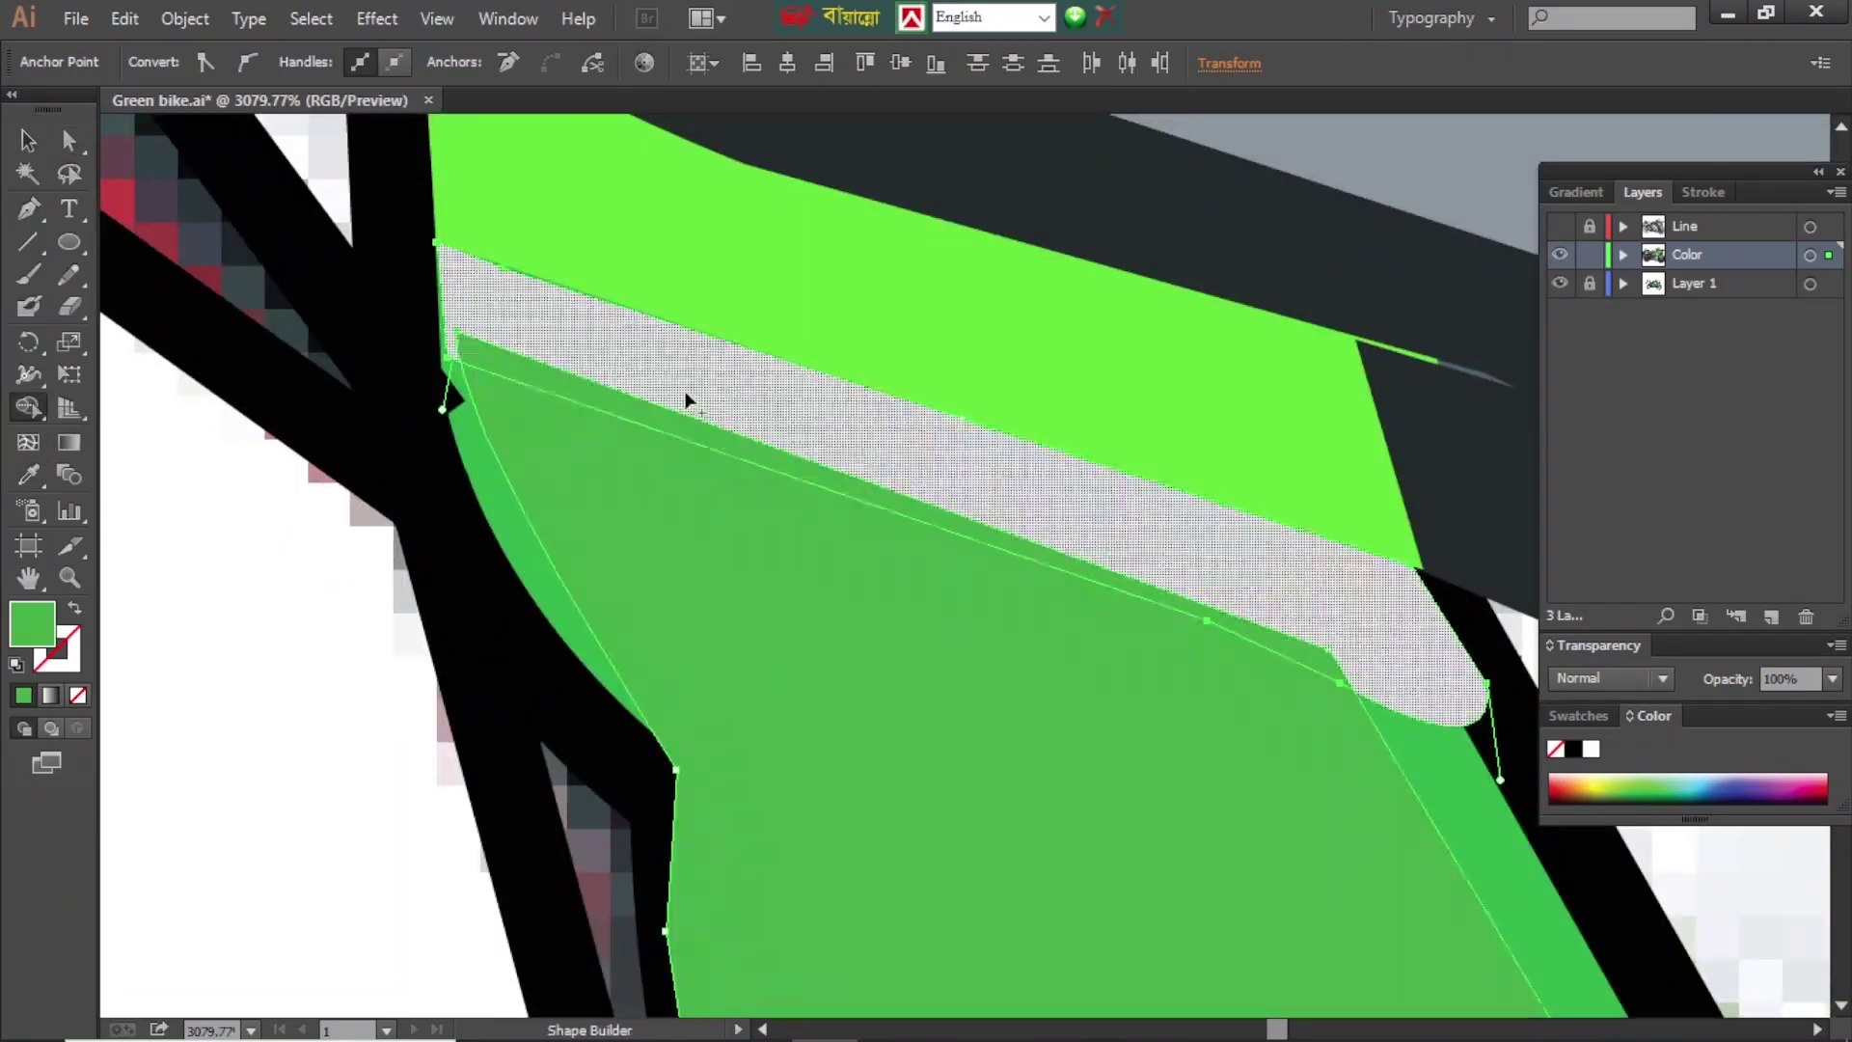
pyautogui.scroll(1, 827, 694)
pyautogui.keyDown('ctrl'); pyautogui.click(261, 348); pyautogui.keyUp('ctrl')
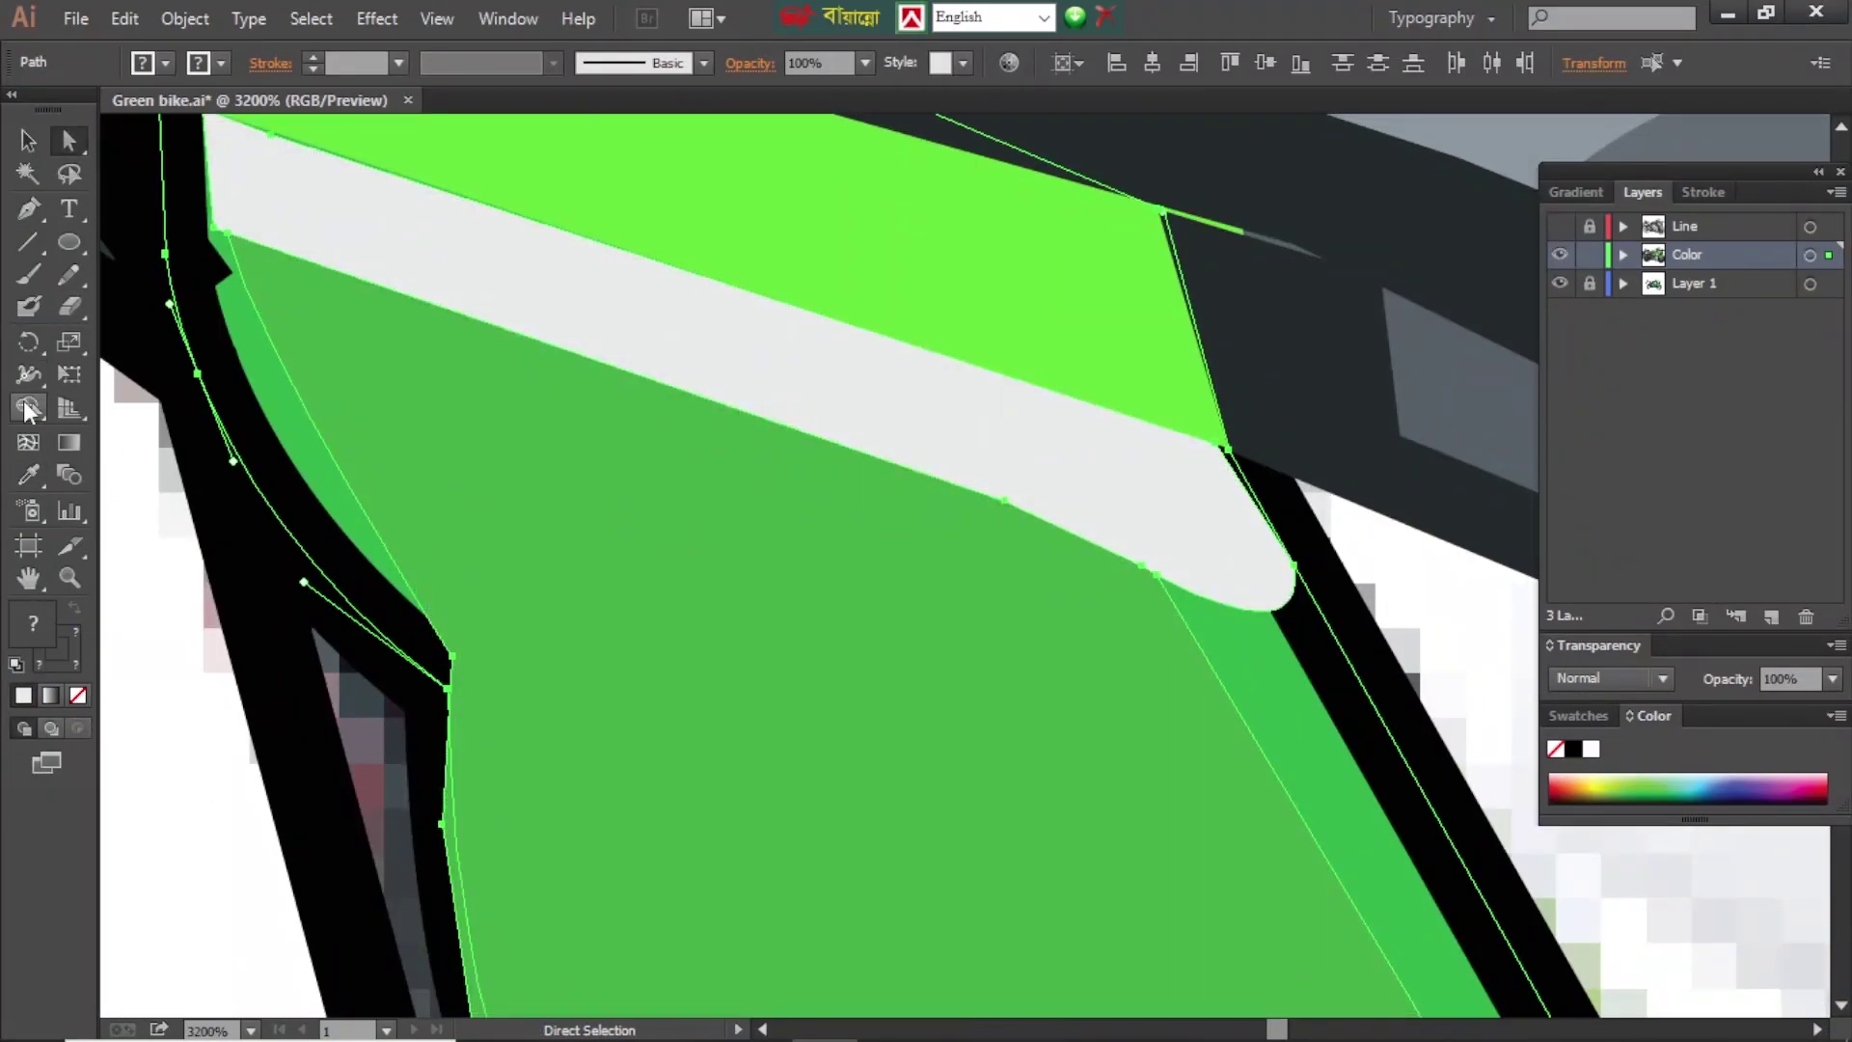
# - Zoom out to the upper tail section and show the reference photo layer for tracing
pyautogui.hotkey('ctrl', '-')
pyautogui.hotkey('ctrl', '-')
pyautogui.hotkey('ctrl', '-')
pyautogui.moveTo(975, 847); pyautogui.dragTo(446, 504)
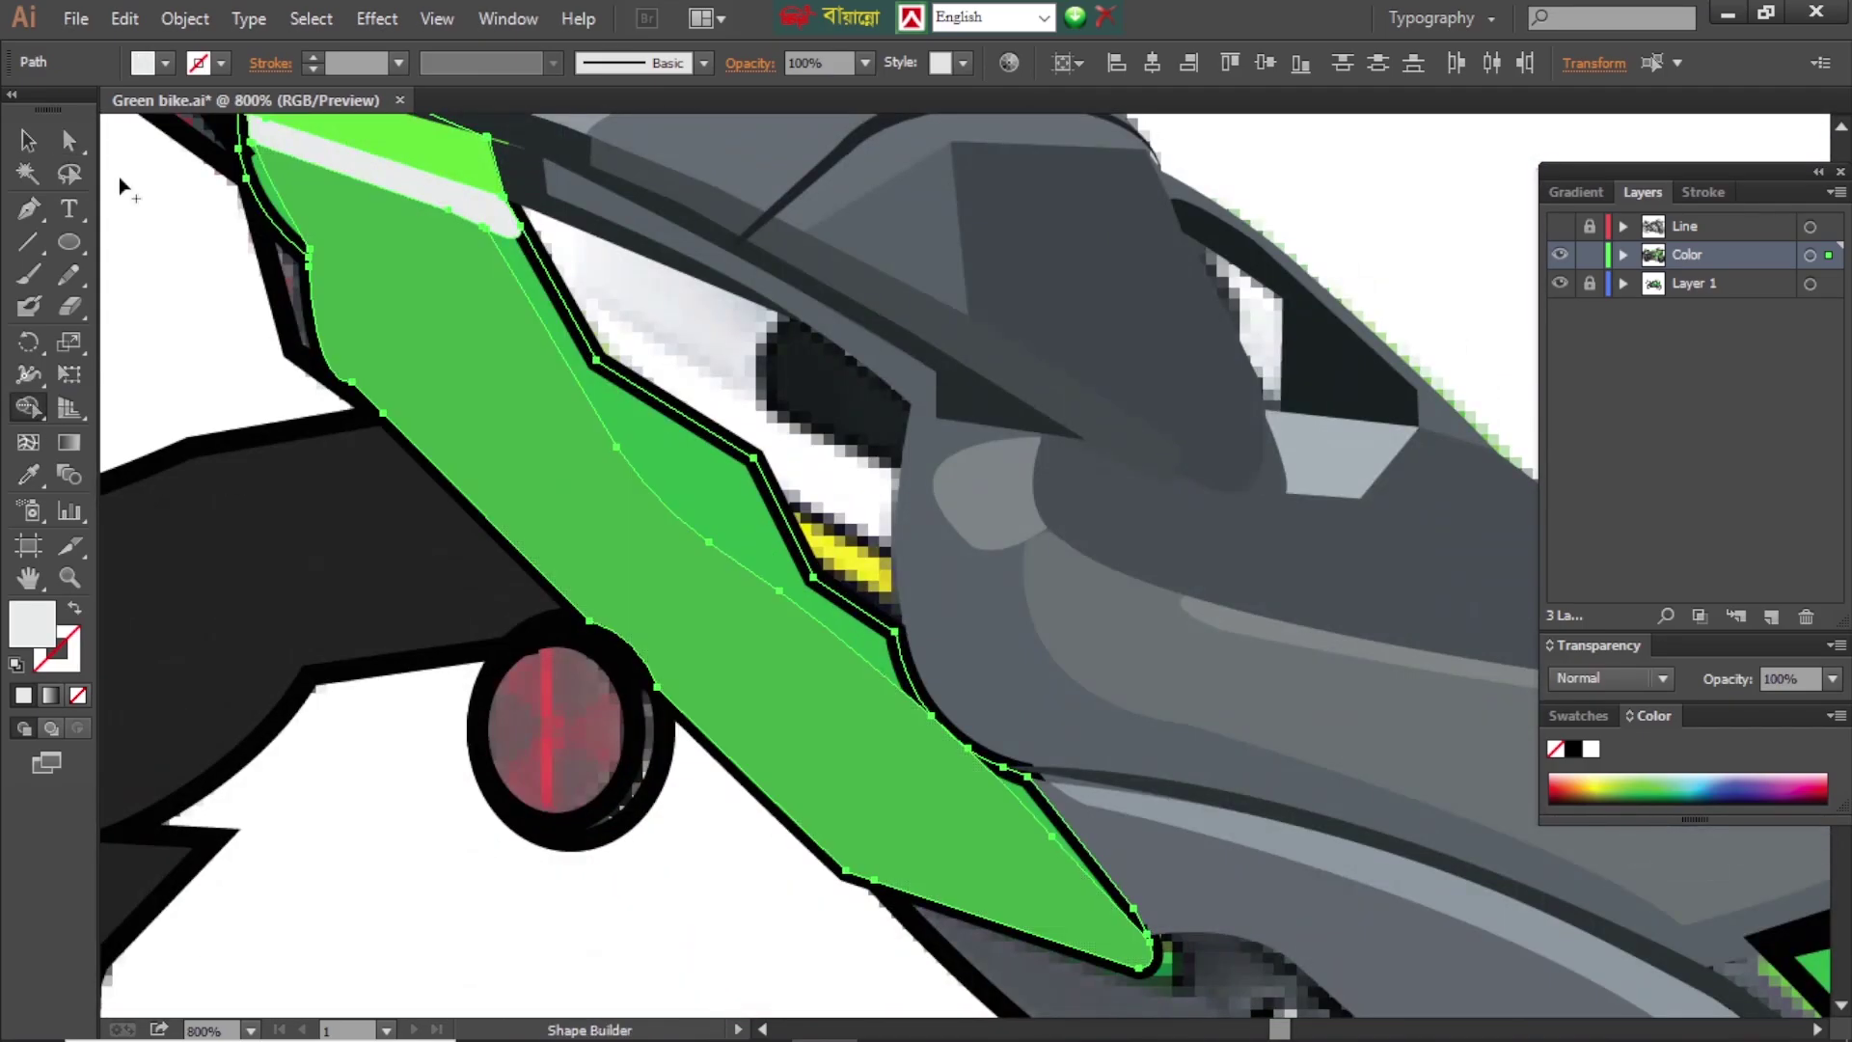
pyautogui.hotkey('ctrl', 'y')
pyautogui.hotkey('ctrl', 'y')
pyautogui.click(1560, 282)
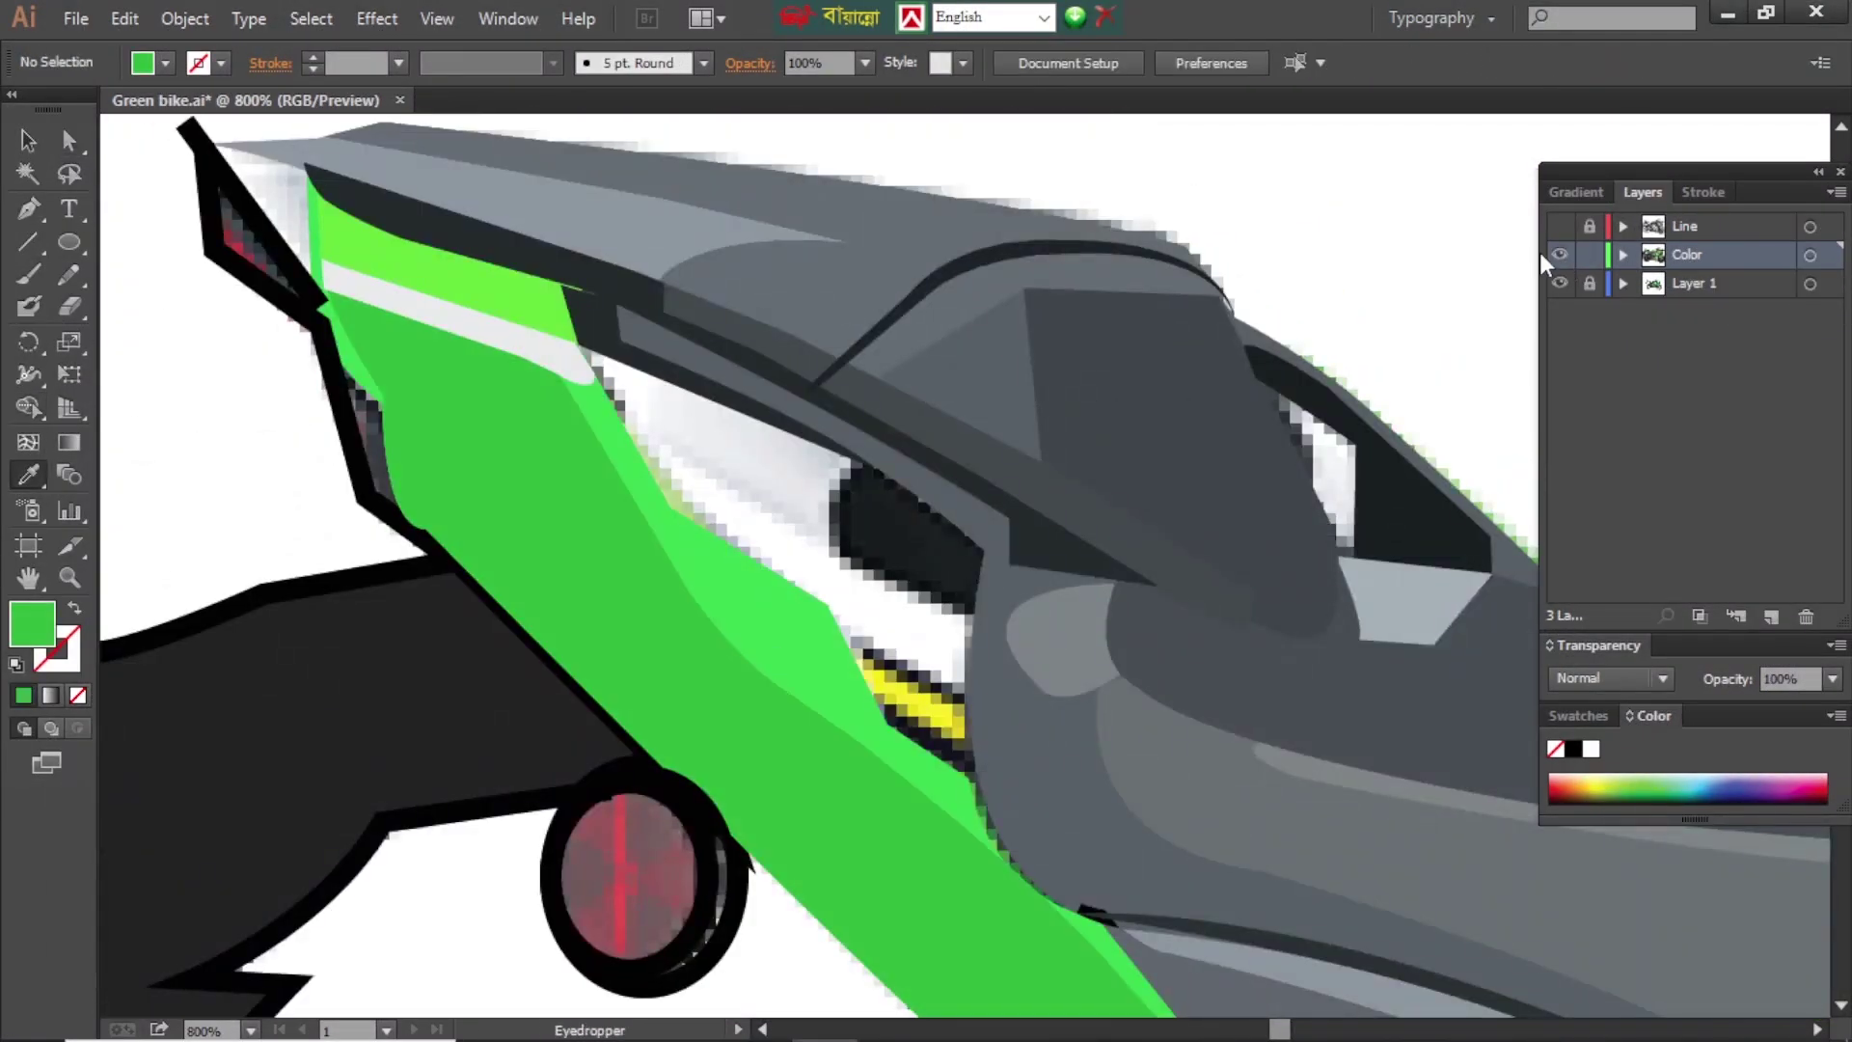
pyautogui.hotkey('ctrl', 'y')
pyautogui.press('p')
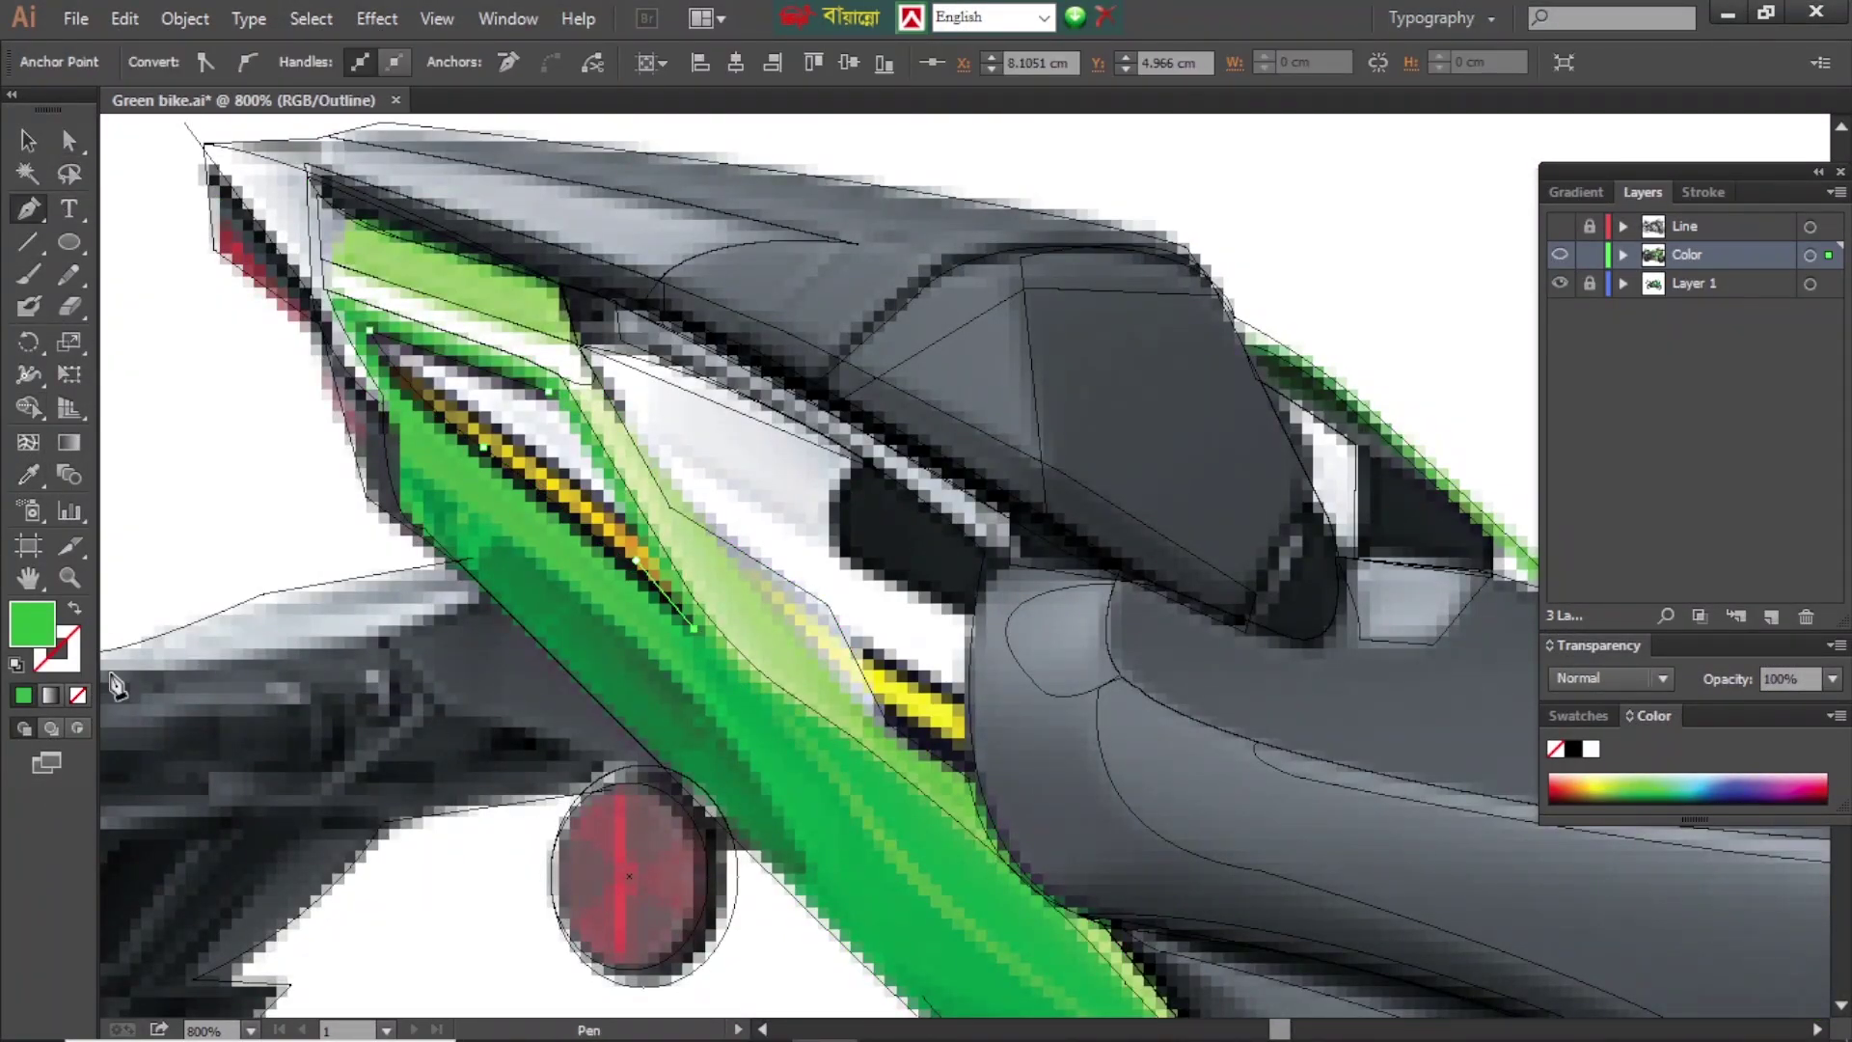
pyautogui.hotkey('ctrl', 'y')
pyautogui.hotkey('ctrl', 'y')
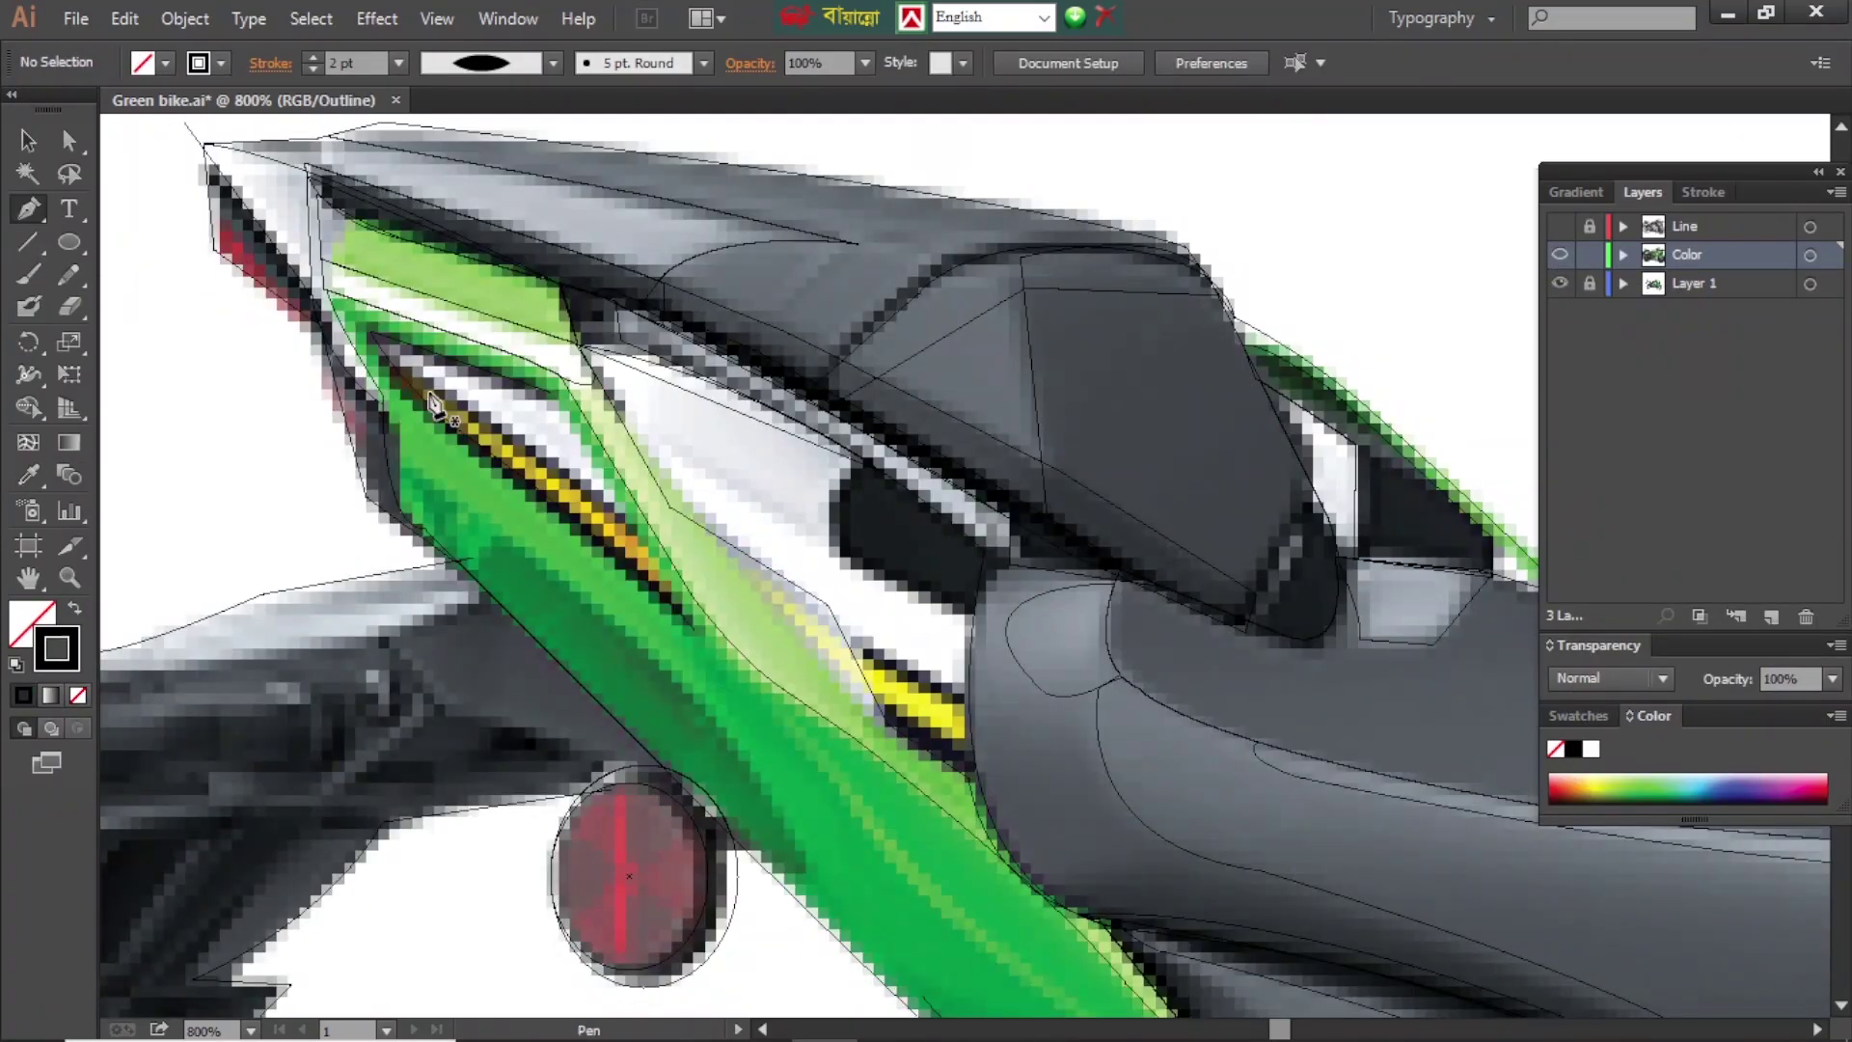
# - Trace the yellow stripe along the tail cowl and check its anchors
pyautogui.click(425, 391)
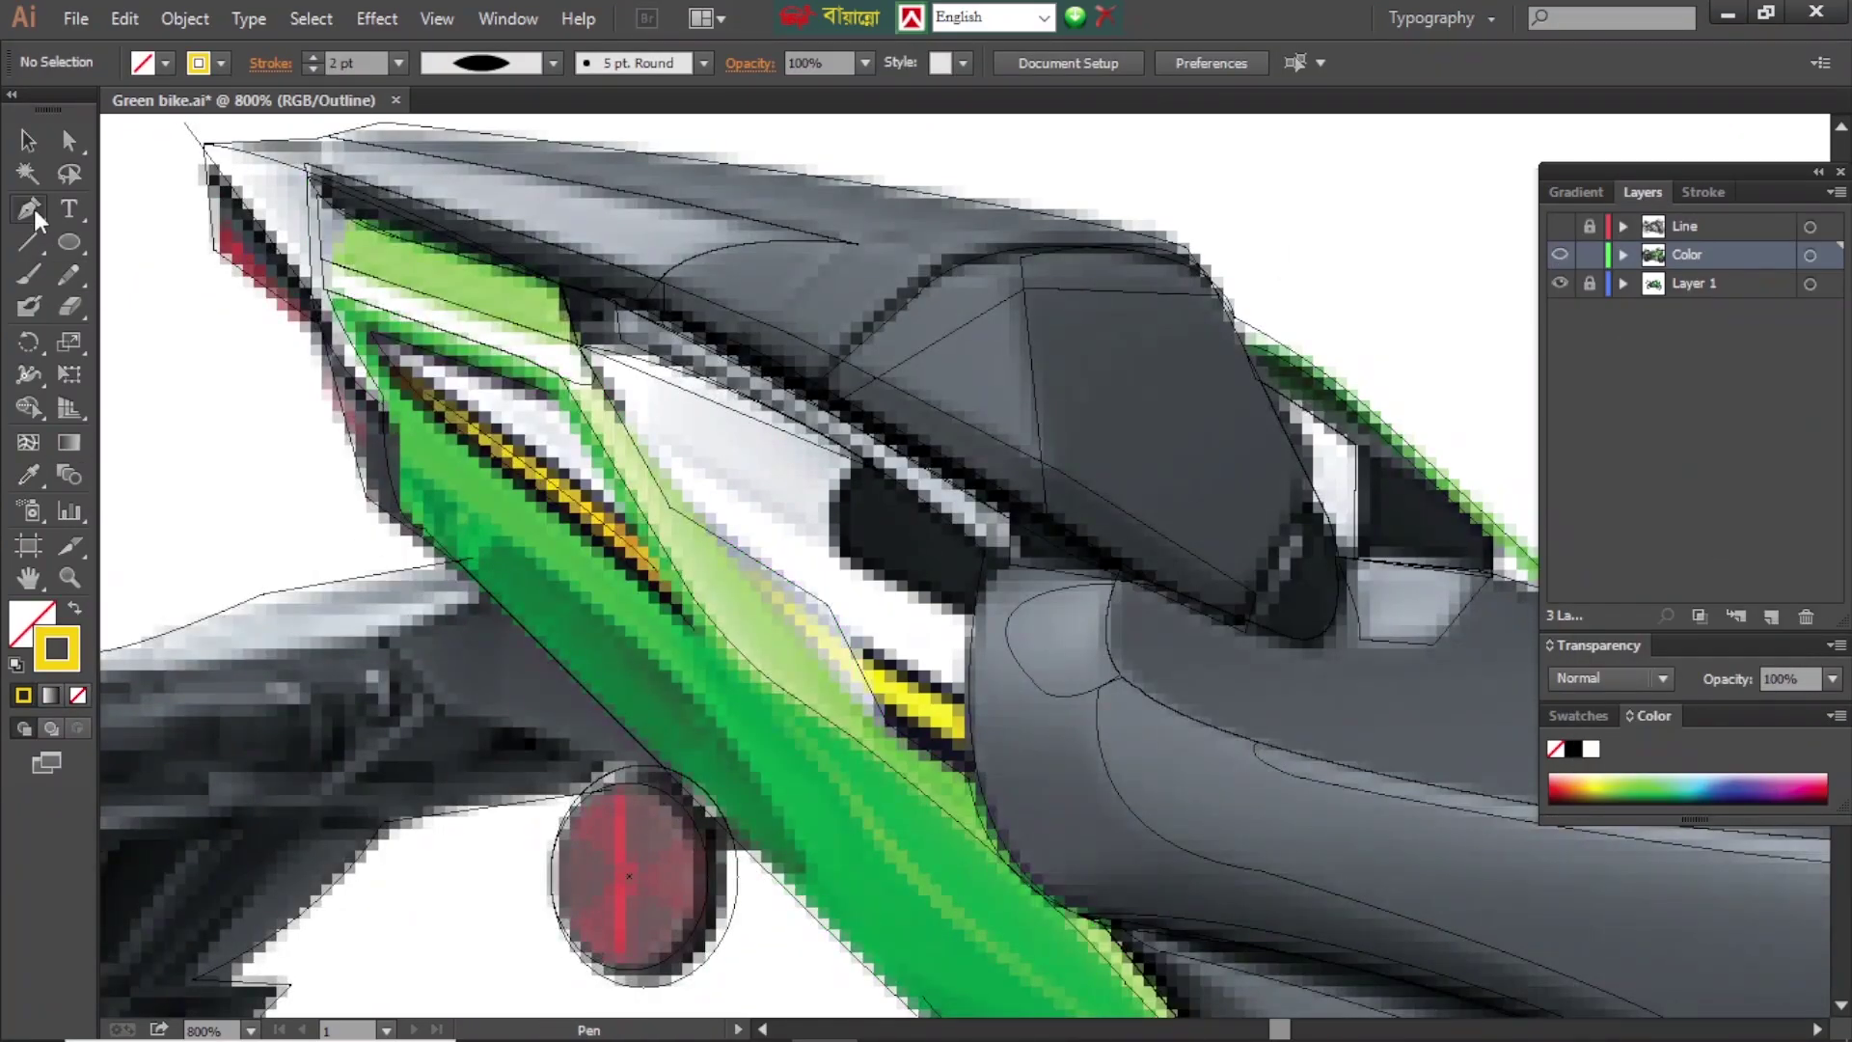
pyautogui.moveTo(625, 509); pyautogui.dragTo(669, 558)
pyautogui.hotkey('ctrl', 'y')
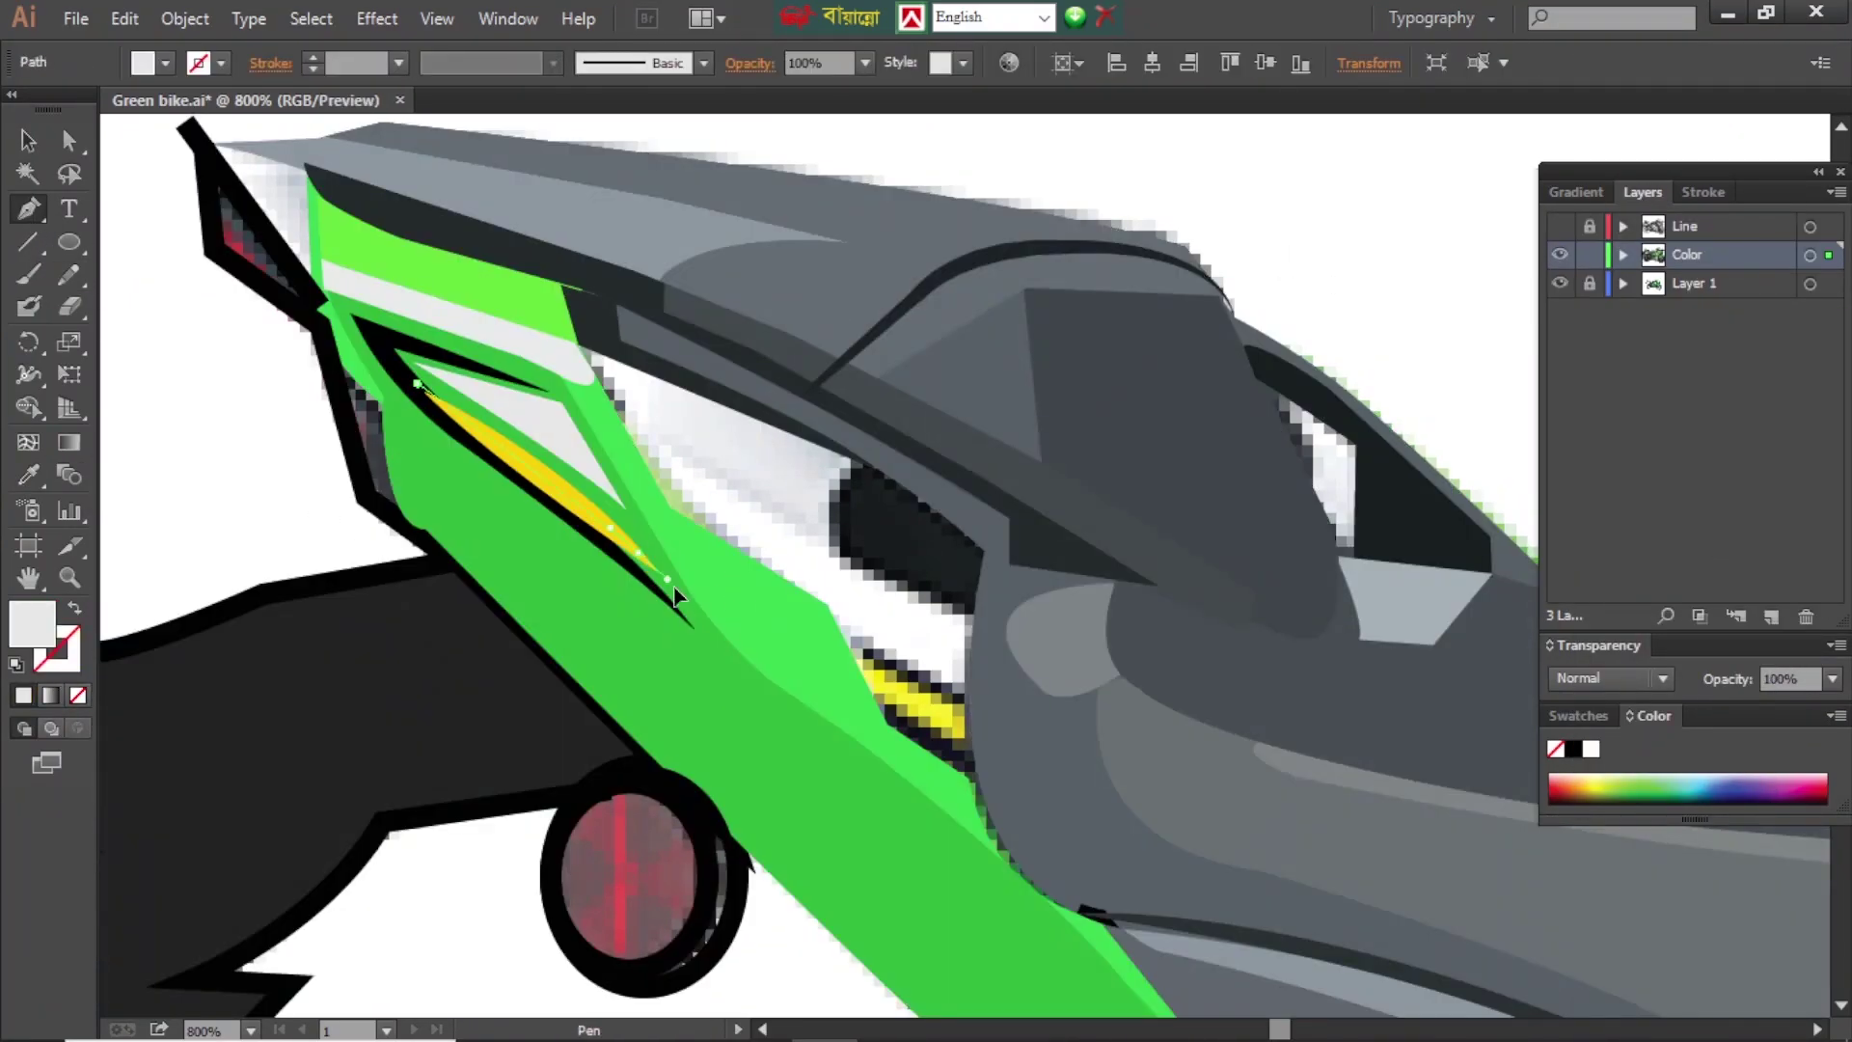
pyautogui.hotkey('ctrl', 'F10')
pyautogui.hotkey('ctrl', 'shift', 'a')
pyautogui.click(1643, 192)
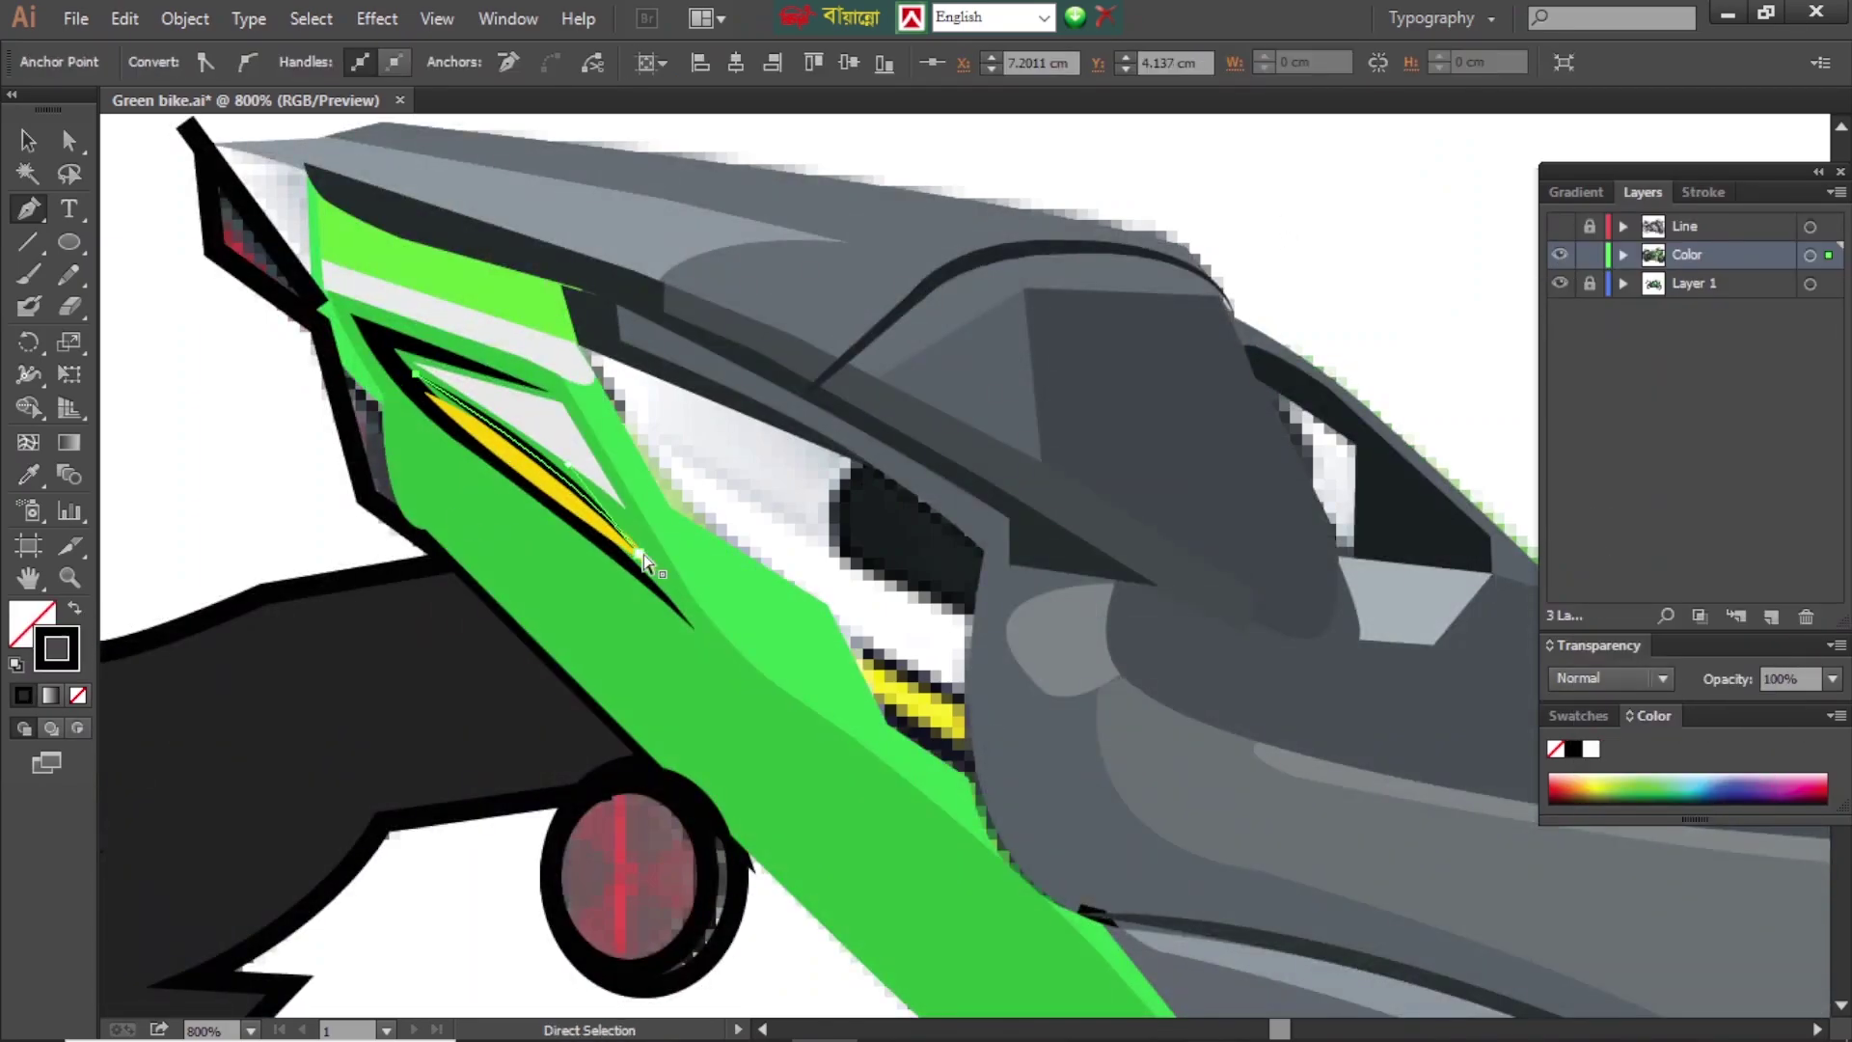
pyautogui.hotkey('ctrl', 'y')
pyautogui.hotkey('ctrl', 'y')
pyautogui.keyDown('ctrl'); pyautogui.click(406, 365); pyautogui.keyUp('ctrl')
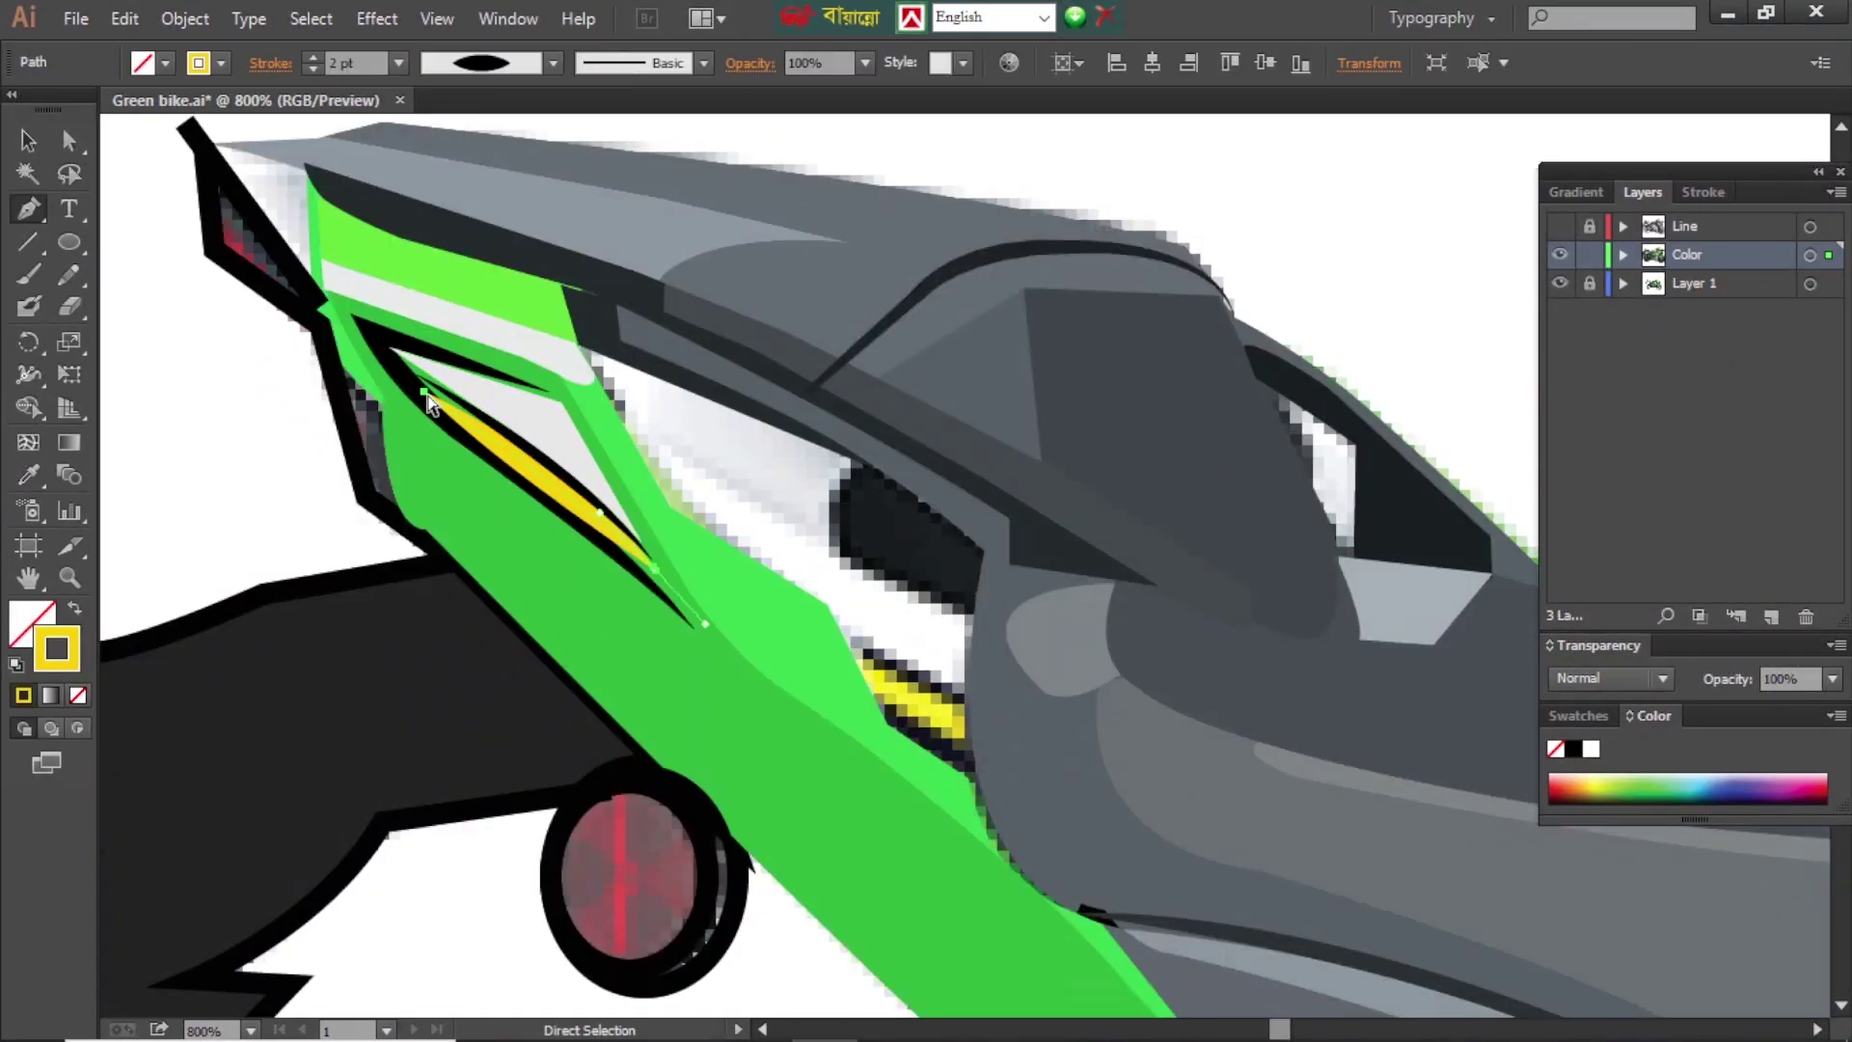
pyautogui.keyDown('ctrl'); pyautogui.click(618, 541); pyautogui.keyUp('ctrl')
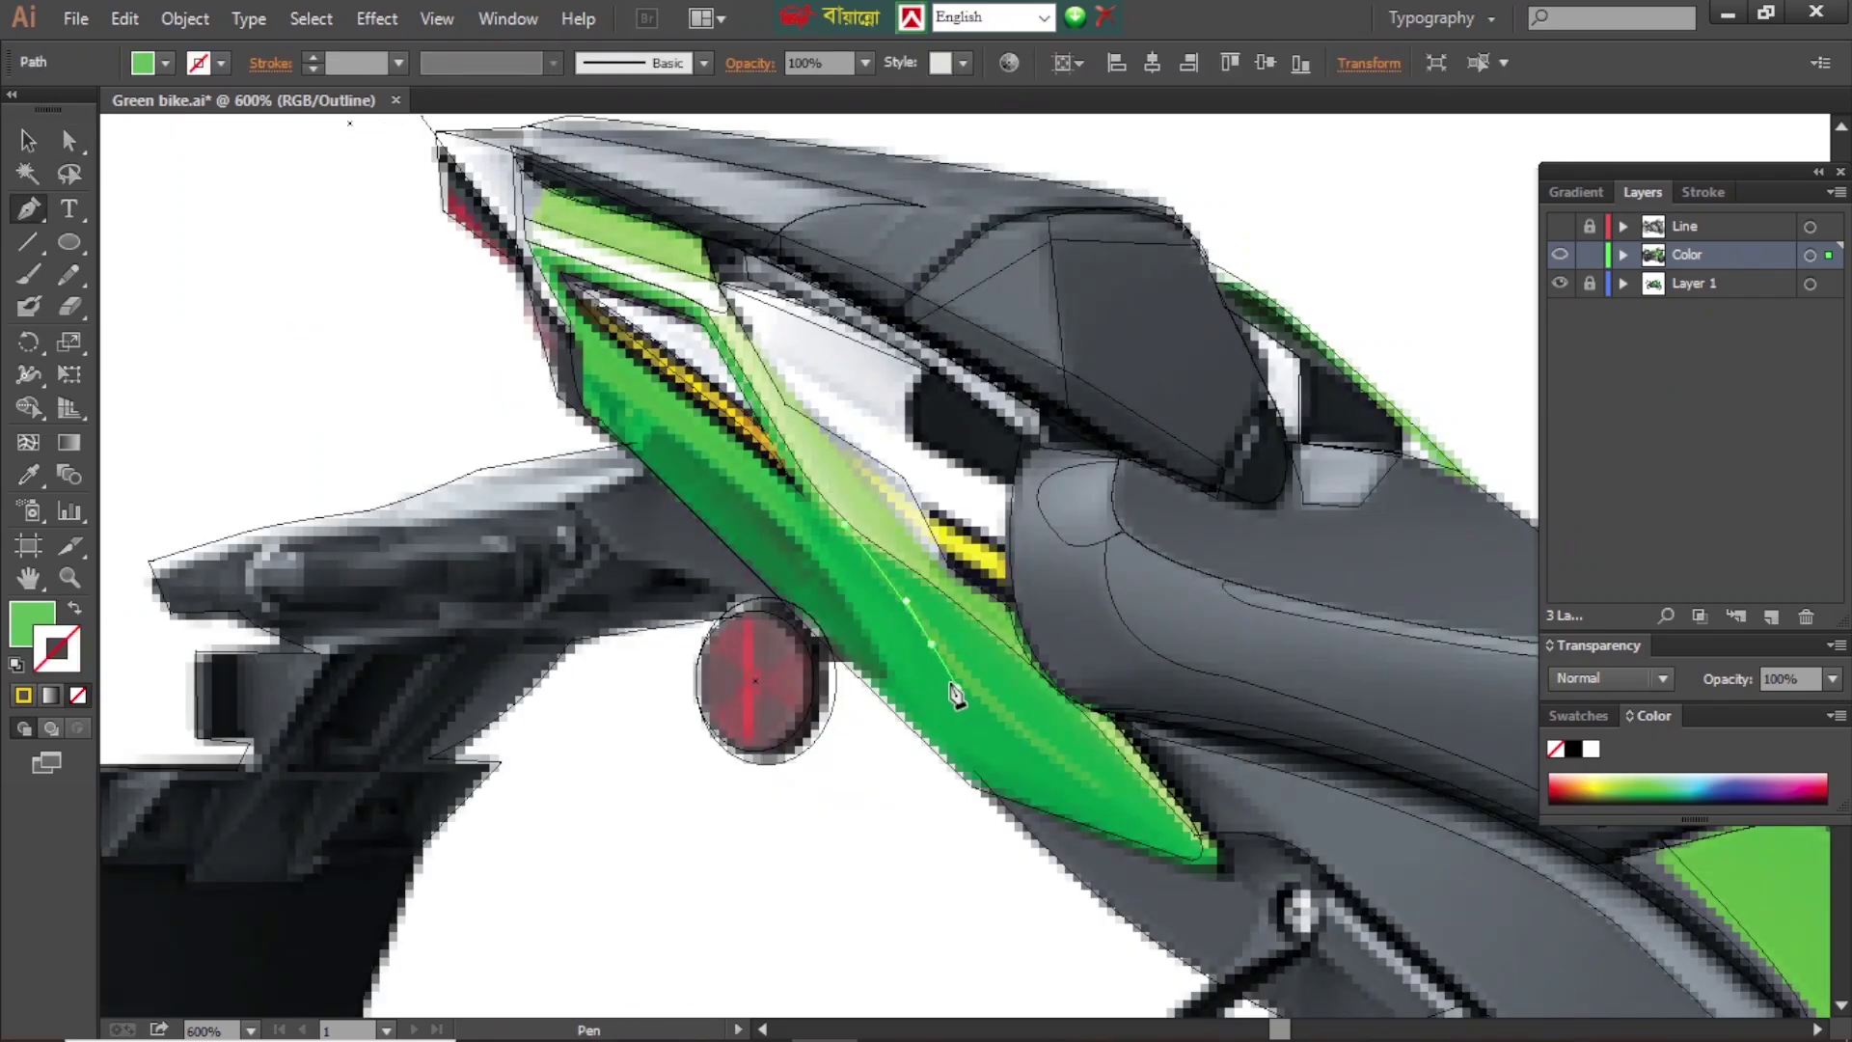
# - Make a light-green highlight stroke with no fill and a tapered elliptical width profile
pyautogui.click(75, 608)
pyautogui.hotkey('ctrl', 'y')
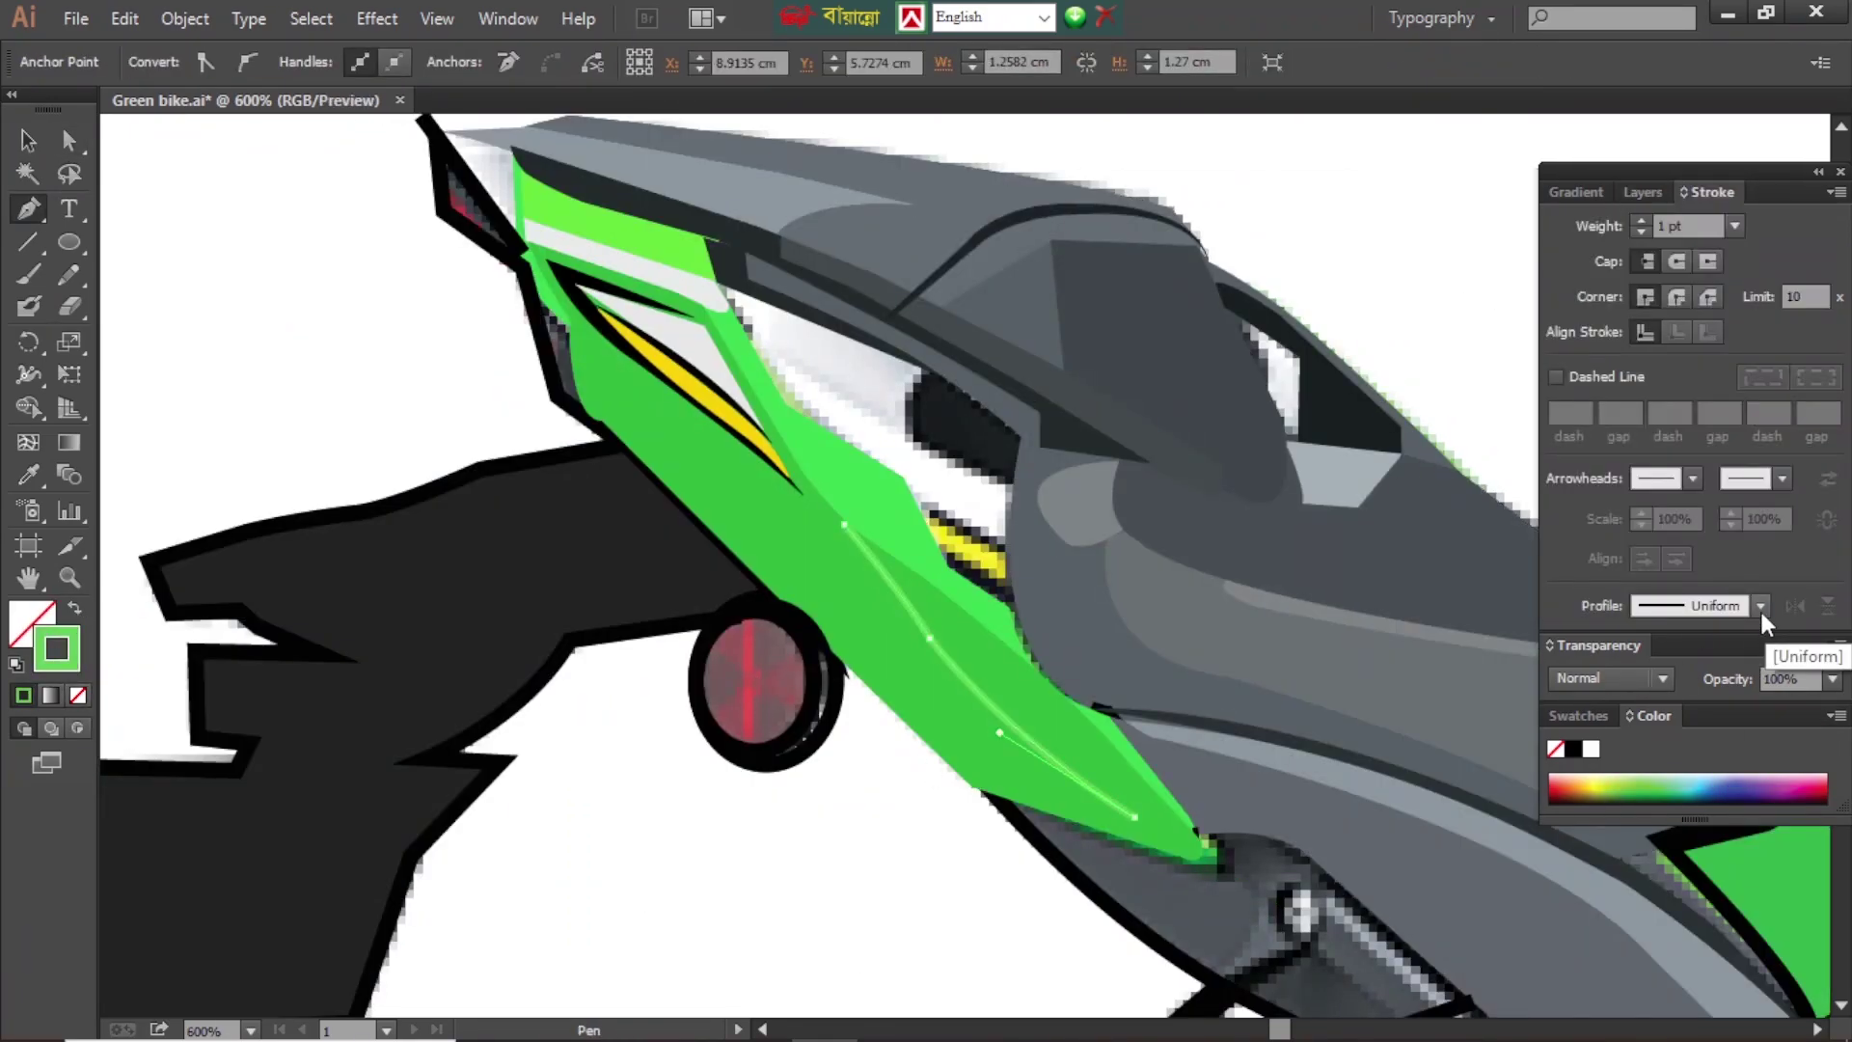
pyautogui.click(1762, 606)
pyautogui.click(1690, 656)
pyautogui.moveTo(1241, 992); pyautogui.dragTo(765, 529)
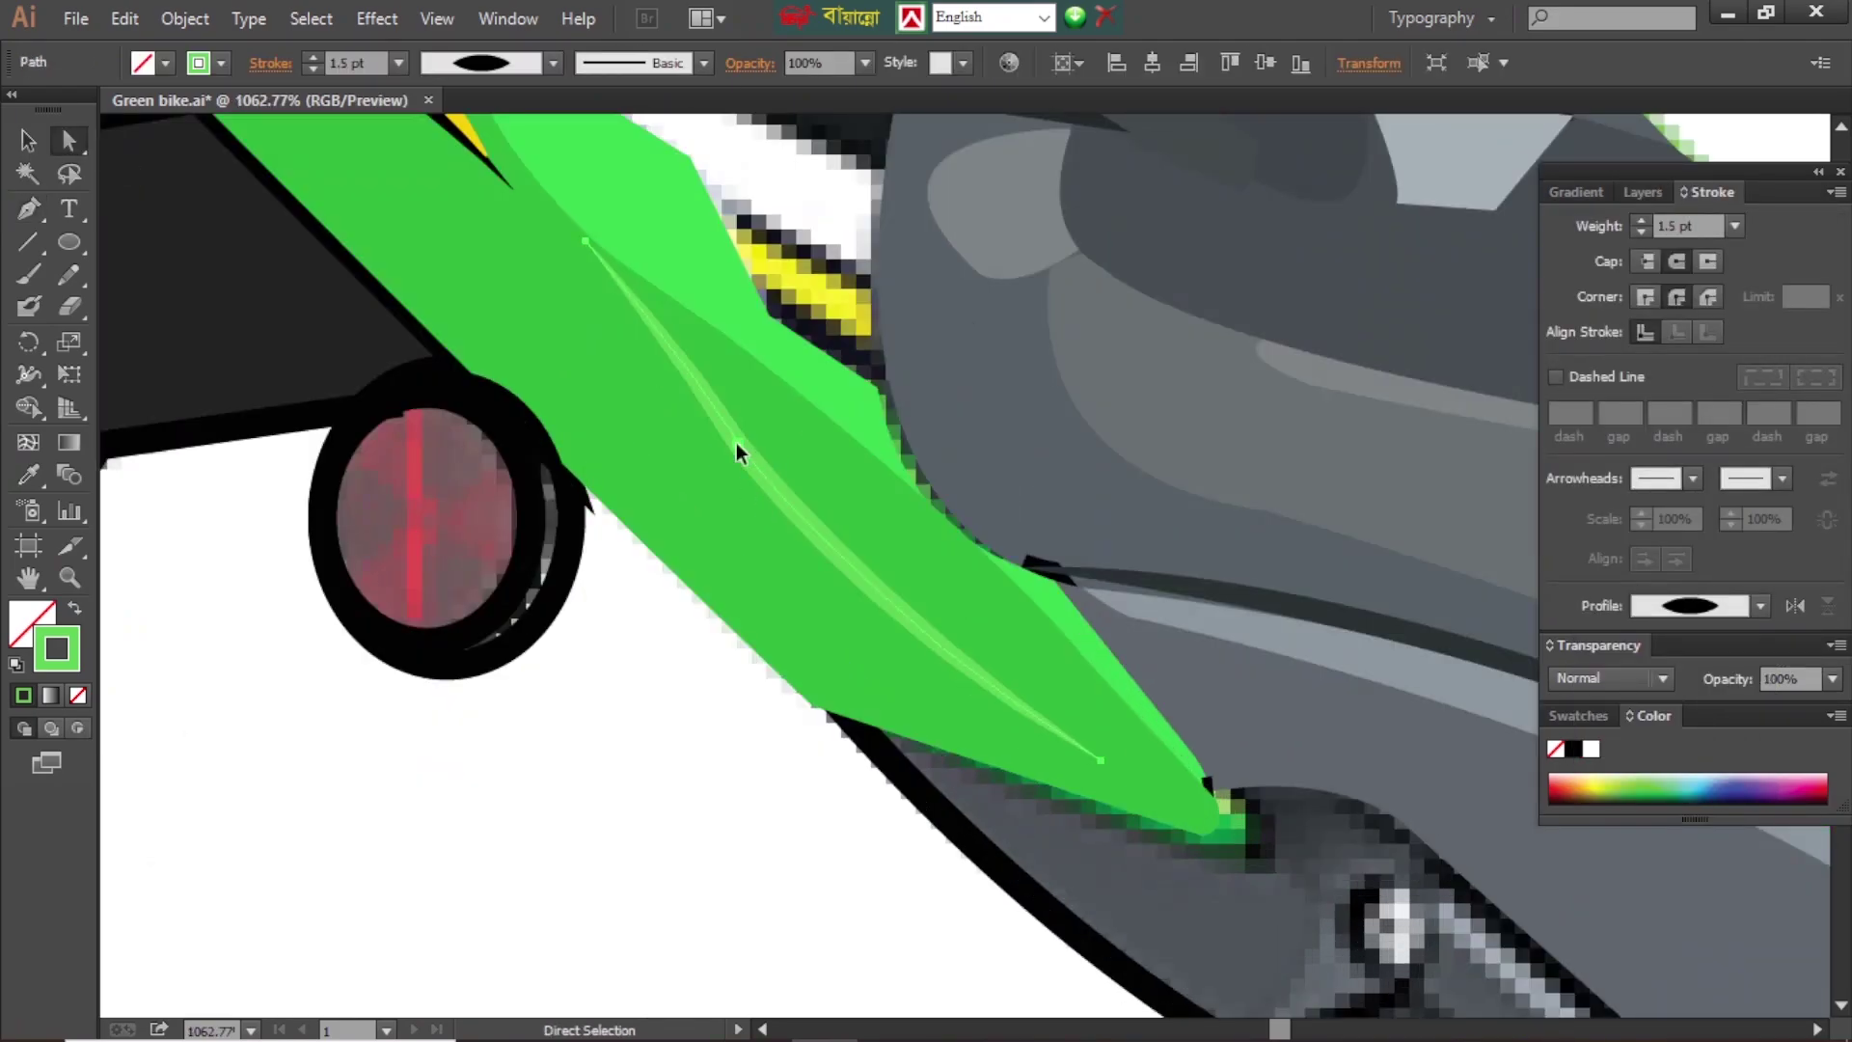
pyautogui.click(806, 546)
pyautogui.hotkey('ctrl', 'y')
# - Add darker green shading shapes on the tail beside the grey body piece
pyautogui.press('p')
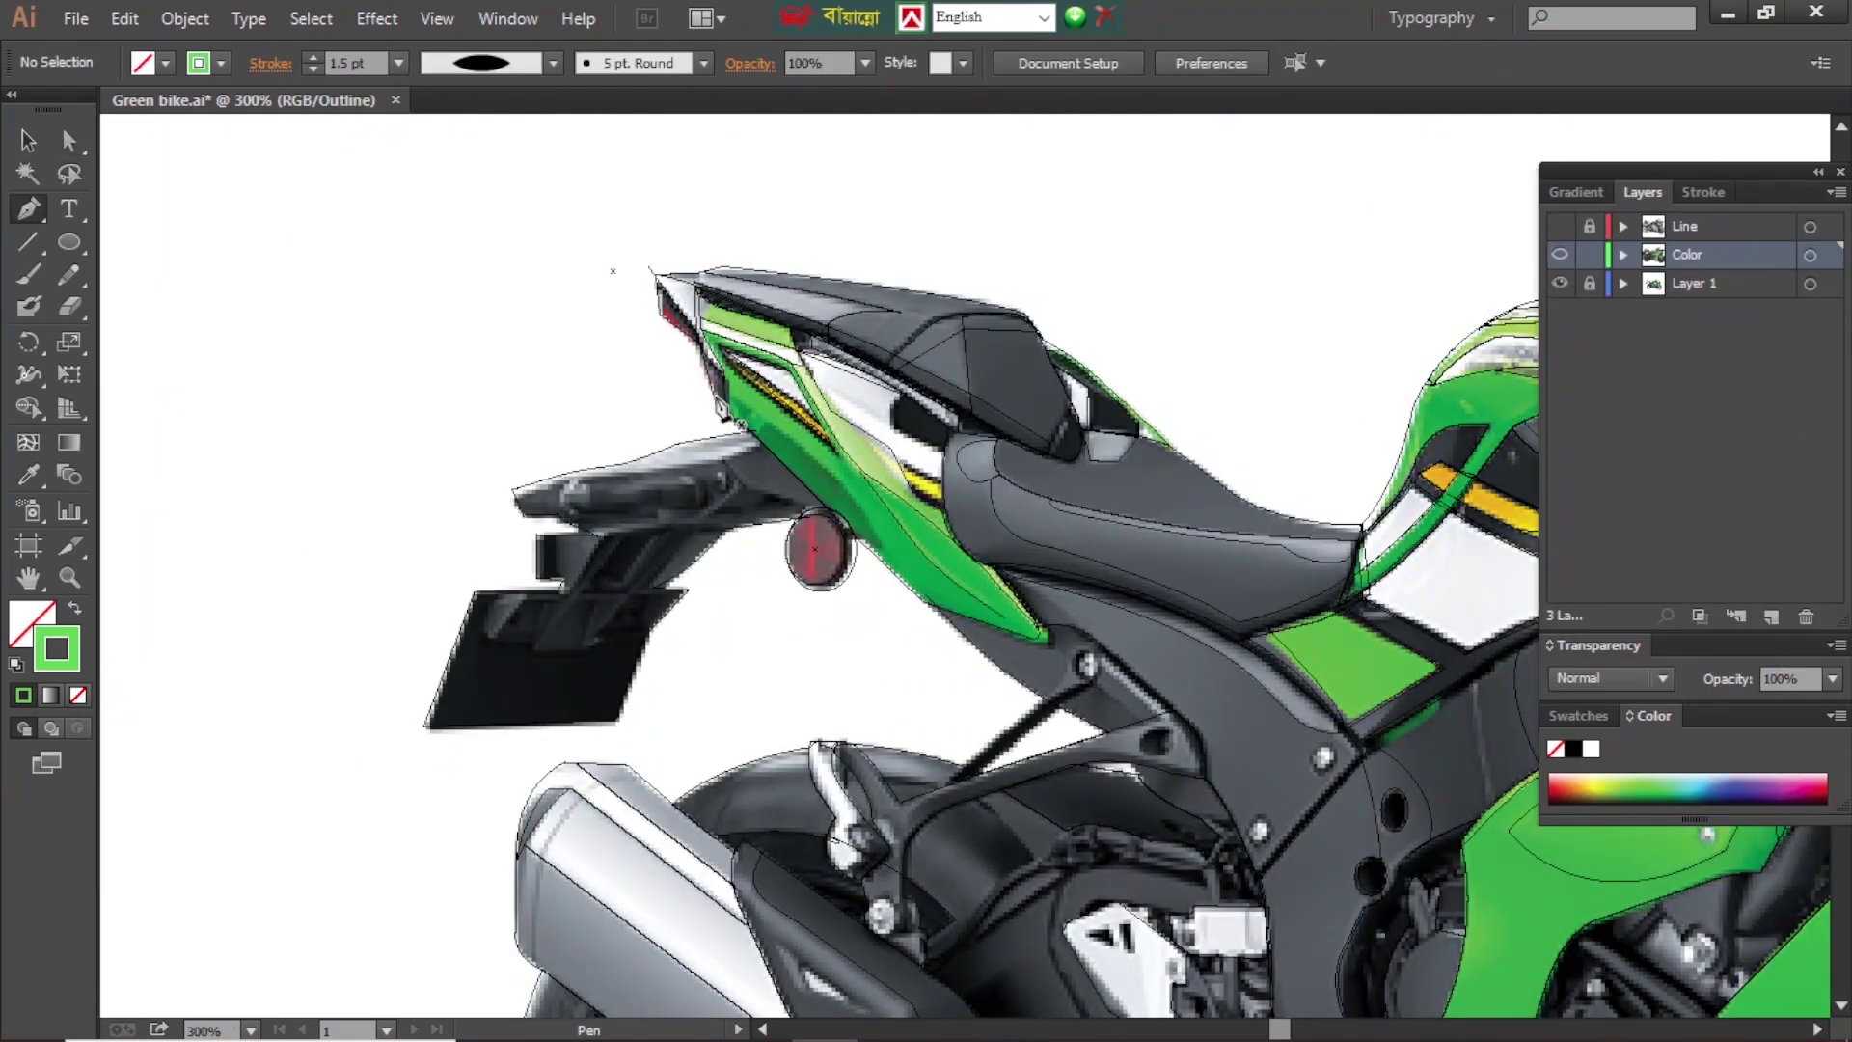
pyautogui.keyDown('ctrl'); pyautogui.click(880, 518); pyautogui.keyUp('ctrl')
pyautogui.hotkey('ctrl', 'y')
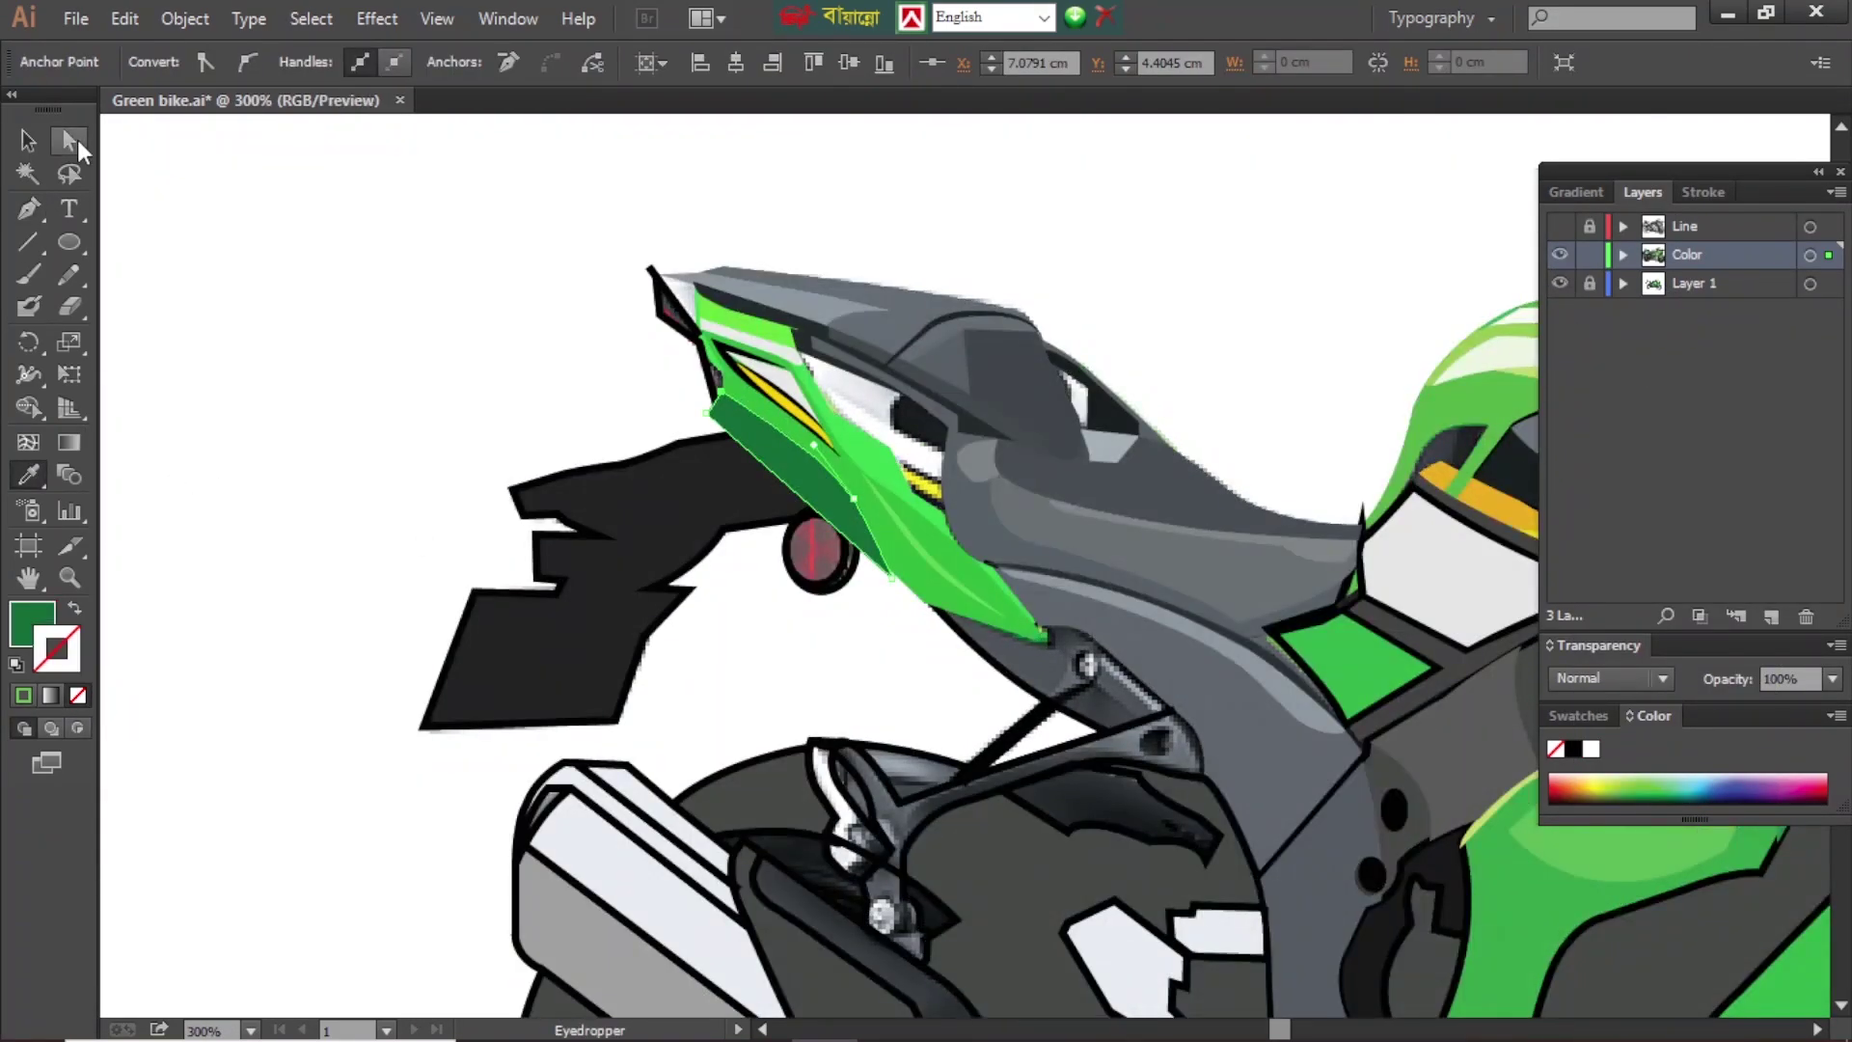
pyautogui.keyDown('ctrl'); pyautogui.click(1560, 253); pyautogui.keyUp('ctrl')
pyautogui.scroll(4, 1020, 603)
pyautogui.keyDown('ctrl'); pyautogui.click(918, 488); pyautogui.keyUp('ctrl')
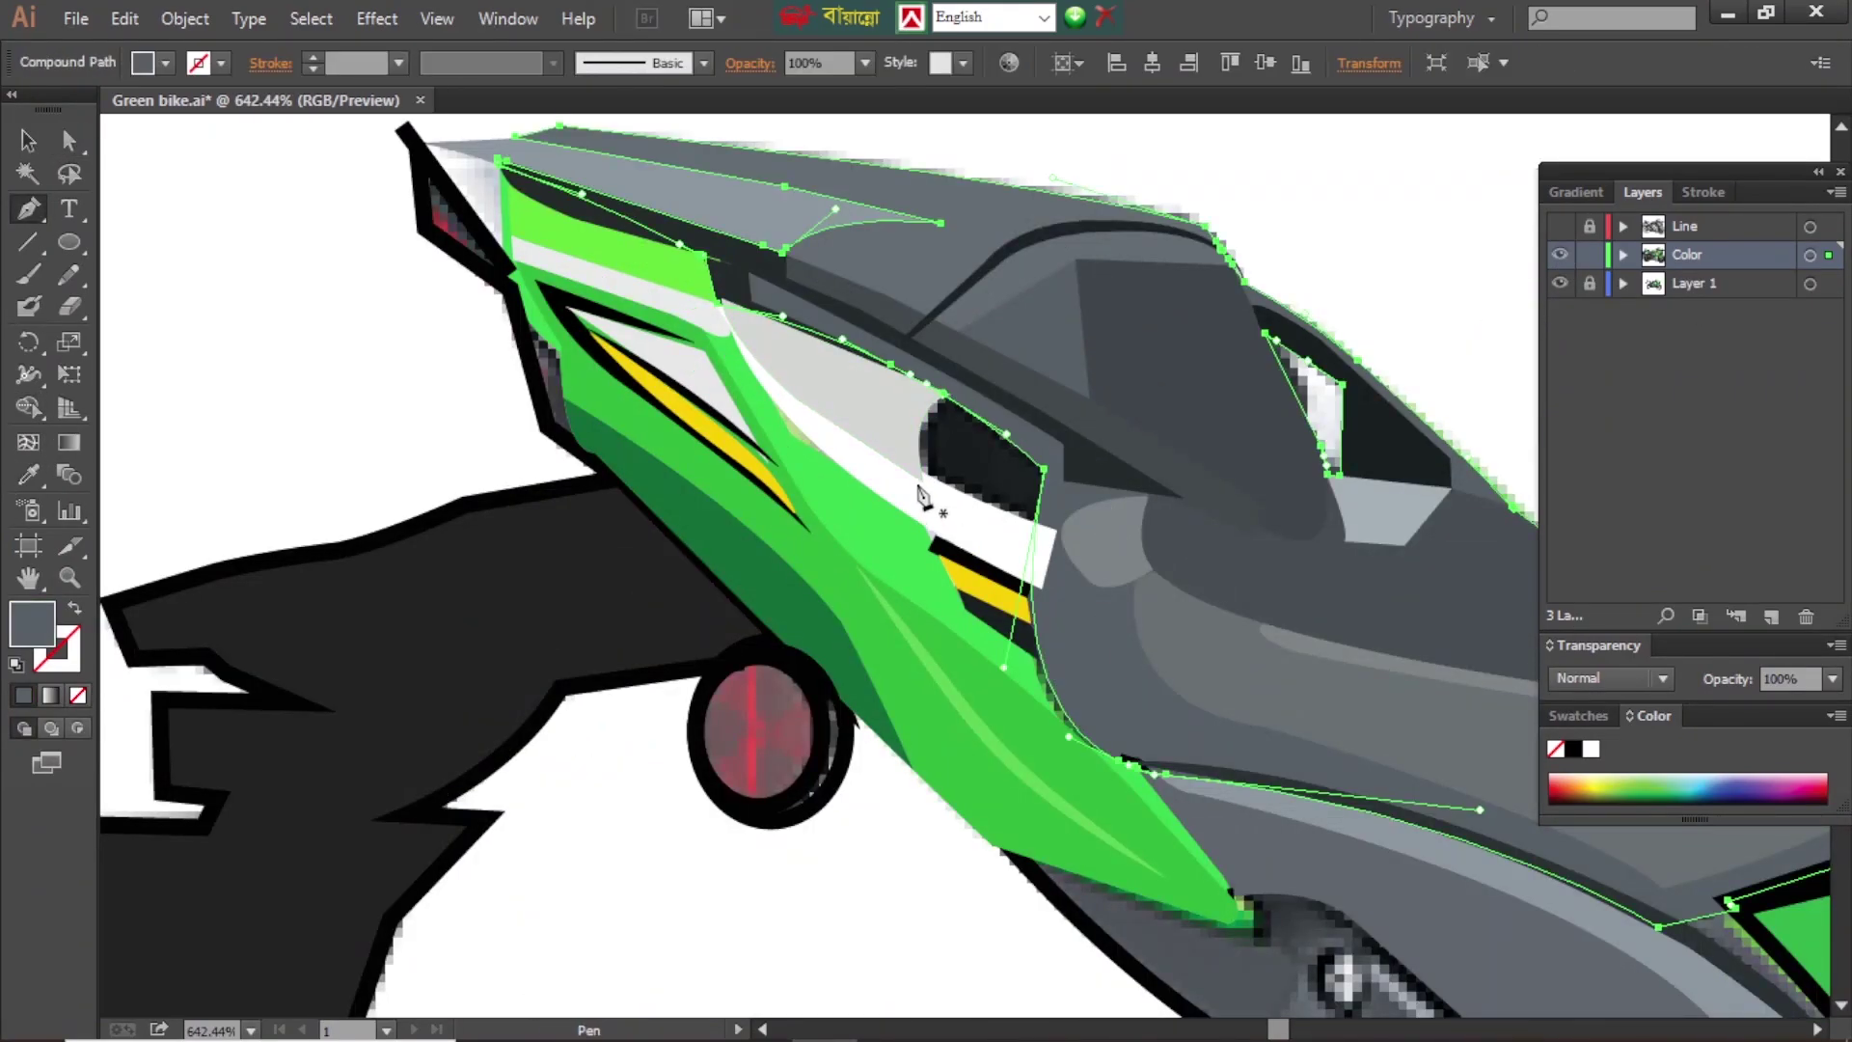
pyautogui.keyDown('ctrl'); pyautogui.click(898, 394); pyautogui.keyUp('ctrl')
pyautogui.keyDown('ctrl'); pyautogui.click(1124, 571); pyautogui.keyUp('ctrl')
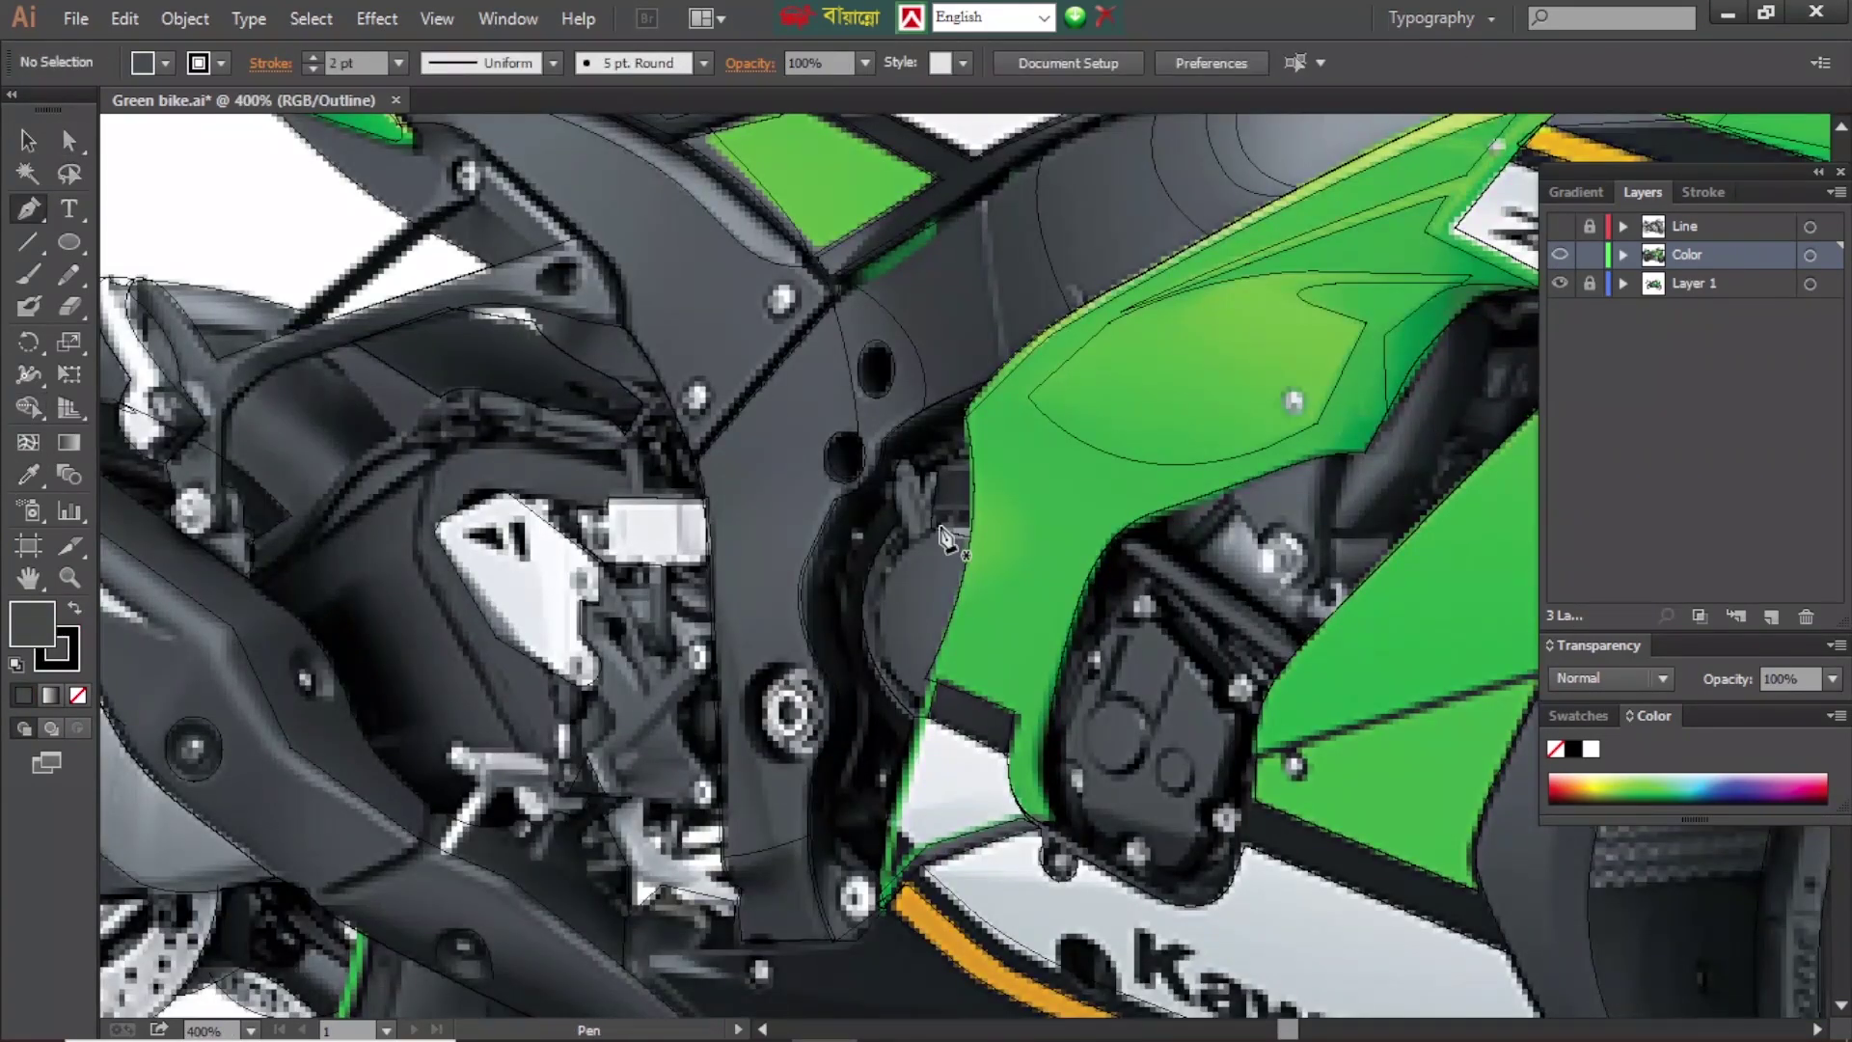
# - Select the curved outline path near the engine and preview it in colour
pyautogui.keyDown('ctrl'); pyautogui.click(941, 527); pyautogui.keyUp('ctrl')
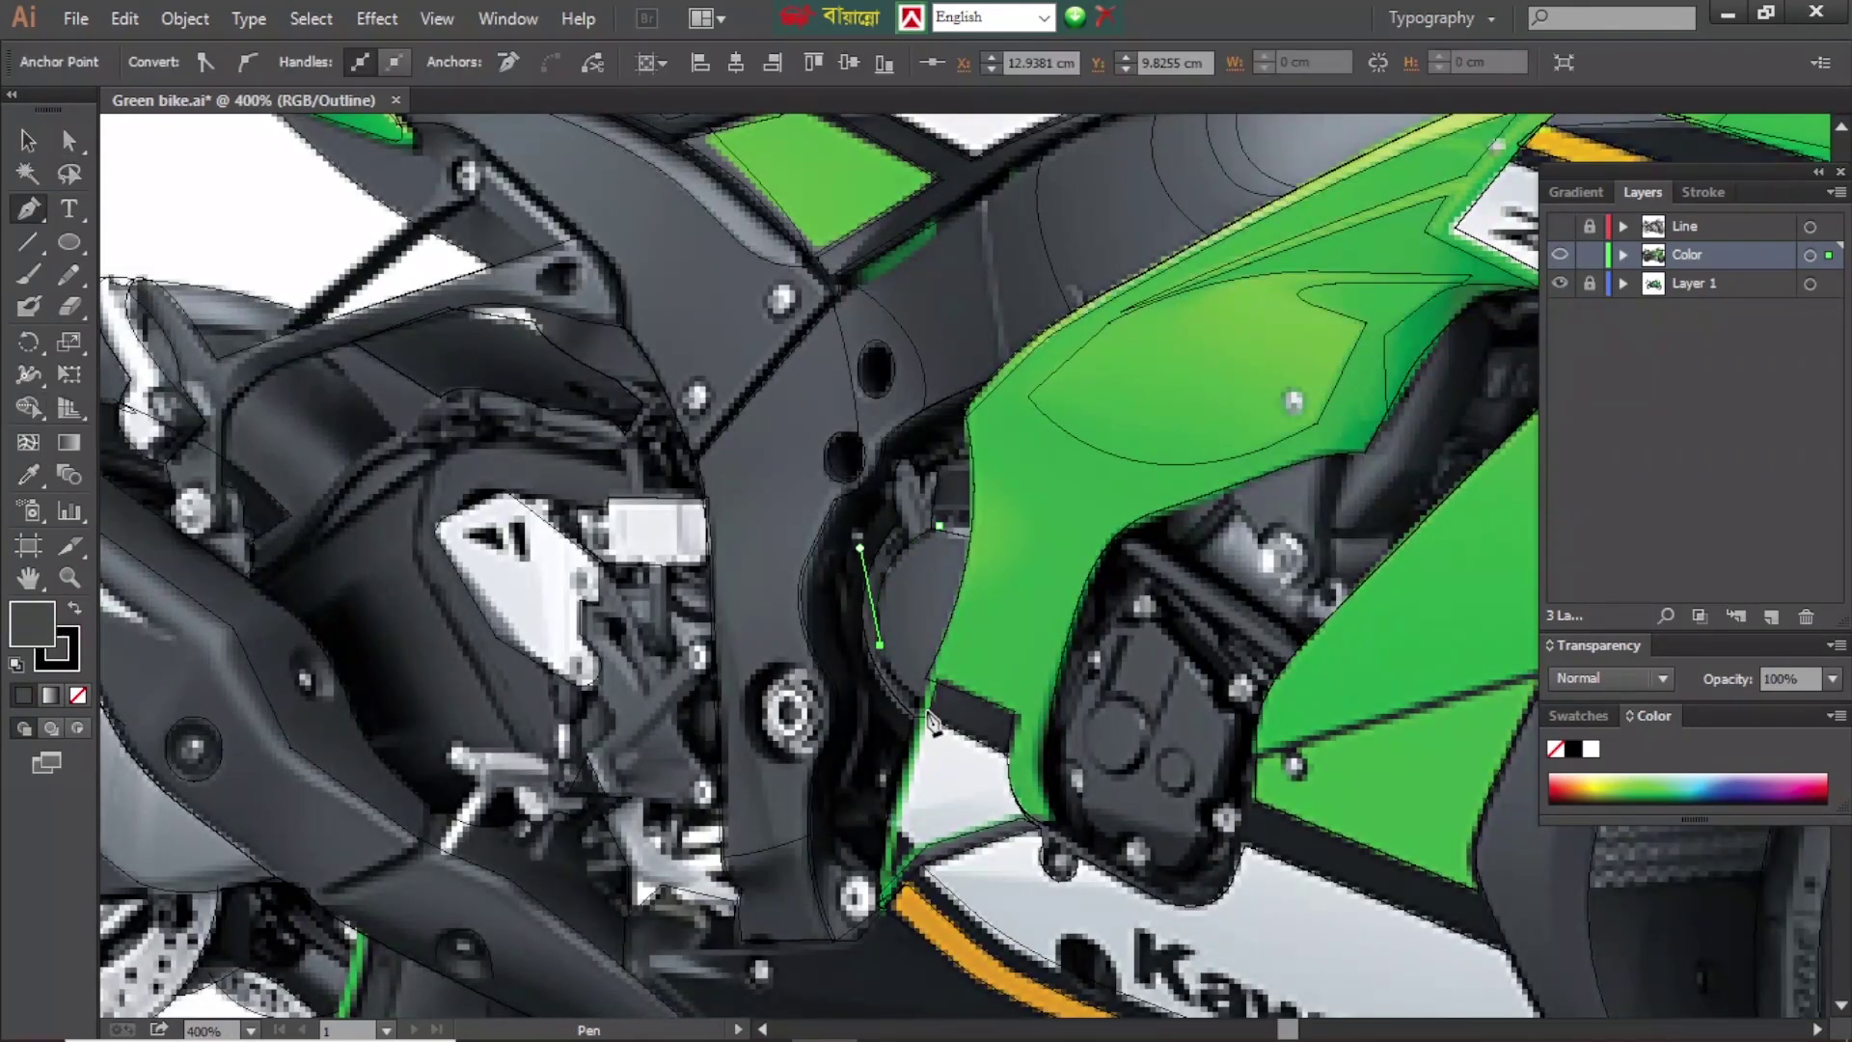
pyautogui.hotkey('ctrl', 'y')
pyautogui.click(1703, 192)
pyautogui.scroll(5, 976, 622)
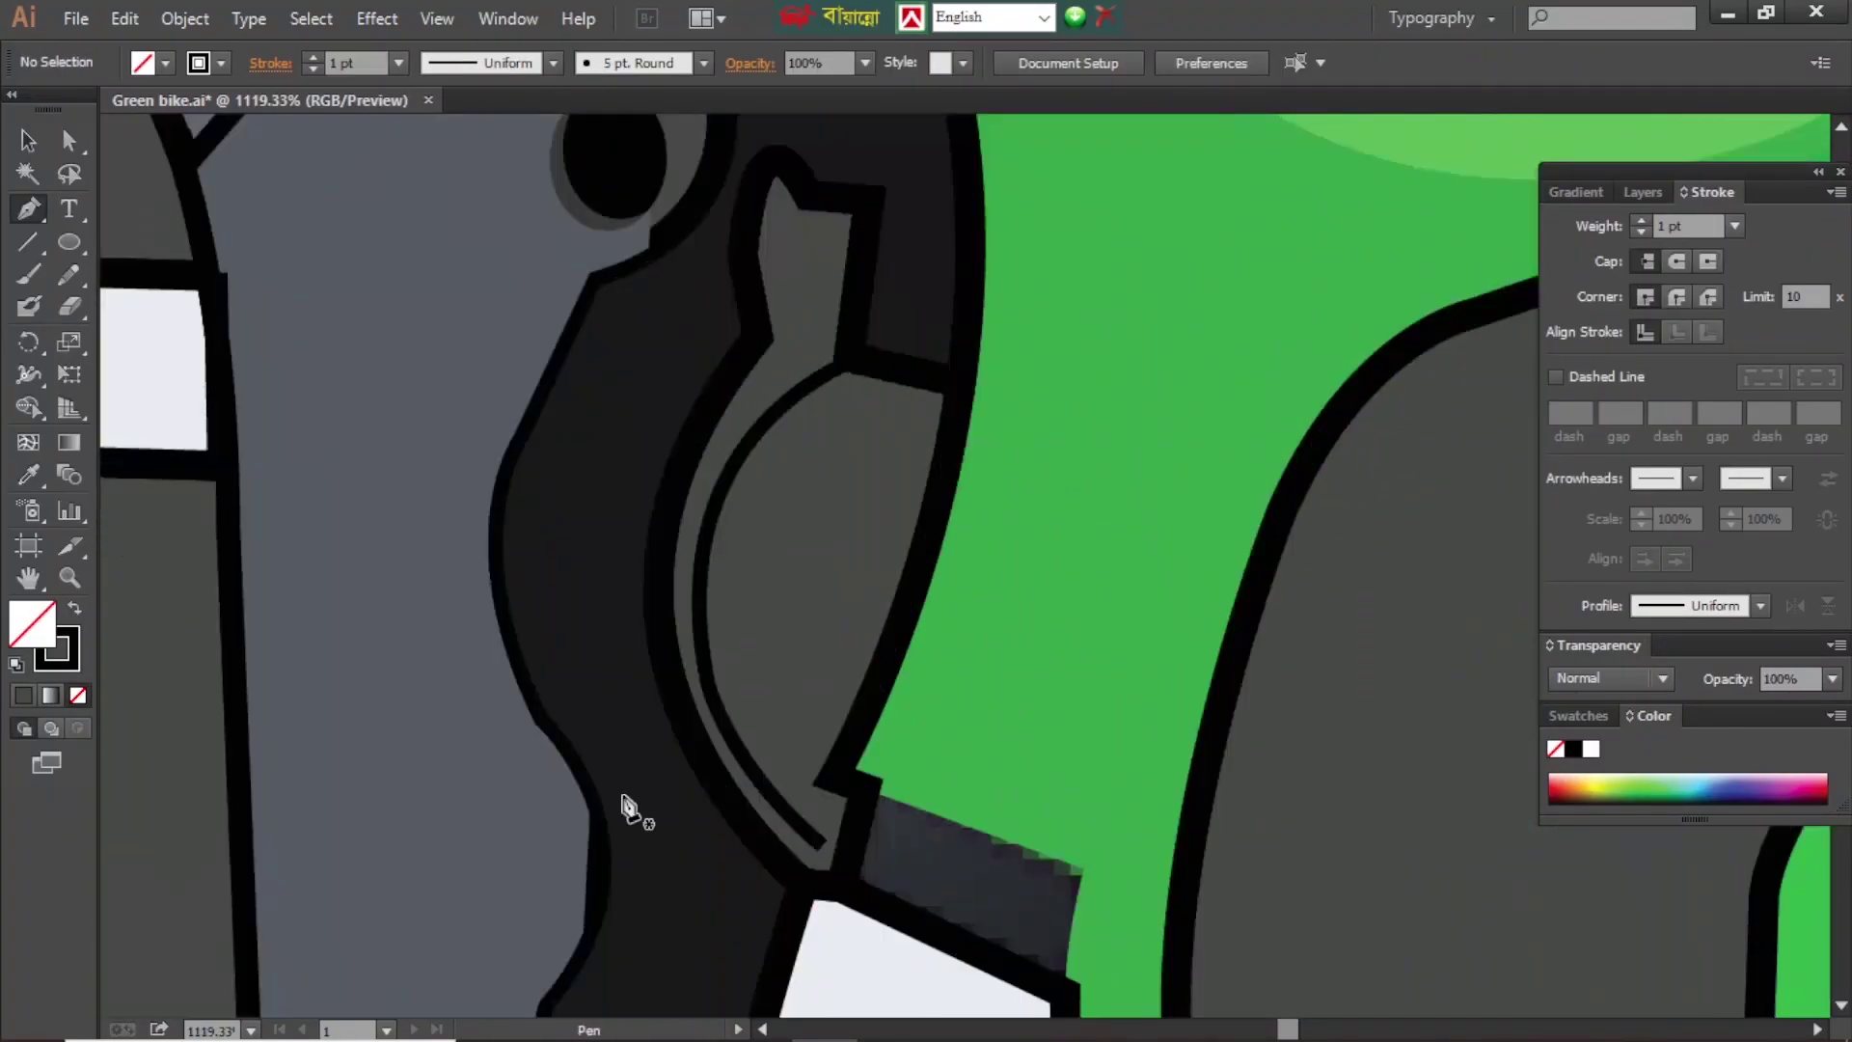
pyautogui.keyDown('ctrl'); pyautogui.click(713, 677); pyautogui.keyUp('ctrl')
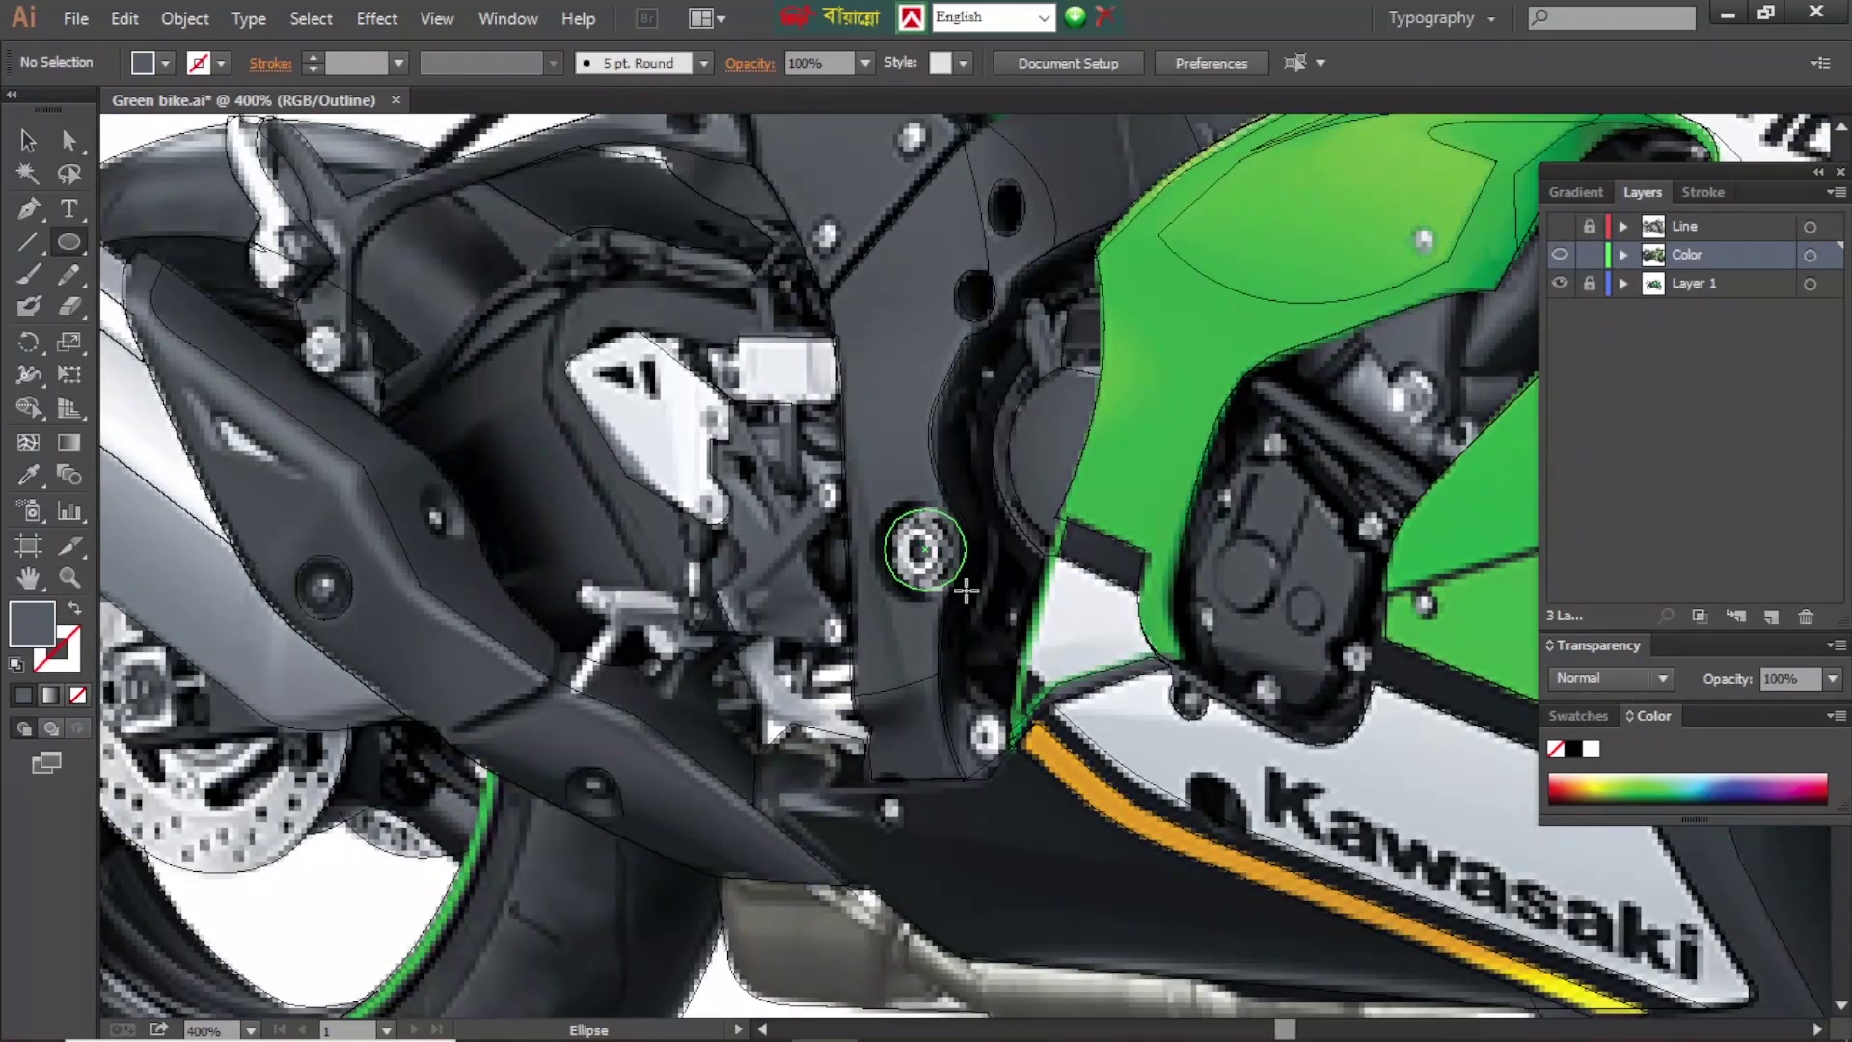
# - Select the round bolt shape, its grey ring and centre ellipse, comparing them with the photo
pyautogui.click(912, 560)
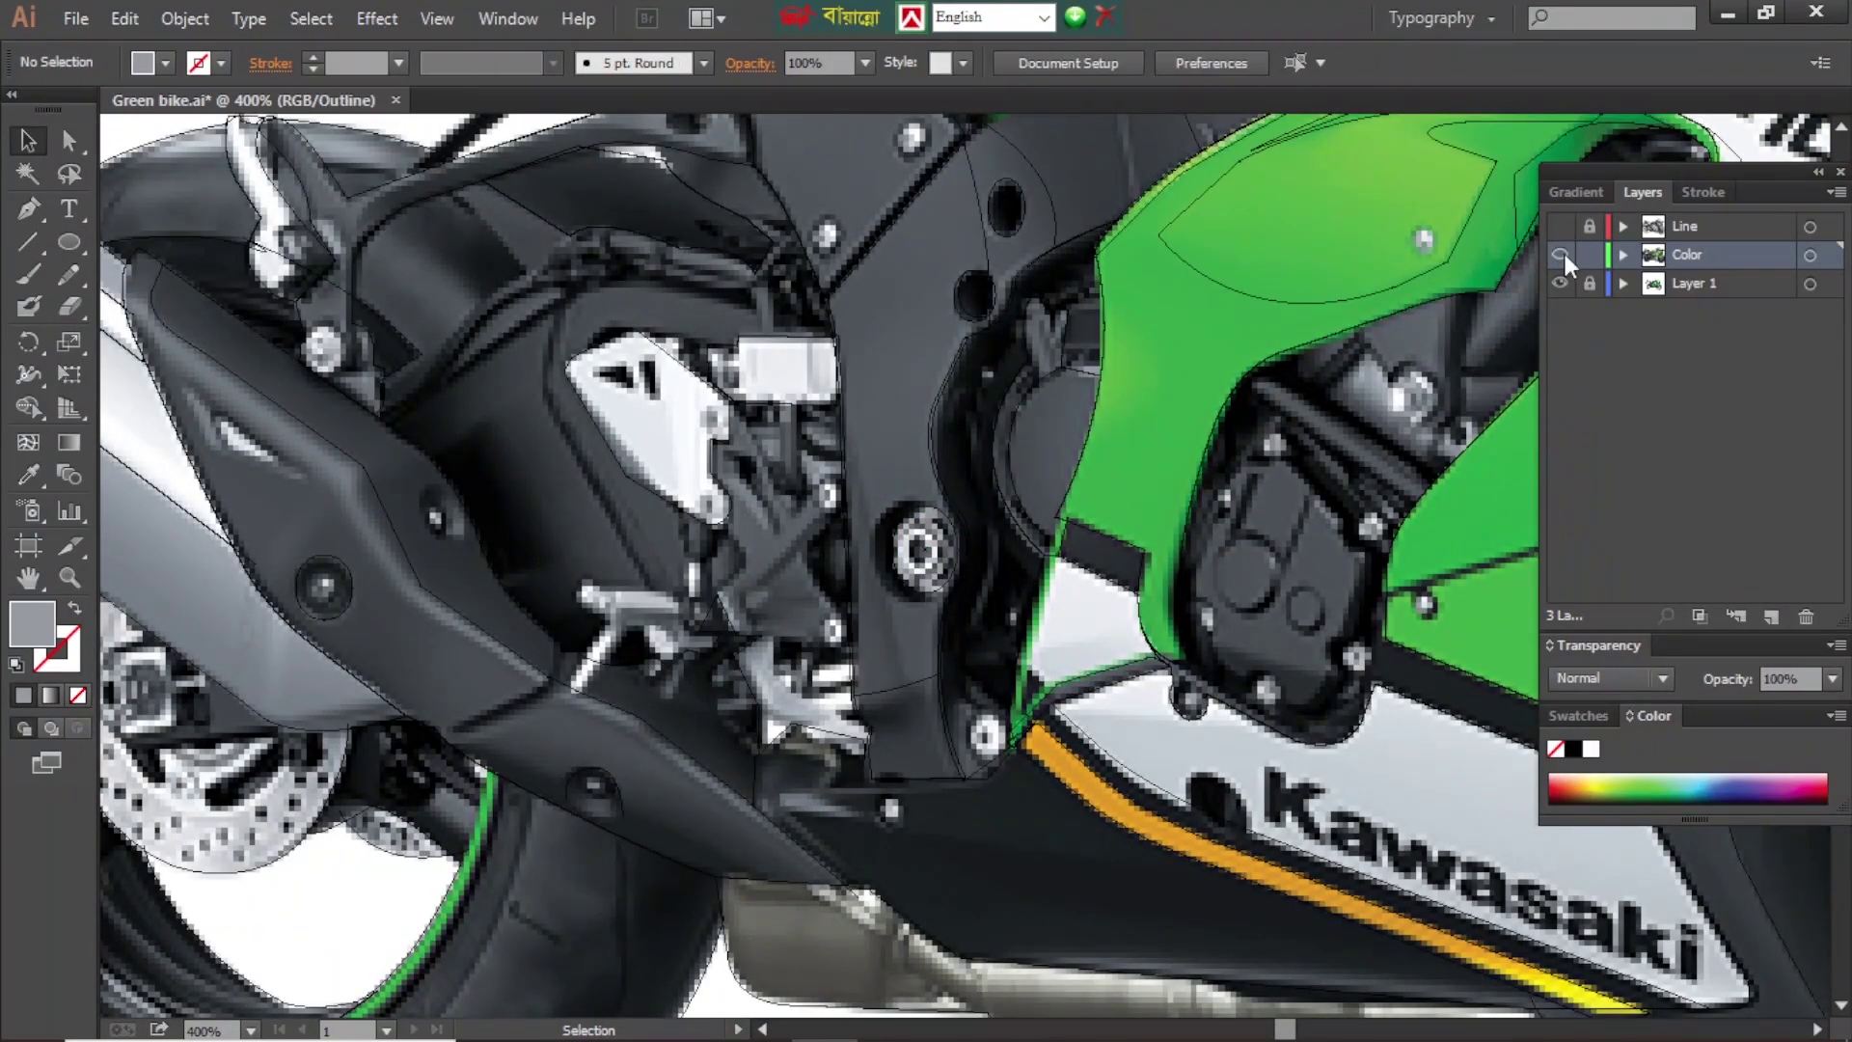
pyautogui.hotkey('ctrl', 'y')
pyautogui.hotkey('ctrl', 'y')
pyautogui.hotkey('ctrl', 'y')
pyautogui.click(950, 583)
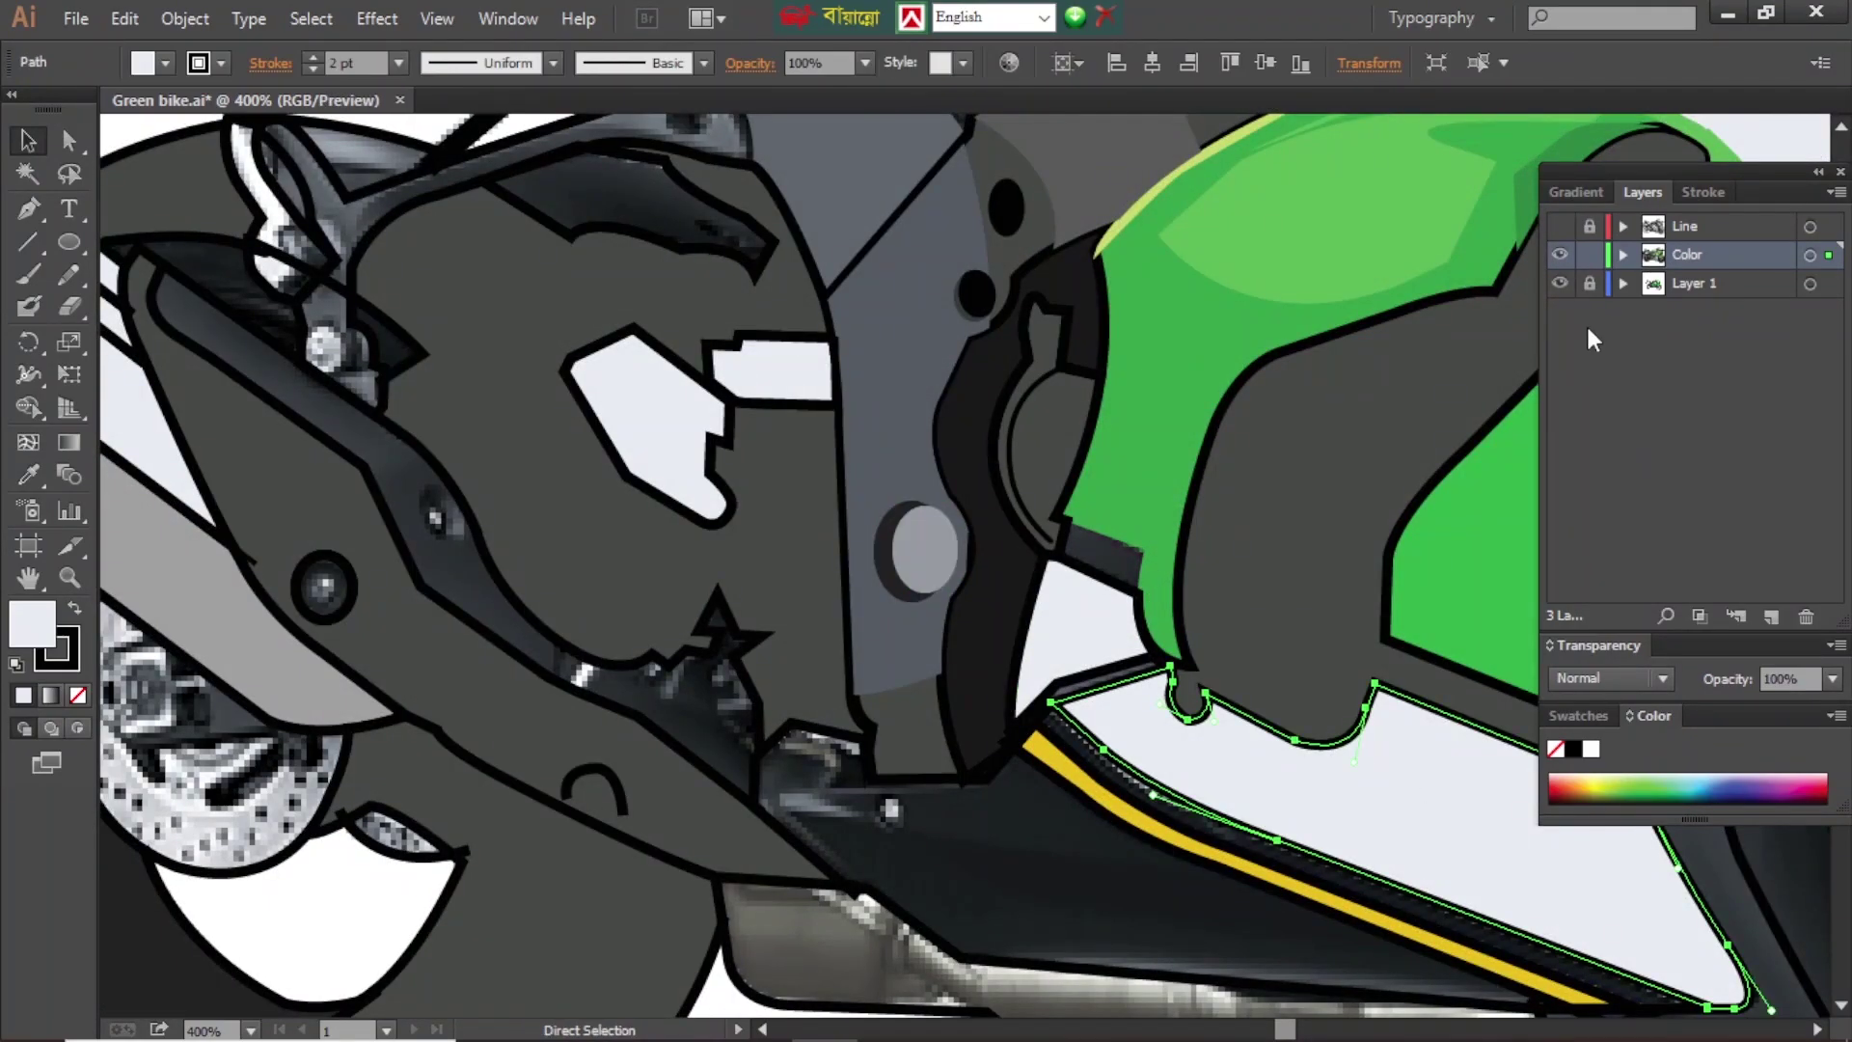
pyautogui.hotkey('ctrl', 'y')
pyautogui.hotkey('ctrl', 'y')
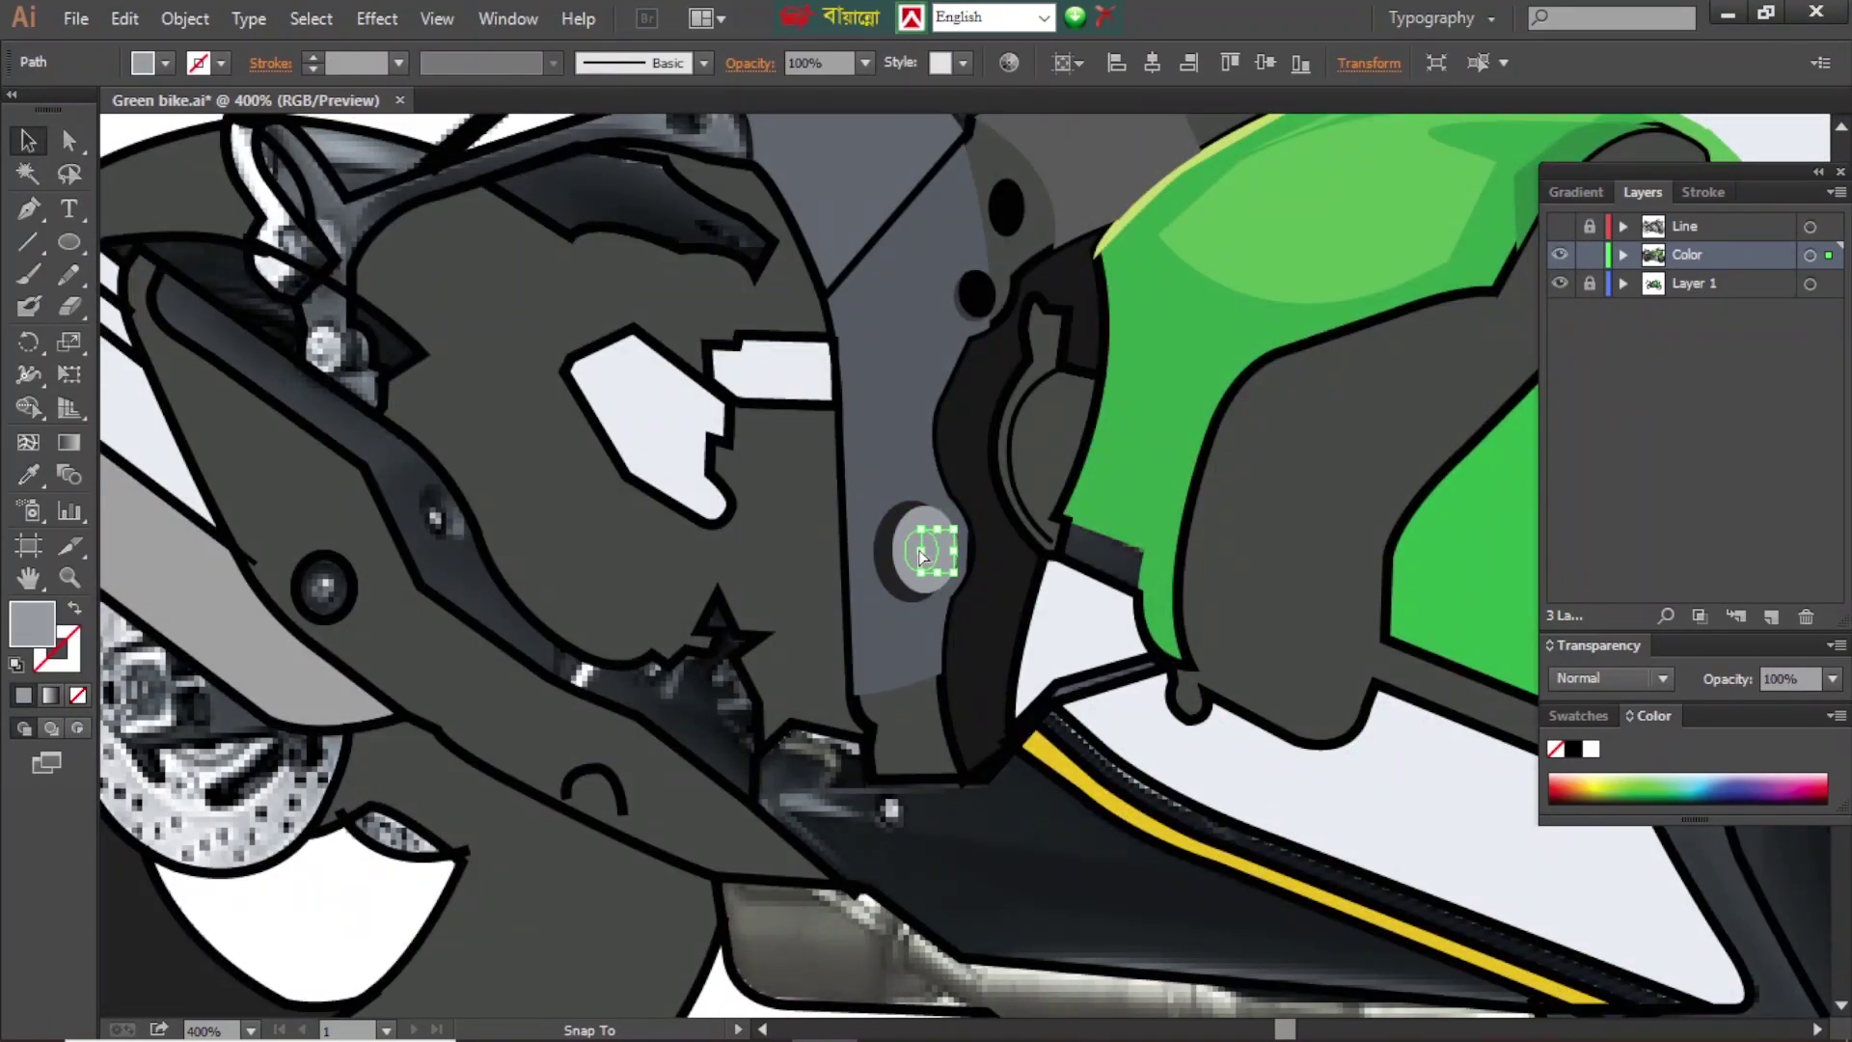
pyautogui.hotkey('ctrl', 'y')
pyautogui.click(926, 557)
pyautogui.hotkey('ctrl', 'y')
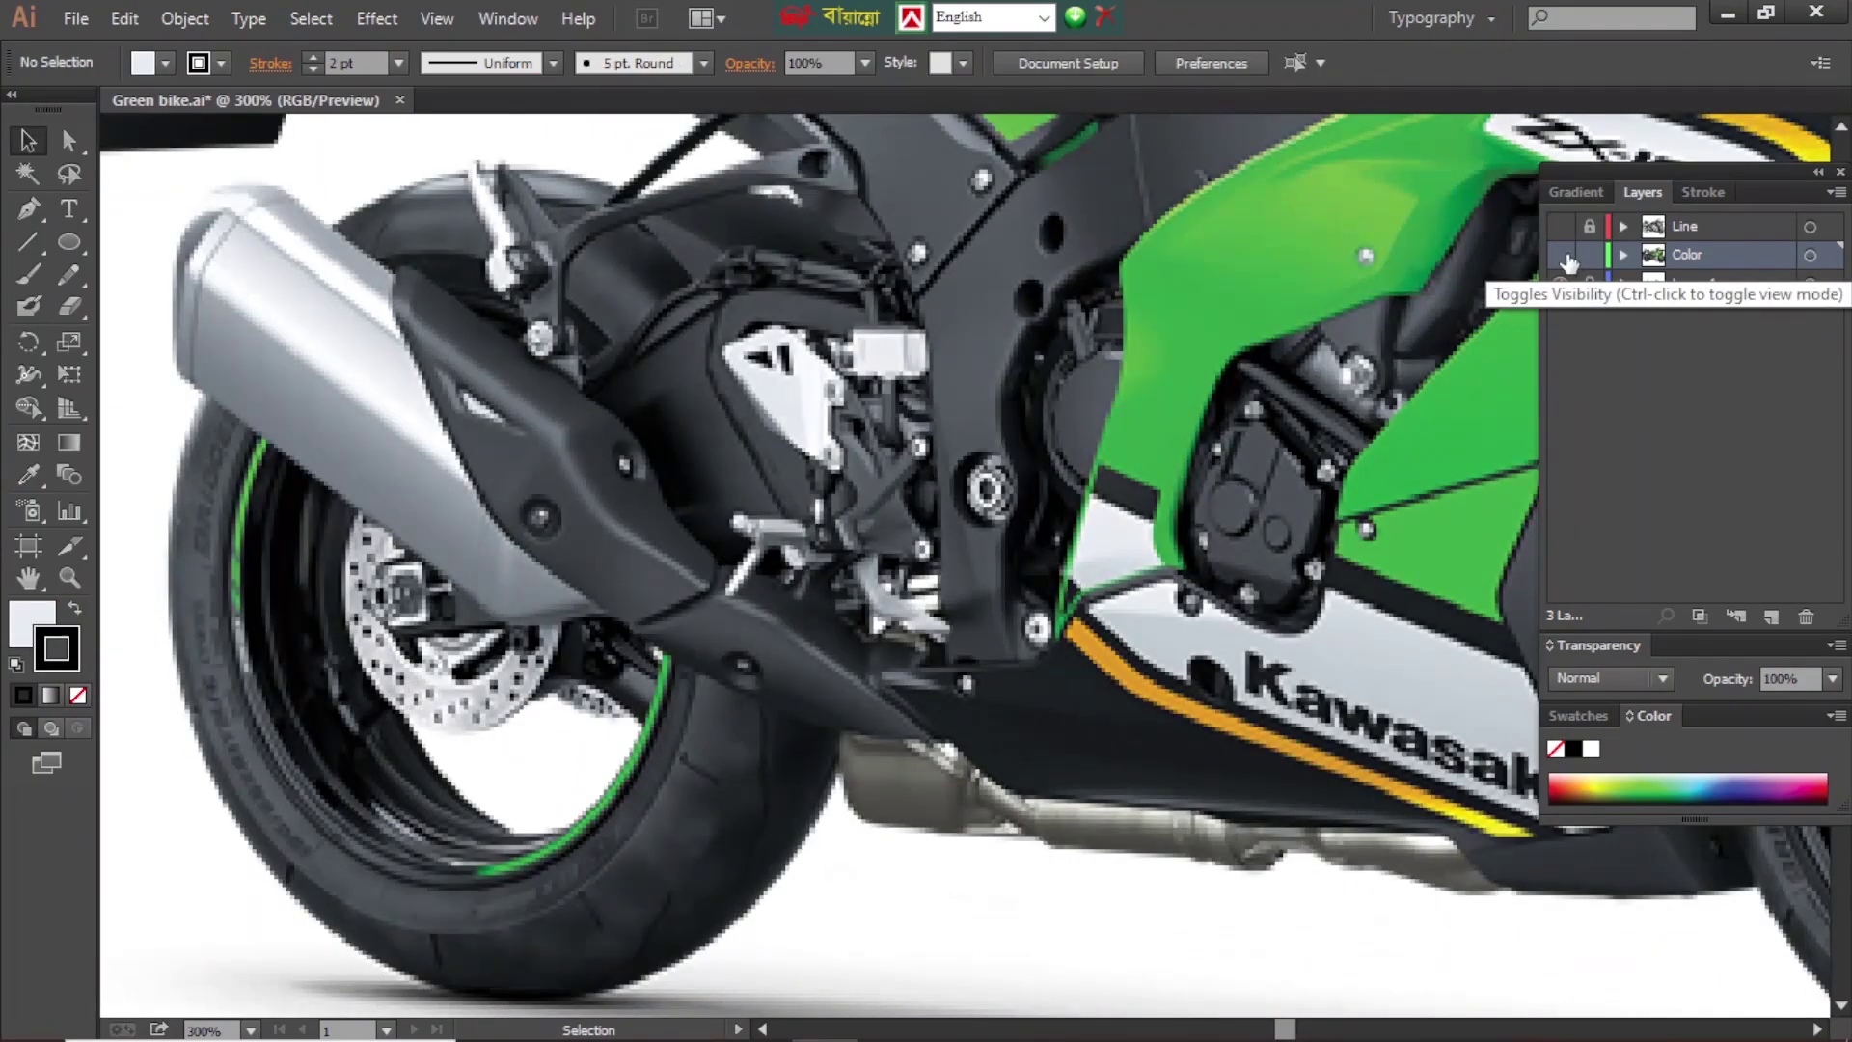
# - Trace a grey frame piece over the reference photo with the Pen tool
pyautogui.click(1560, 254)
pyautogui.hotkey('ctrl', 'y')
pyautogui.press('p')
pyautogui.click(931, 408)
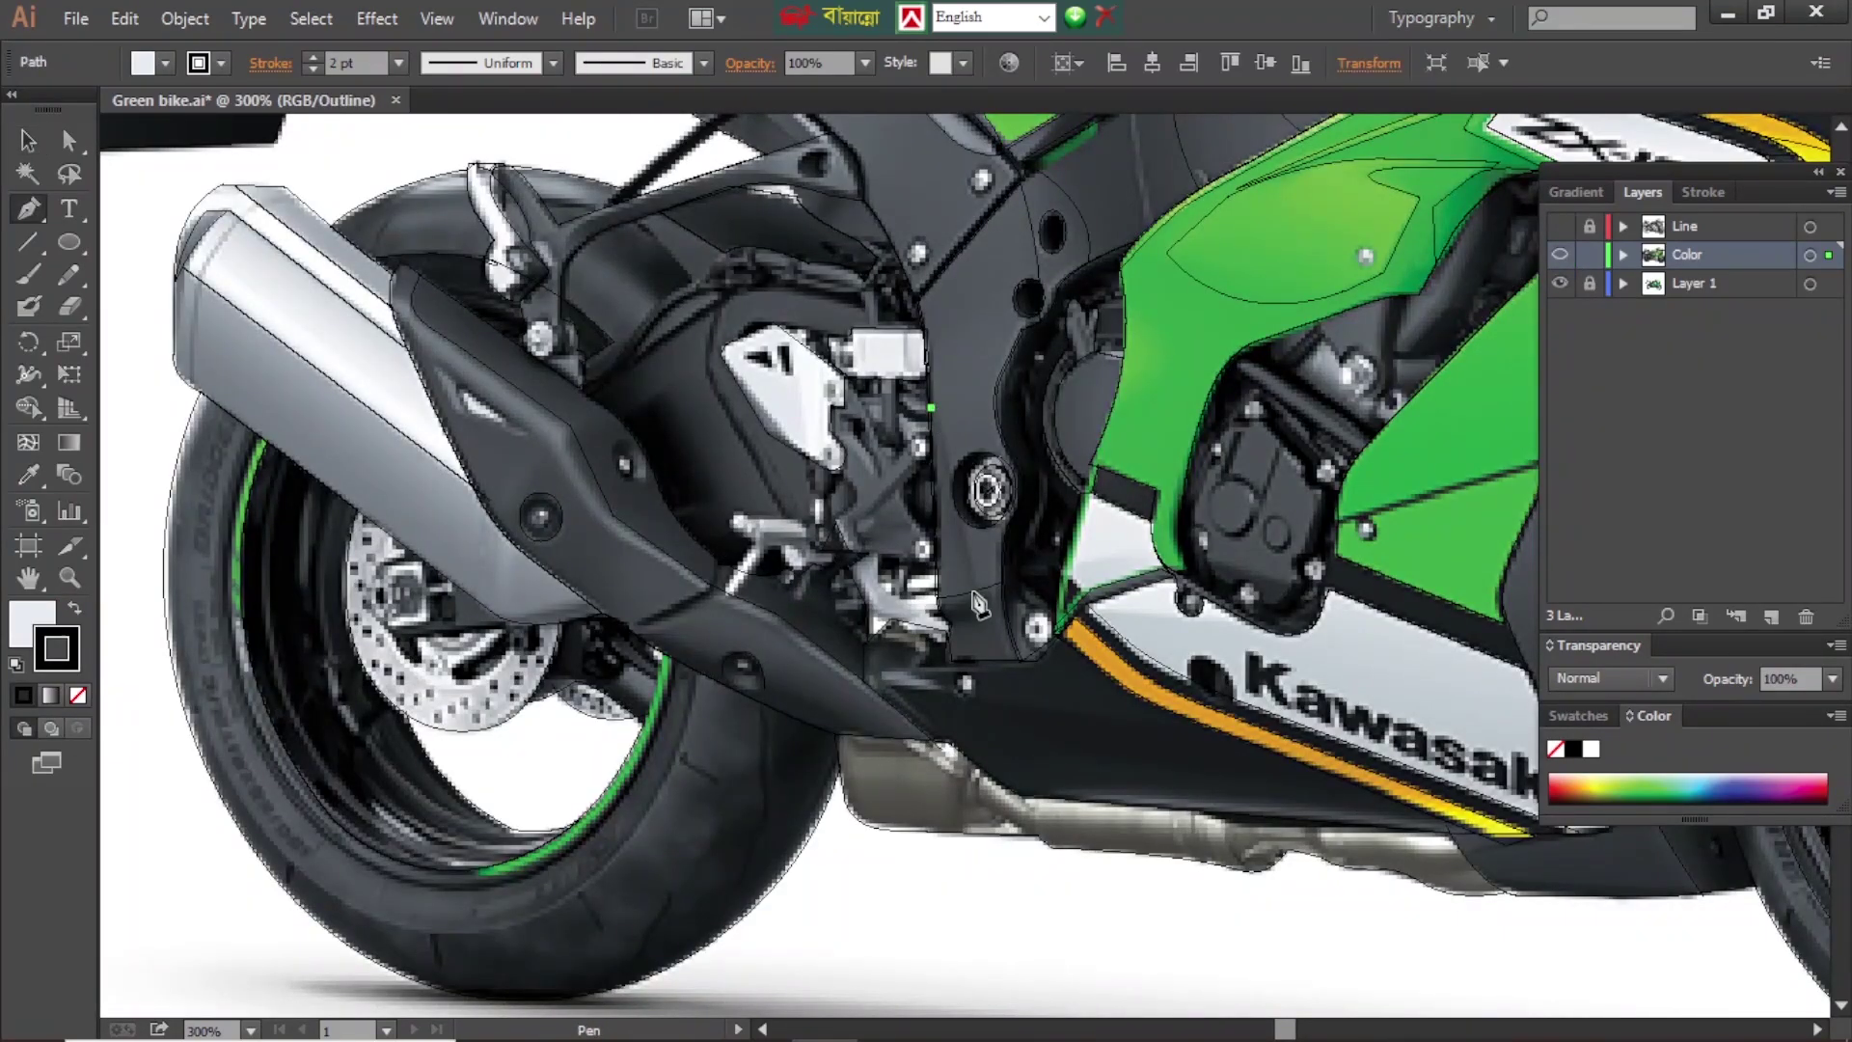
pyautogui.click(974, 590)
pyautogui.click(931, 408)
pyautogui.hotkey('ctrl', 'y')
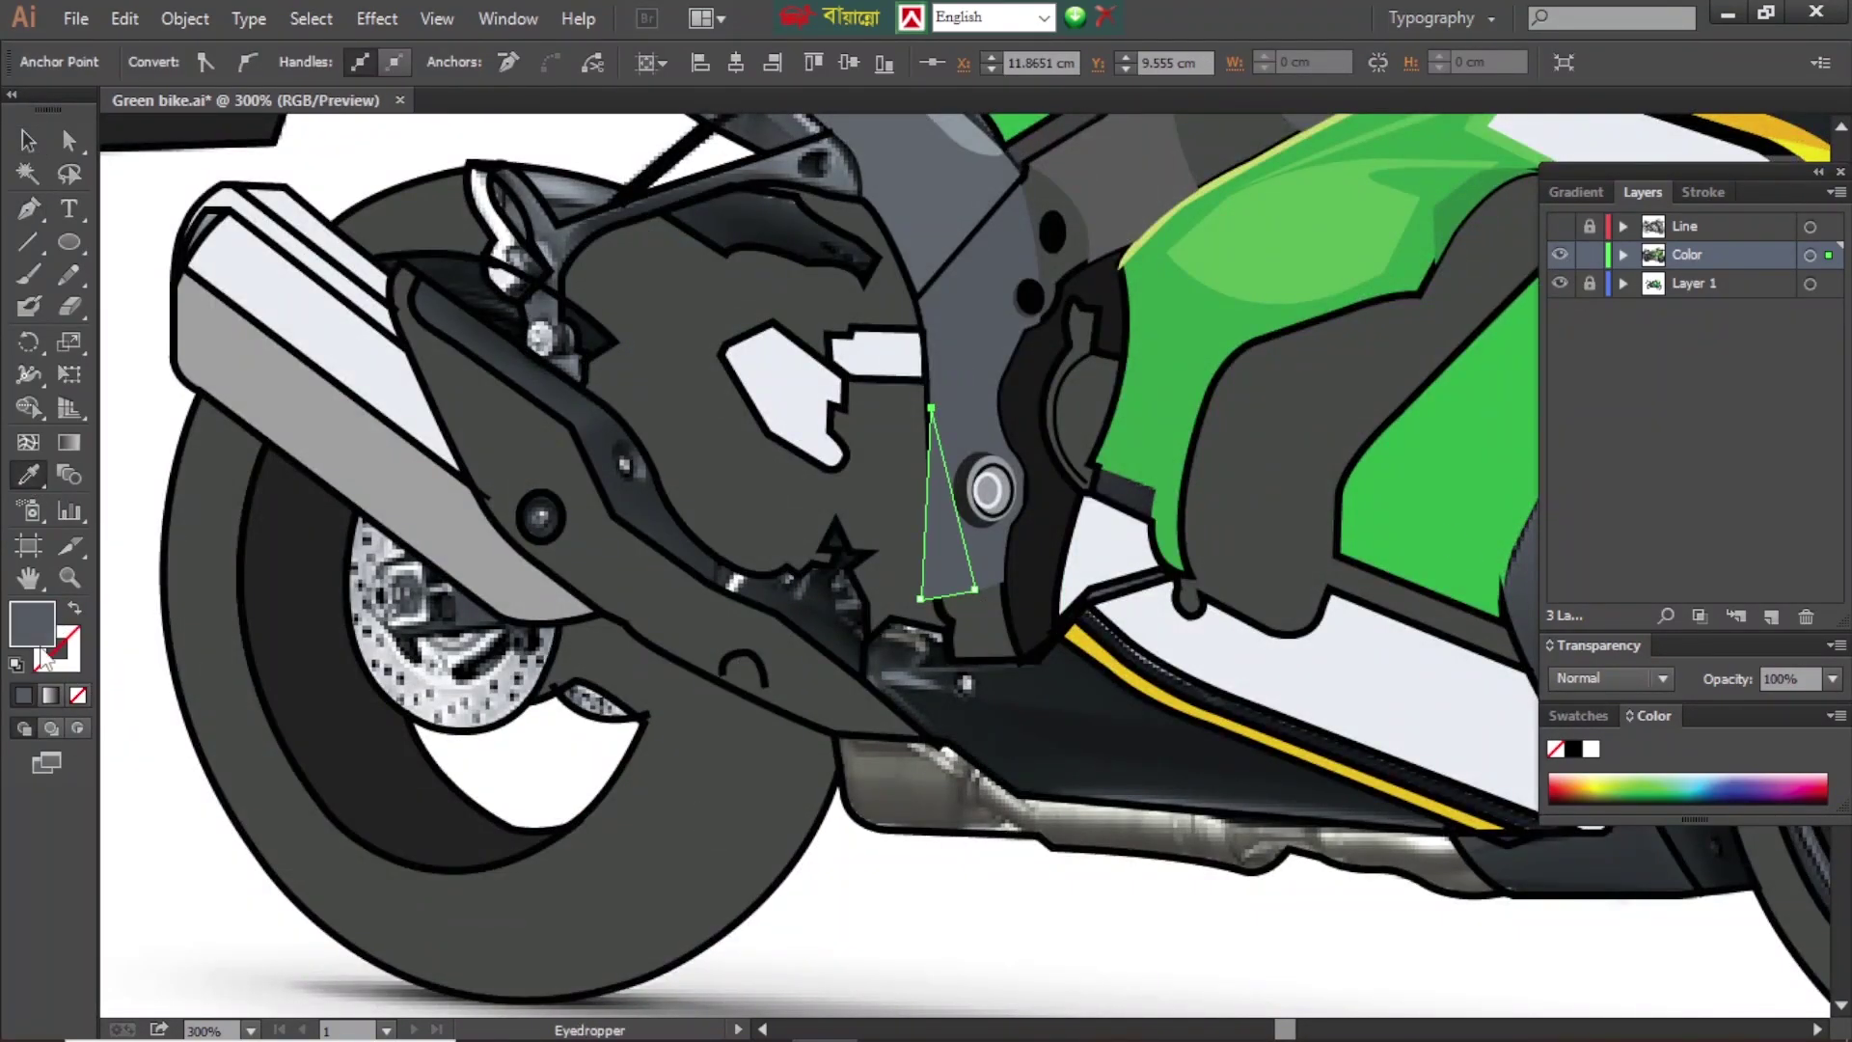
# - Trace a second grey frame piece along the frame's lower edge
pyautogui.hotkey('shift', 'm')
pyautogui.scroll(3, 944, 688)
pyautogui.press('p')
pyautogui.hotkey('ctrl', 'y')
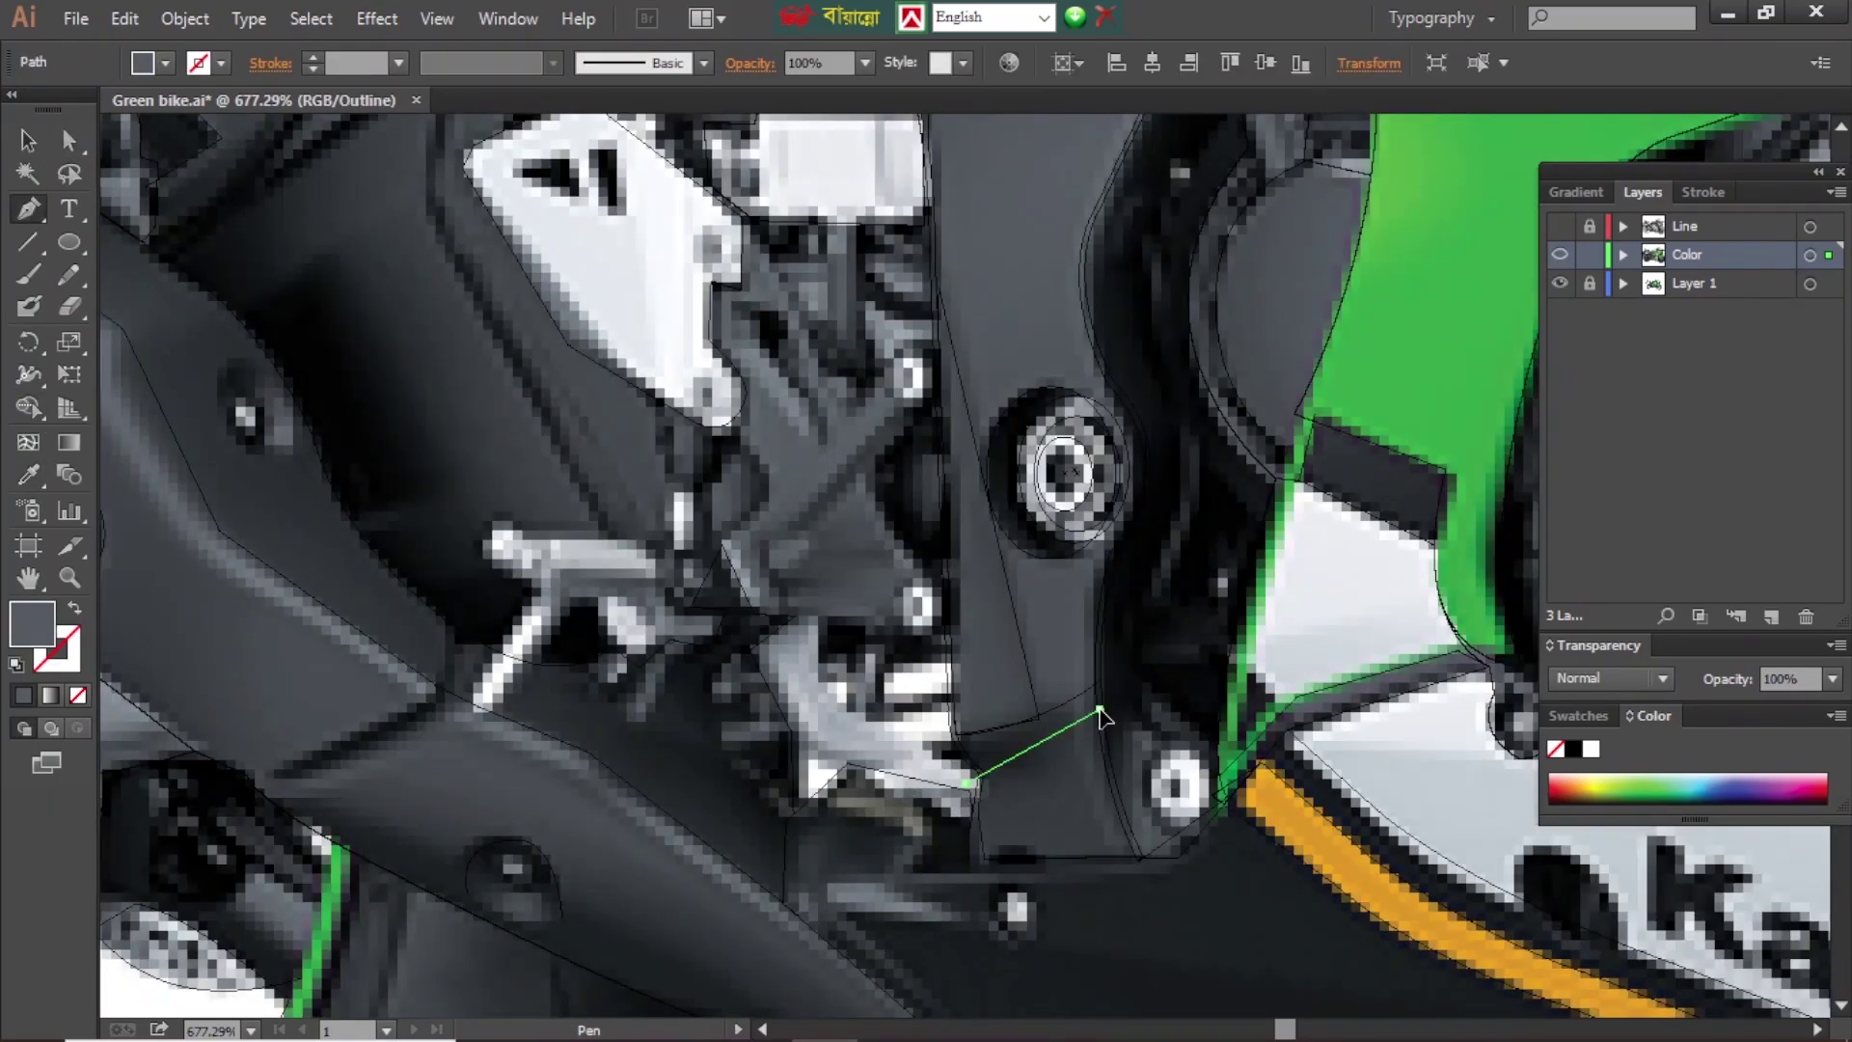
pyautogui.click(1116, 693)
pyautogui.click(937, 703)
pyautogui.hotkey('ctrl', 'y')
# - Merge the tall grey frame shape with the small grey shape using Shape Builder
pyautogui.keyDown('ctrl'); pyautogui.click(981, 649); pyautogui.keyUp('ctrl')
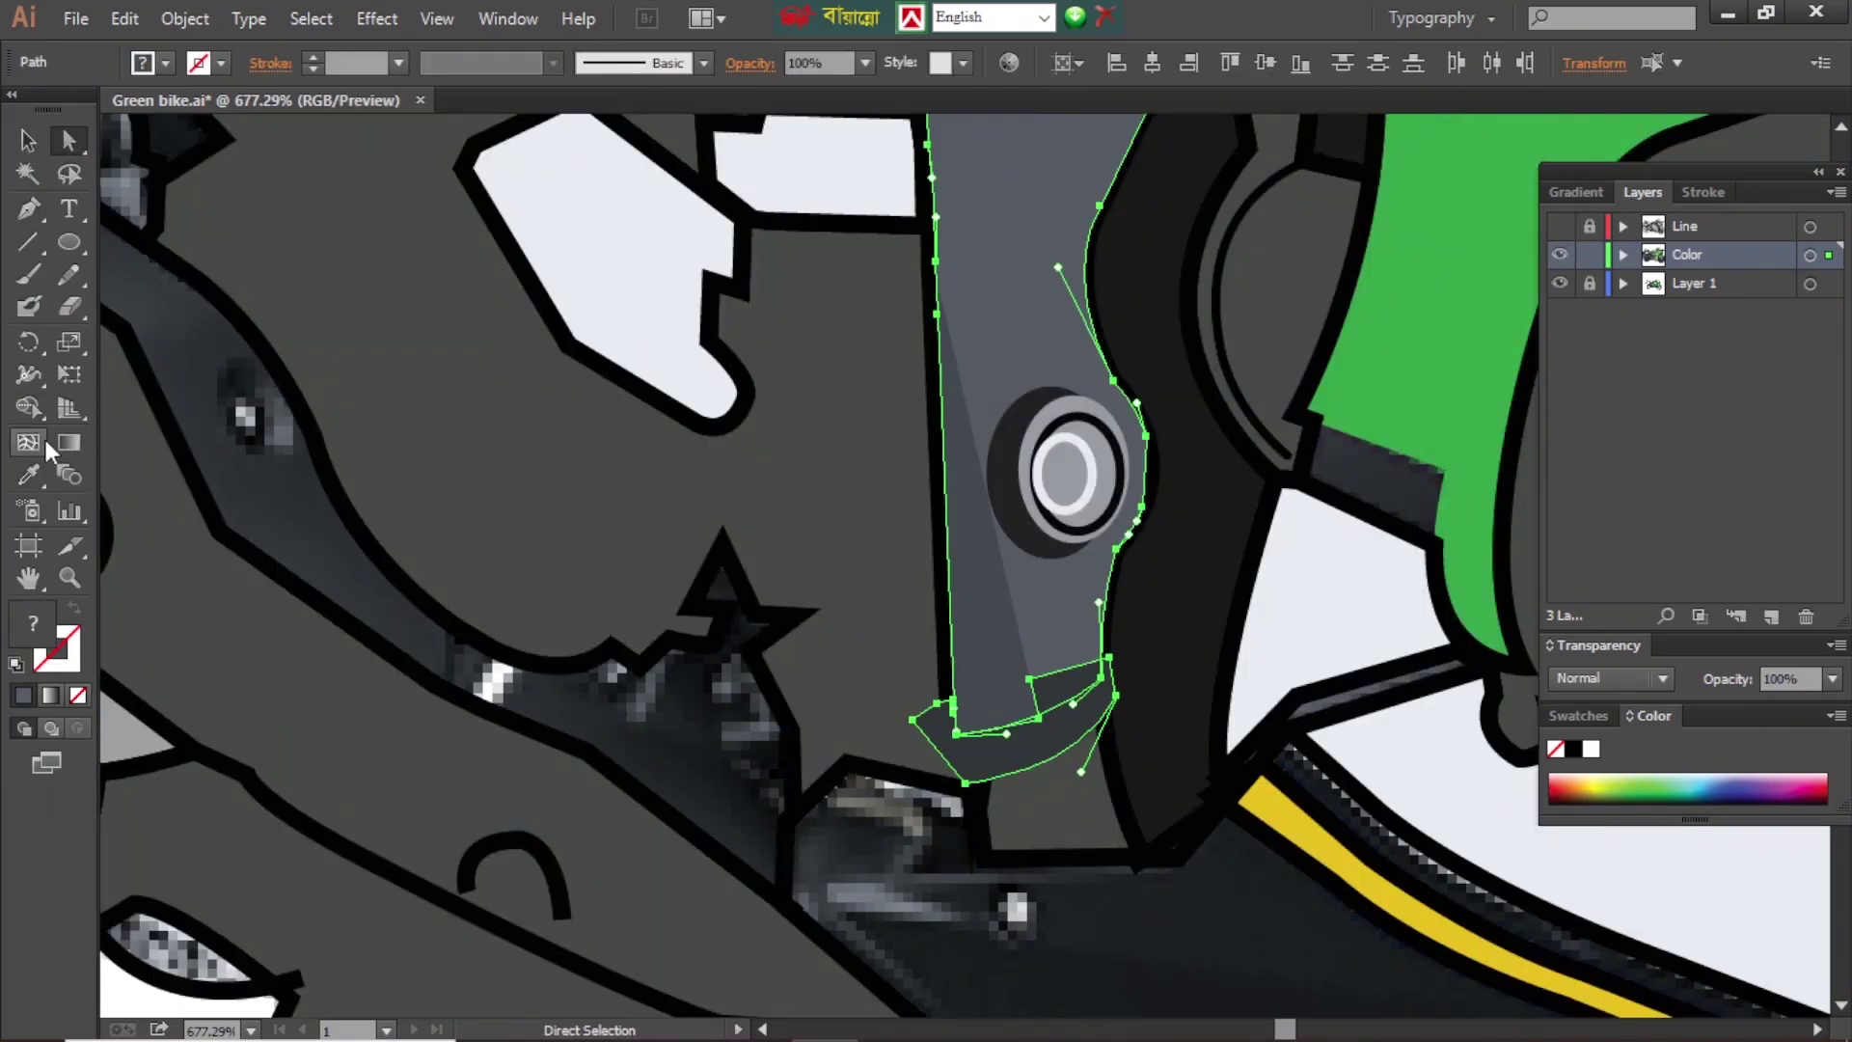
pyautogui.keyDown('shift'); pyautogui.click(1042, 743); pyautogui.keyUp('shift')
pyautogui.hotkey('shift', 'm')
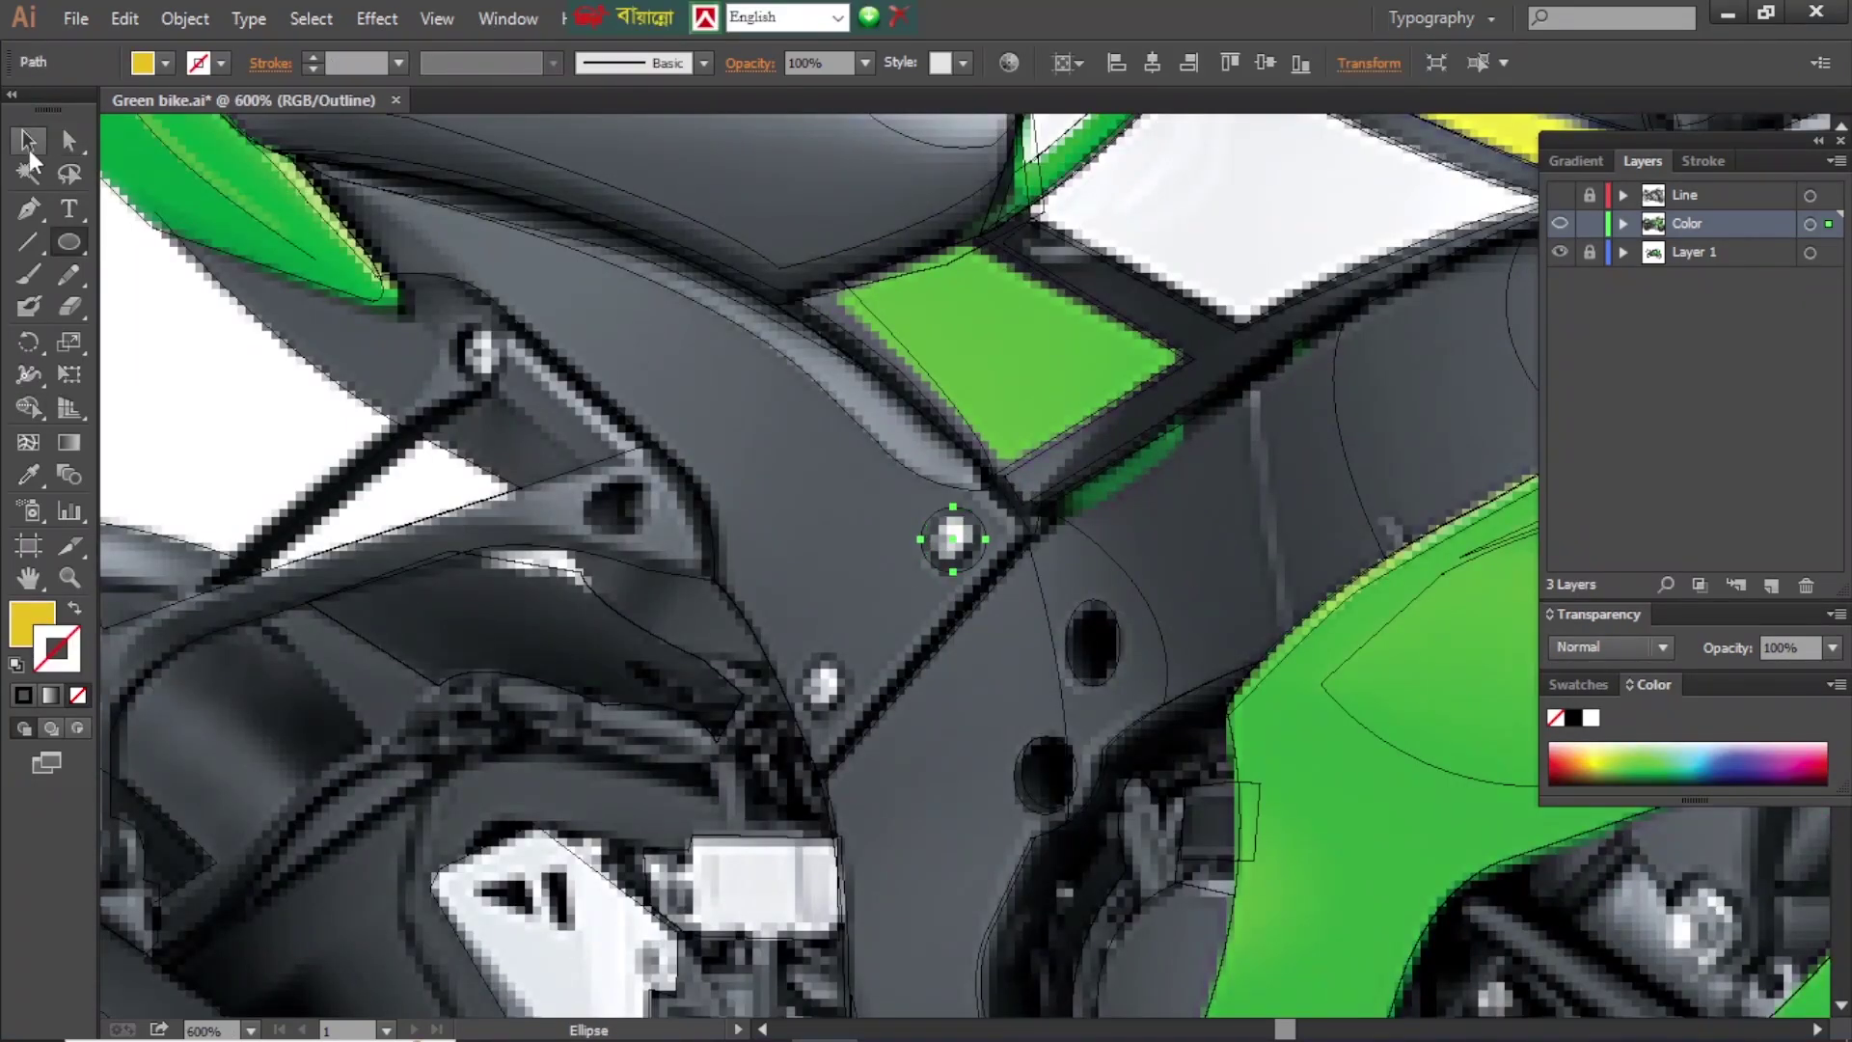
pyautogui.click(1560, 252)
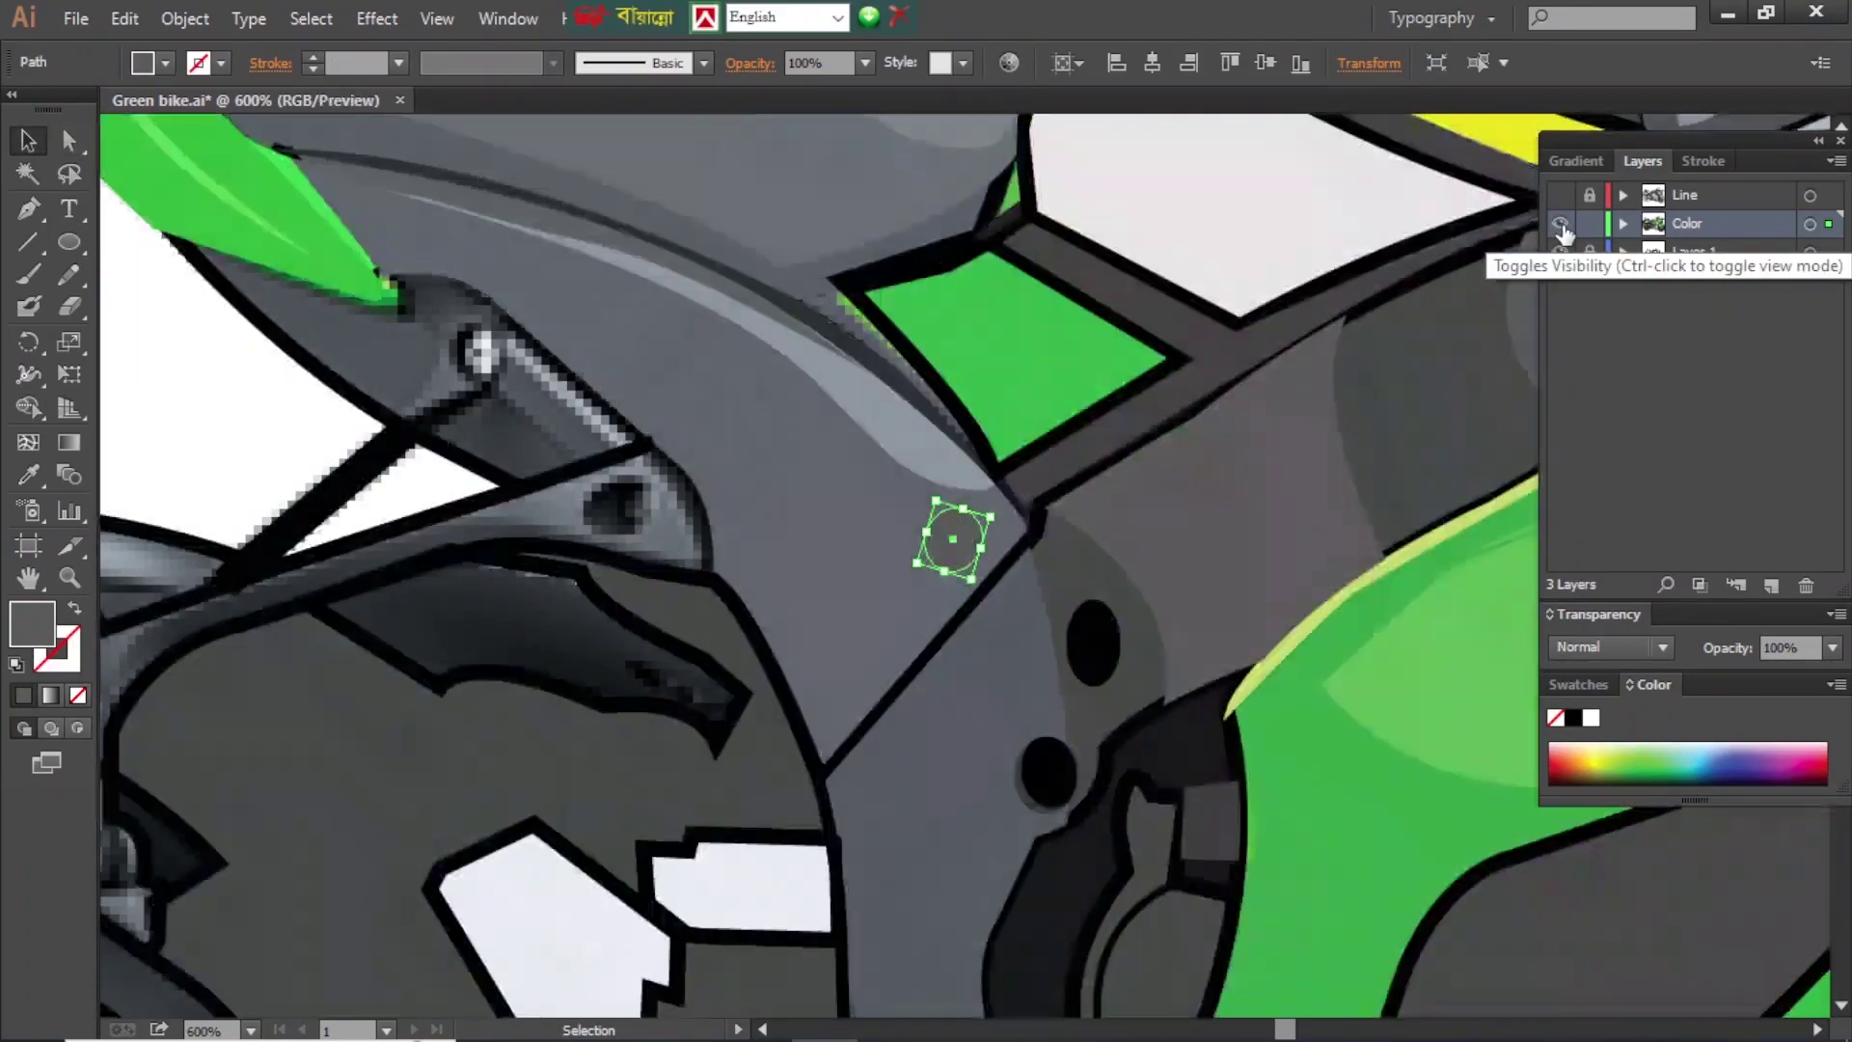
pyautogui.rightClick(953, 531)
pyautogui.click(952, 550)
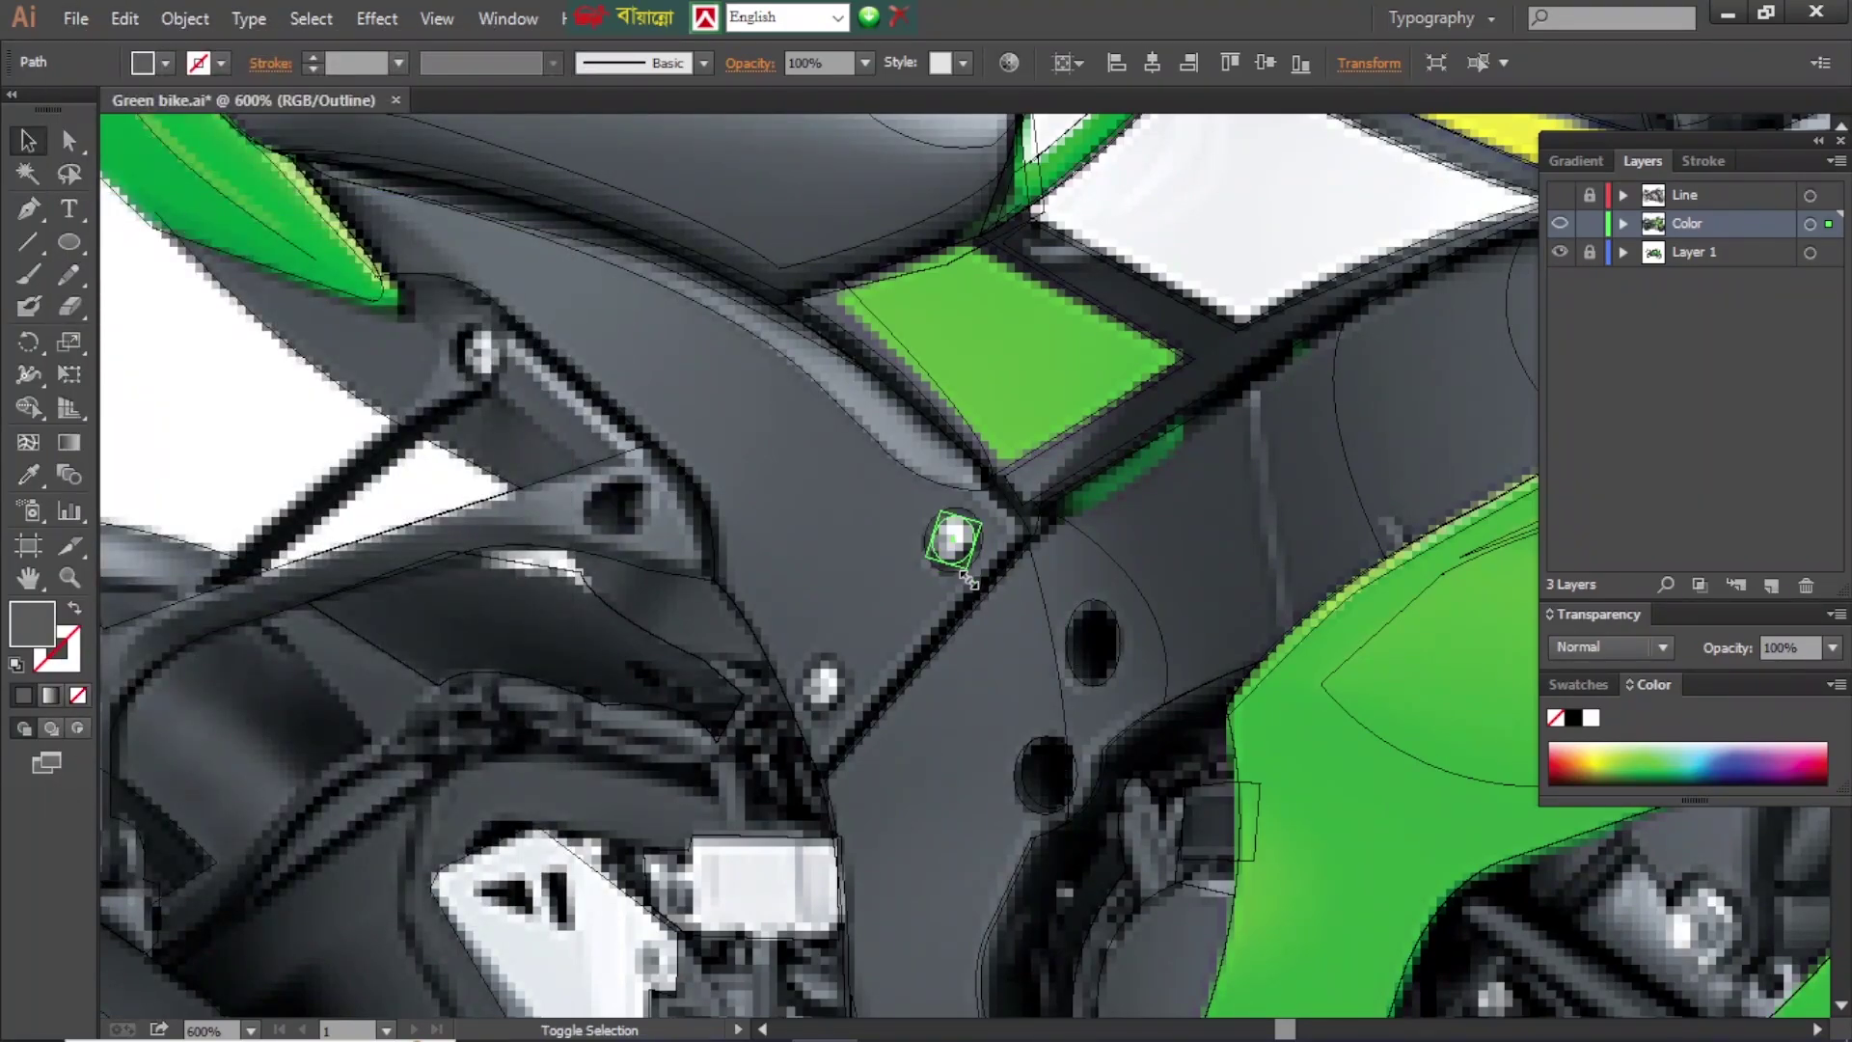
pyautogui.hotkey('ctrl', 'y')
# - Zoom in on the bolt and select its small ellipse together with the dark ring
pyautogui.click(1082, 478)
pyautogui.hotkey('ctrl', '+')
pyautogui.click(946, 579)
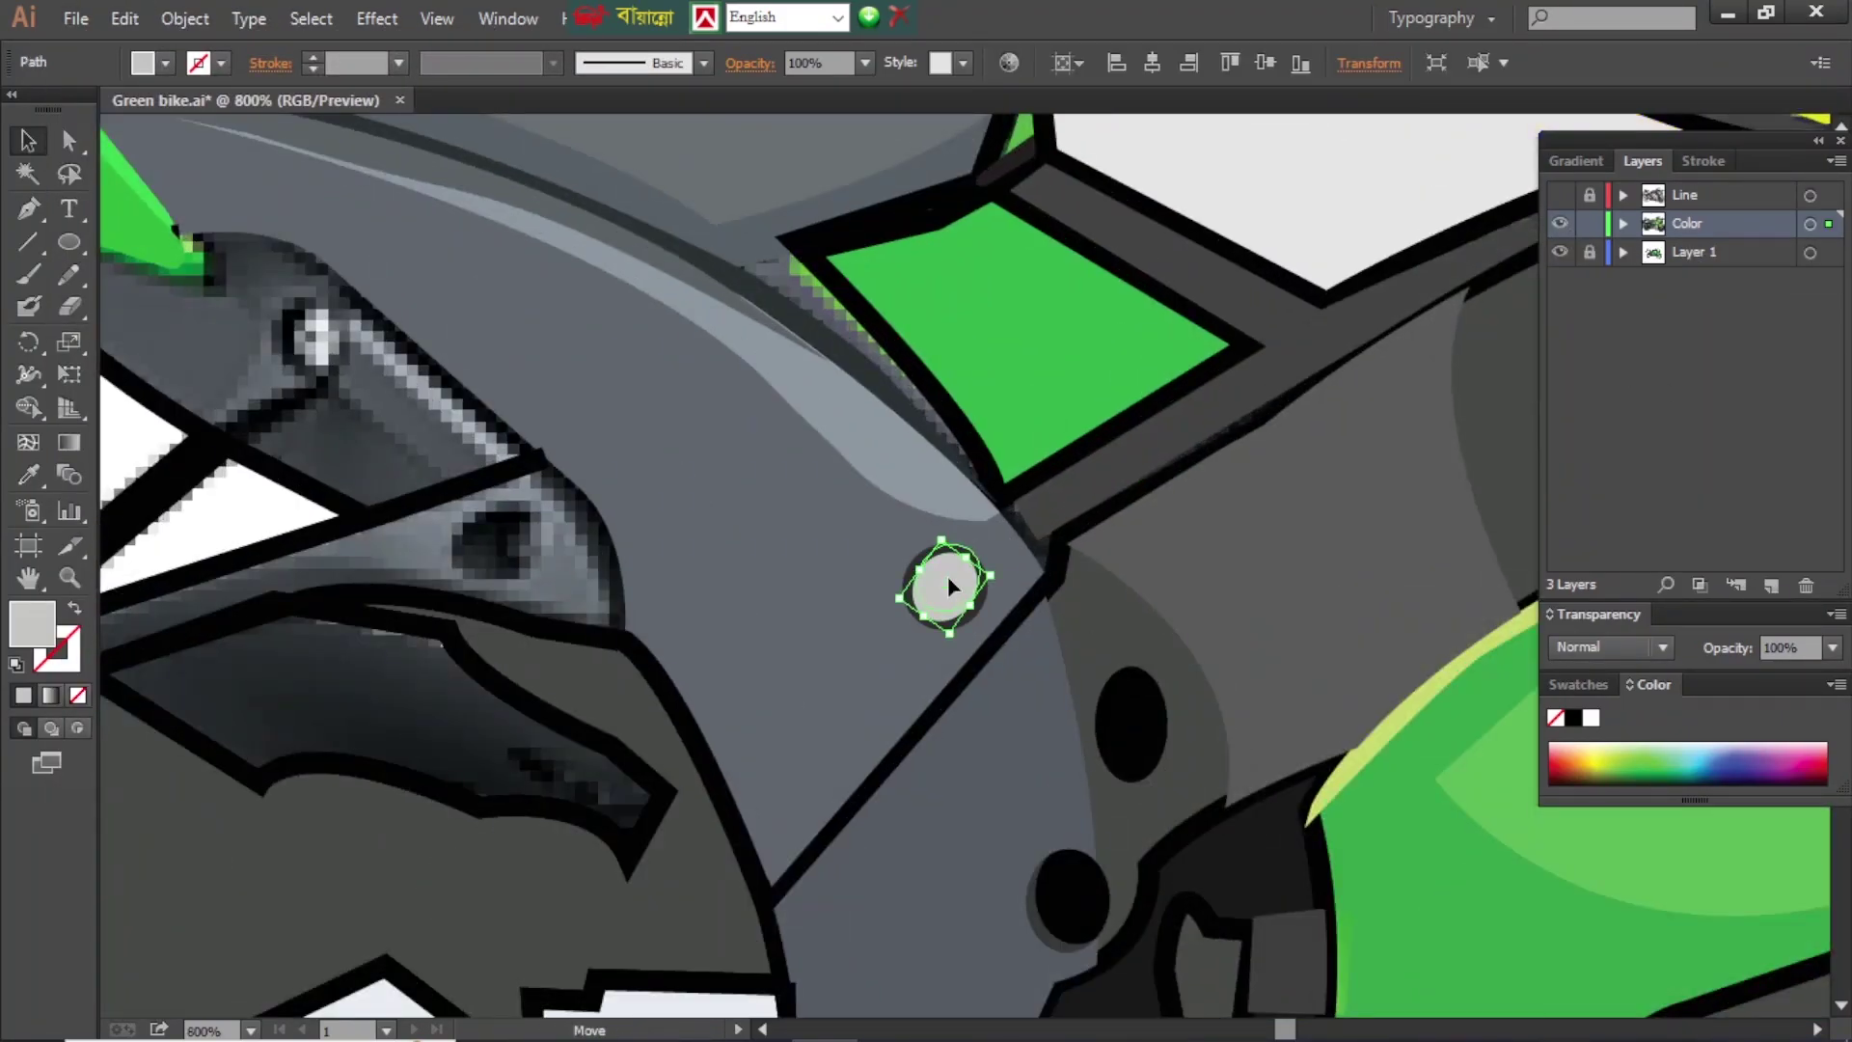
pyautogui.click(1097, 499)
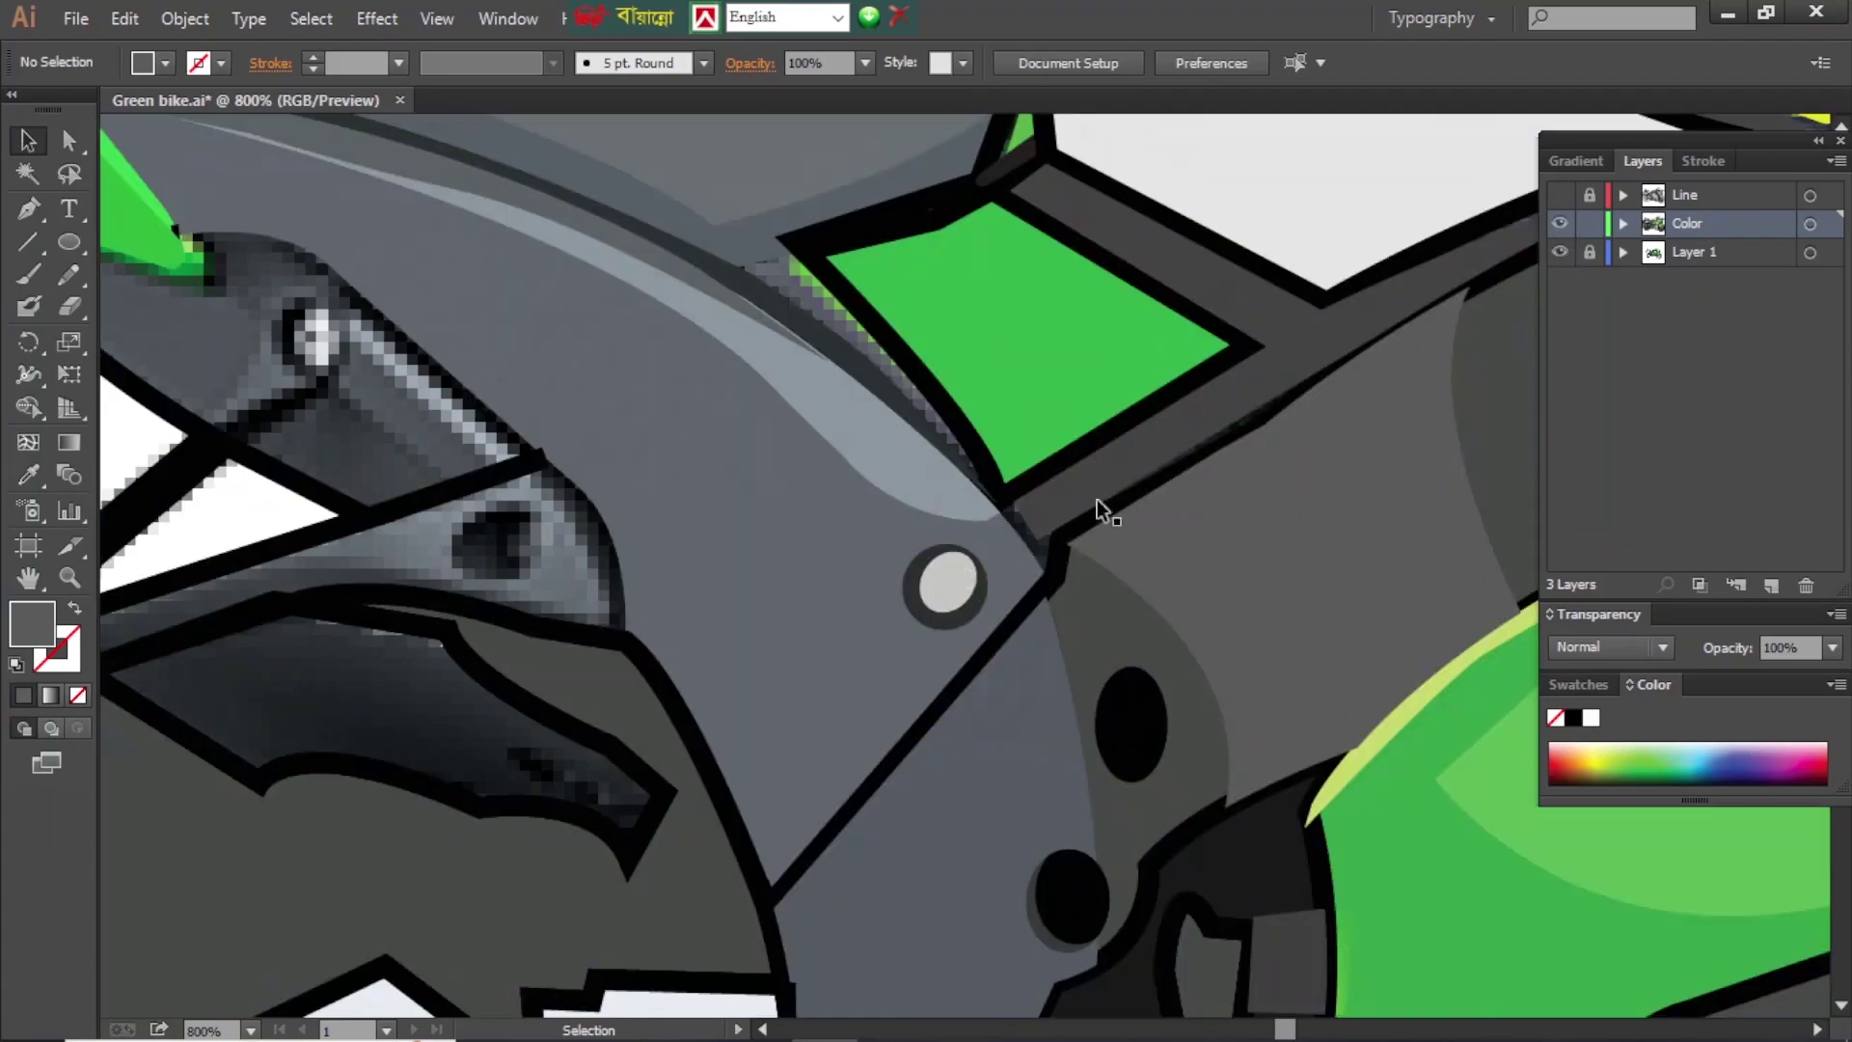
pyautogui.click(934, 571)
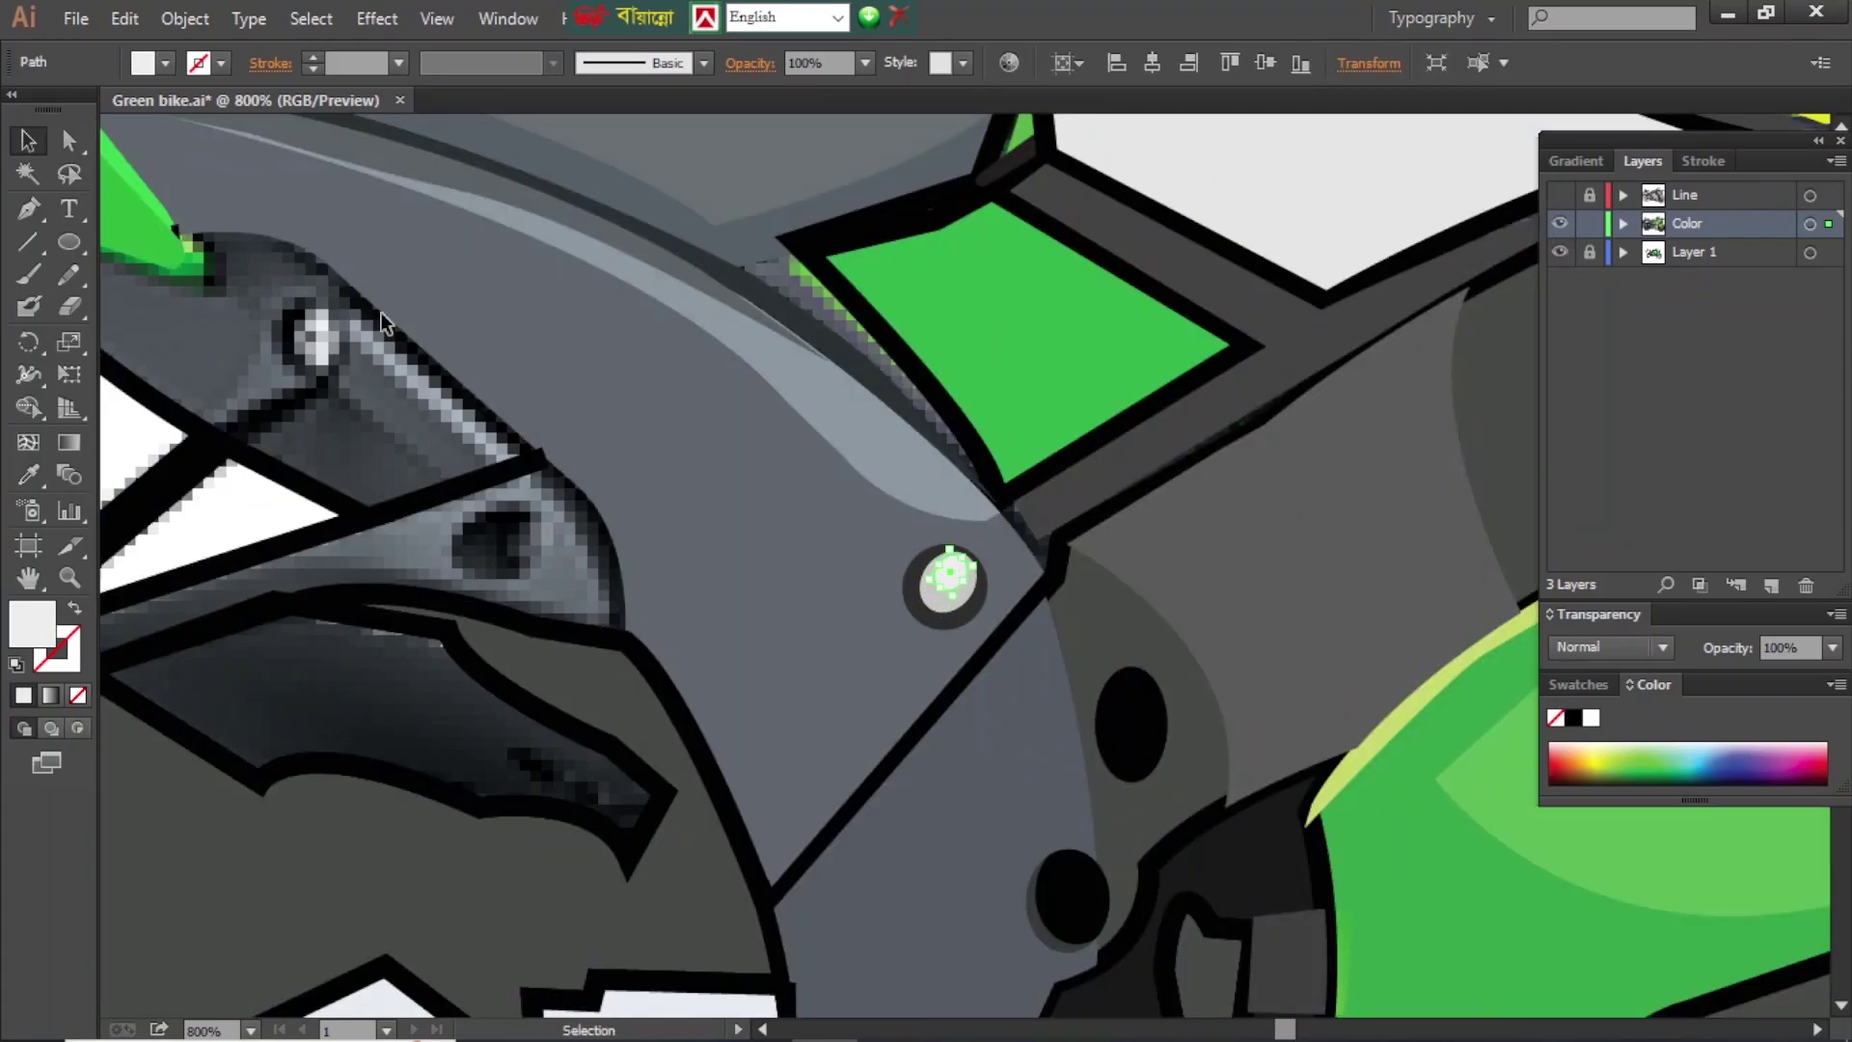
pyautogui.keyDown('shift'); pyautogui.click(951, 577); pyautogui.keyUp('shift')
# - Alt-drag a copy of the bolt onto the frame below it and check it in colour
pyautogui.moveTo(810, 722); pyautogui.dragTo(800, 733)
pyautogui.hotkey('ctrl', 'y')
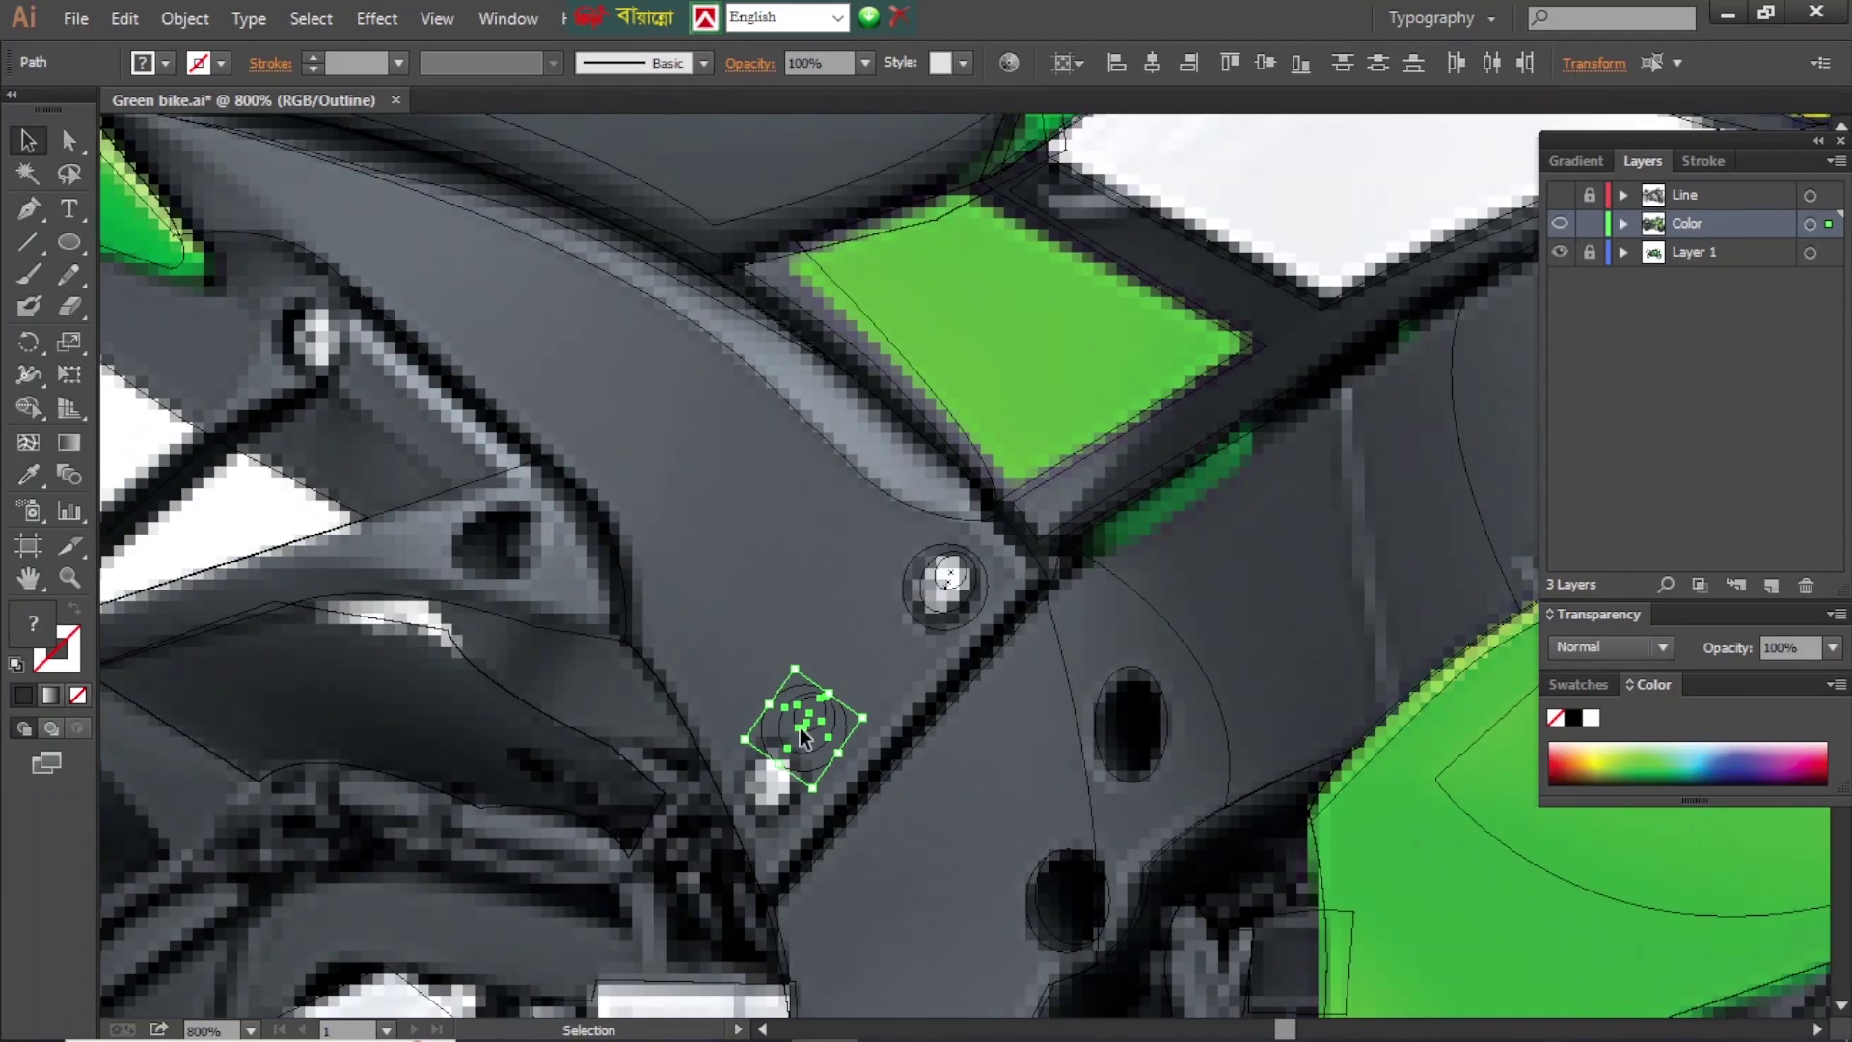
pyautogui.hotkey('ctrl', 'y')
pyautogui.click(772, 832)
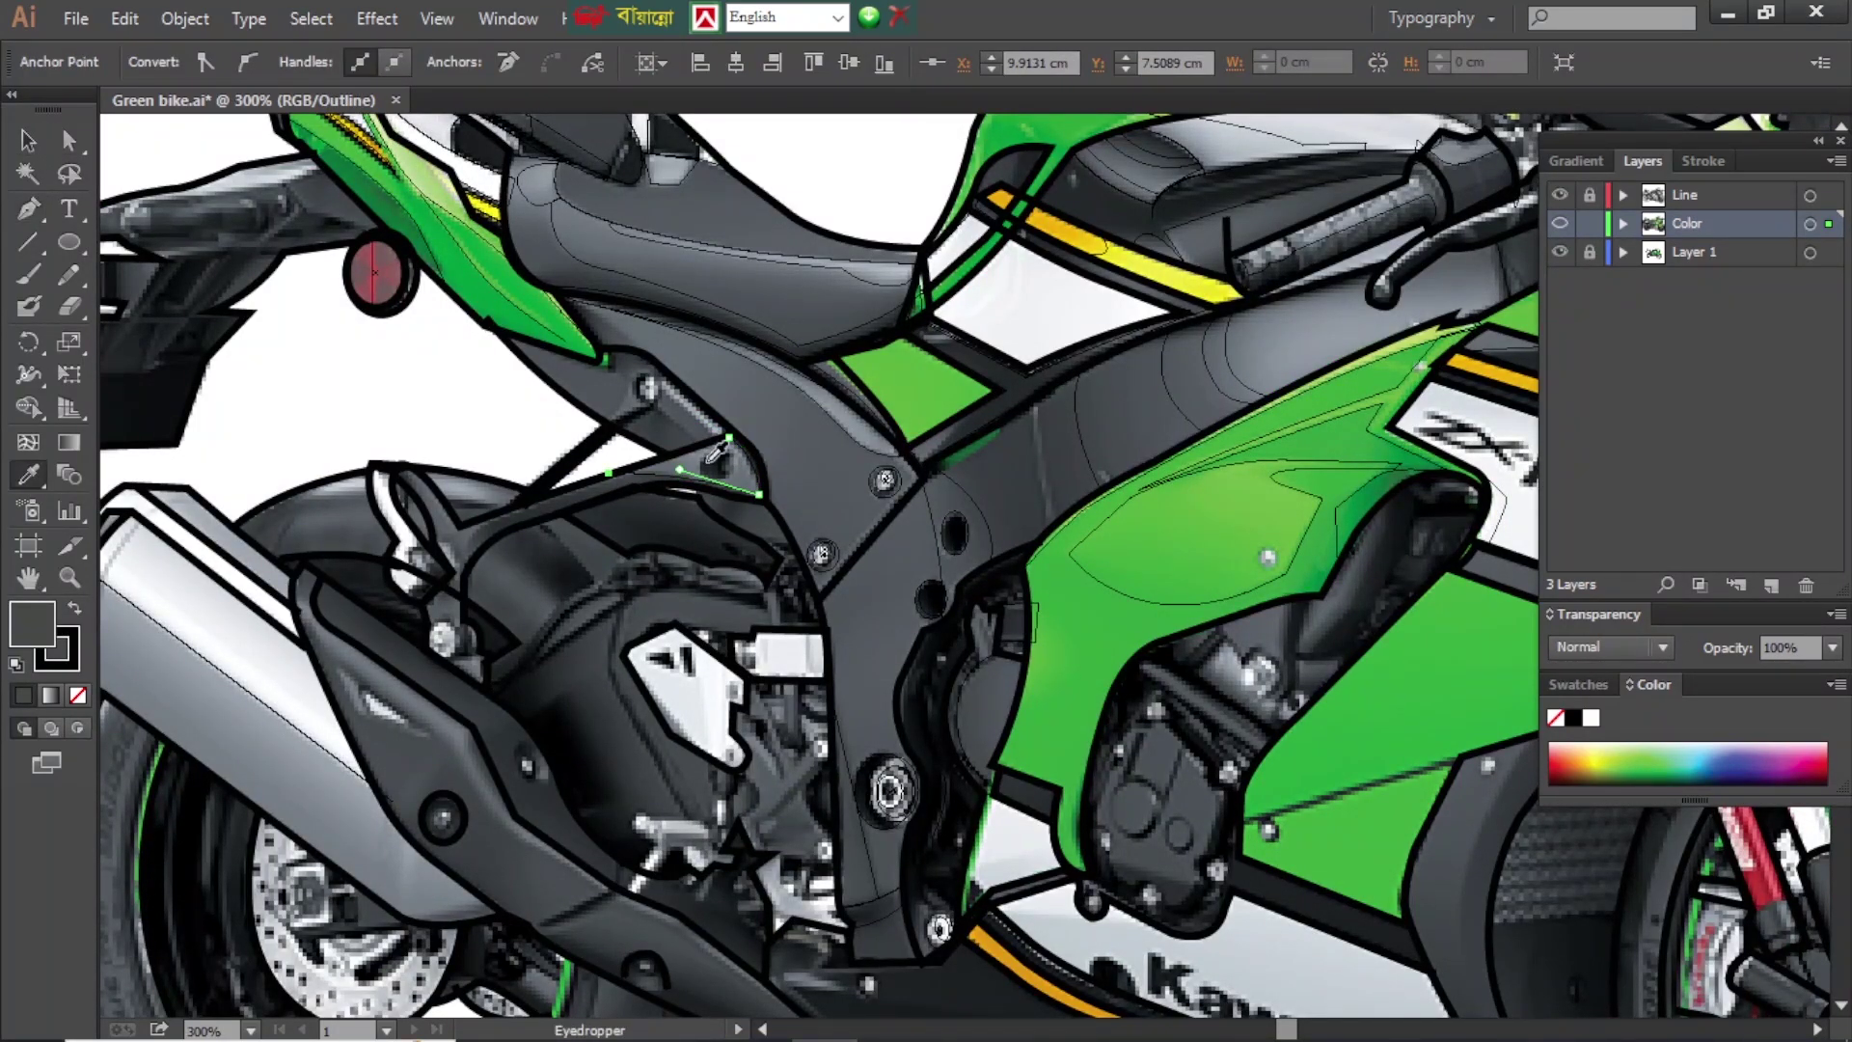
# - Draw a small bolt ellipse on the frame tube and compare it with the photo
pyautogui.hotkey('ctrl', 'shift', 'a')
pyautogui.press('l')
pyautogui.hotkey('ctrl', 'y')
pyautogui.moveTo(733, 470); pyautogui.dragTo(733, 471)
pyautogui.press('v')
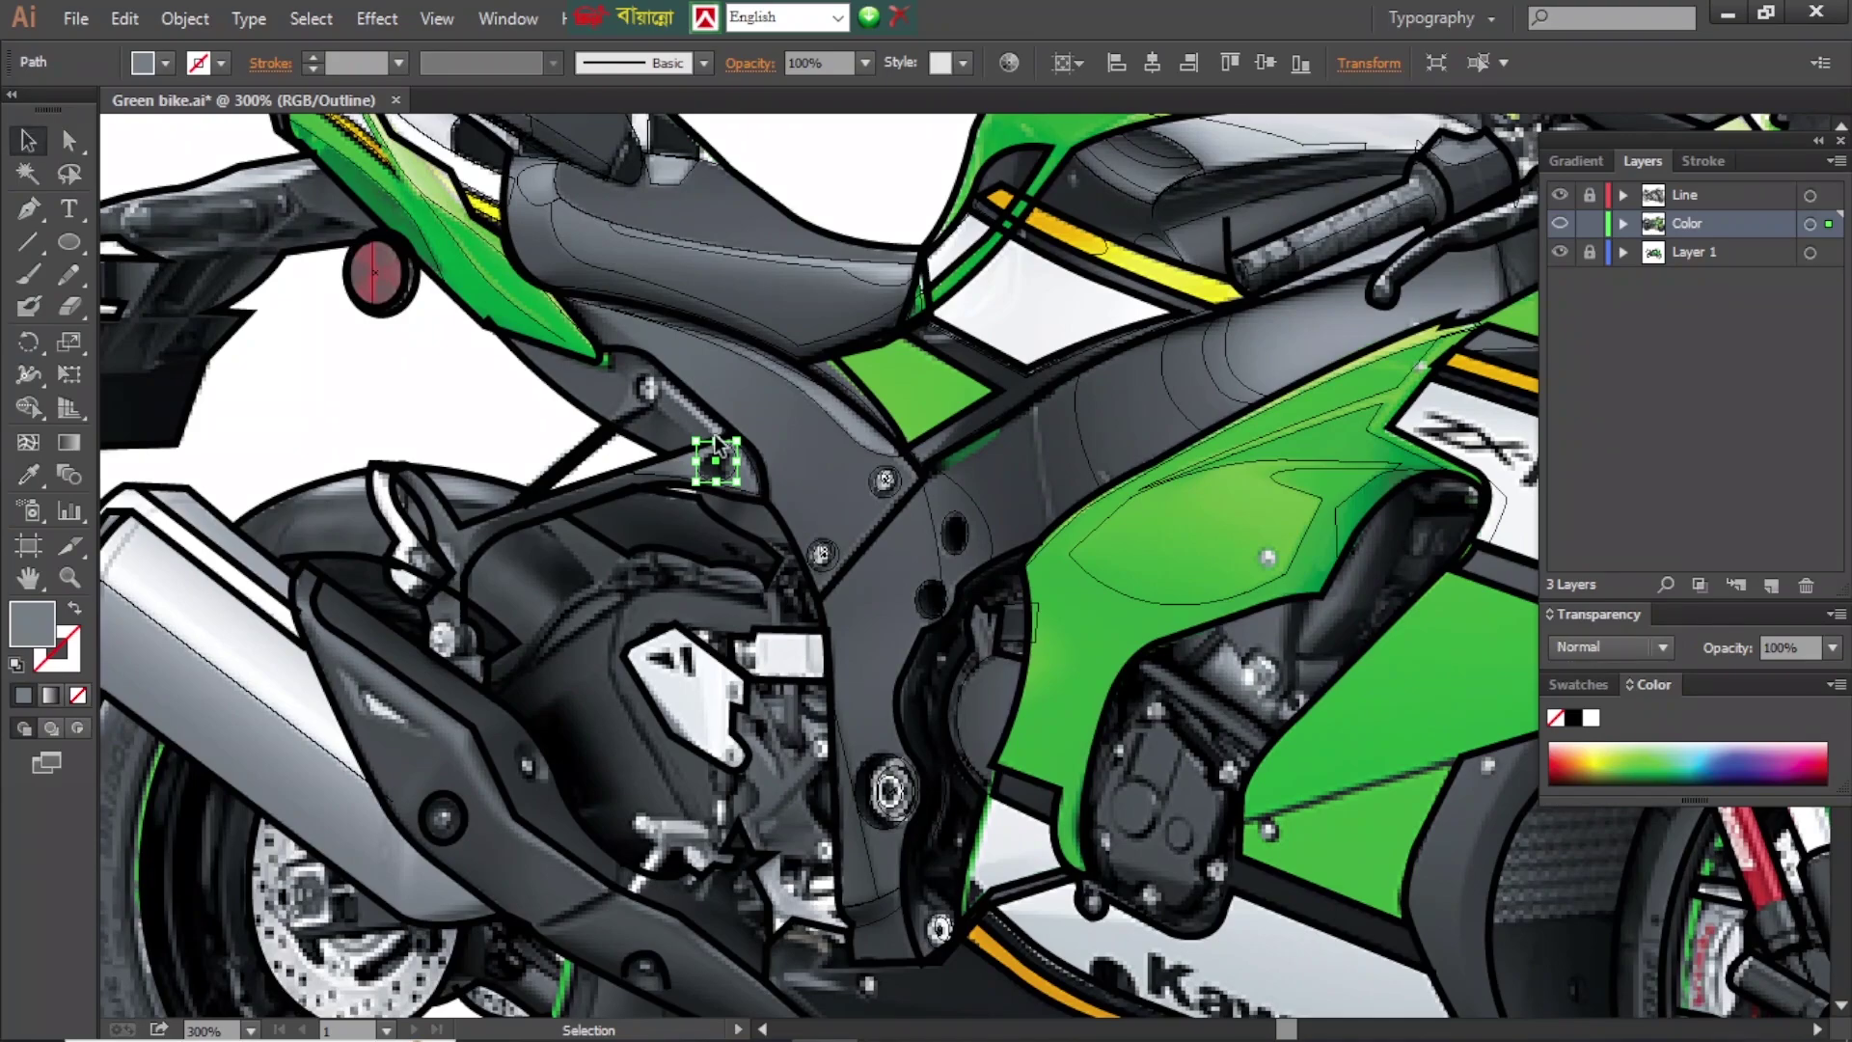
pyautogui.hotkey('ctrl', 'y')
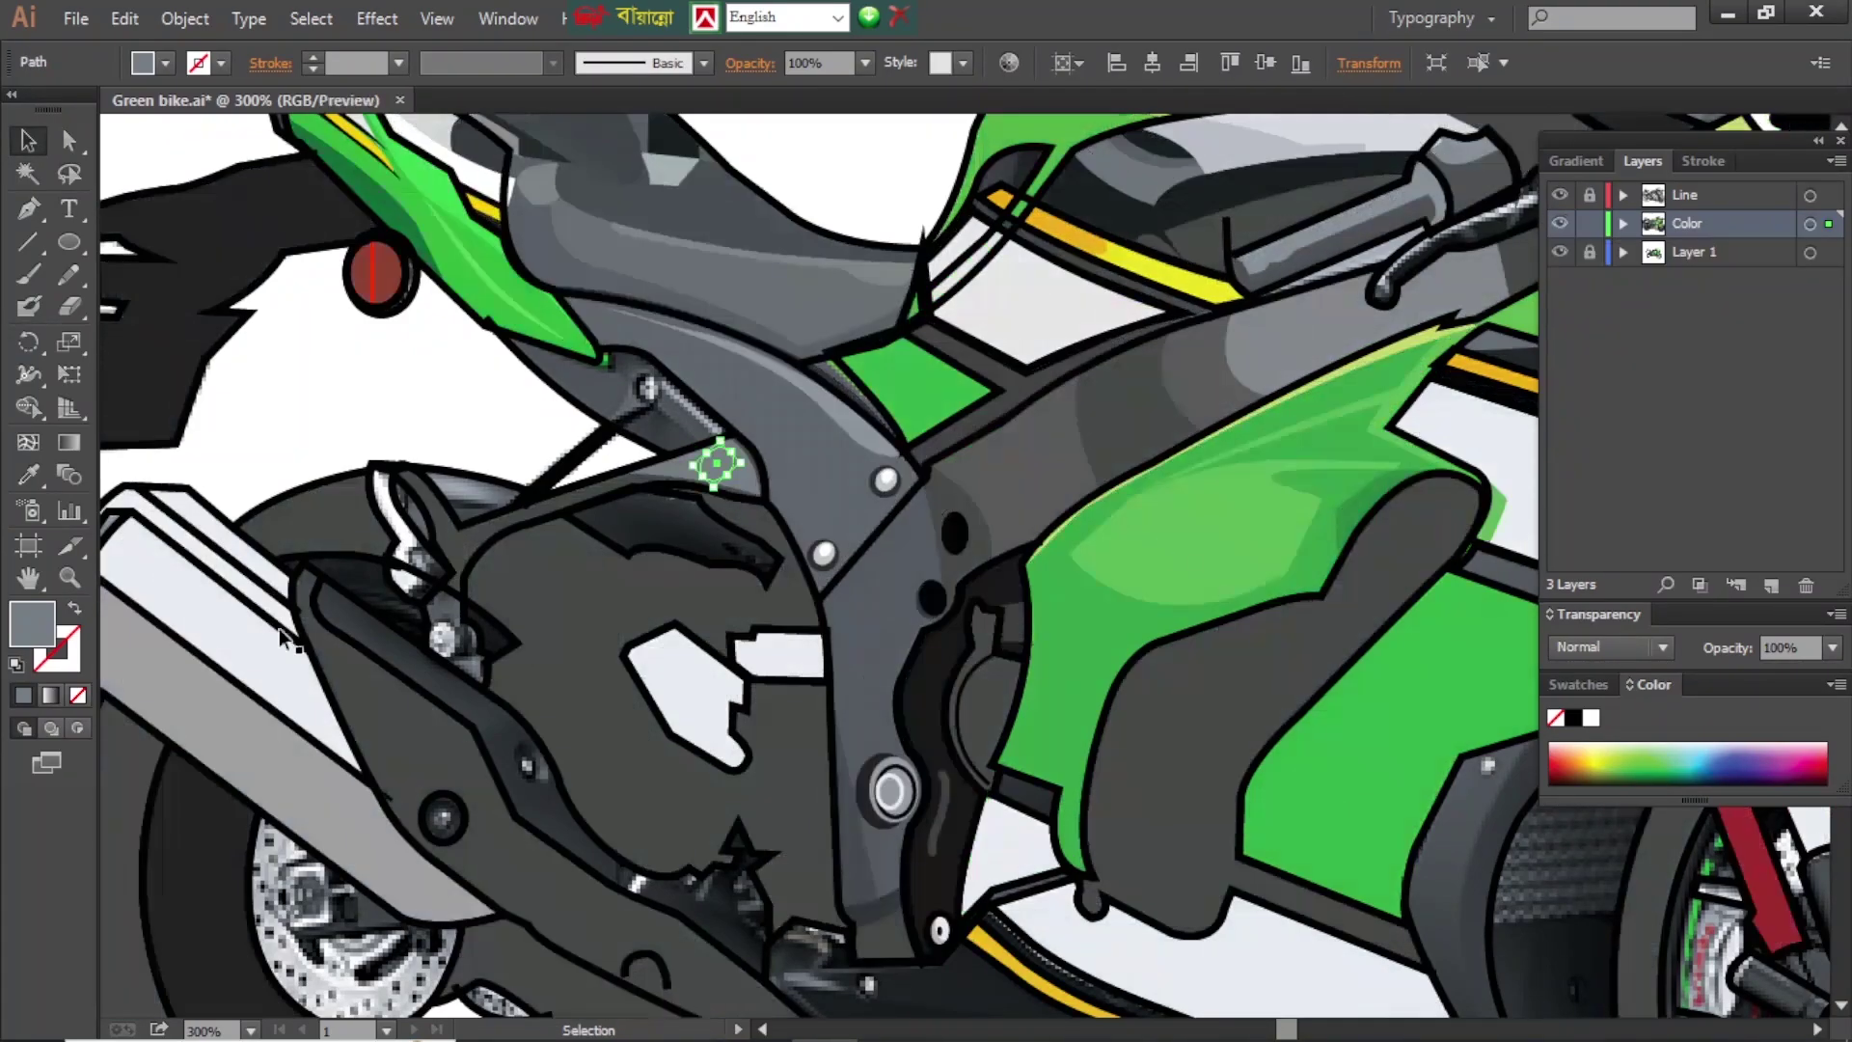
pyautogui.click(1560, 222)
pyautogui.hotkey('ctrl', 'z')
pyautogui.hotkey('ctrl', 'y')
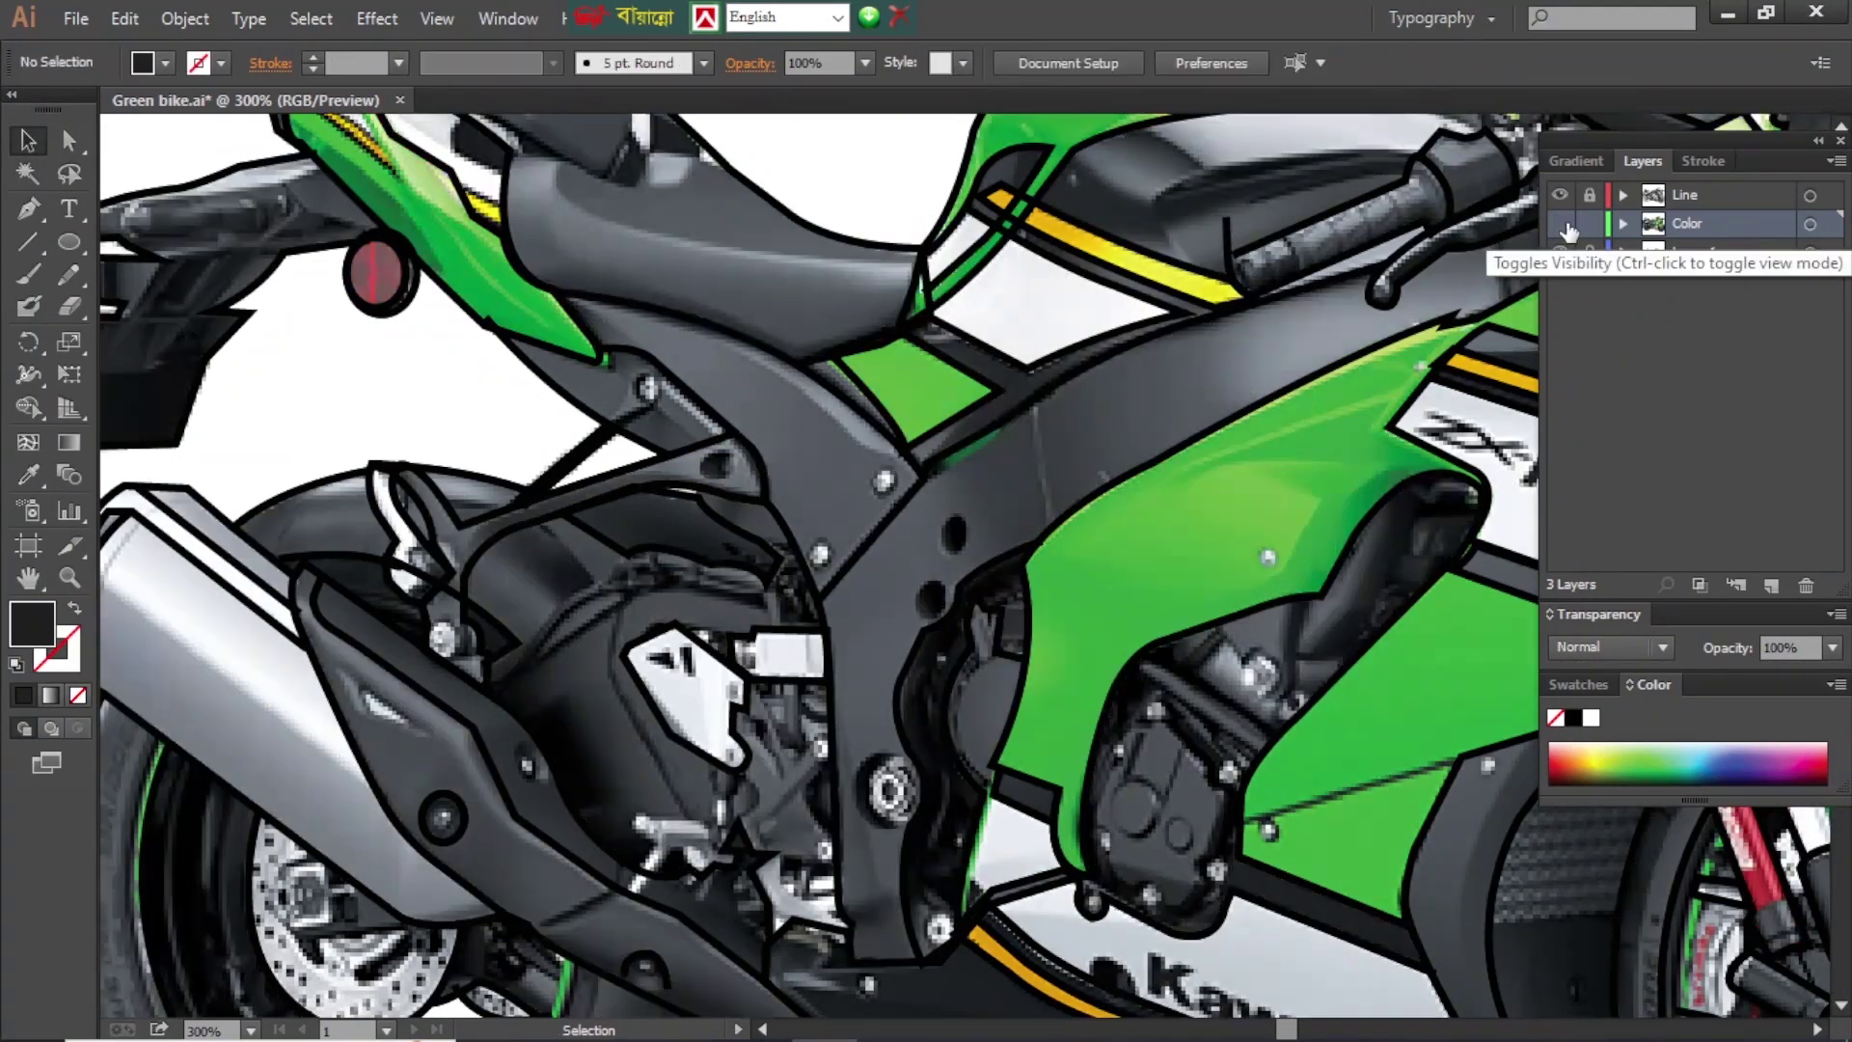
# - Trace a light grey shape over the bracket above the exhaust, then zoom in on it
pyautogui.press('p')
pyautogui.click(521, 503)
pyautogui.moveTo(463, 559); pyautogui.dragTo(461, 590)
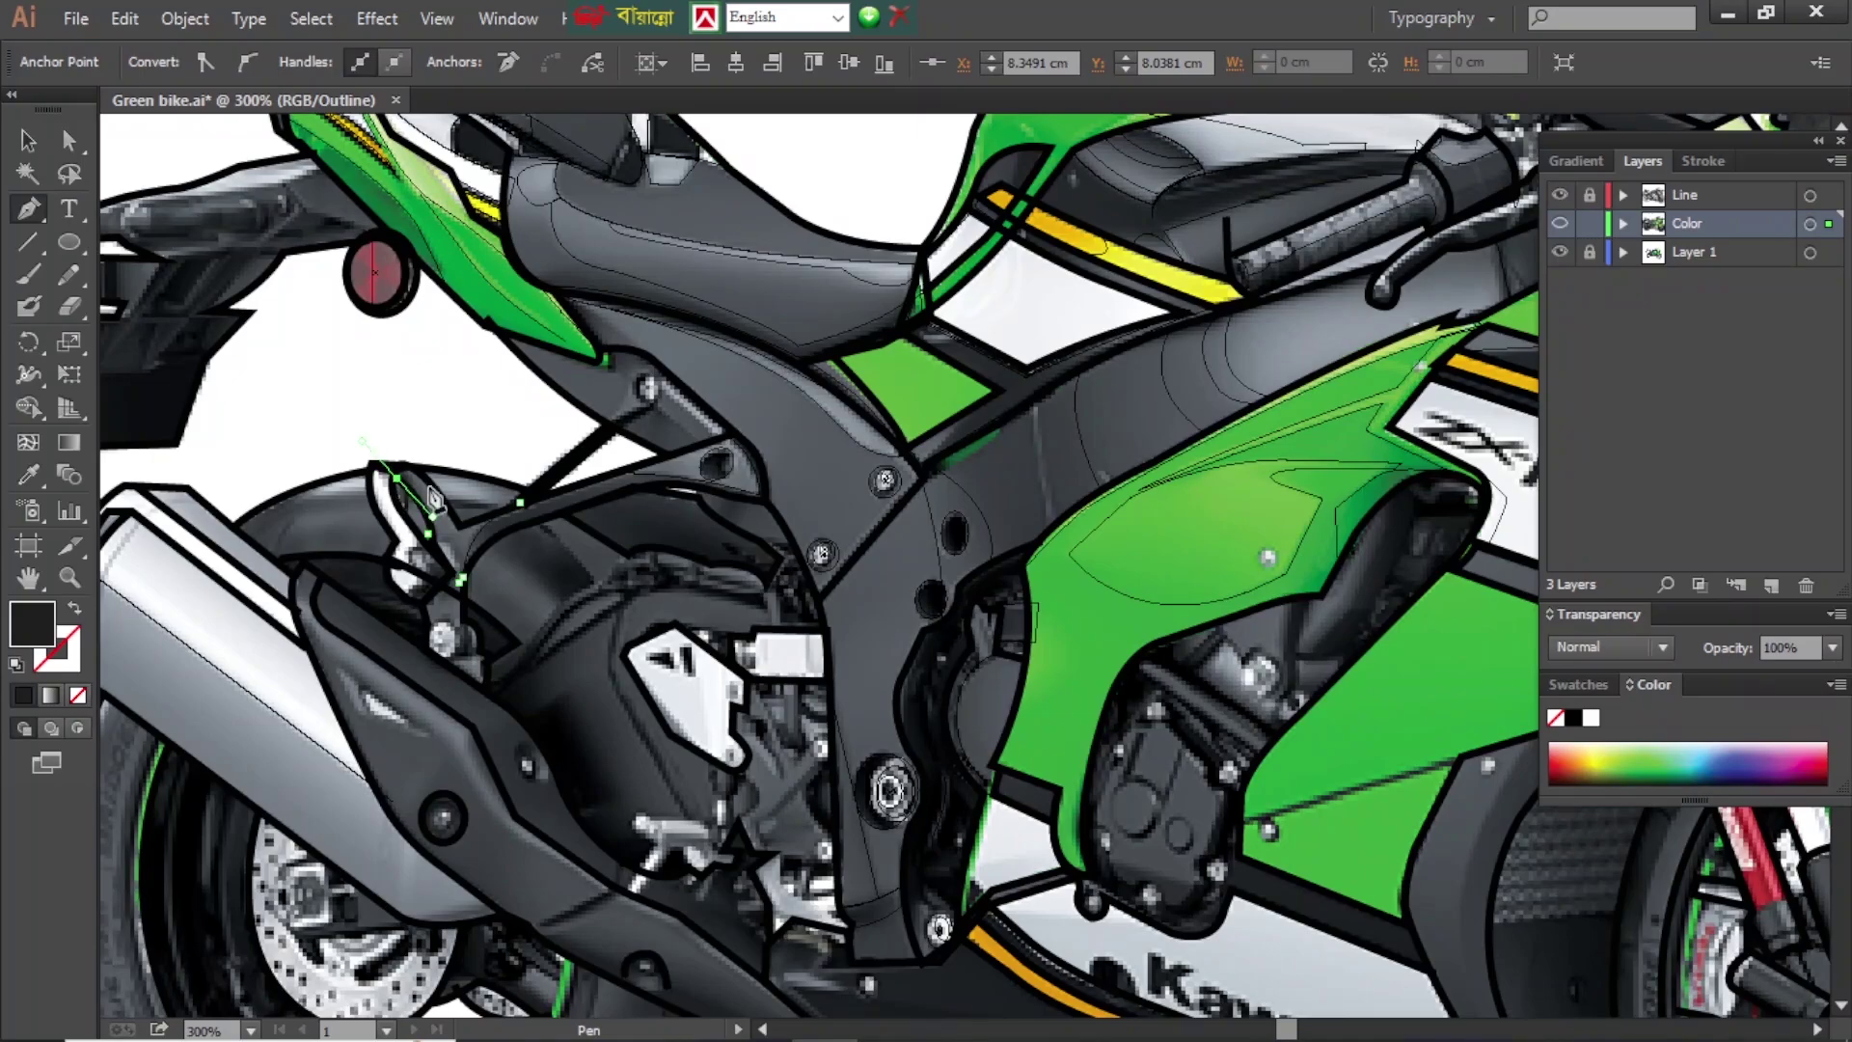
pyautogui.hotkey('ctrl', 'y')
pyautogui.press('a')
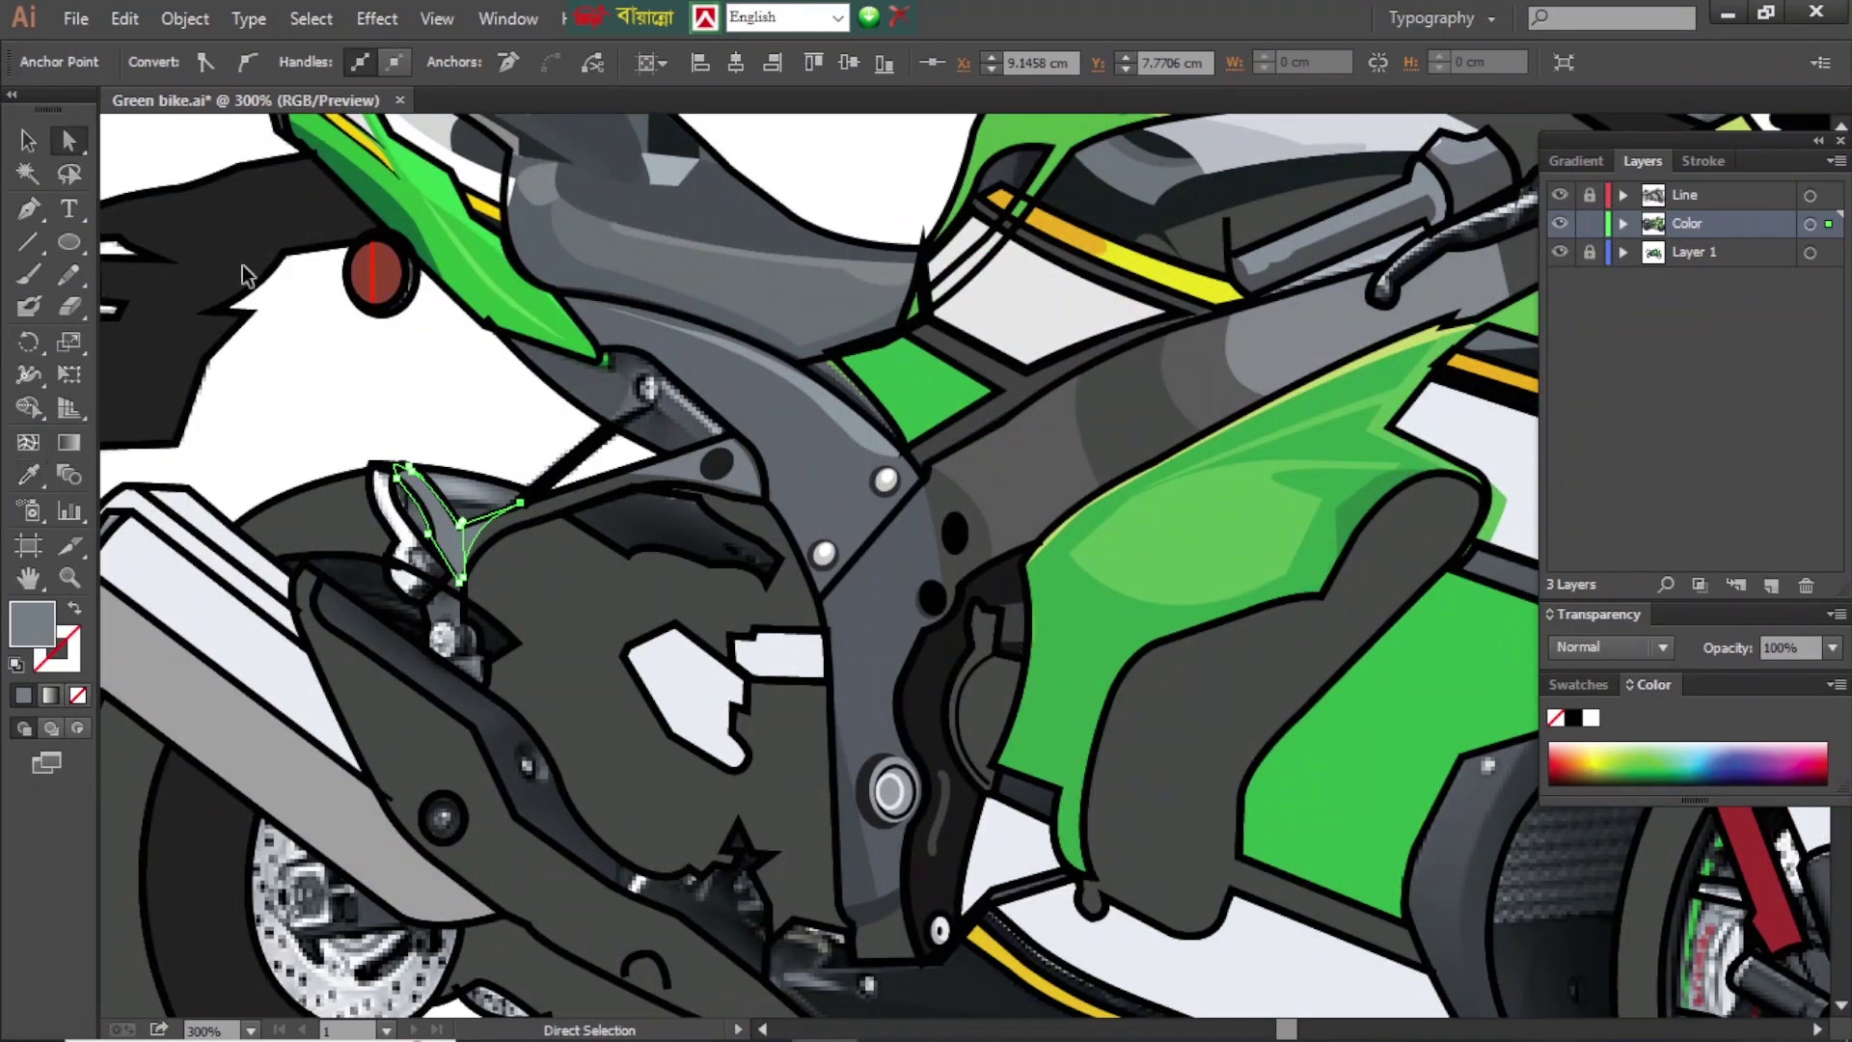
pyautogui.press('v')
pyautogui.doubleClick(519, 508)
pyautogui.press('Escape')
pyautogui.press('a')
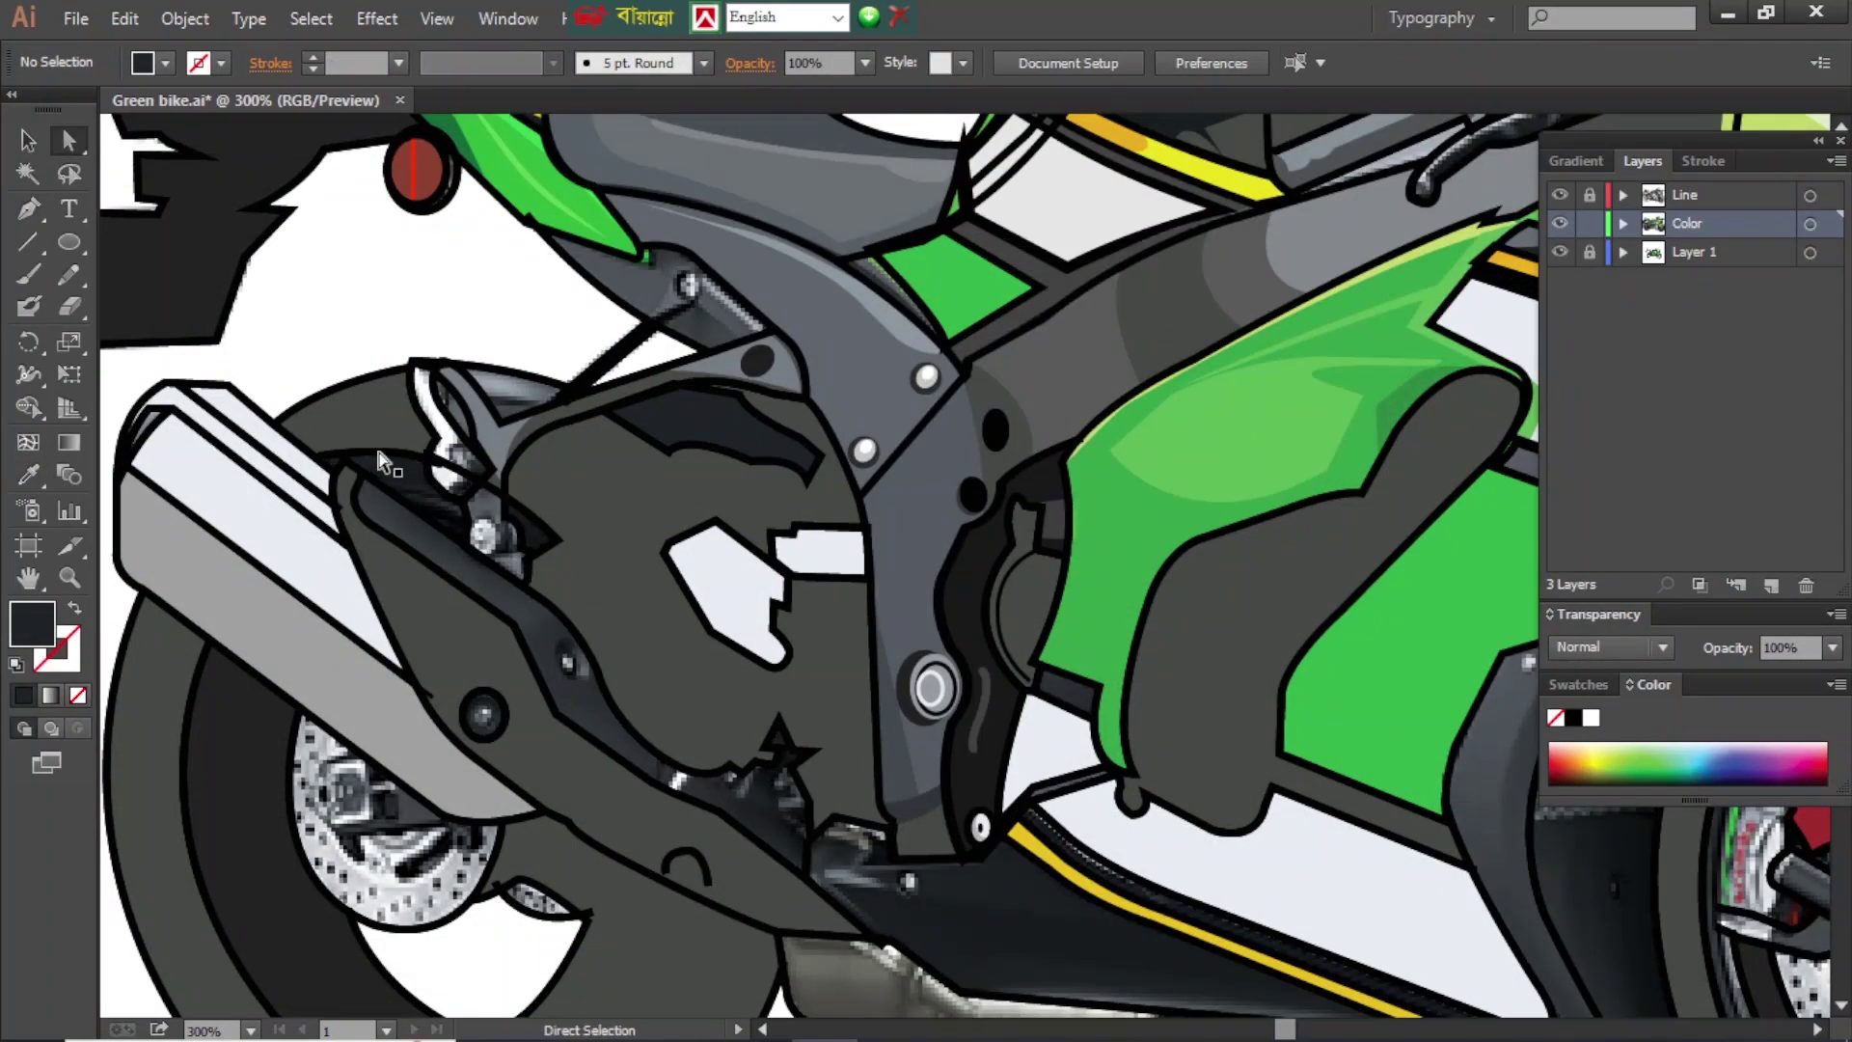
pyautogui.keyDown('ctrl'); pyautogui.click(1559, 223); pyautogui.keyUp('ctrl')
pyautogui.hotkey('ctrl', '+')
# - Fill the bracket outline above the exhaust with white
pyautogui.click(675, 525)
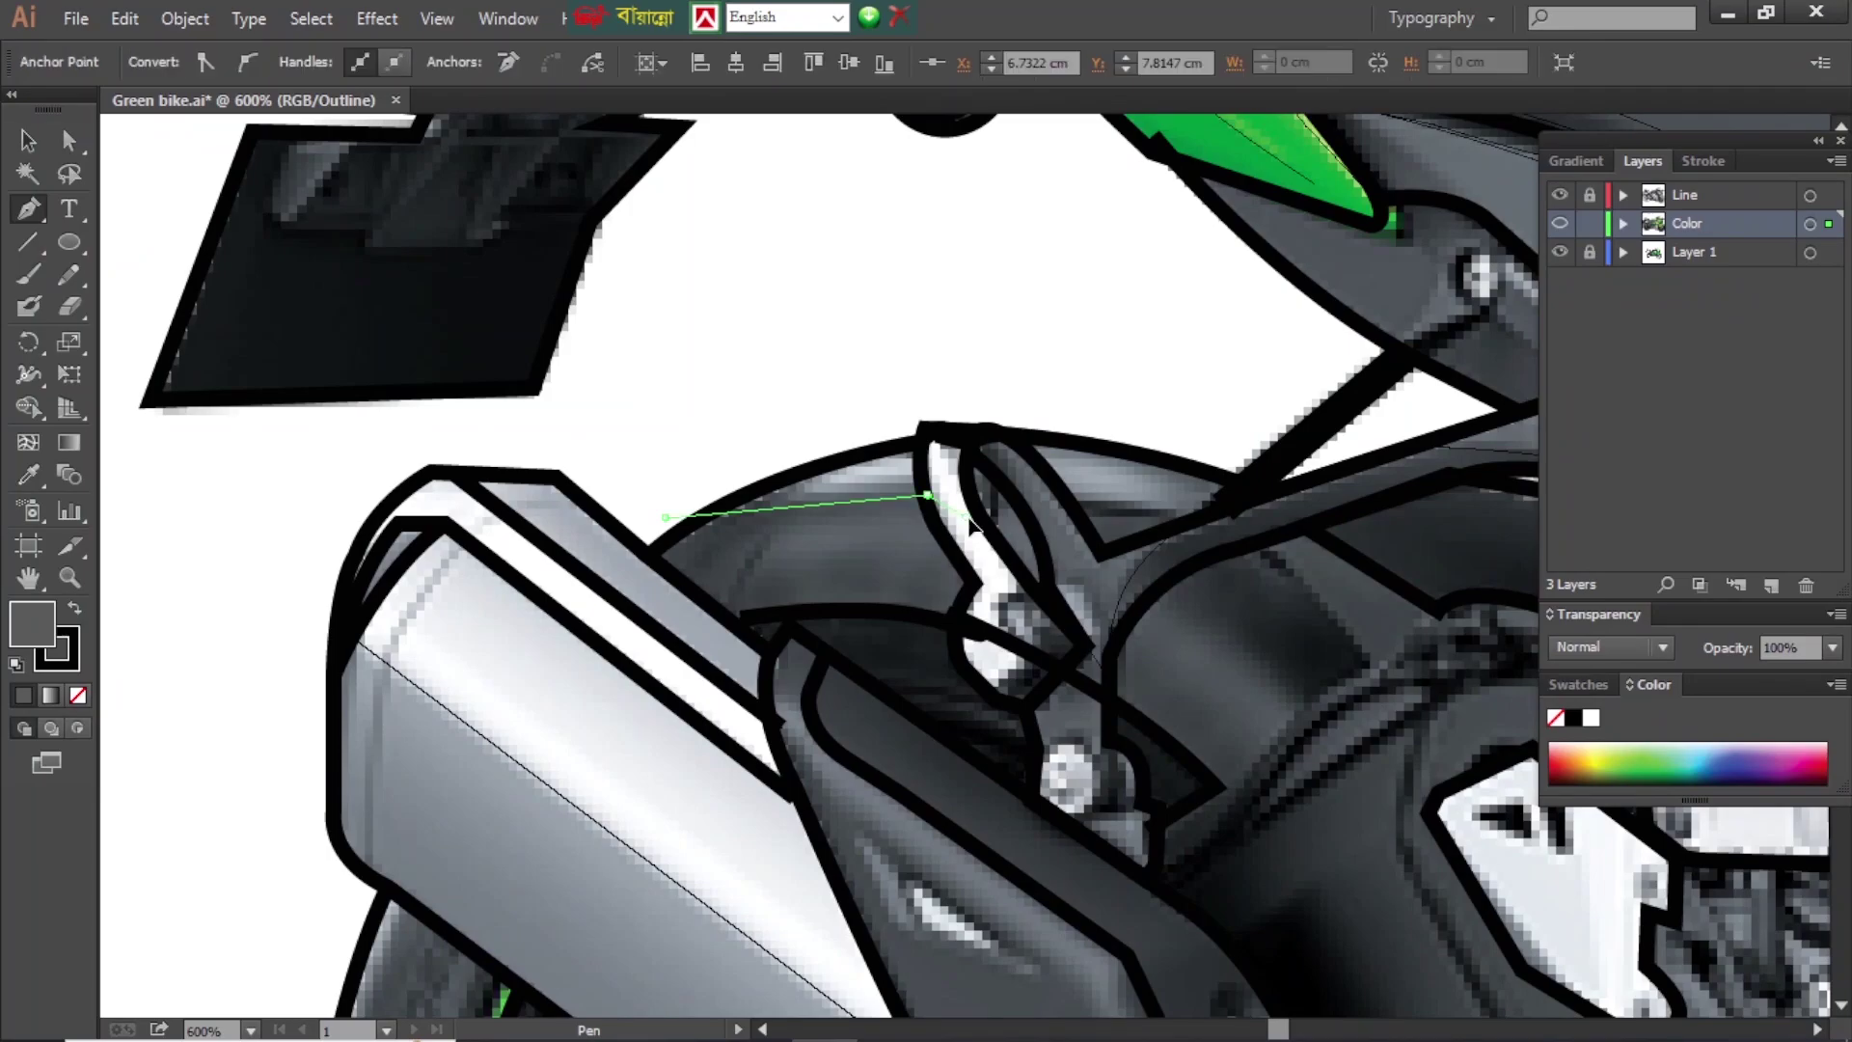
pyautogui.hotkey('ctrl', 'y')
pyautogui.click(848, 537)
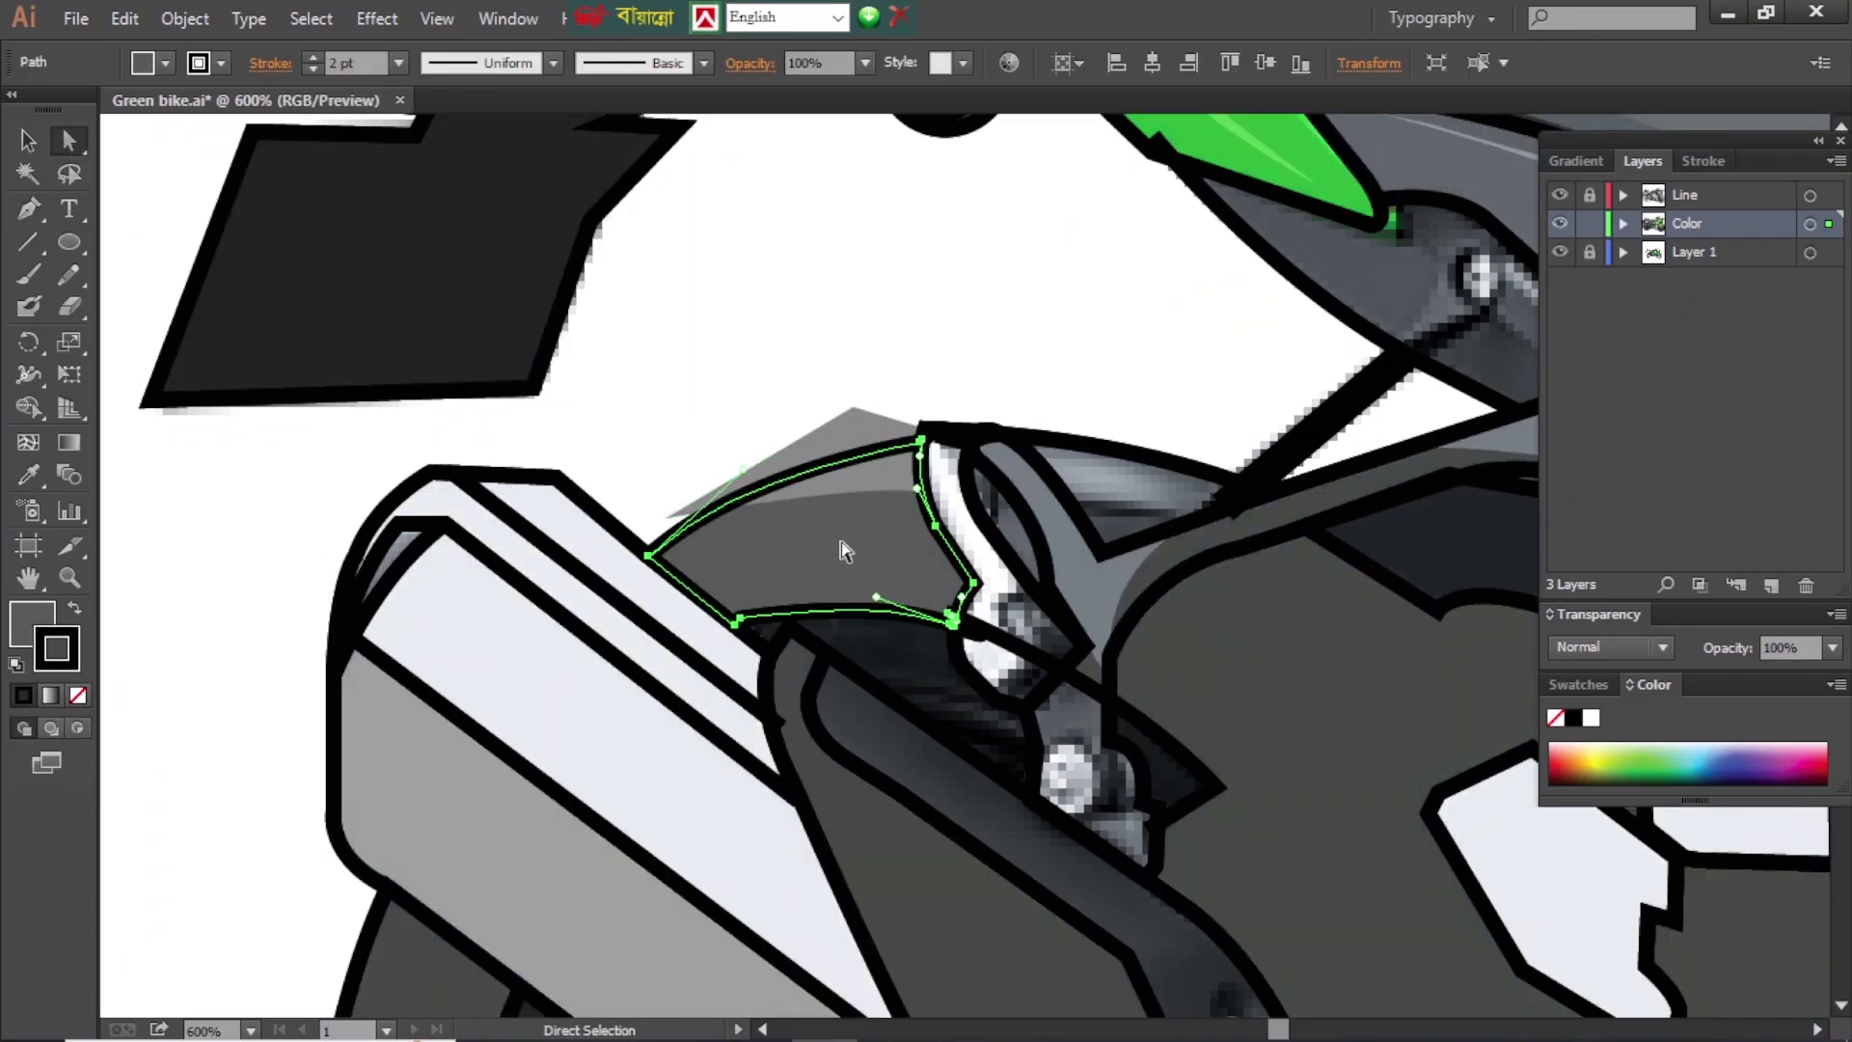
pyautogui.click(769, 712)
pyautogui.click(864, 588)
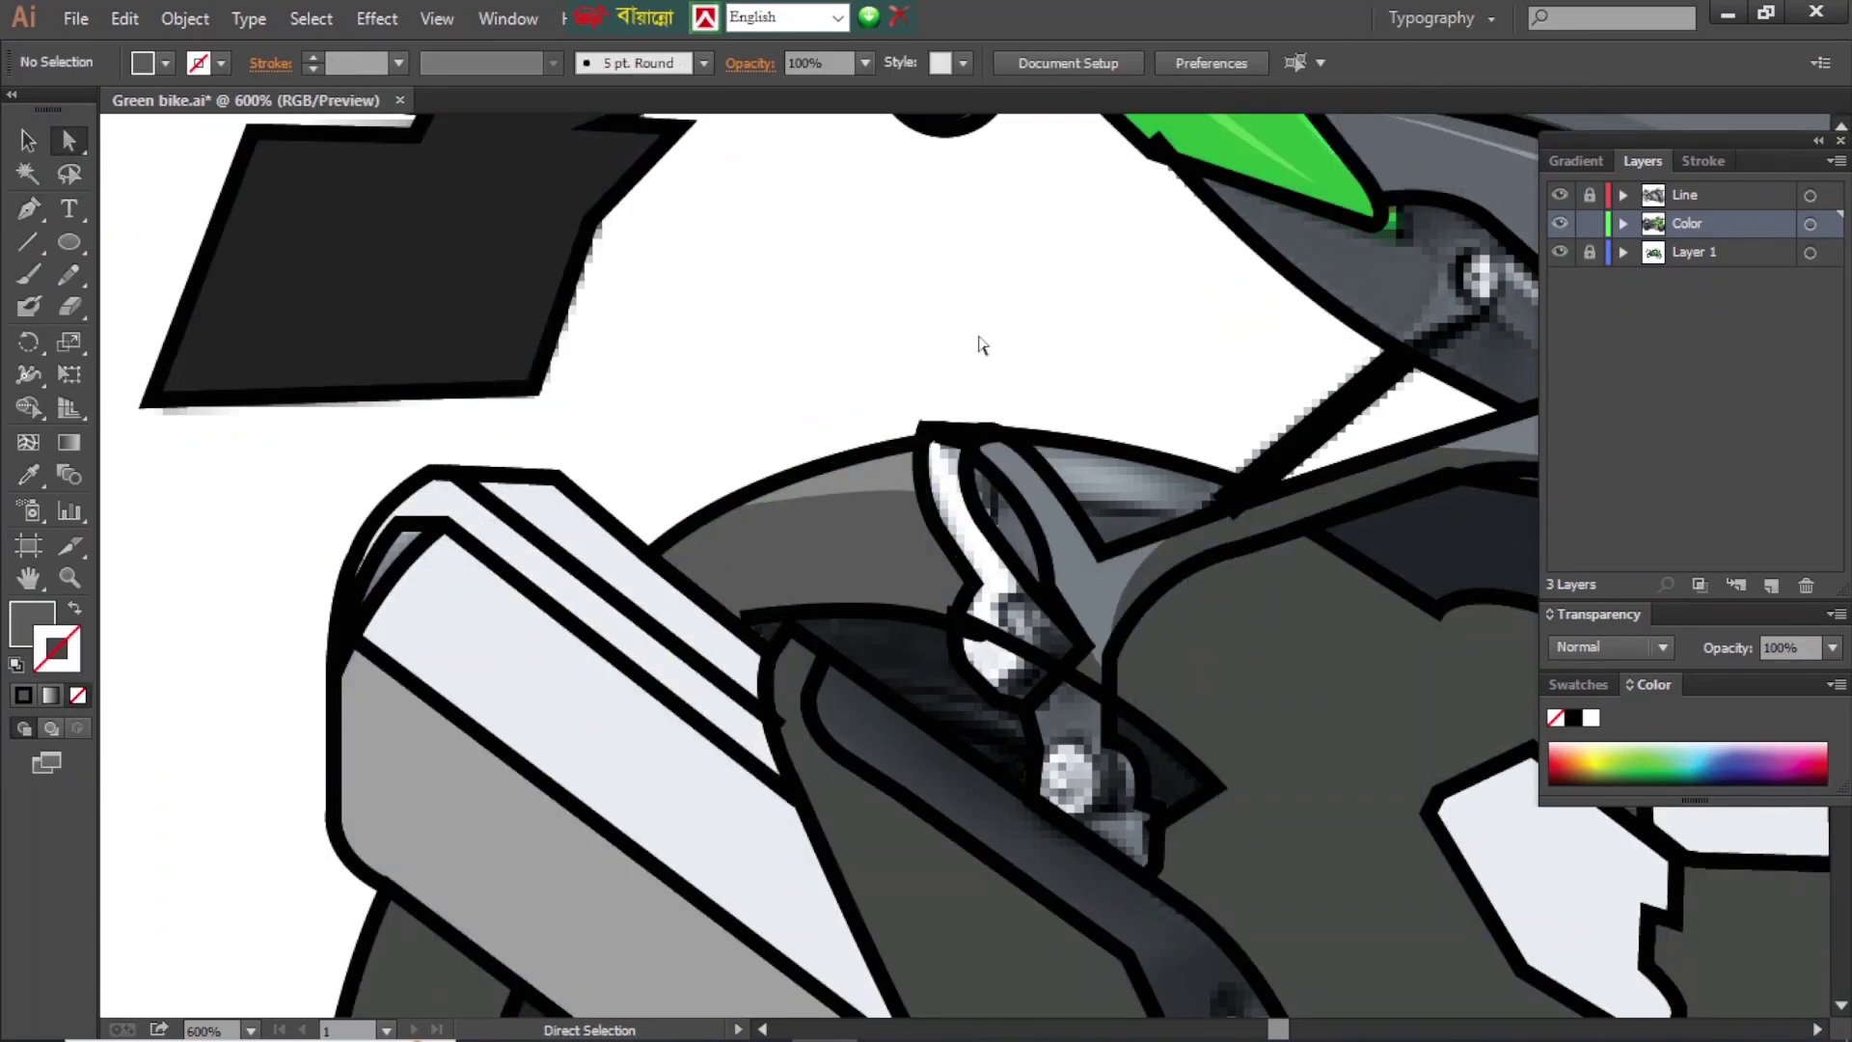
pyautogui.click(1003, 584)
pyautogui.click(17, 690)
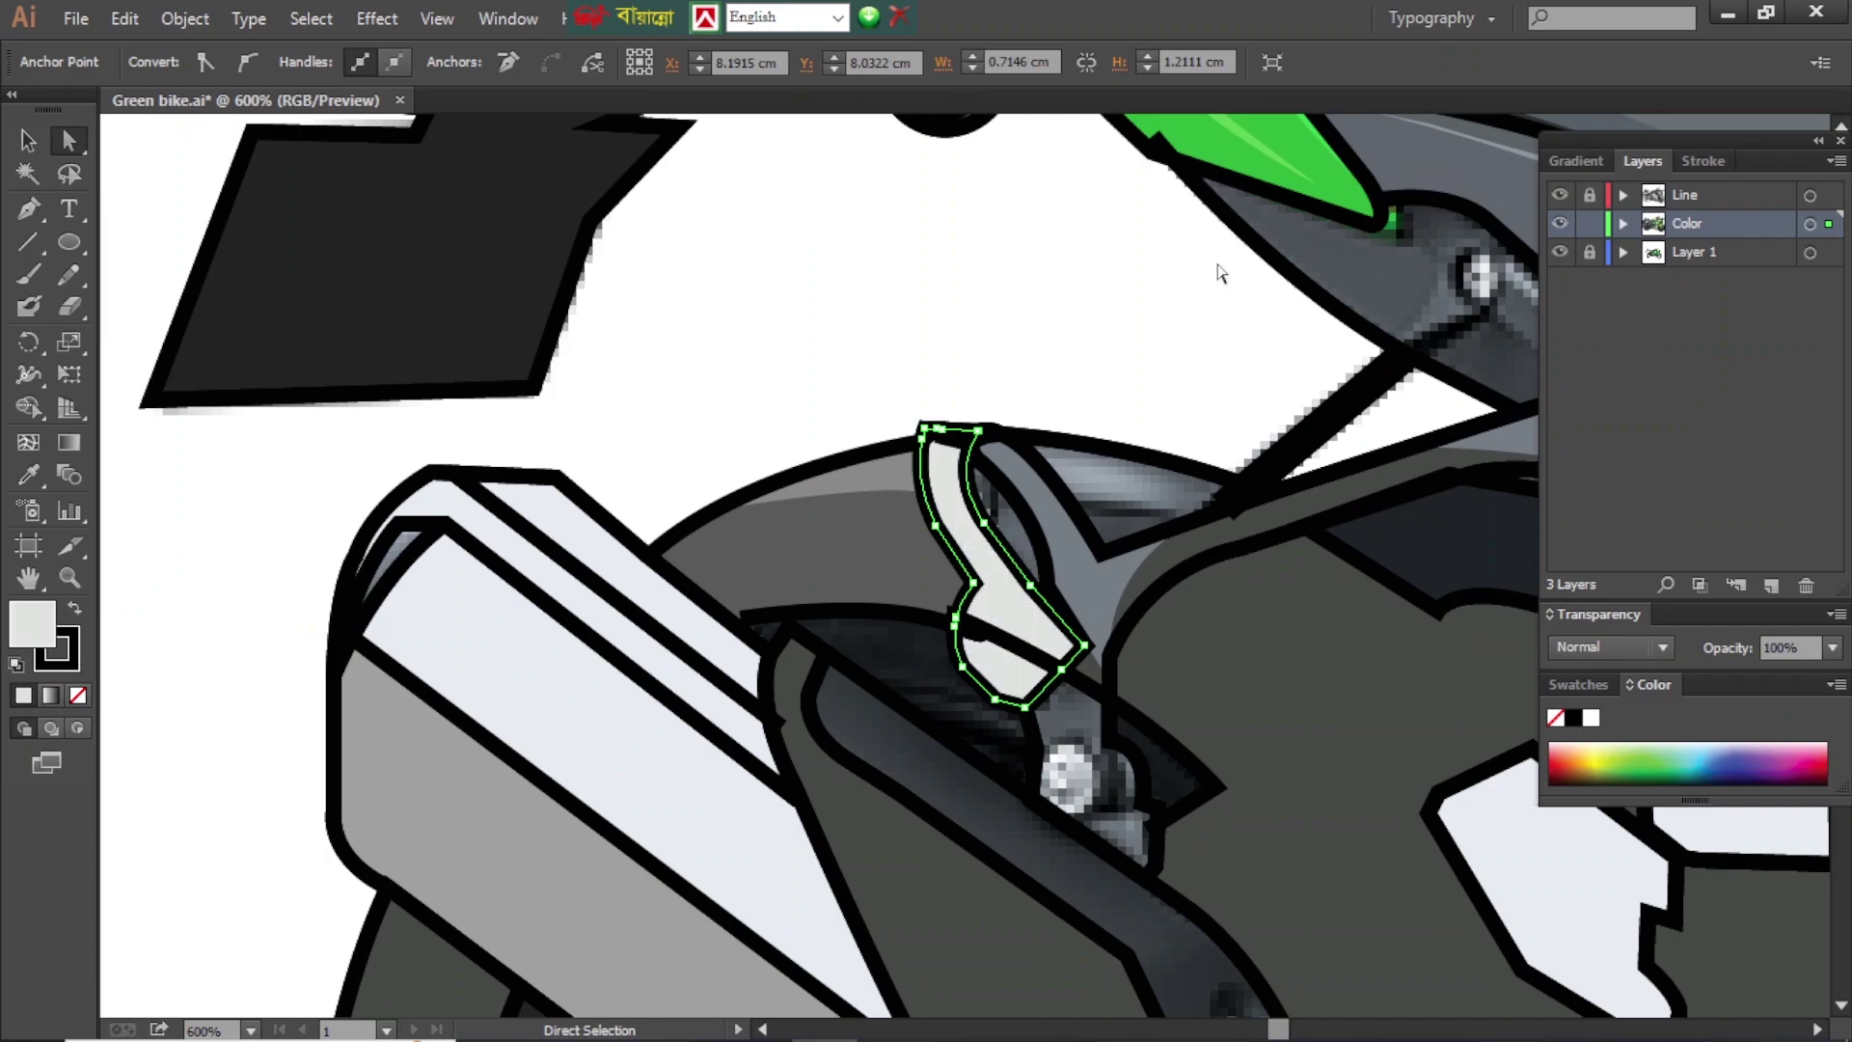
# - Trace a grey shading strip along the top of the bracket
pyautogui.hotkey('ctrl', 'y')
pyautogui.press('p')
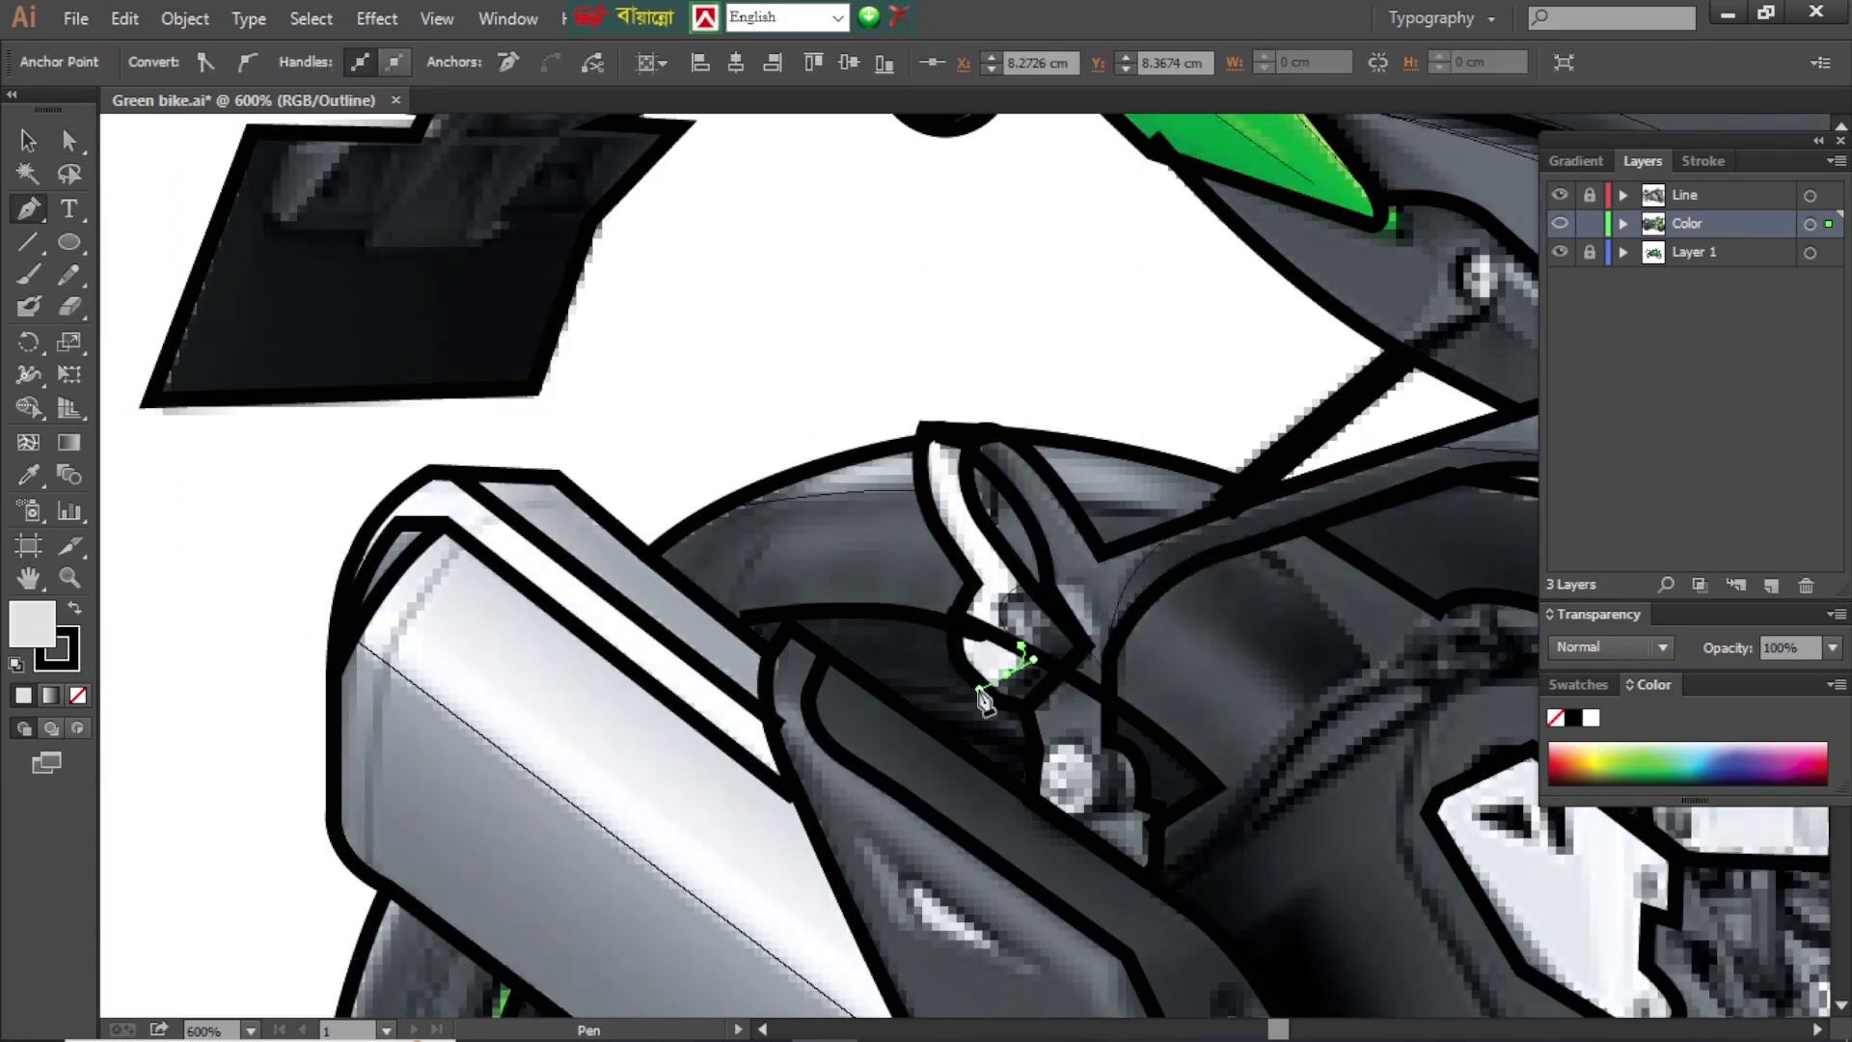
pyautogui.hotkey('ctrl', 'shift', 'a')
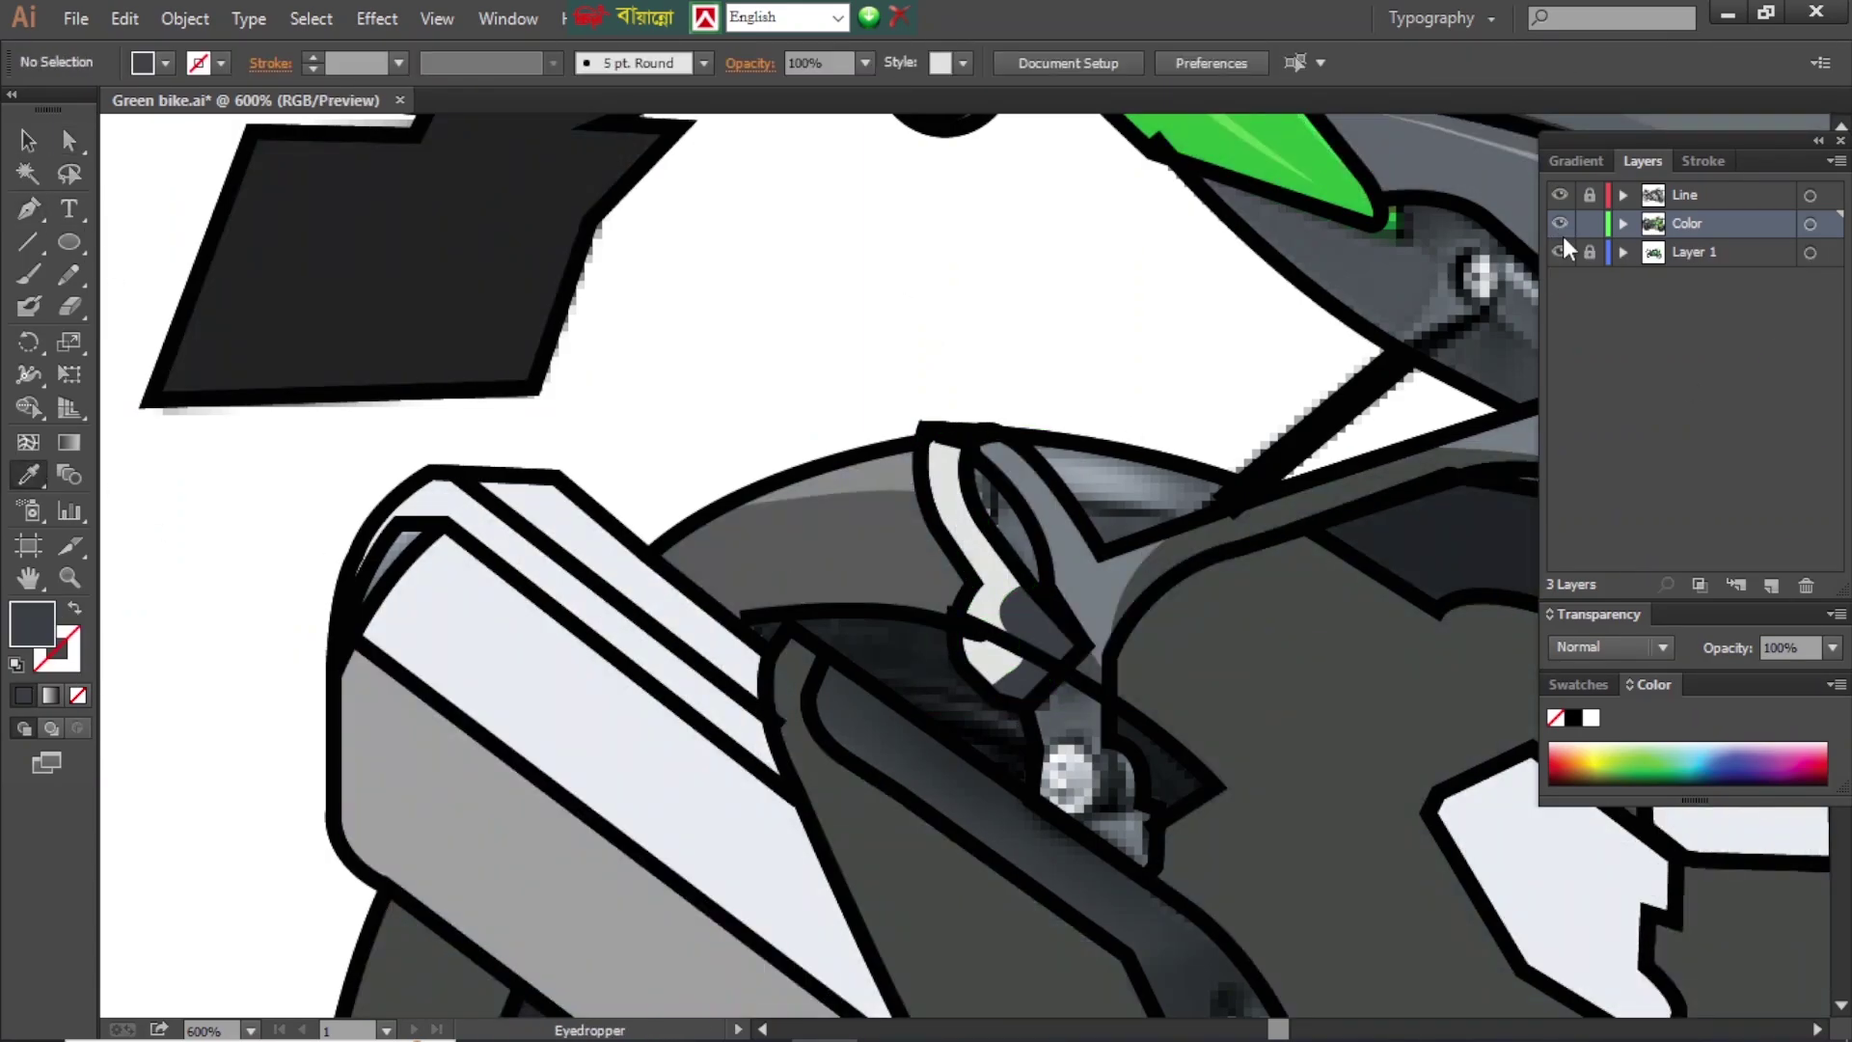
pyautogui.press('p')
pyautogui.click(1198, 525)
pyautogui.click(1273, 461)
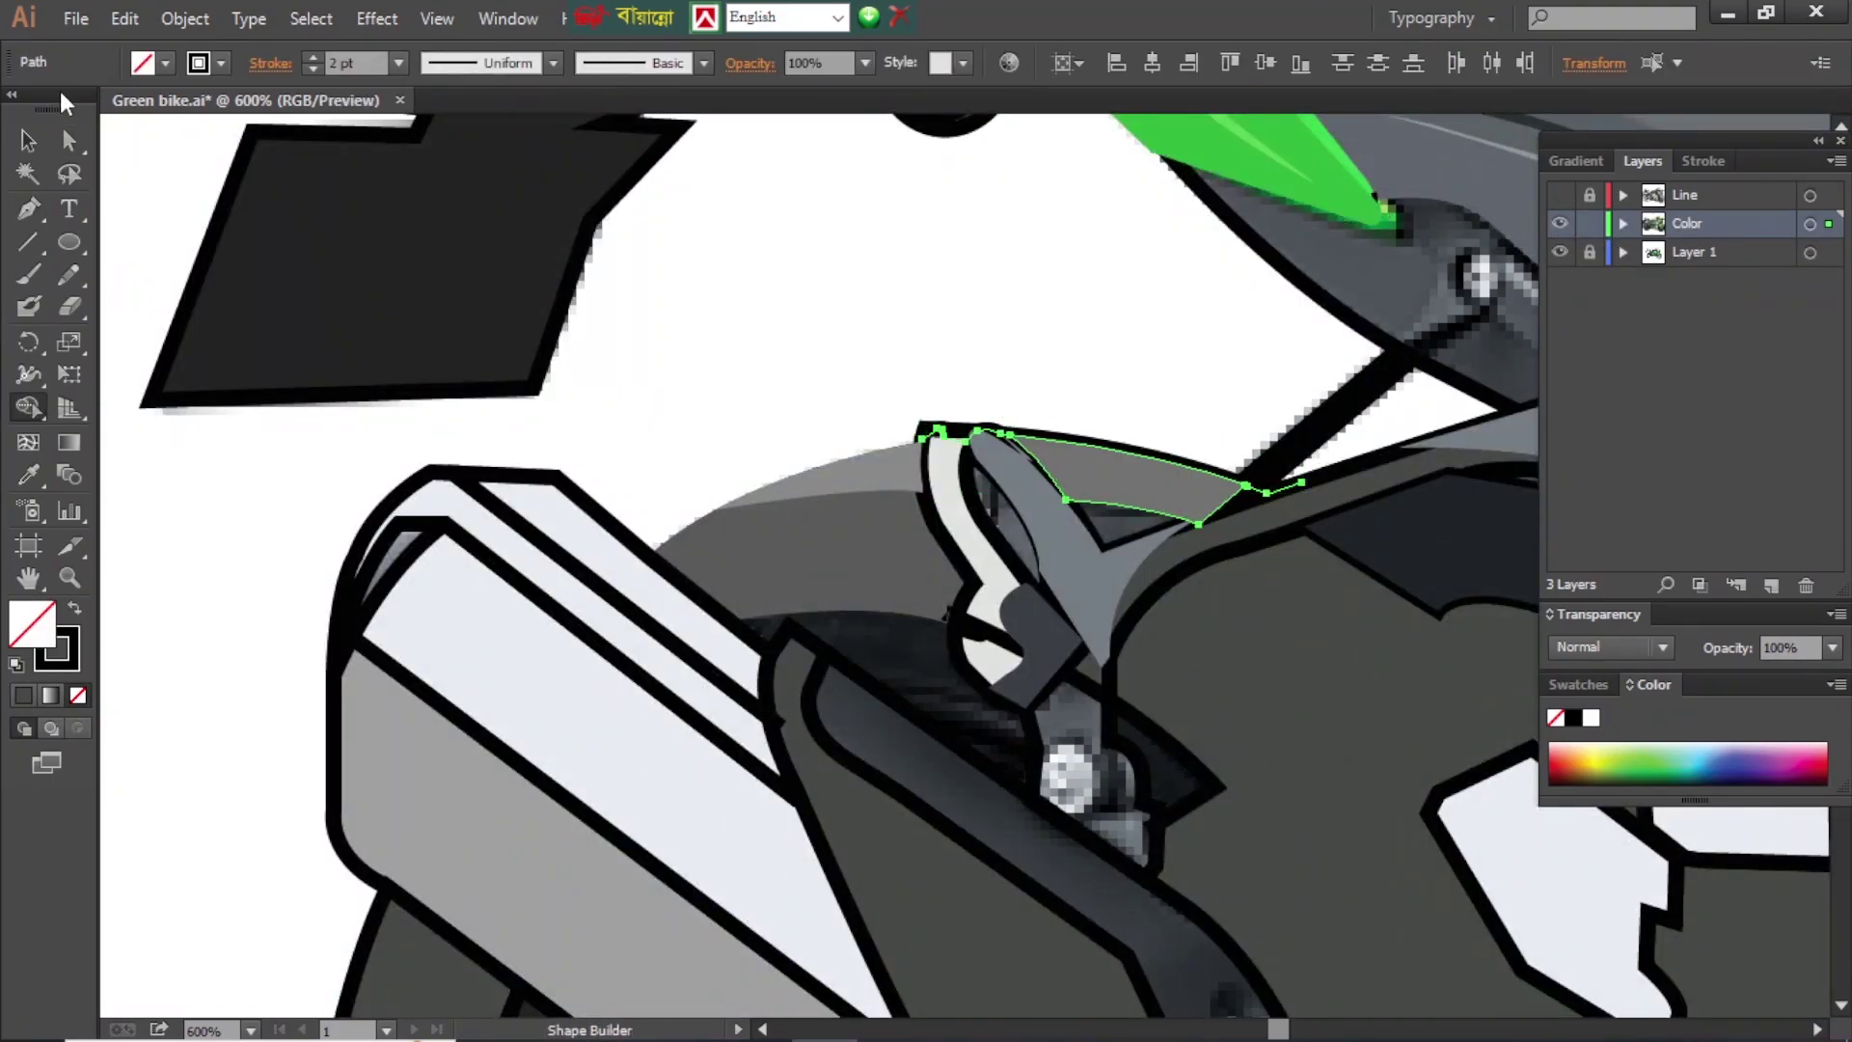
pyautogui.press('a')
pyautogui.click(1196, 469)
pyautogui.hotkey('ctrl', 'shift', 'a')
pyautogui.click(1236, 481)
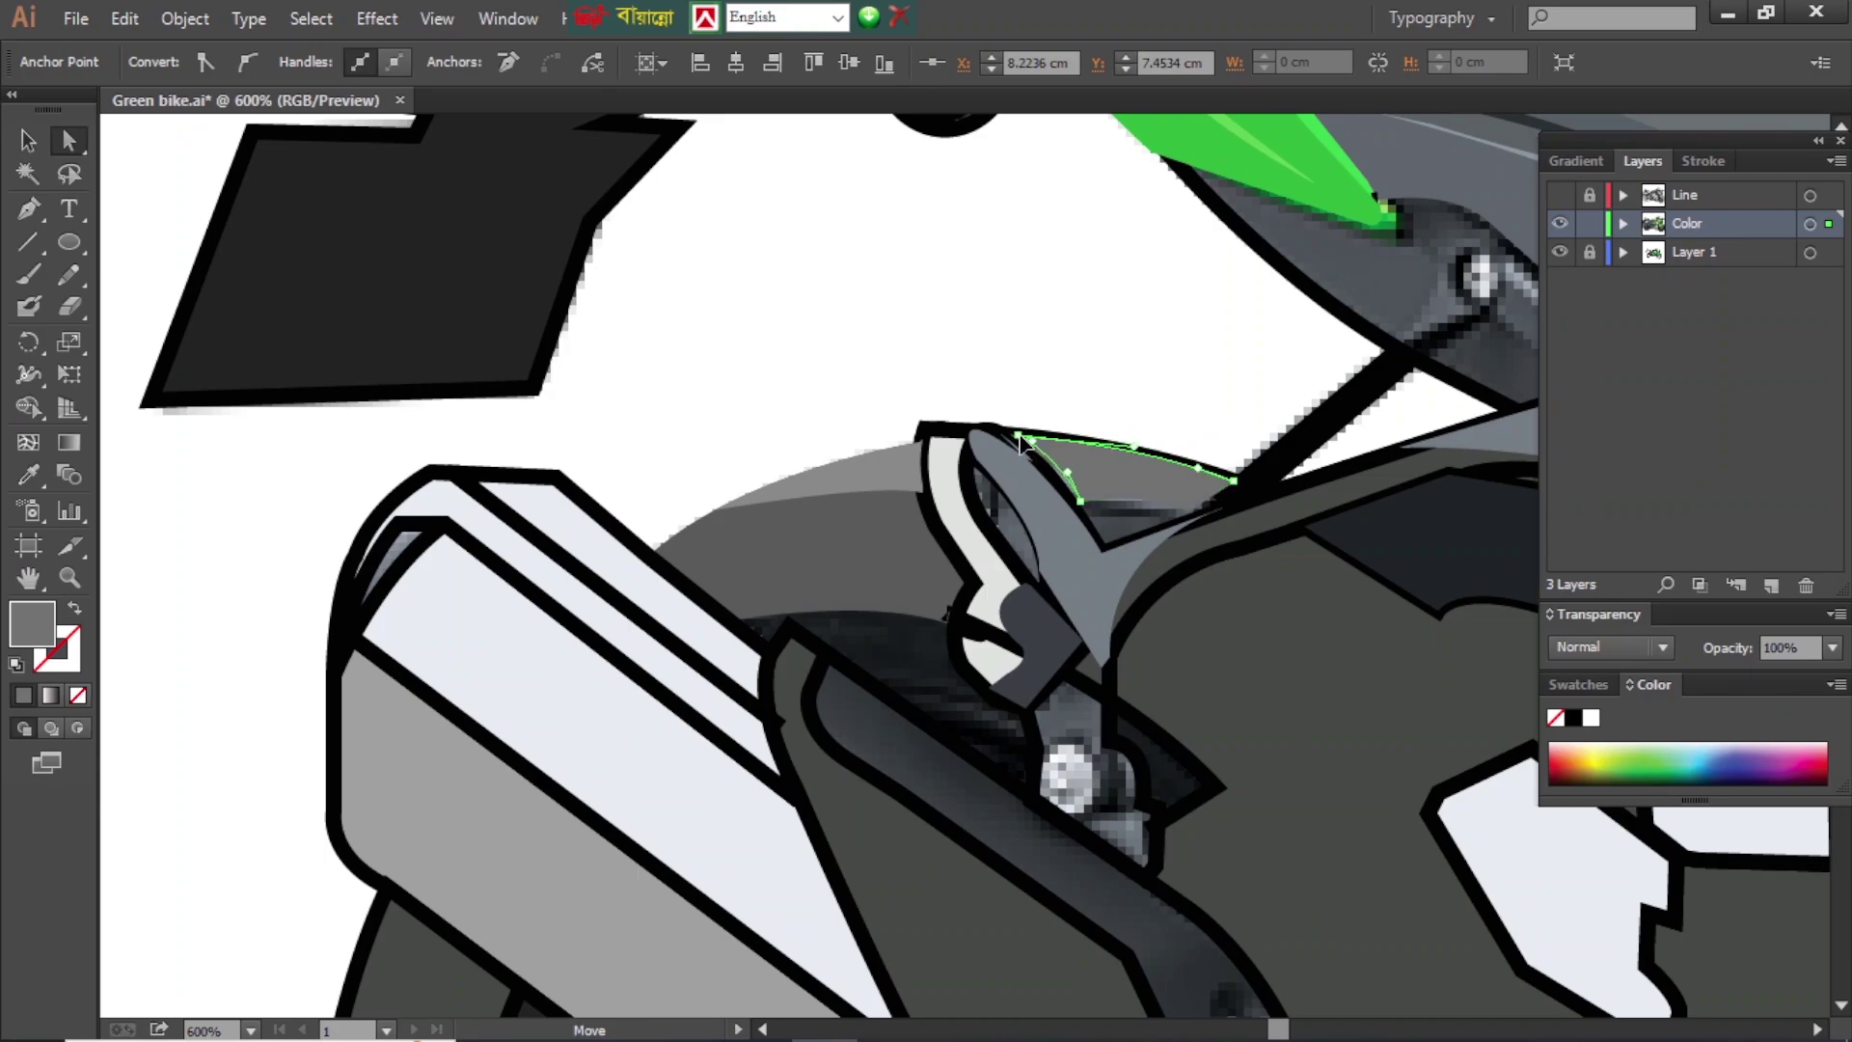
pyautogui.hotkey('ctrl', 'shift', 'a')
# - Draw a small shading triangle on the bracket and sample a grey fill with the Eyedropper
pyautogui.press('p')
pyautogui.click(1081, 500)
pyautogui.click(1197, 505)
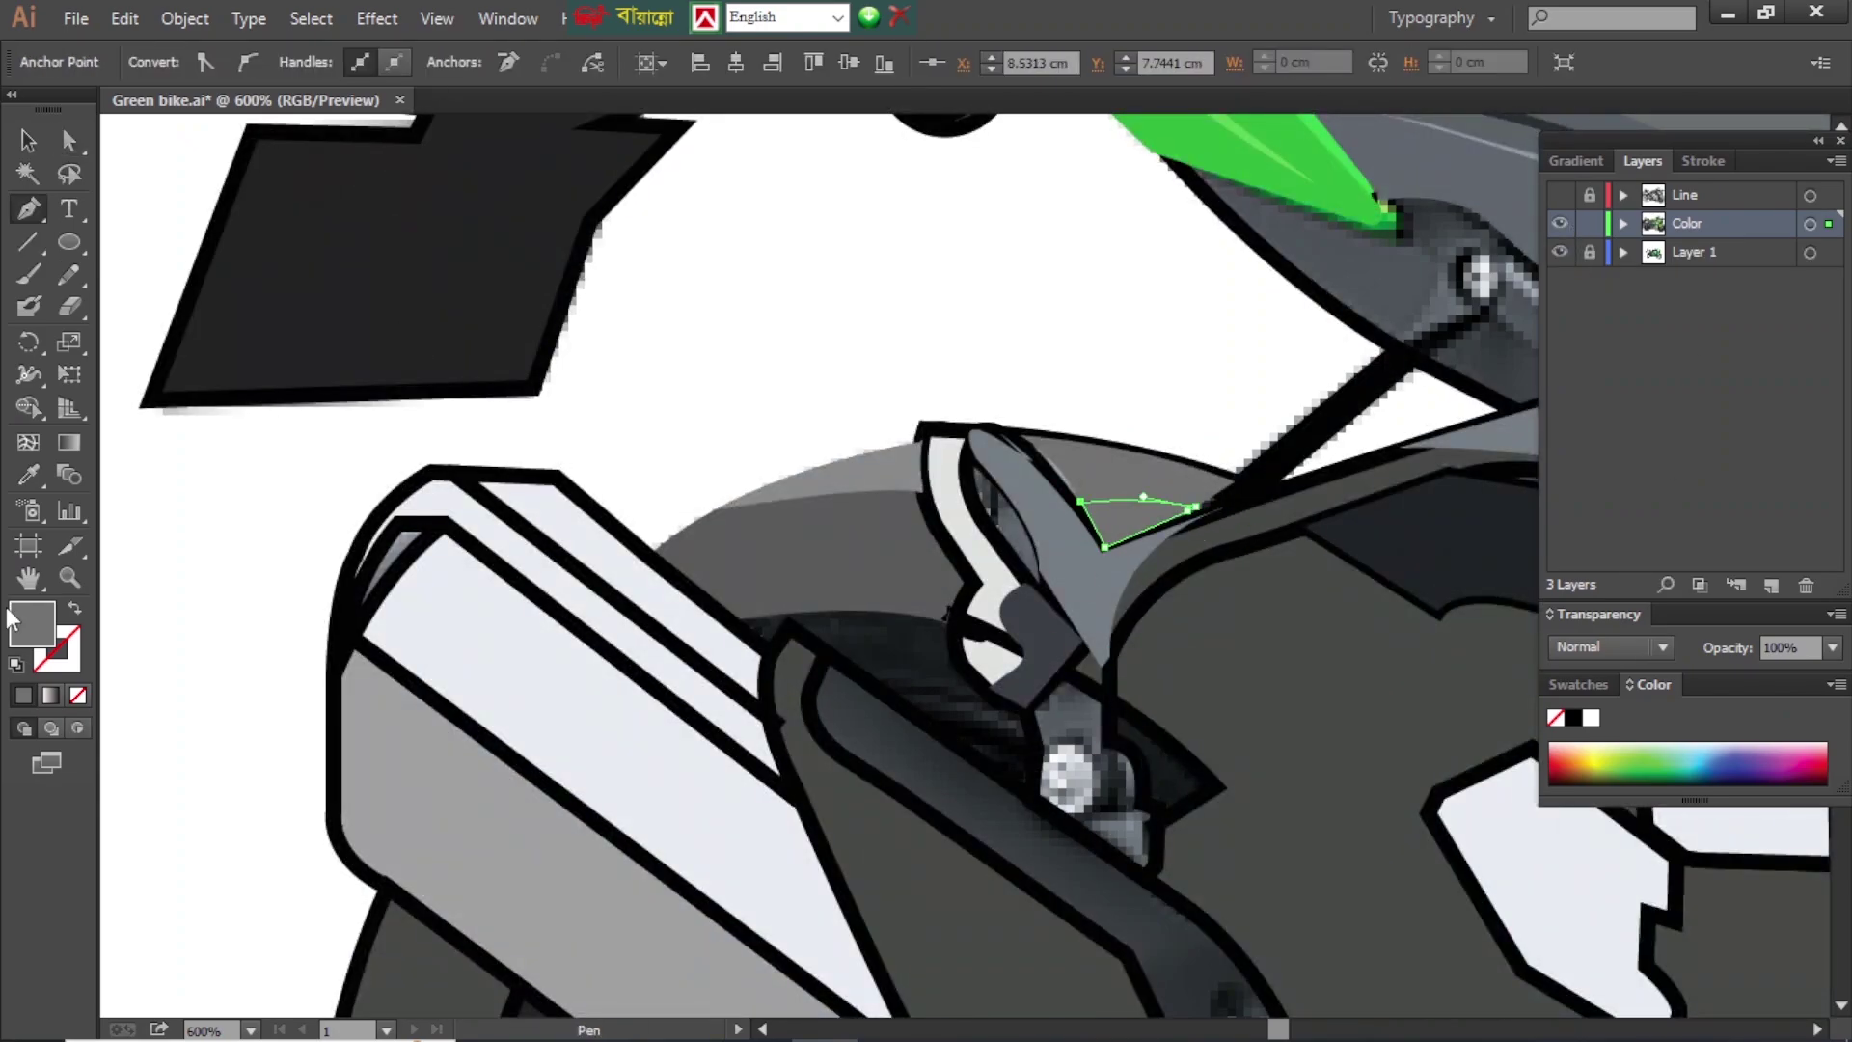
pyautogui.hotkey('ctrl', 'shift', 'a')
pyautogui.click(1560, 223)
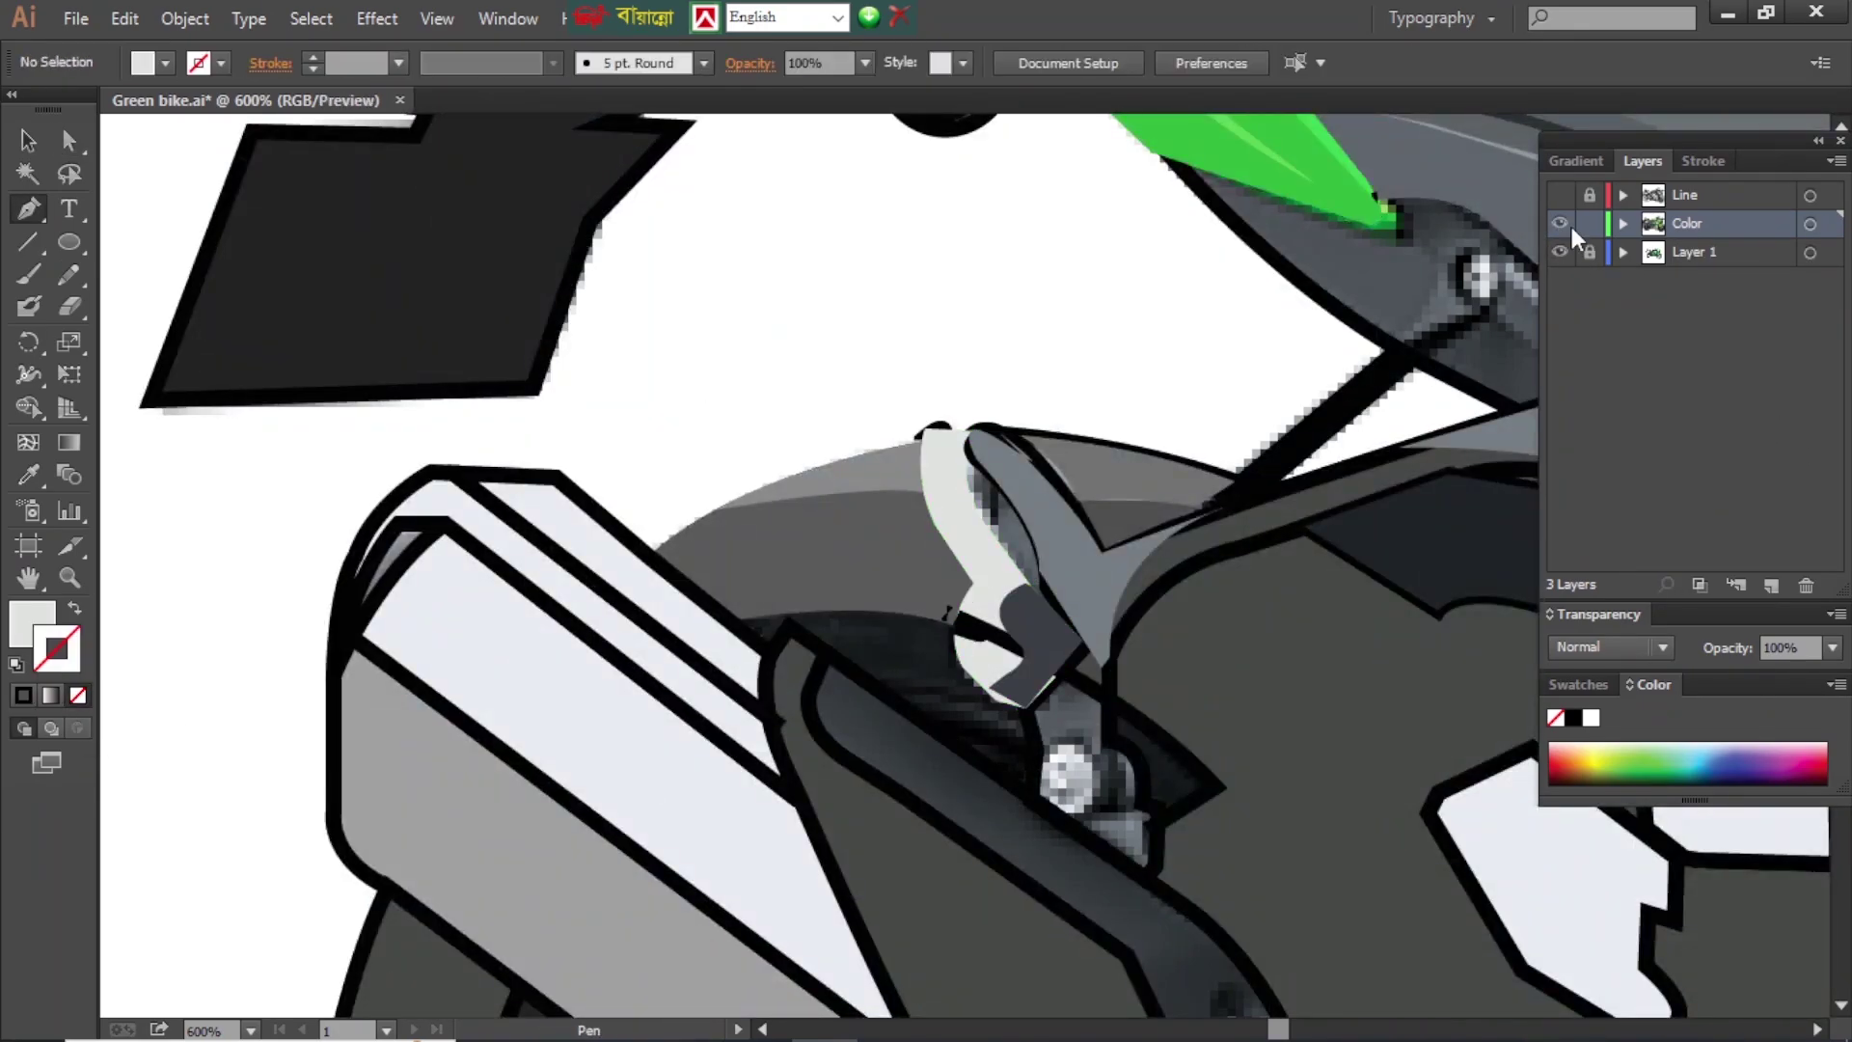
pyautogui.keyDown('ctrl'); pyautogui.click(1560, 223); pyautogui.keyUp('ctrl')
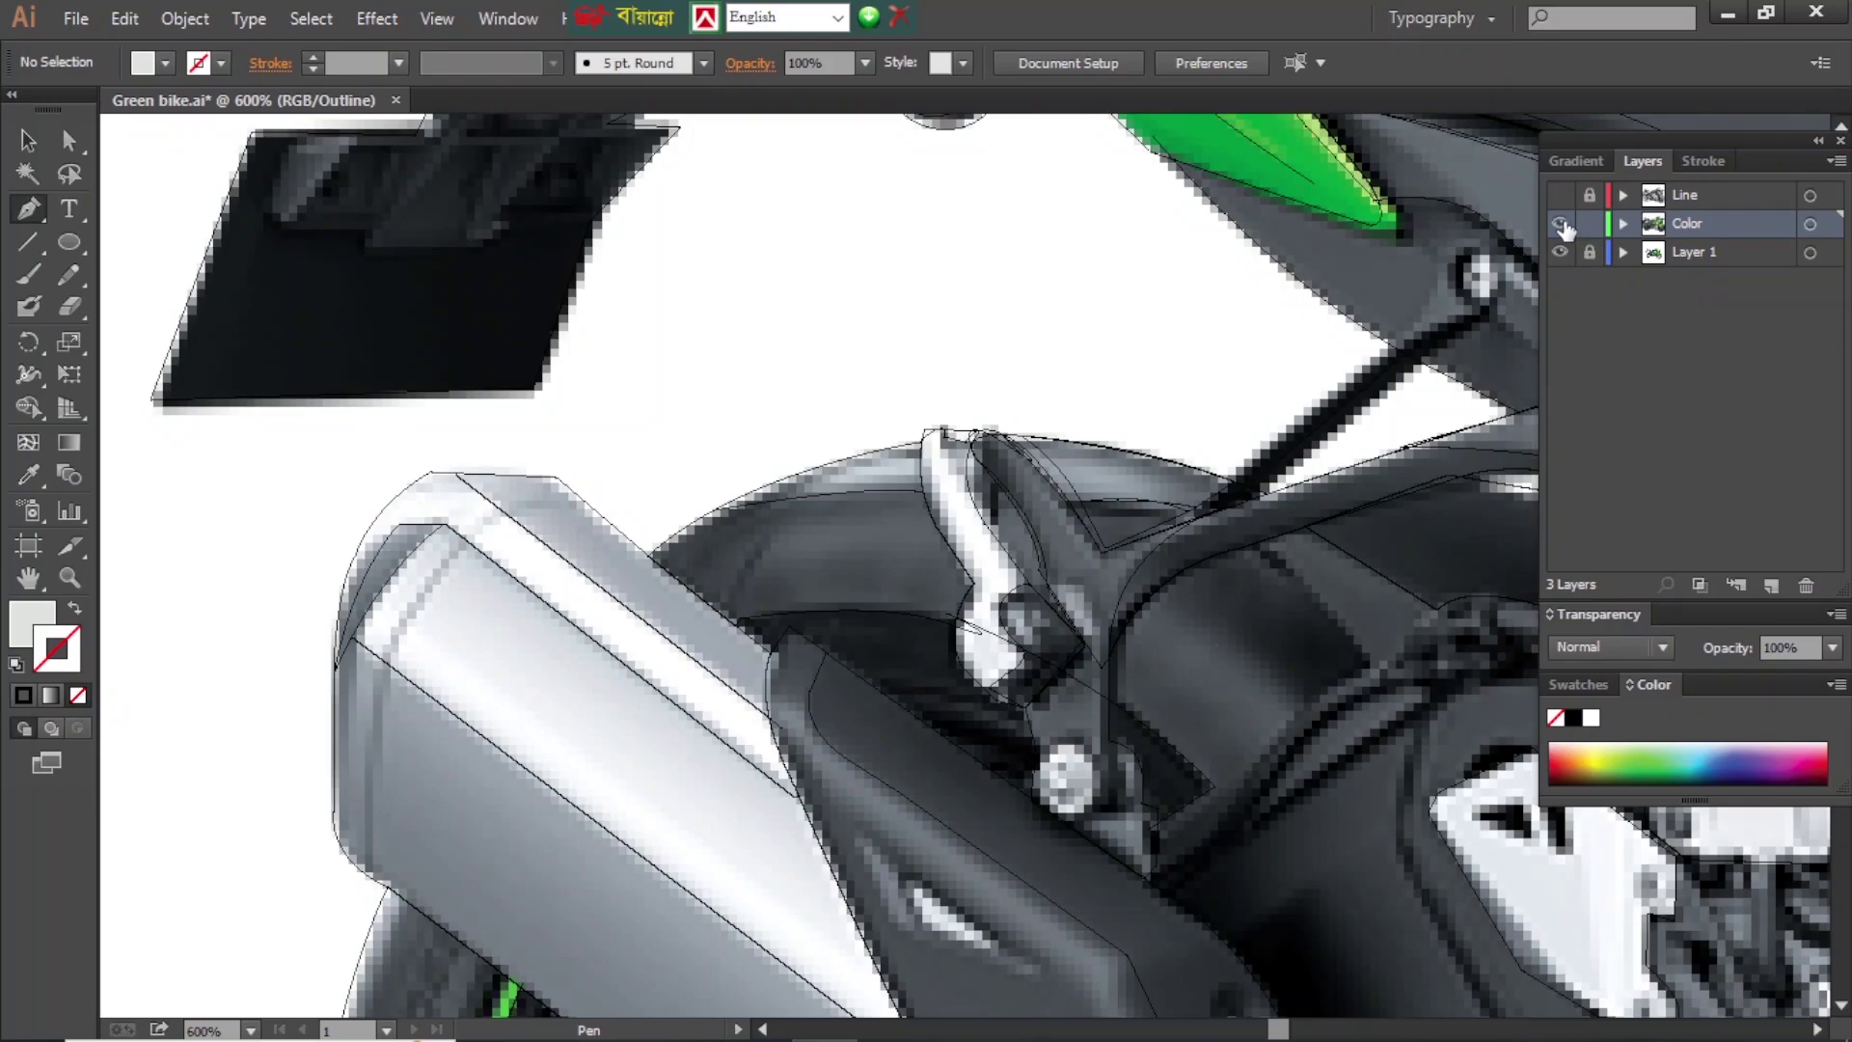
pyautogui.keyDown('ctrl'); pyautogui.click(1560, 222); pyautogui.keyUp('ctrl')
pyautogui.hotkey('ctrl', 'a')
pyautogui.press('i')
pyautogui.click(1027, 522)
pyautogui.hotkey('ctrl', 'z')
pyautogui.hotkey('ctrl', 'shift', 'a')
pyautogui.press('a')
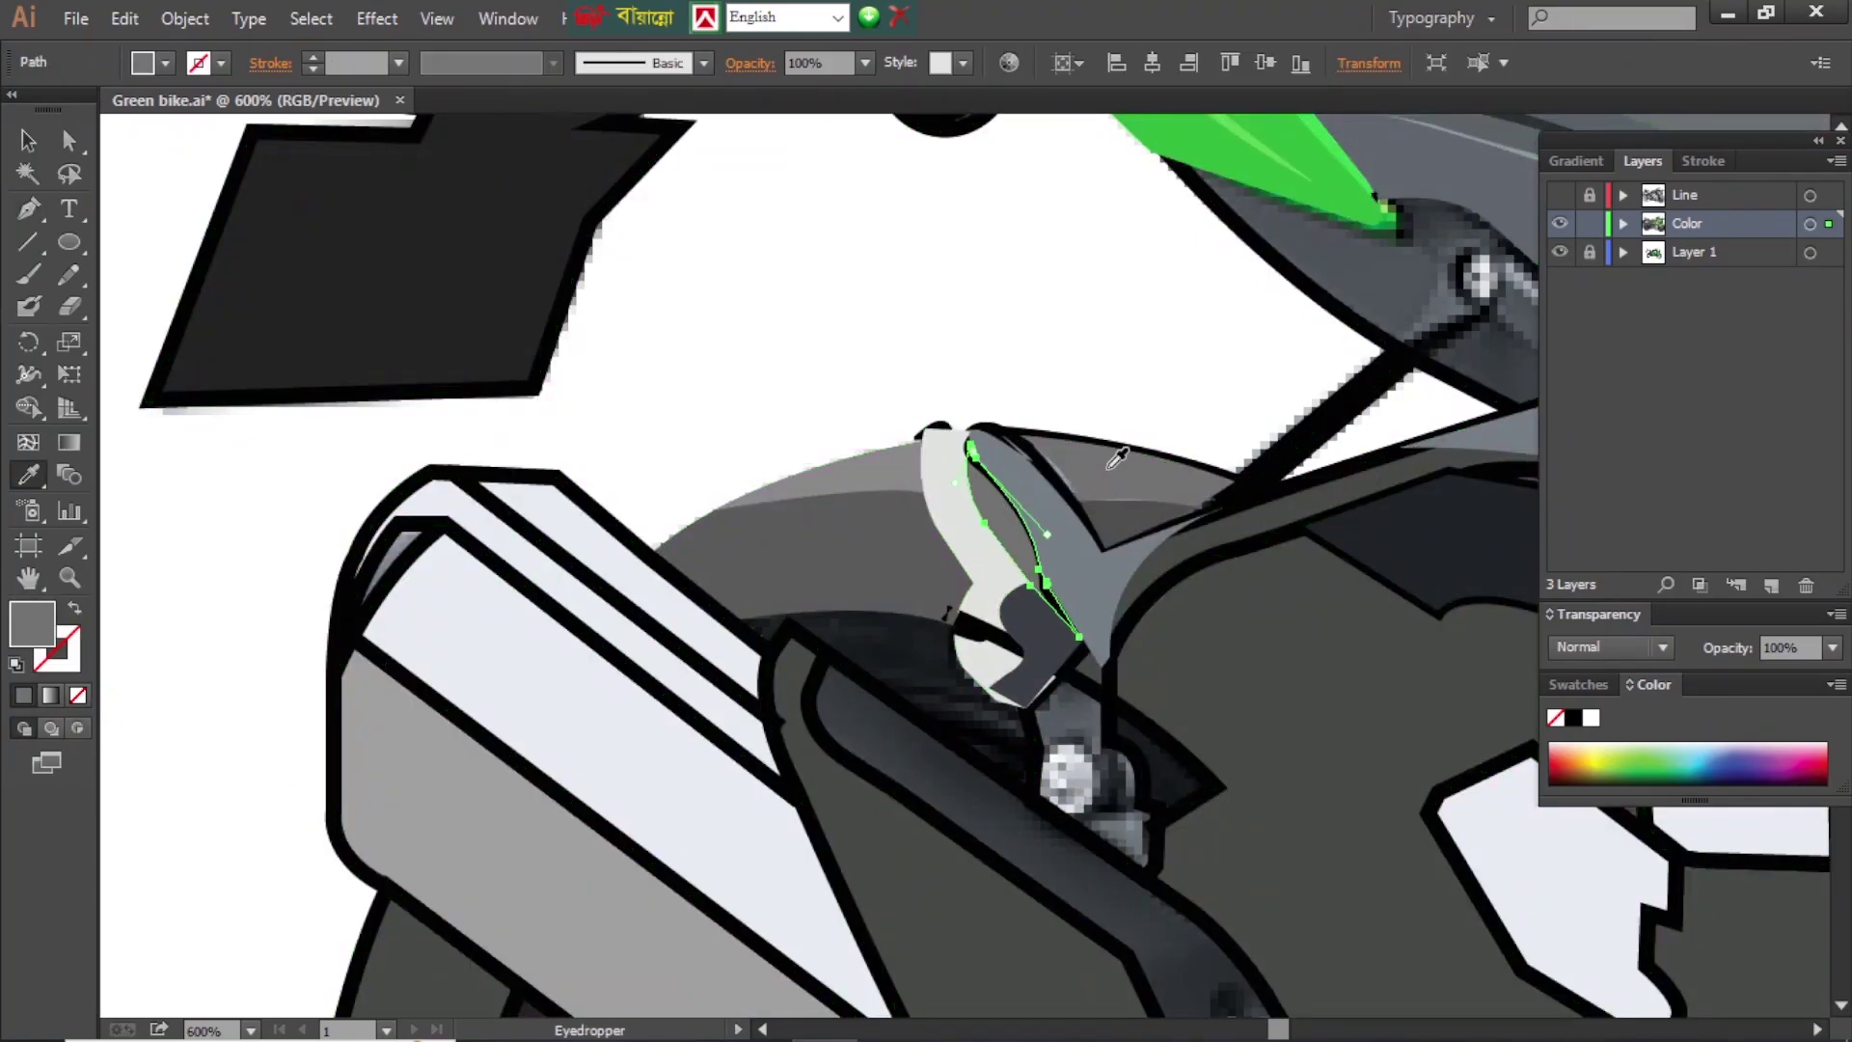
# - Trace the bracket's shaded edge and give it a sampled grey fill
pyautogui.keyDown('ctrl'); pyautogui.click(1560, 223); pyautogui.keyUp('ctrl')
pyautogui.press('p')
pyautogui.click(924, 423)
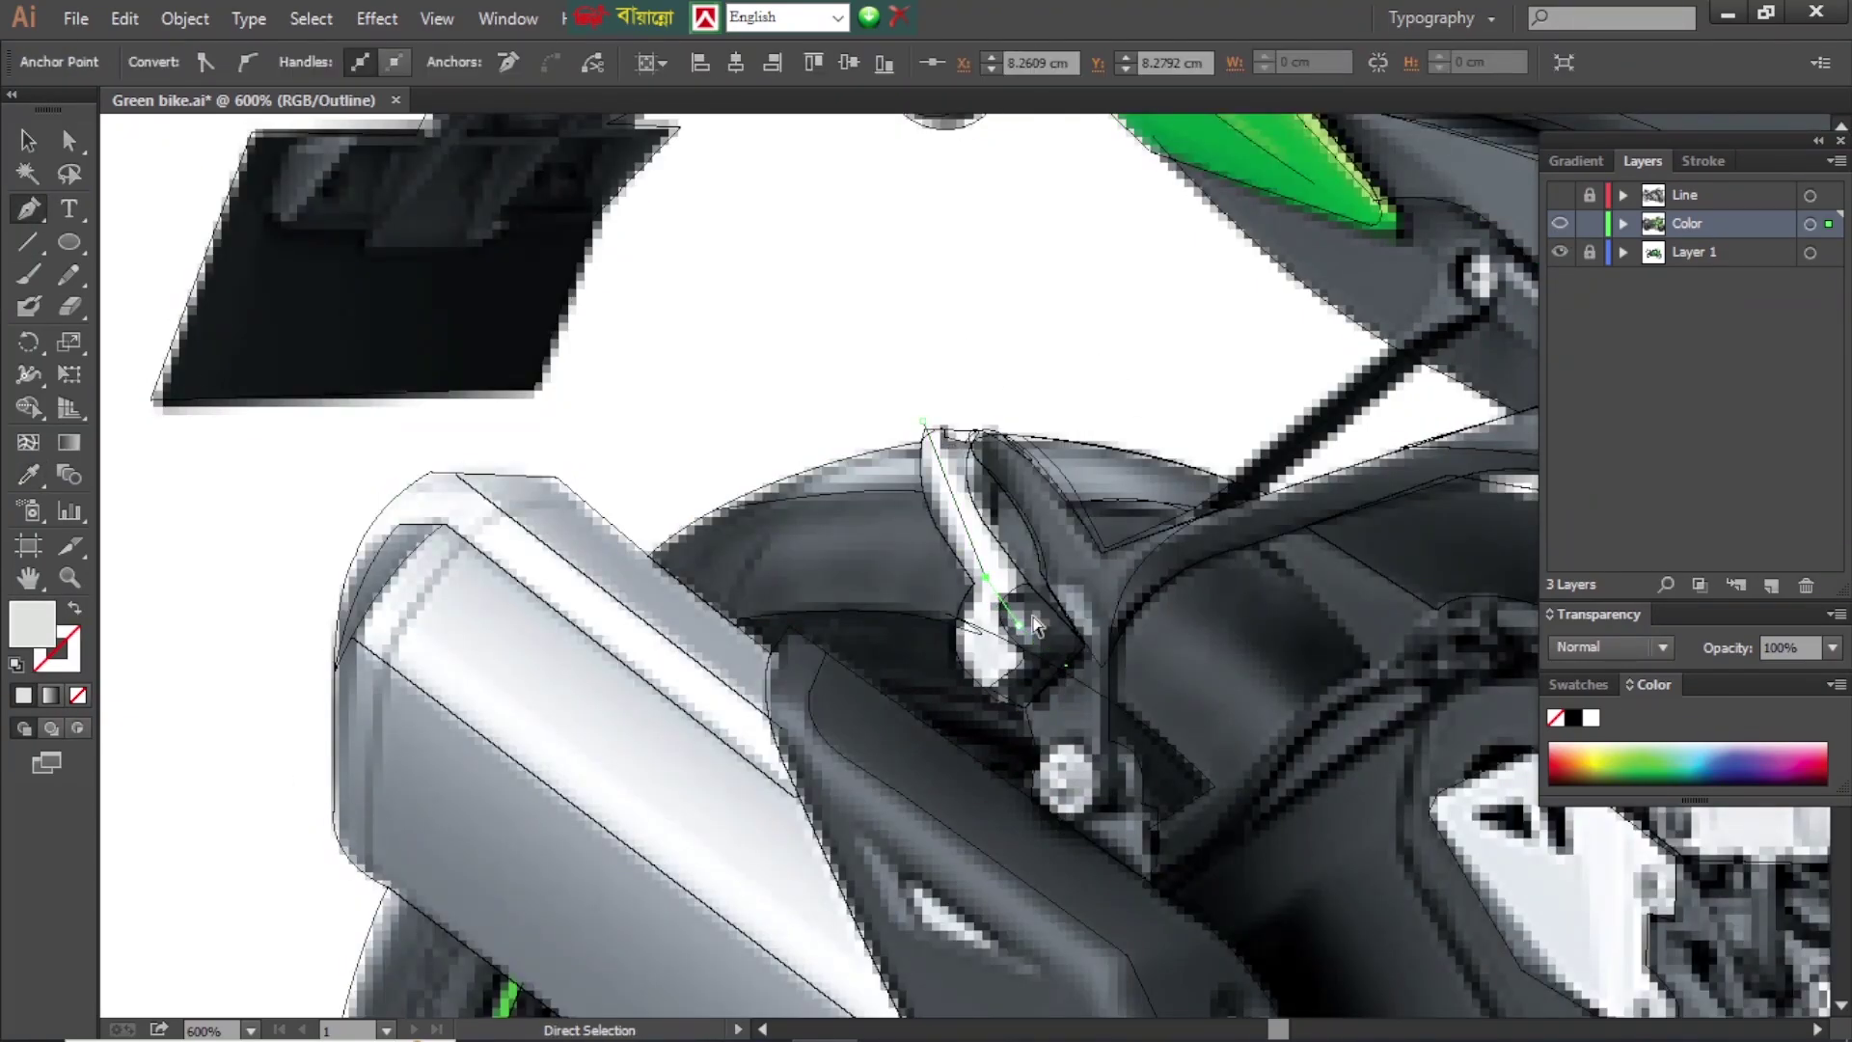
pyautogui.click(928, 493)
pyautogui.click(985, 575)
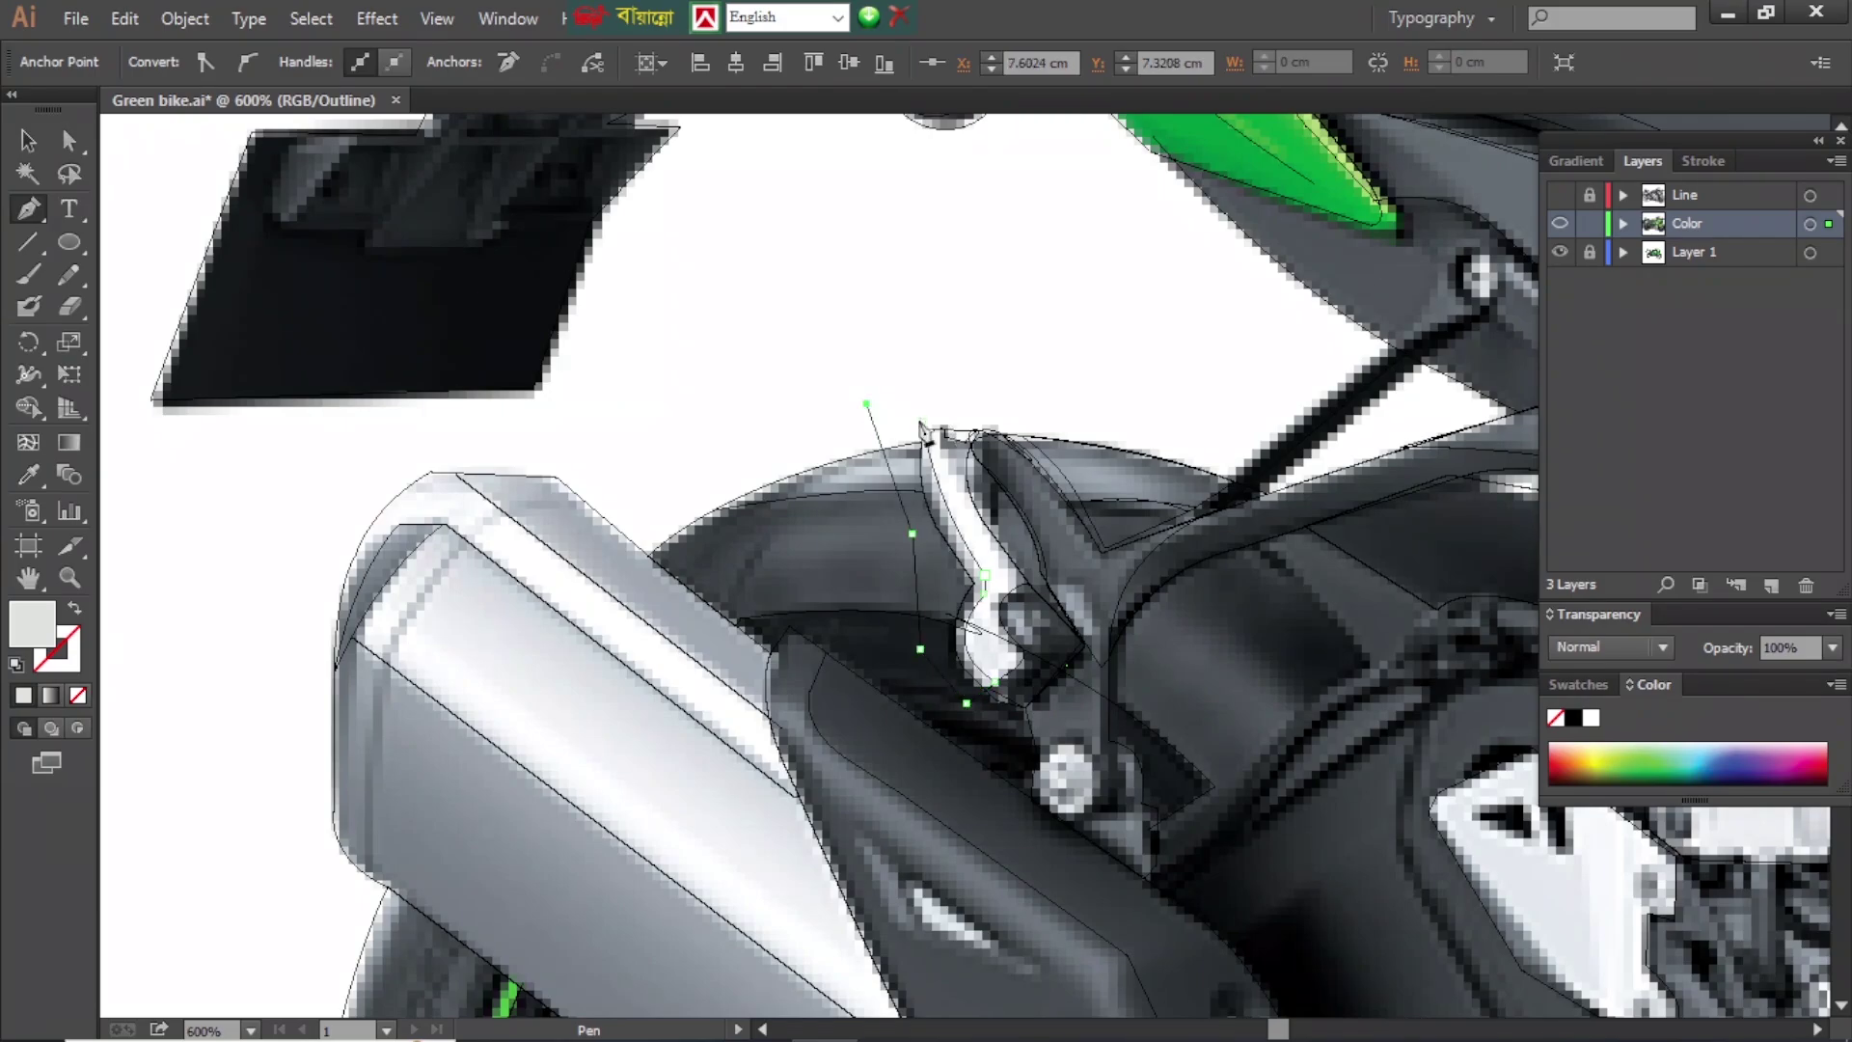
pyautogui.click(968, 552)
pyautogui.hotkey('ctrl', 'y')
pyautogui.press('a')
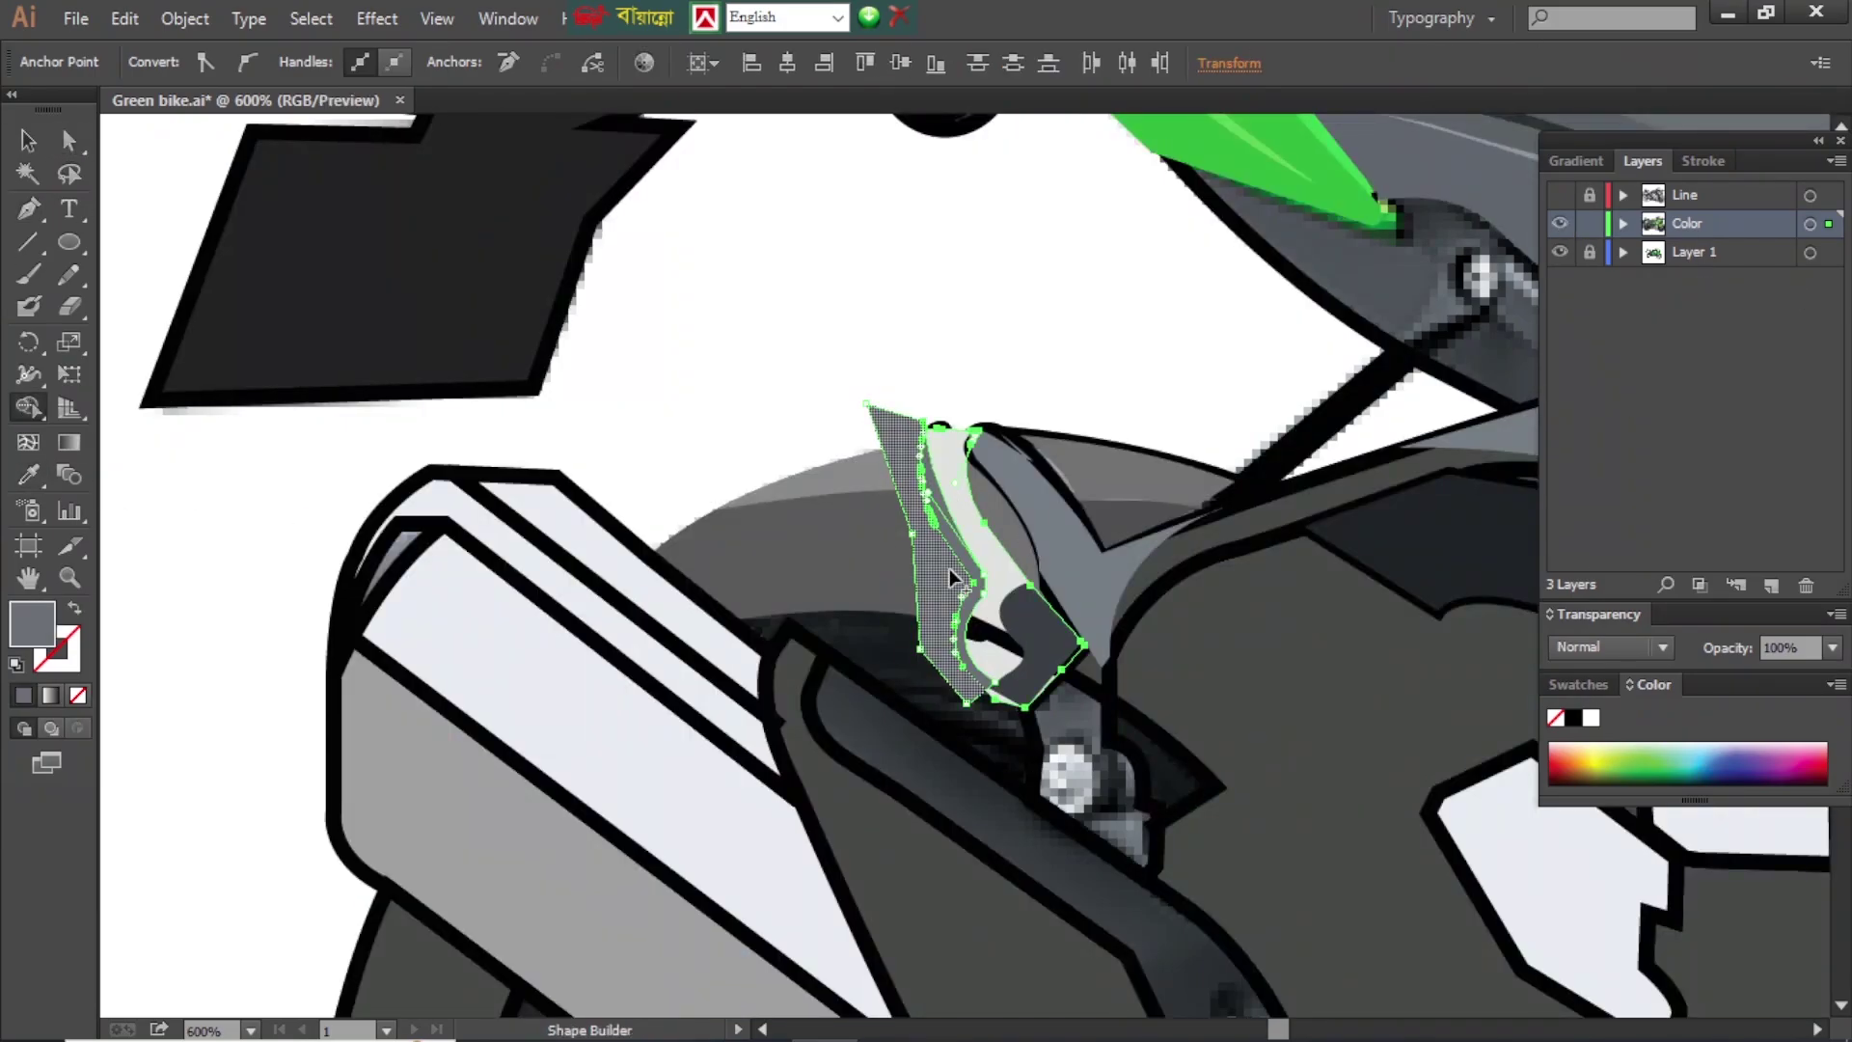
pyautogui.hotkey('ctrl', 'shift', 'a')
# - Draw a curved shadow beside the bracket with a dark sampled fill
pyautogui.hotkey('ctrl', 'y')
pyautogui.press('p')
pyautogui.click(1263, 536)
pyautogui.moveTo(1372, 670); pyautogui.dragTo(1418, 749)
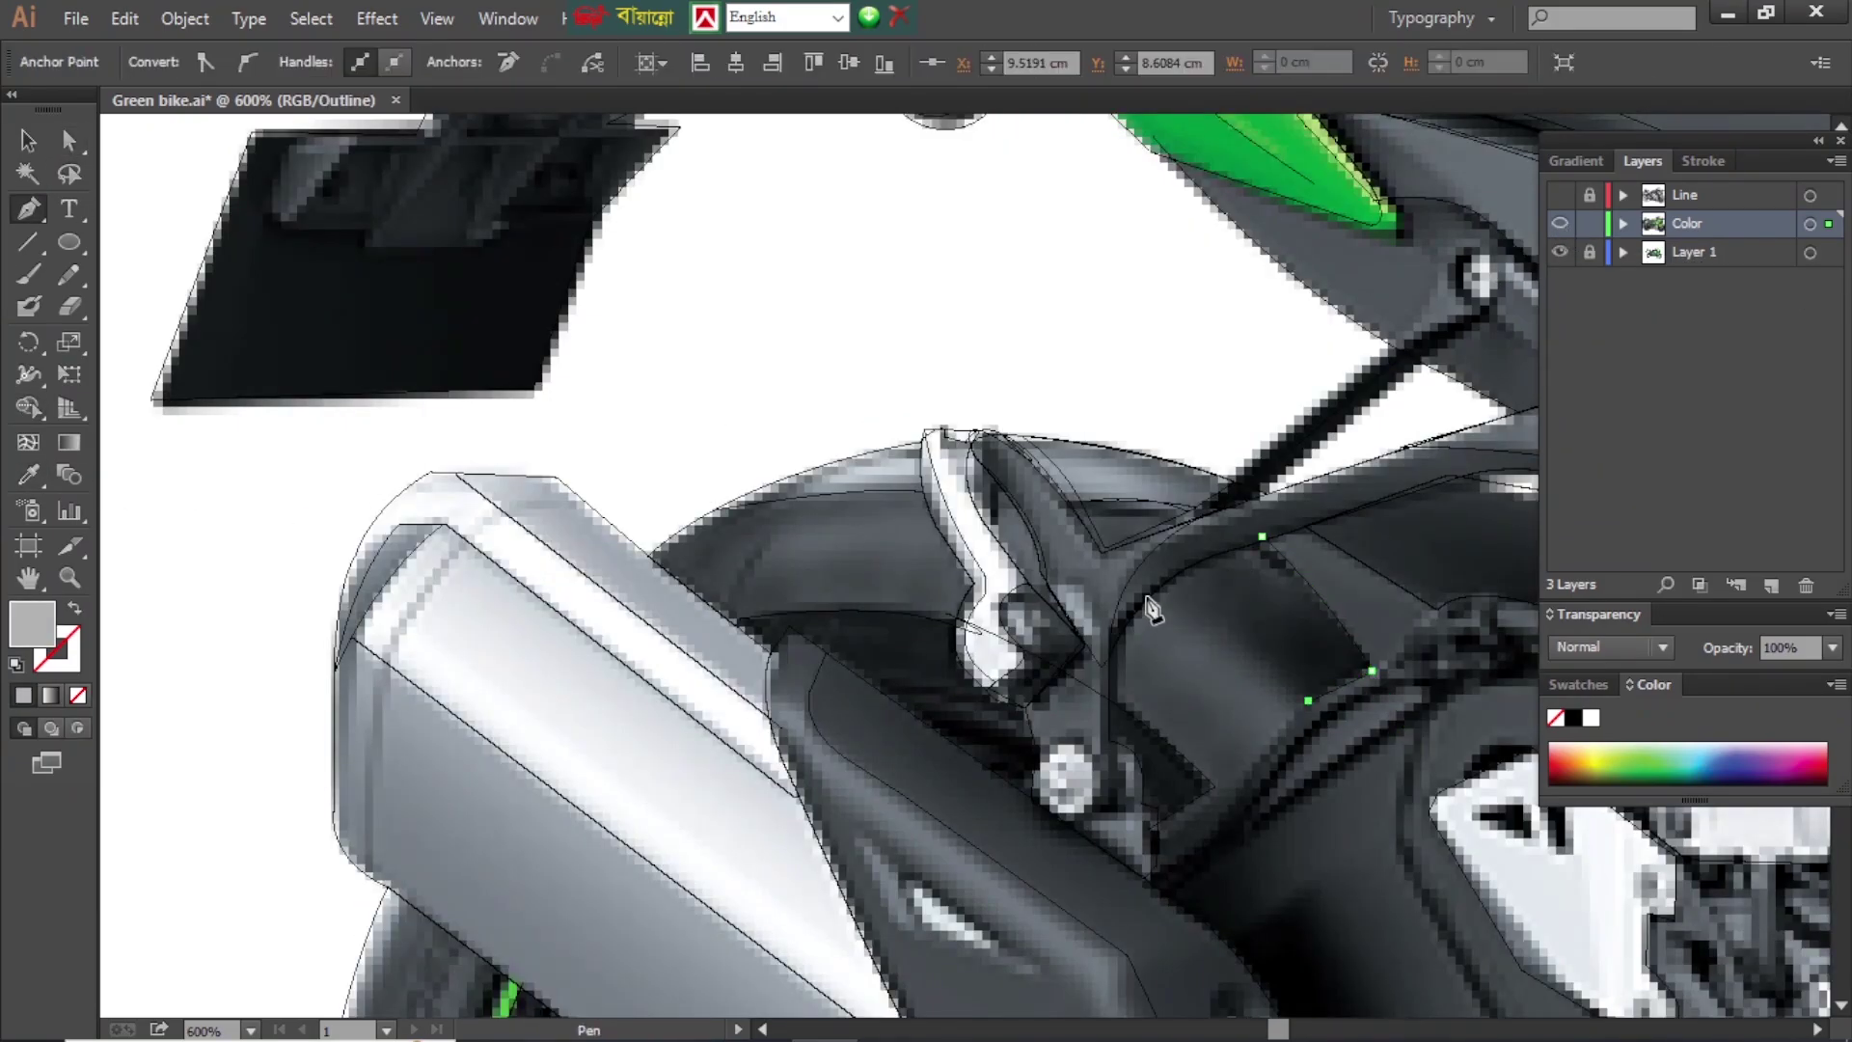
pyautogui.hotkey('ctrl', 'y')
pyautogui.hotkey('ctrl', 'y')
pyautogui.click(1206, 585)
pyautogui.hotkey('ctrl', 'y')
pyautogui.hotkey('ctrl', 'shift', 'a')
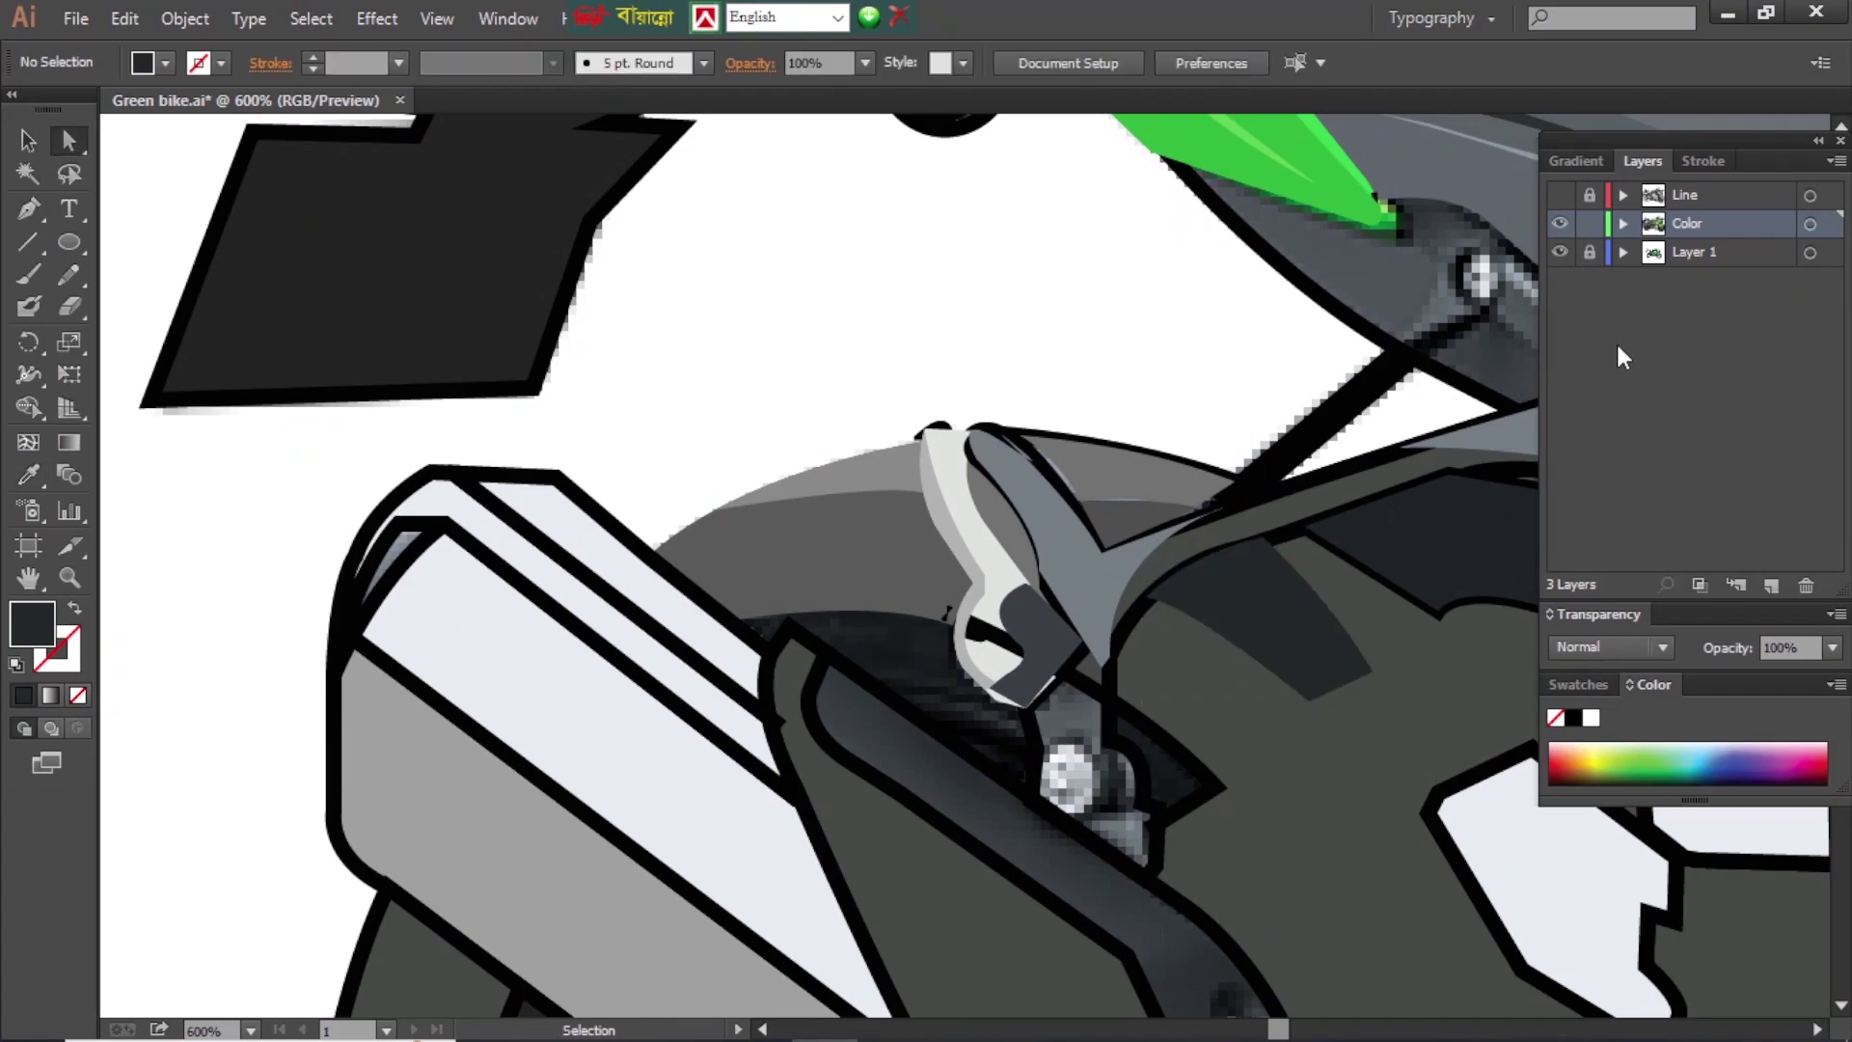
pyautogui.keyDown('ctrl'); pyautogui.click(1560, 222); pyautogui.keyUp('ctrl')
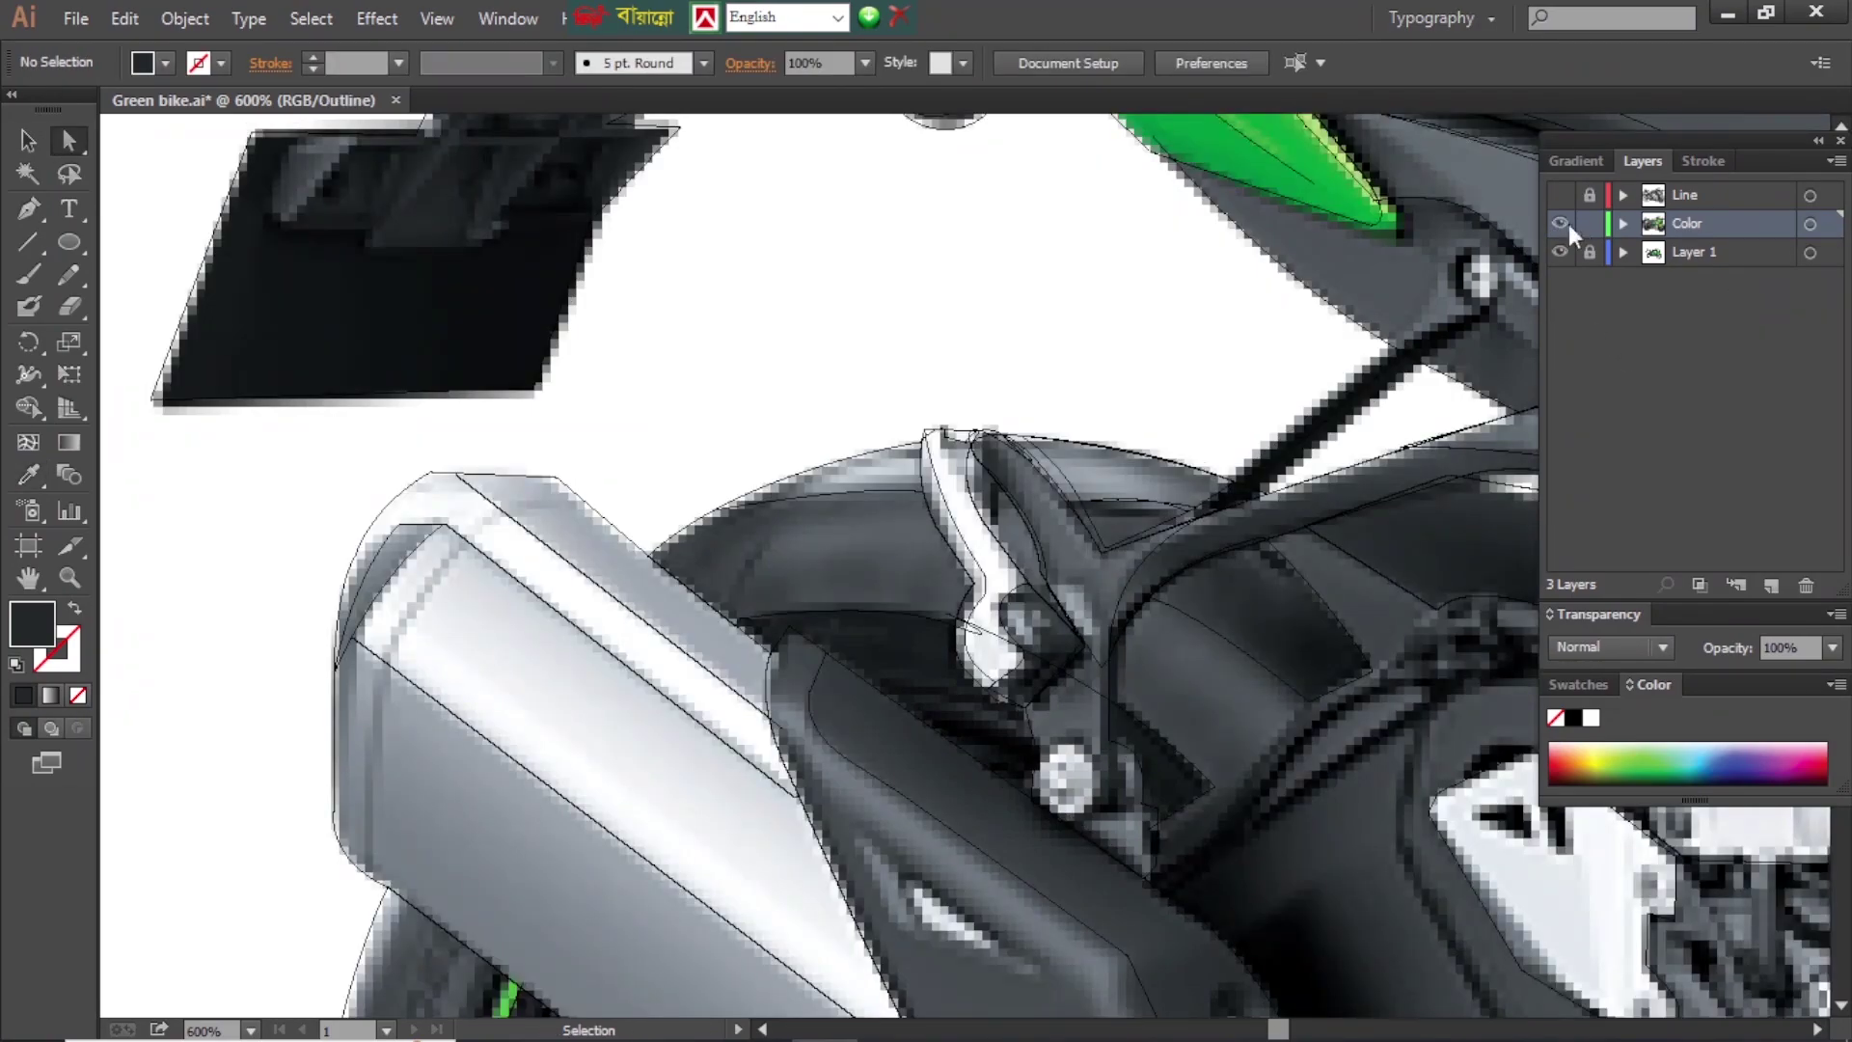
# - Trace a dark curved shadow on the swingarm and select it with the overlapping path
pyautogui.click(1158, 828)
pyautogui.moveTo(1218, 789); pyautogui.dragTo(1243, 770)
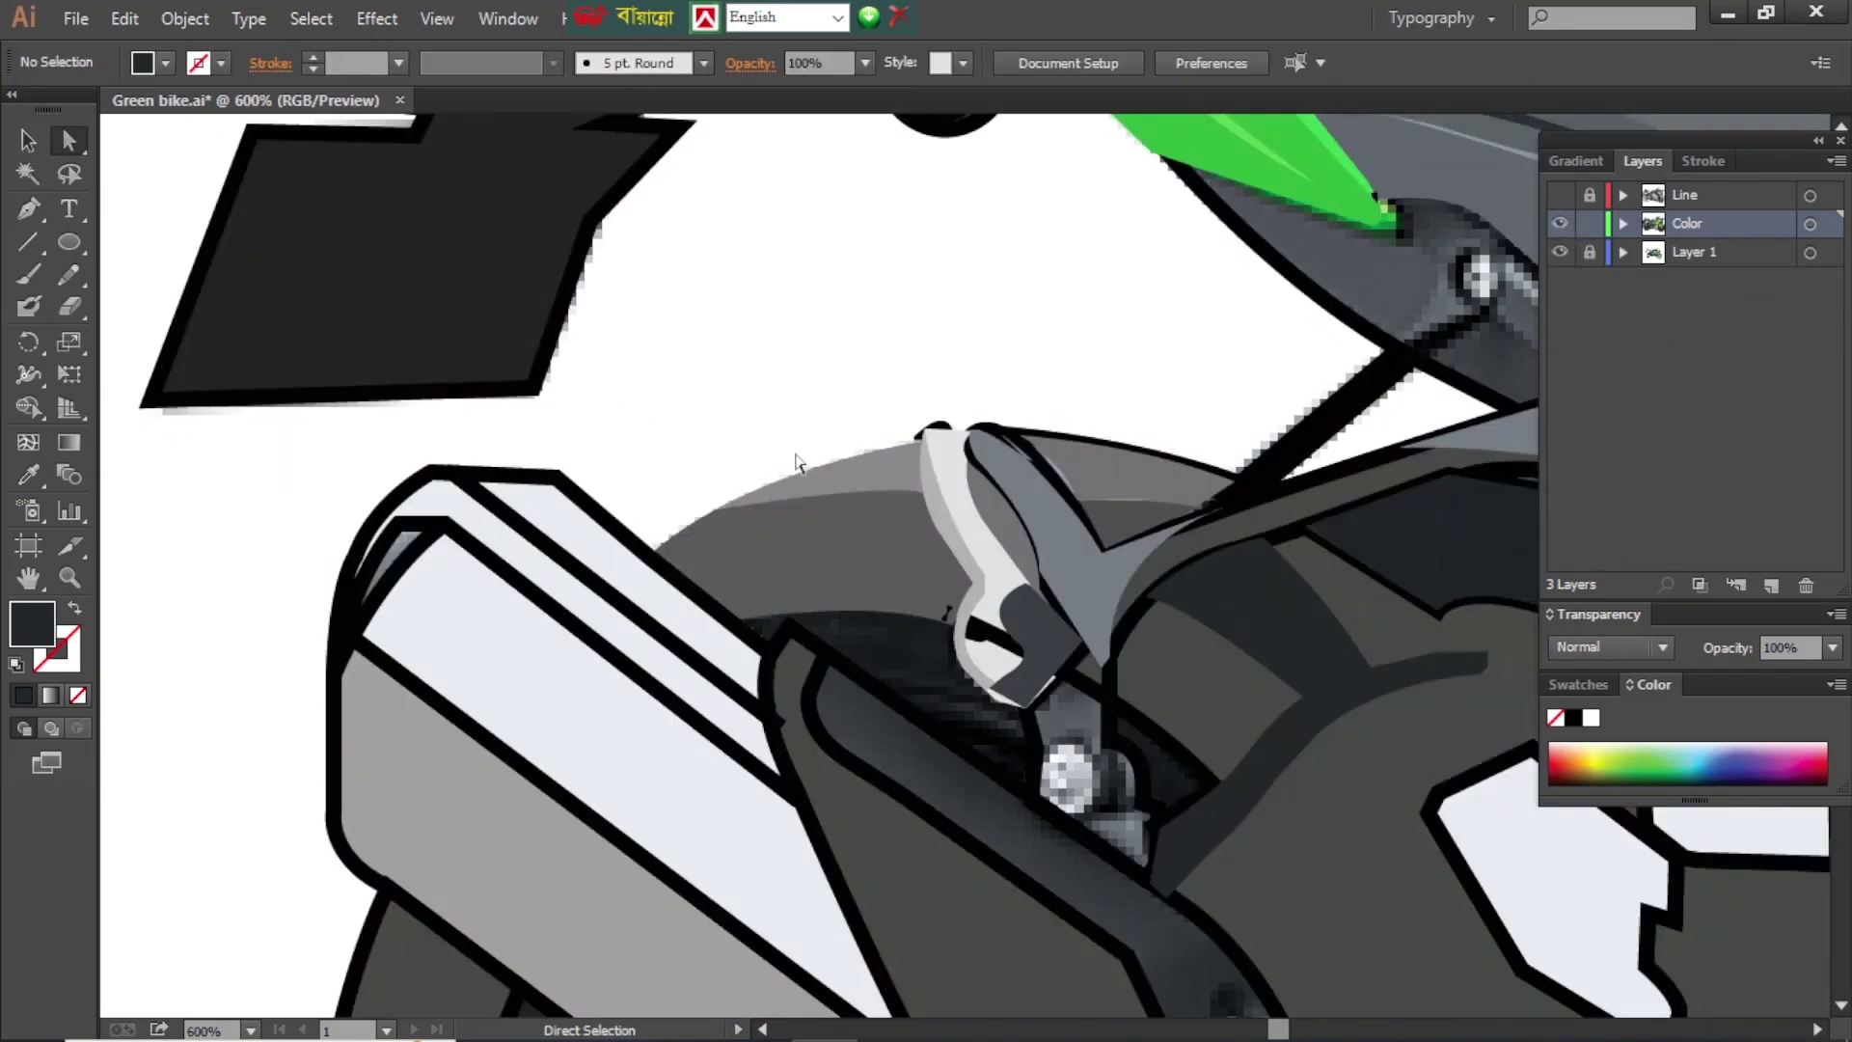
pyautogui.press('v')
pyautogui.click(1294, 736)
pyautogui.press('a')
pyautogui.hotkey('ctrl', 'a')
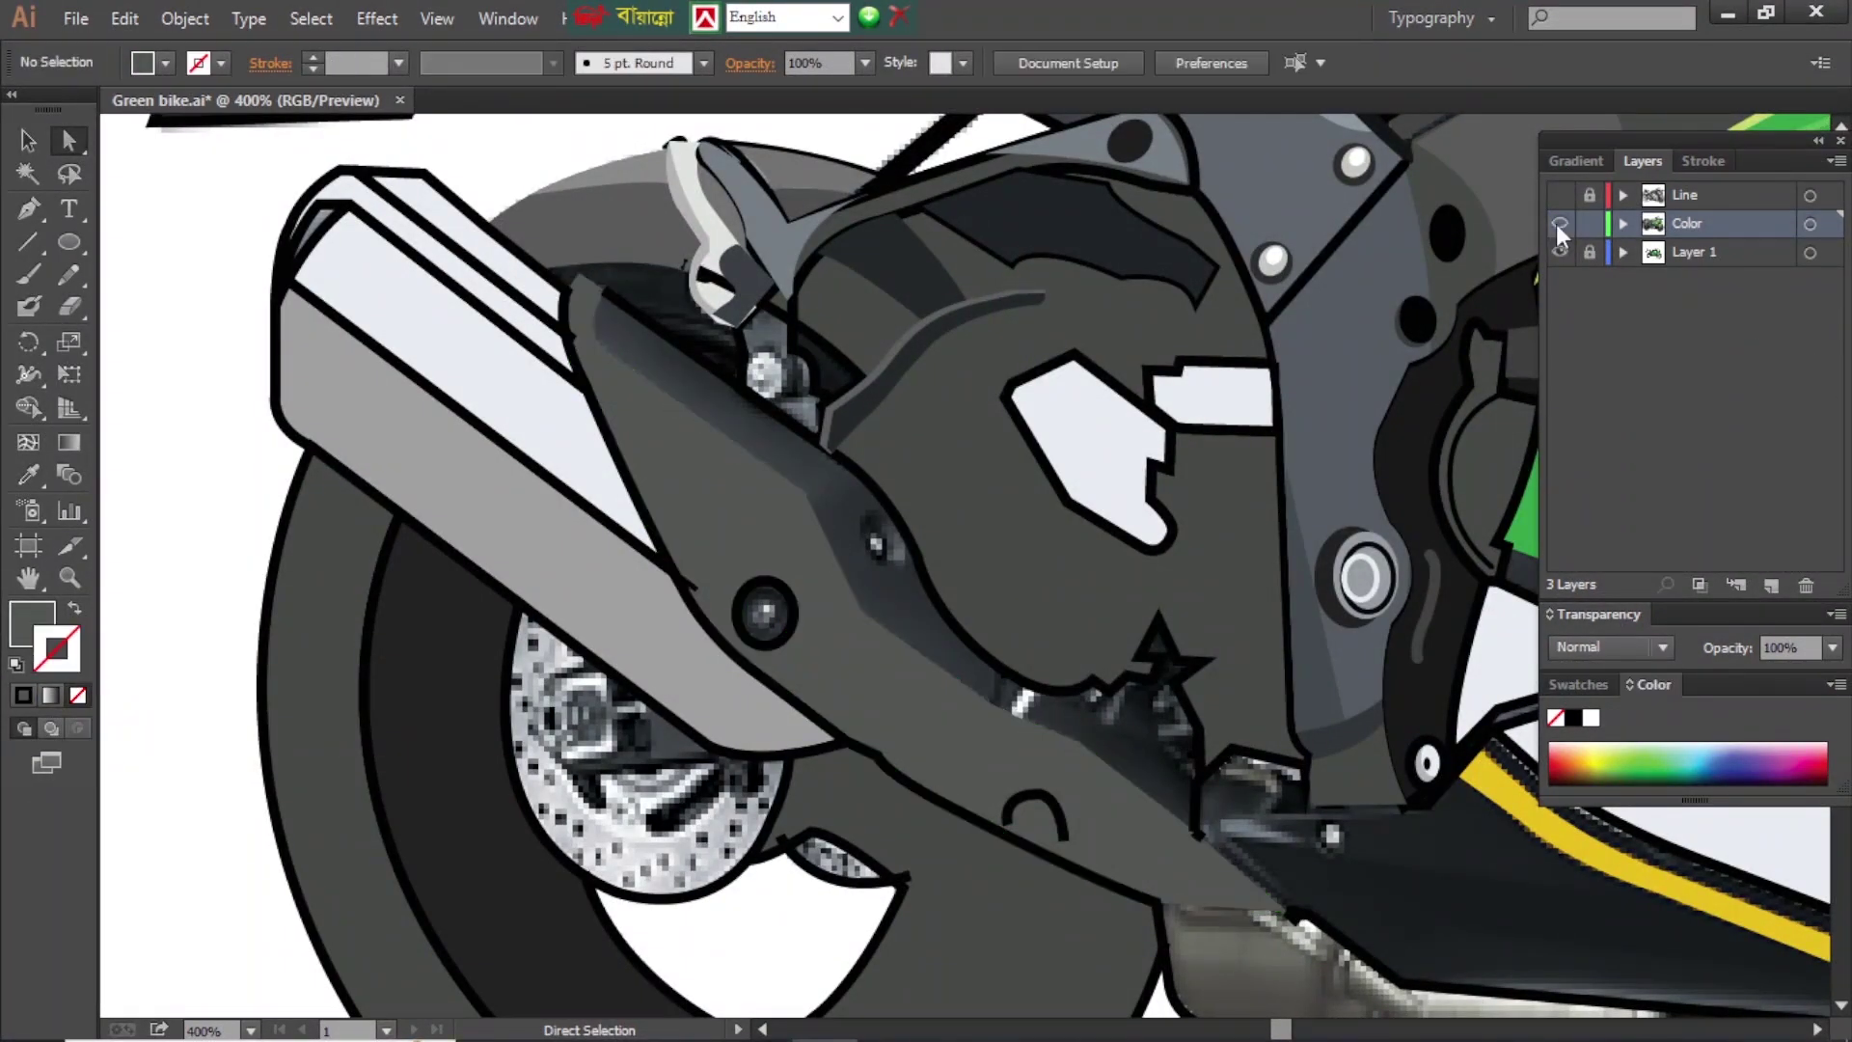
# - Start a pen line on the exhaust cover and merge its highlight piece with Shape Builder
pyautogui.press('p')
pyautogui.keyDown('ctrl'); pyautogui.click(822, 529); pyautogui.keyUp('ctrl')
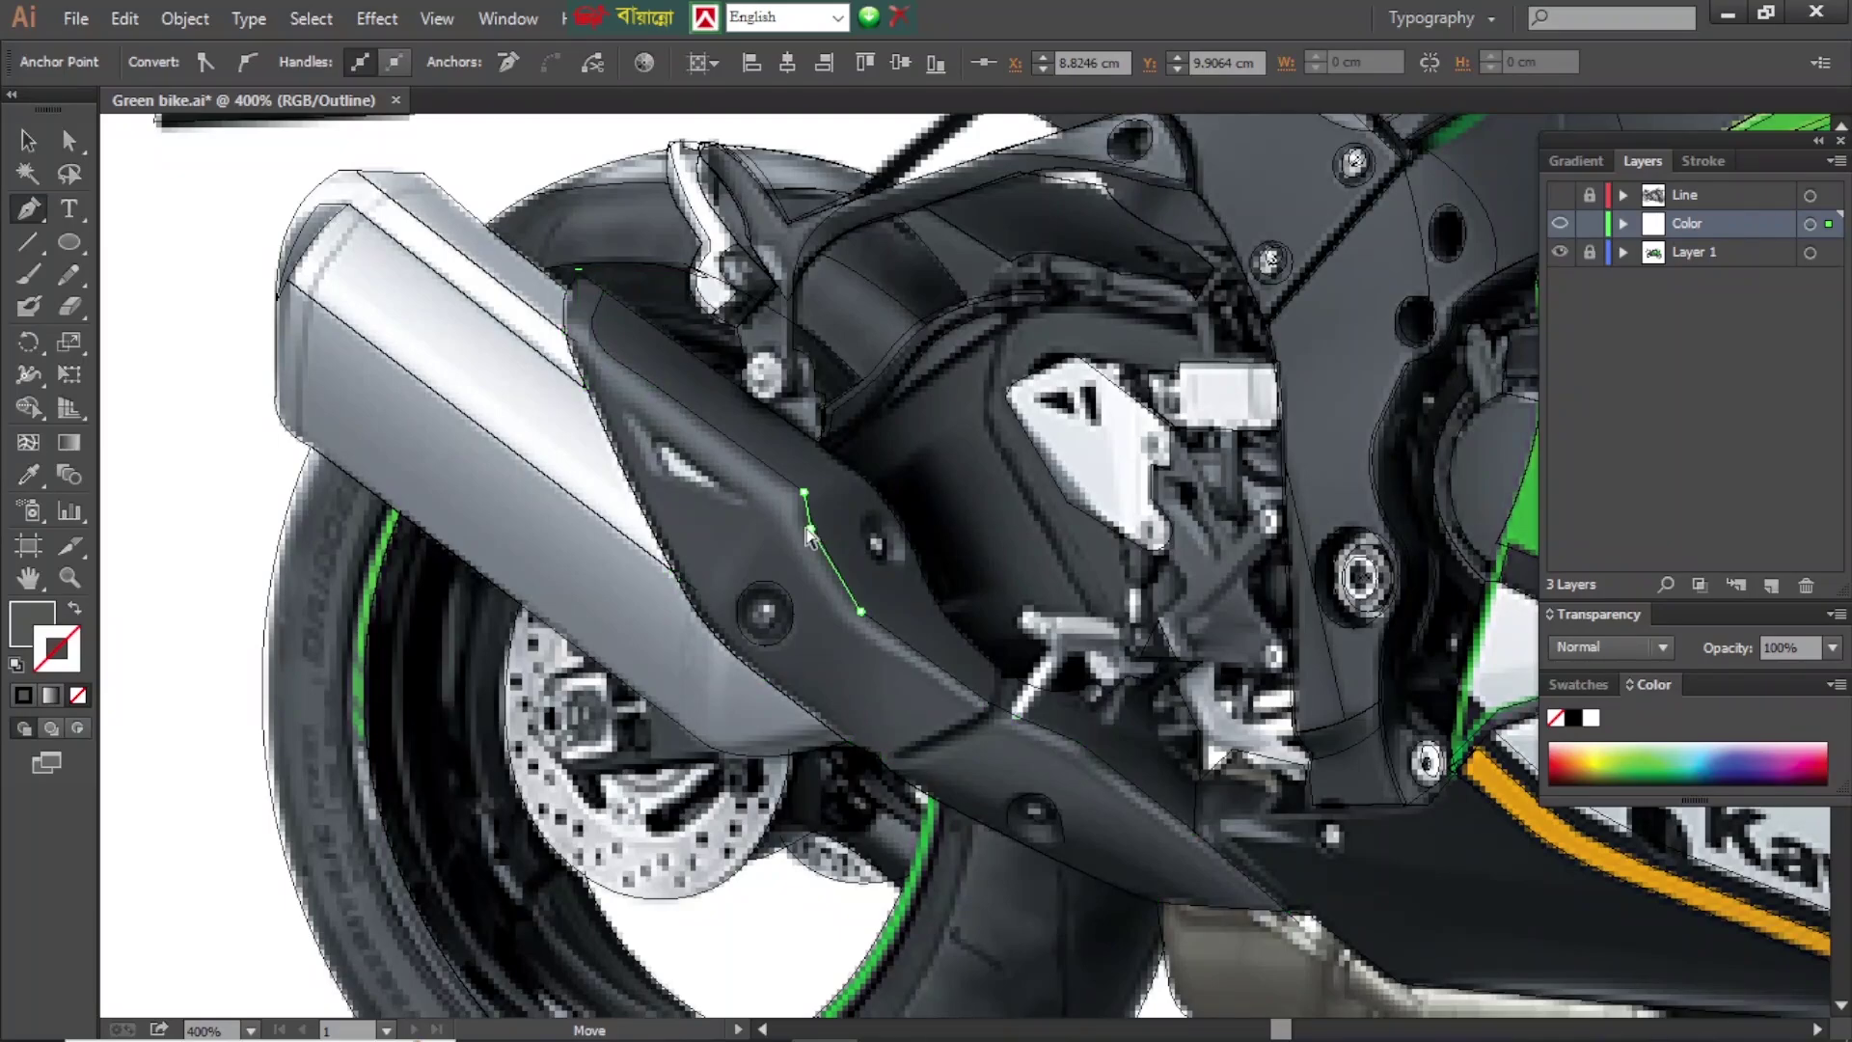
pyautogui.keyDown('ctrl'); pyautogui.click(545, 350); pyautogui.keyUp('ctrl')
pyautogui.keyDown('ctrl'); pyautogui.click(591, 325); pyautogui.keyUp('ctrl')
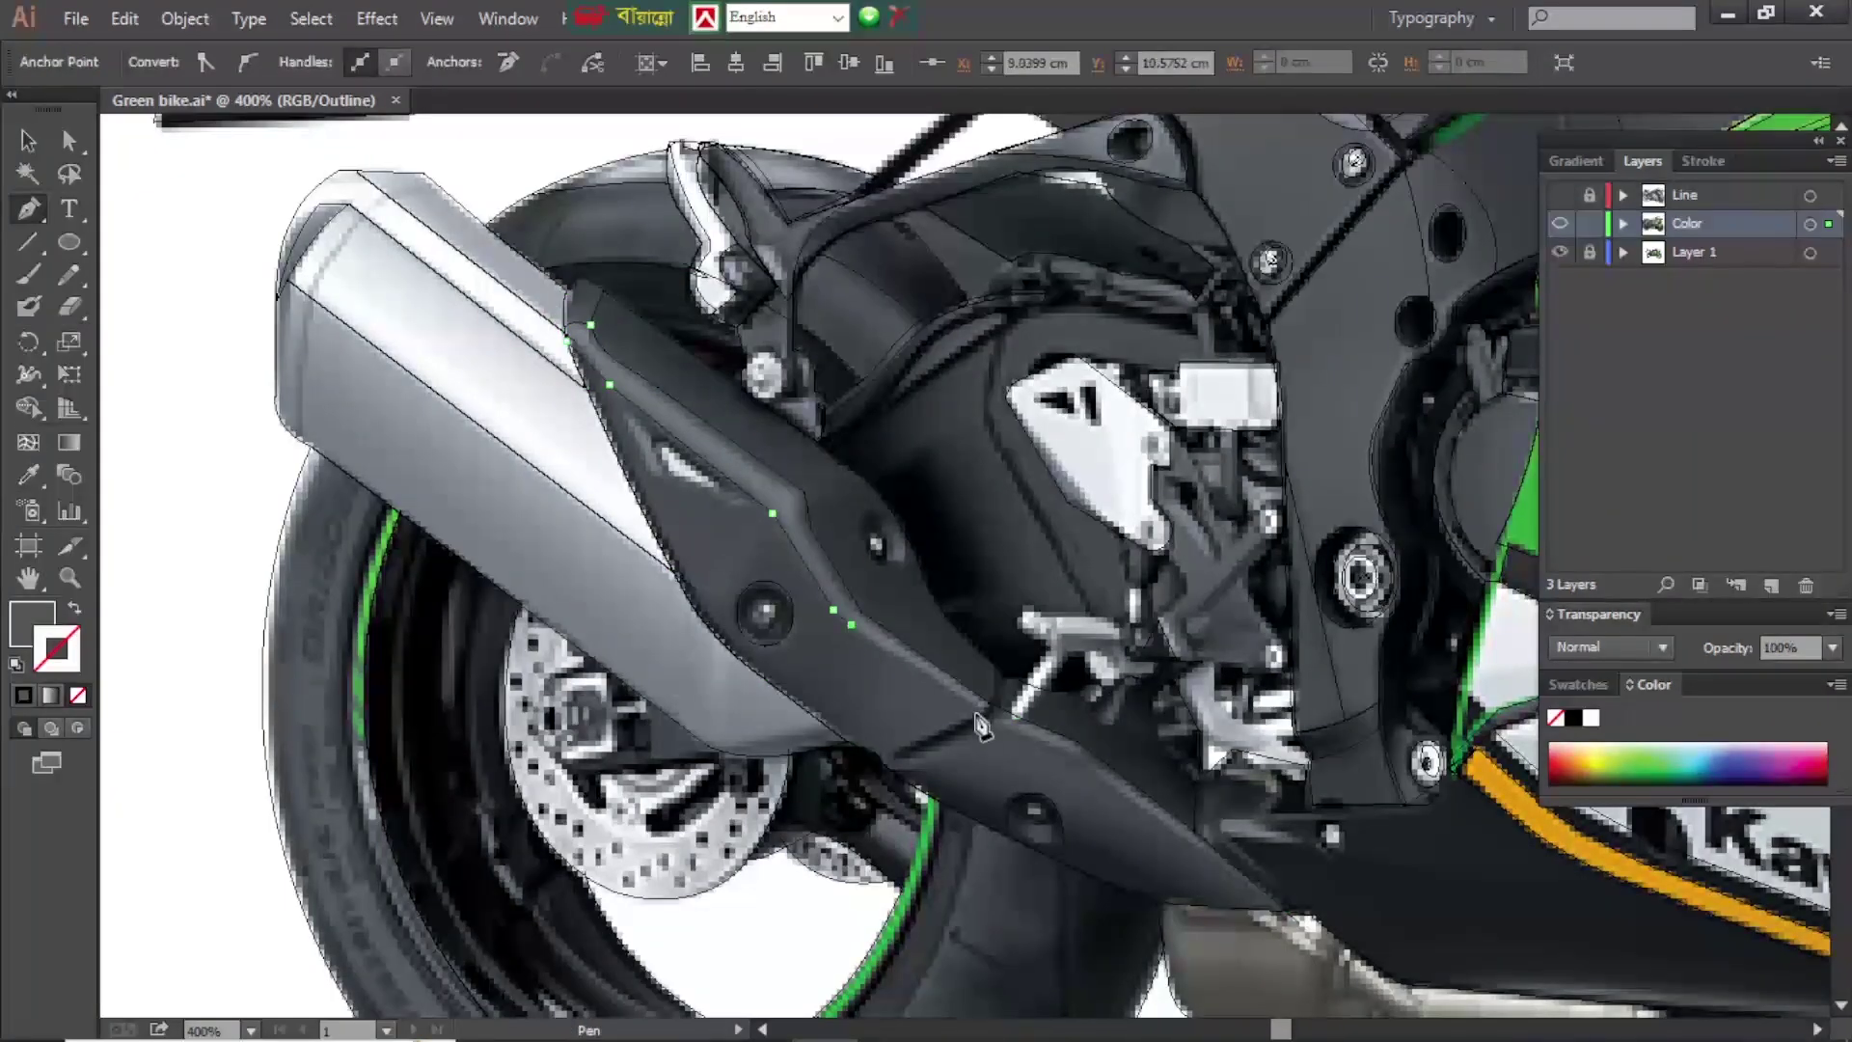
pyautogui.hotkey('ctrl', 'y')
pyautogui.hotkey('ctrl', 'shift', 'a')
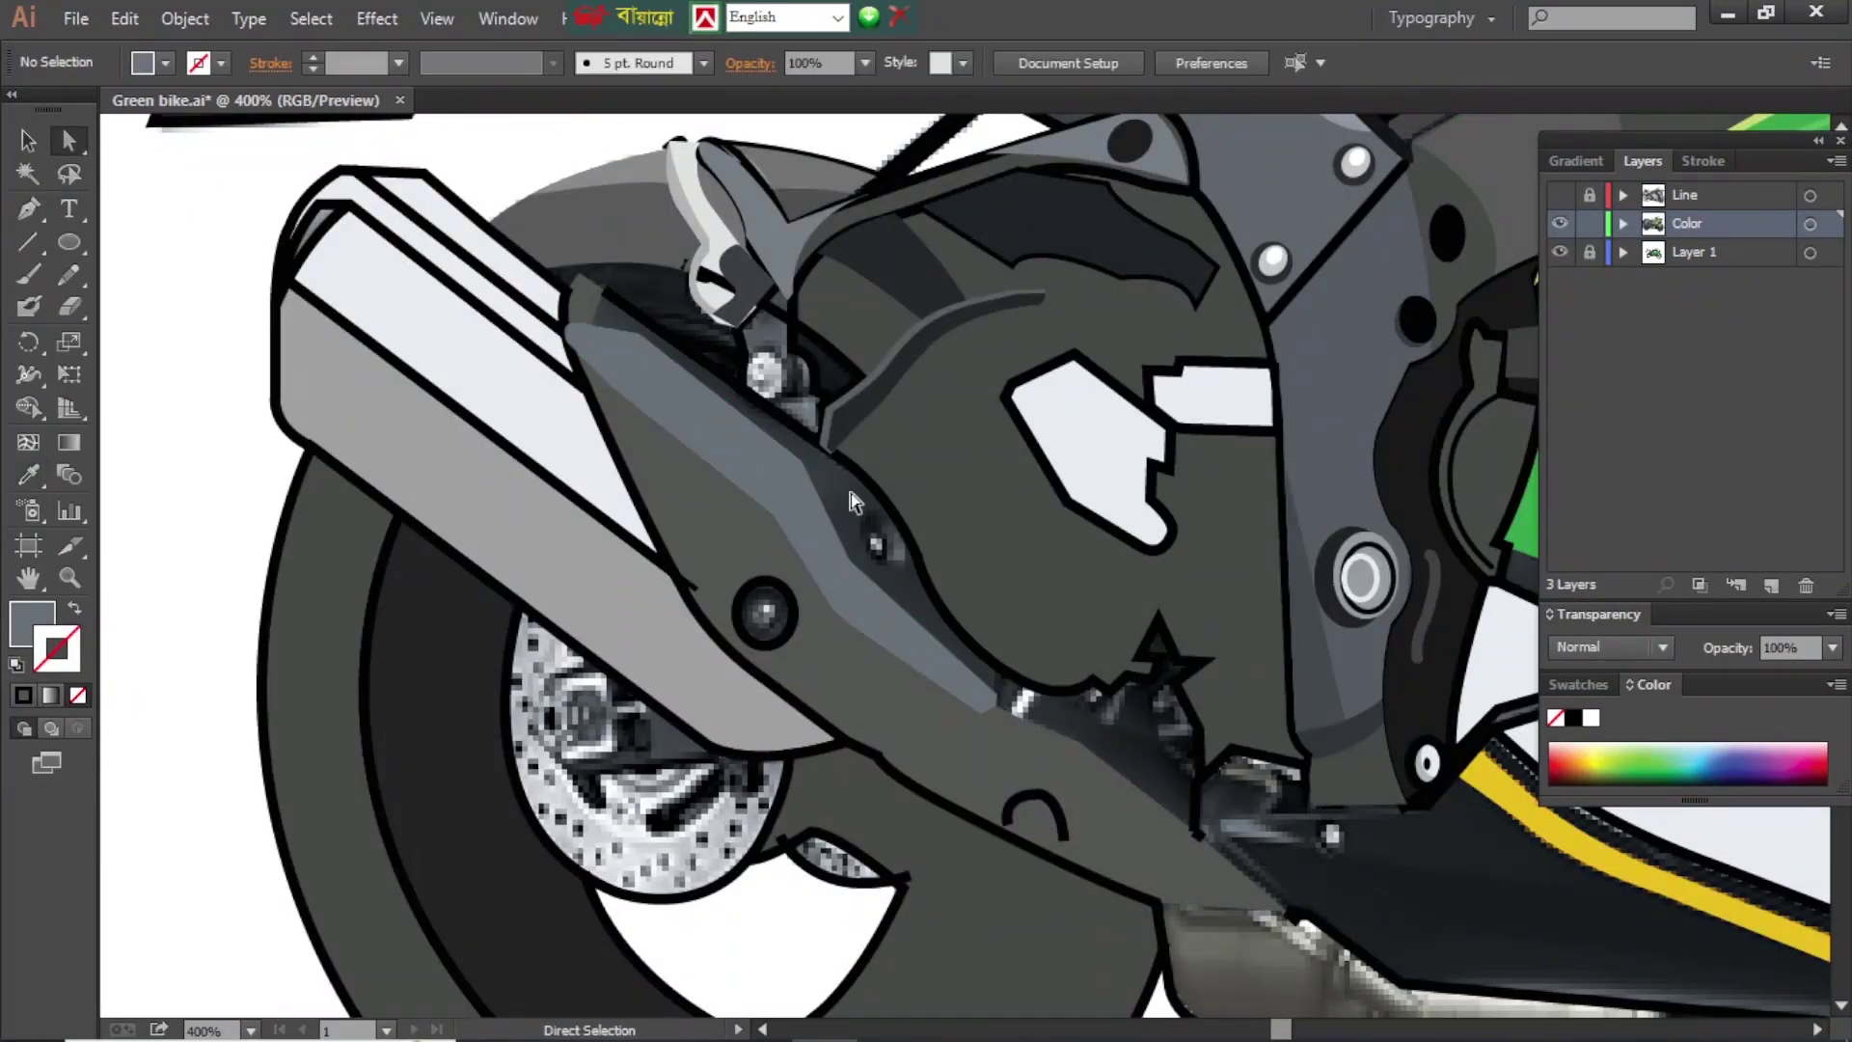
pyautogui.click(791, 480)
pyautogui.hotkey('shift', 'm')
# - Compare the artwork with the reference photo by toggling the Color layer and outline view
pyautogui.click(1560, 223)
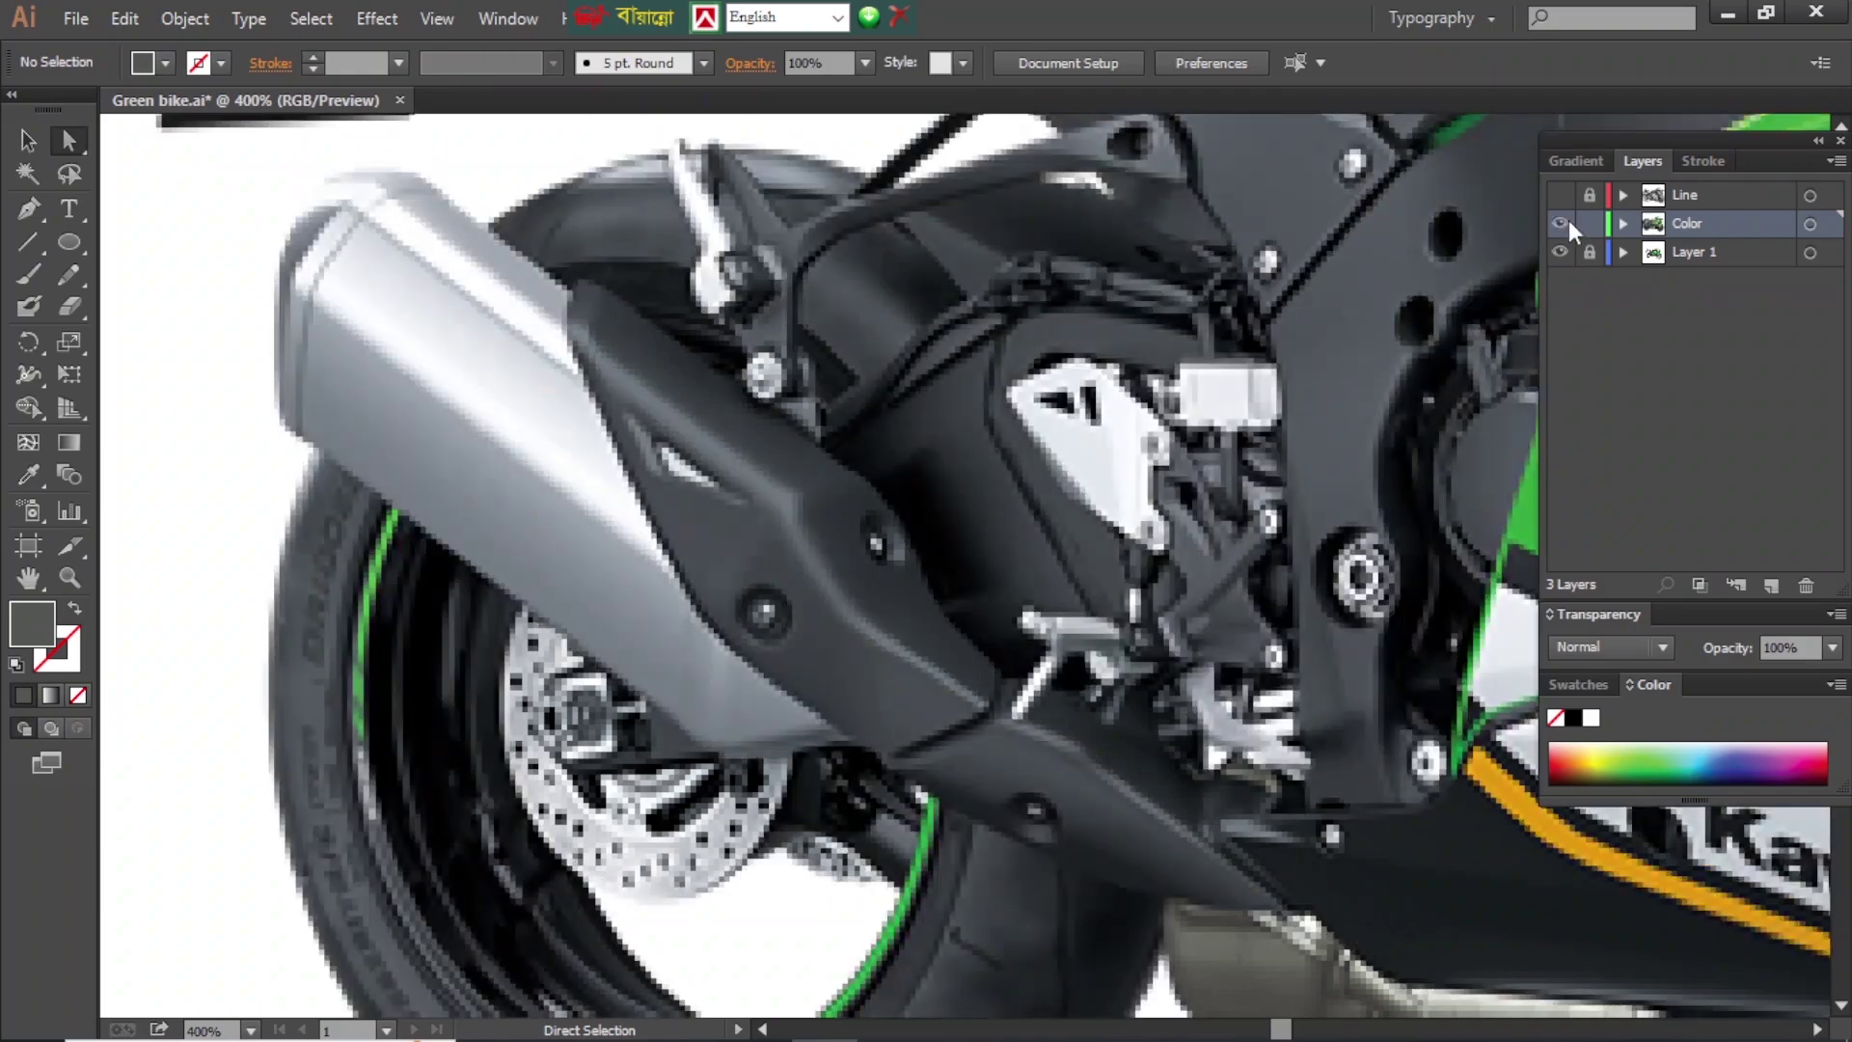
pyautogui.hotkey('ctrl', 'y')
pyautogui.keyDown('ctrl'); pyautogui.click(998, 723); pyautogui.keyUp('ctrl')
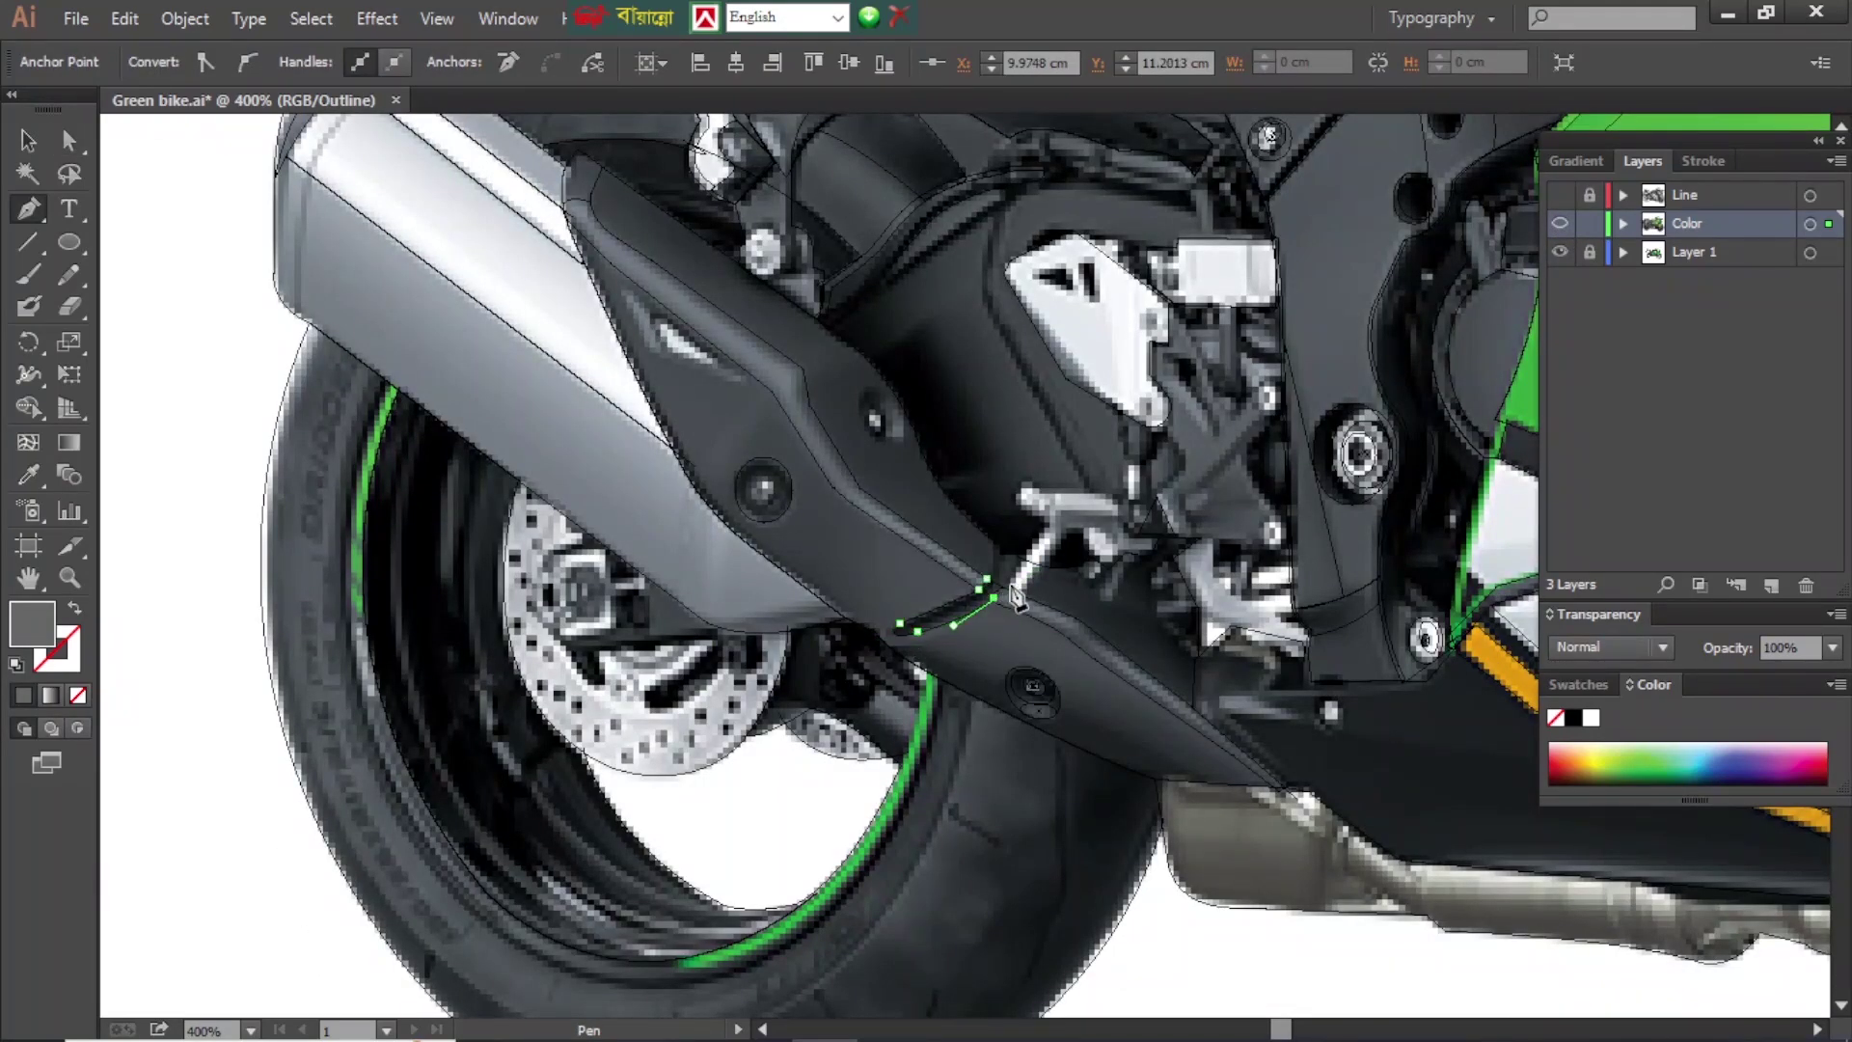
pyautogui.hotkey('ctrl', 'y')
pyautogui.doubleClick(969, 618)
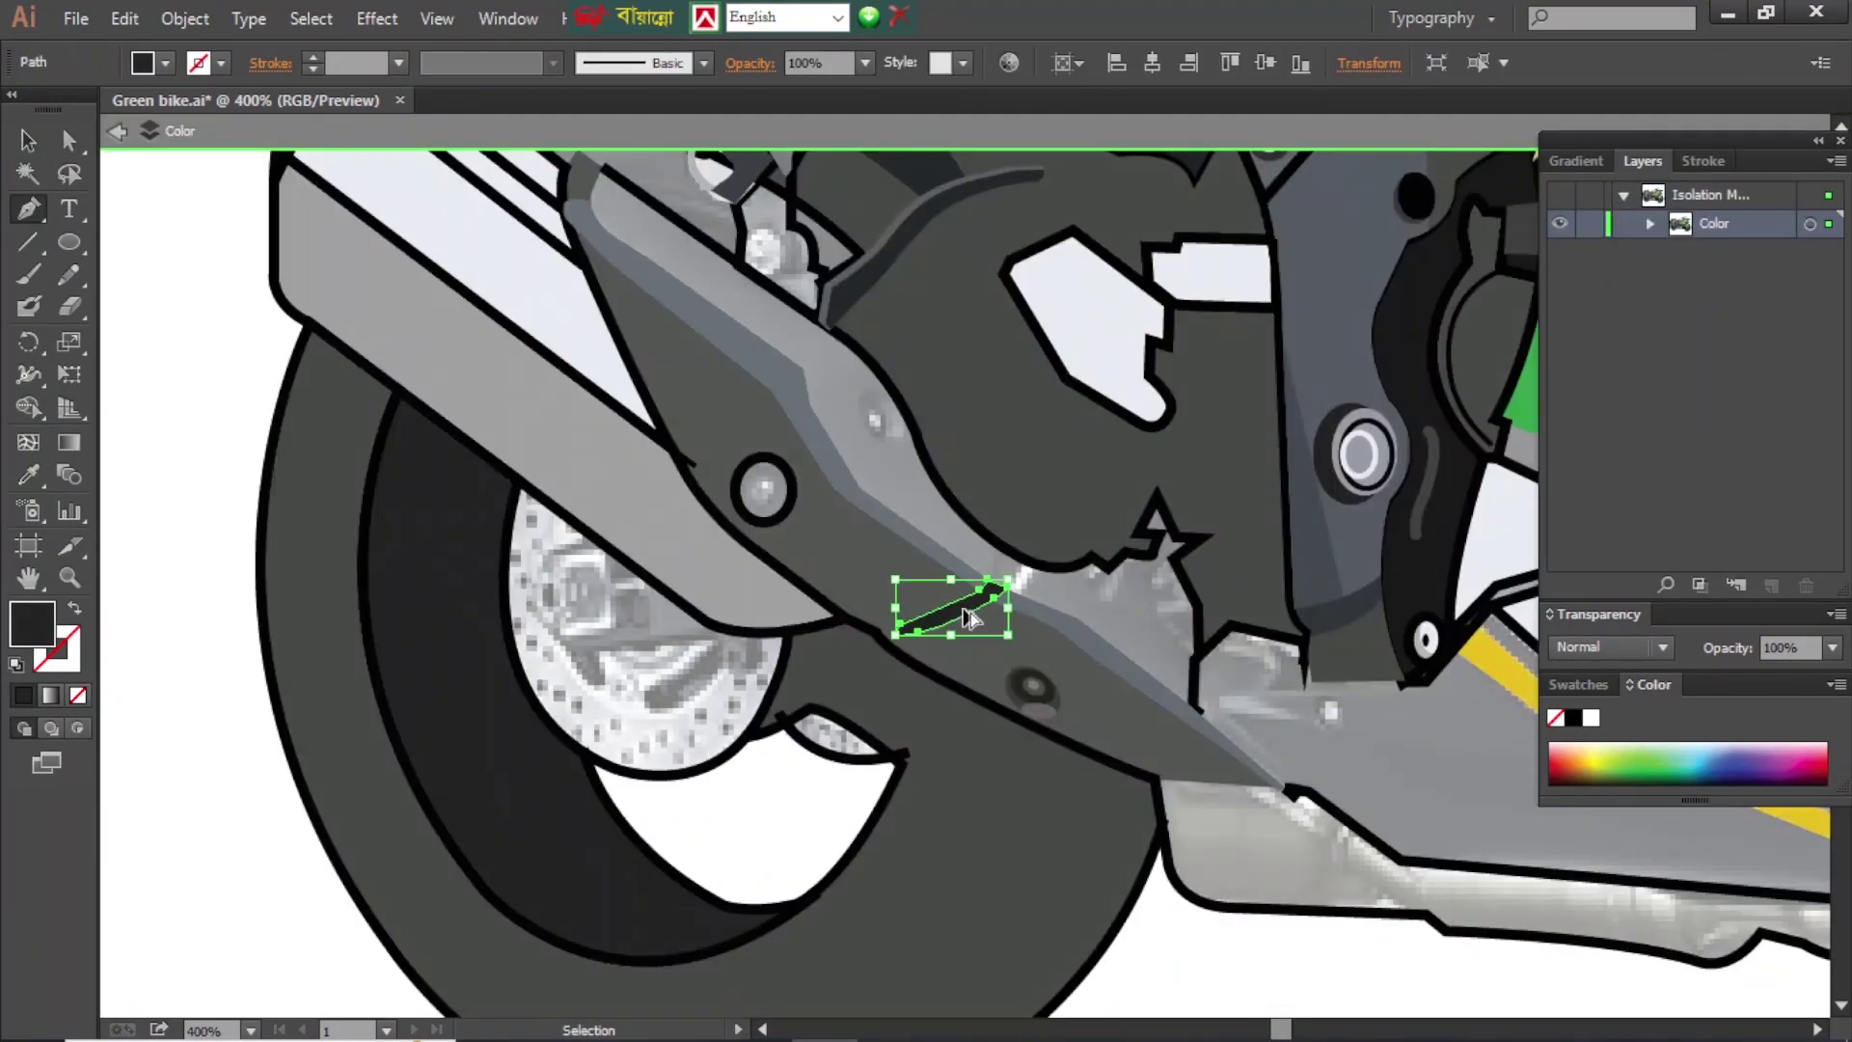
pyautogui.press('Escape')
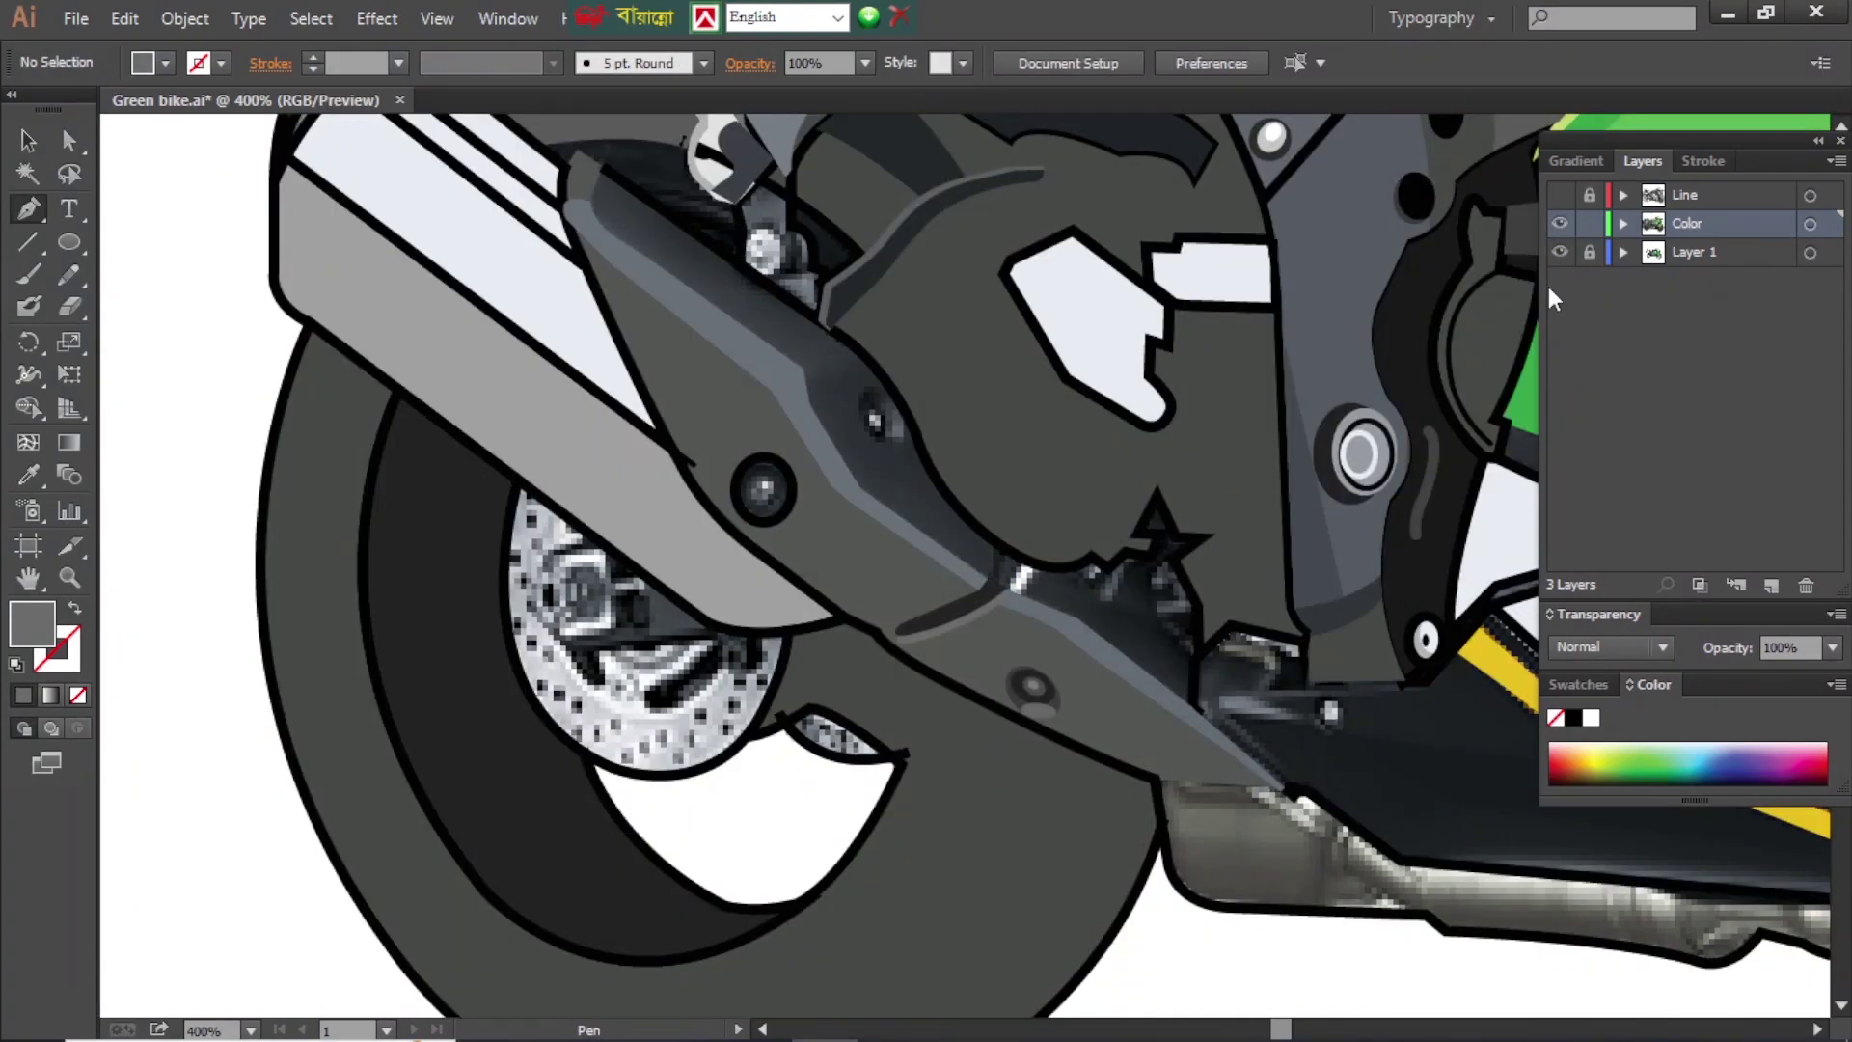
pyautogui.click(1560, 222)
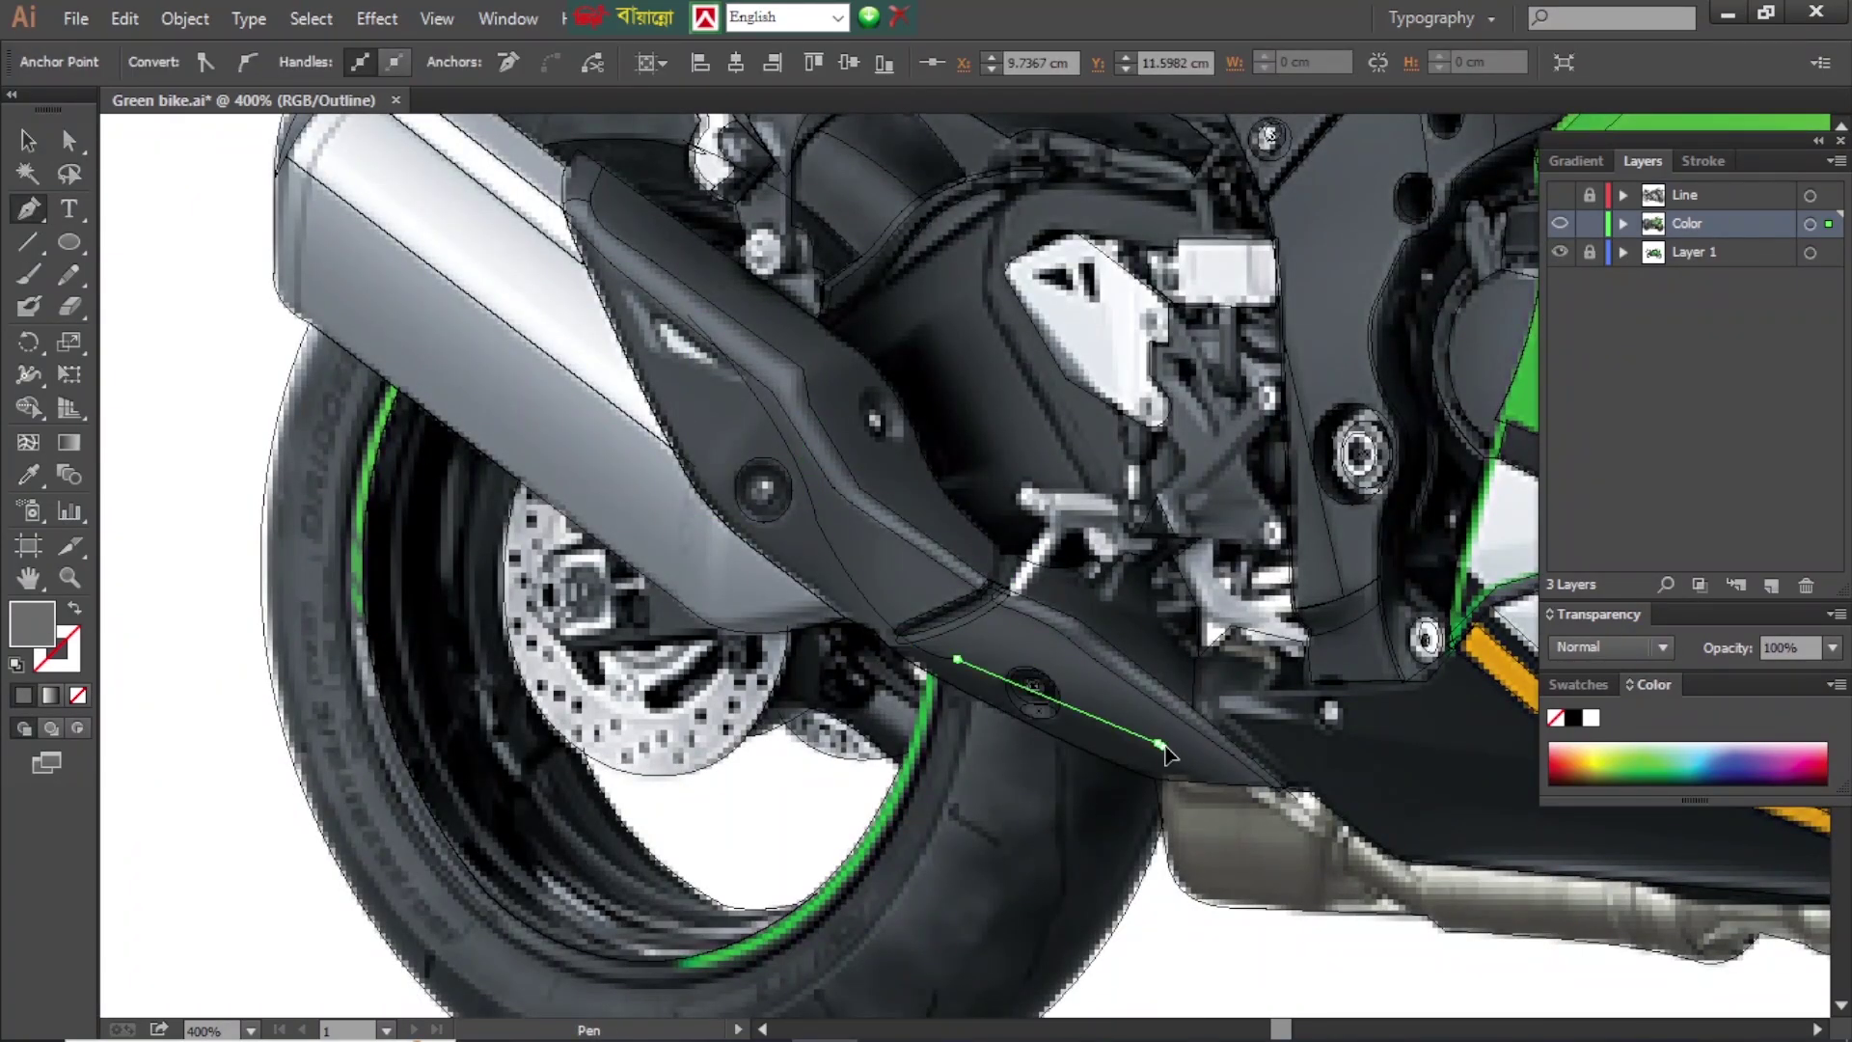
pyautogui.click(1560, 223)
# - Select the circle and the small ellipse on the heat shield
pyautogui.press('a')
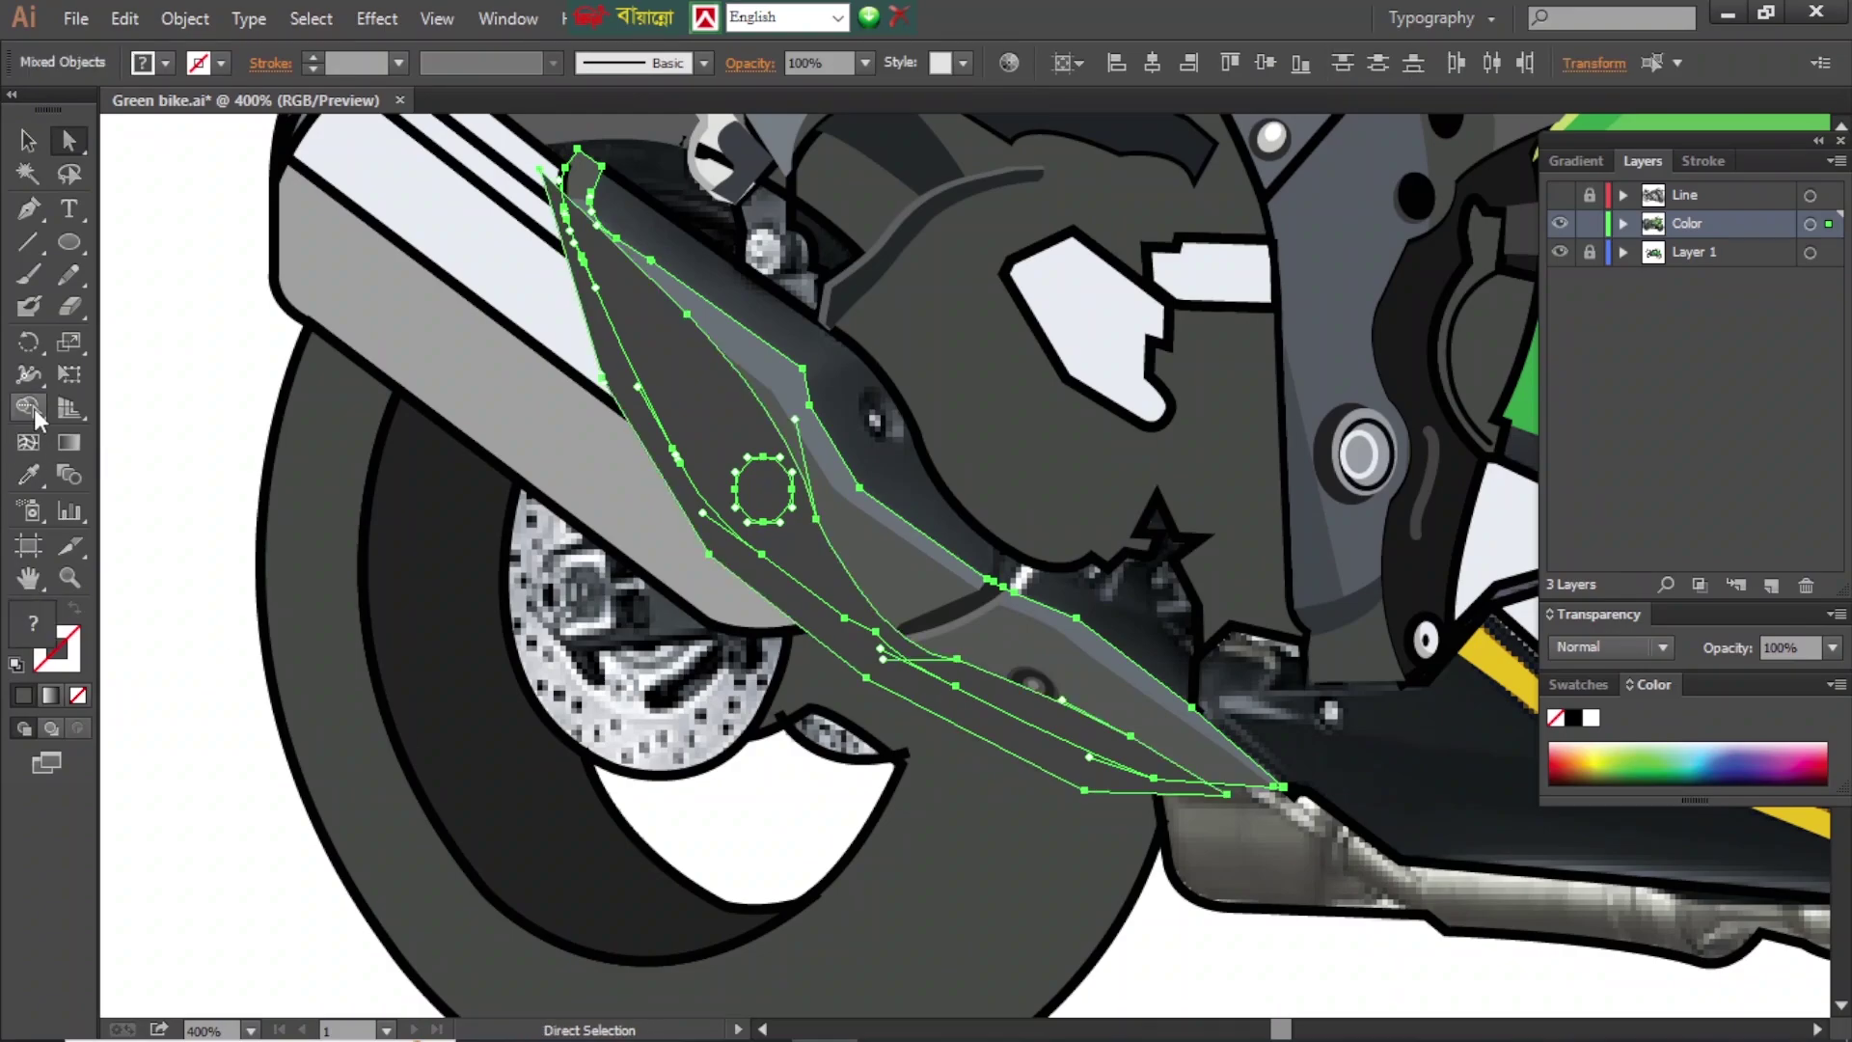
pyautogui.hotkey('ctrl', 'y')
pyautogui.click(797, 477)
pyautogui.hotkey('ctrl', 'y')
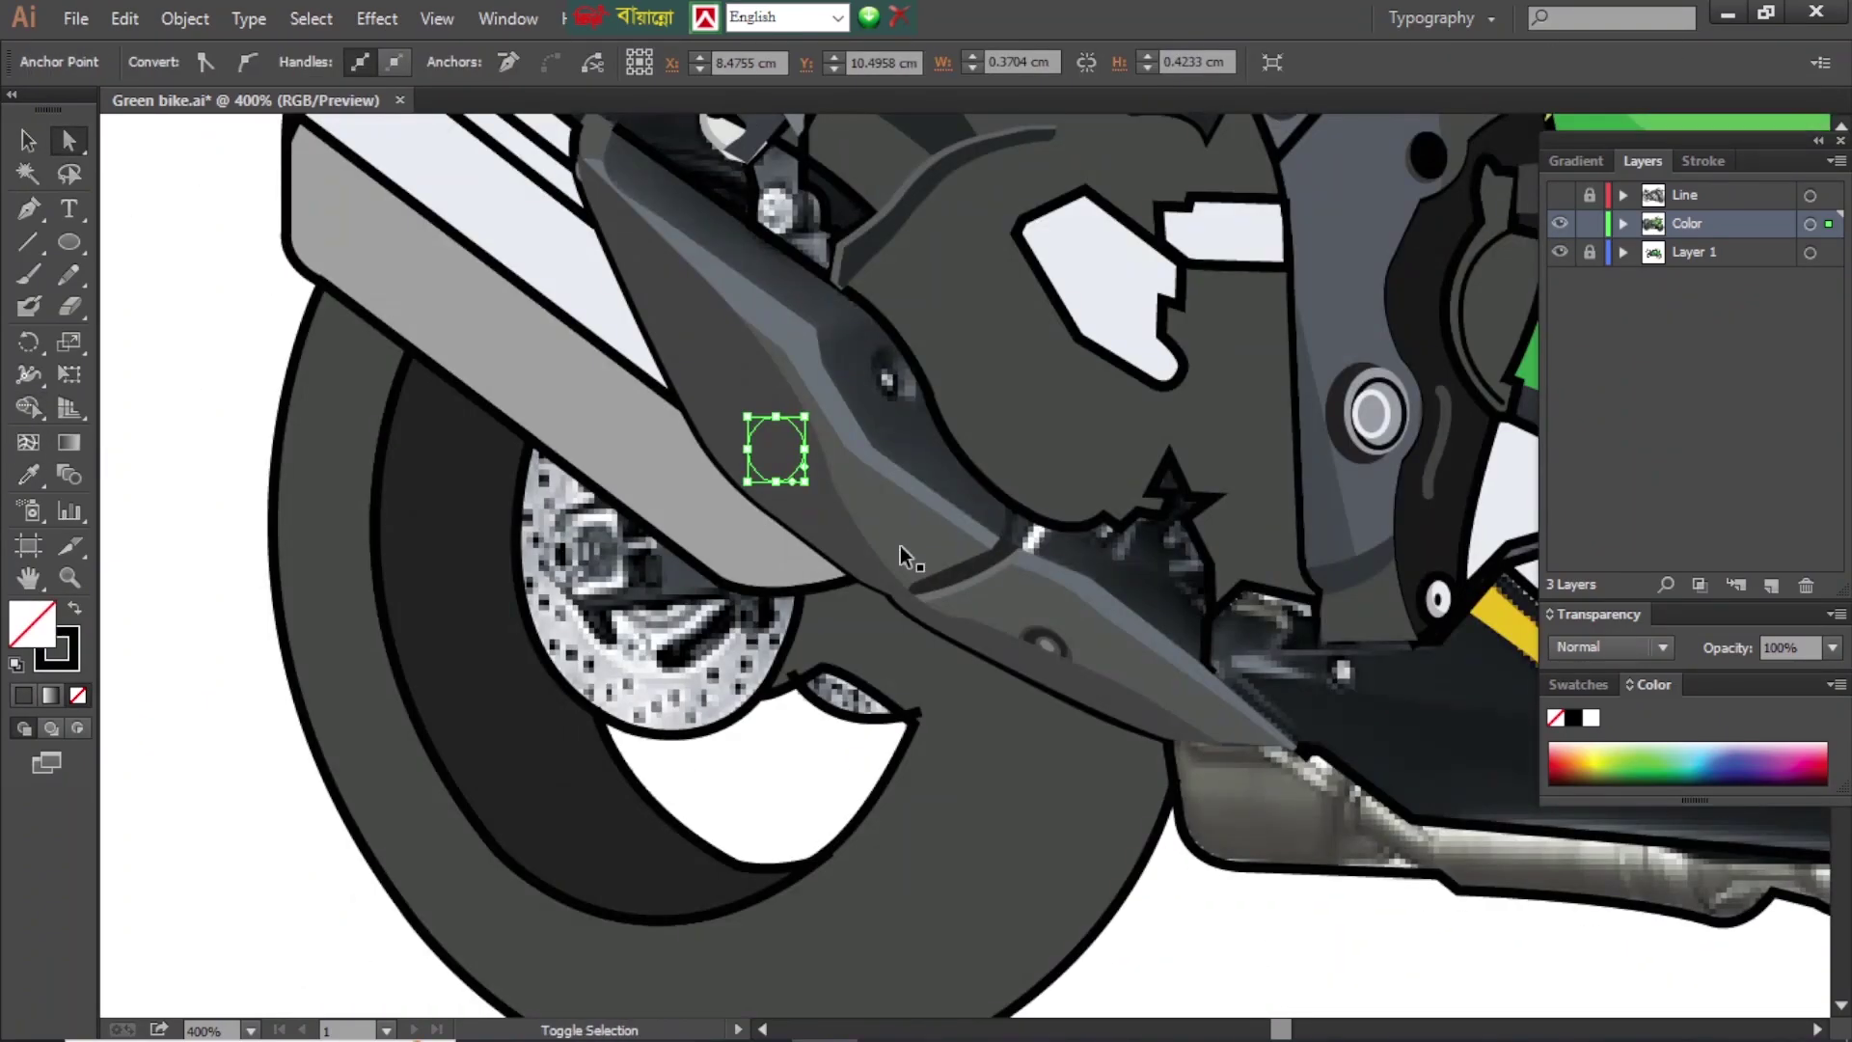
pyautogui.hotkey('ctrl', 'y')
pyautogui.click(29, 142)
pyautogui.keyDown('shift'); pyautogui.click(1060, 633); pyautogui.keyUp('shift')
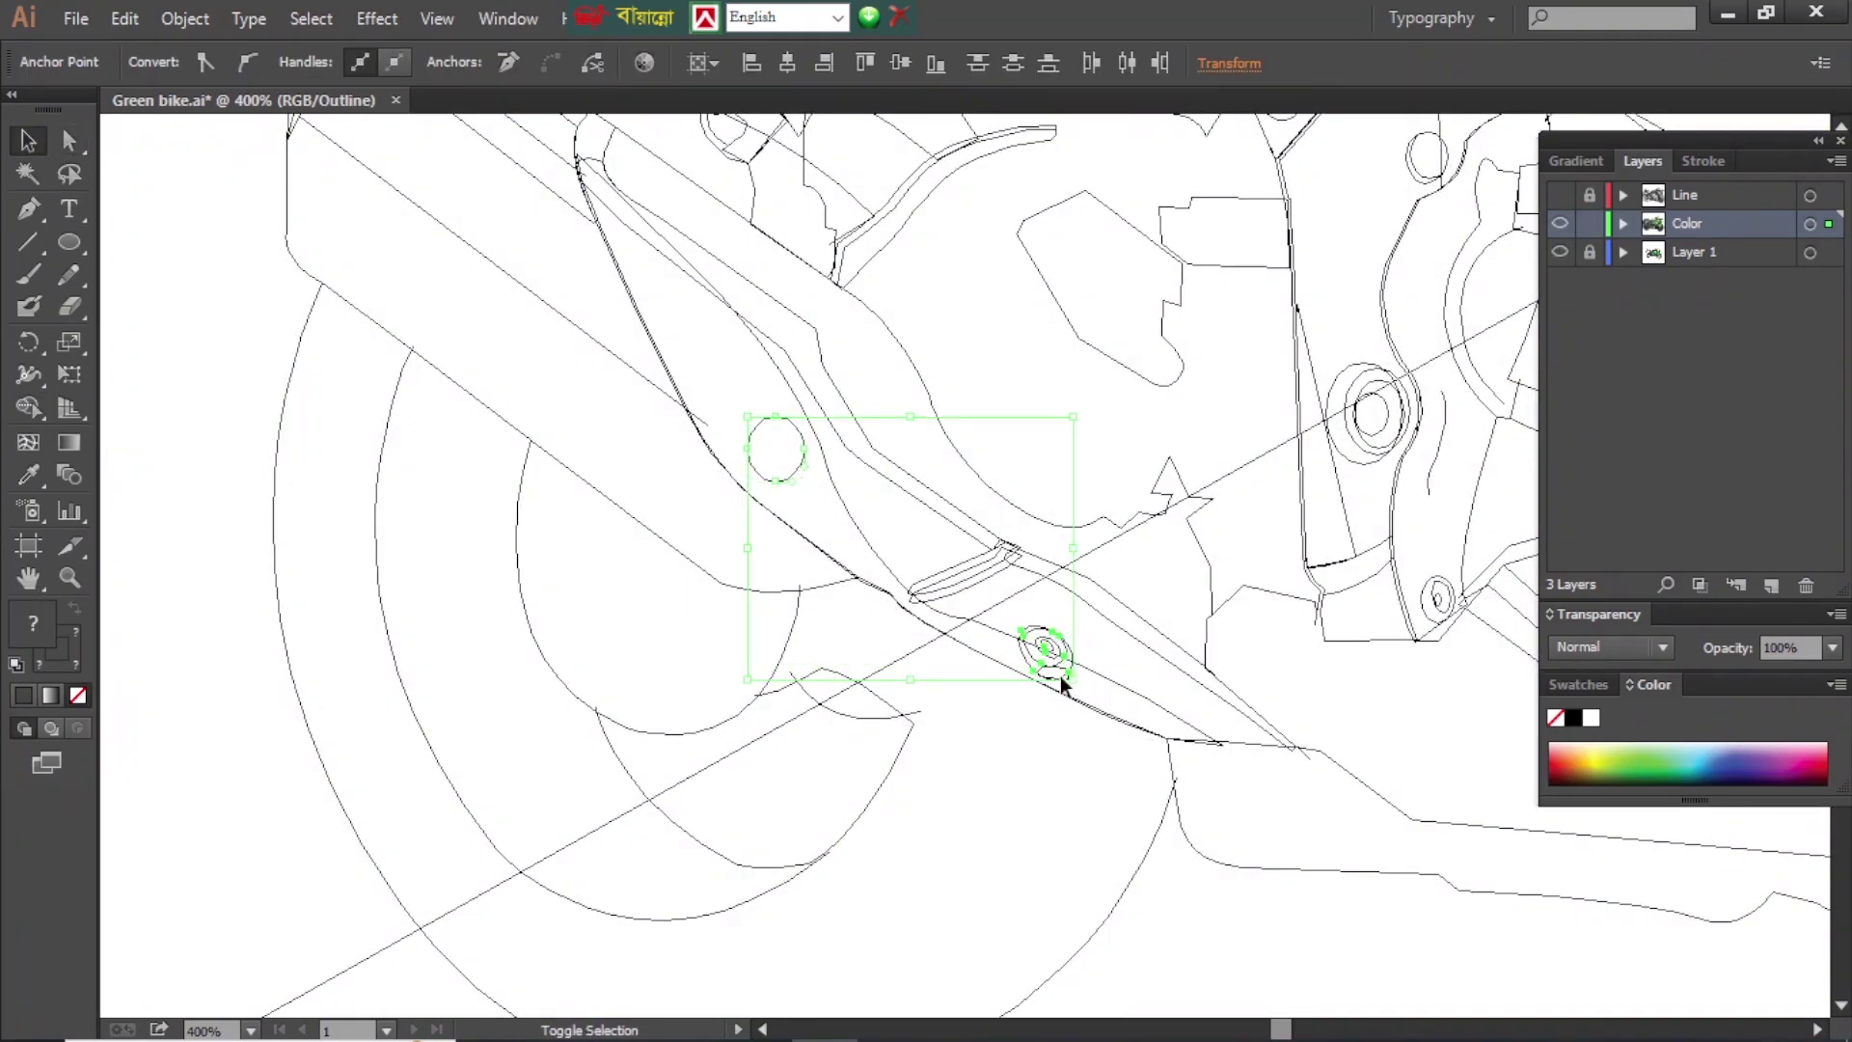
pyautogui.hotkey('ctrl', 'y')
pyautogui.hotkey('ctrl', 'shift', 'a')
# - Draw a small filled circle inside the heat shield's bolt ring
pyautogui.press('l')
pyautogui.scroll(5, 1061, 675)
pyautogui.hotkey('ctrl', 'y')
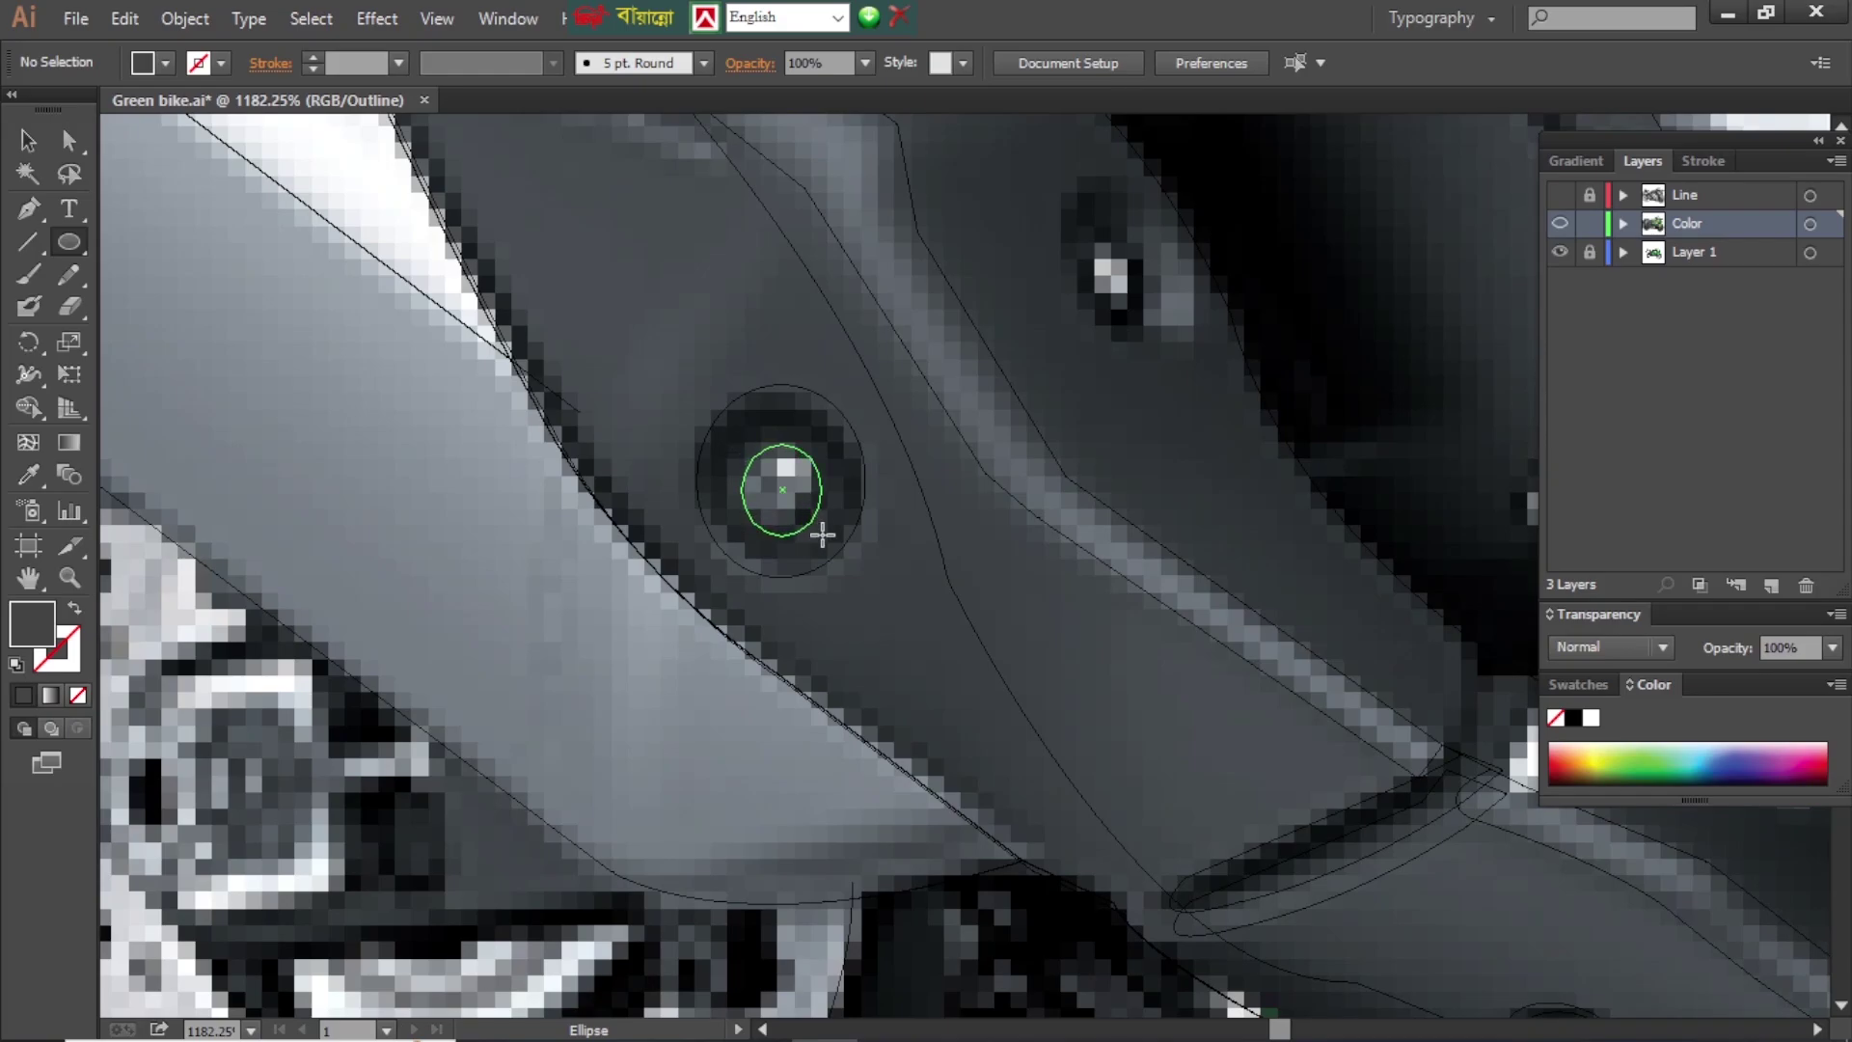
pyautogui.press('v')
pyautogui.moveTo(823, 534); pyautogui.dragTo(805, 562)
pyautogui.hotkey('ctrl', 'y')
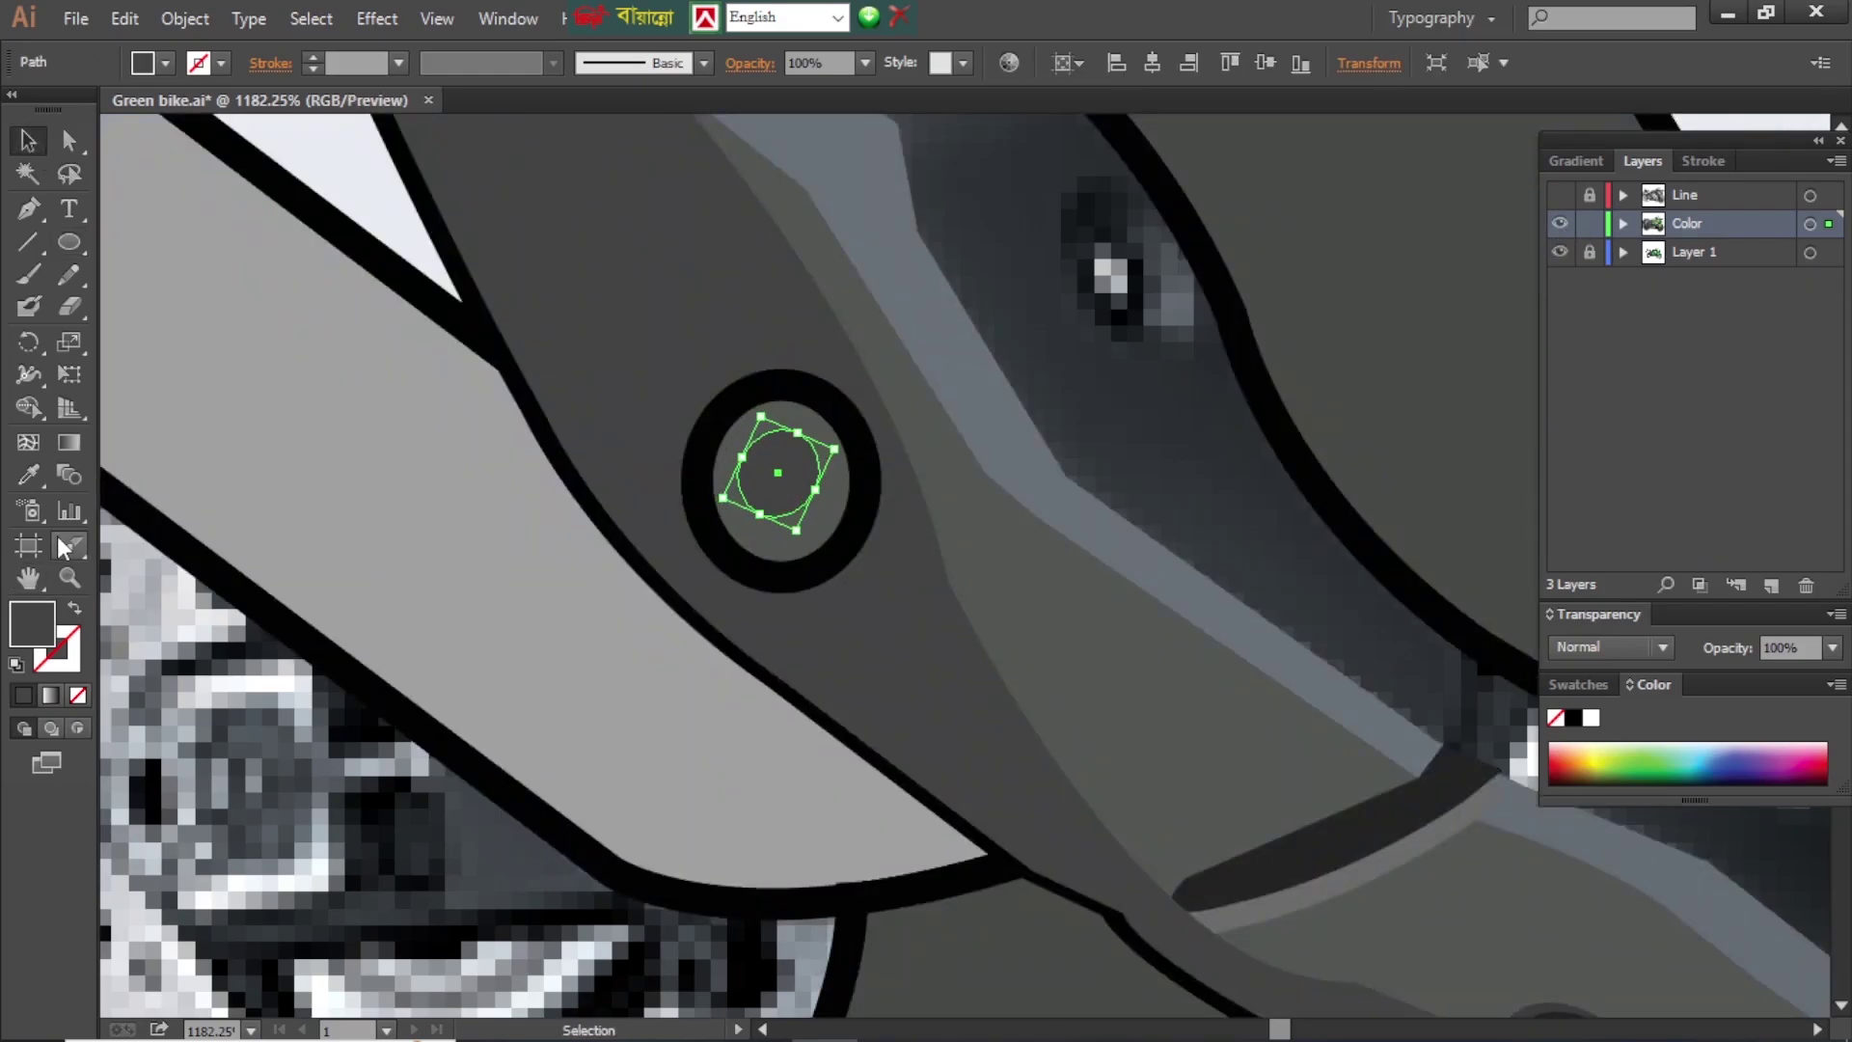
pyautogui.press('a')
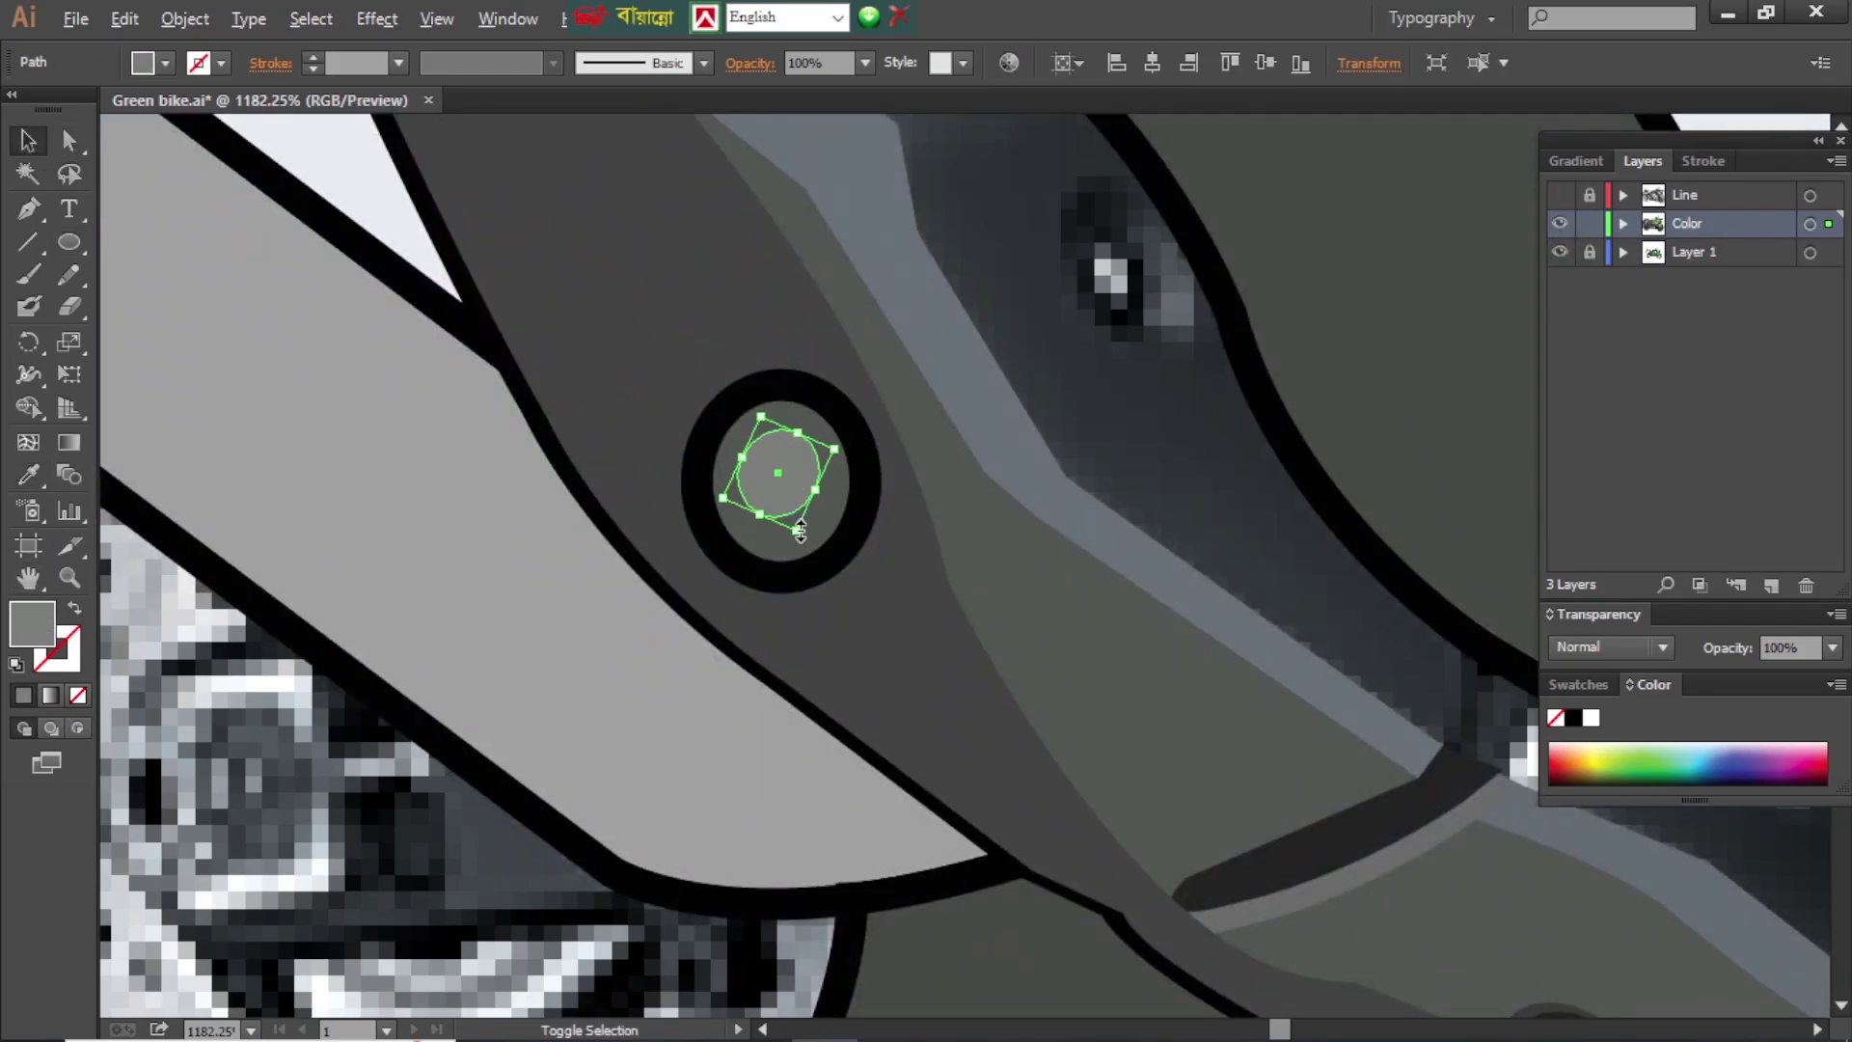
pyautogui.hotkey('ctrl', 'y')
pyautogui.hotkey('ctrl', '-')
pyautogui.hotkey('ctrl', '-')
# - Trace the vent slot on the heat shield and give it a sampled light fill
pyautogui.press('p')
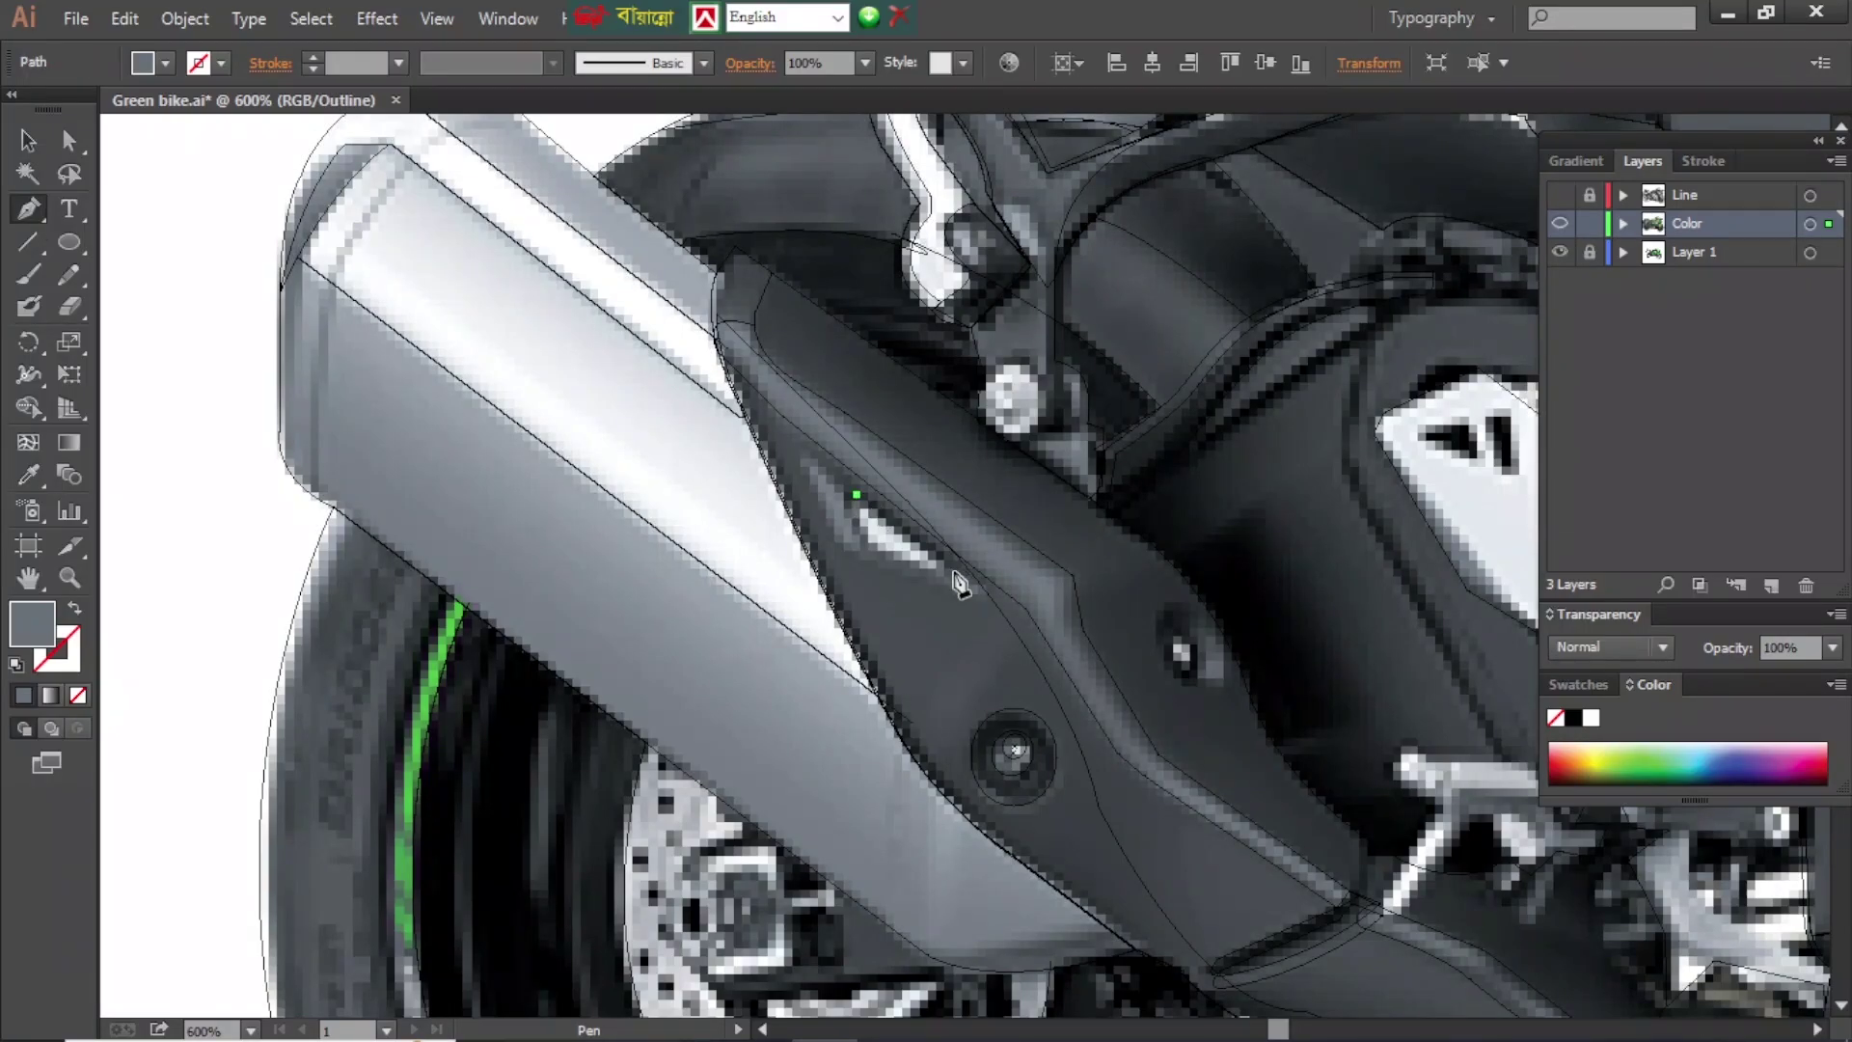
pyautogui.moveTo(912, 566); pyautogui.dragTo(953, 577)
pyautogui.moveTo(855, 502); pyautogui.dragTo(881, 513)
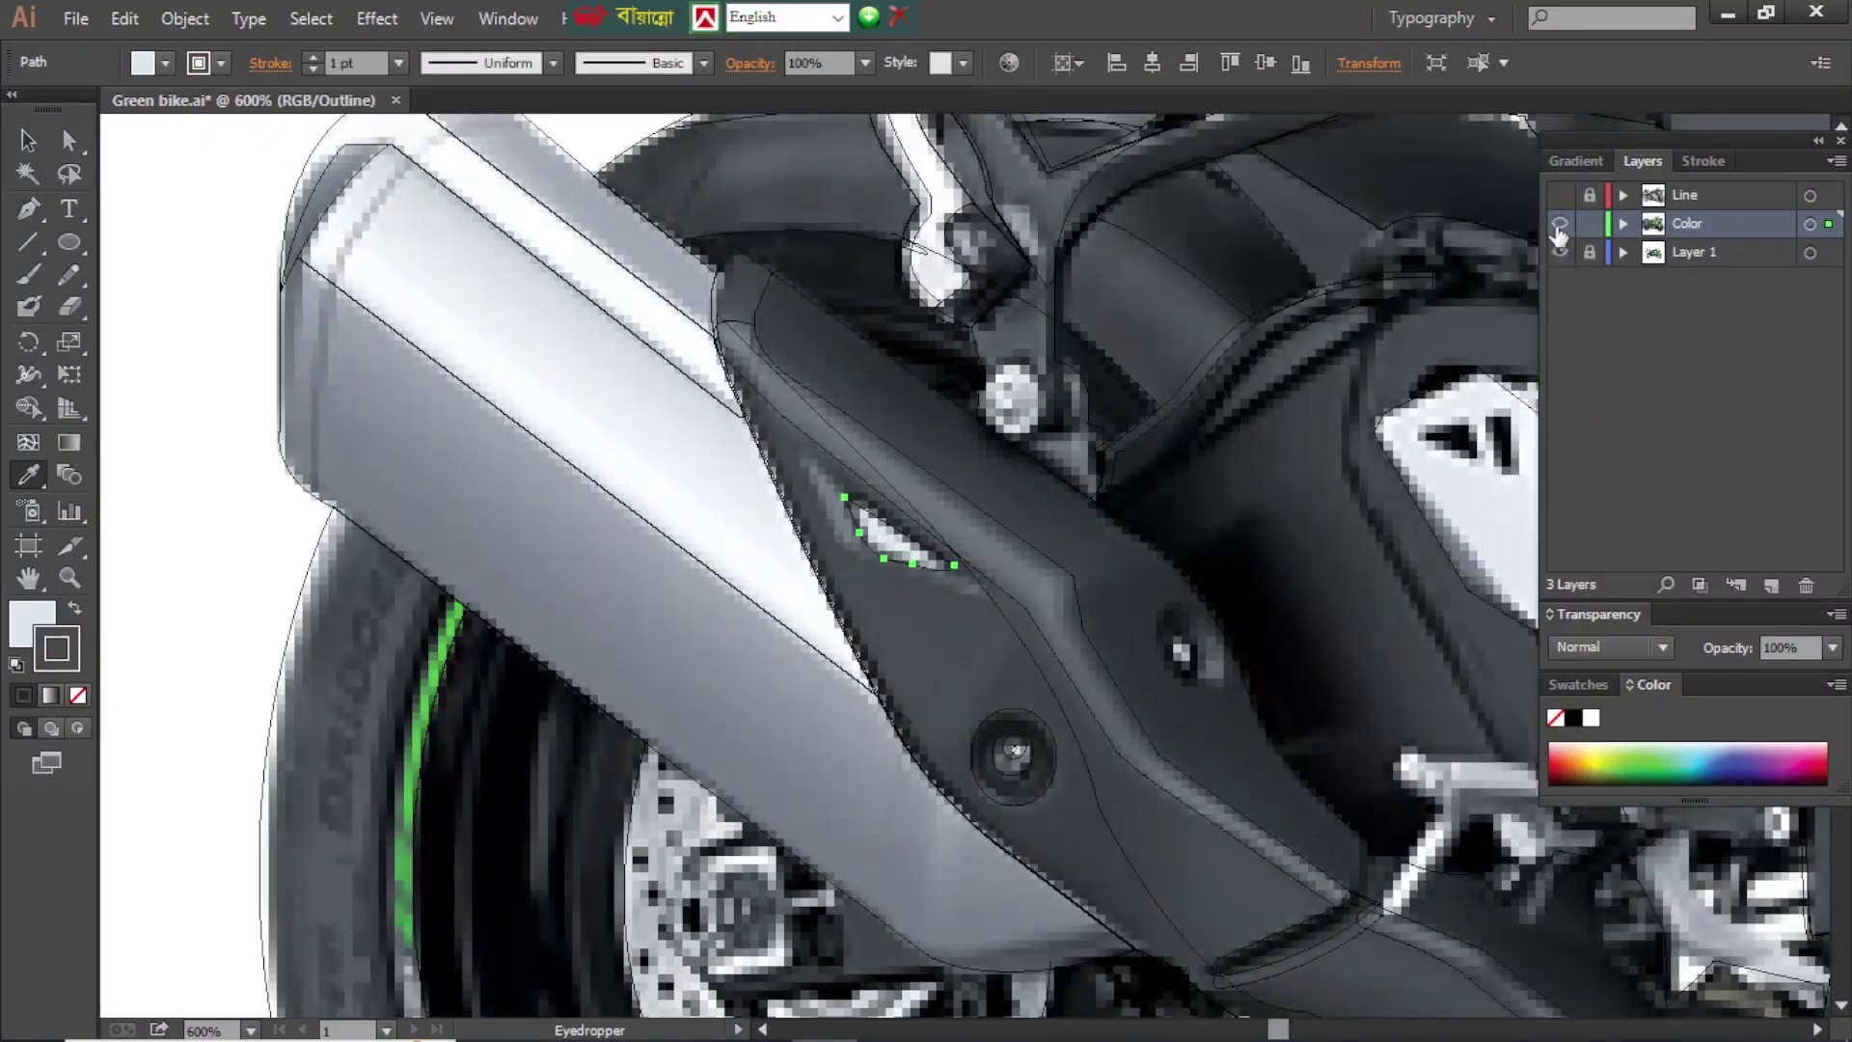
pyautogui.hotkey('ctrl', 'y')
pyautogui.click(540, 318)
pyautogui.hotkey('ctrl', 'shift', 'a')
pyautogui.scroll(5, 869, 521)
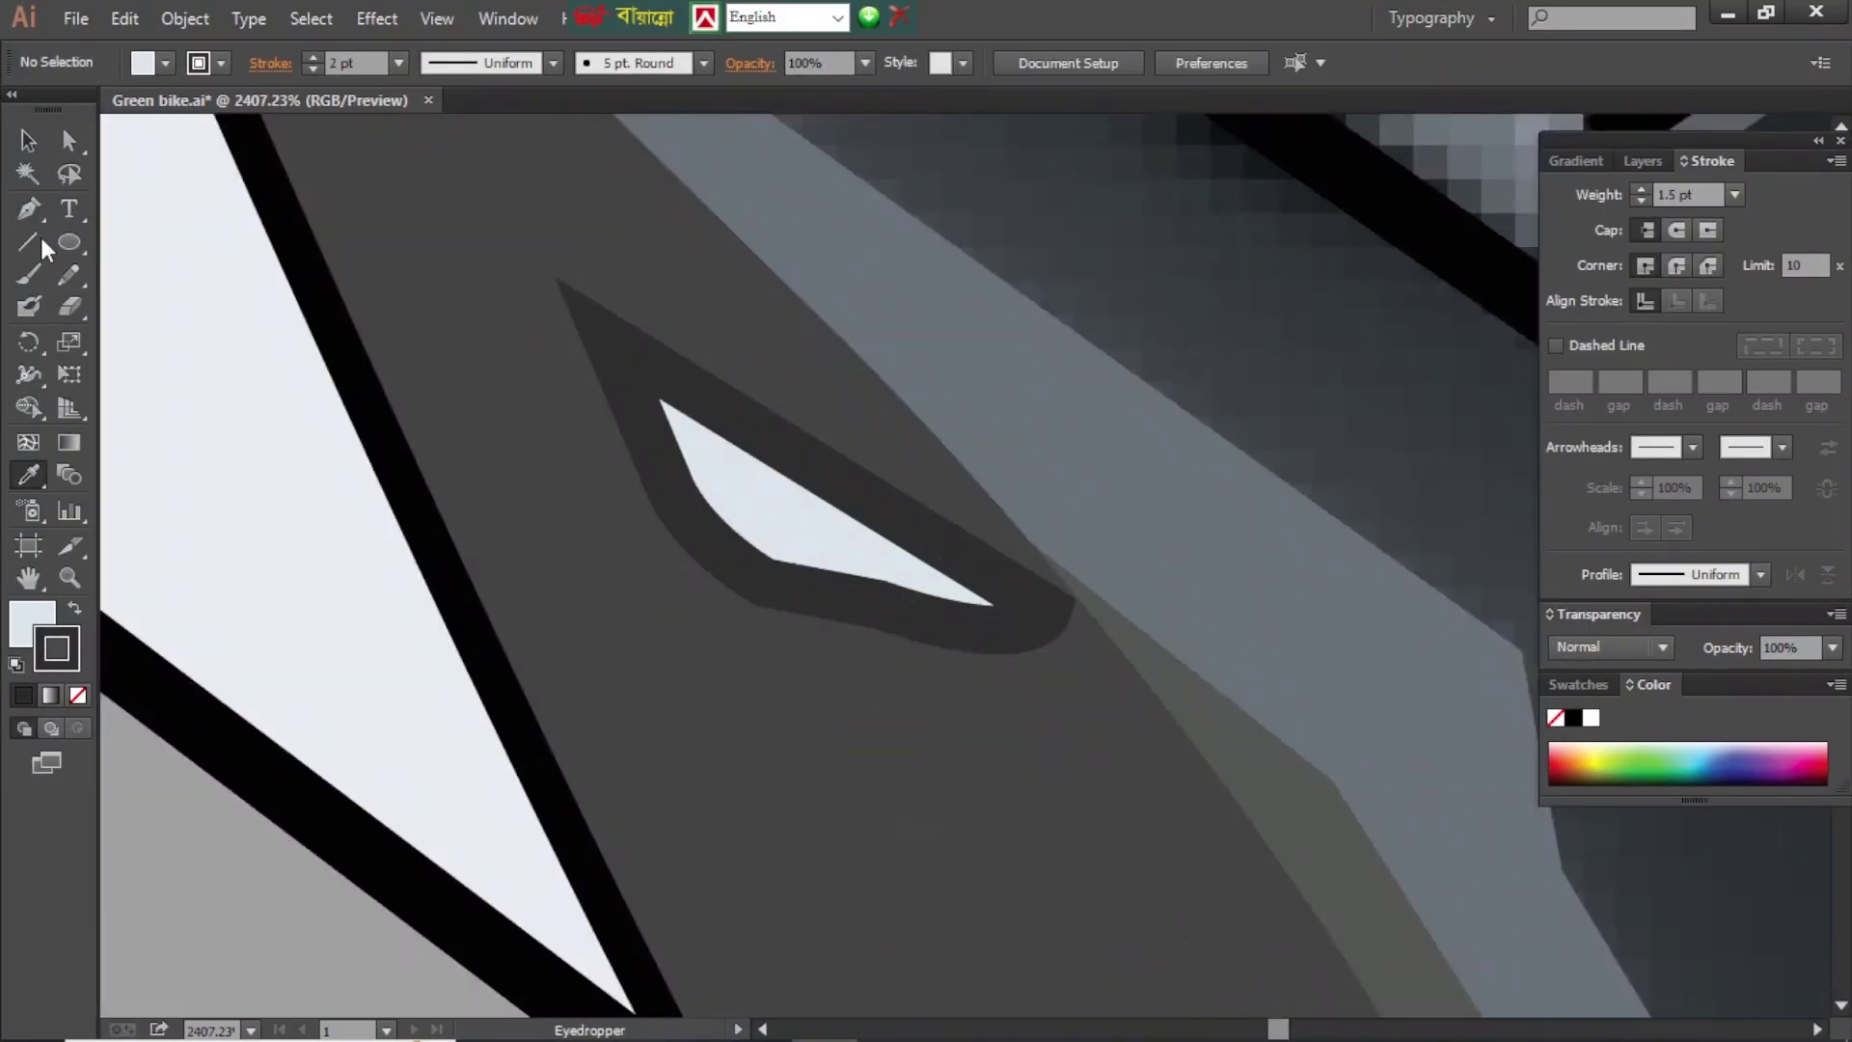
# - Reshape the curve of the outer vent outline
pyautogui.click(68, 140)
pyautogui.click(880, 608)
pyautogui.moveTo(881, 612); pyautogui.dragTo(880, 610)
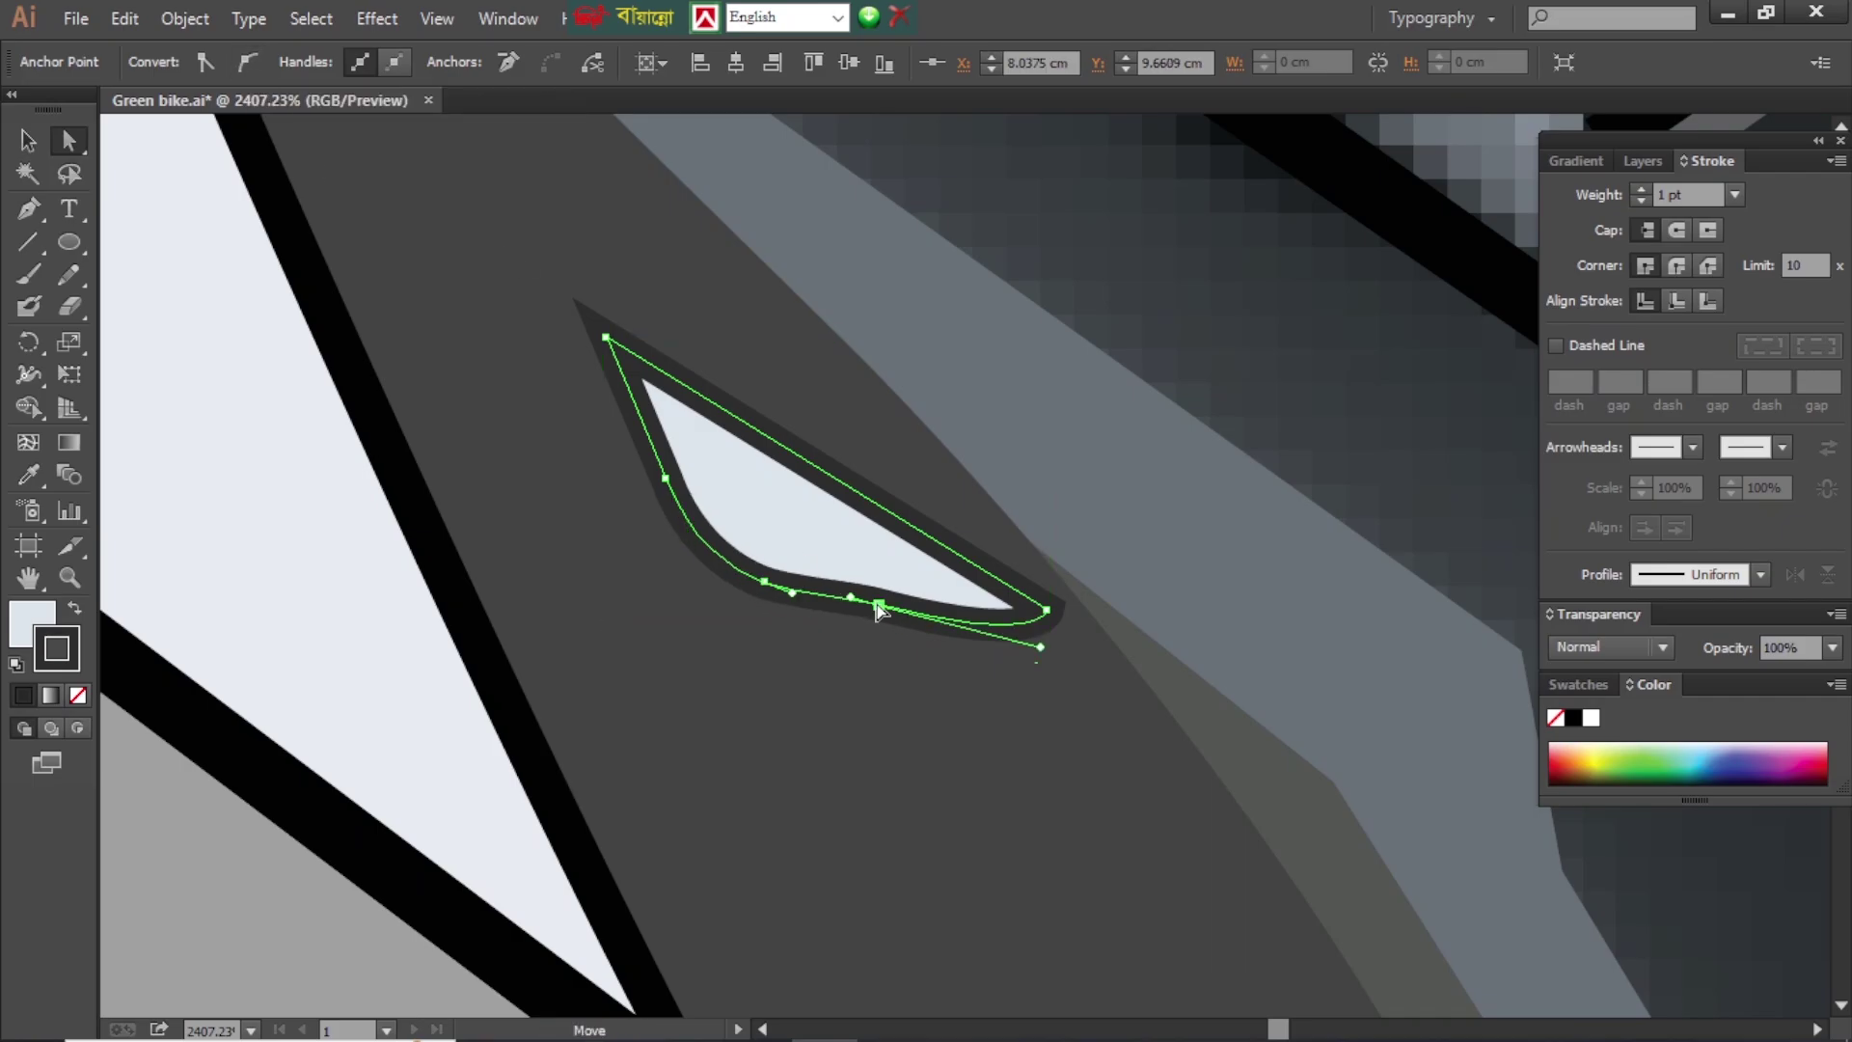
pyautogui.click(1643, 160)
pyautogui.hotkey('ctrl', 'shift', 'a')
pyautogui.hotkey('ctrl', 'y')
pyautogui.hotkey('ctrl', '-')
pyautogui.hotkey('ctrl', '-')
pyautogui.hotkey('ctrl', '-')
pyautogui.press('p')
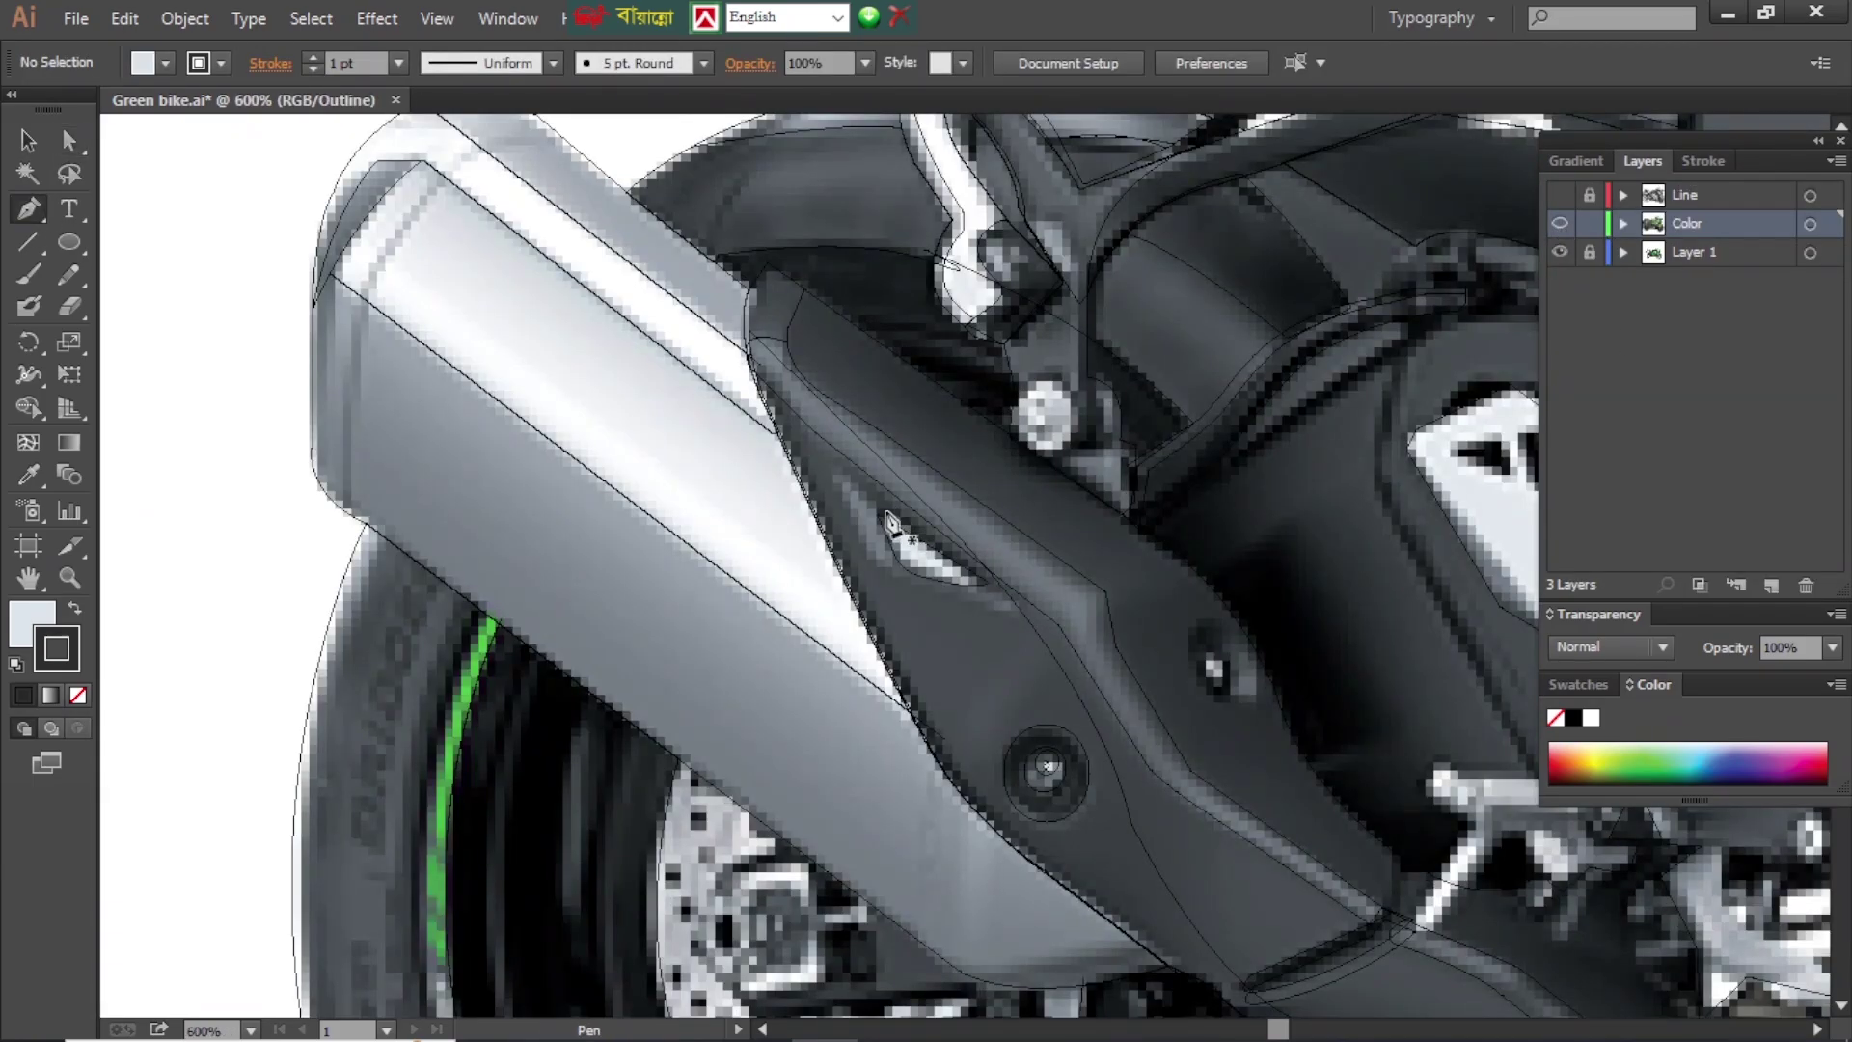
# - Trace the dark surround of the vent and fill it with a sampled colour
pyautogui.click(835, 474)
pyautogui.click(864, 547)
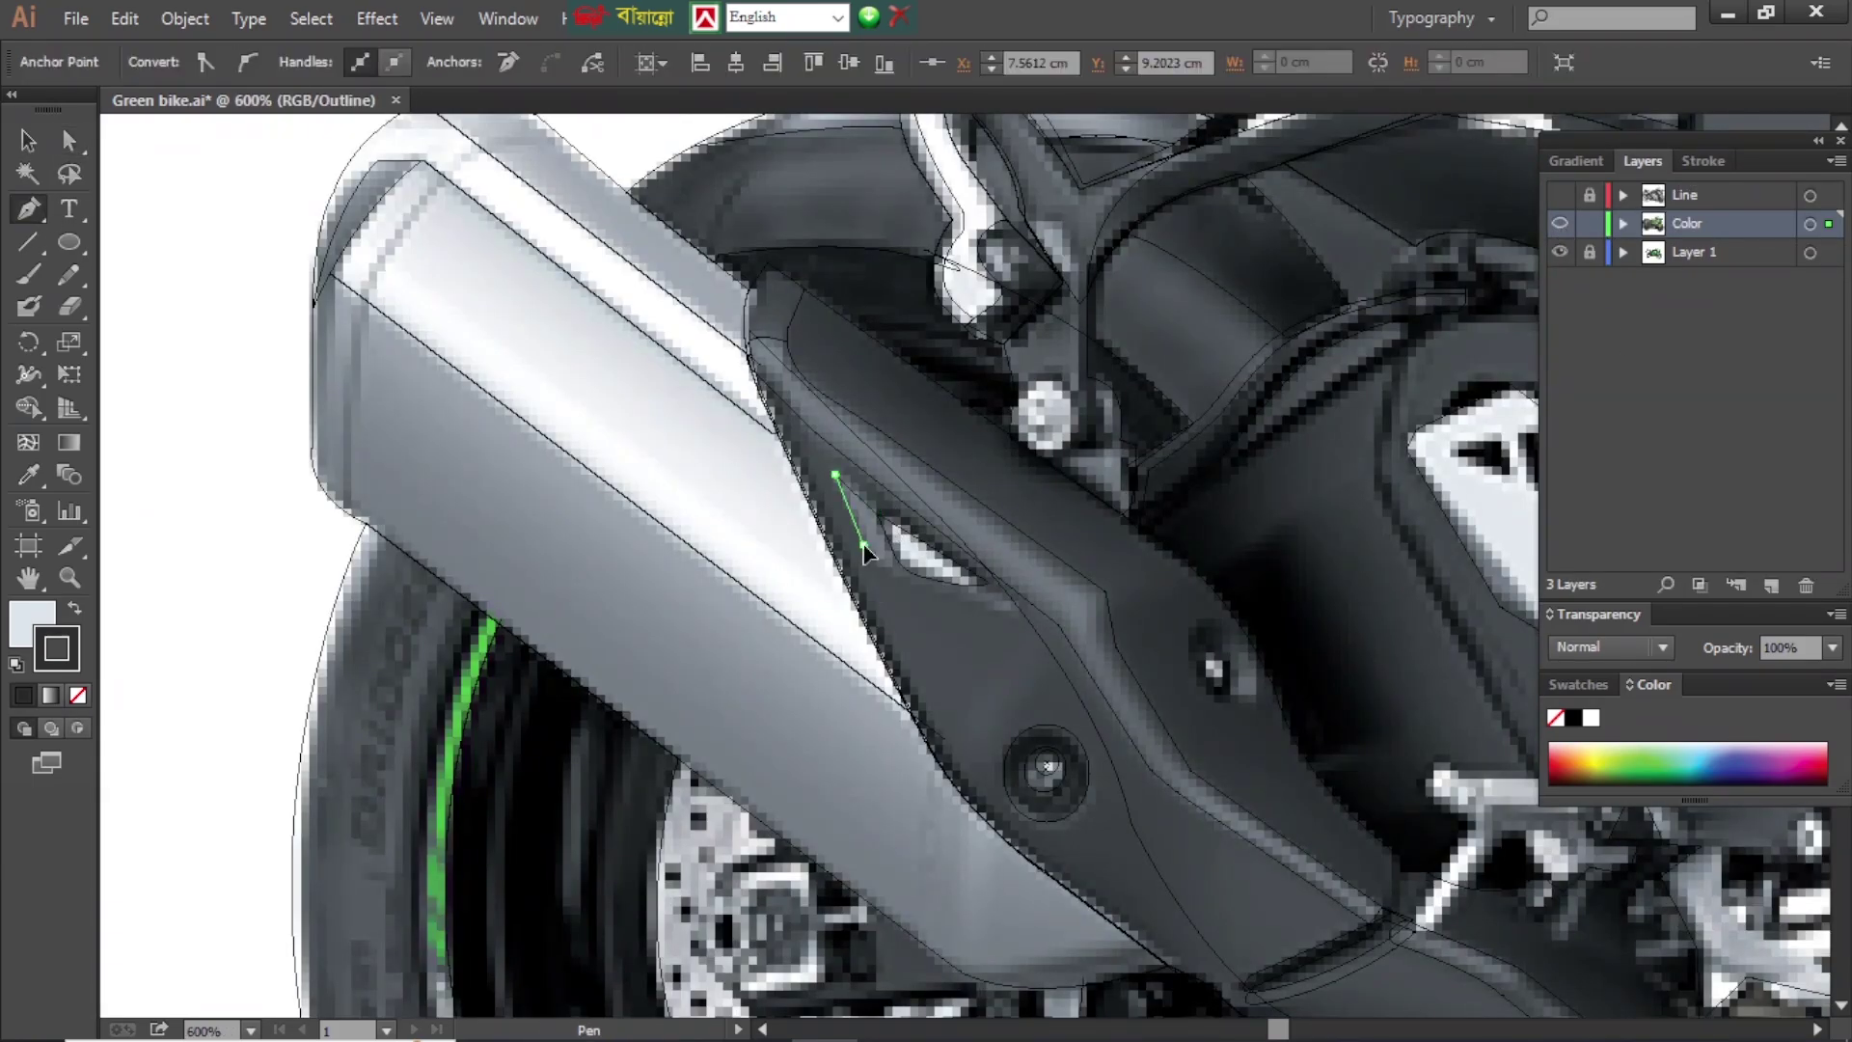
pyautogui.click(837, 477)
pyautogui.press('i')
pyautogui.hotkey('ctrl', 'y')
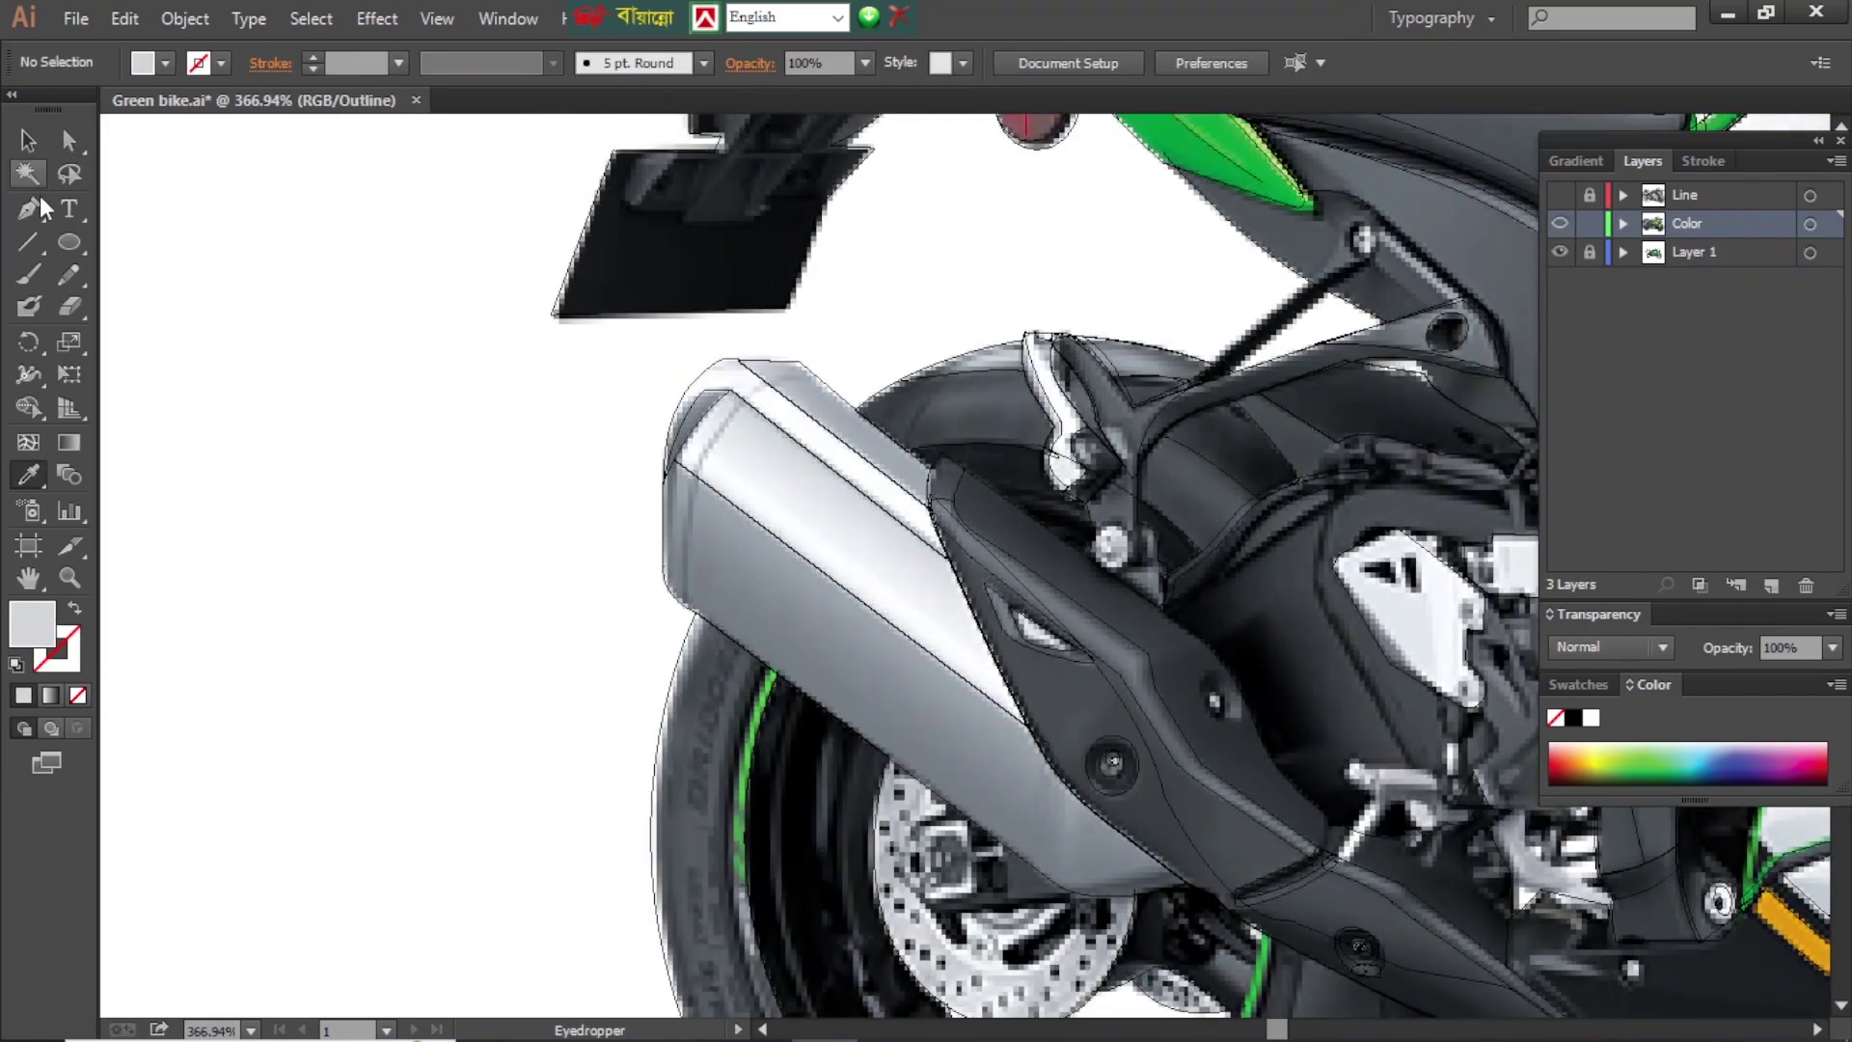
pyautogui.click(29, 207)
# - Draw a straight pen path across the rear brake disc
pyautogui.click(1657, 227)
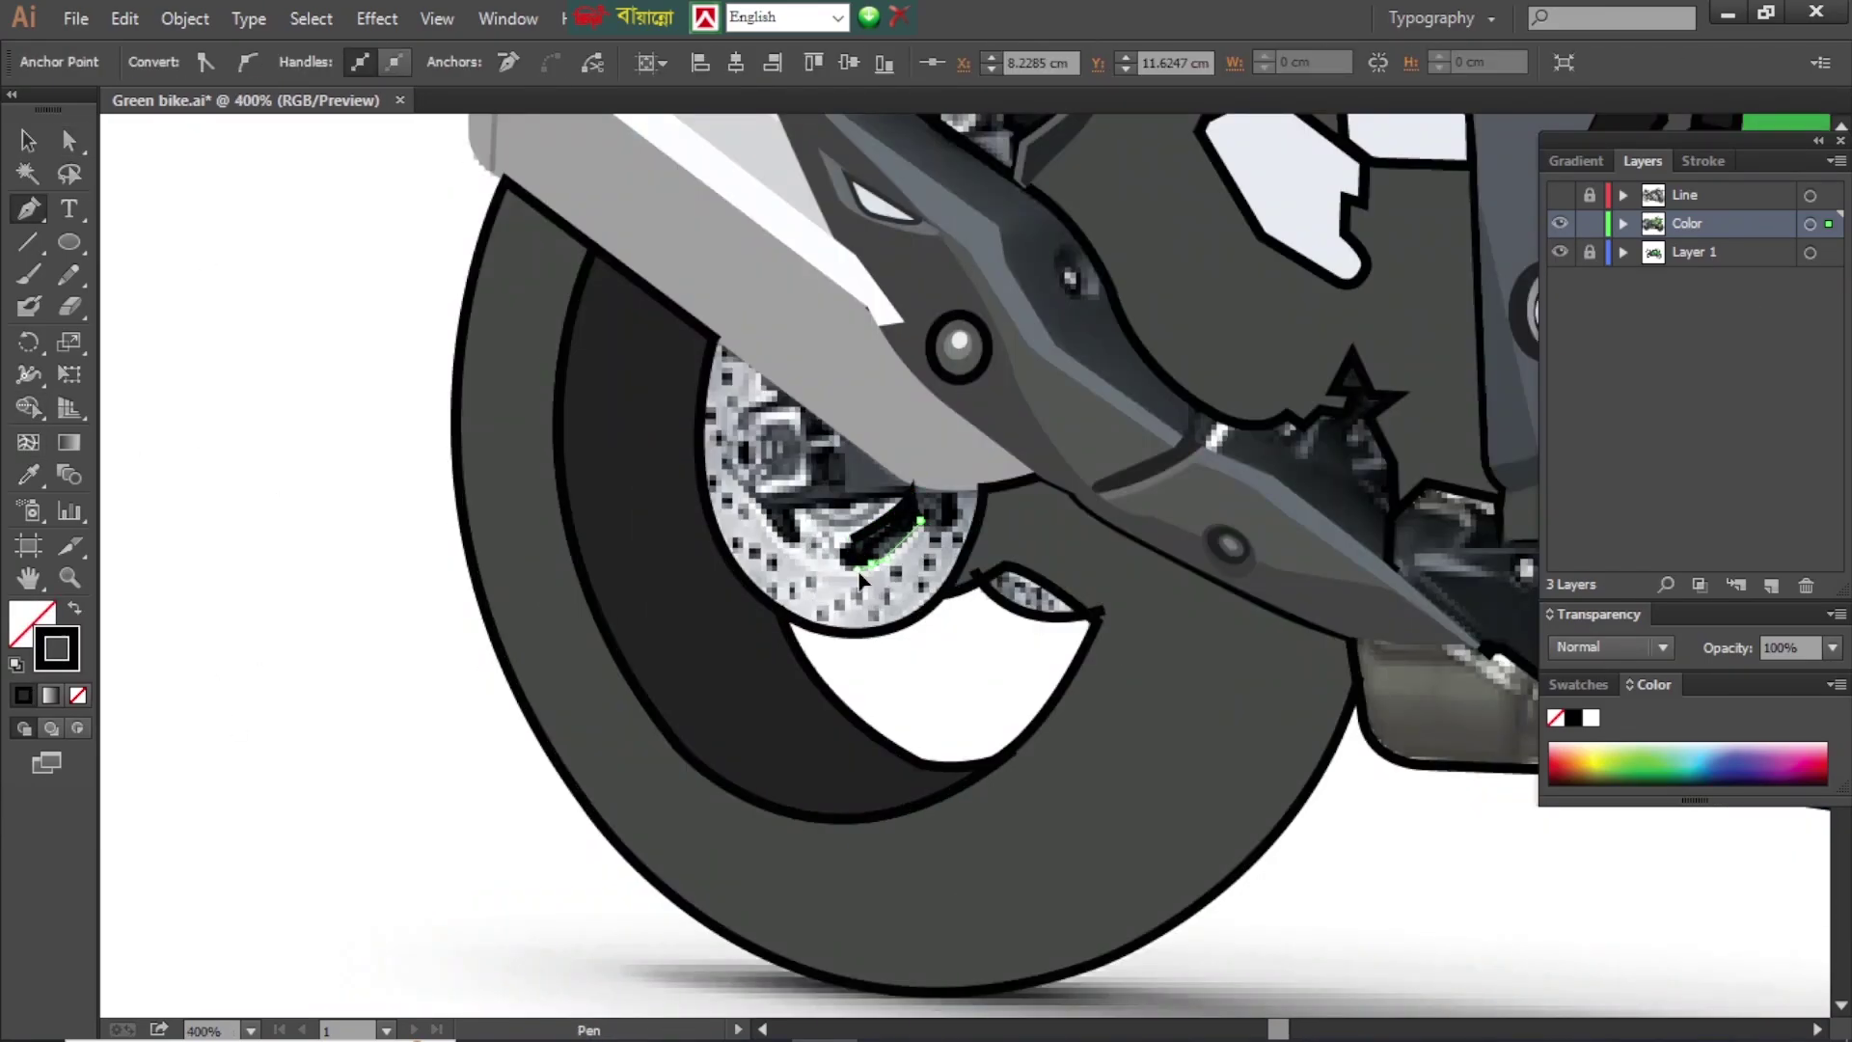
pyautogui.click(791, 516)
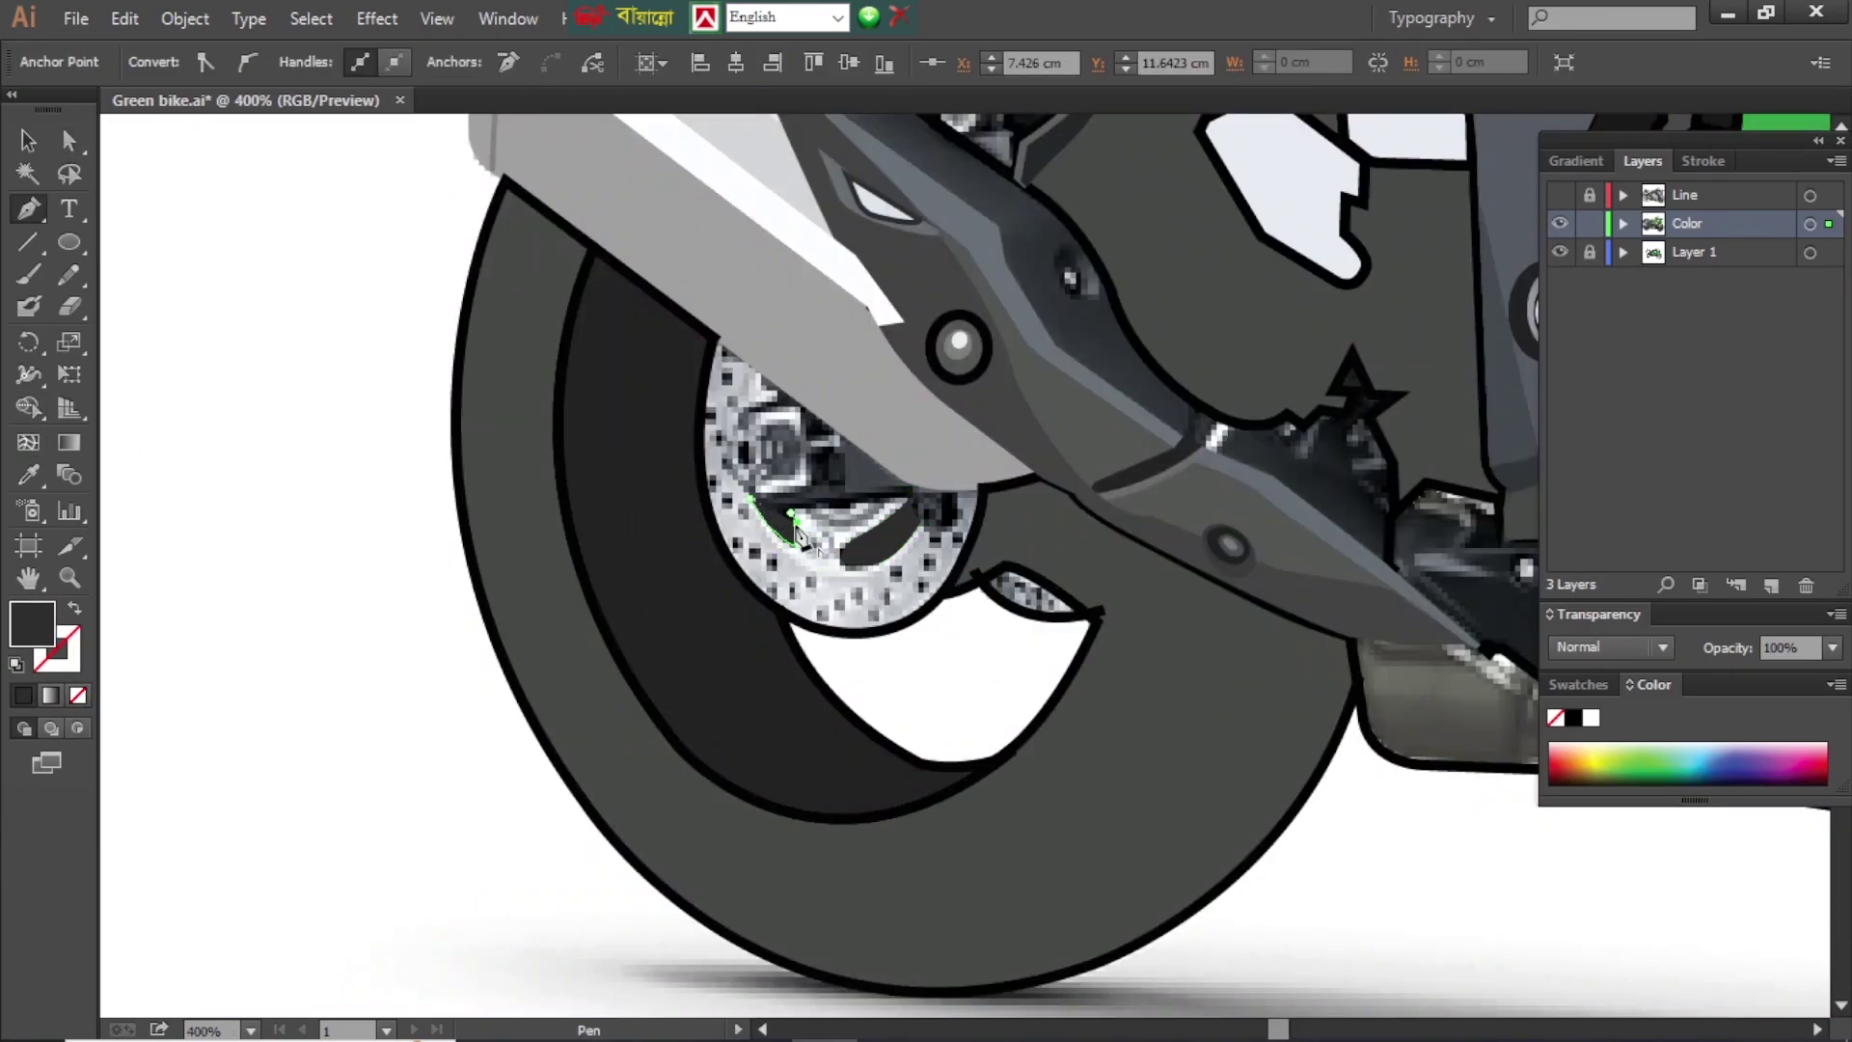
pyautogui.click(814, 487)
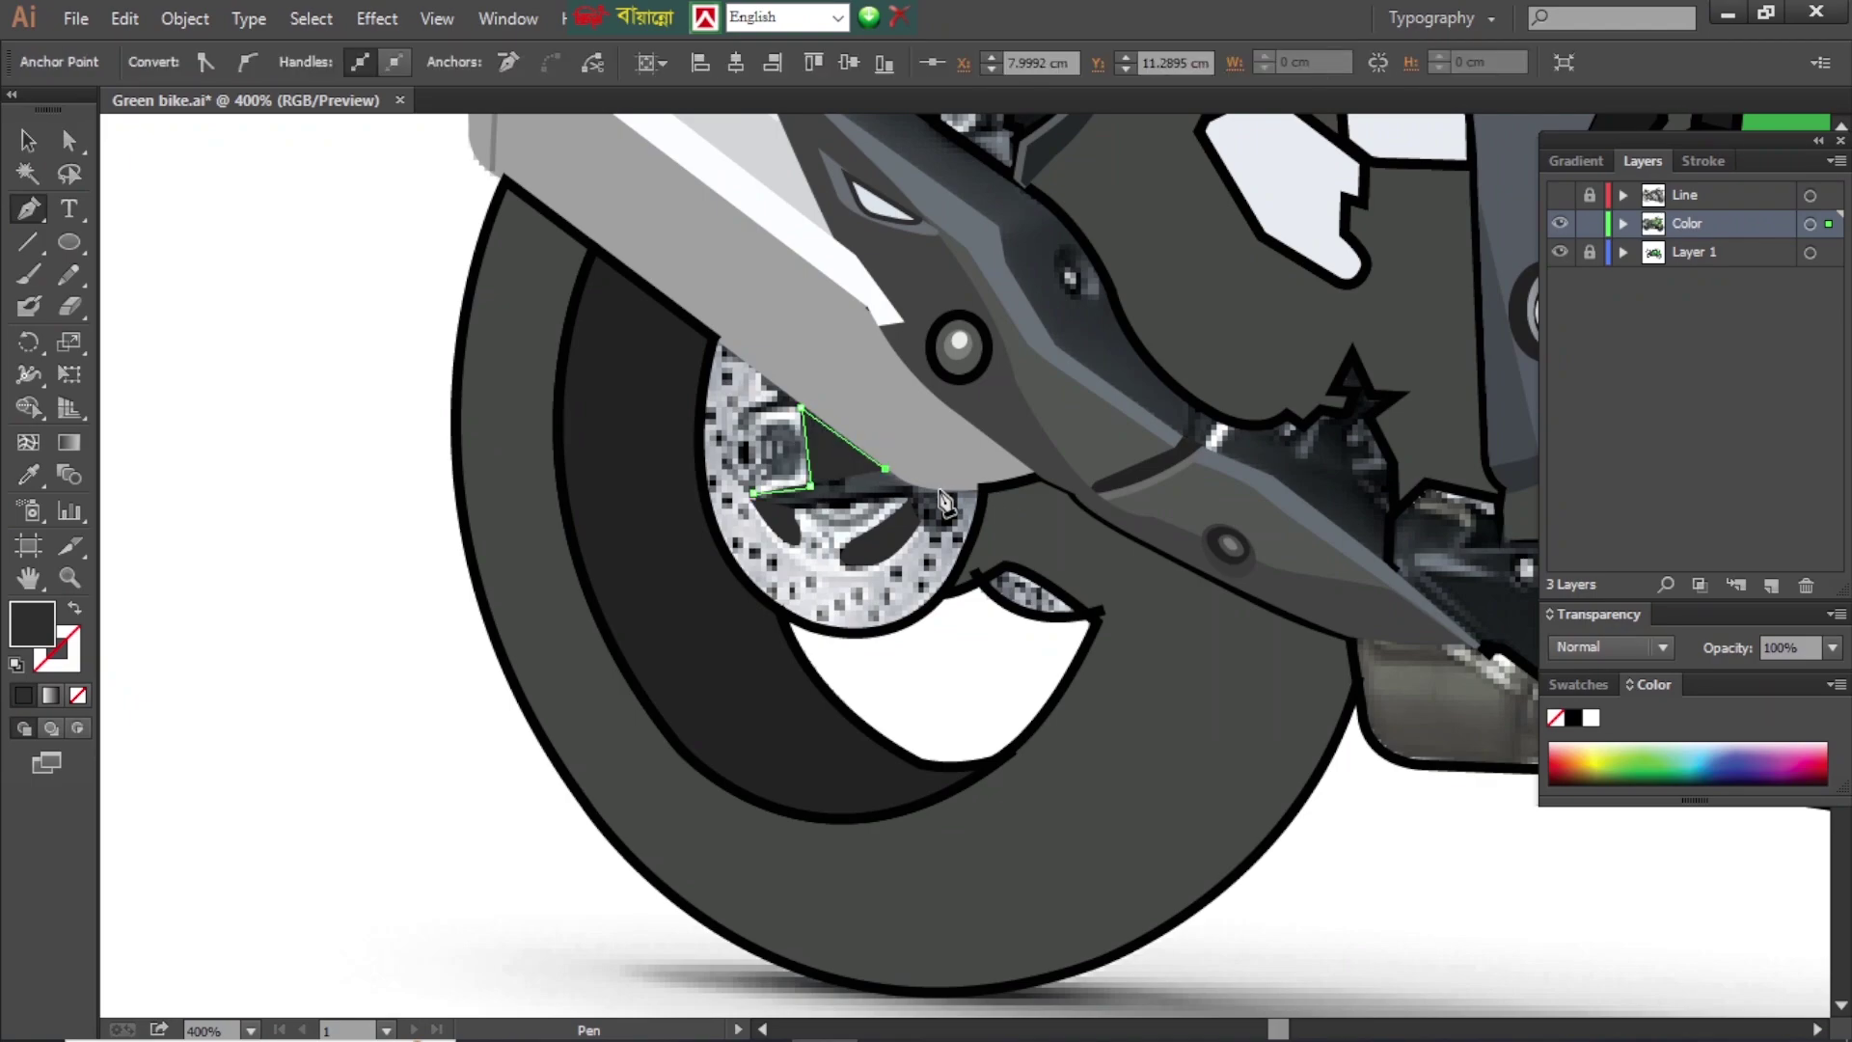
pyautogui.hotkey('ctrl', 'shift', 'a')
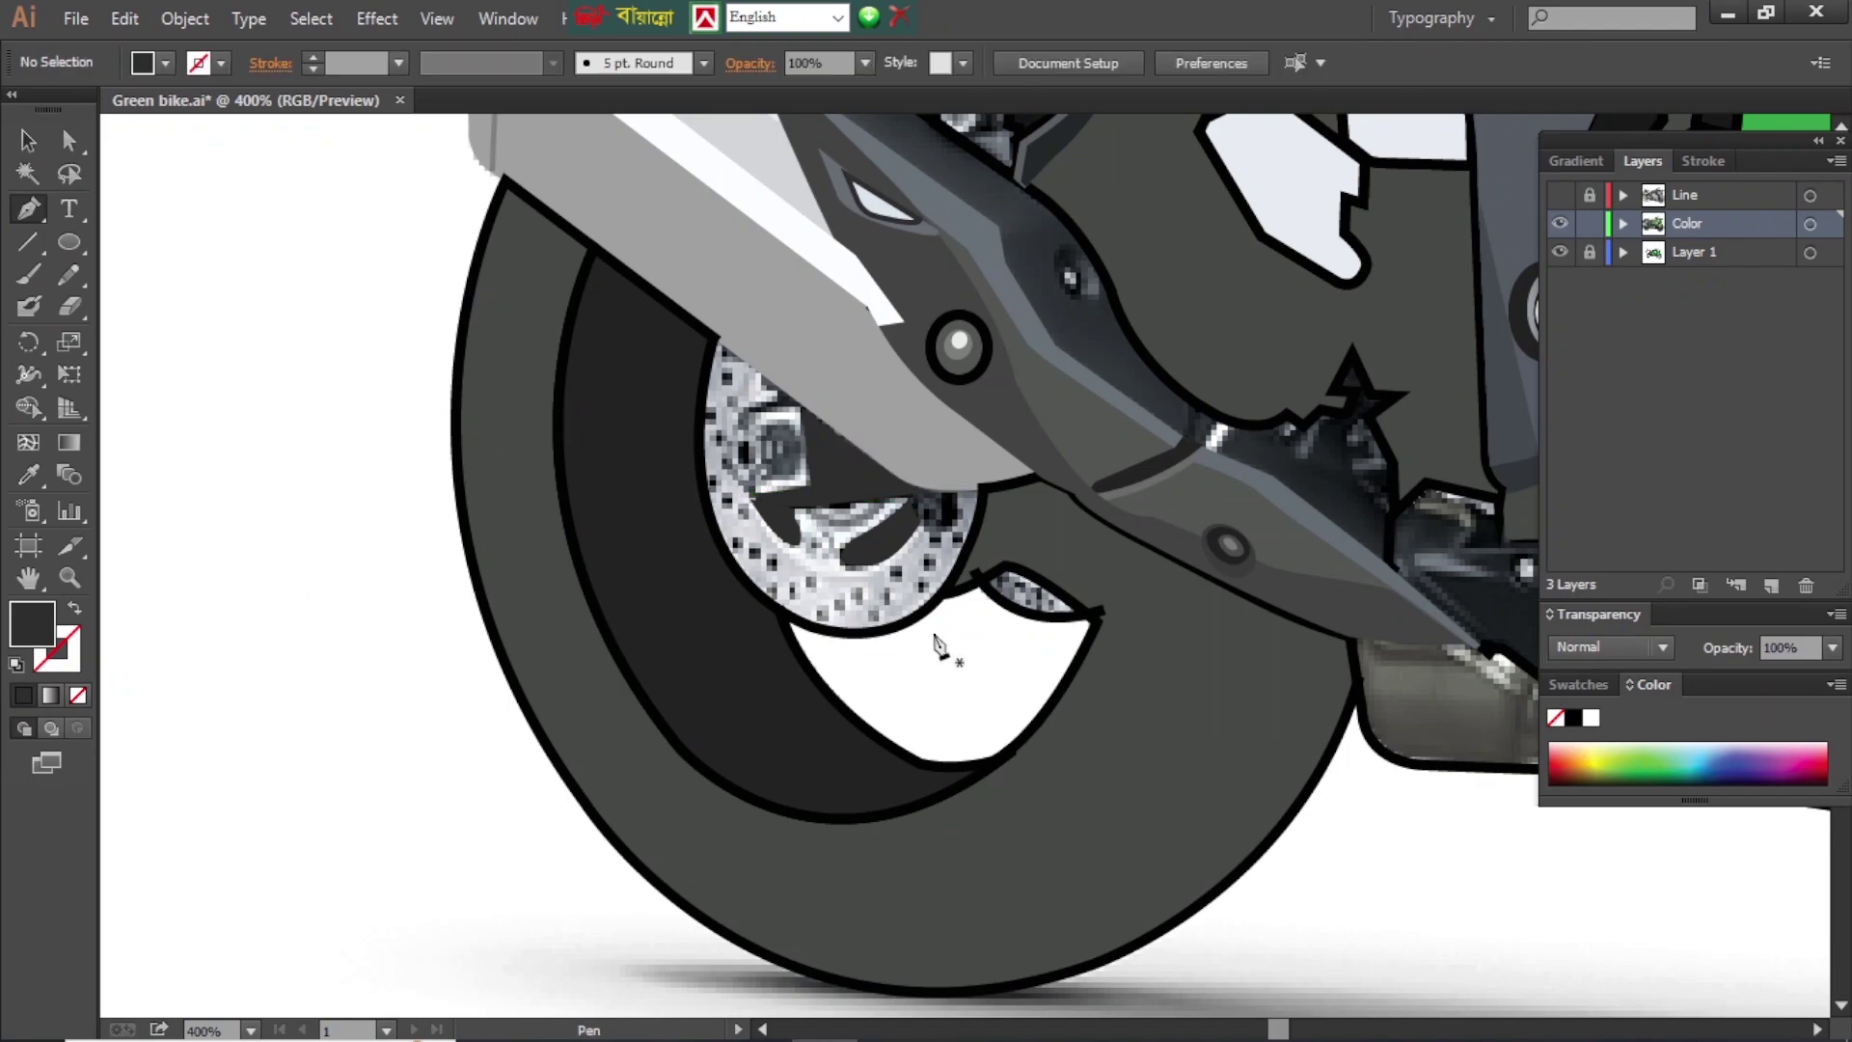
# - Draw a circle over the rear brake disc, rotate it slightly, and give it a black outline without fill
pyautogui.press('l')
pyautogui.moveTo(837, 449); pyautogui.dragTo(943, 555)
pyautogui.press('v')
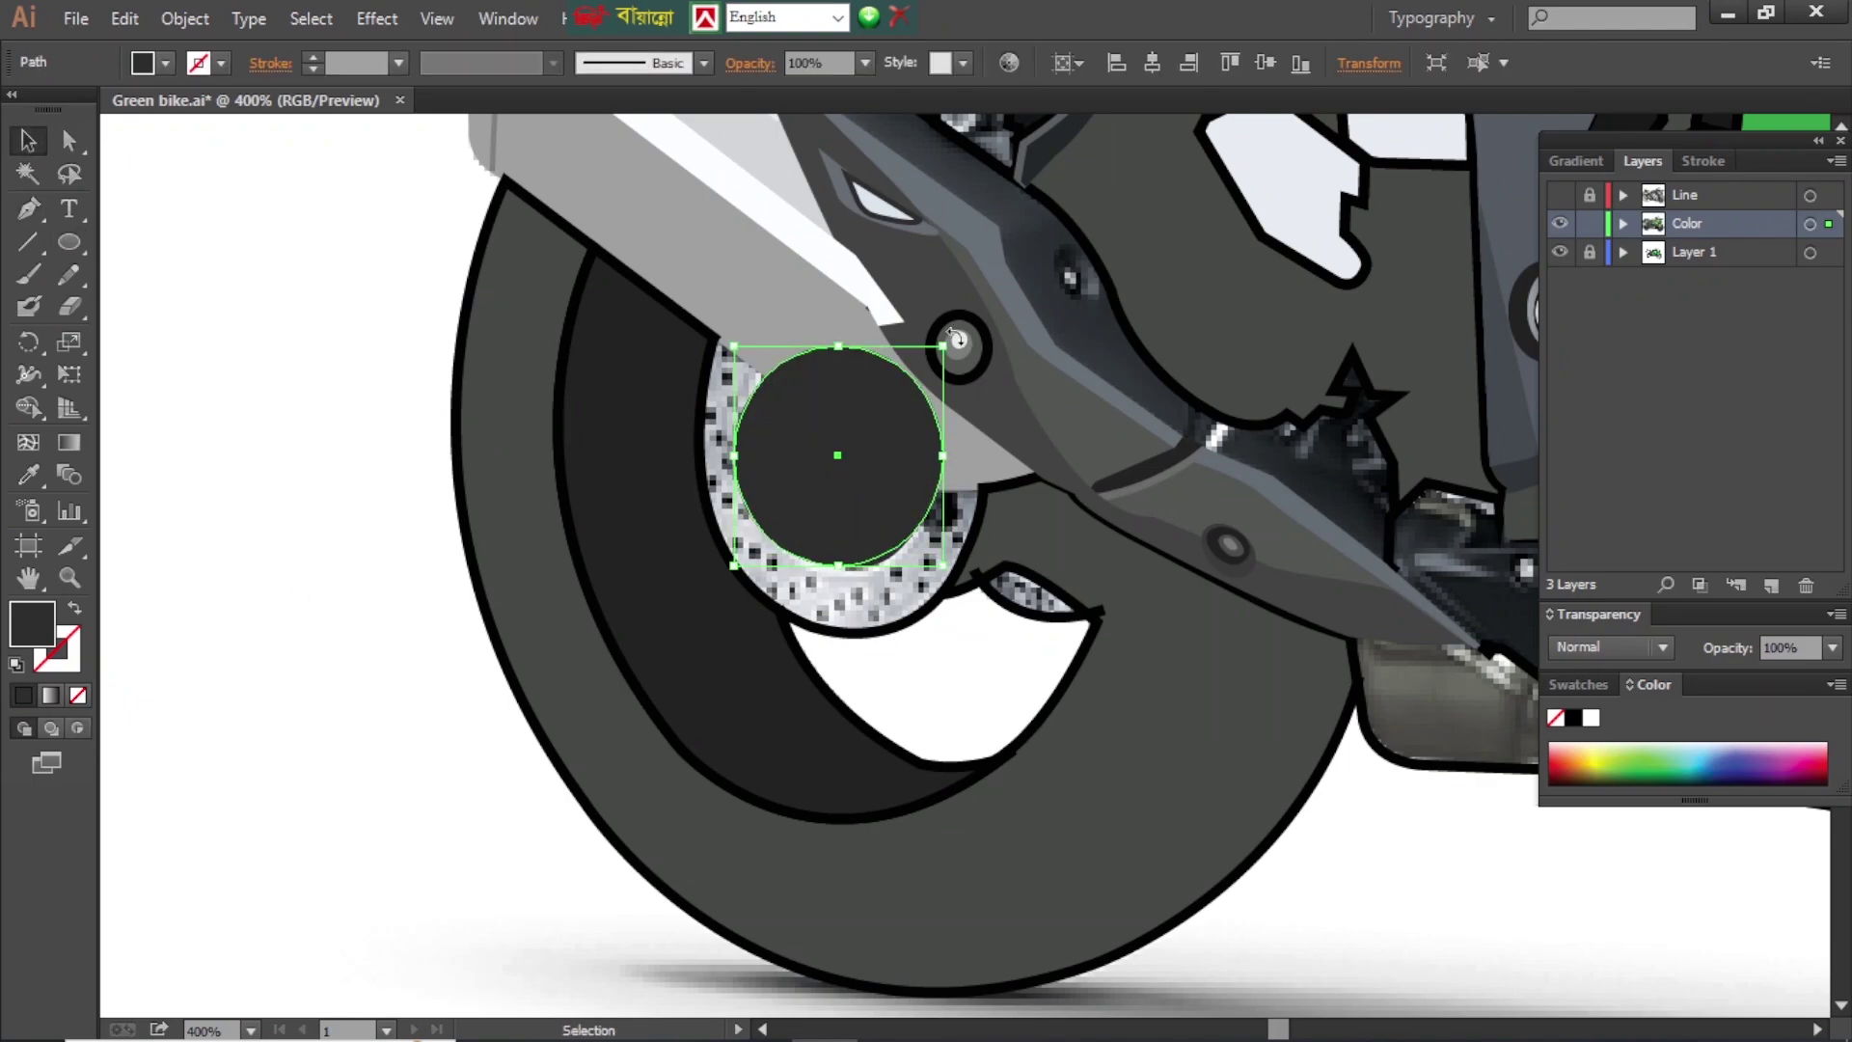
pyautogui.moveTo(955, 338); pyautogui.dragTo(911, 310)
pyautogui.press('/')
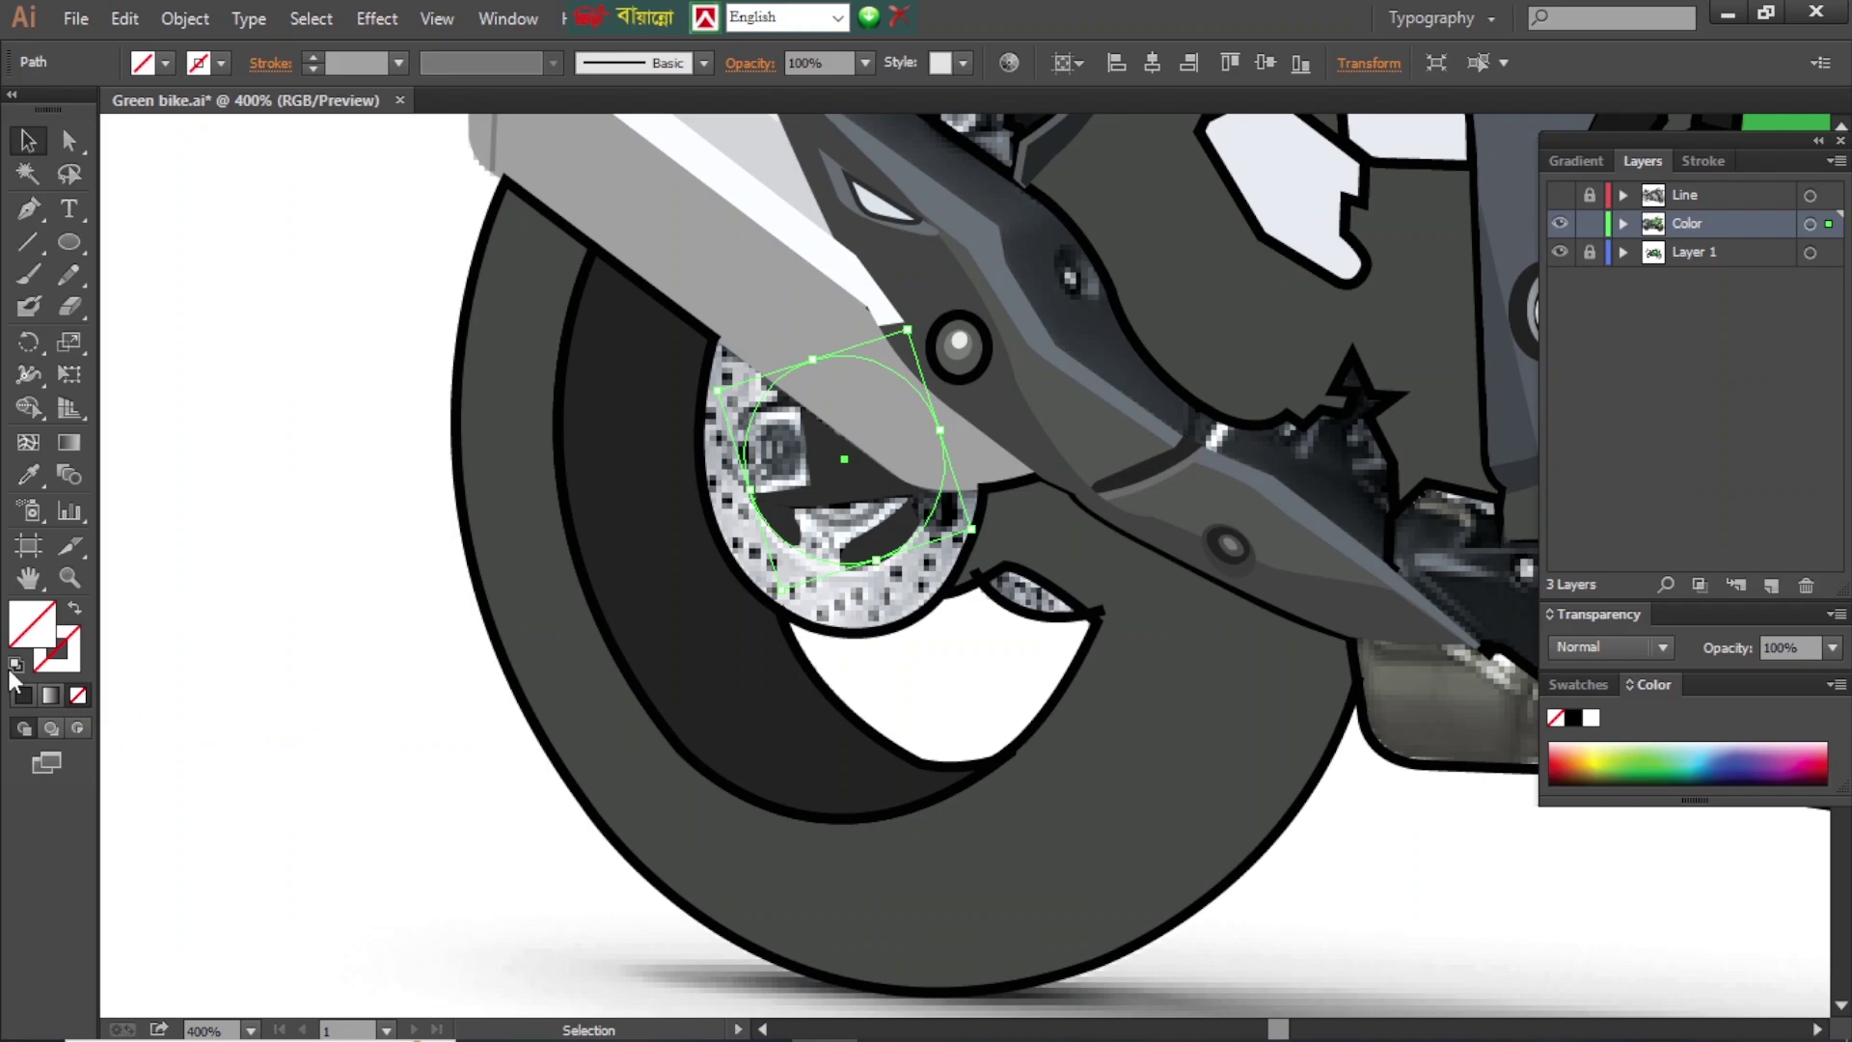
pyautogui.click(16, 664)
# - Paste a copy in front, enlarge it into a concentric circle, and fill the ring grey
pyautogui.press('/')
pyautogui.hotkey('ctrl', 'c')
pyautogui.hotkey('ctrl', 'f')
pyautogui.moveTo(812, 359); pyautogui.dragTo(799, 270)
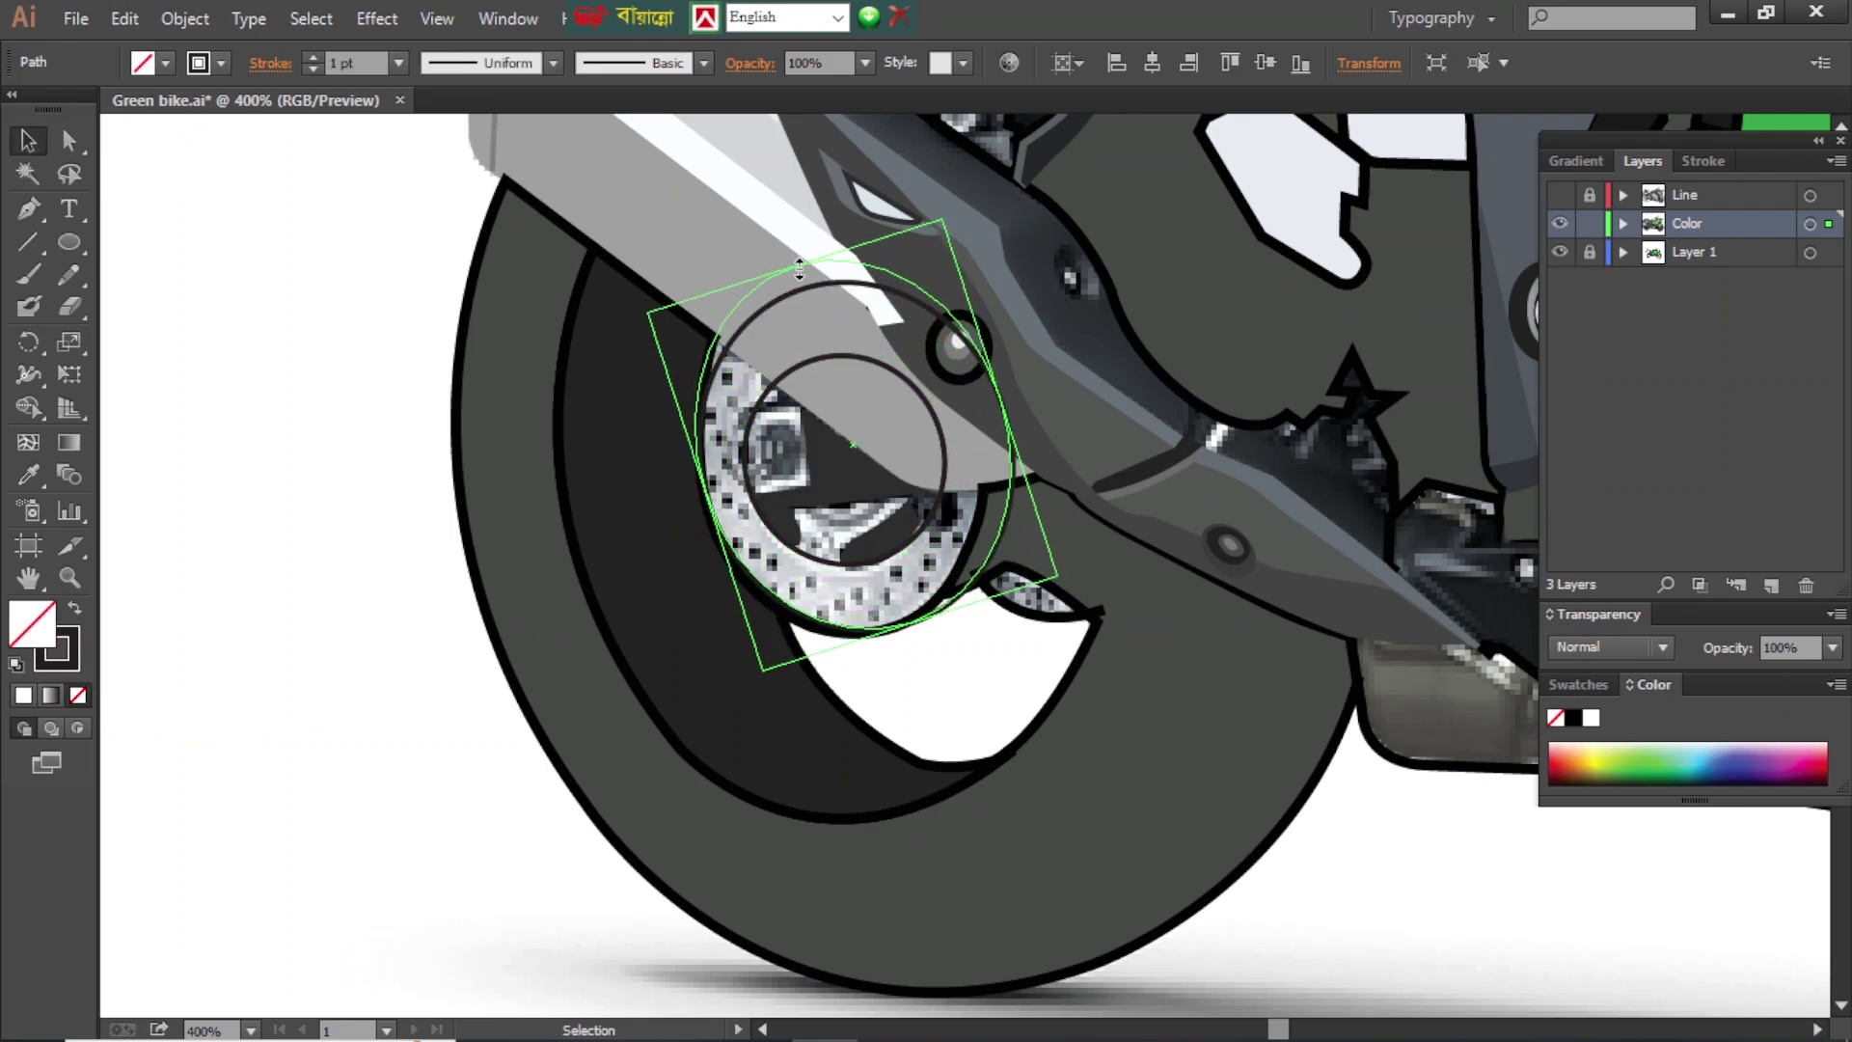
pyautogui.keyDown('shift'); pyautogui.click(840, 357); pyautogui.keyUp('shift')
# - Merge the grey ring with the swingarm regions using Shape Builder
pyautogui.hotkey('shift', 'm')
pyautogui.click(734, 454)
pyautogui.press('a')
pyautogui.click(863, 407)
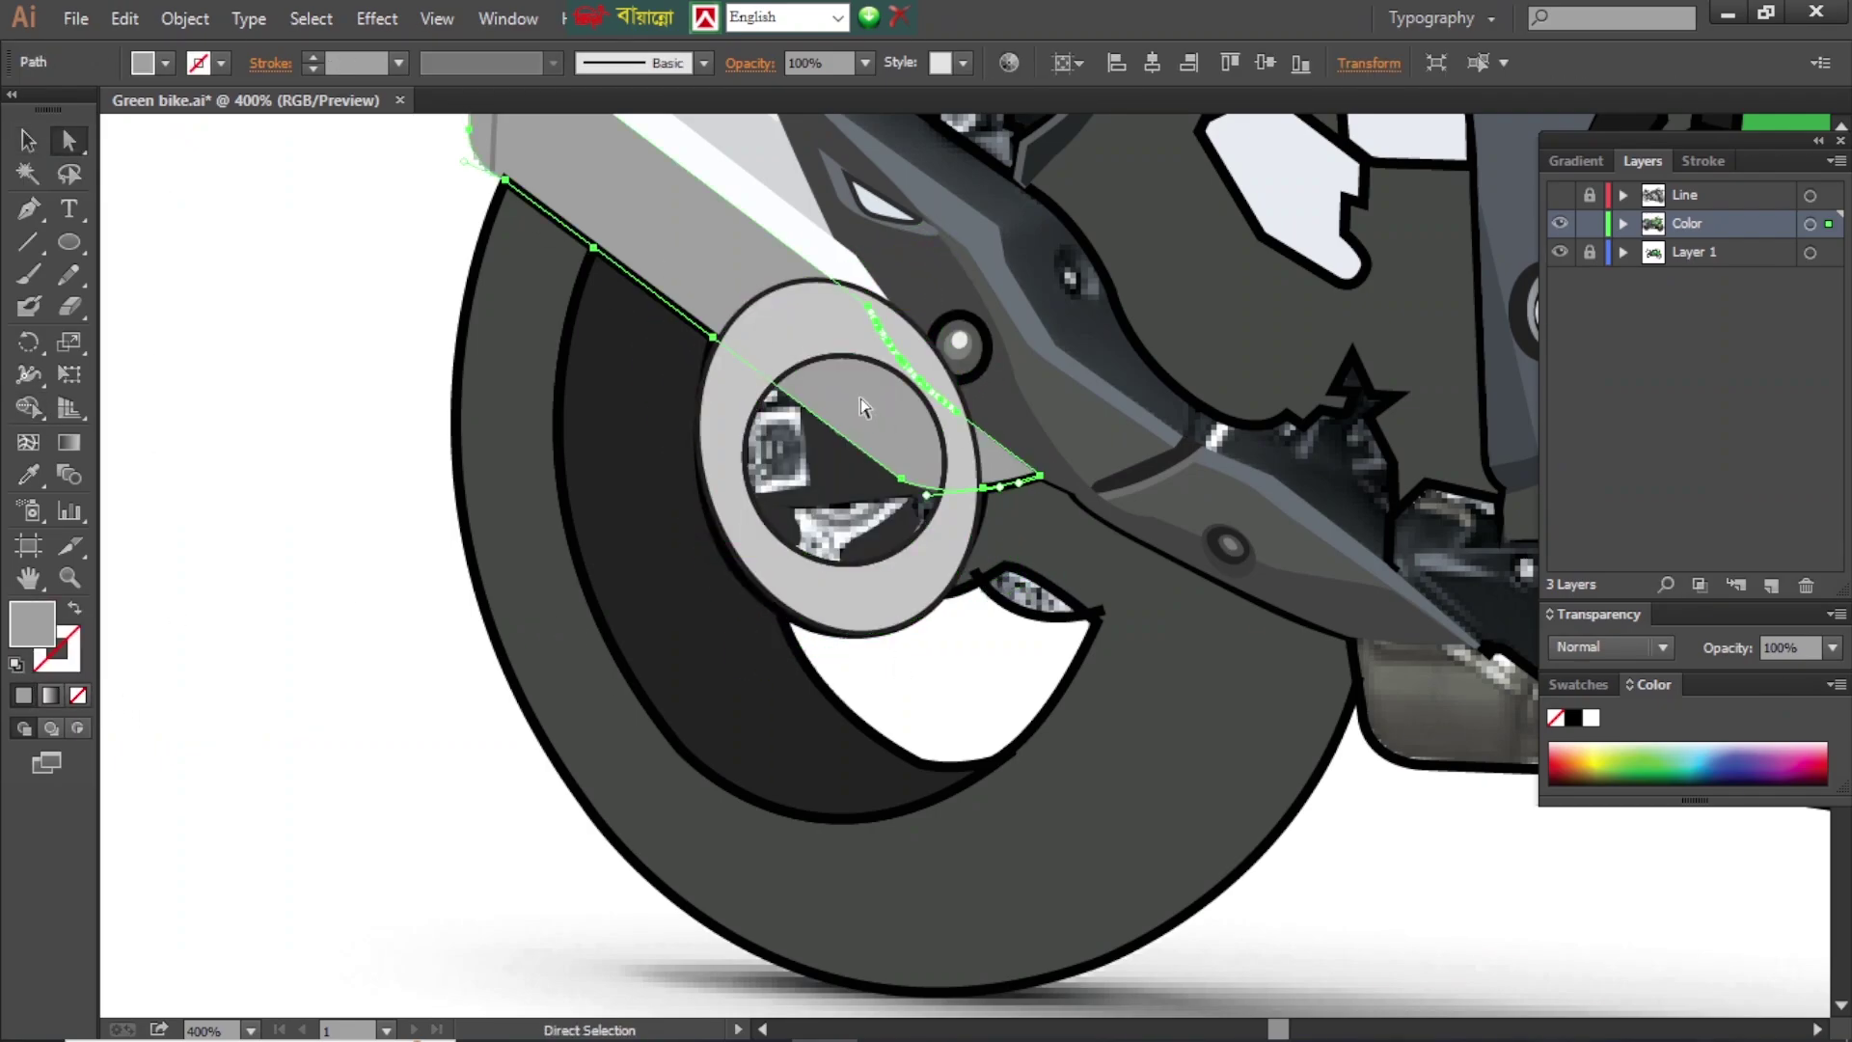
pyautogui.keyDown('shift'); pyautogui.click(862, 364); pyautogui.keyUp('shift')
pyautogui.hotkey('shift', 'm')
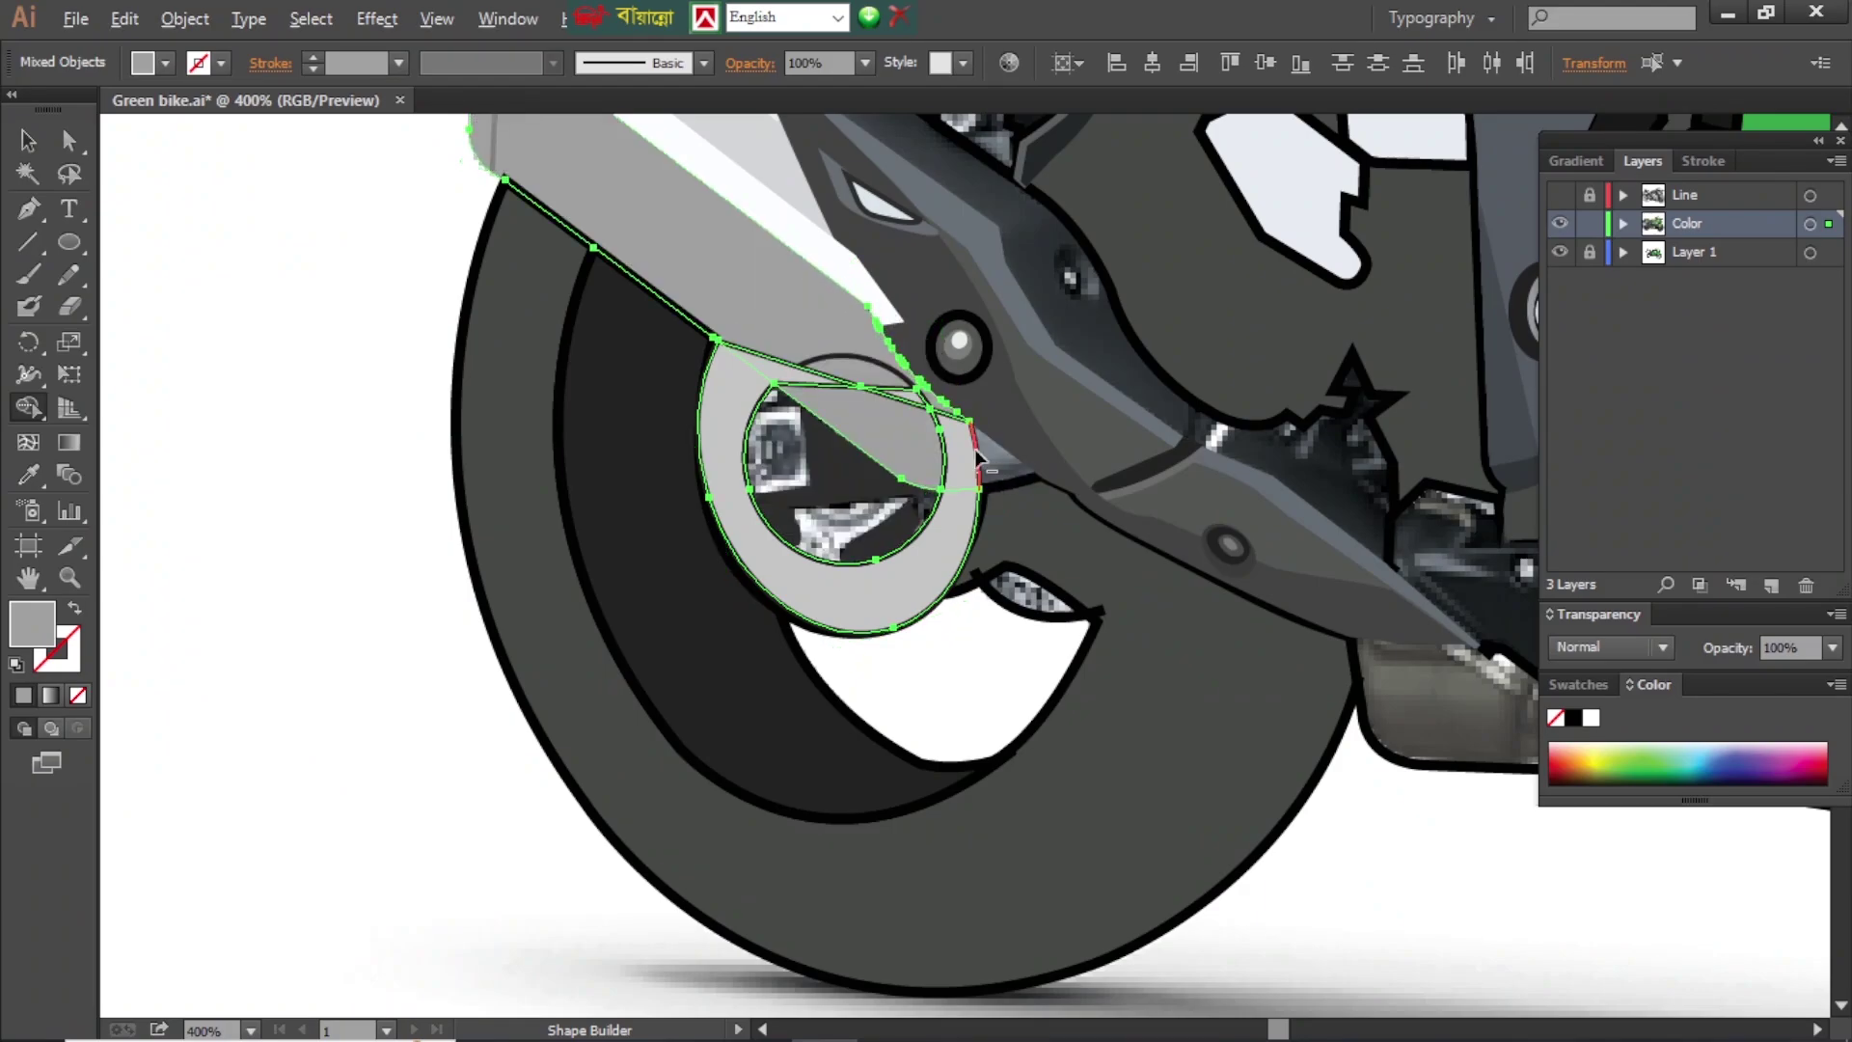
pyautogui.moveTo(977, 461); pyautogui.dragTo(941, 439)
pyautogui.moveTo(828, 382); pyautogui.dragTo(921, 400)
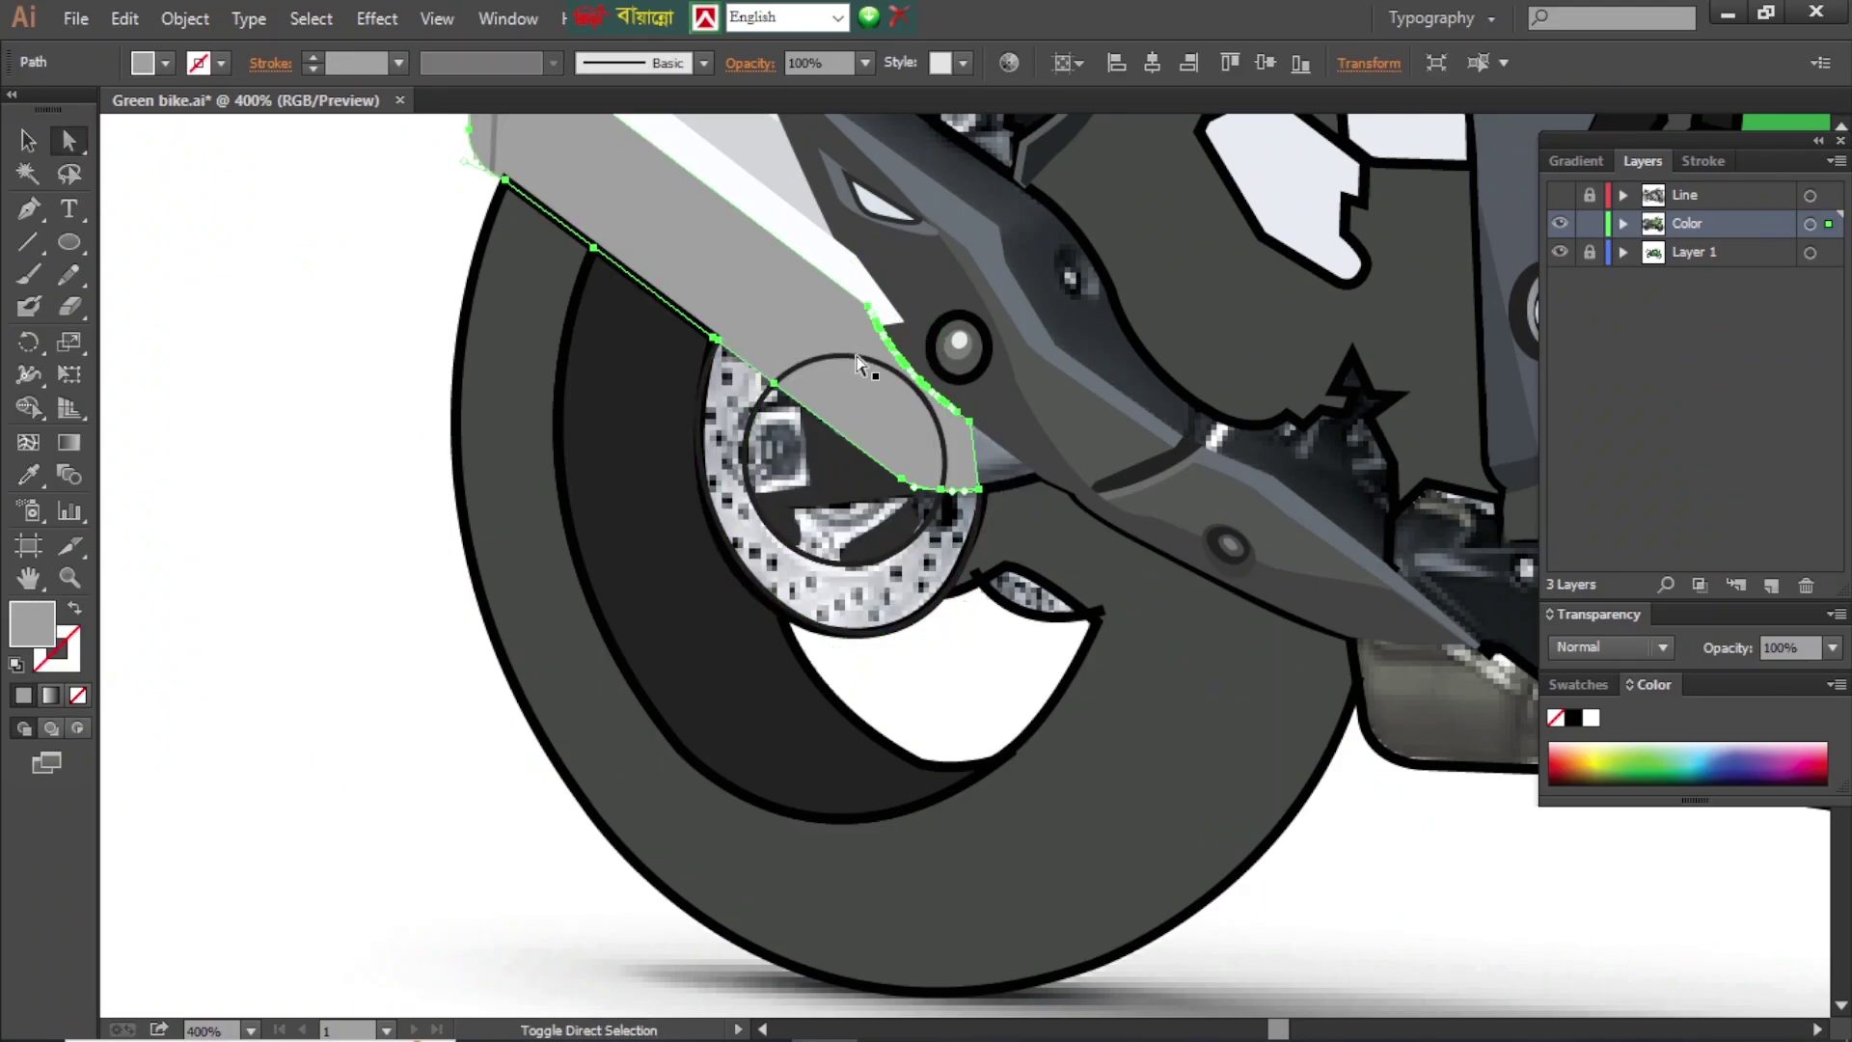
# - Trace a new shape over the rear hub and fill it
pyautogui.hotkey('ctrl', 'y')
pyautogui.press('p')
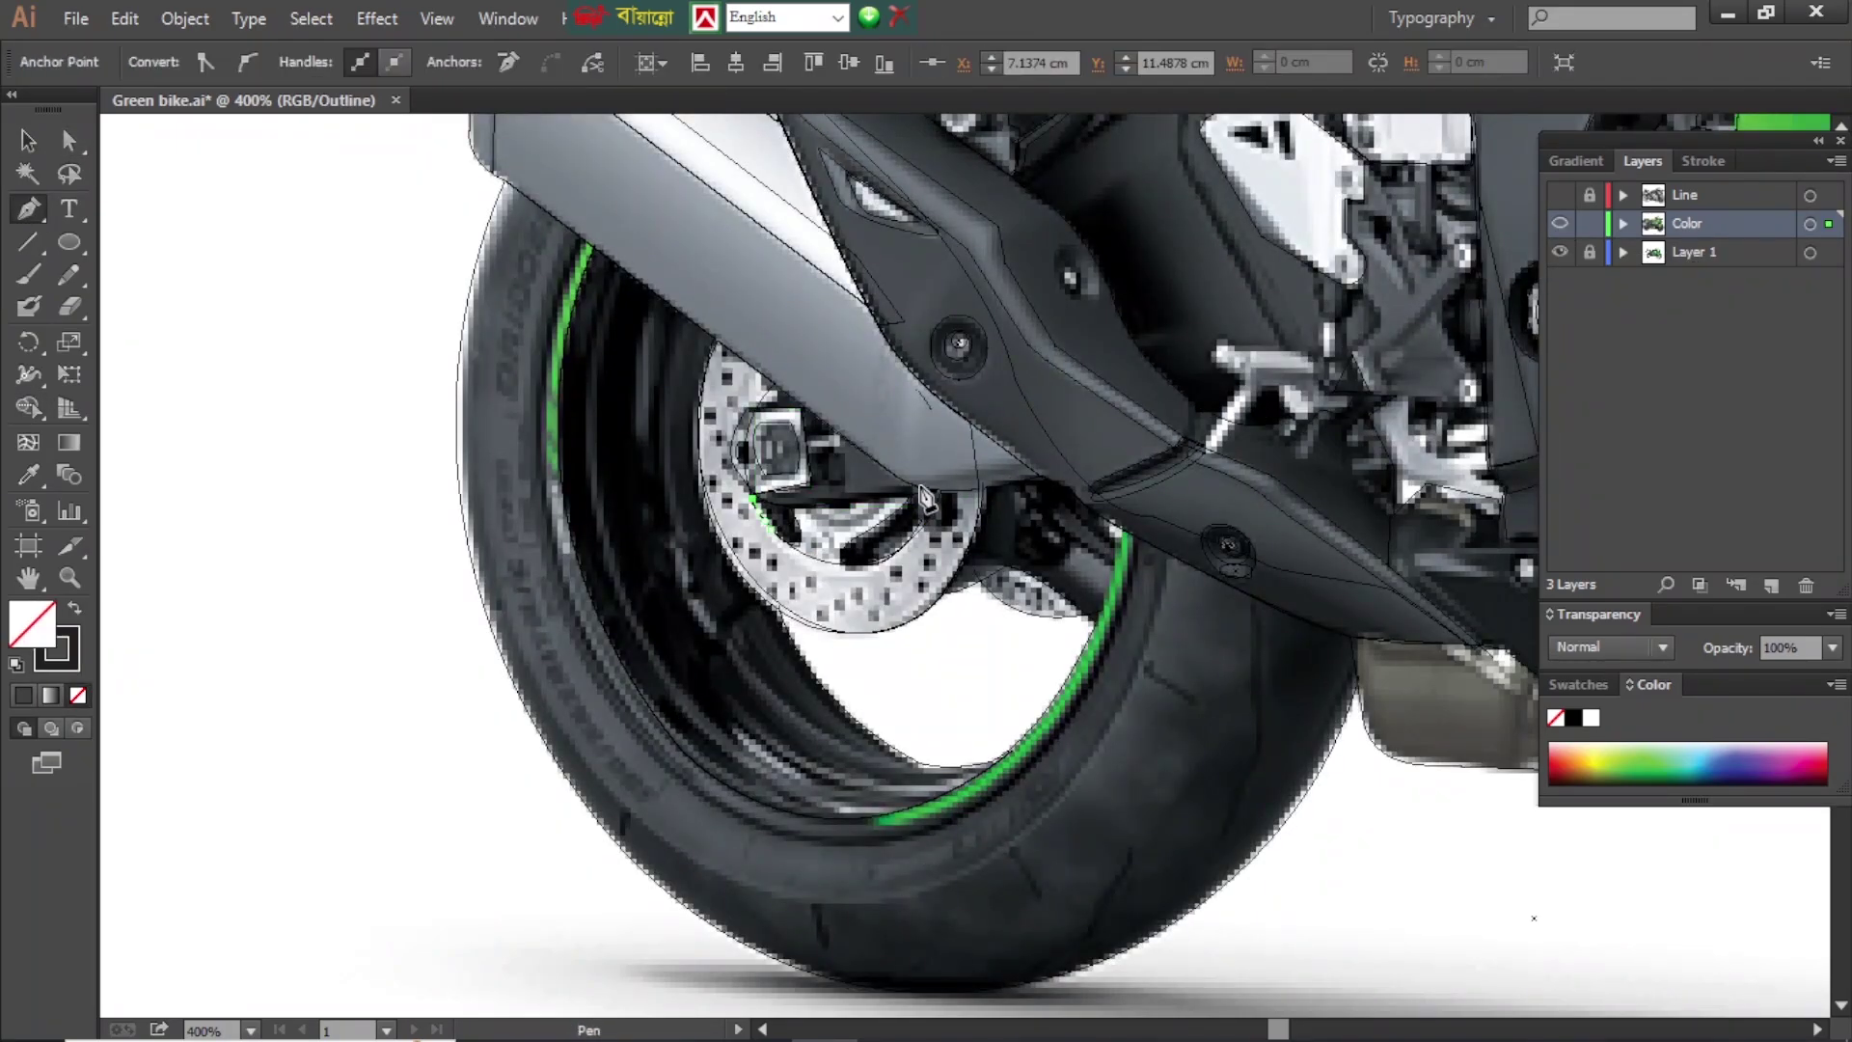
pyautogui.hotkey('ctrl', 'y')
pyautogui.hotkey('ctrl', 'F10')
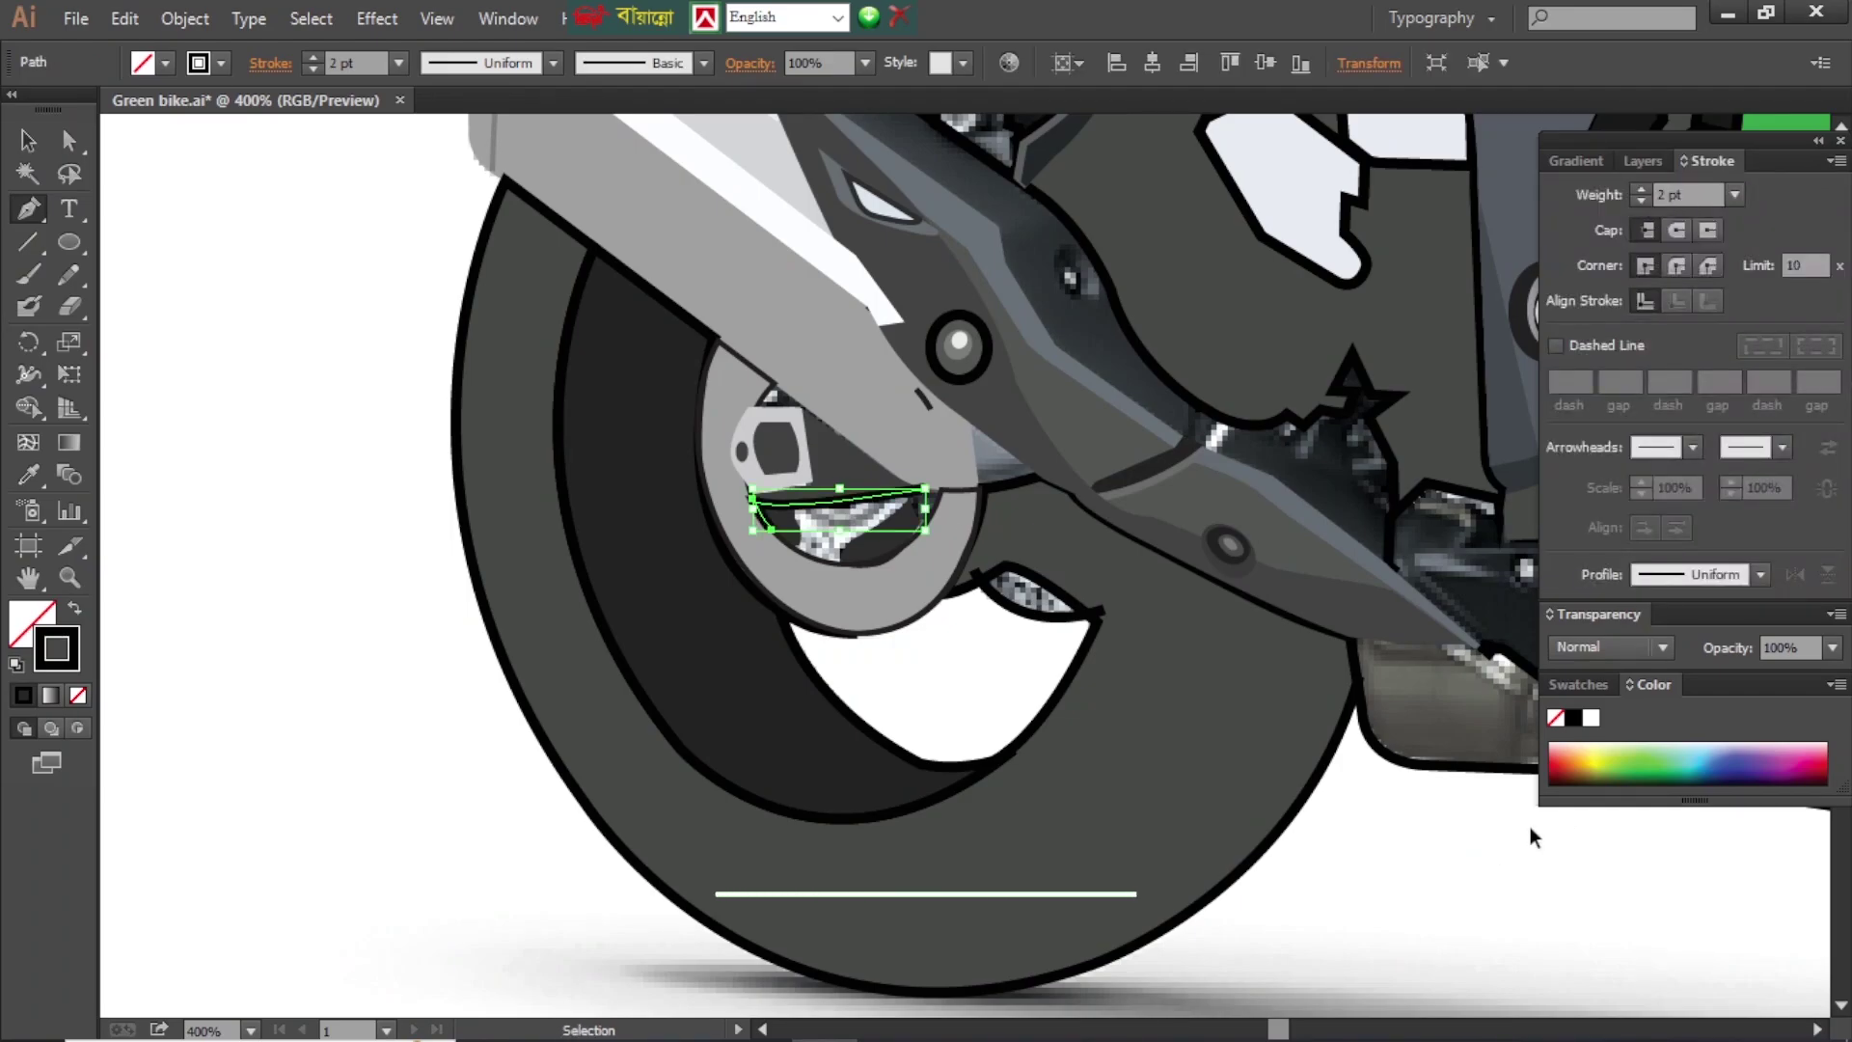
pyautogui.scroll(3, 765, 682)
pyautogui.scroll(-3, 620, 683)
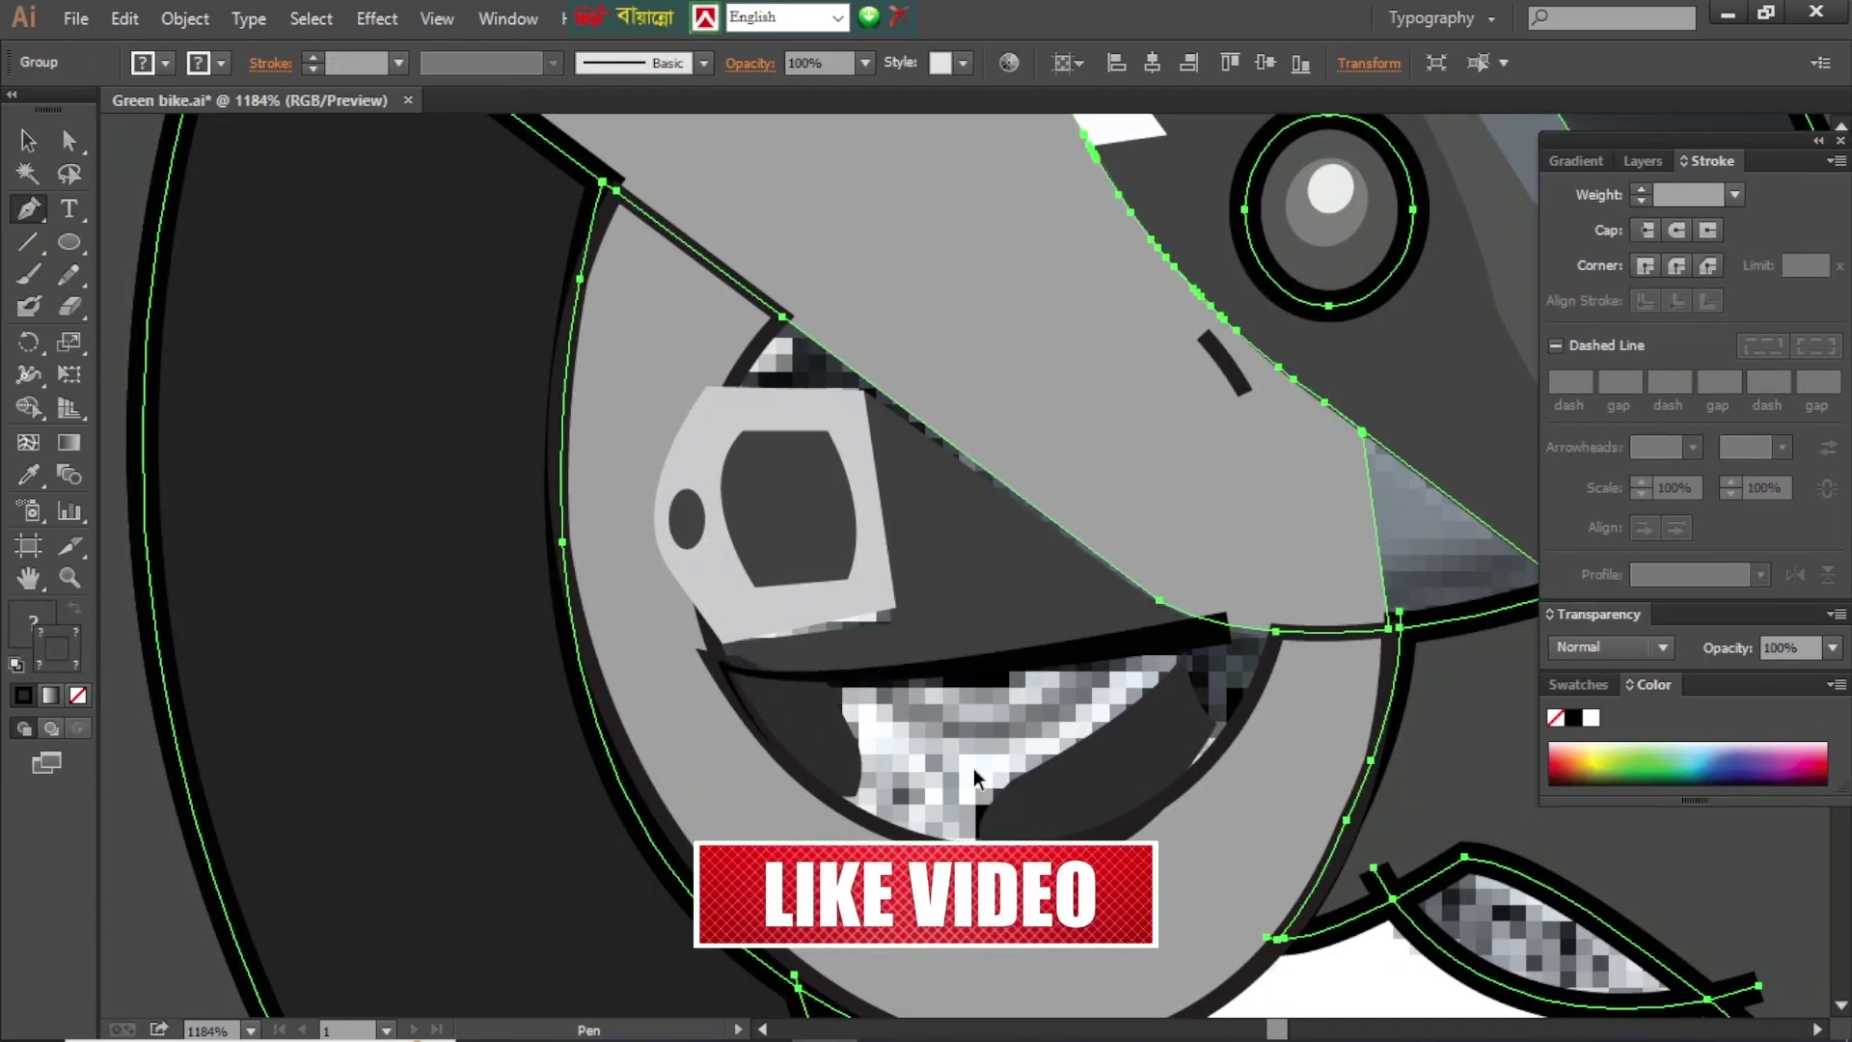
pyautogui.hotkey('shift', 'x')
pyautogui.hotkey('ctrl', 'shift', 'a')
# - Select the hub shape with the inner shapes for combining
pyautogui.press('a')
pyautogui.hotkey('ctrl', 'y')
pyautogui.press('F7')
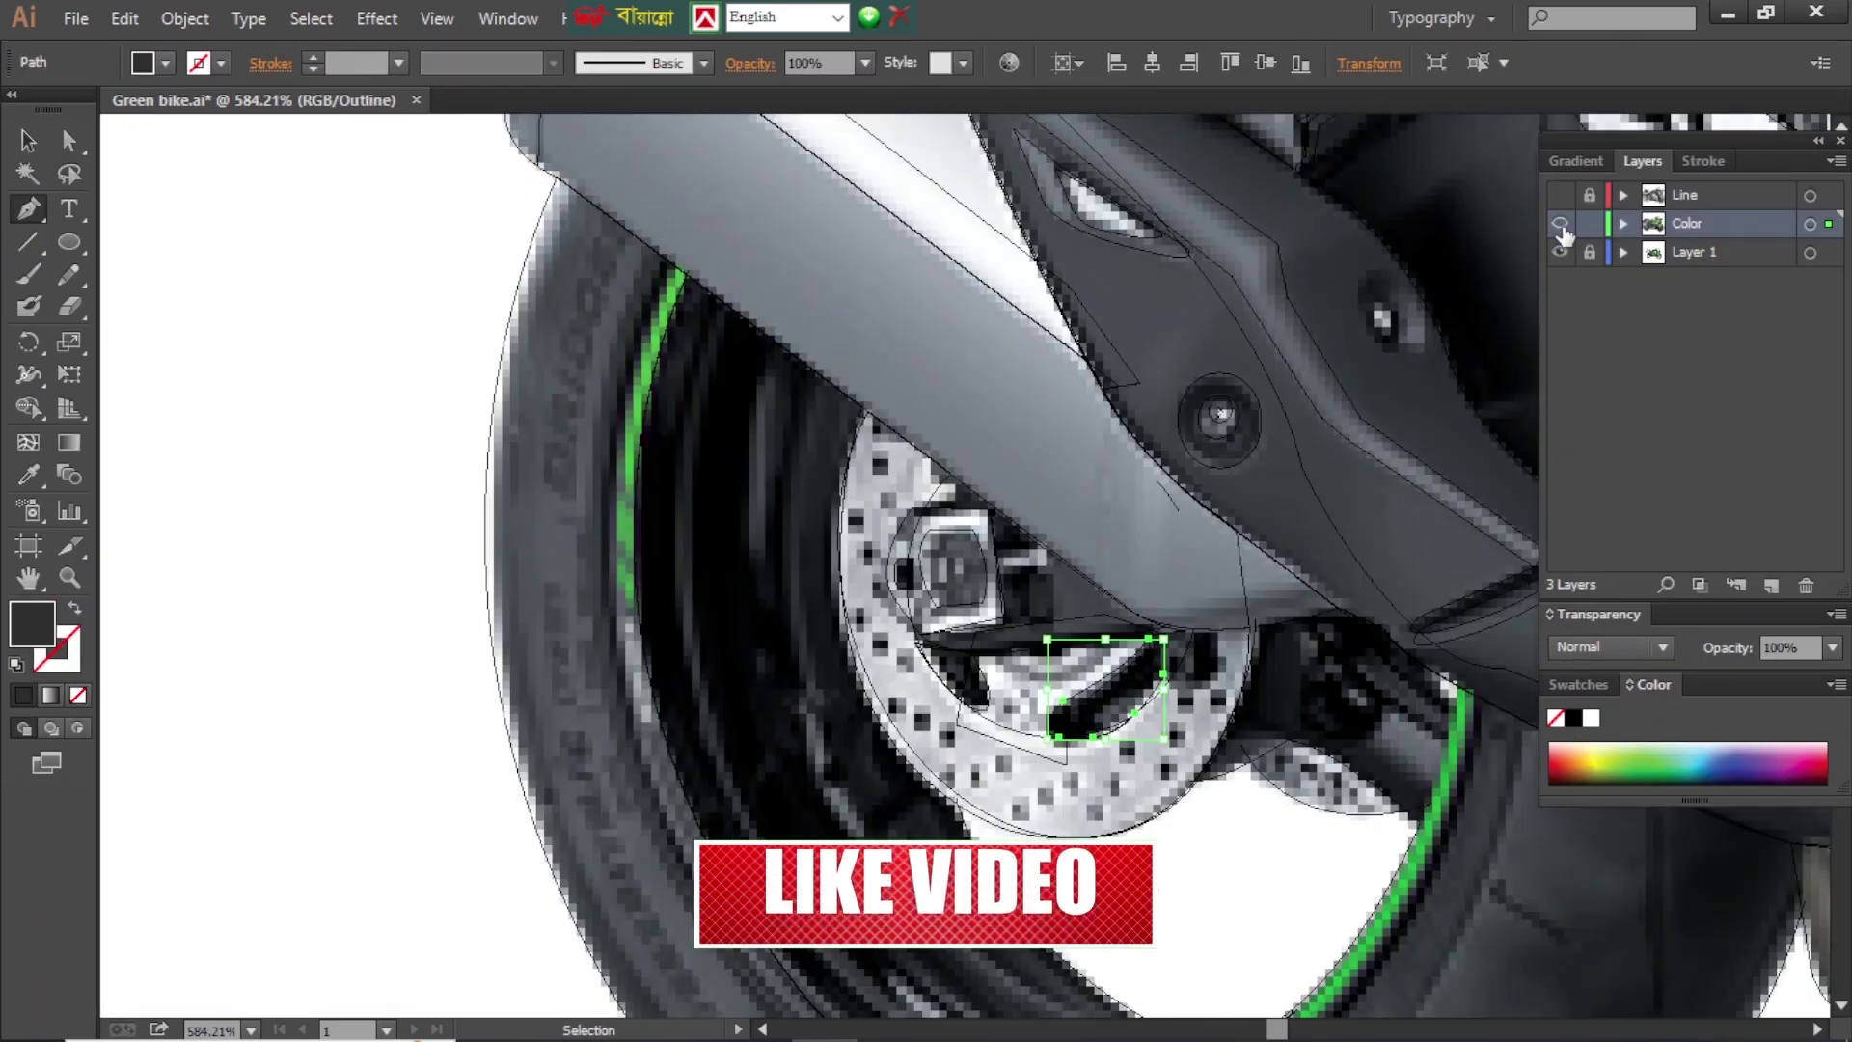
pyautogui.hotkey('ctrl', 'a')
pyautogui.hotkey('ctrl', 'y')
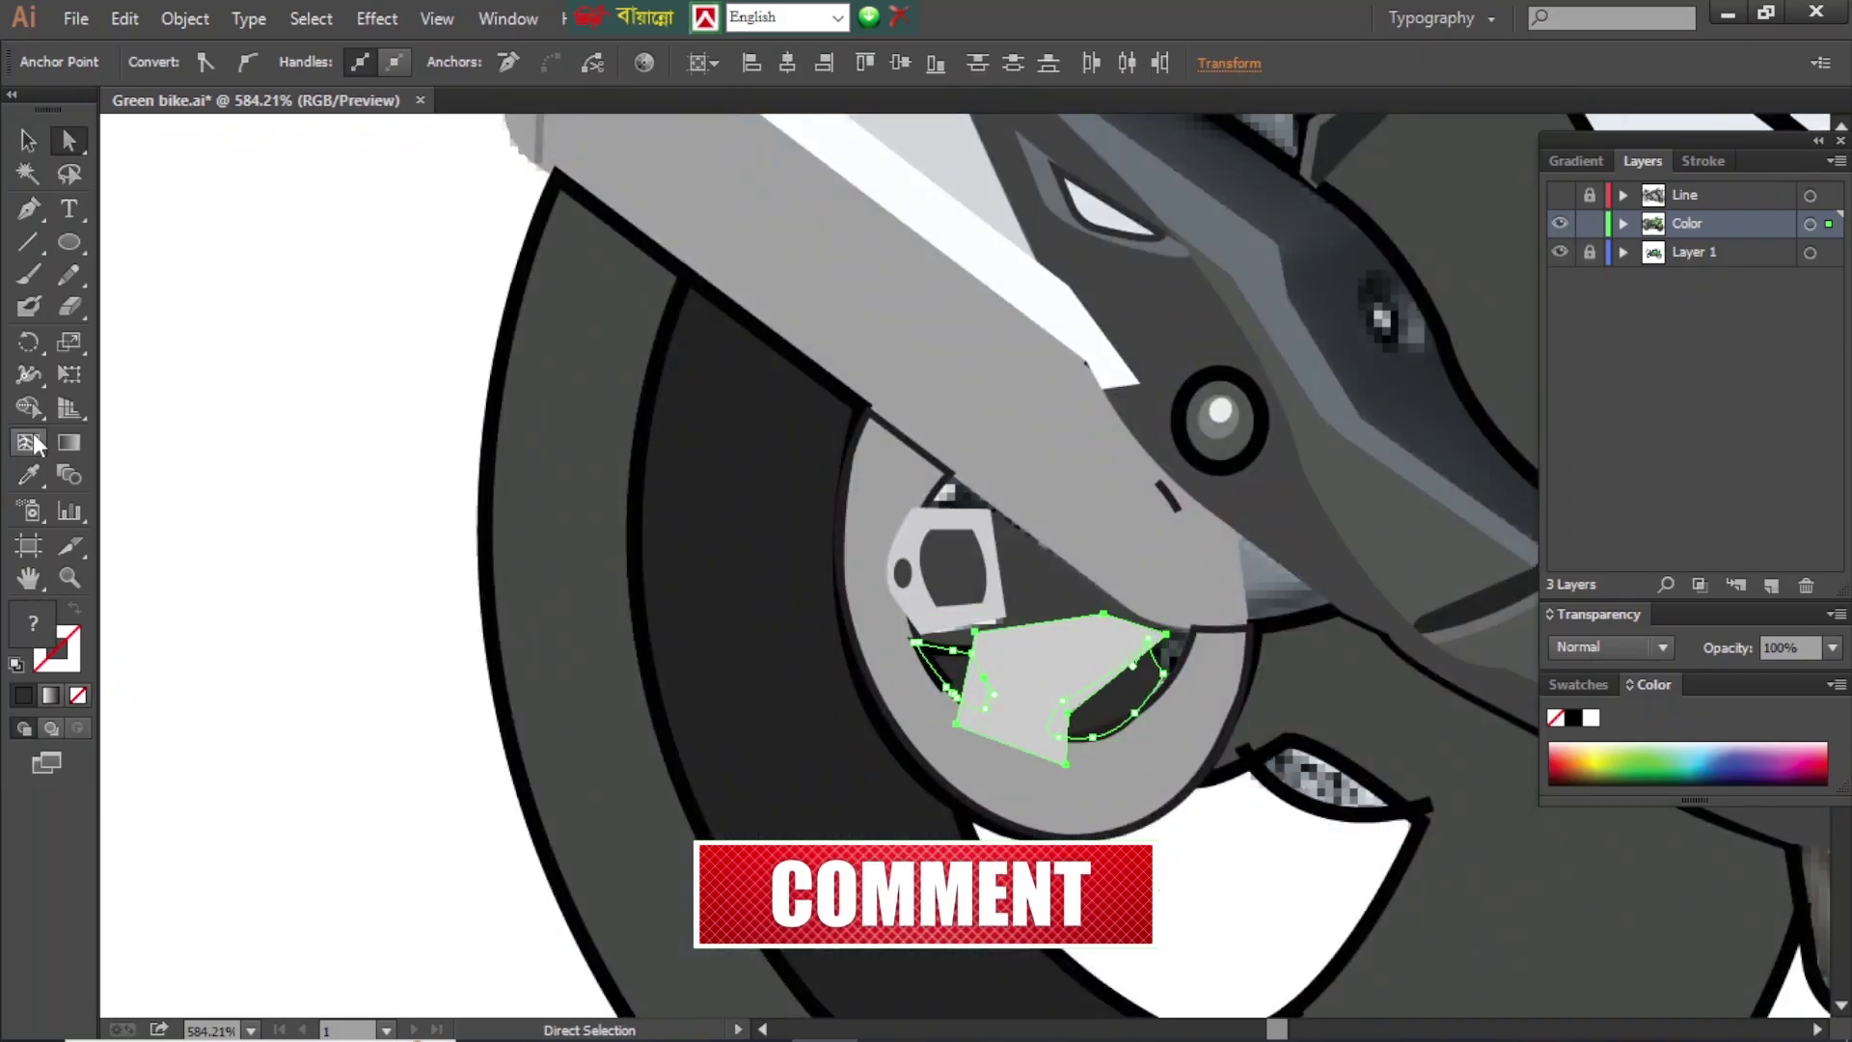
pyautogui.hotkey('shift', 'm')
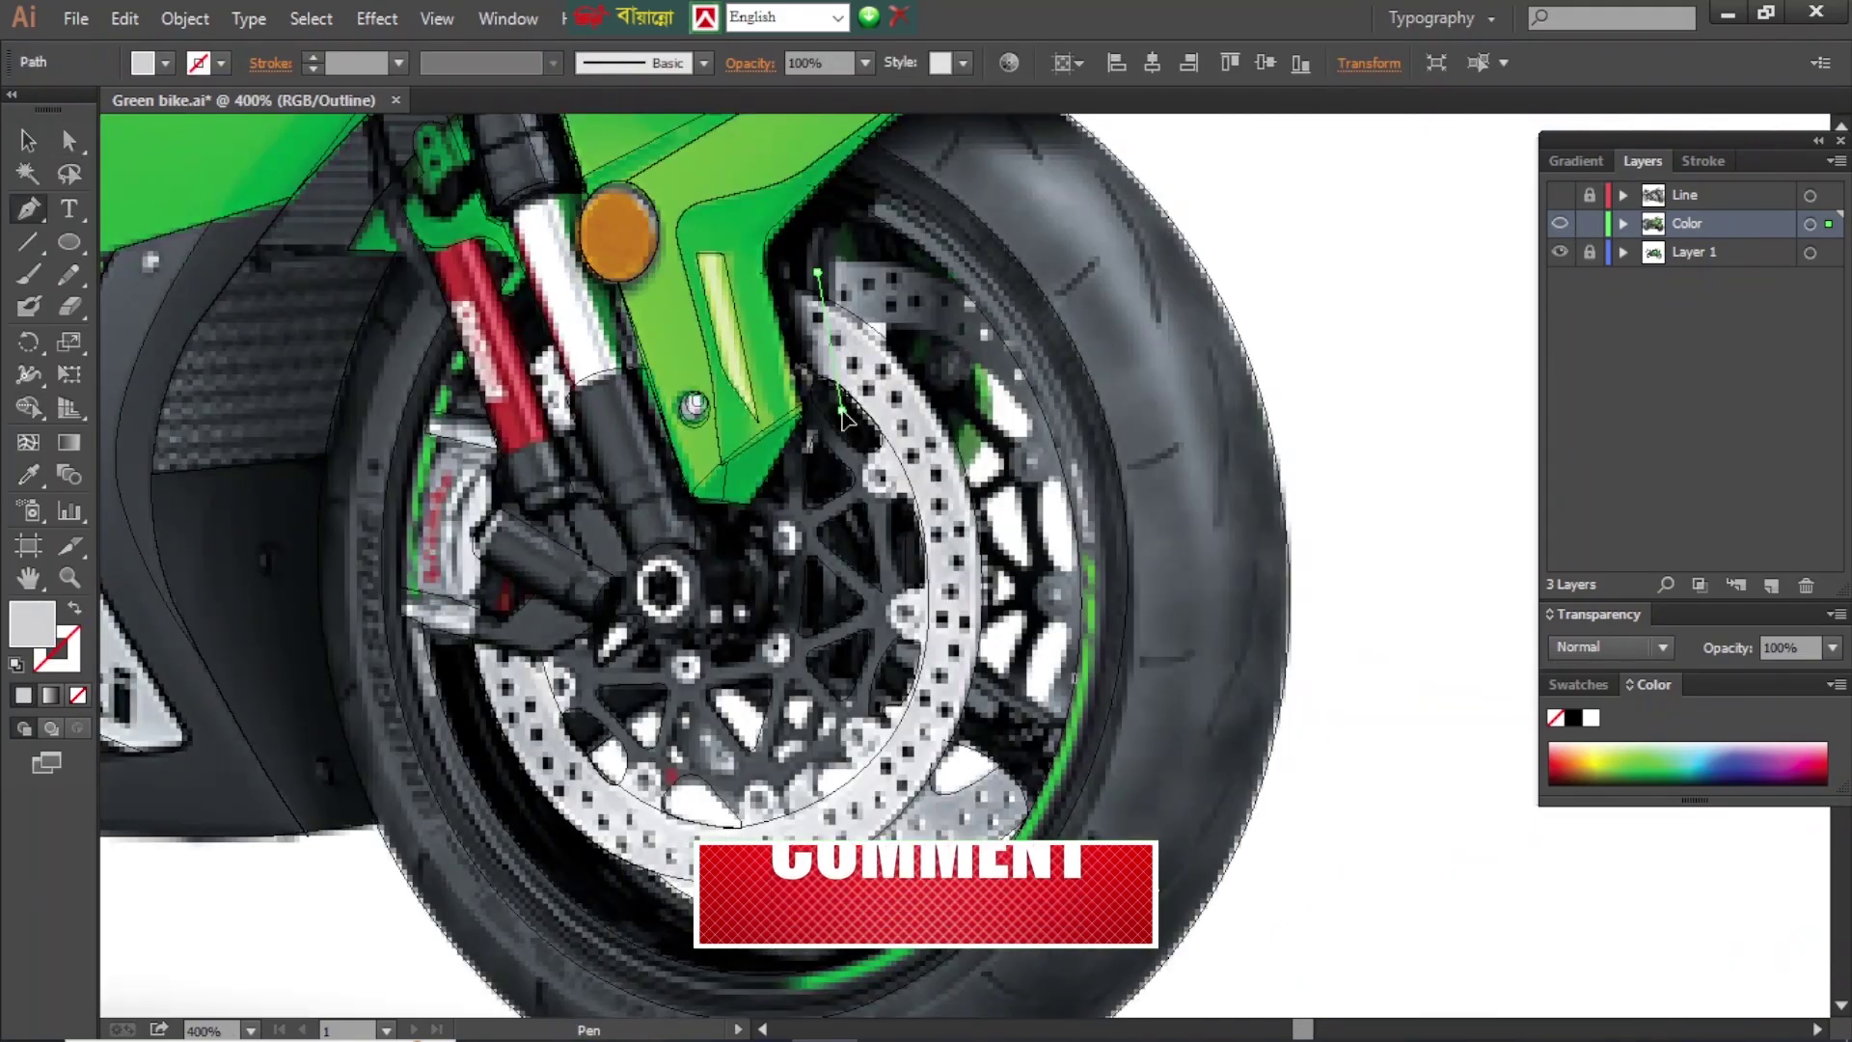
# - Divide the disc ring along the path, then draw a cutting path along the lower disc edge
pyautogui.hotkey('ctrl', 'a')
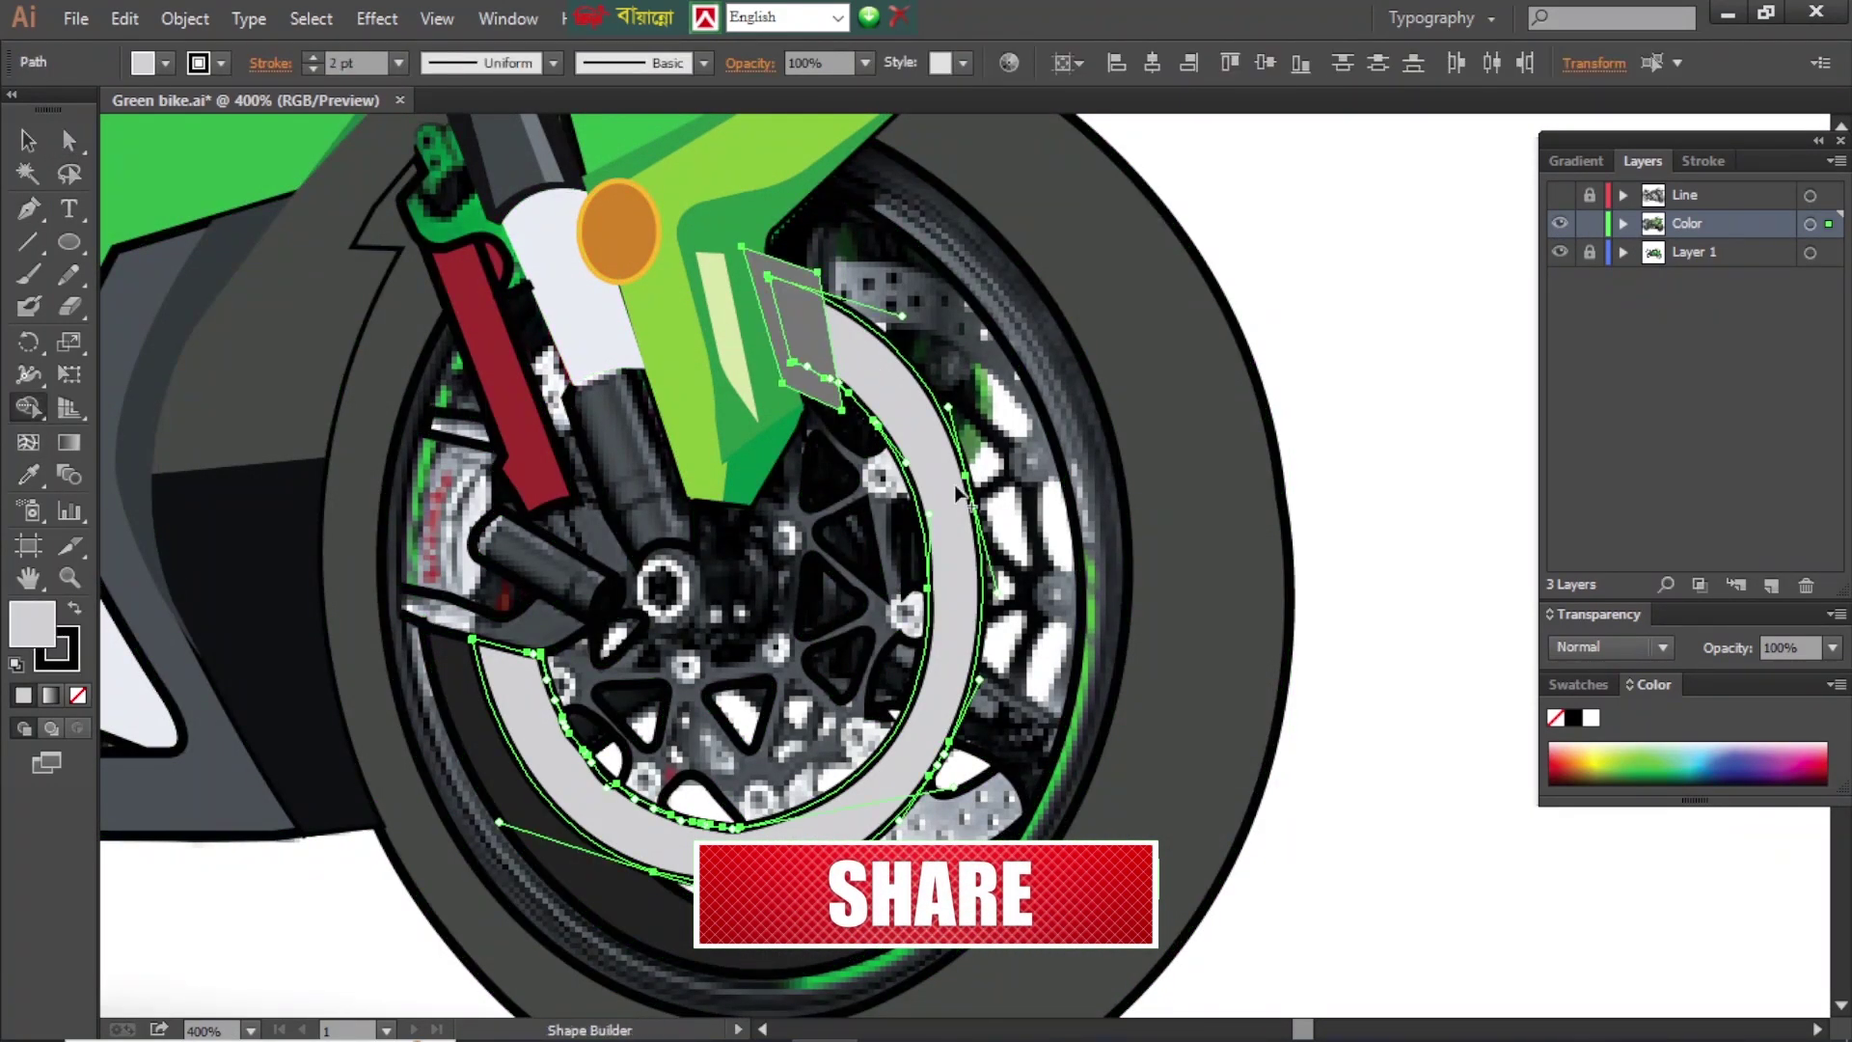
pyautogui.hotkey('ctrl', 'shift', 'a')
pyautogui.hotkey('ctrl', 'y')
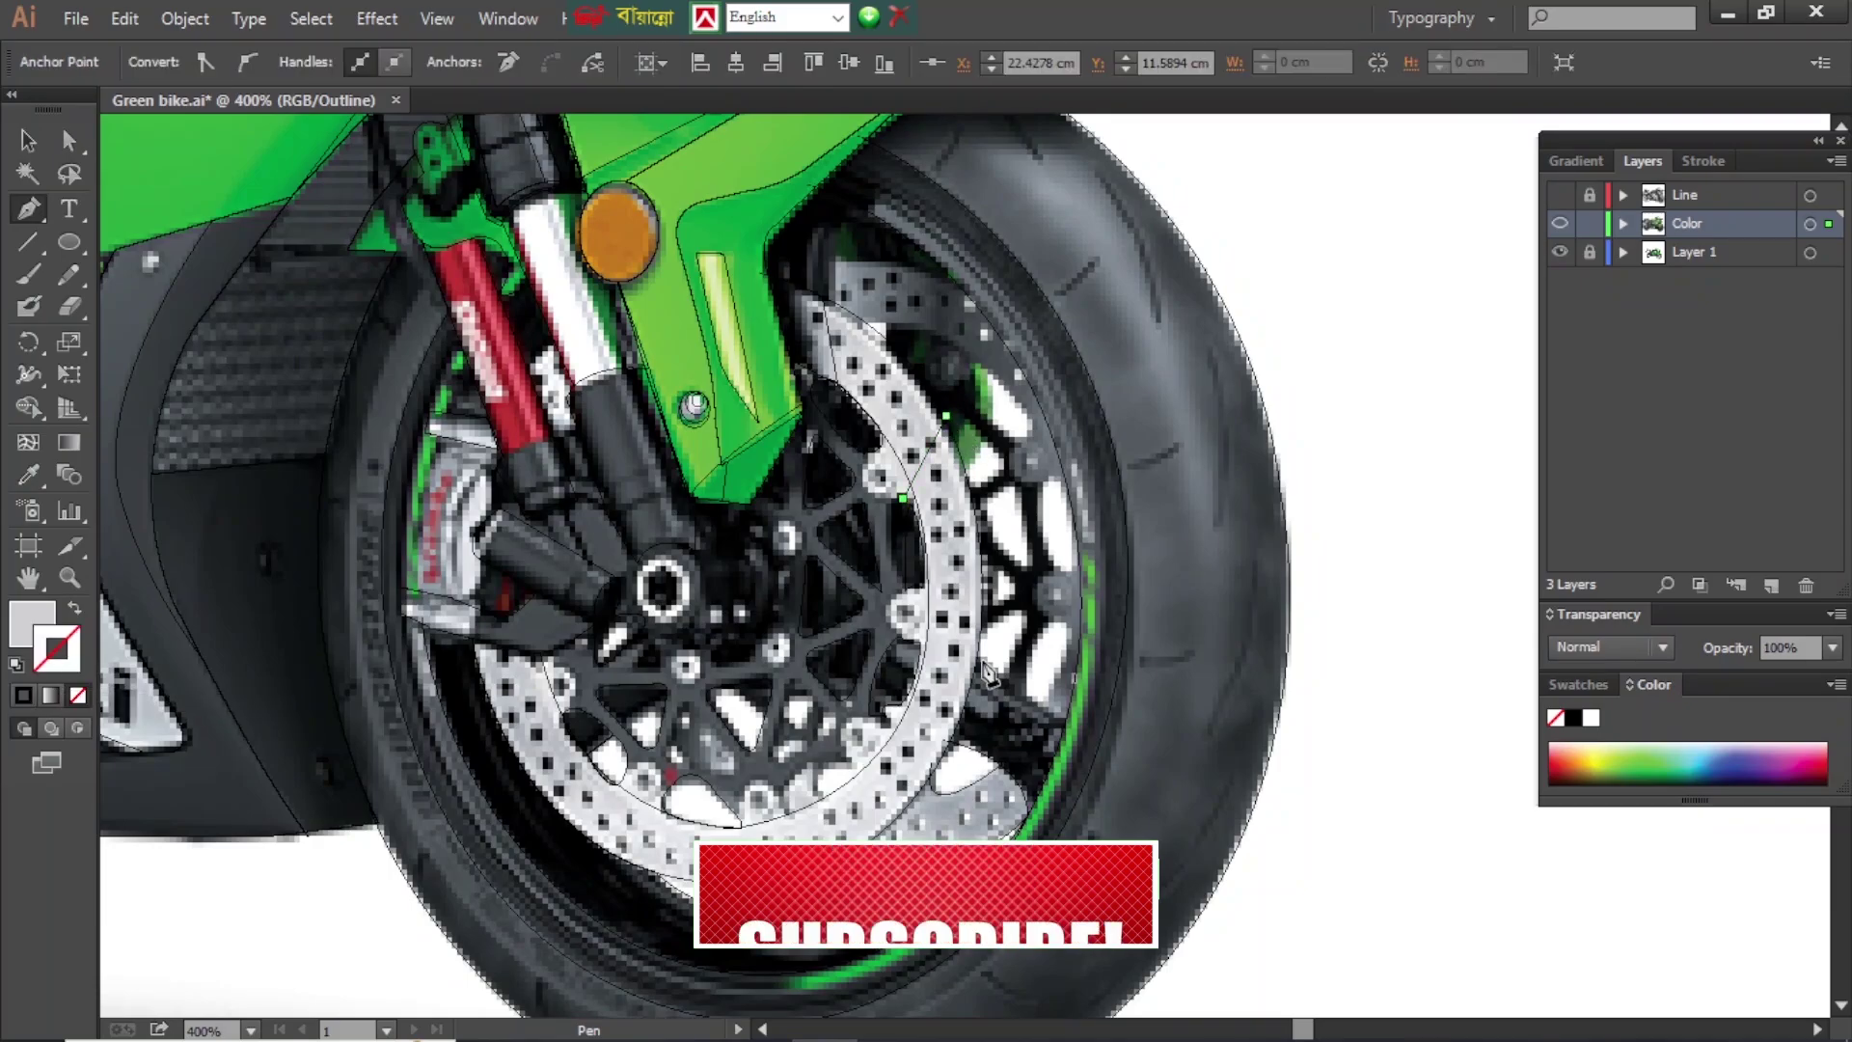
pyautogui.click(476, 668)
pyautogui.moveTo(583, 839); pyautogui.dragTo(522, 969)
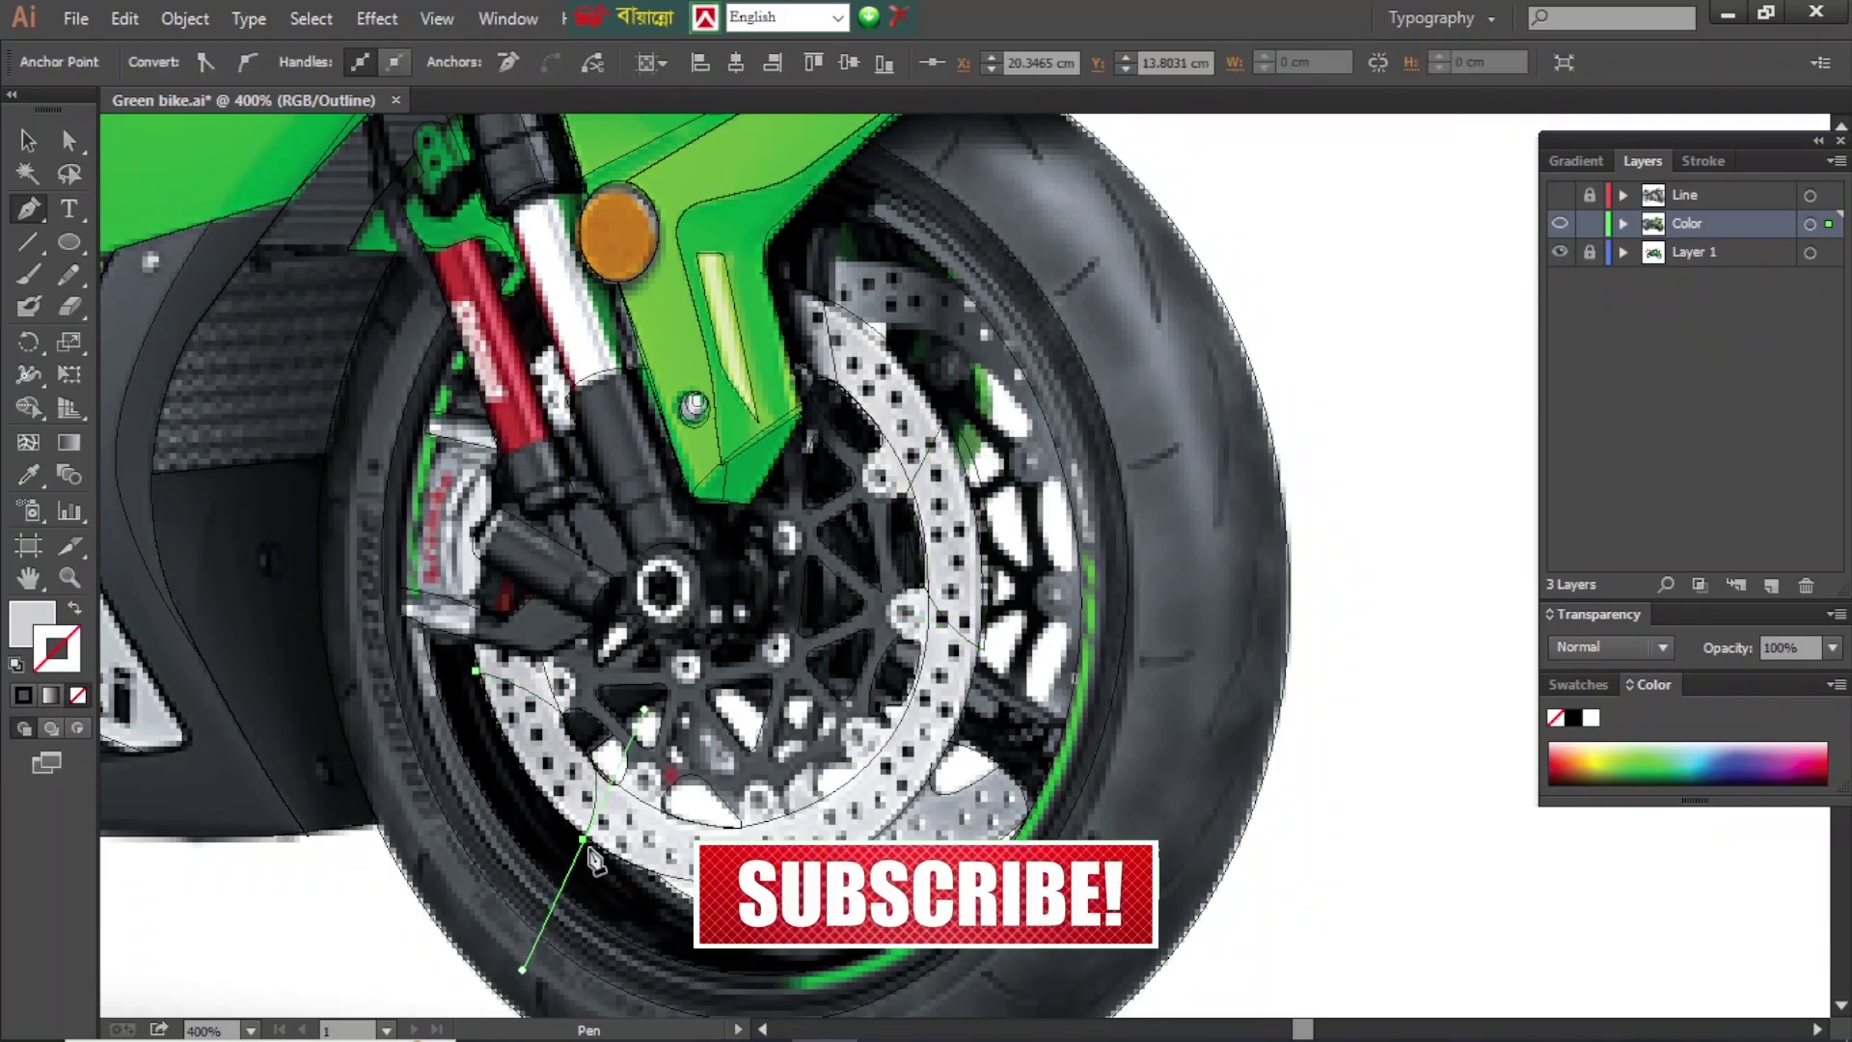
pyautogui.click(476, 668)
# - Select the front disc ring with the cutting path and split it into pieces with Shape Builder
pyautogui.hotkey('ctrl', 'y')
pyautogui.keyDown('ctrl'); pyautogui.keyDown('shift'); pyautogui.click(956, 540); pyautogui.keyUp('shift'); pyautogui.keyUp('ctrl')
pyautogui.hotkey('shift', 'm')
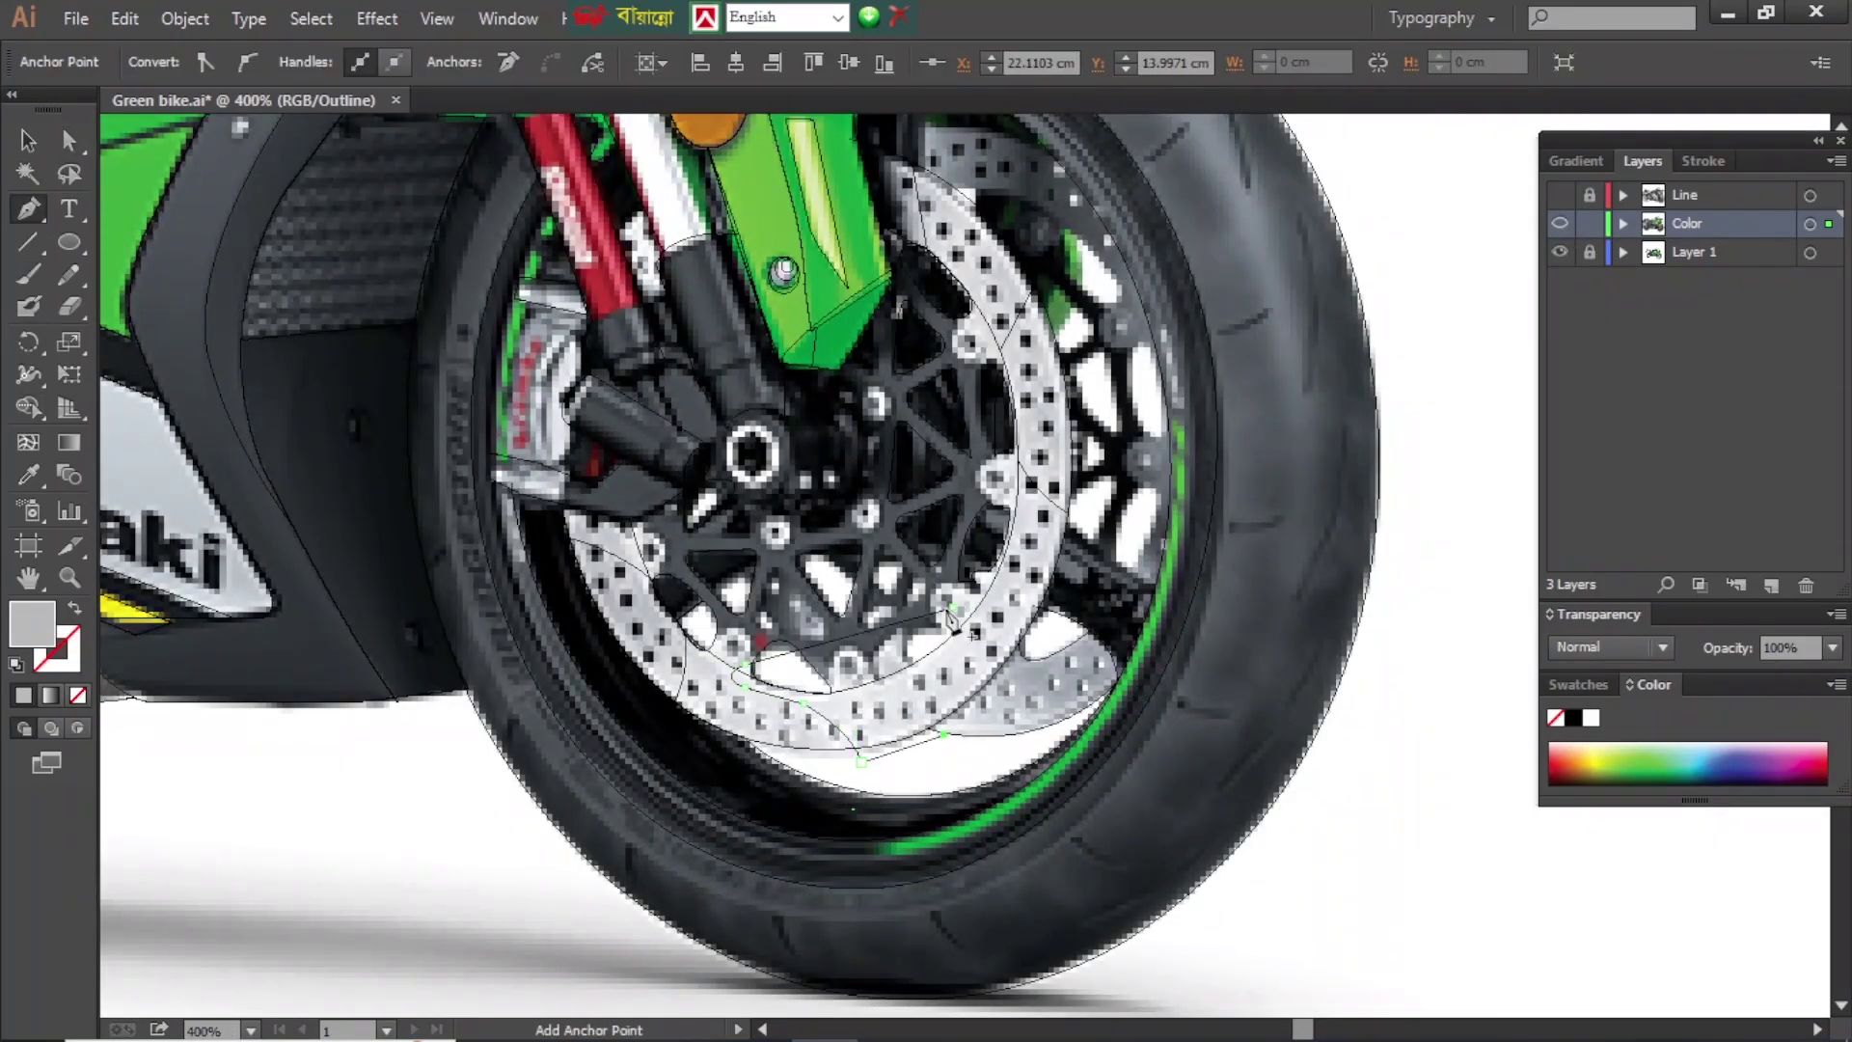
pyautogui.hotkey('ctrl', 'y')
pyautogui.keyDown('ctrl'); pyautogui.keyDown('shift'); pyautogui.click(950, 719); pyautogui.keyUp('shift'); pyautogui.keyUp('ctrl')
pyautogui.hotkey('shift', 'm')
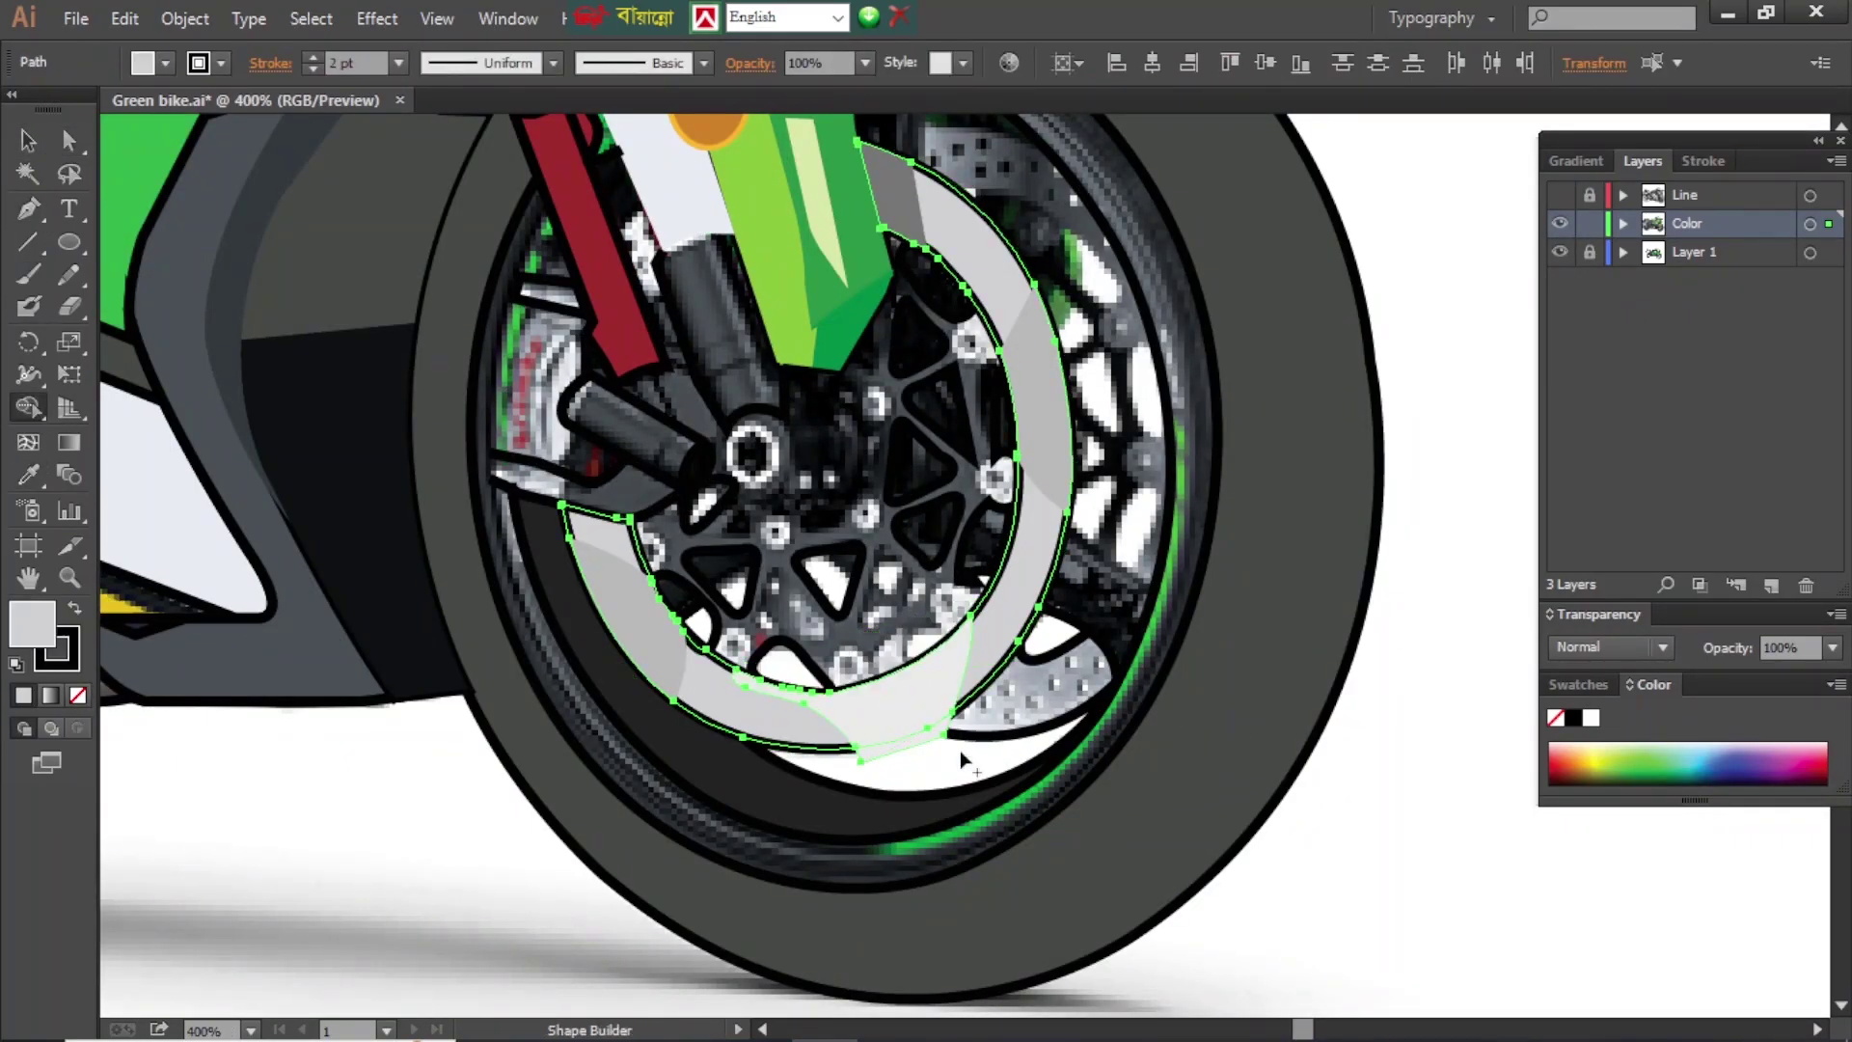
pyautogui.hotkey('ctrl', 'y')
pyautogui.hotkey('ctrl', '=')
# - Draw a small circle over one front-disc hole and duplicate it onto the neighbouring holes
pyautogui.press('l')
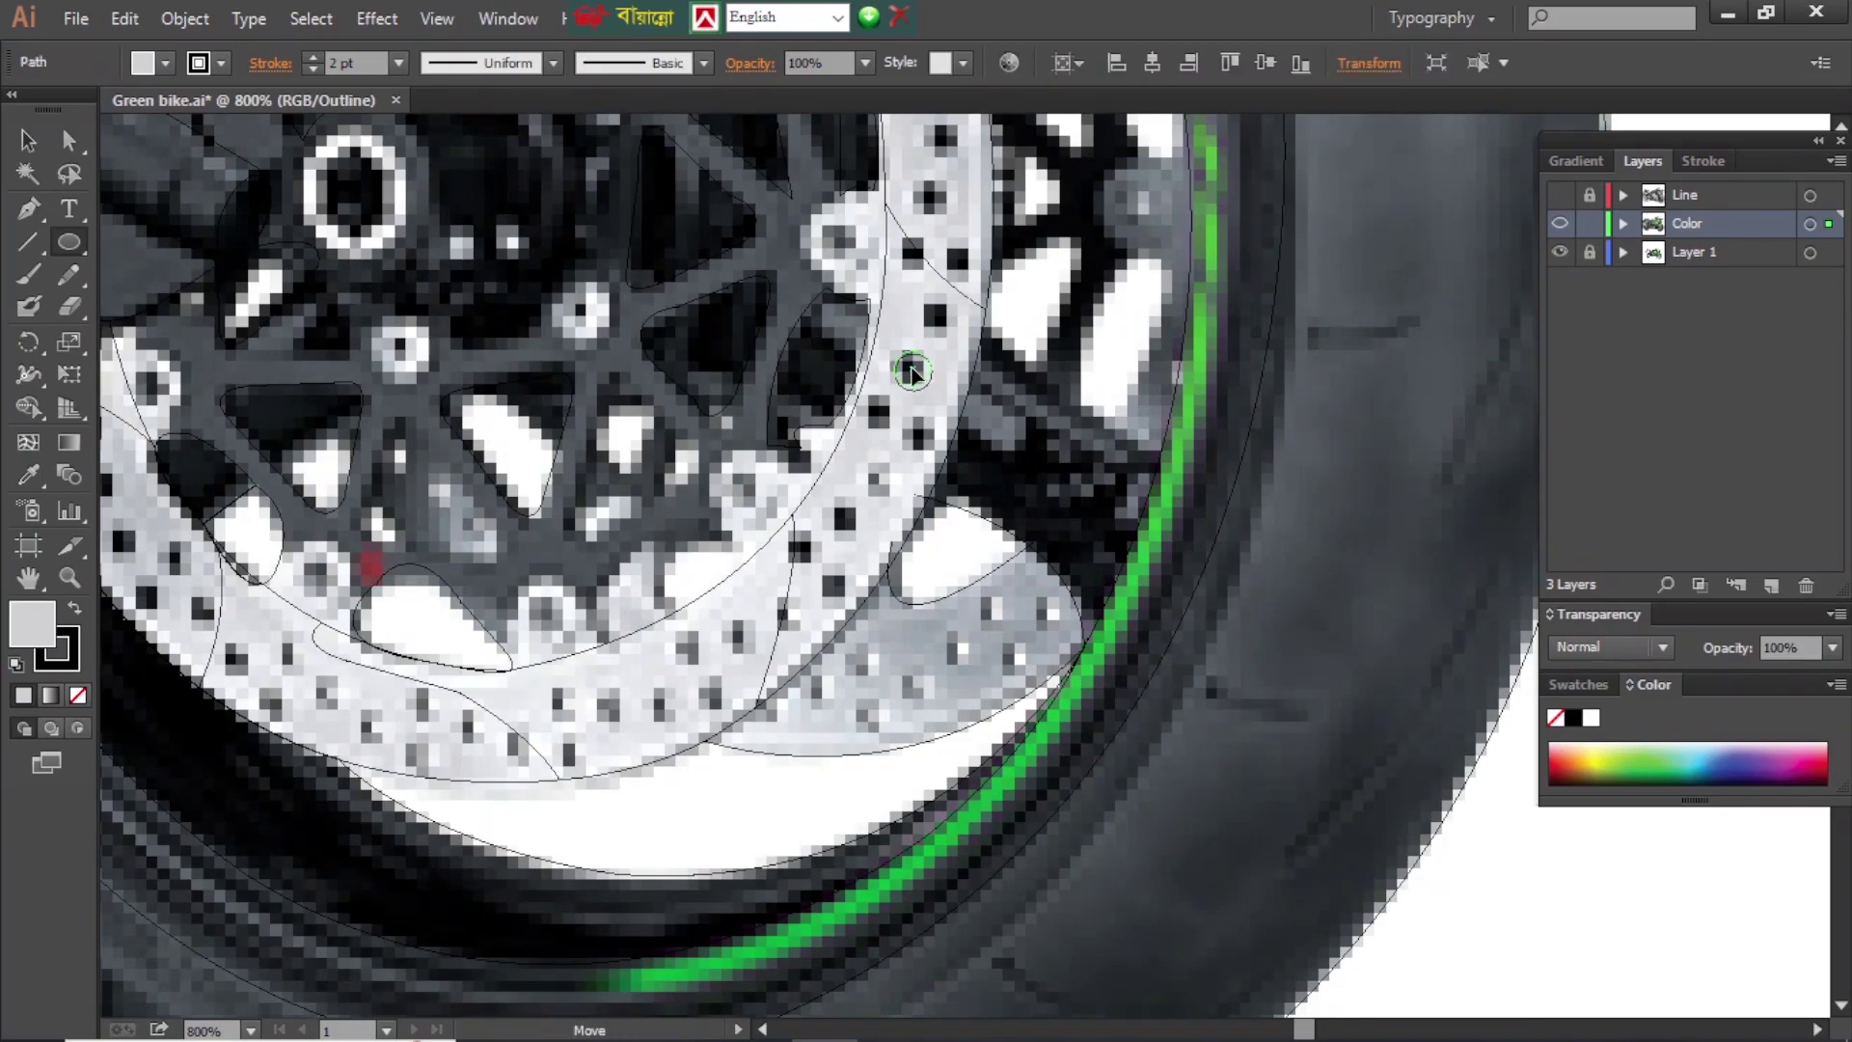
pyautogui.moveTo(896, 353); pyautogui.dragTo(924, 380)
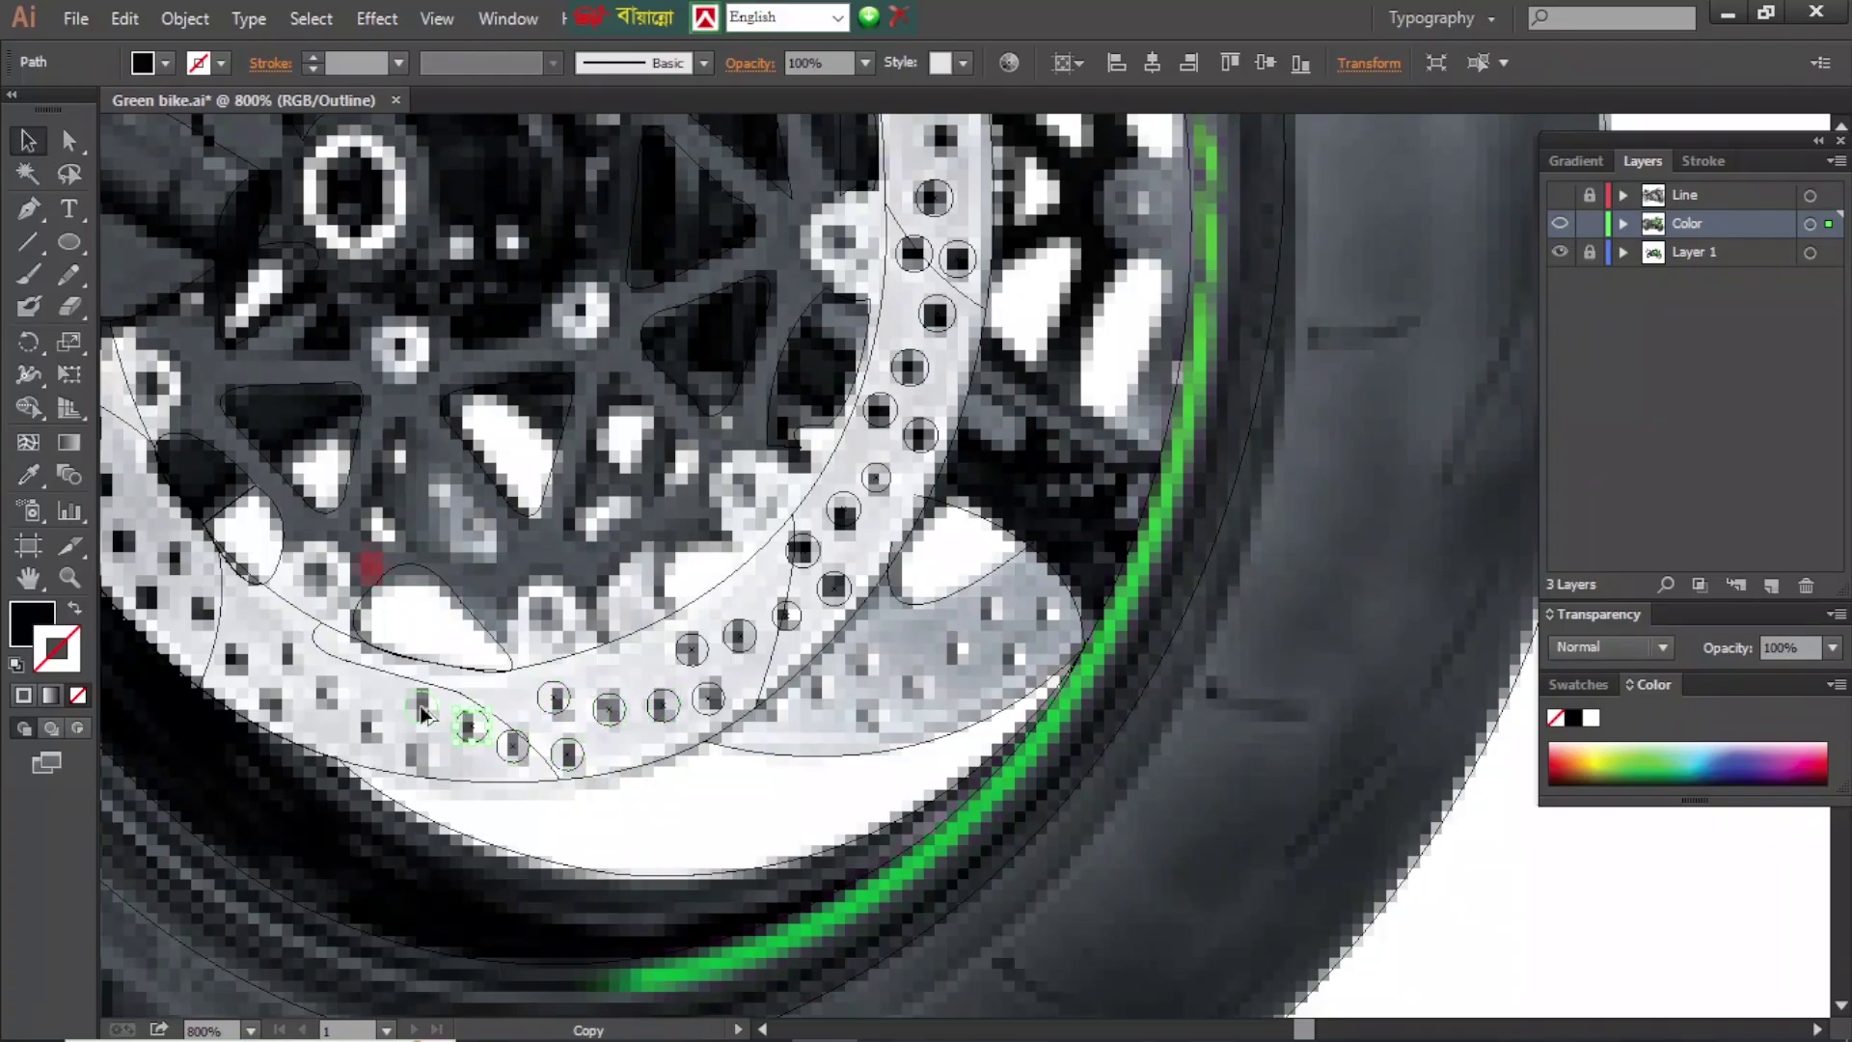
pyautogui.hscroll(-3, 119, 546)
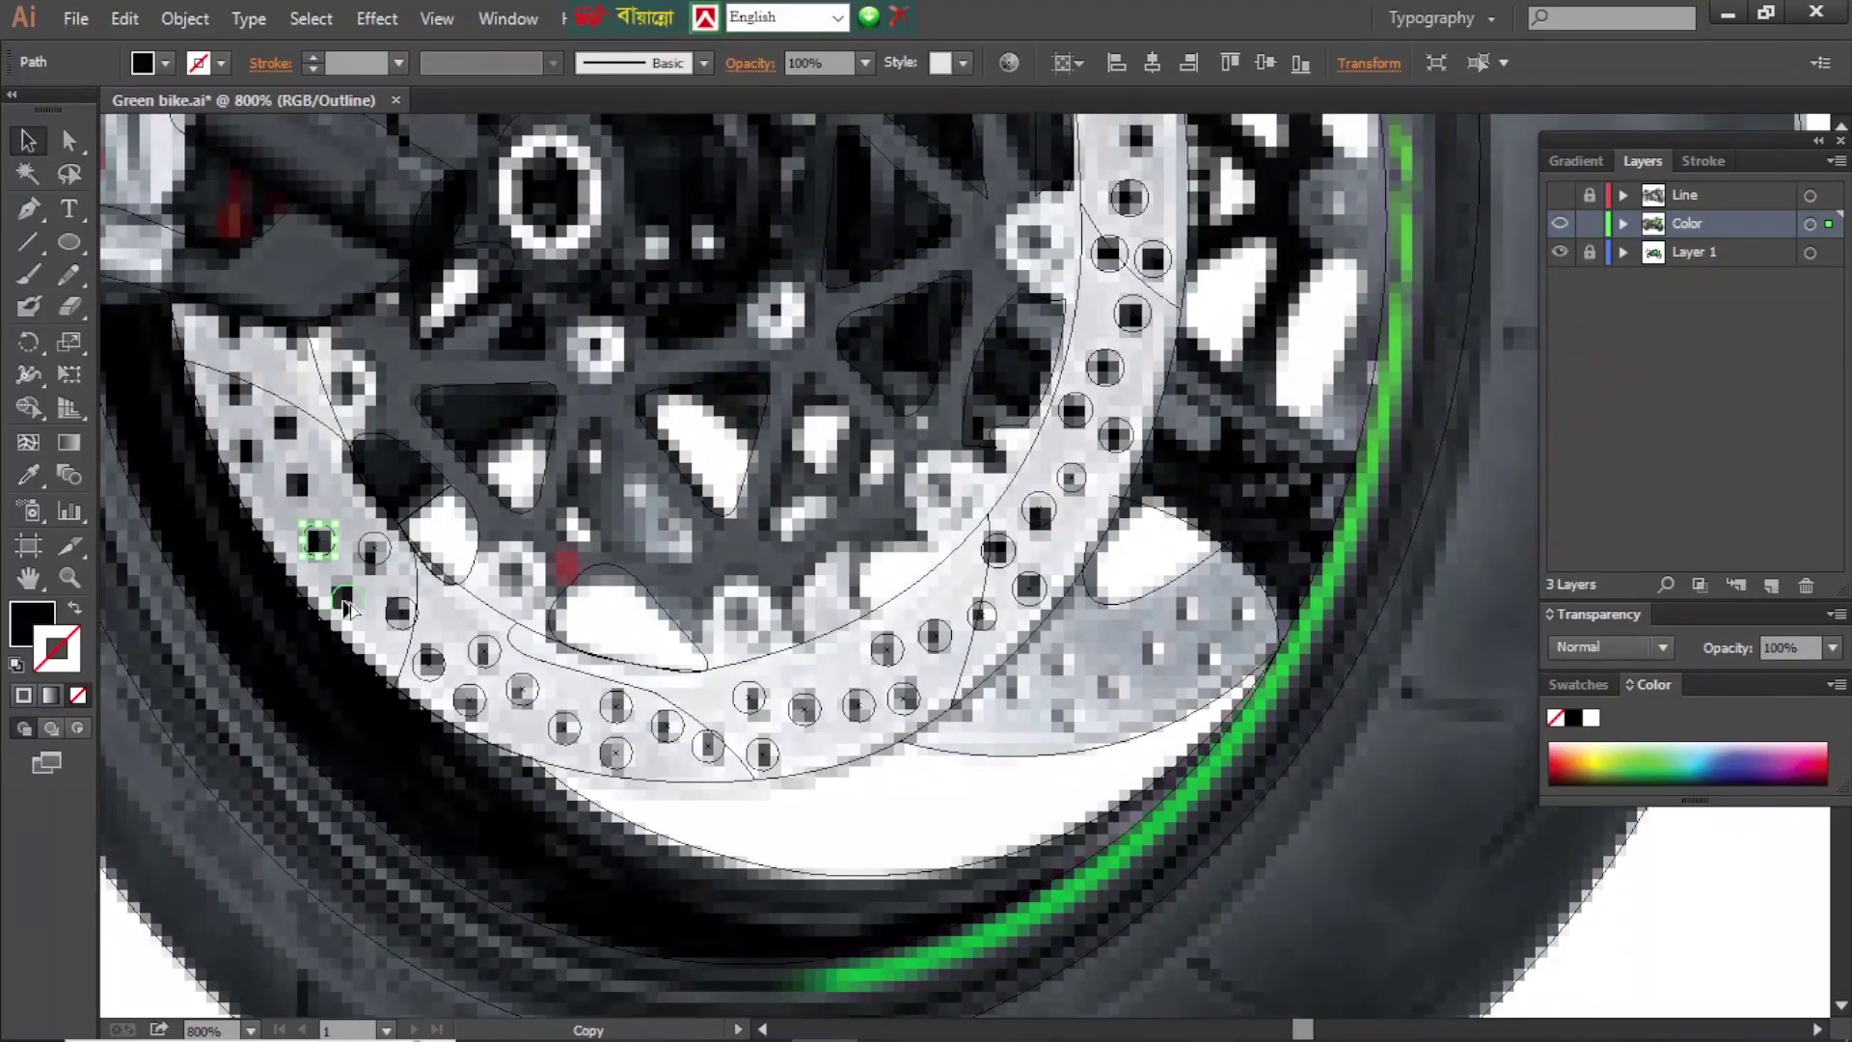
pyautogui.hotkey('ctrl', 'y')
pyautogui.hotkey('ctrl', '-')
# - Check the Color layer against the photo, then trace a dark grey shape behind the disc top
pyautogui.click(1560, 223)
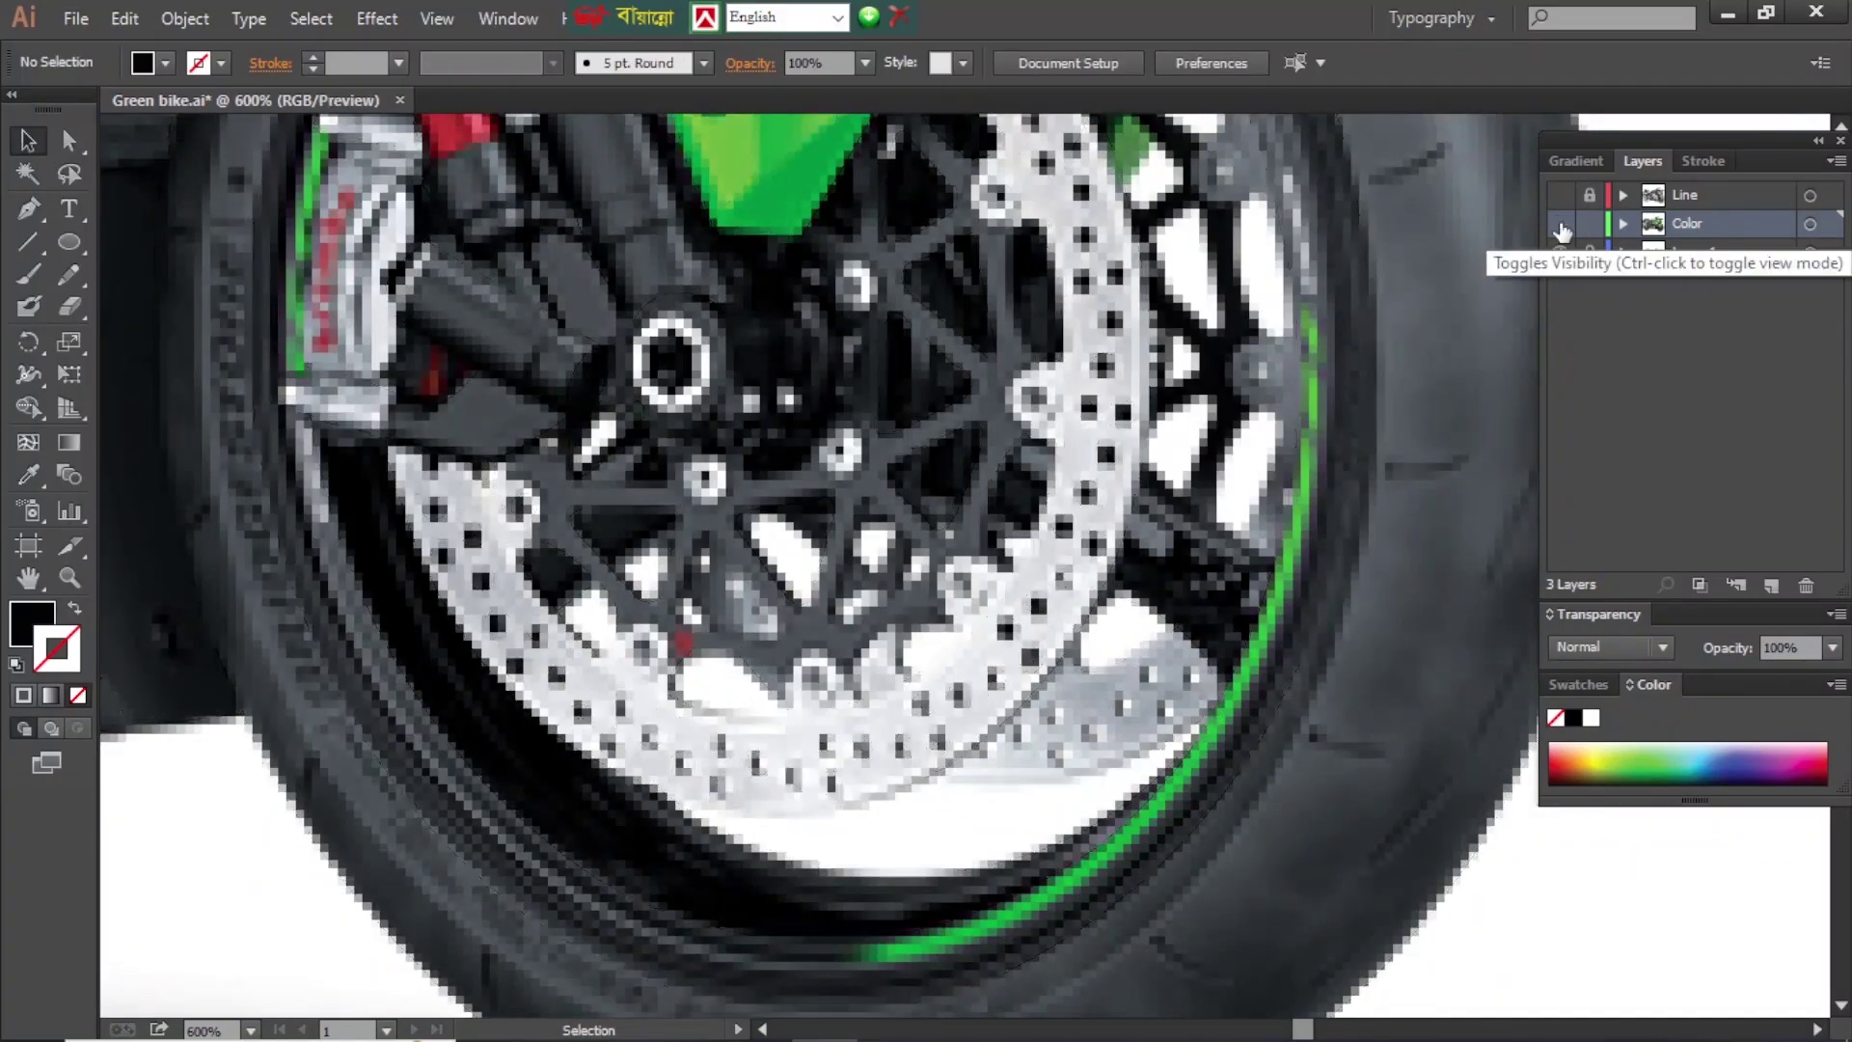
pyautogui.keyDown('shift'); pyautogui.click(924, 706); pyautogui.keyUp('shift')
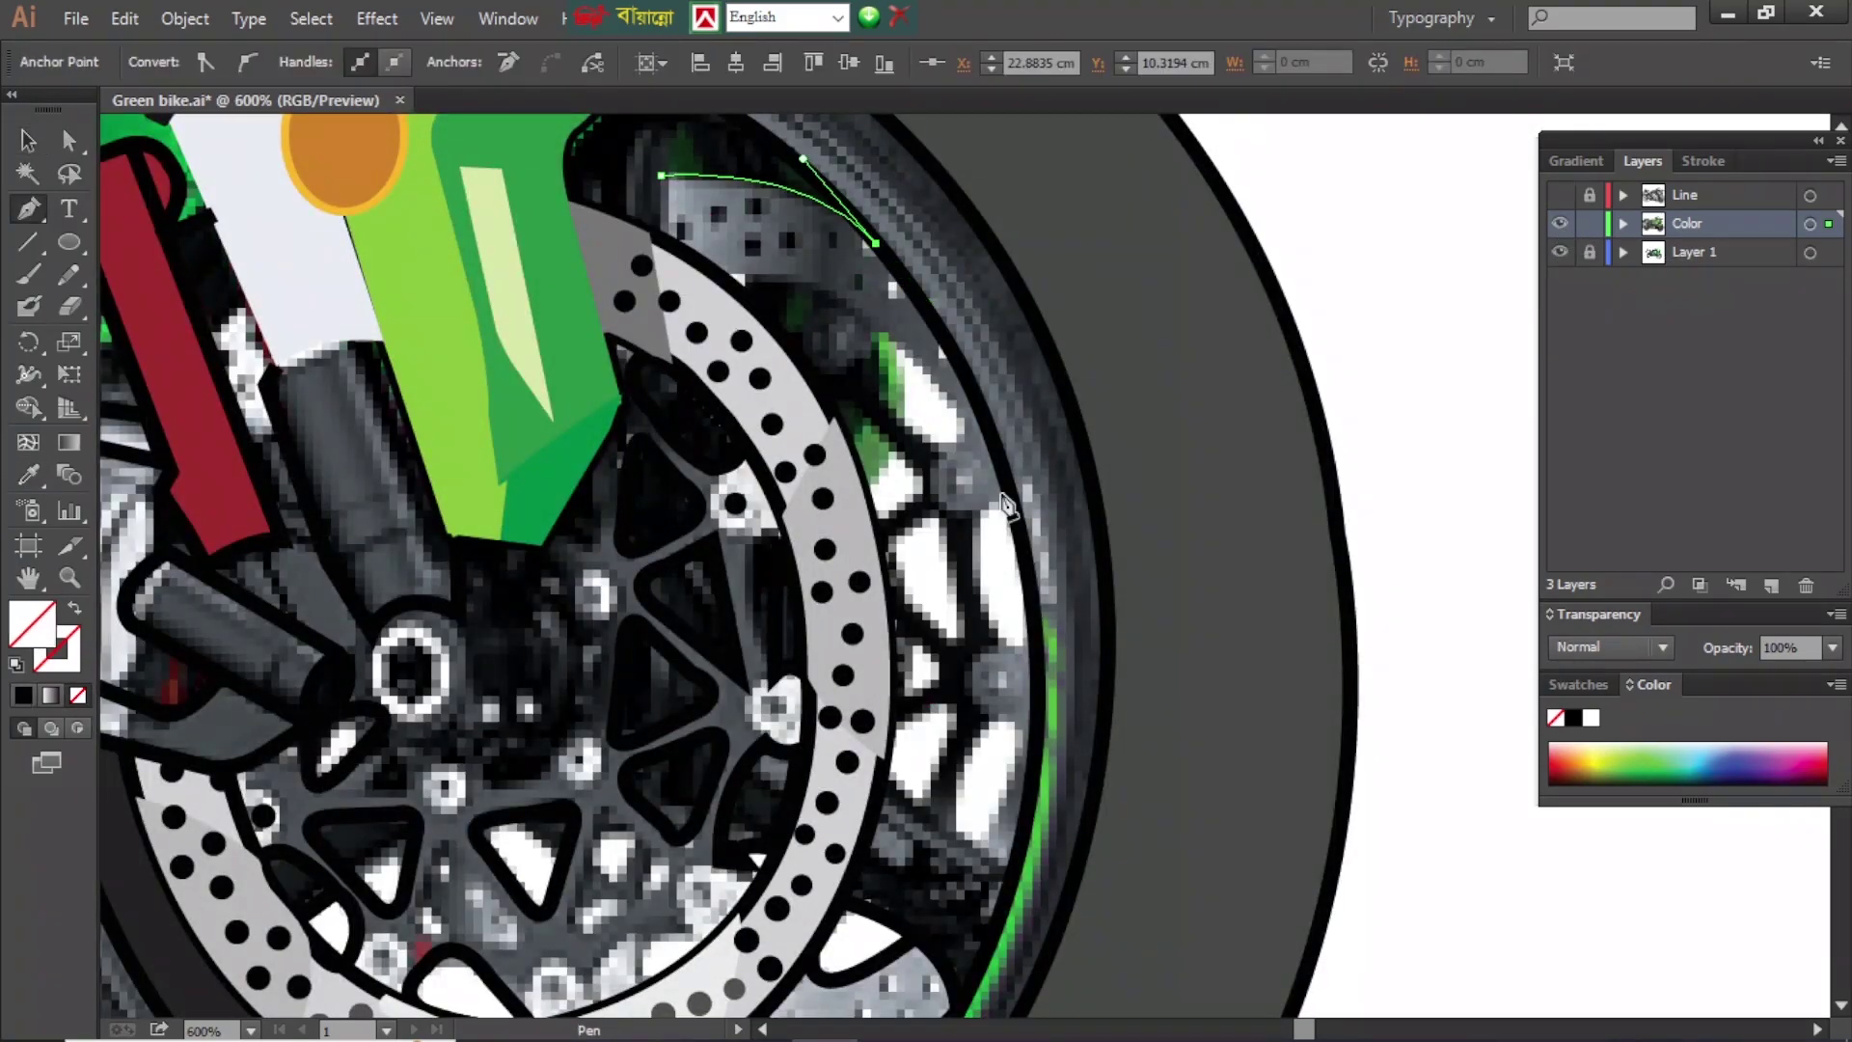
pyautogui.moveTo(992, 503); pyautogui.dragTo(1016, 509)
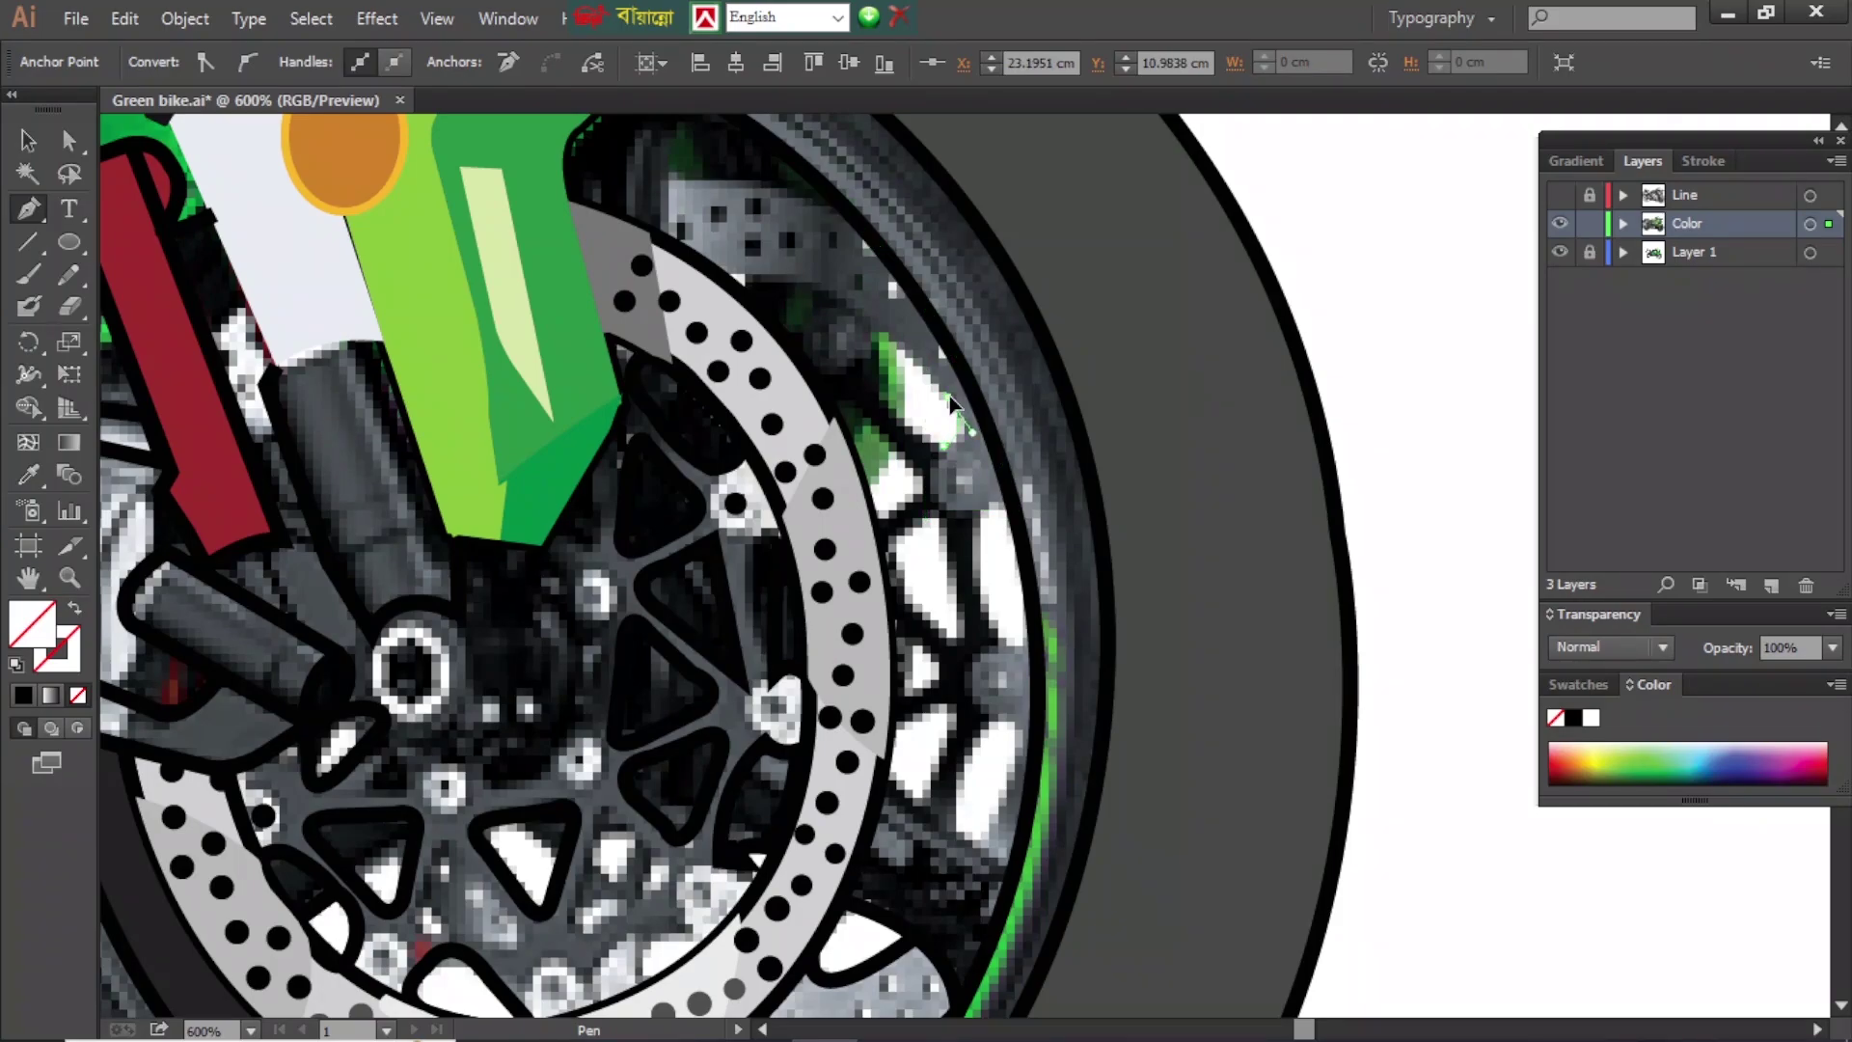
pyautogui.click(654, 236)
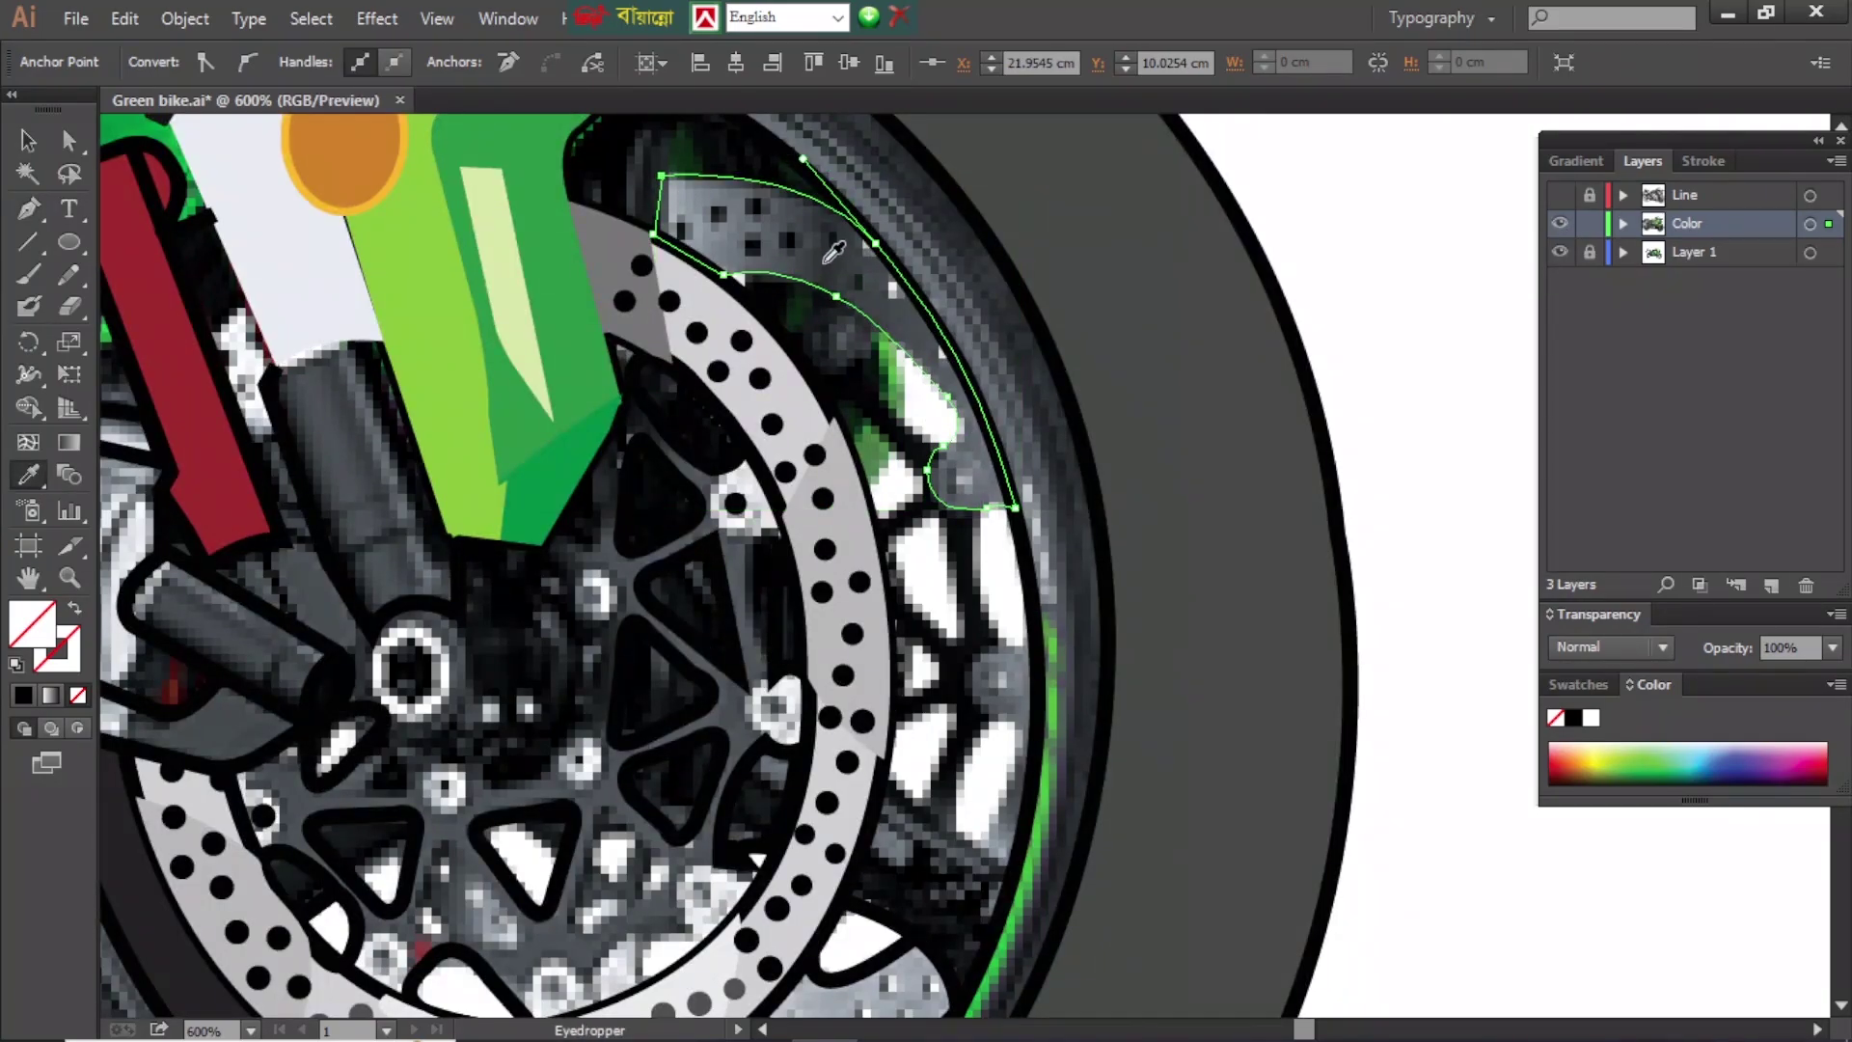
pyautogui.click(826, 260)
pyautogui.hotkey('ctrl', 'y')
pyautogui.press('p')
# - Trace the next dark piece behind the disc and select the new shape
pyautogui.click(866, 224)
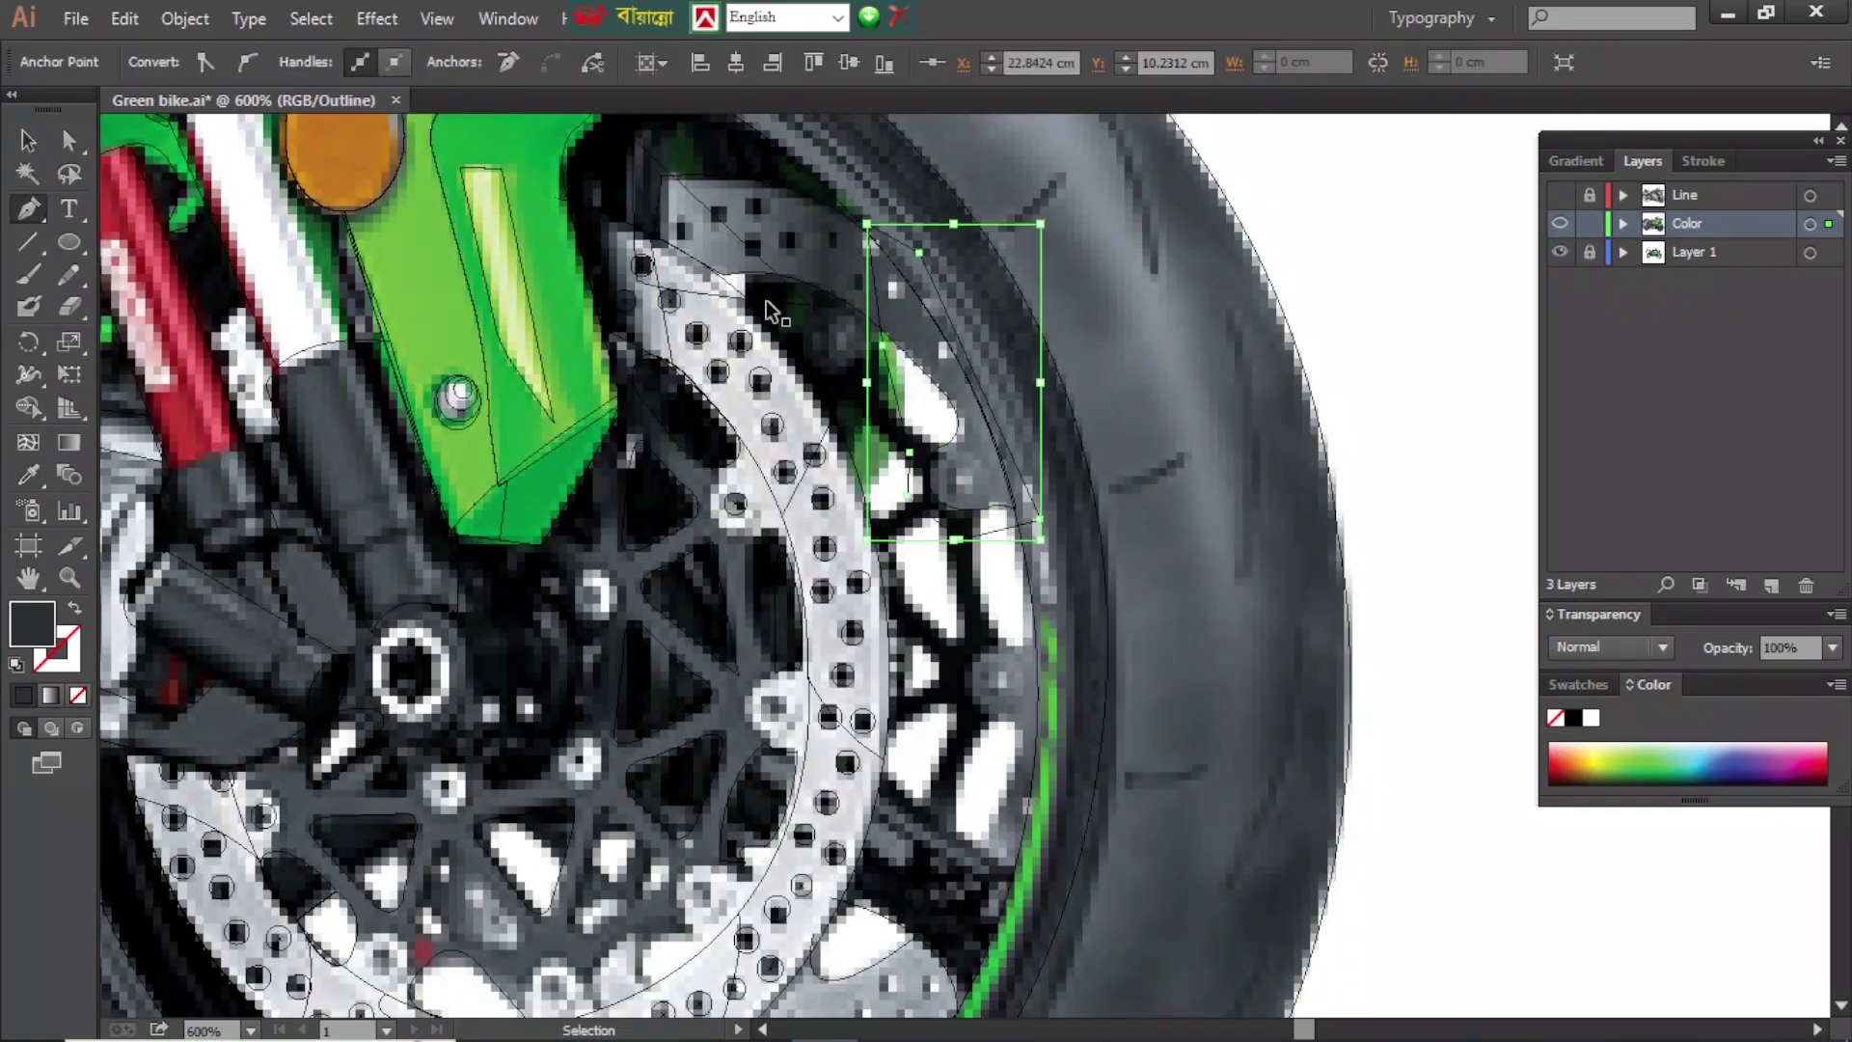
pyautogui.press('a')
pyautogui.hotkey('ctrl', 'y')
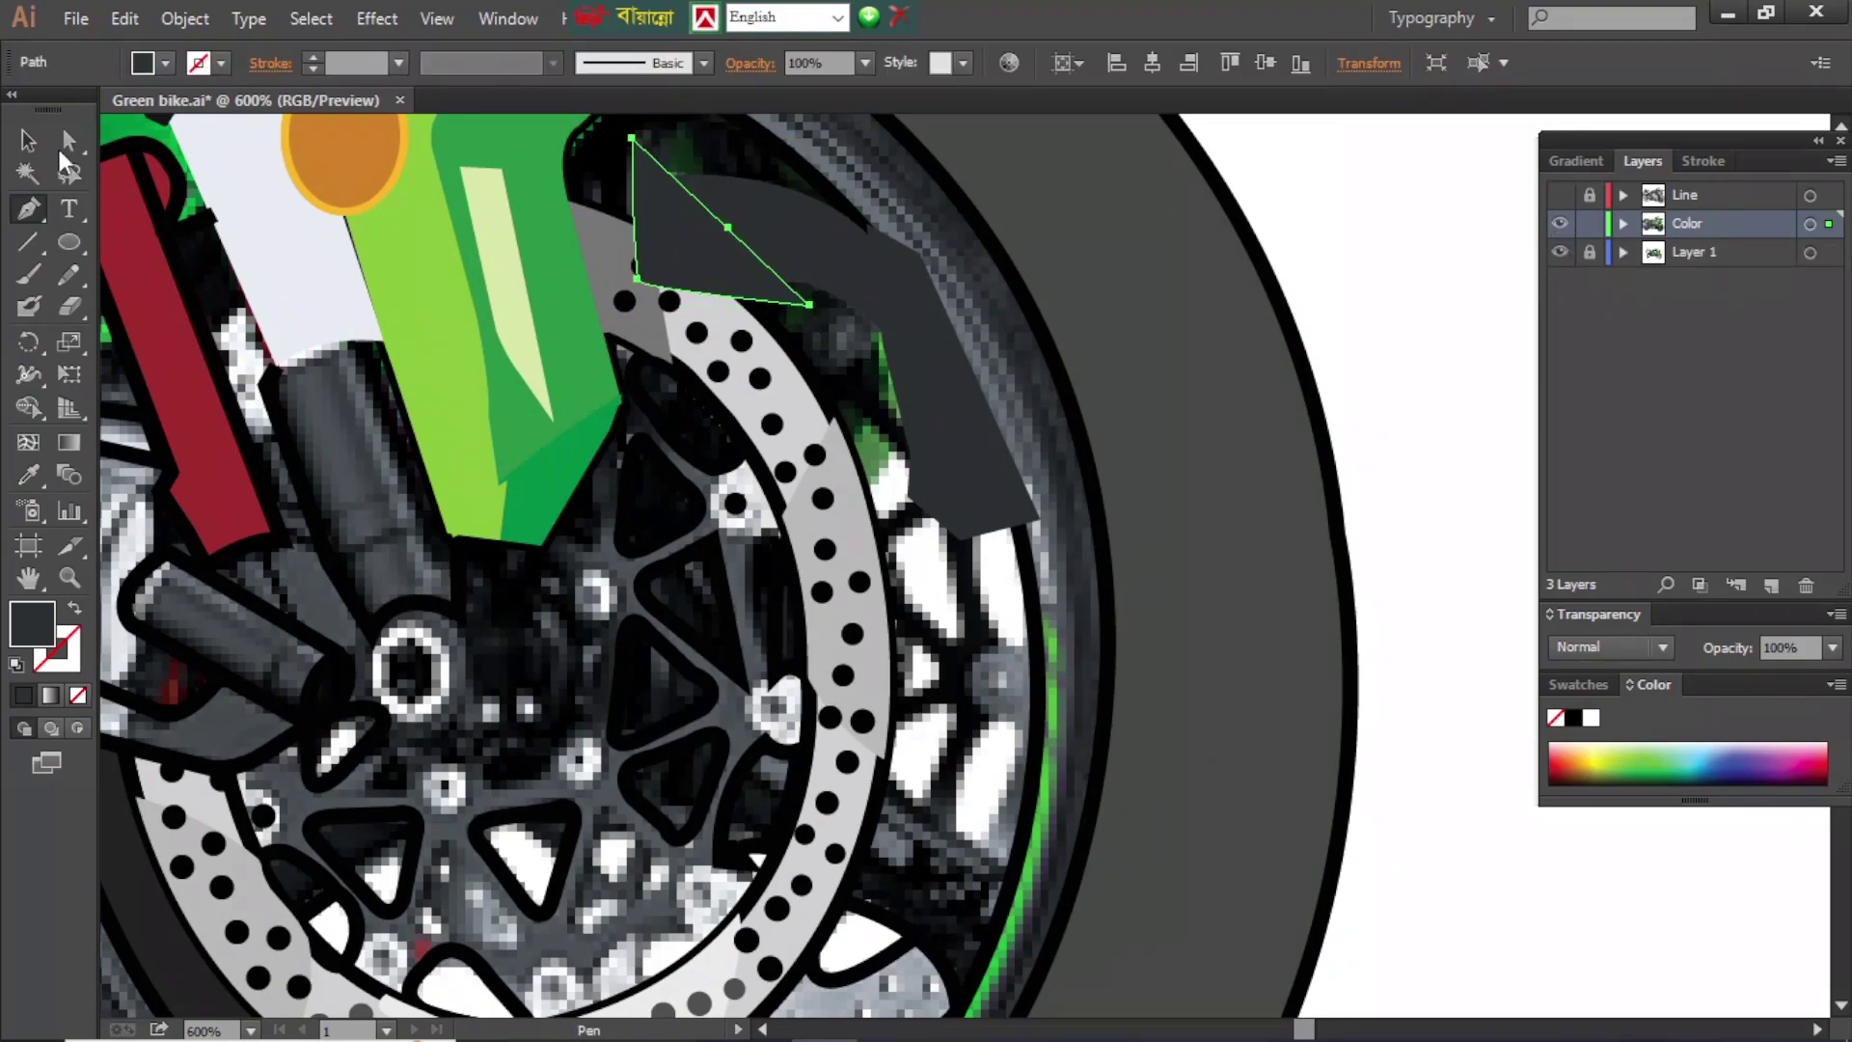
pyautogui.keyDown('ctrl'); pyautogui.click(1560, 223); pyautogui.keyUp('ctrl')
pyautogui.hotkey('ctrl', 'shift', 'a')
pyautogui.keyDown('ctrl'); pyautogui.click(1560, 223); pyautogui.keyUp('ctrl')
# - Trim the overlapping caliper shapes with Shape Builder and compare them to the photo
pyautogui.hotkey('shift', 'm')
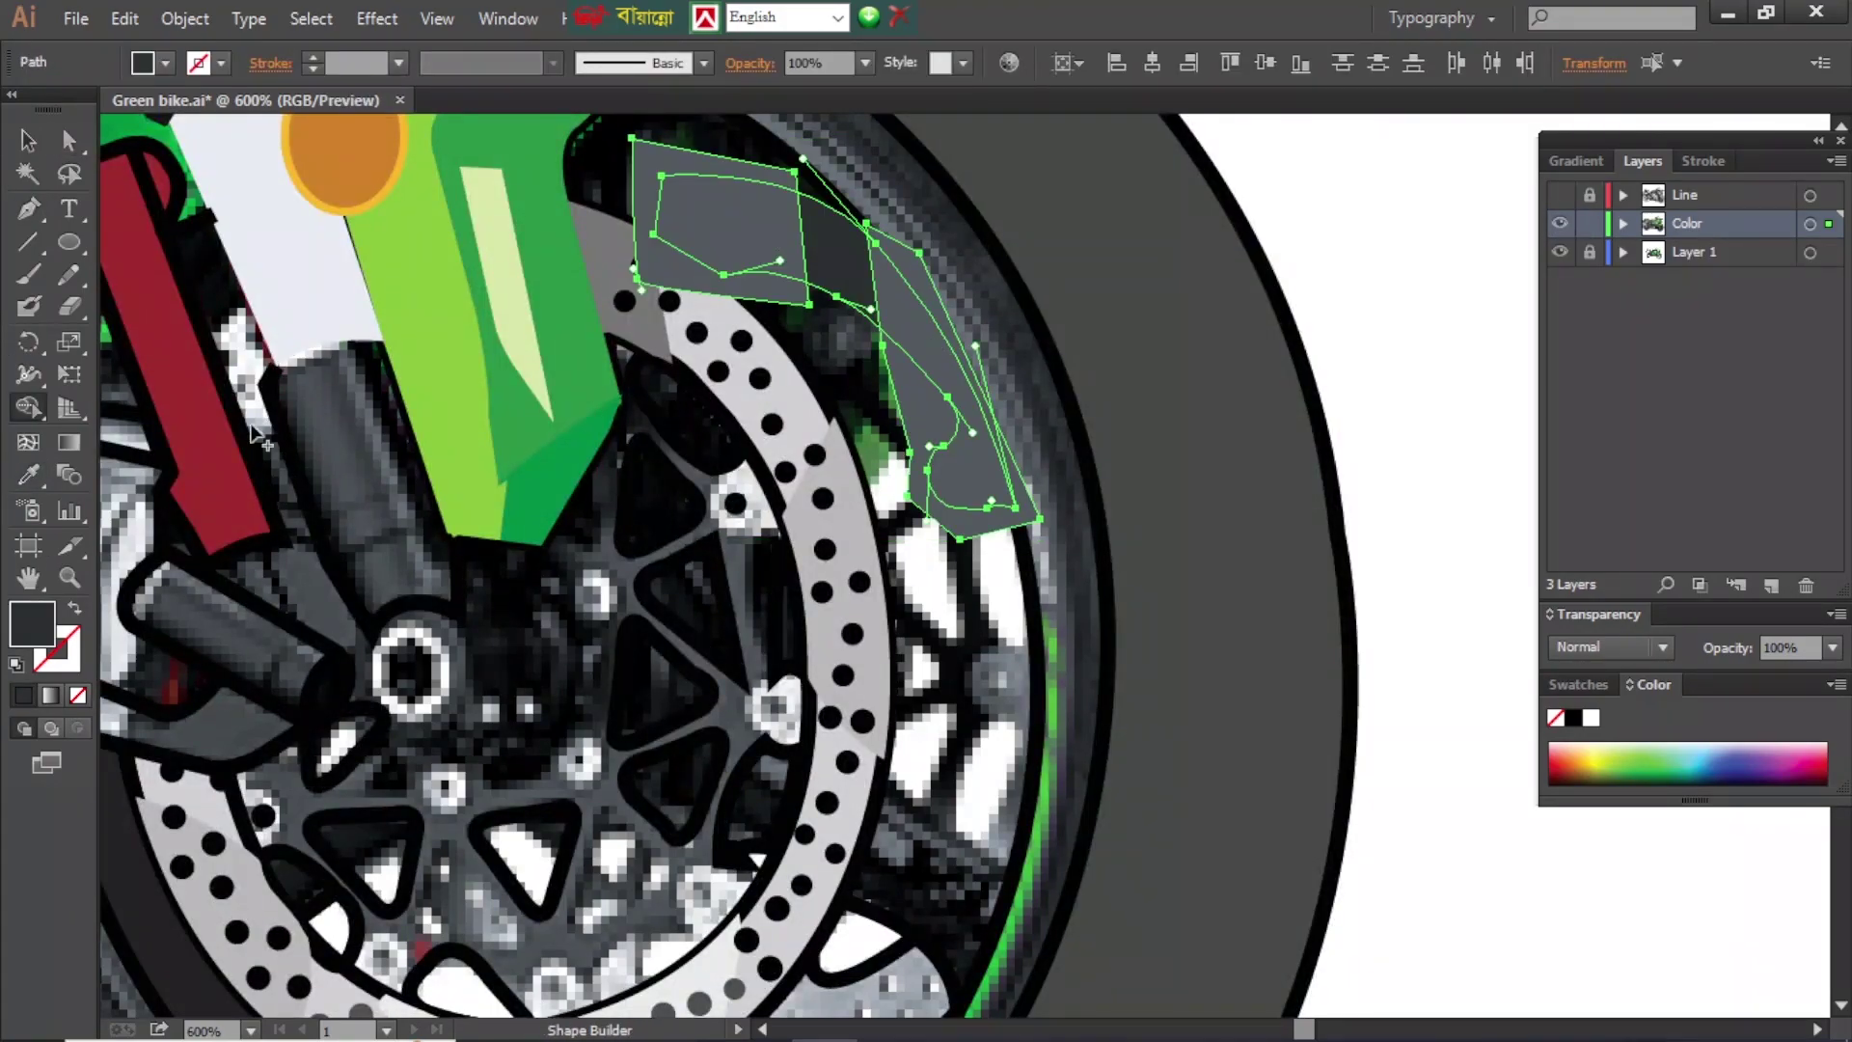
pyautogui.keyDown('ctrl'); pyautogui.click(1560, 223); pyautogui.keyUp('ctrl')
pyautogui.press('a')
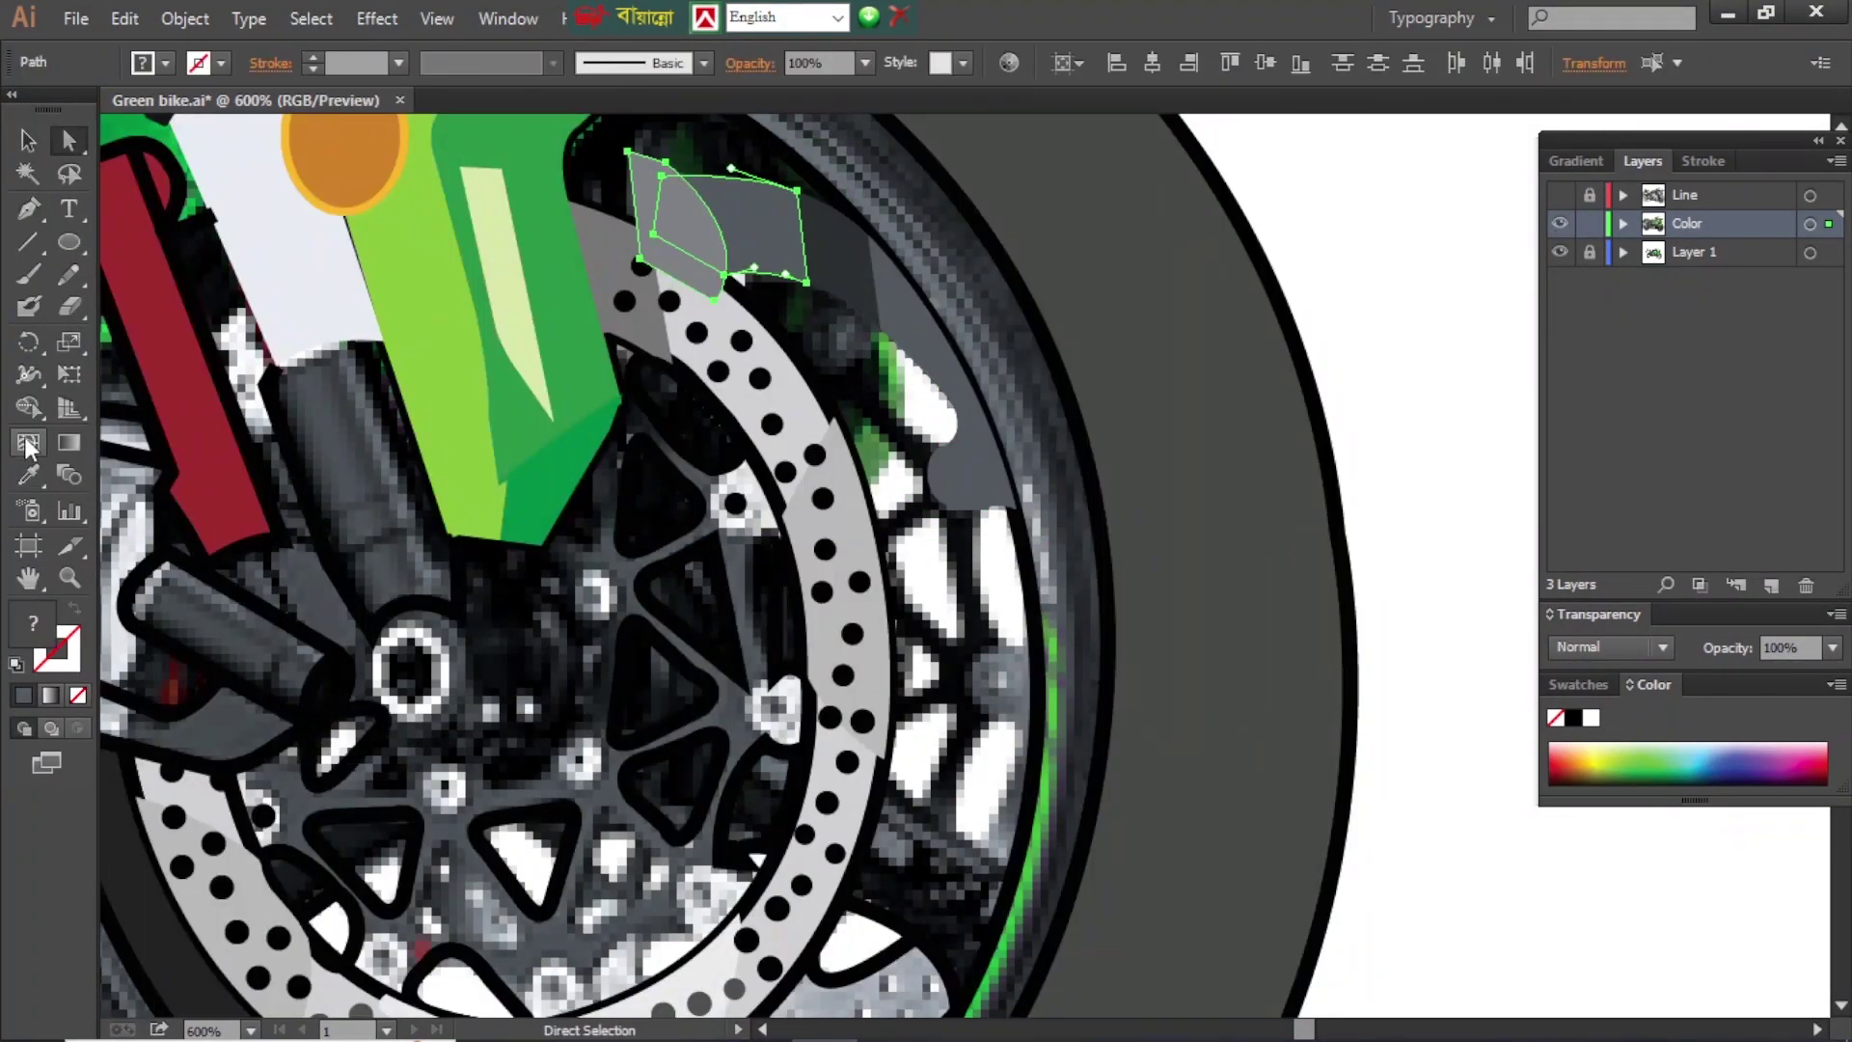
pyautogui.hotkey('ctrl', 'y')
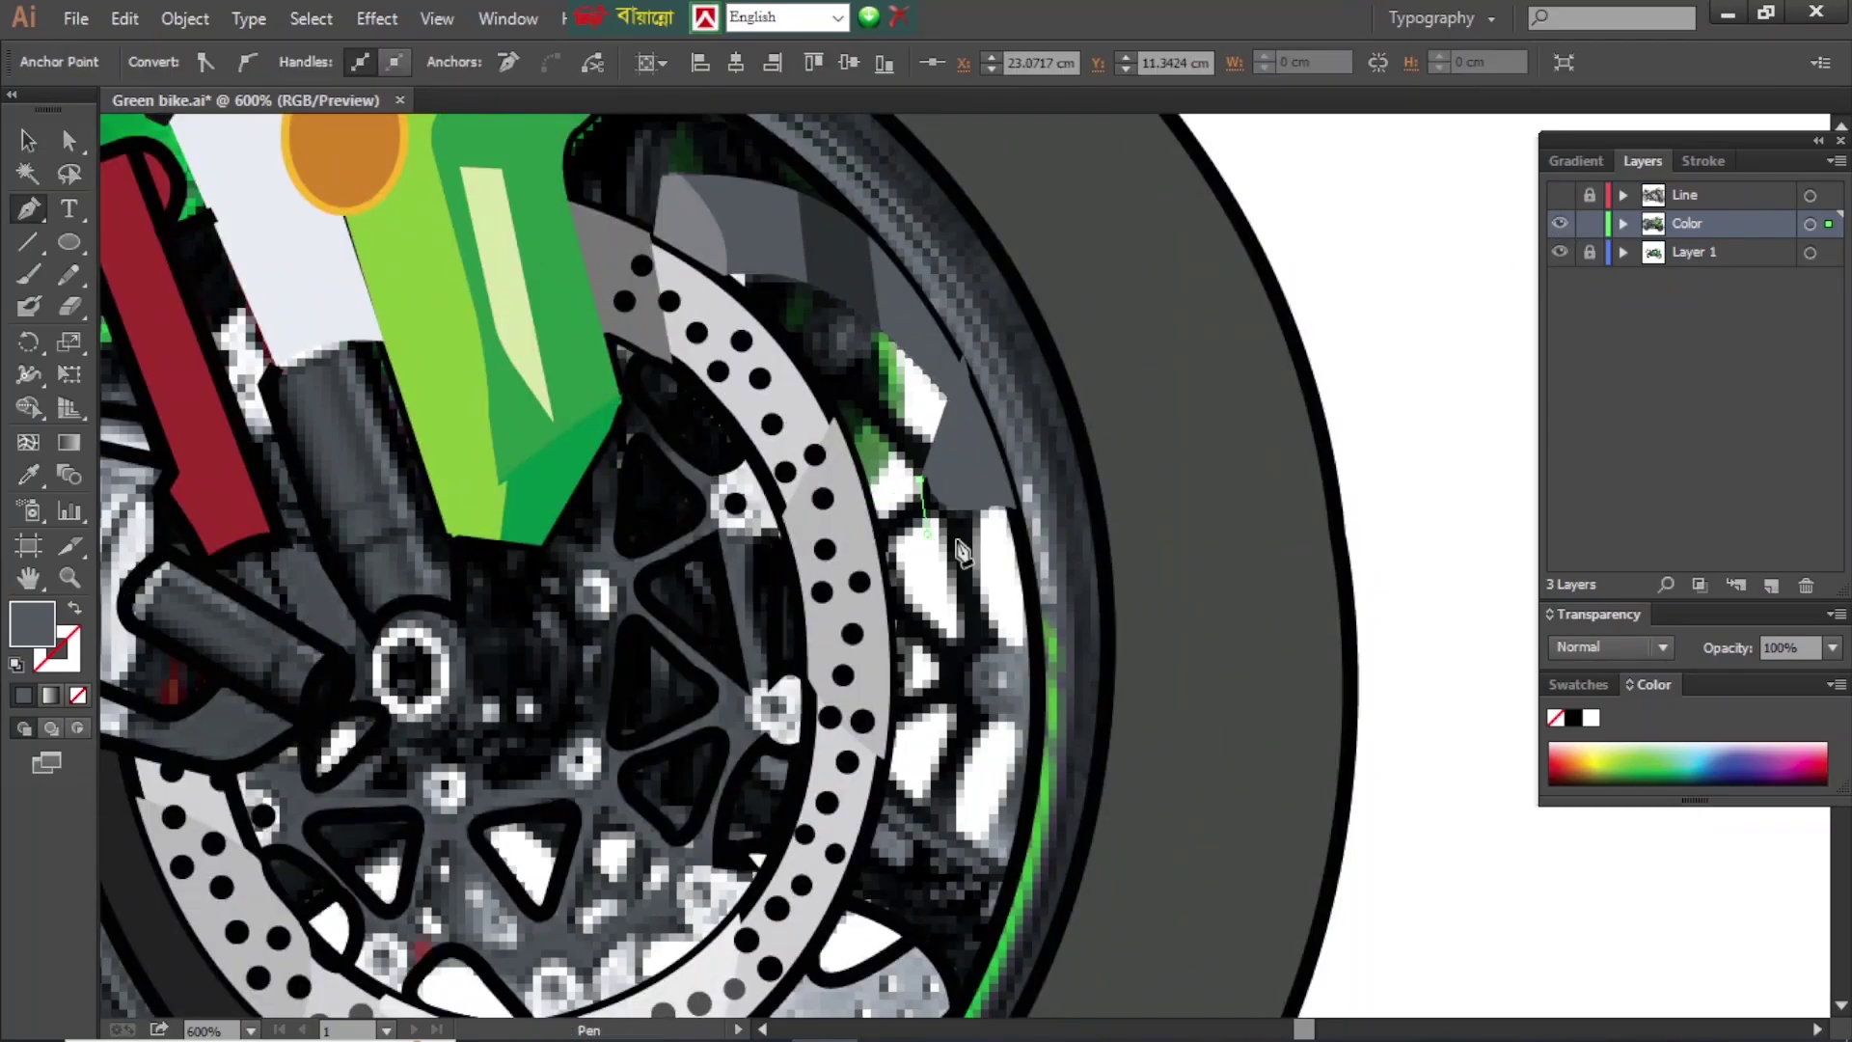
# - Outline a dark grey shape along the disc's outer edge near the fork and adjust its points
pyautogui.click(746, 277)
pyautogui.click(834, 416)
pyautogui.click(925, 473)
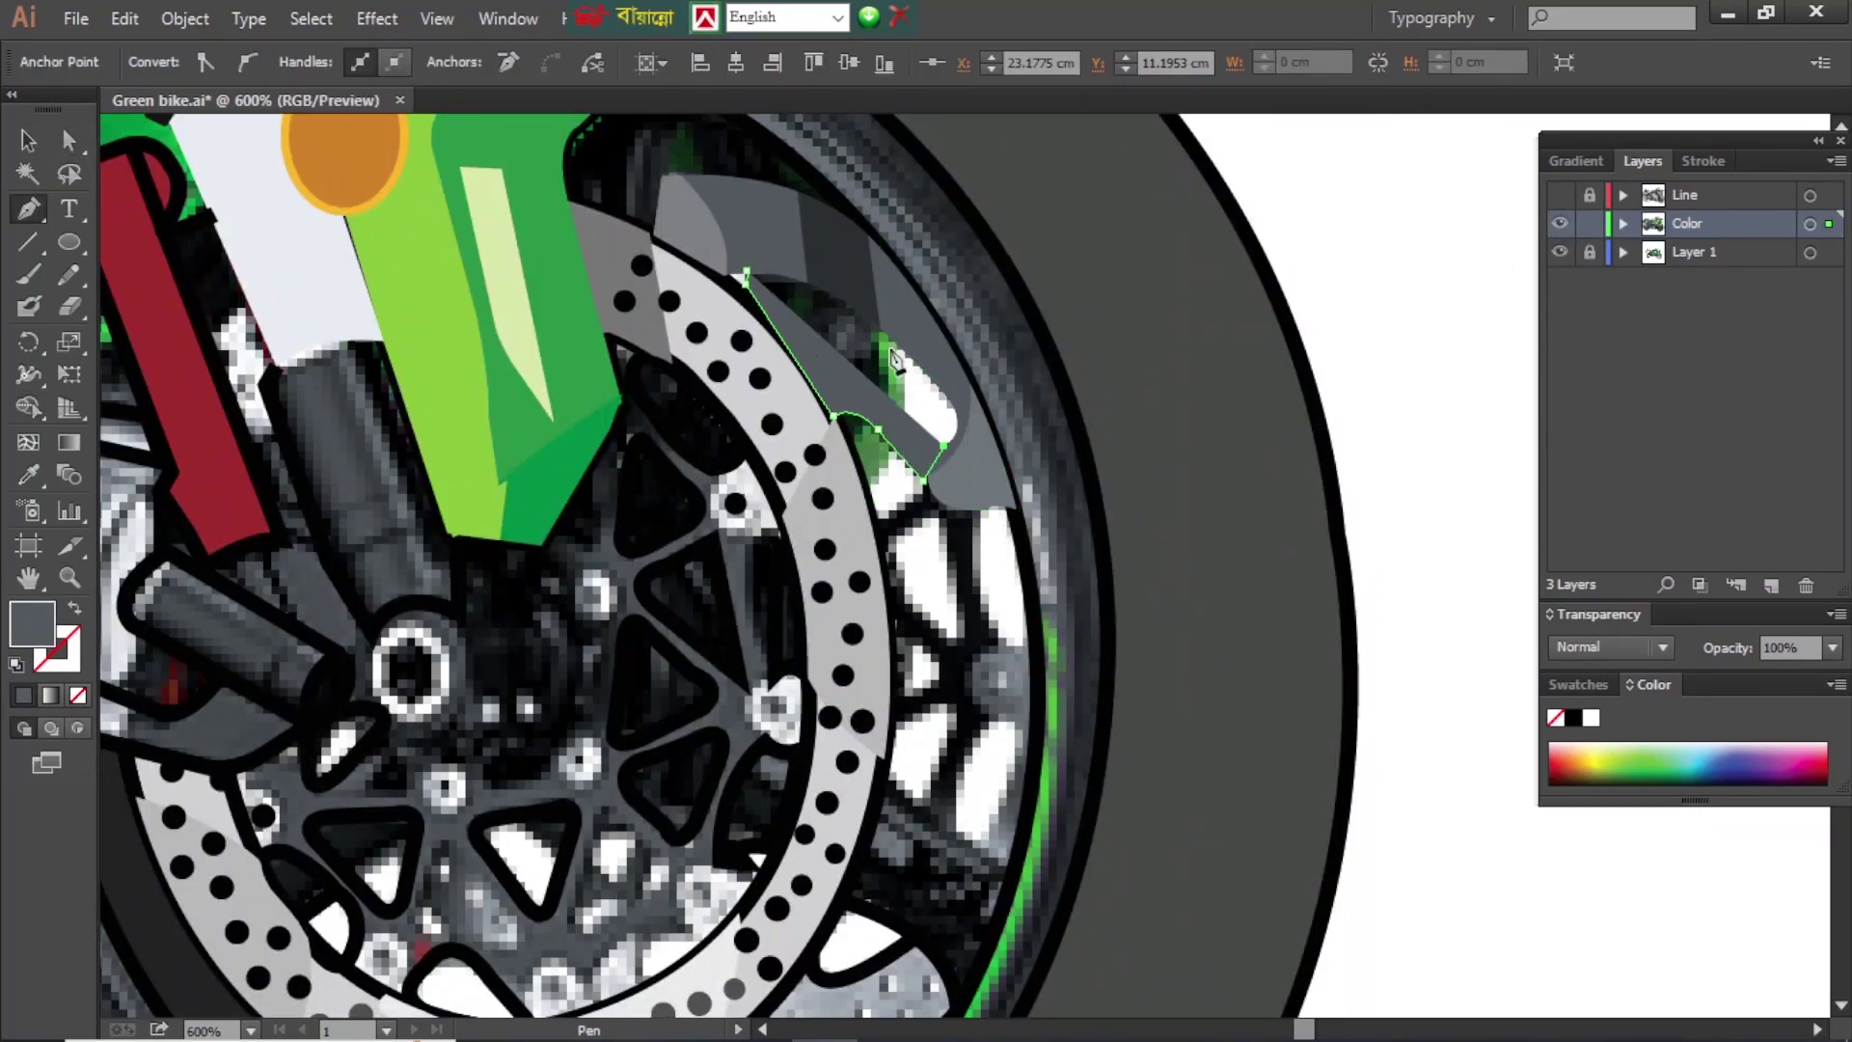
pyautogui.click(948, 396)
pyautogui.click(851, 289)
pyautogui.click(788, 257)
pyautogui.click(746, 276)
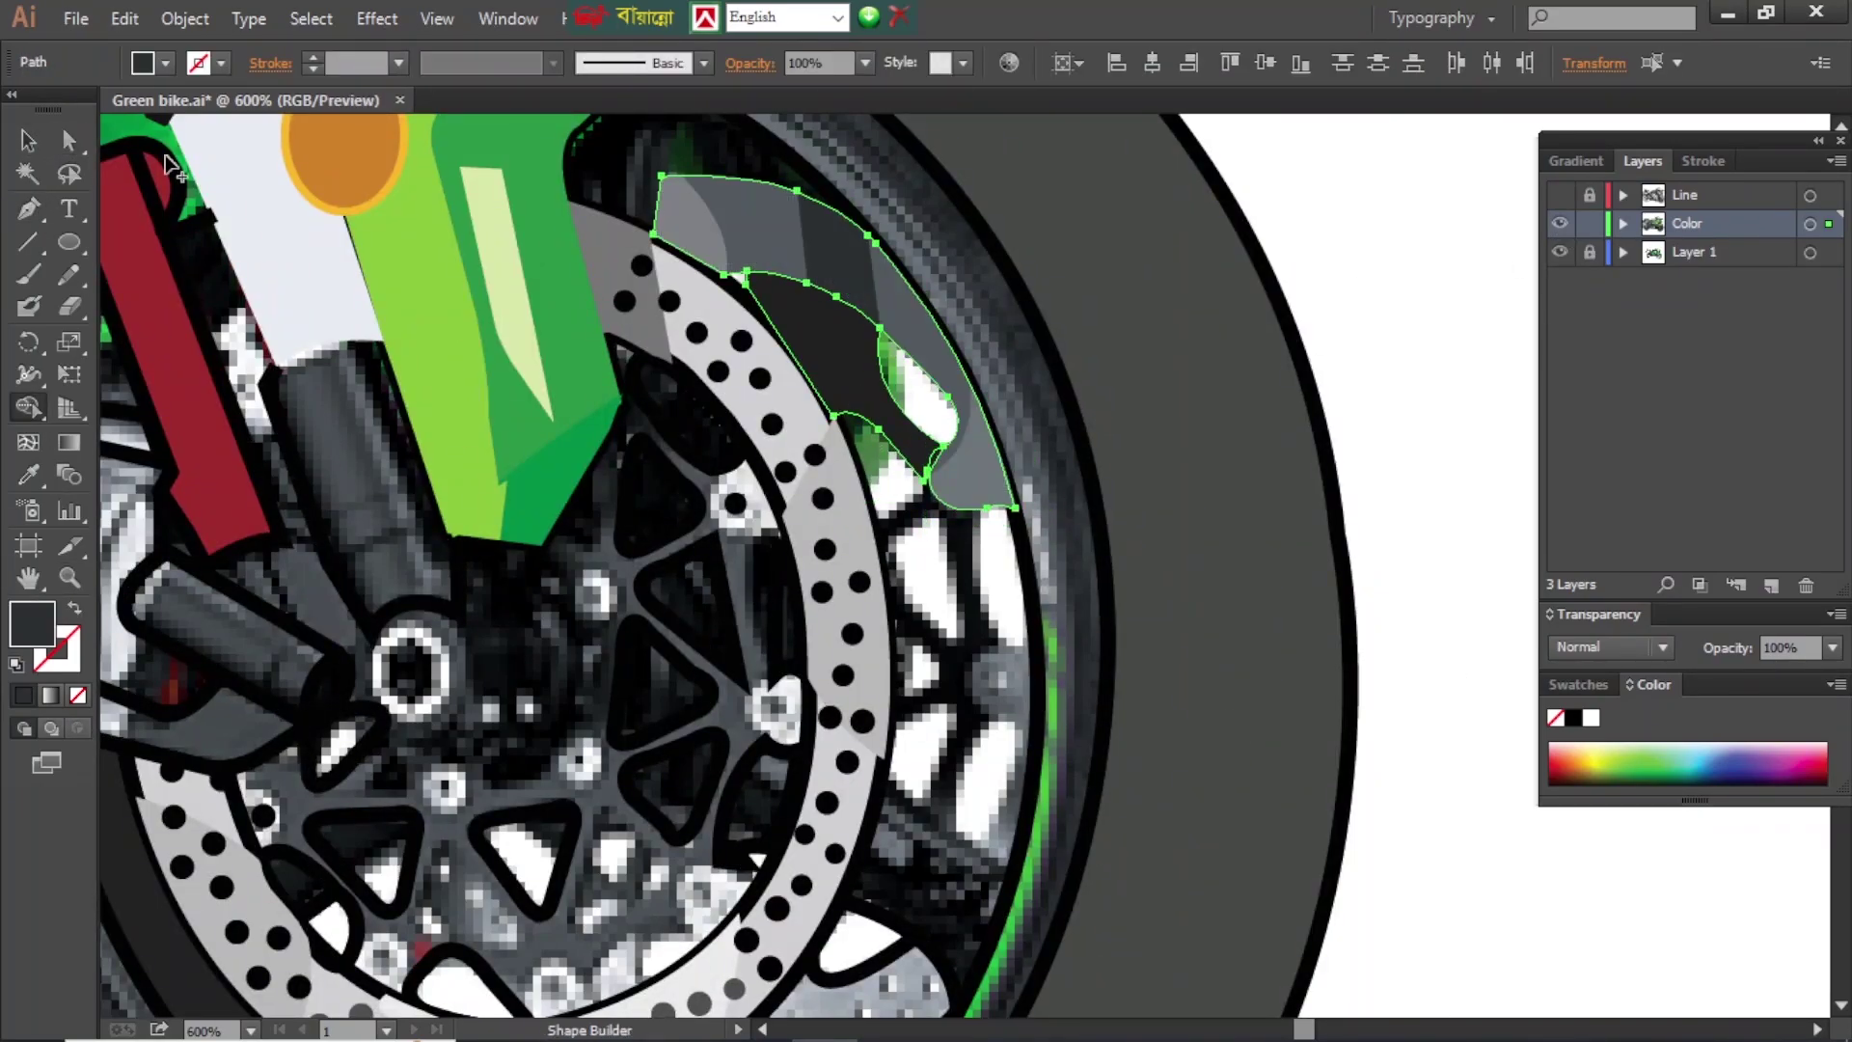
# - Draw a grey piece curving down along the disc's lower right
pyautogui.keyDown('ctrl'); pyautogui.click(1129, 529); pyautogui.keyUp('ctrl')
pyautogui.click(979, 509)
pyautogui.moveTo(1006, 641); pyautogui.dragTo(1048, 690)
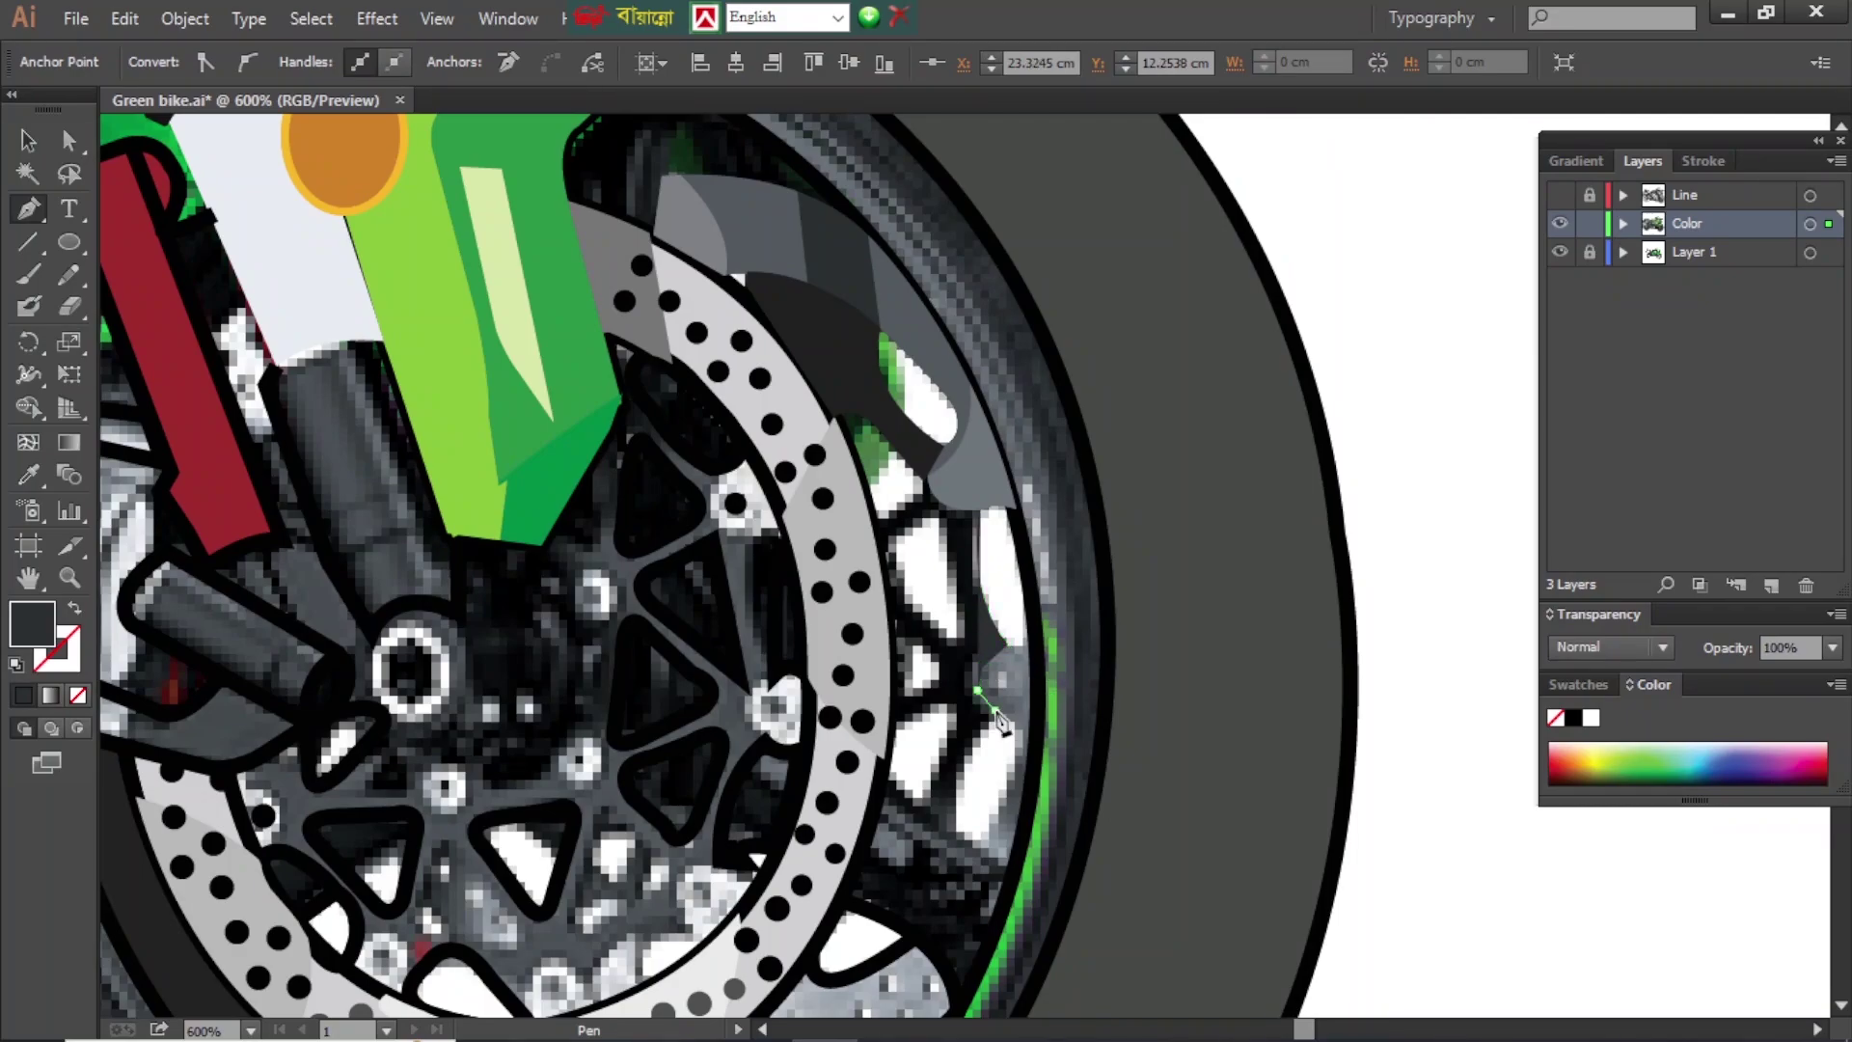
pyautogui.click(916, 810)
pyautogui.click(889, 727)
pyautogui.click(889, 698)
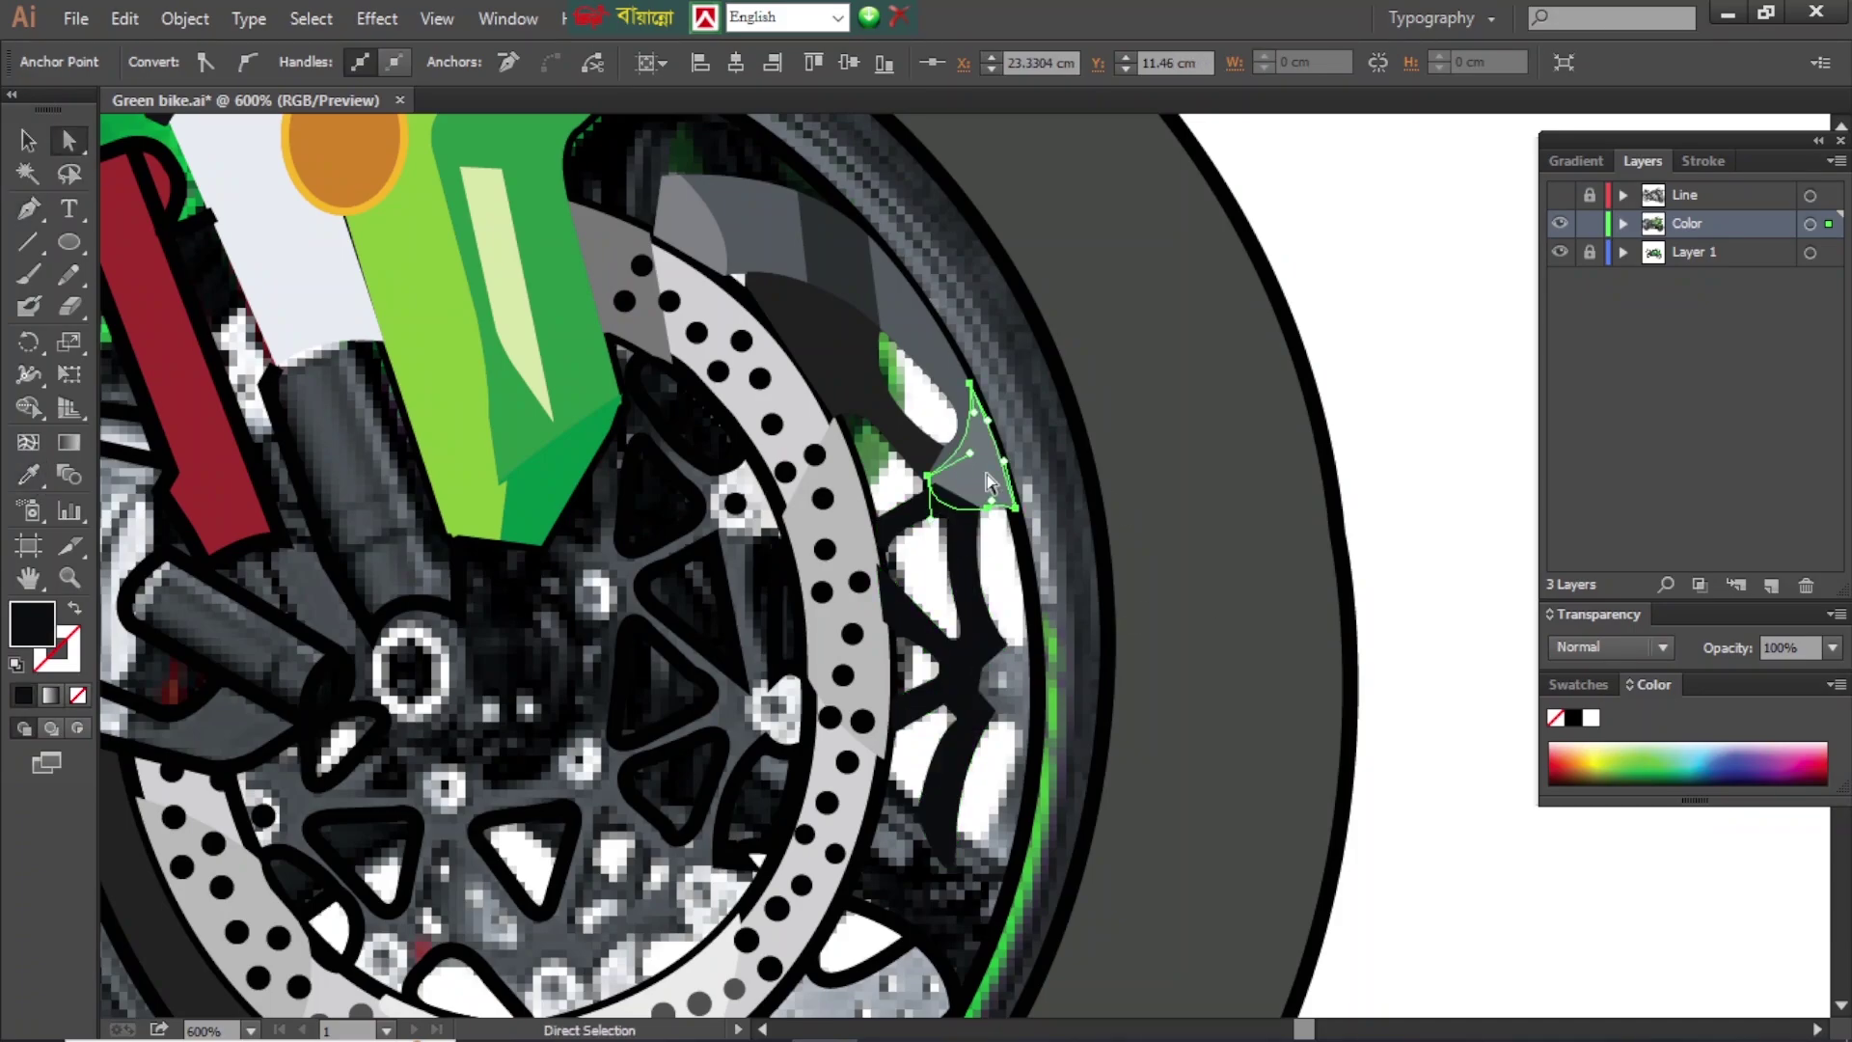
# - Start tracing the parts behind the lower disc edge in outline view
pyautogui.hotkey('ctrl', 'y')
pyautogui.moveTo(989, 712); pyautogui.dragTo(1031, 756)
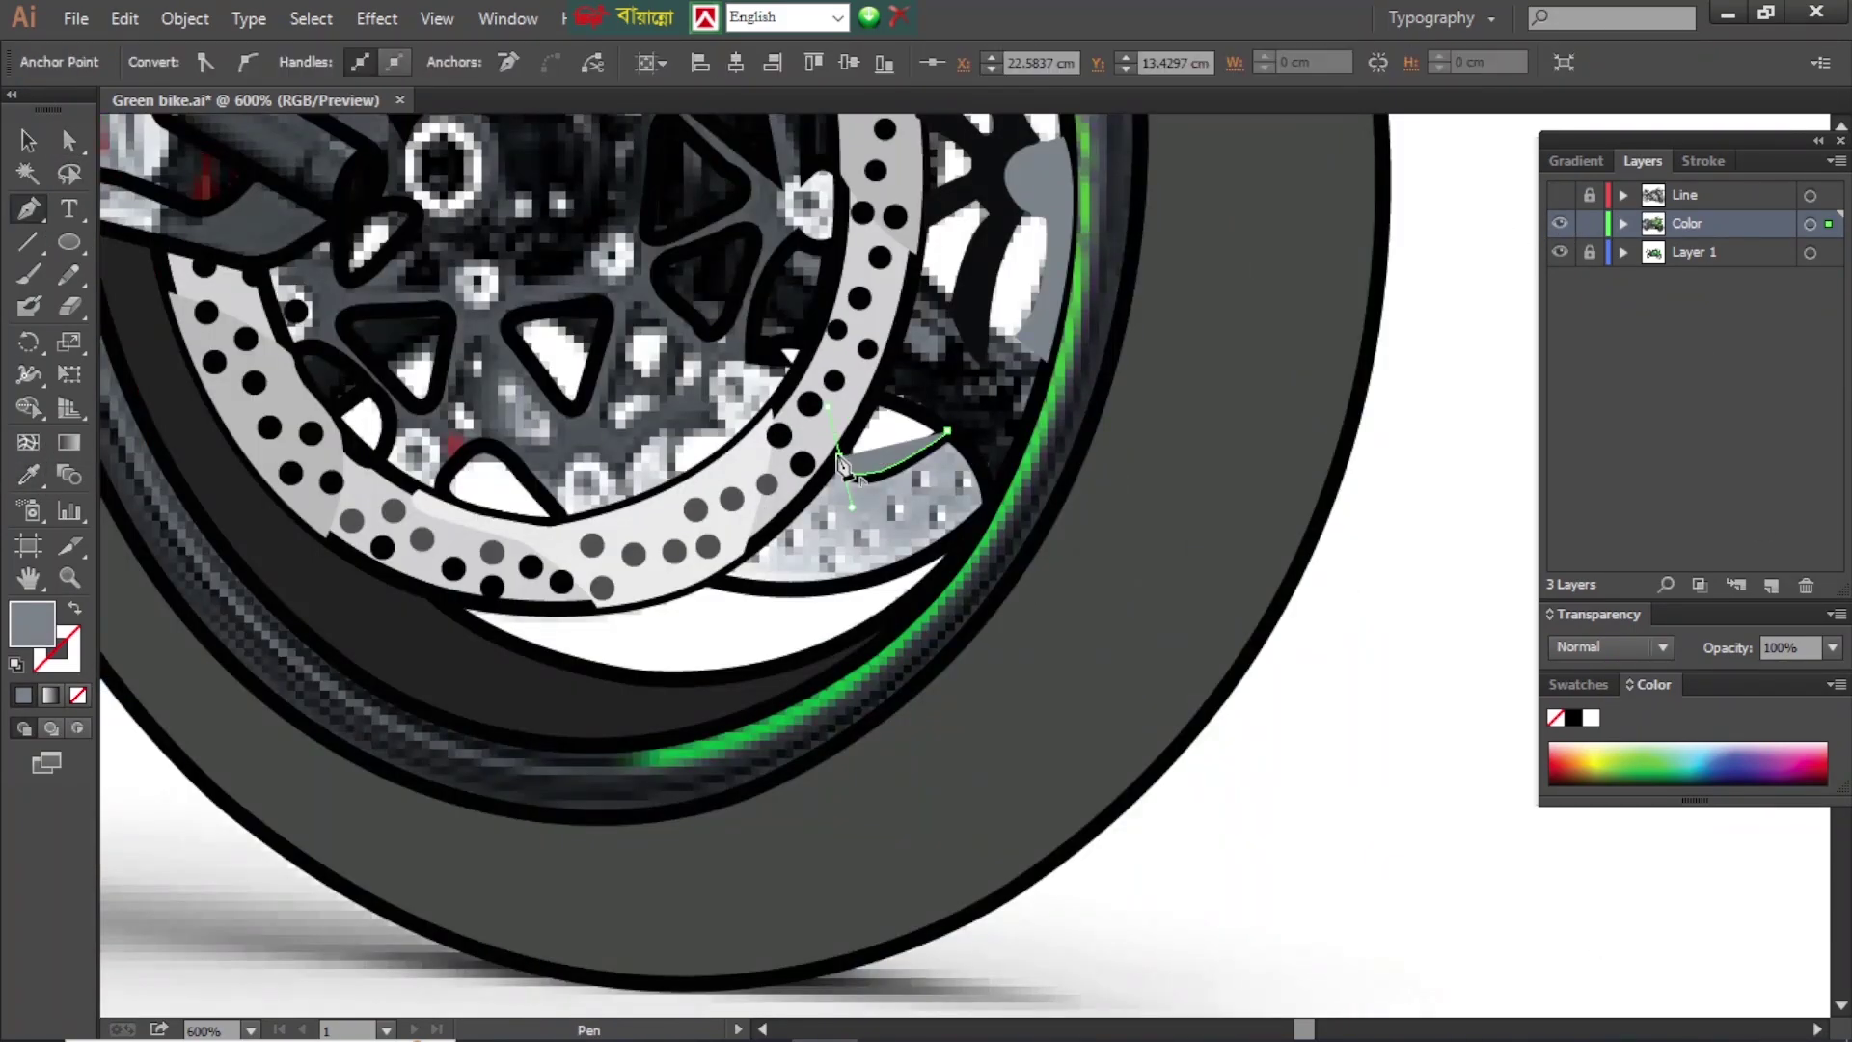
pyautogui.click(992, 510)
pyautogui.hotkey('ctrl', 'y')
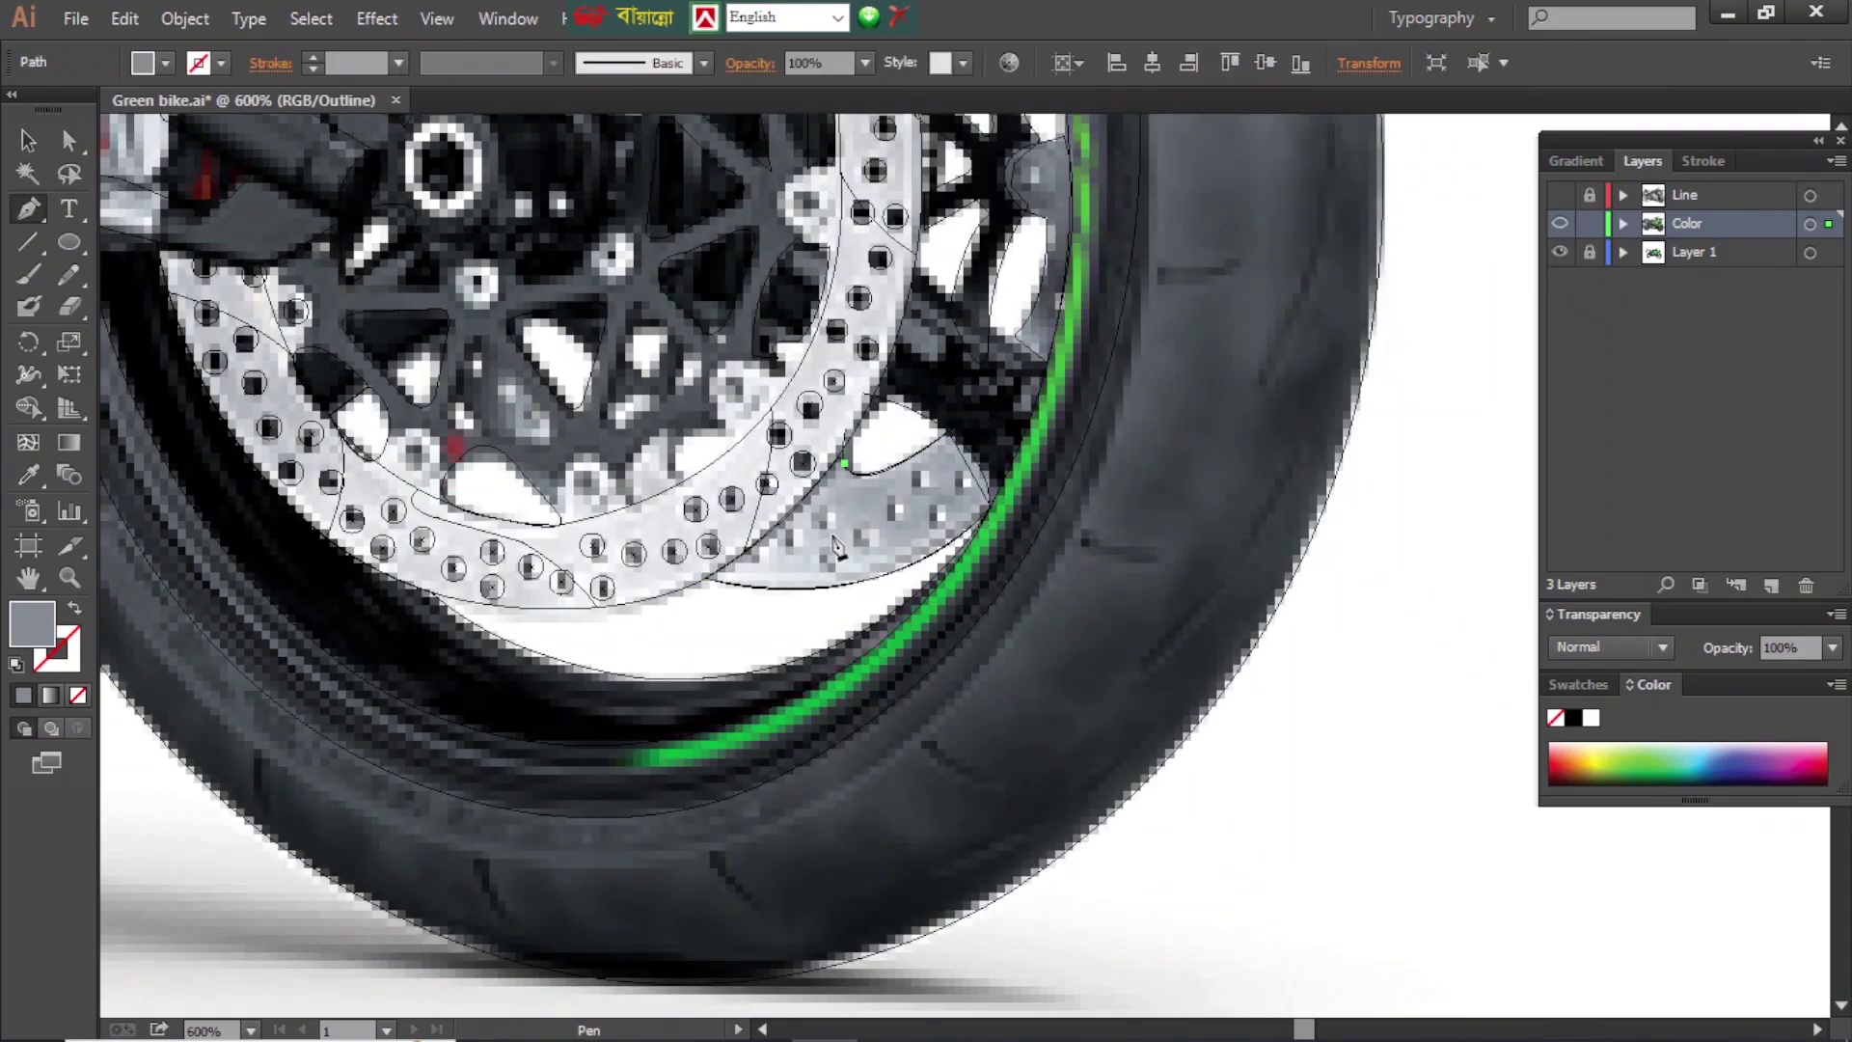
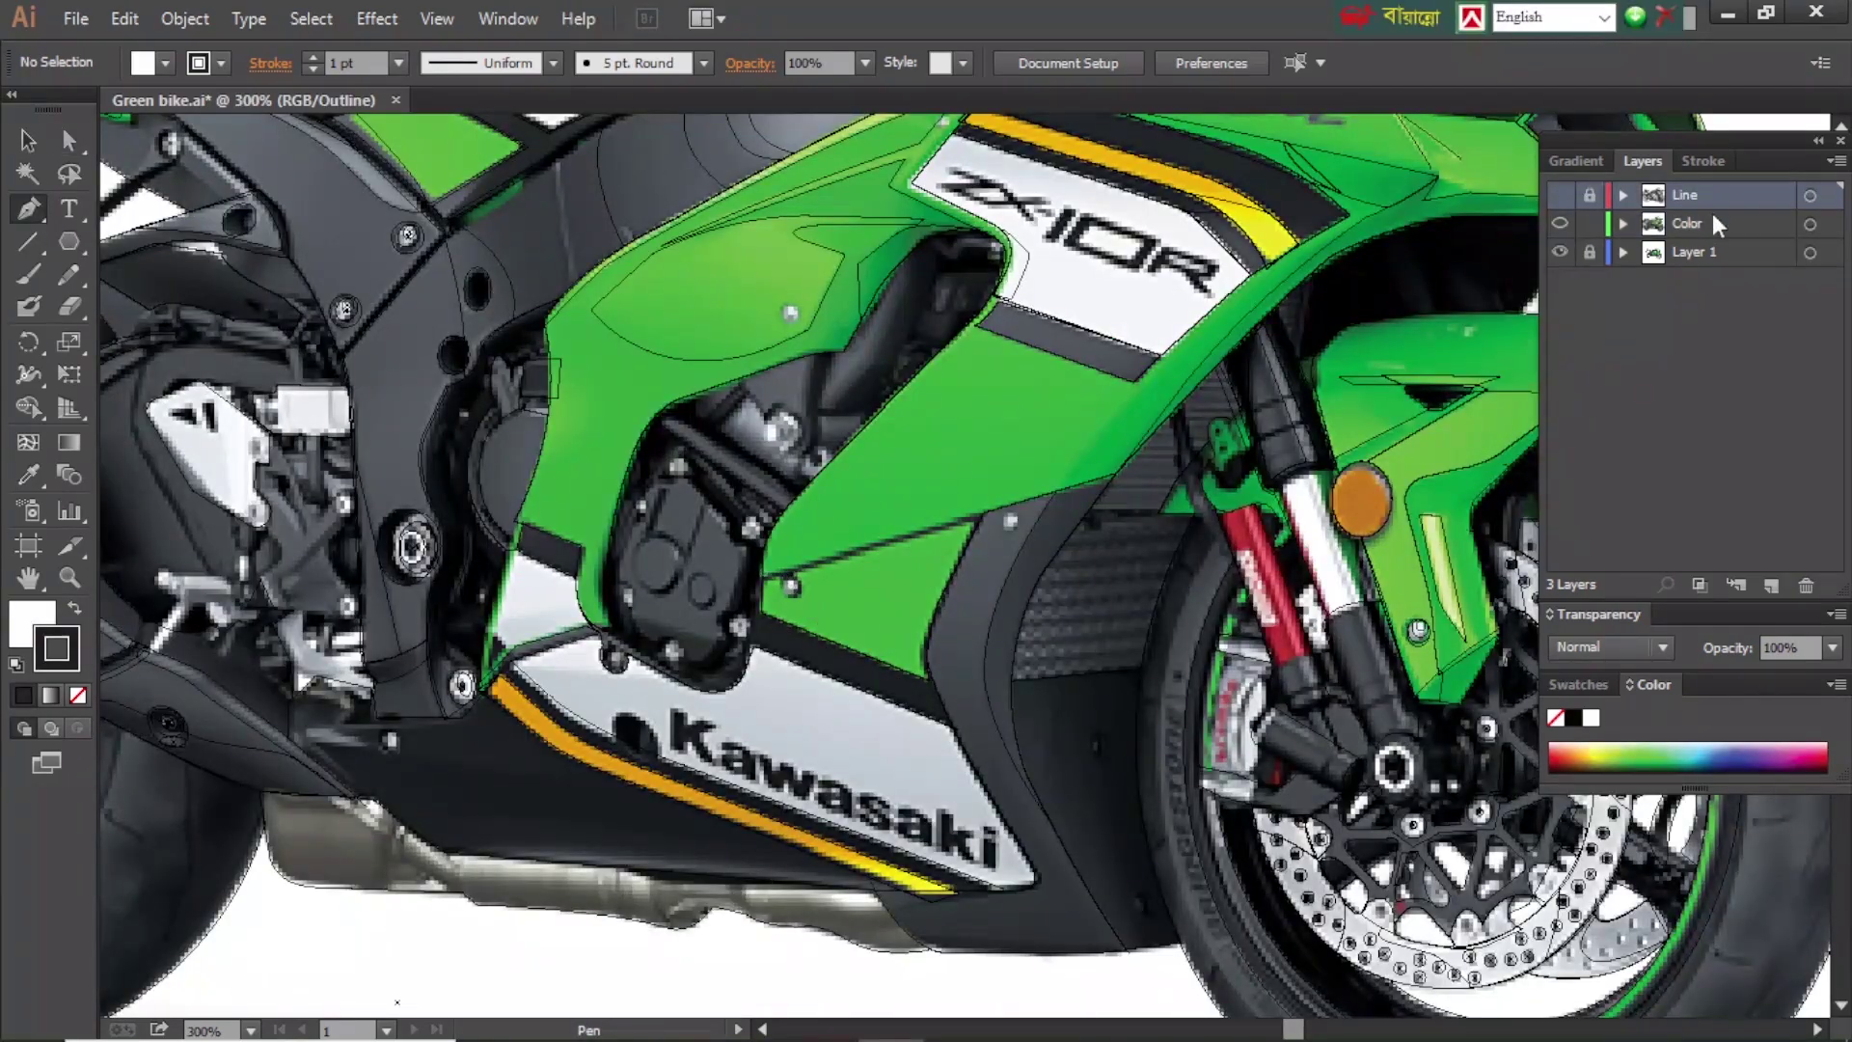
# - Toggle the Color layer and outline view to compare the artwork with the photo
pyautogui.click(1716, 225)
pyautogui.hotkey('ctrl', 'y')
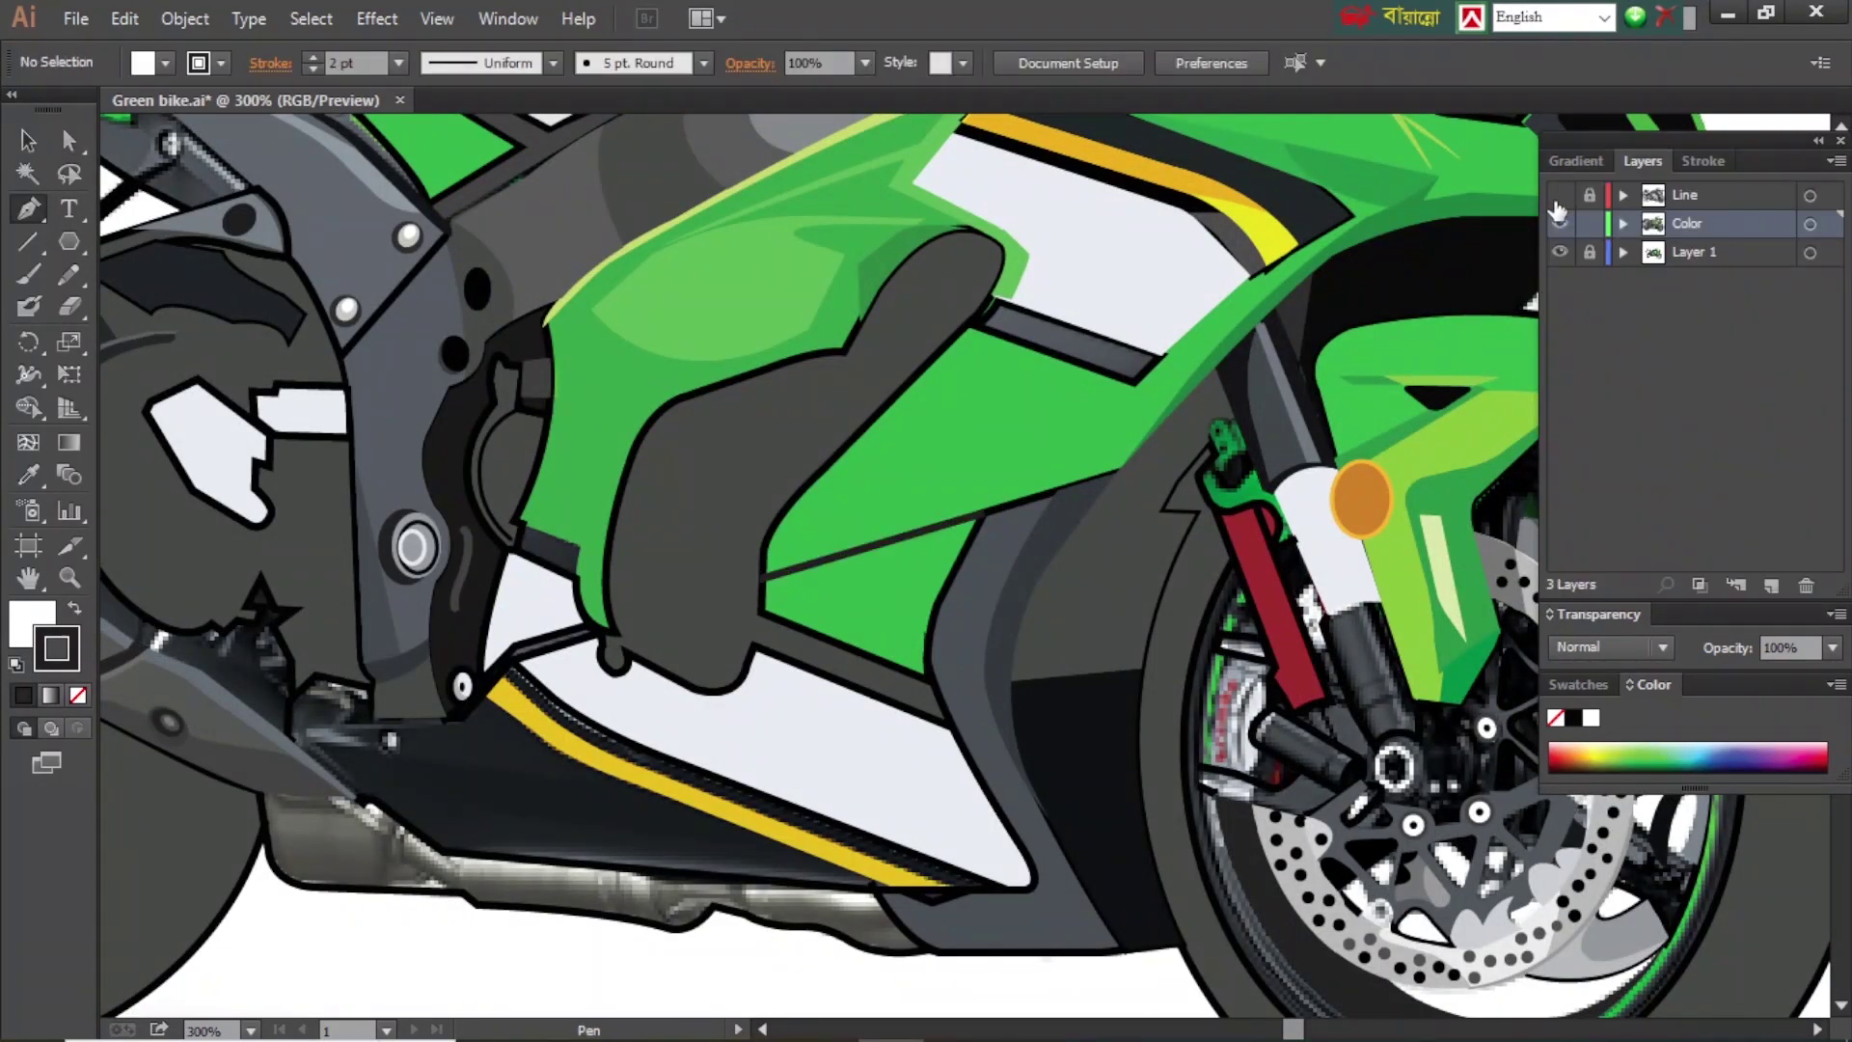
pyautogui.moveTo(1558, 196); pyautogui.dragTo(1560, 224)
pyautogui.click(1560, 223)
pyautogui.hotkey('ctrl', 'y')
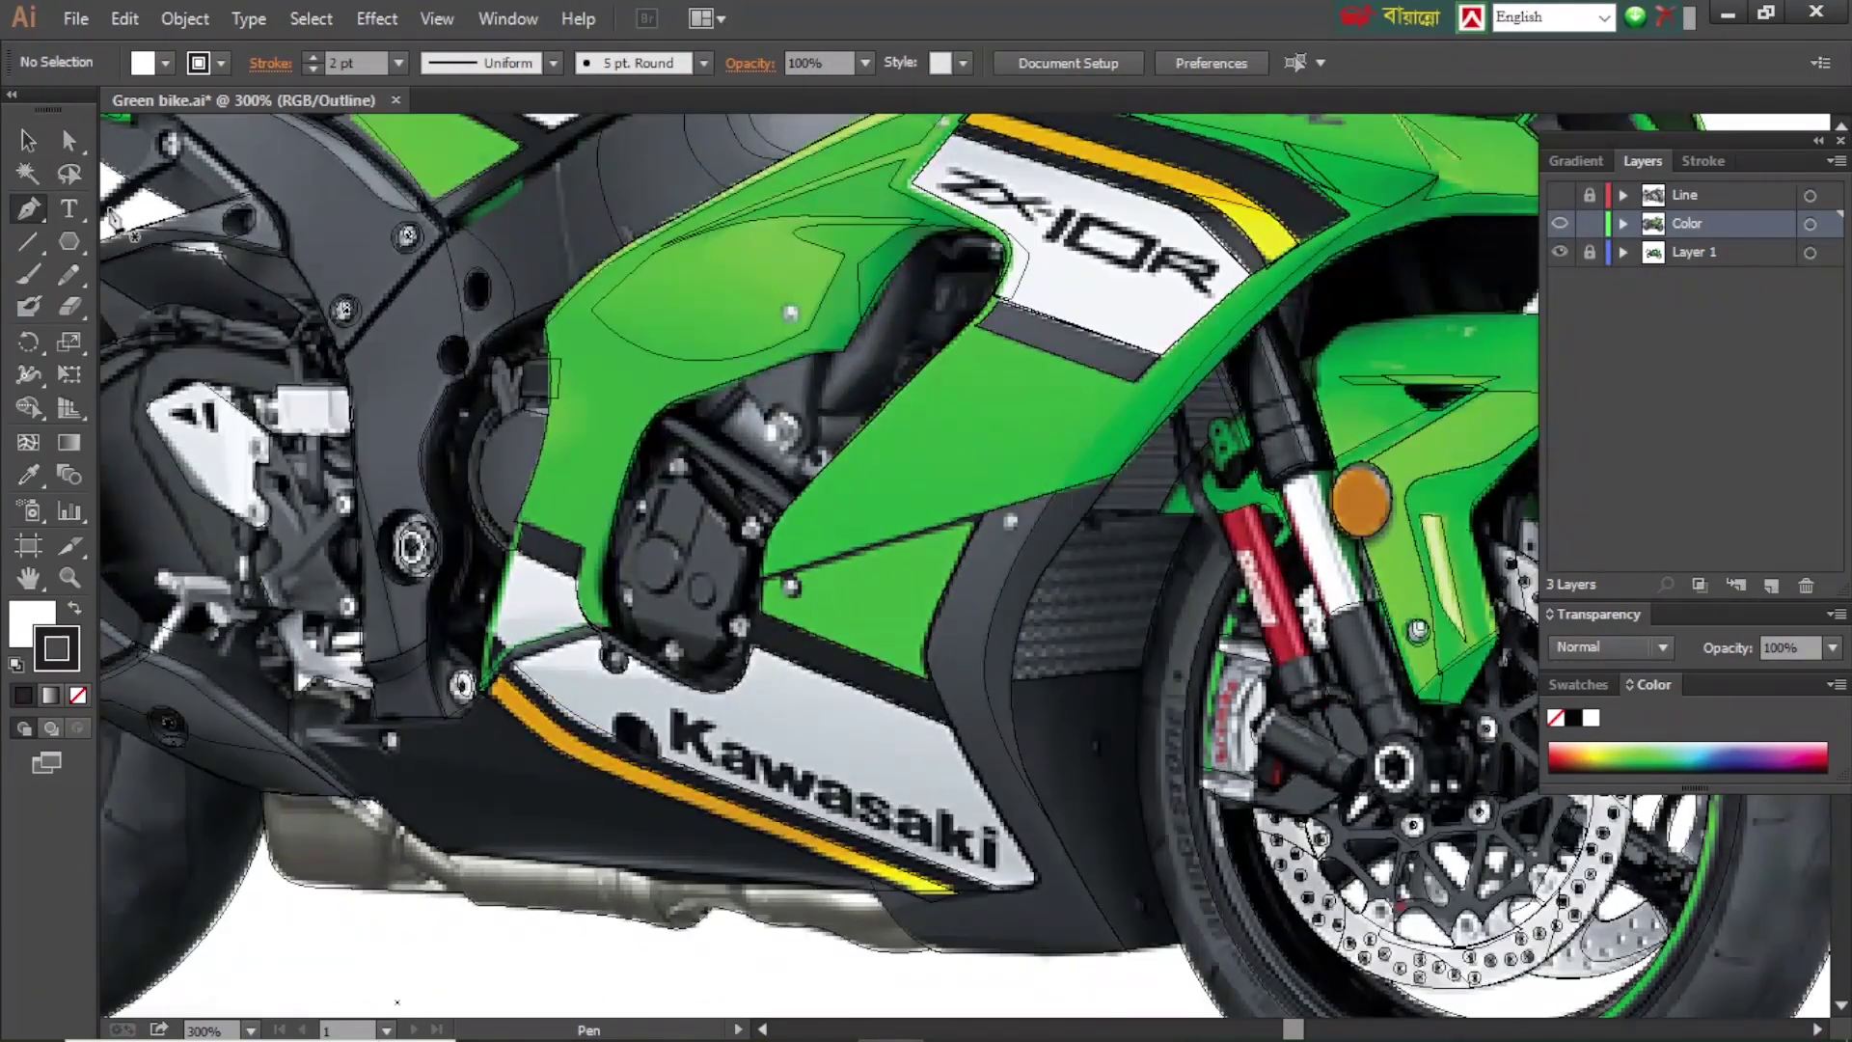
# - Draw a small perfect-circle bolt head on the lower green fairing panel
pyautogui.moveTo(865, 603); pyautogui.dragTo(897, 634)
pyautogui.hotkey('ctrl', '+')
pyautogui.hotkey('ctrl', 'y')
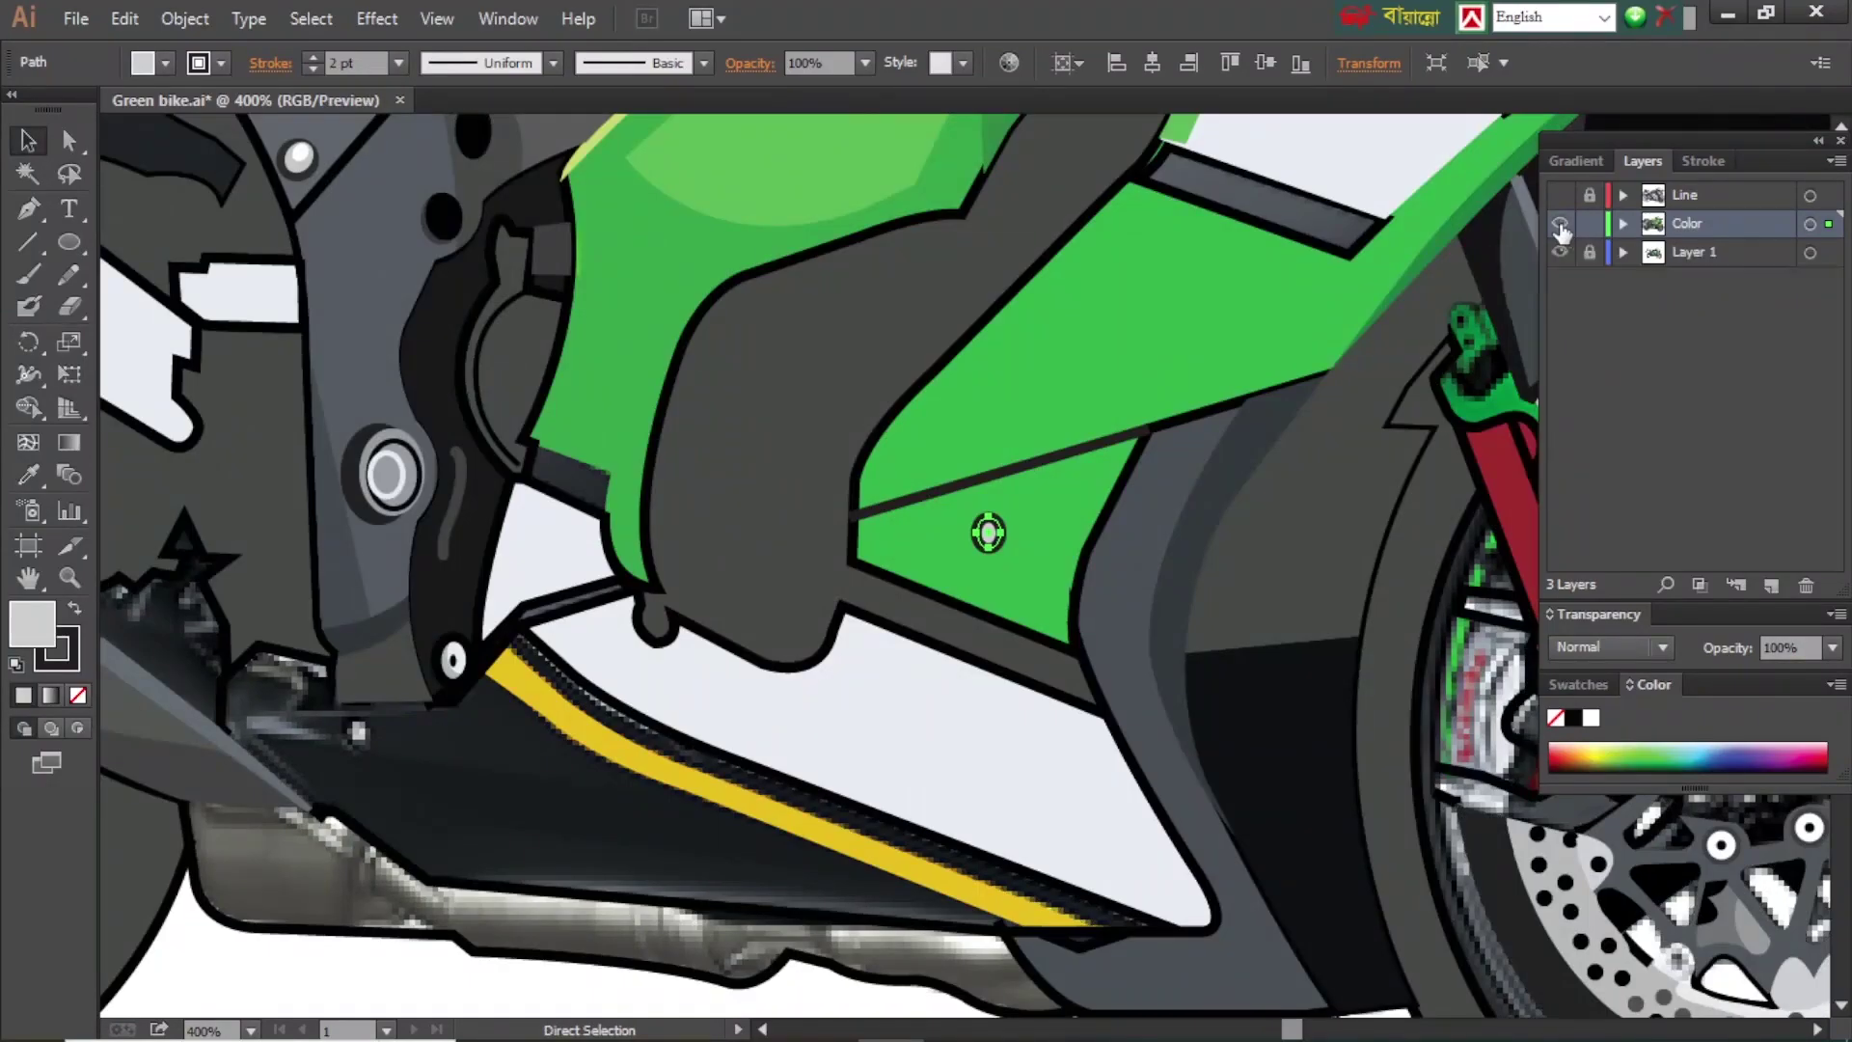
pyautogui.click(1703, 162)
pyautogui.click(1560, 223)
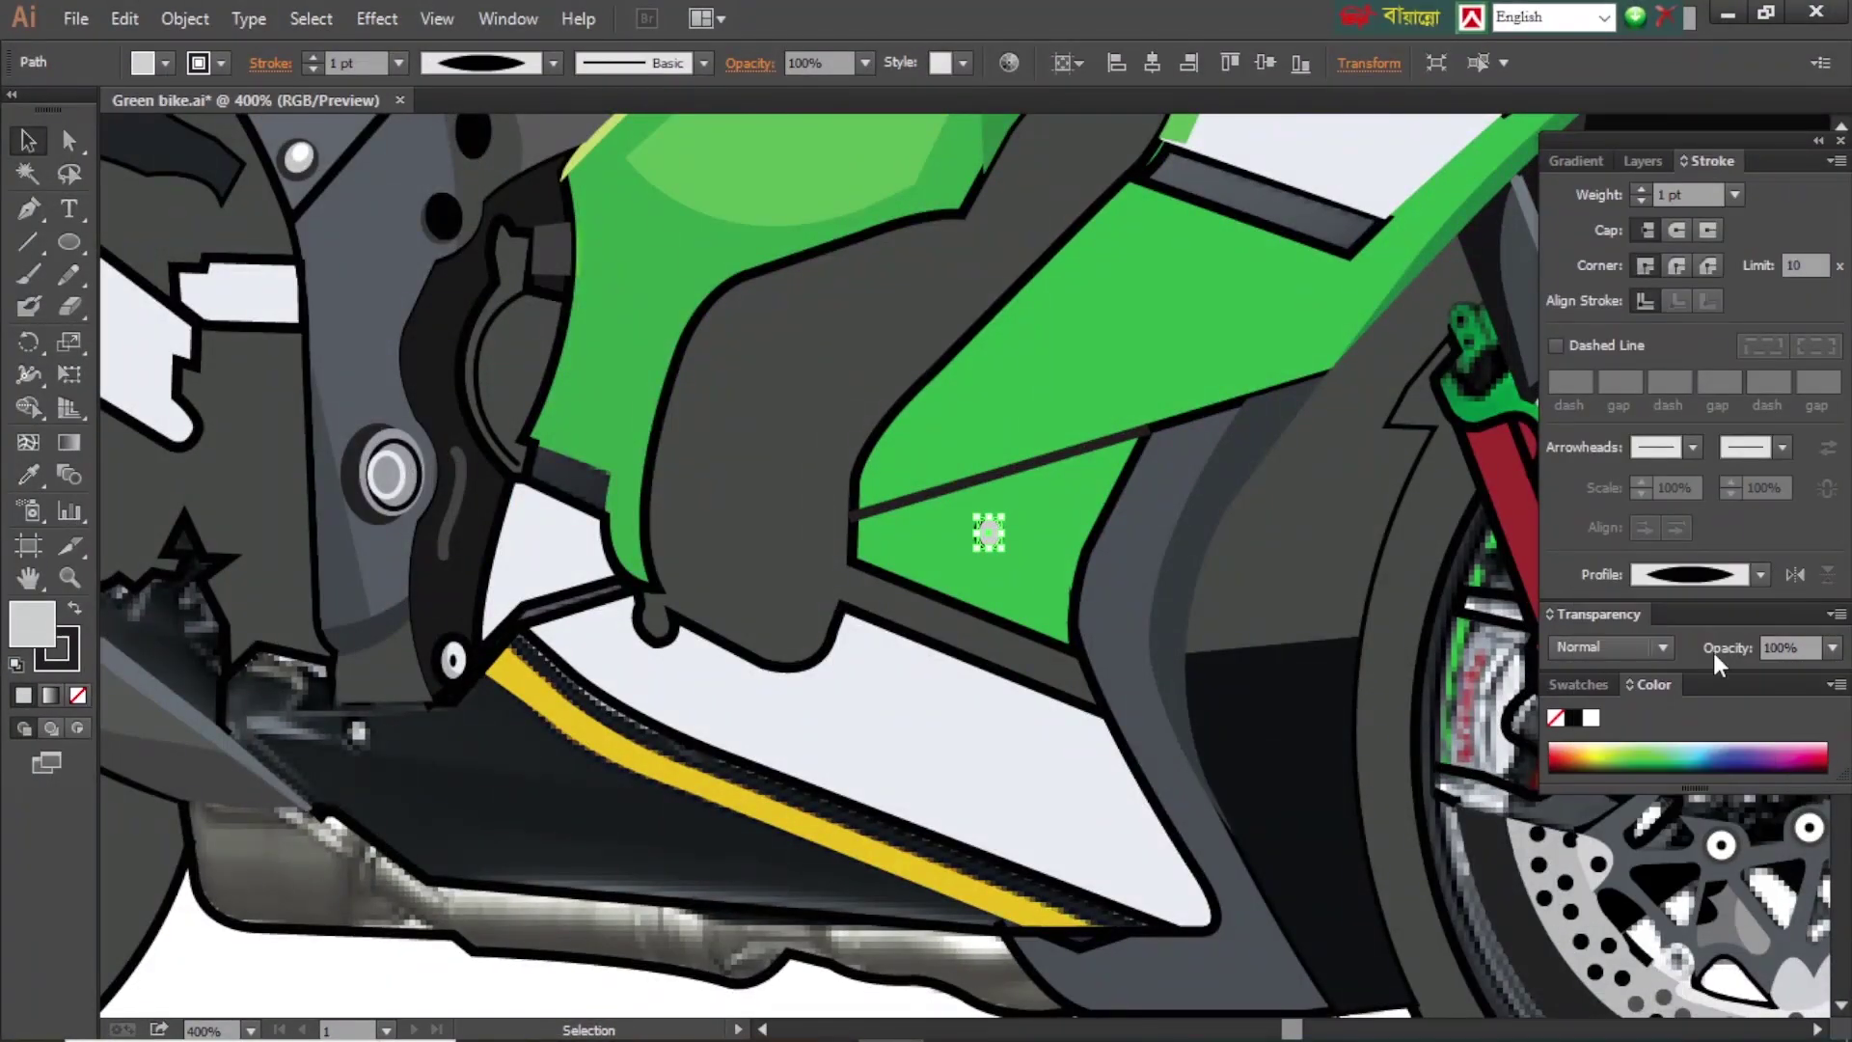
# - Set the bolt circle's stroke to None and check it in outline view
pyautogui.click(1643, 161)
pyautogui.click(1560, 223)
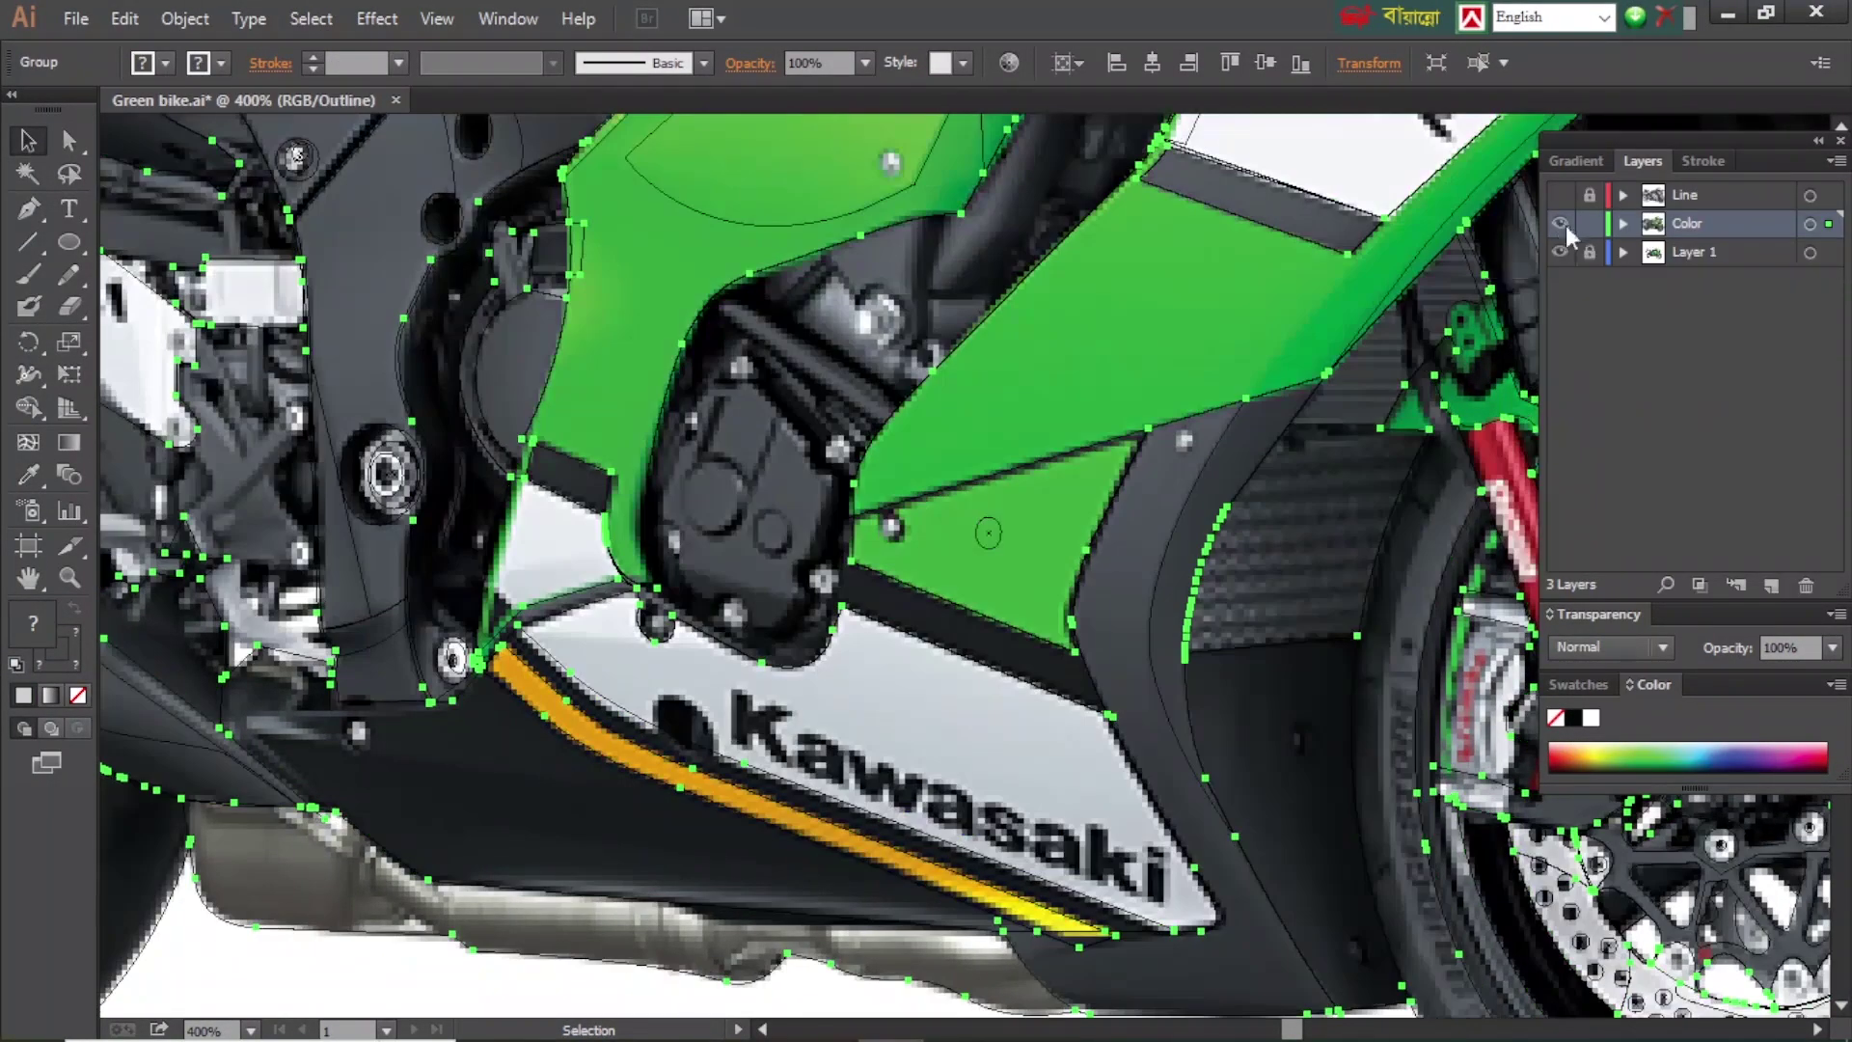
pyautogui.scroll(3, 981, 556)
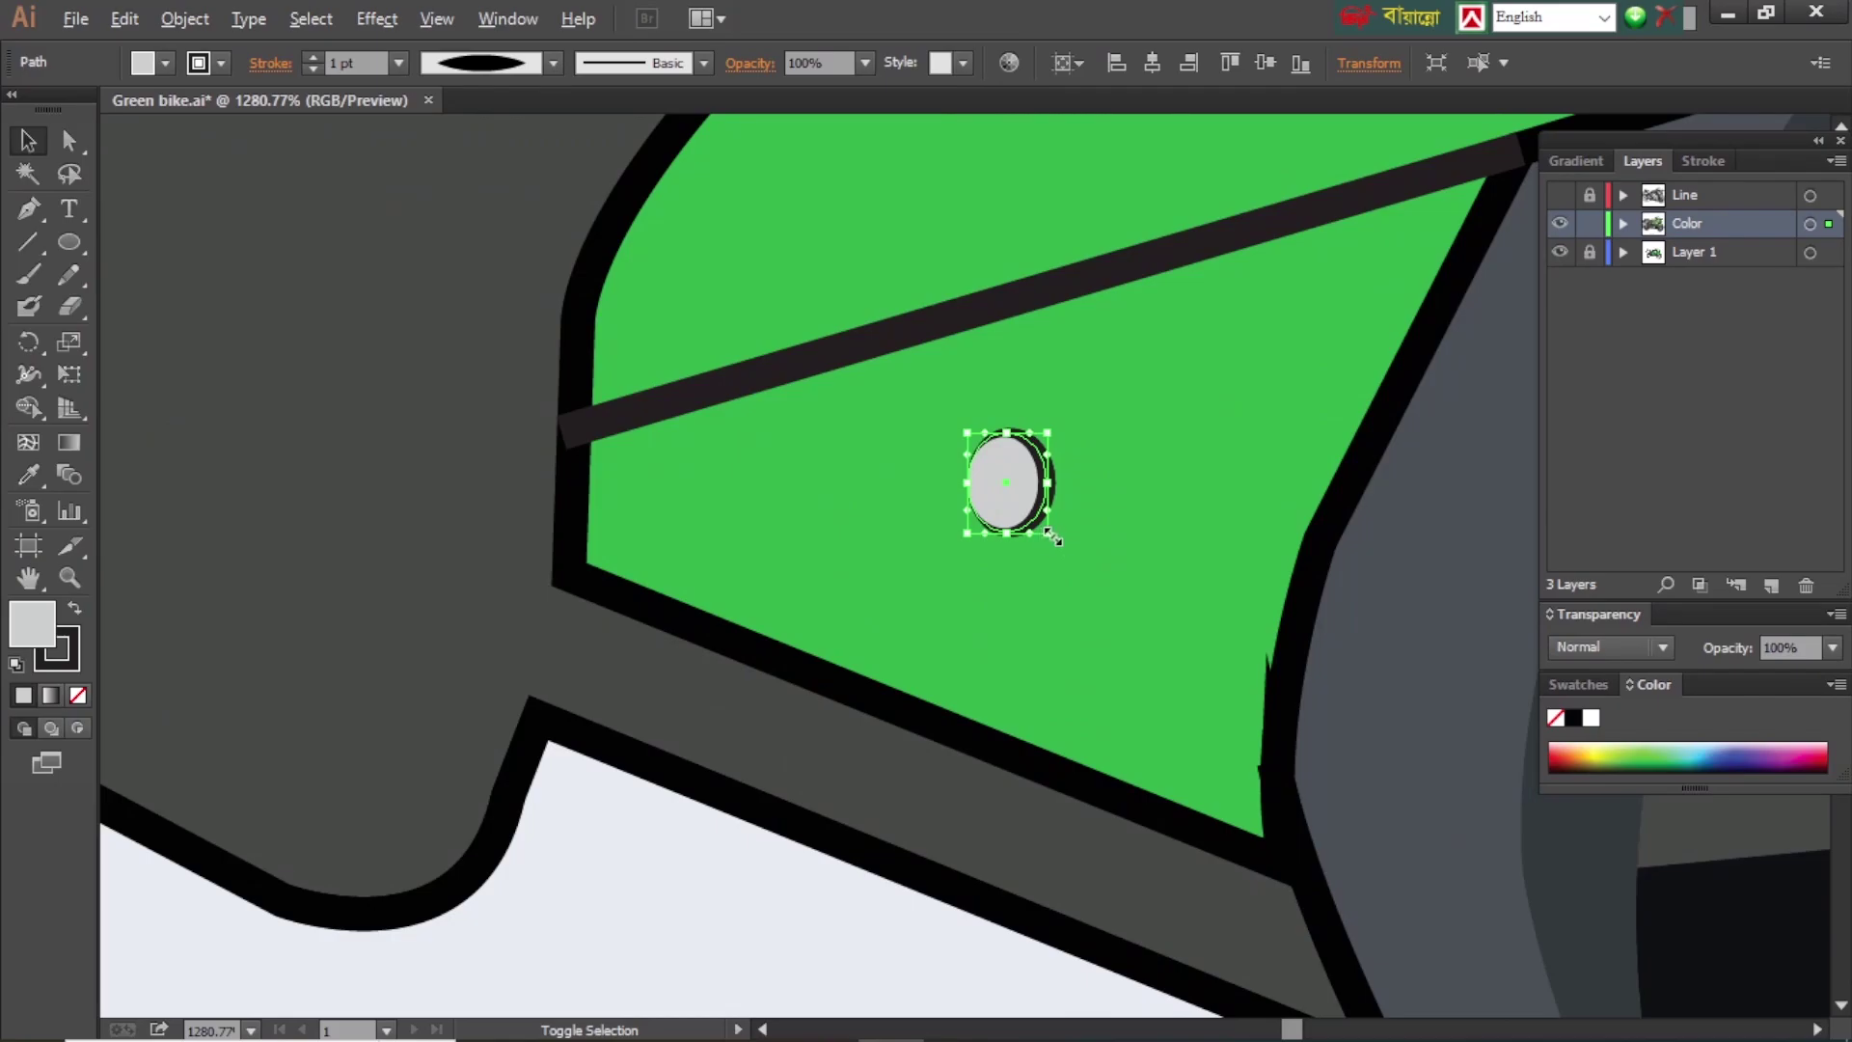
pyautogui.click(78, 696)
pyautogui.hotkey('ctrl', 'y')
pyautogui.hotkey('ctrl', 'y')
pyautogui.hotkey('ctrl', 'y')
pyautogui.press('a')
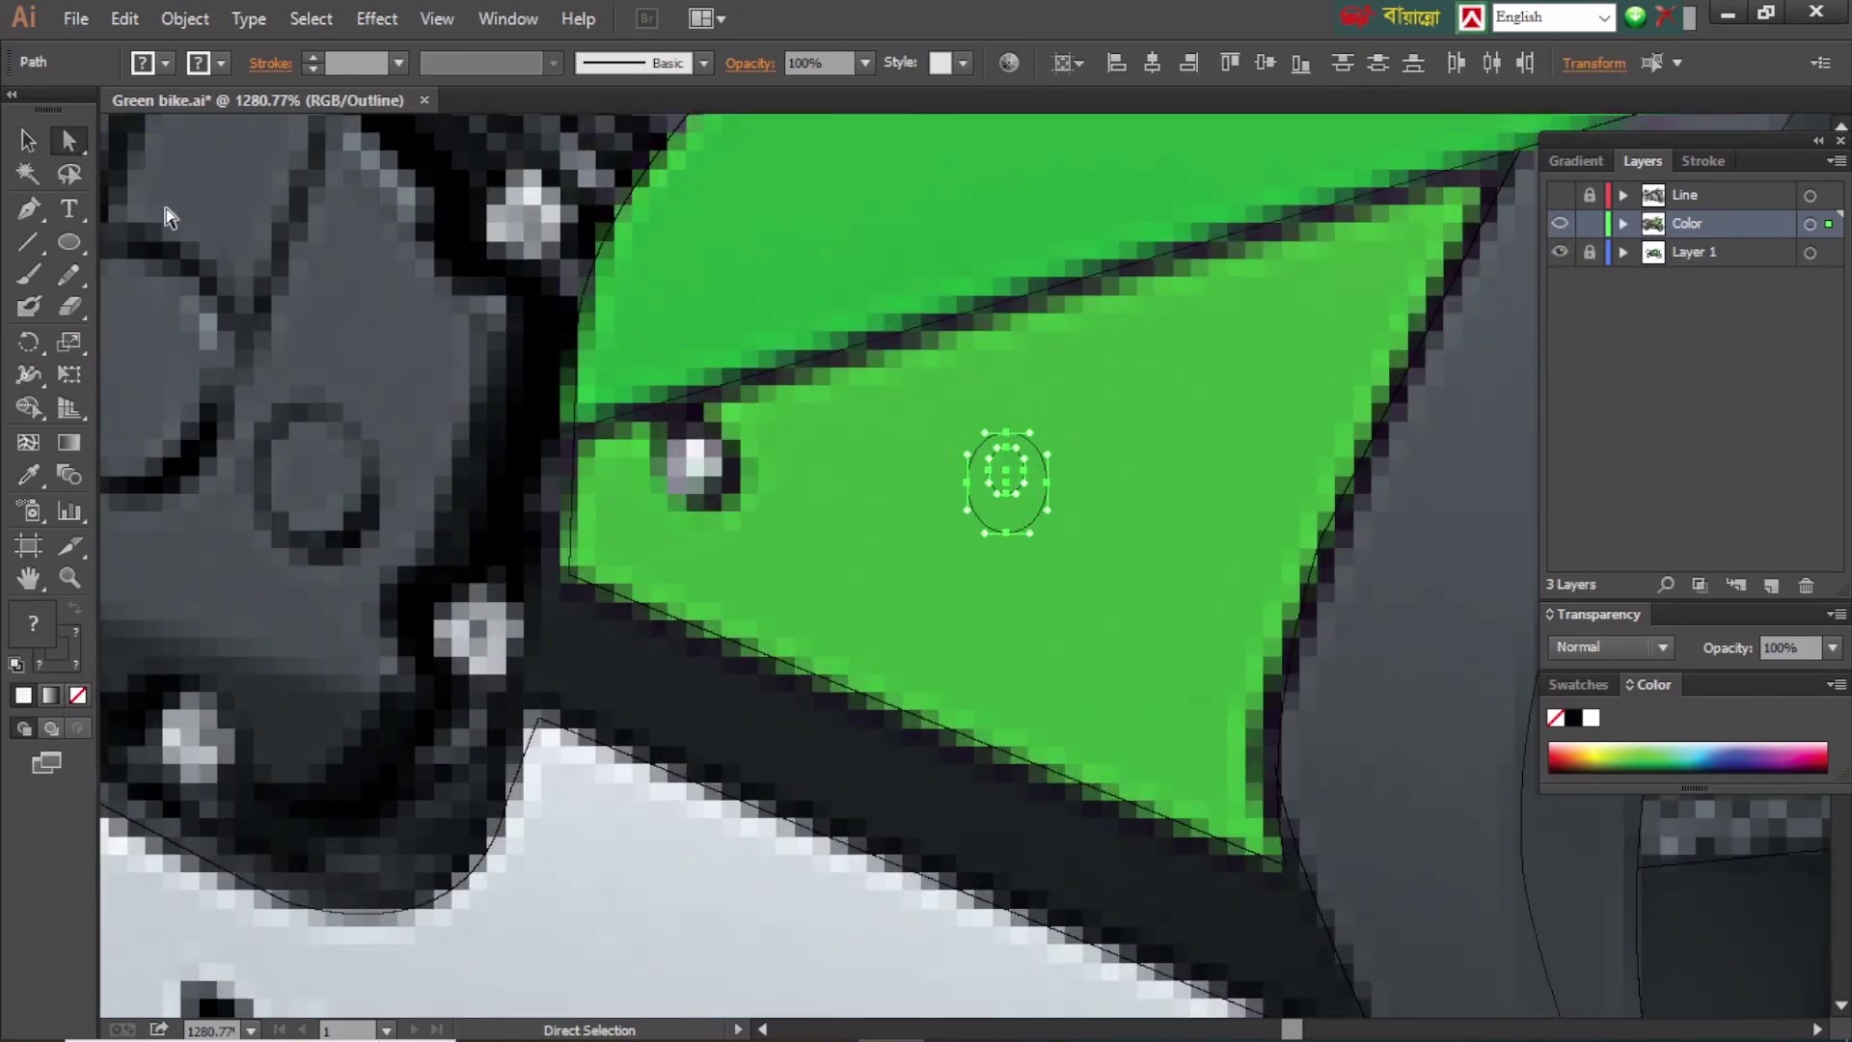
# - Select the small bolt circle and inspect it
pyautogui.click(704, 460)
pyautogui.scroll(-3, 897, 446)
pyautogui.scroll(-3, 1213, 443)
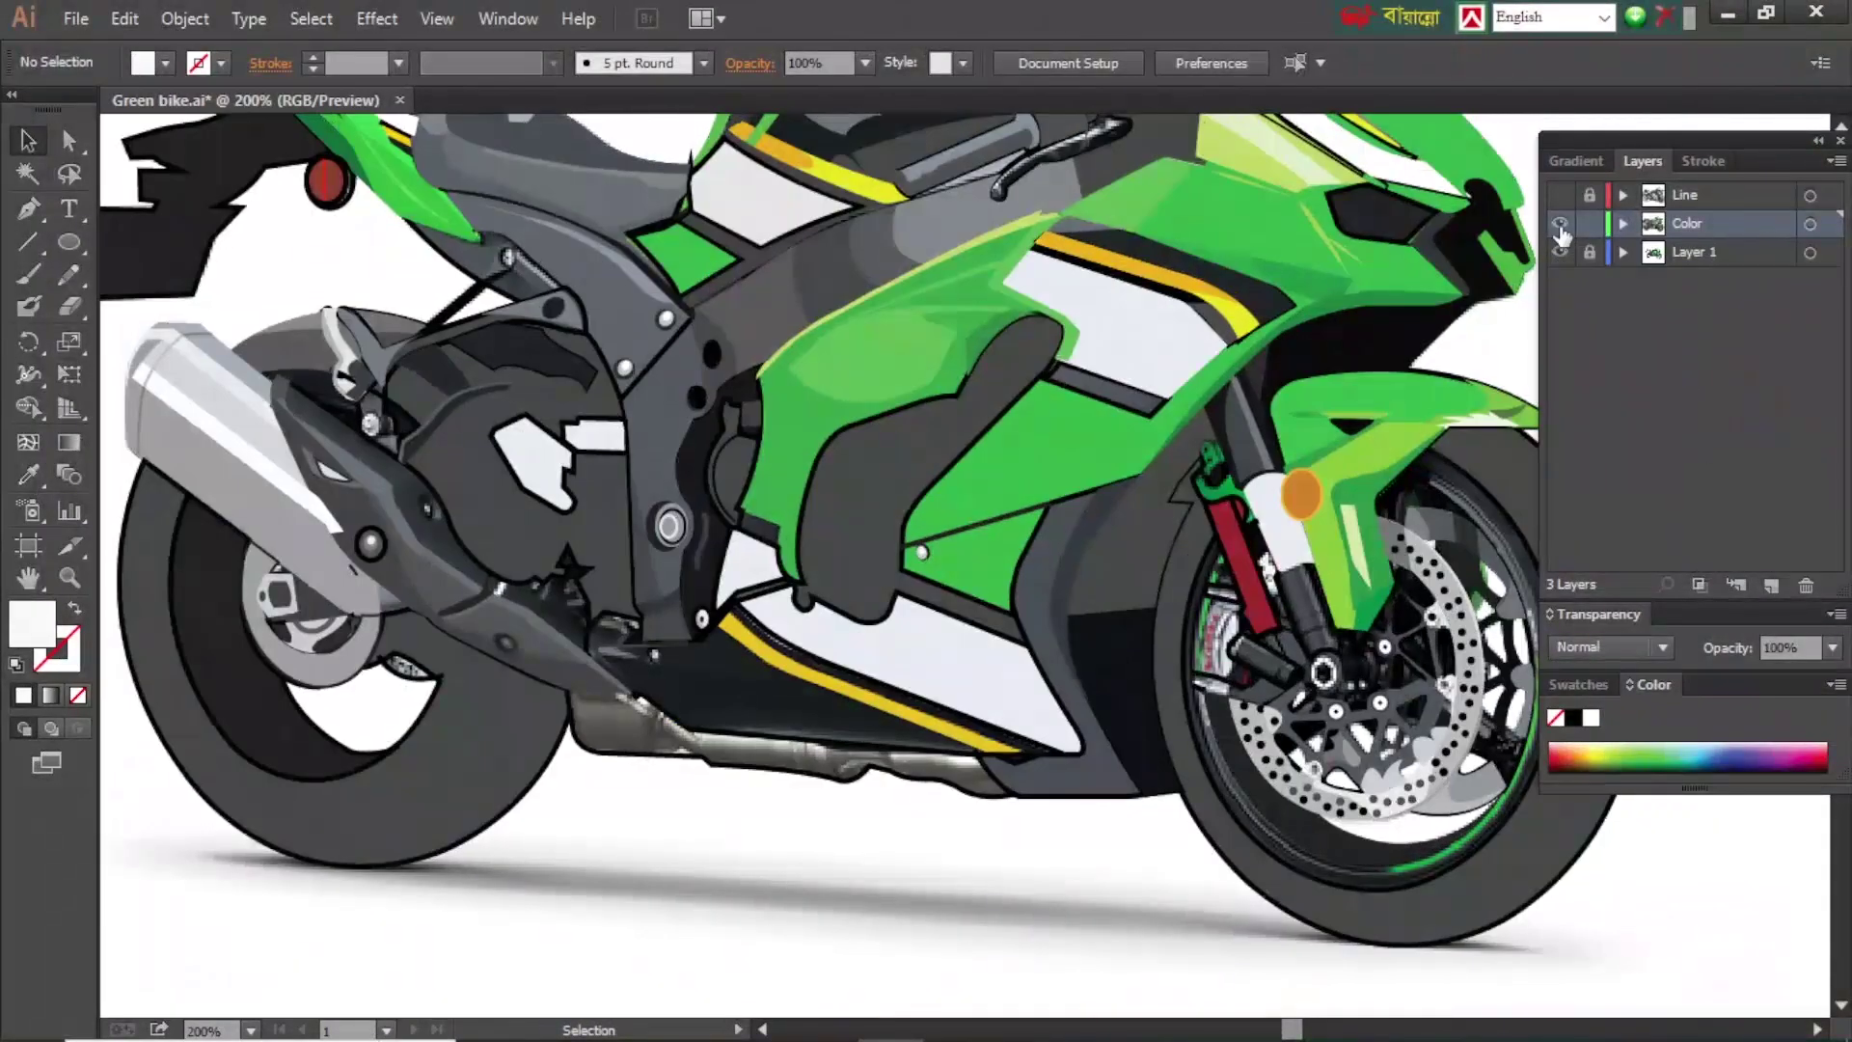
pyautogui.scroll(5, 955, 472)
# - Pen-trace the bracket's triangular hole and fill it black
pyautogui.click(955, 473)
pyautogui.press('p')
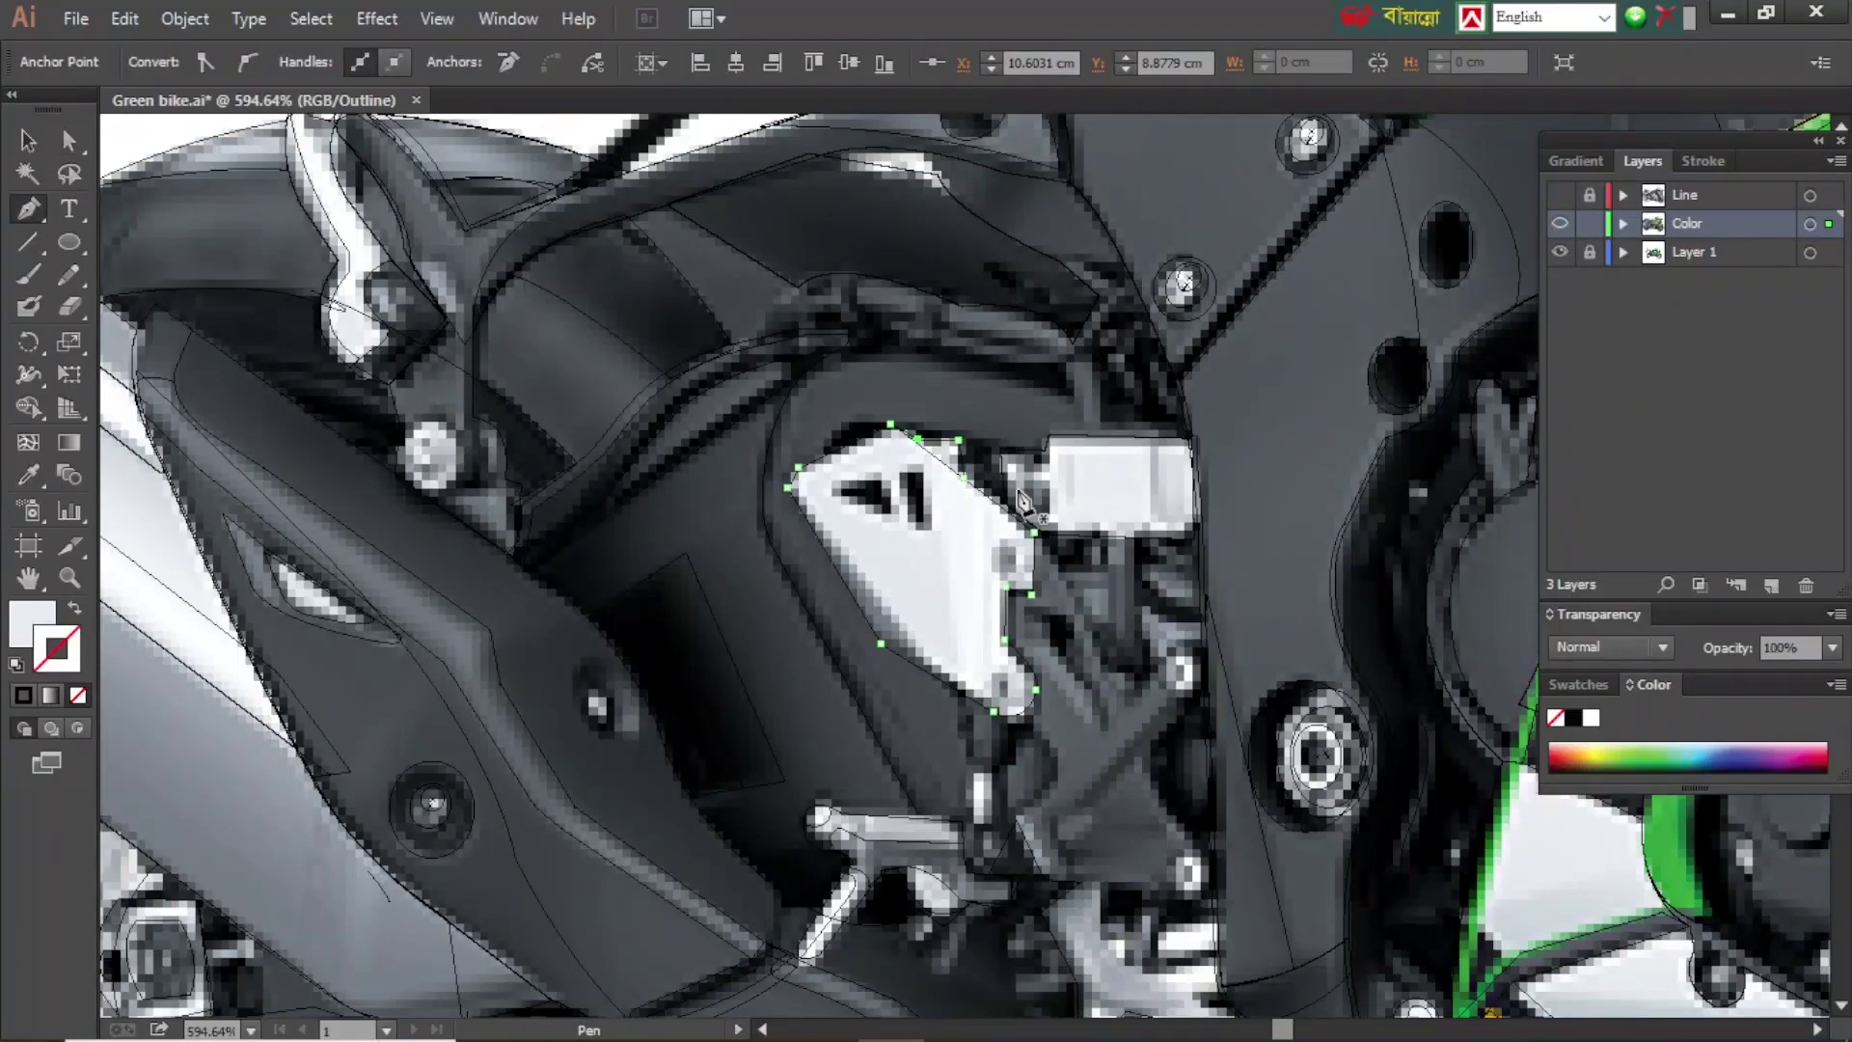
pyautogui.click(828, 479)
pyautogui.click(883, 473)
pyautogui.click(894, 521)
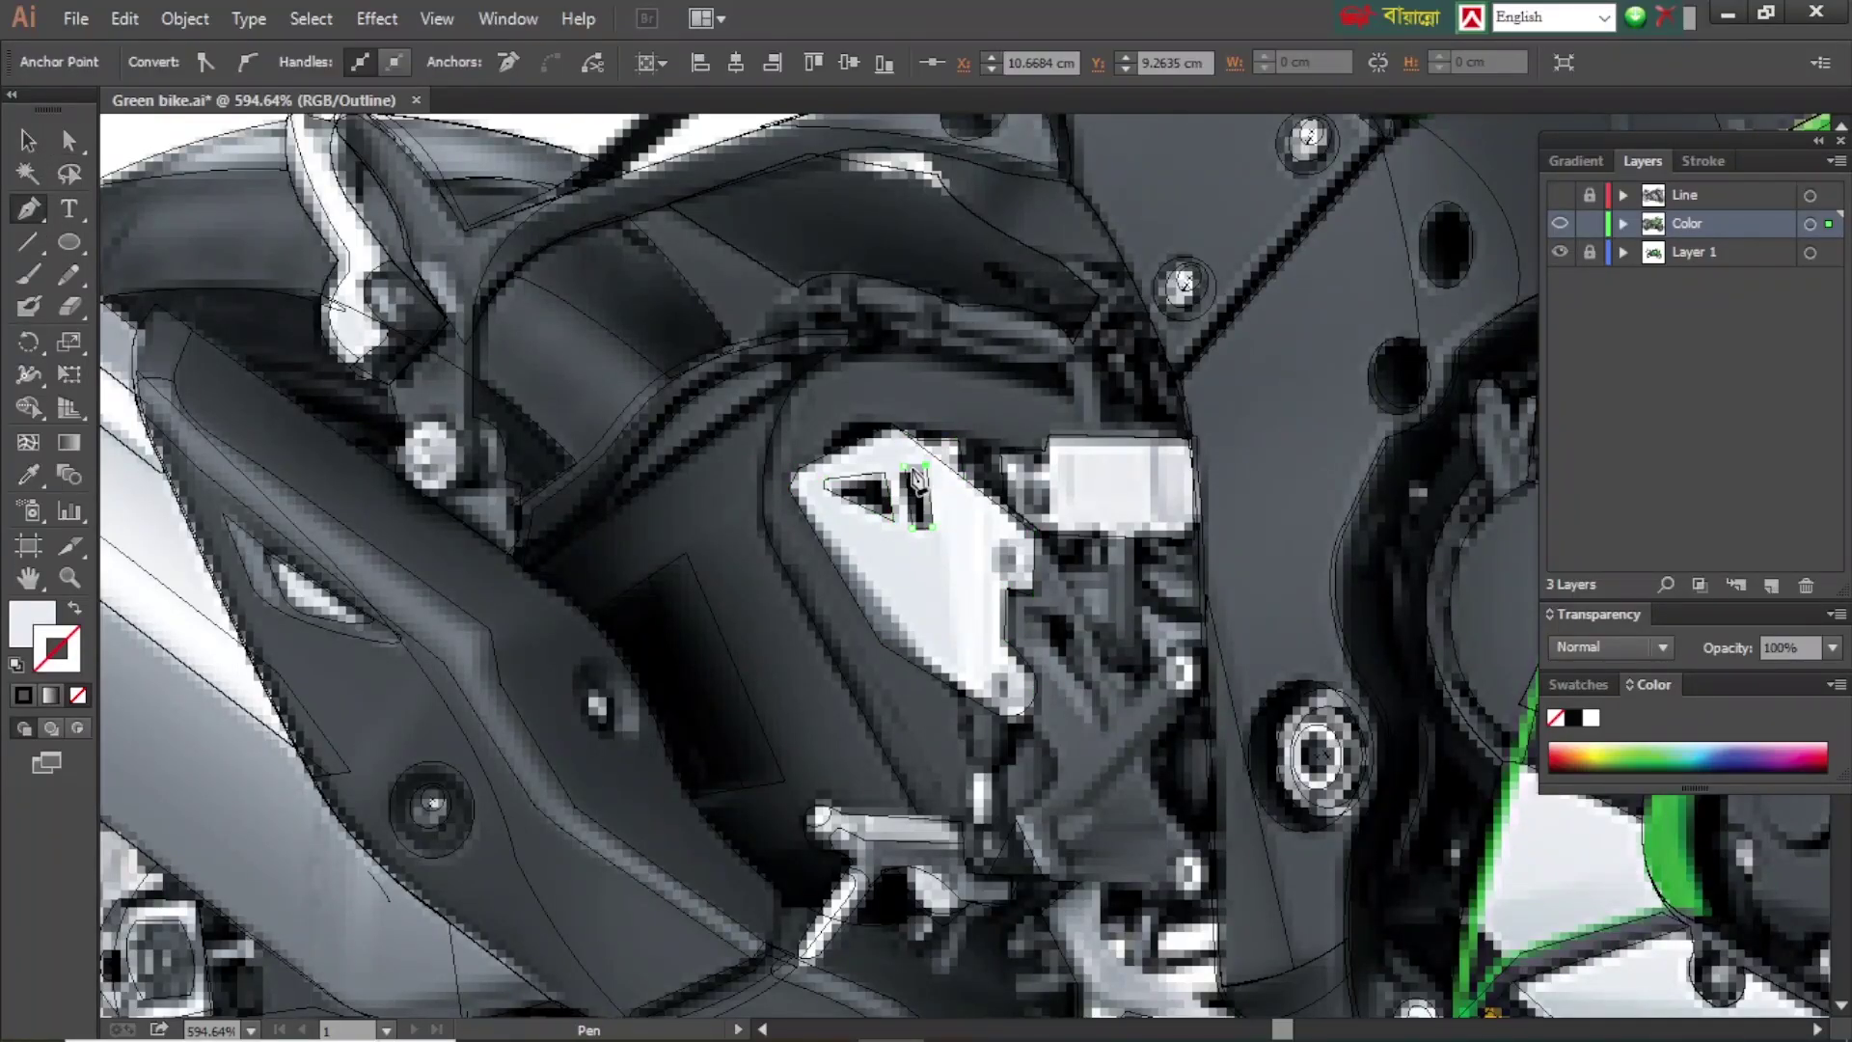
pyautogui.press('i')
pyautogui.hotkey('ctrl', 'y')
pyautogui.hotkey('ctrl', 'y')
# - Trace a shape along the bracket's lower-left edge and fill it with a sampled grey
pyautogui.press('a')
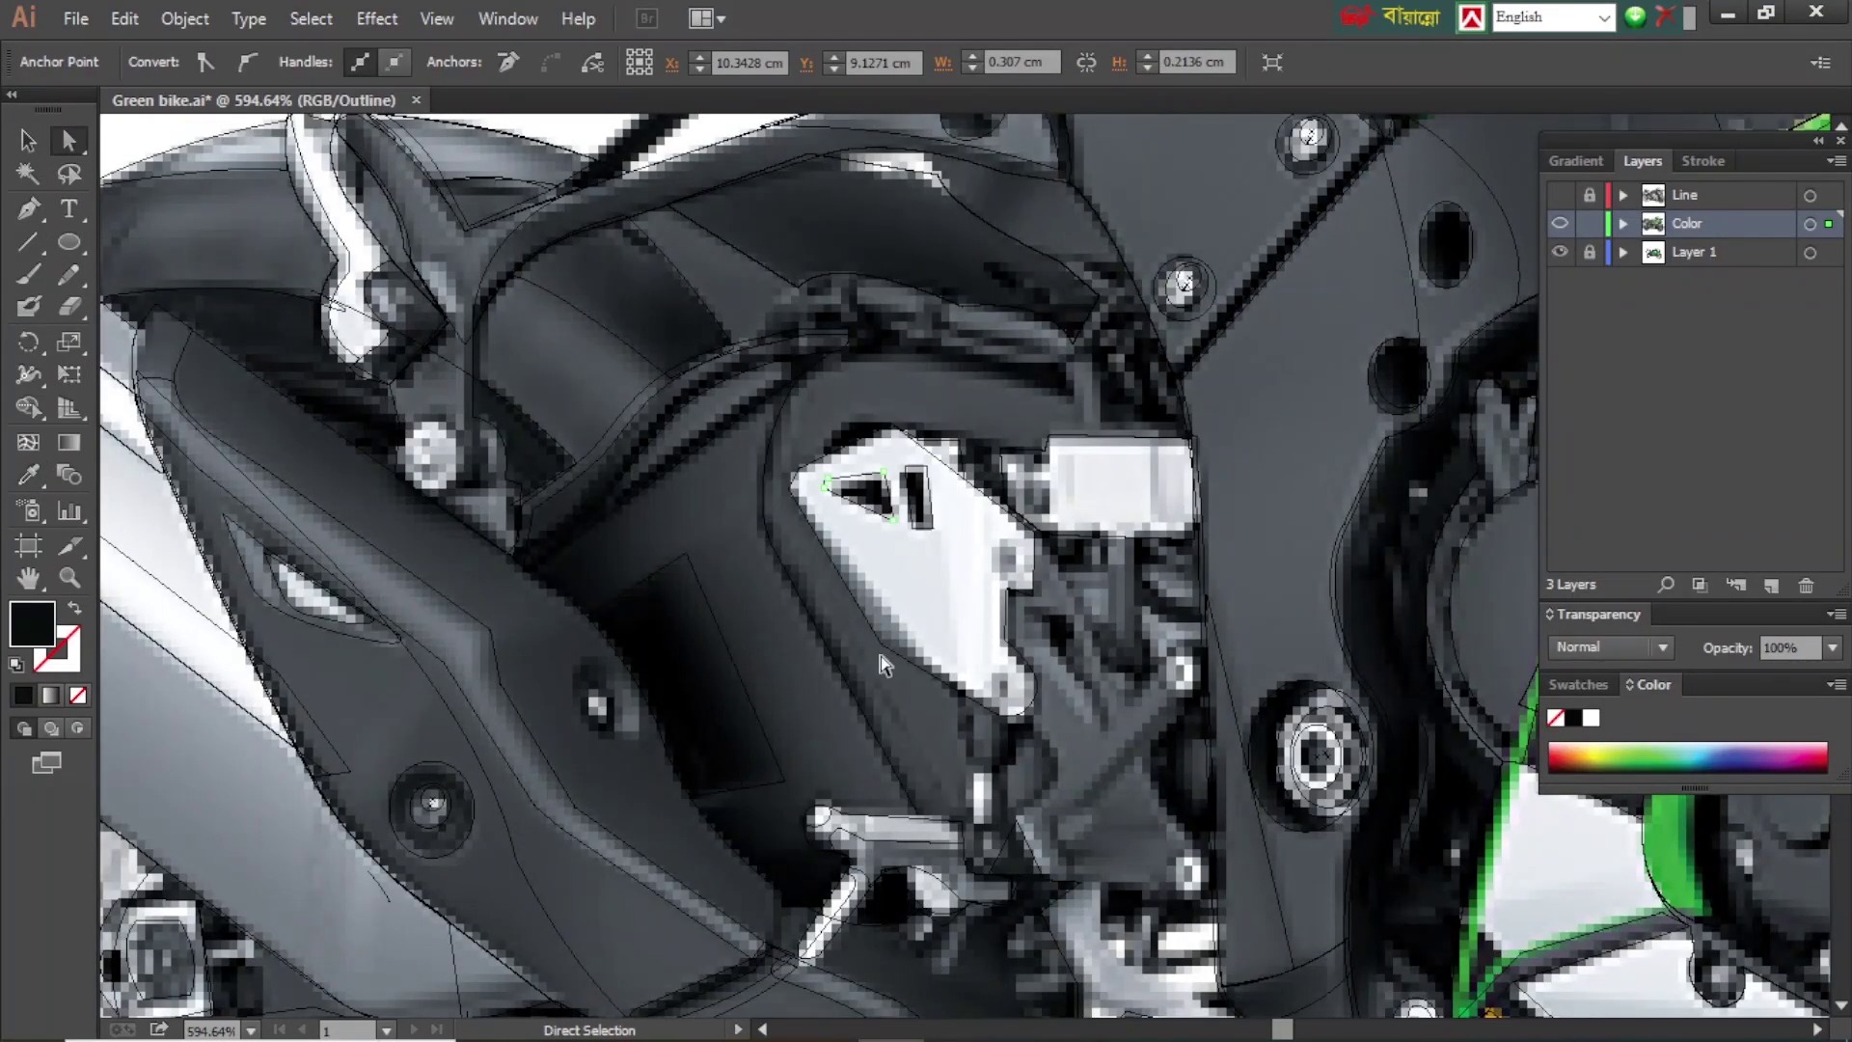
pyautogui.press('p')
pyautogui.click(780, 470)
pyautogui.click(976, 710)
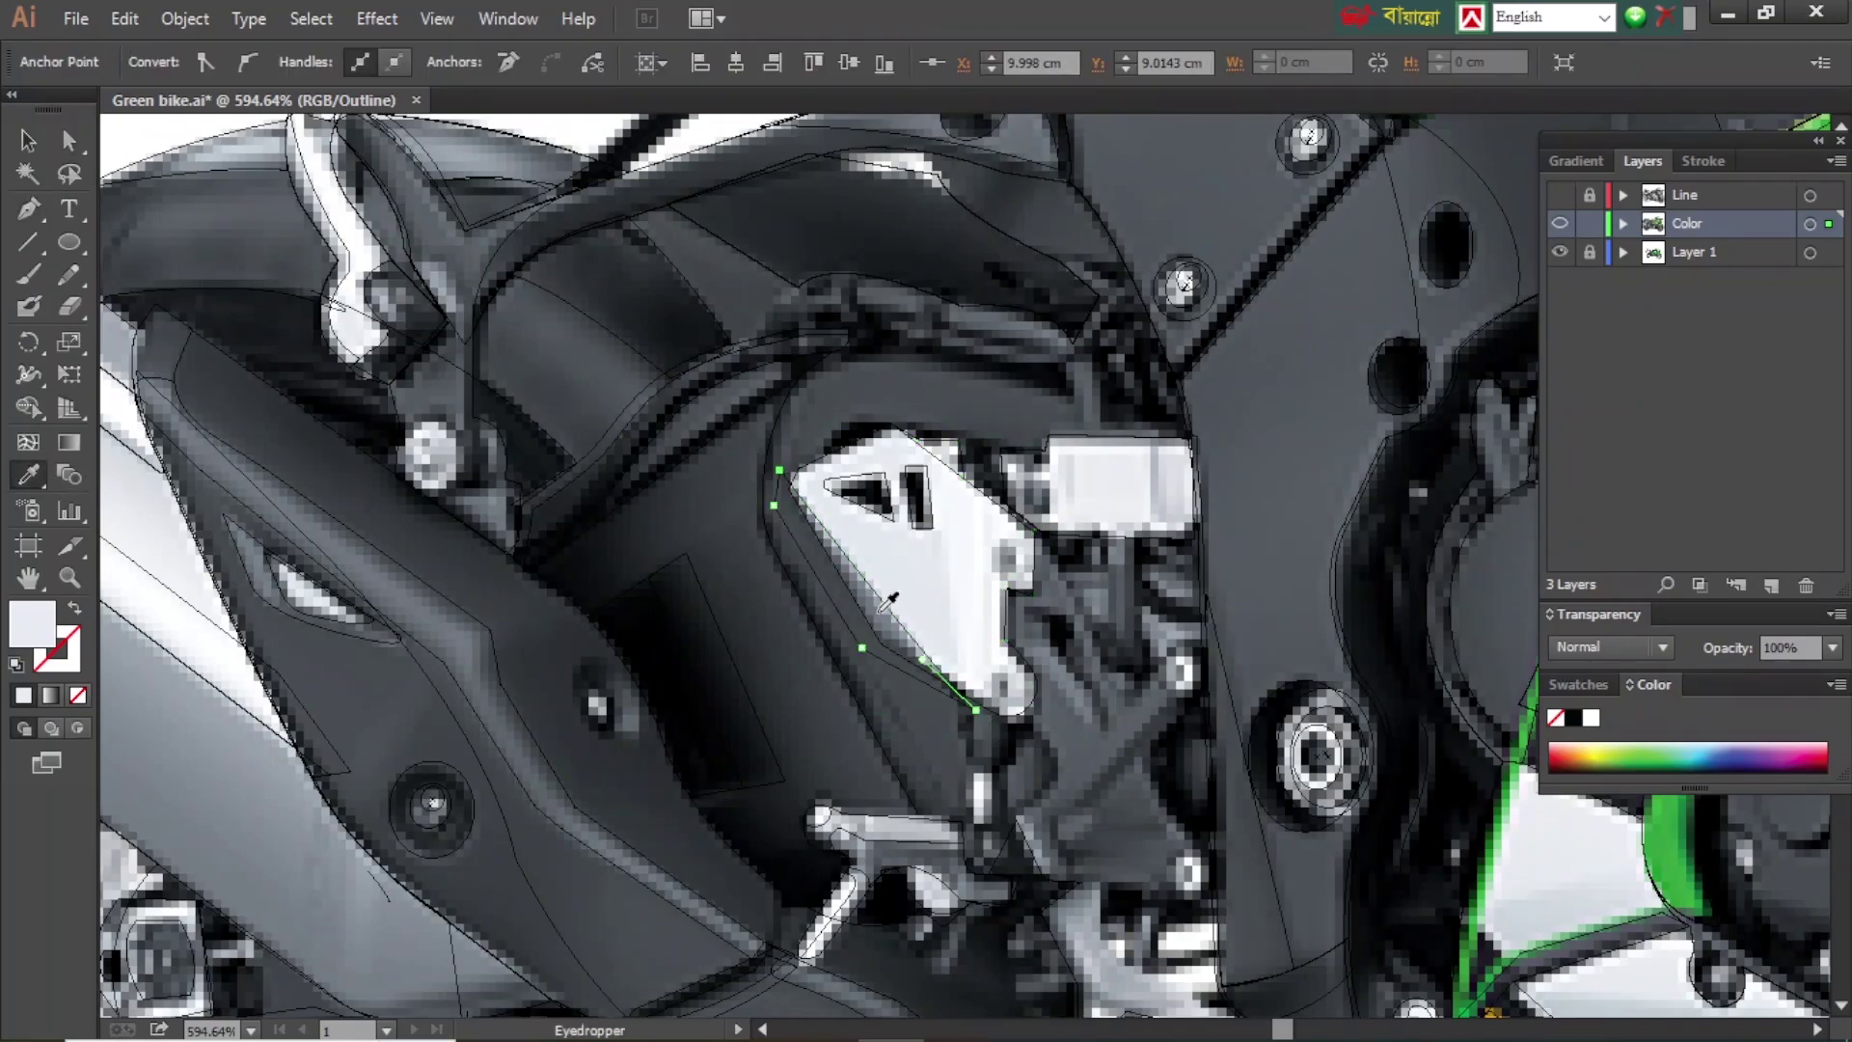
pyautogui.hotkey('ctrl', 'y')
pyautogui.click(882, 610)
pyautogui.hotkey('ctrl', 'shift', 'a')
# - Select the bracket shapes and merge the top region with Shape Builder
pyautogui.hotkey('ctrl', 'y')
pyautogui.press('p')
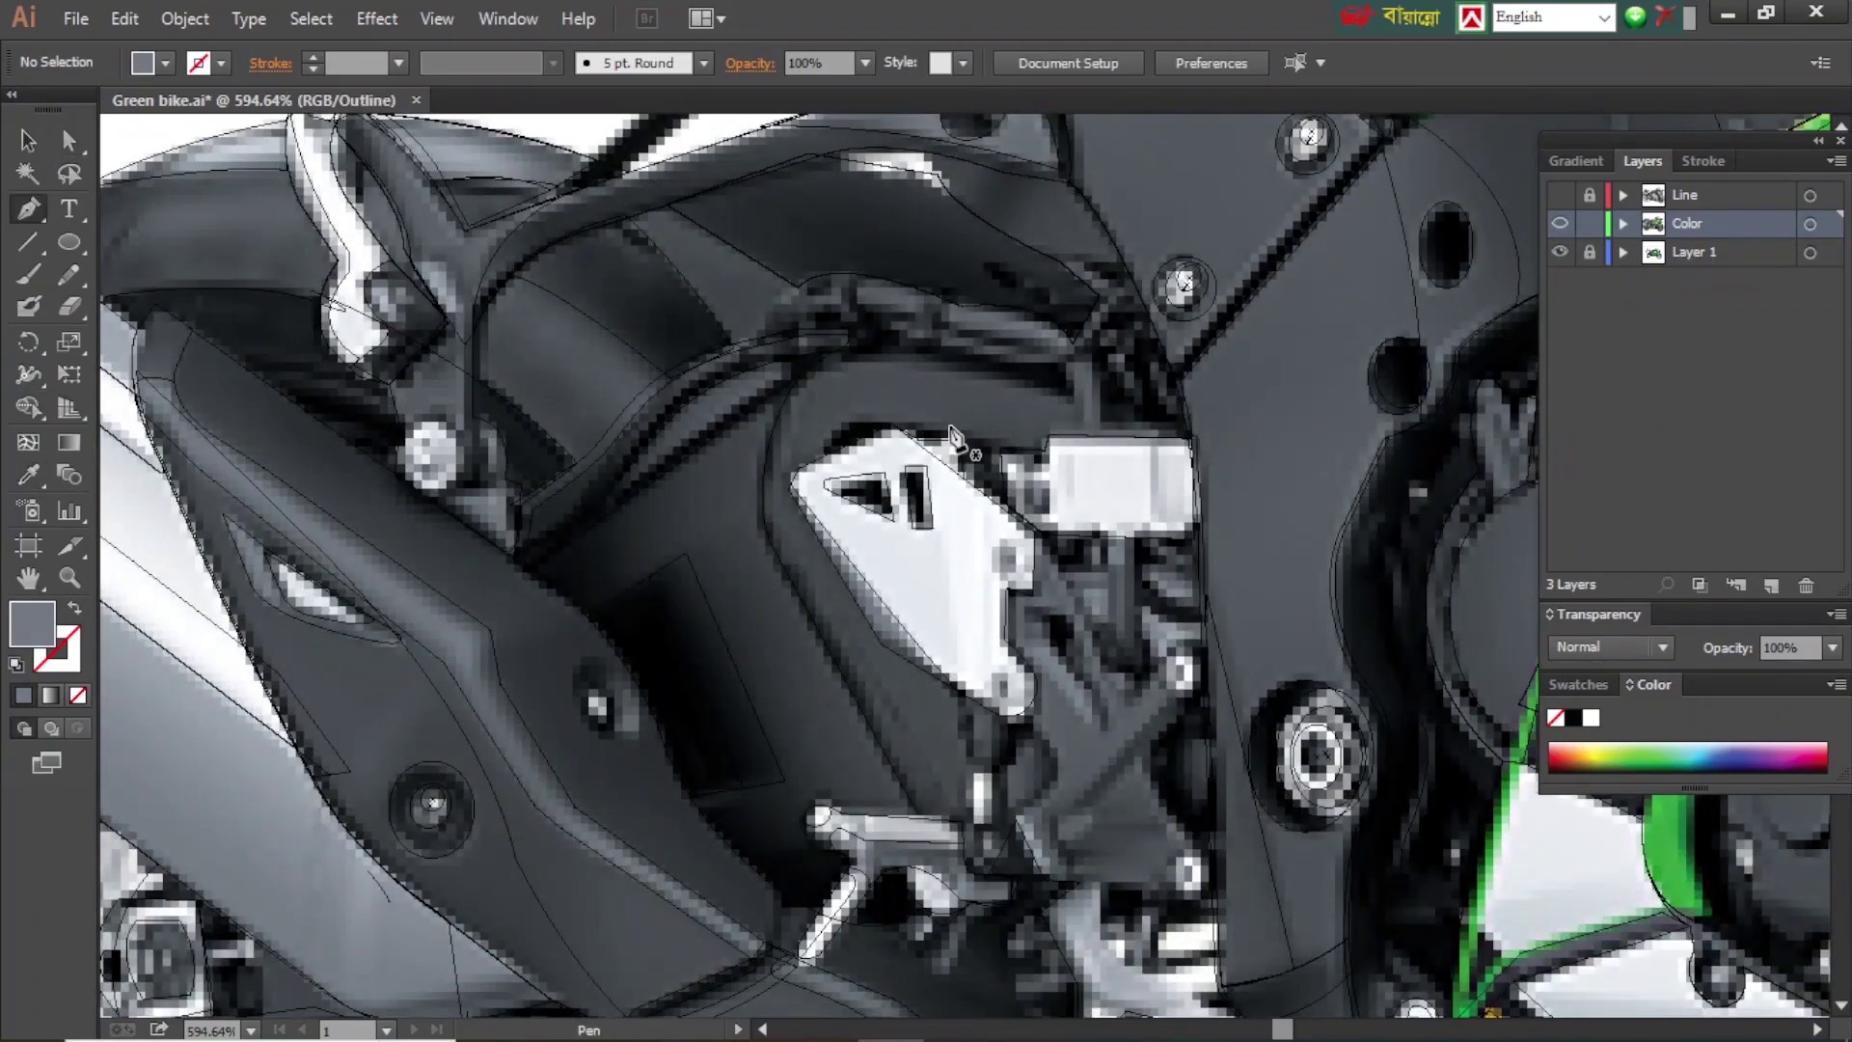
pyautogui.hotkey('ctrl', 'a')
pyautogui.hotkey('ctrl', 'y')
pyautogui.hotkey('shift', 'm')
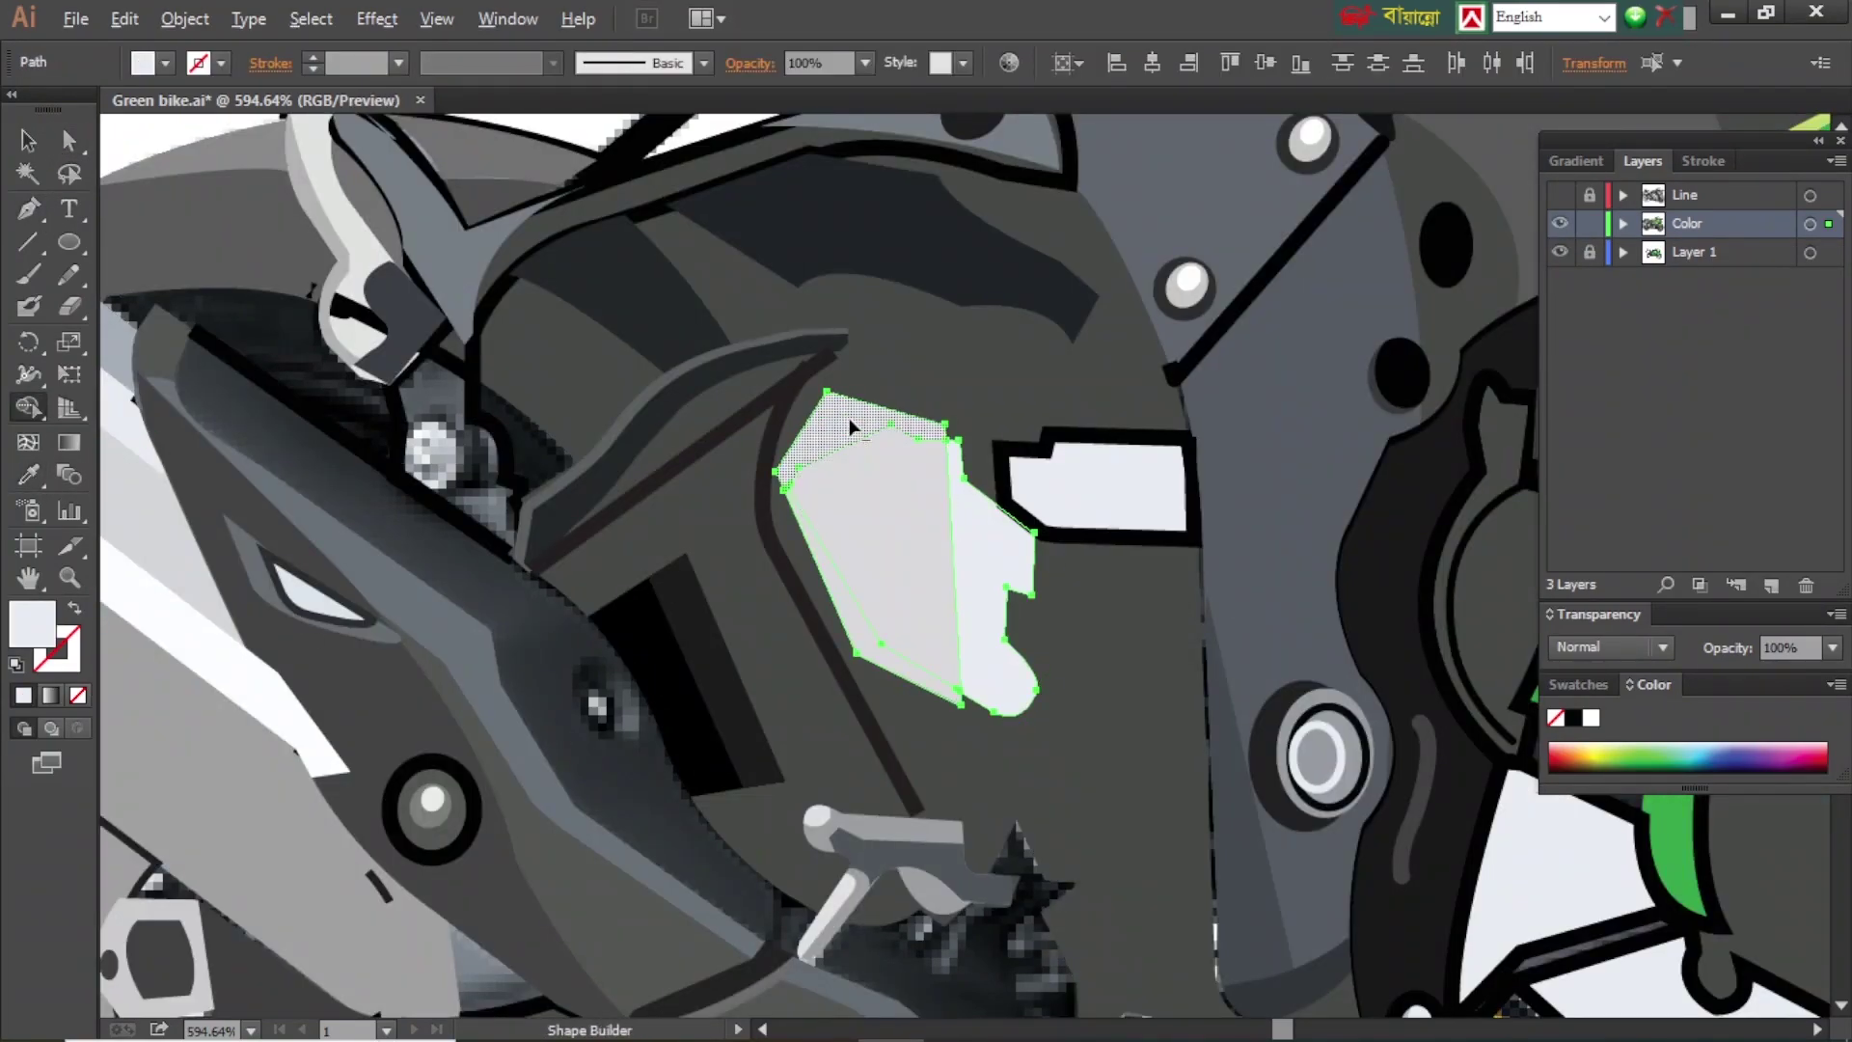
pyautogui.click(851, 425)
# - Select all the artwork and compare outline and colour views
pyautogui.press('a')
pyautogui.hotkey('ctrl', 'y')
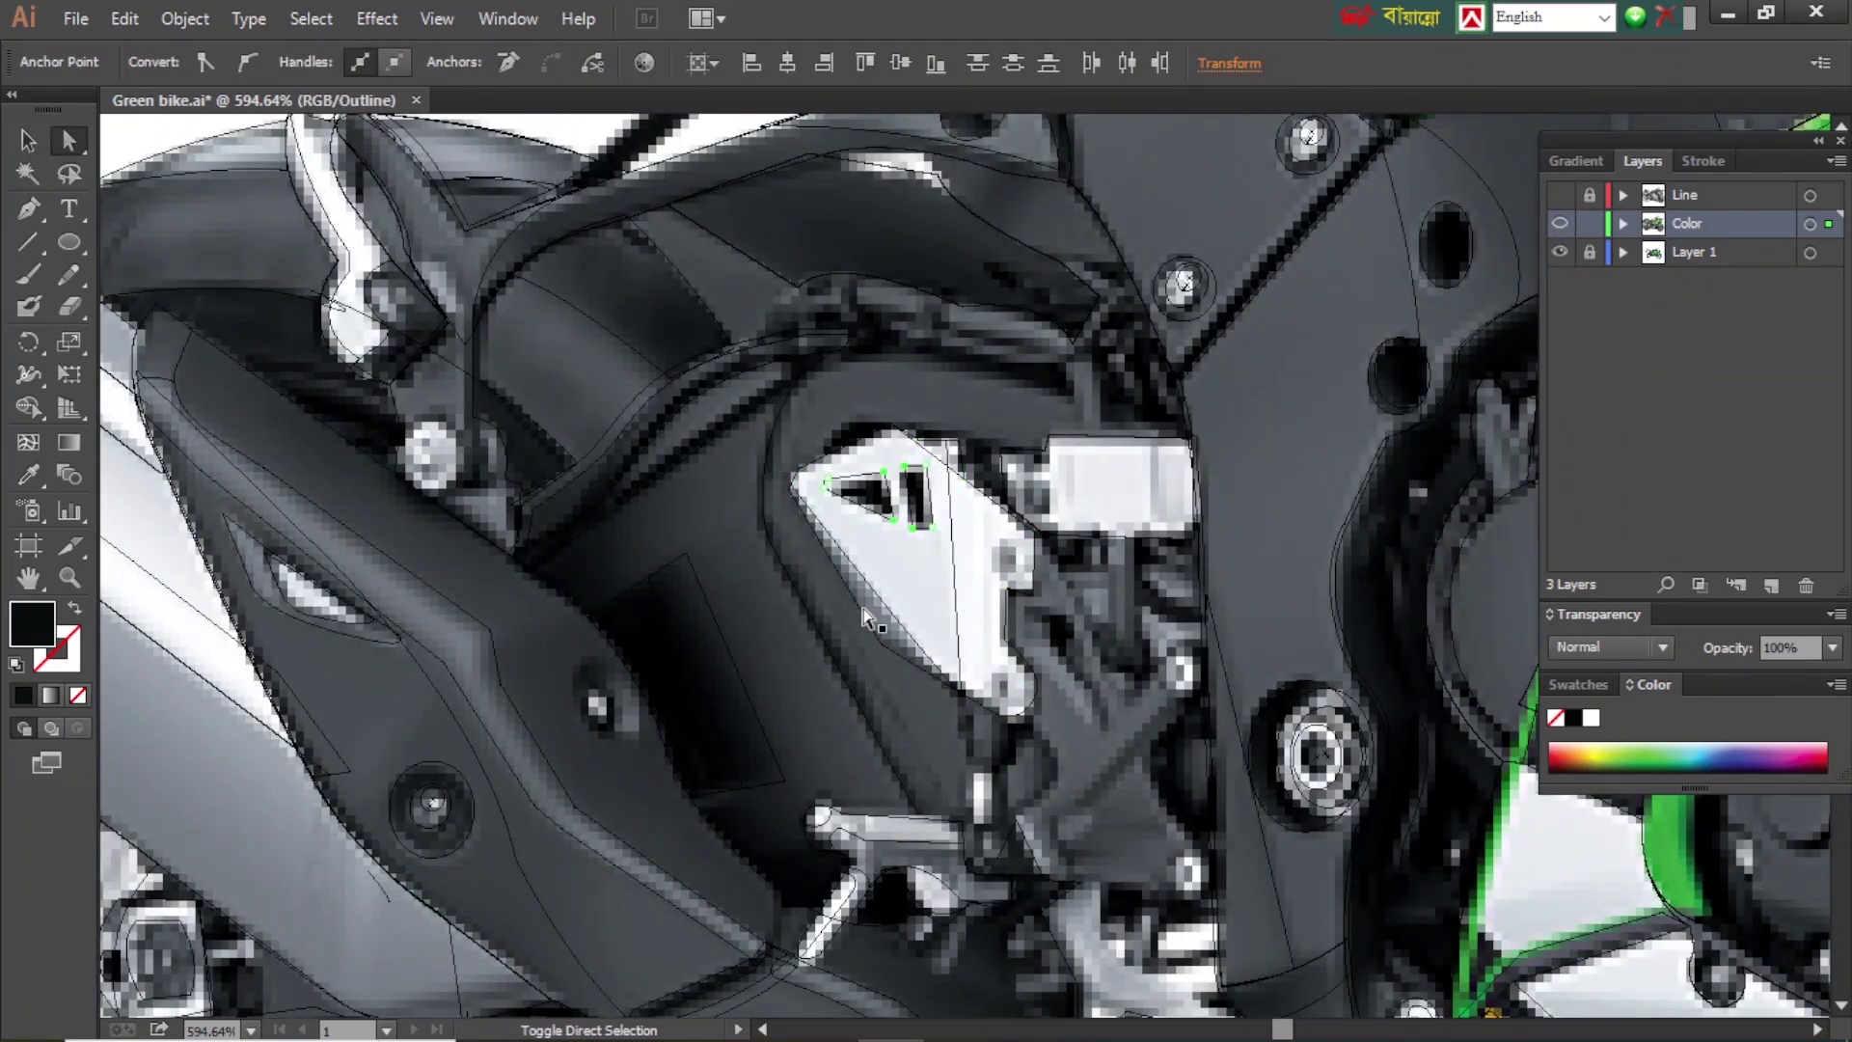
pyautogui.hotkey('ctrl', 'a')
pyautogui.hotkey('ctrl', 'y')
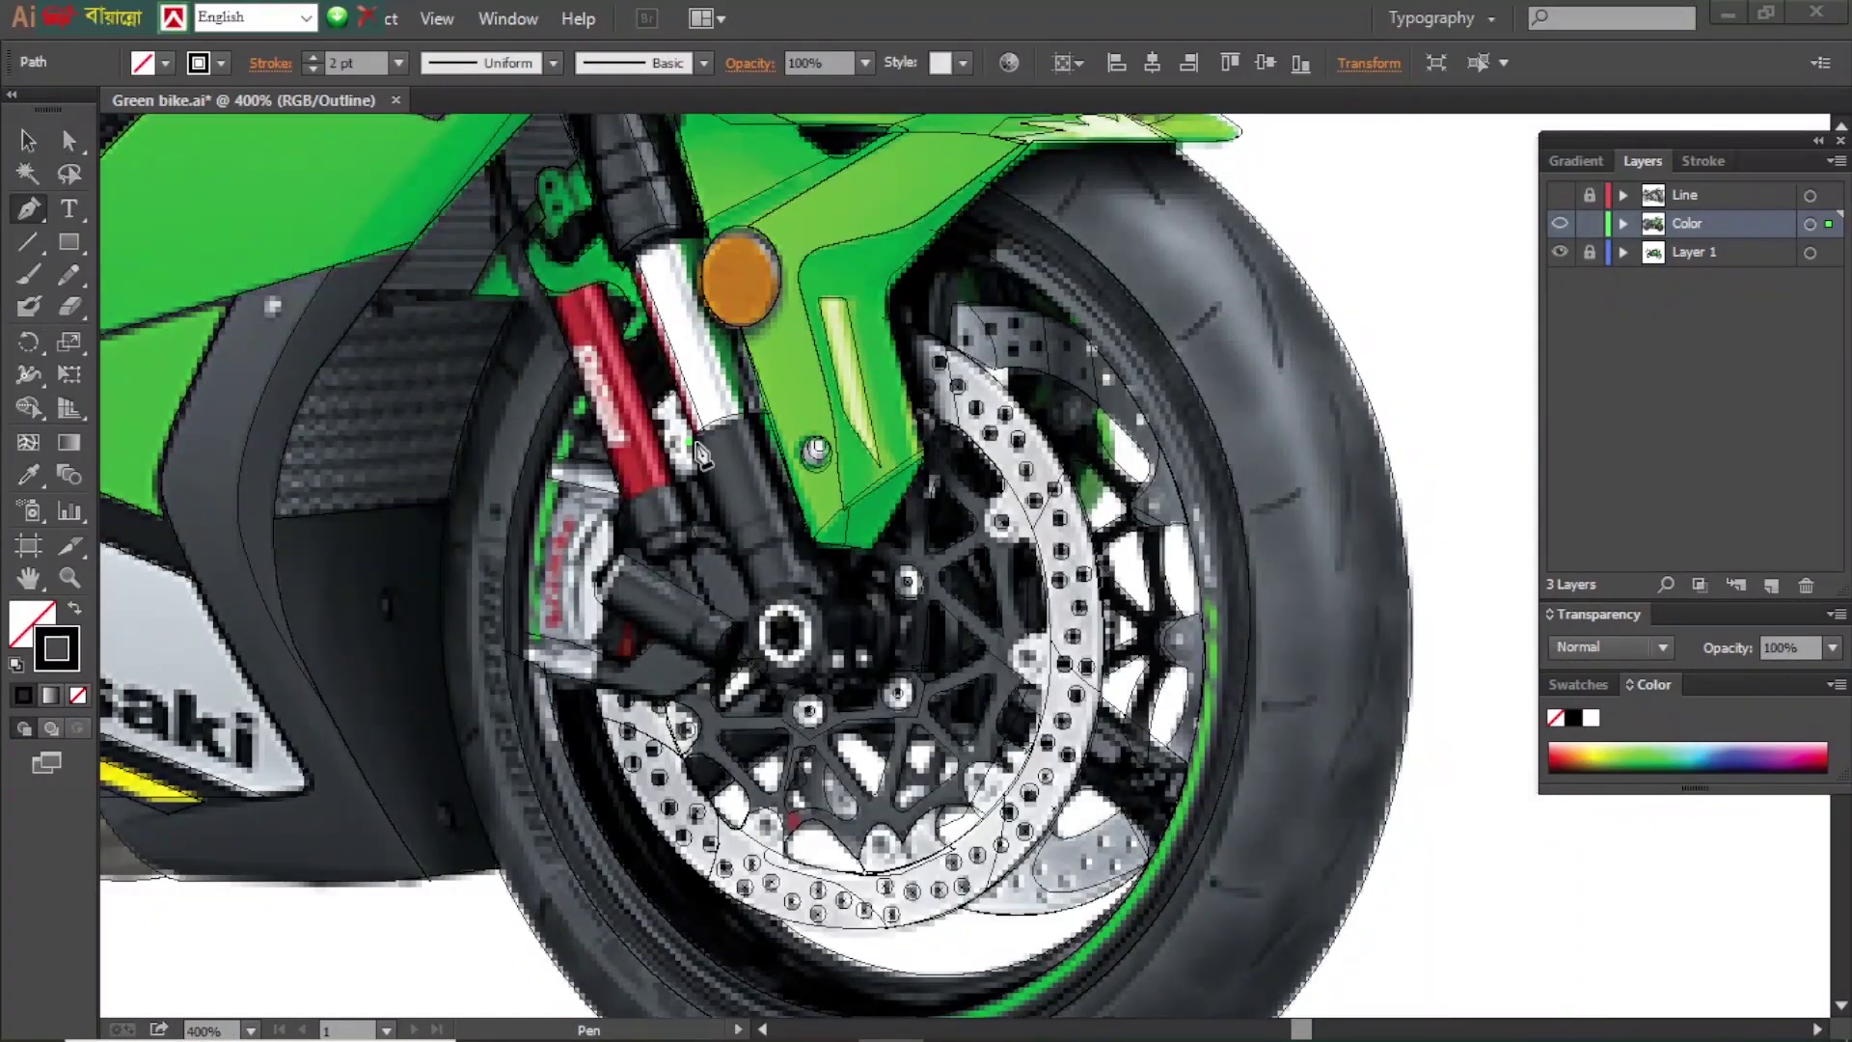
# - Start tracing the lower front fork and check it against the photo
pyautogui.hotkey('ctrl', 'shift', 'a')
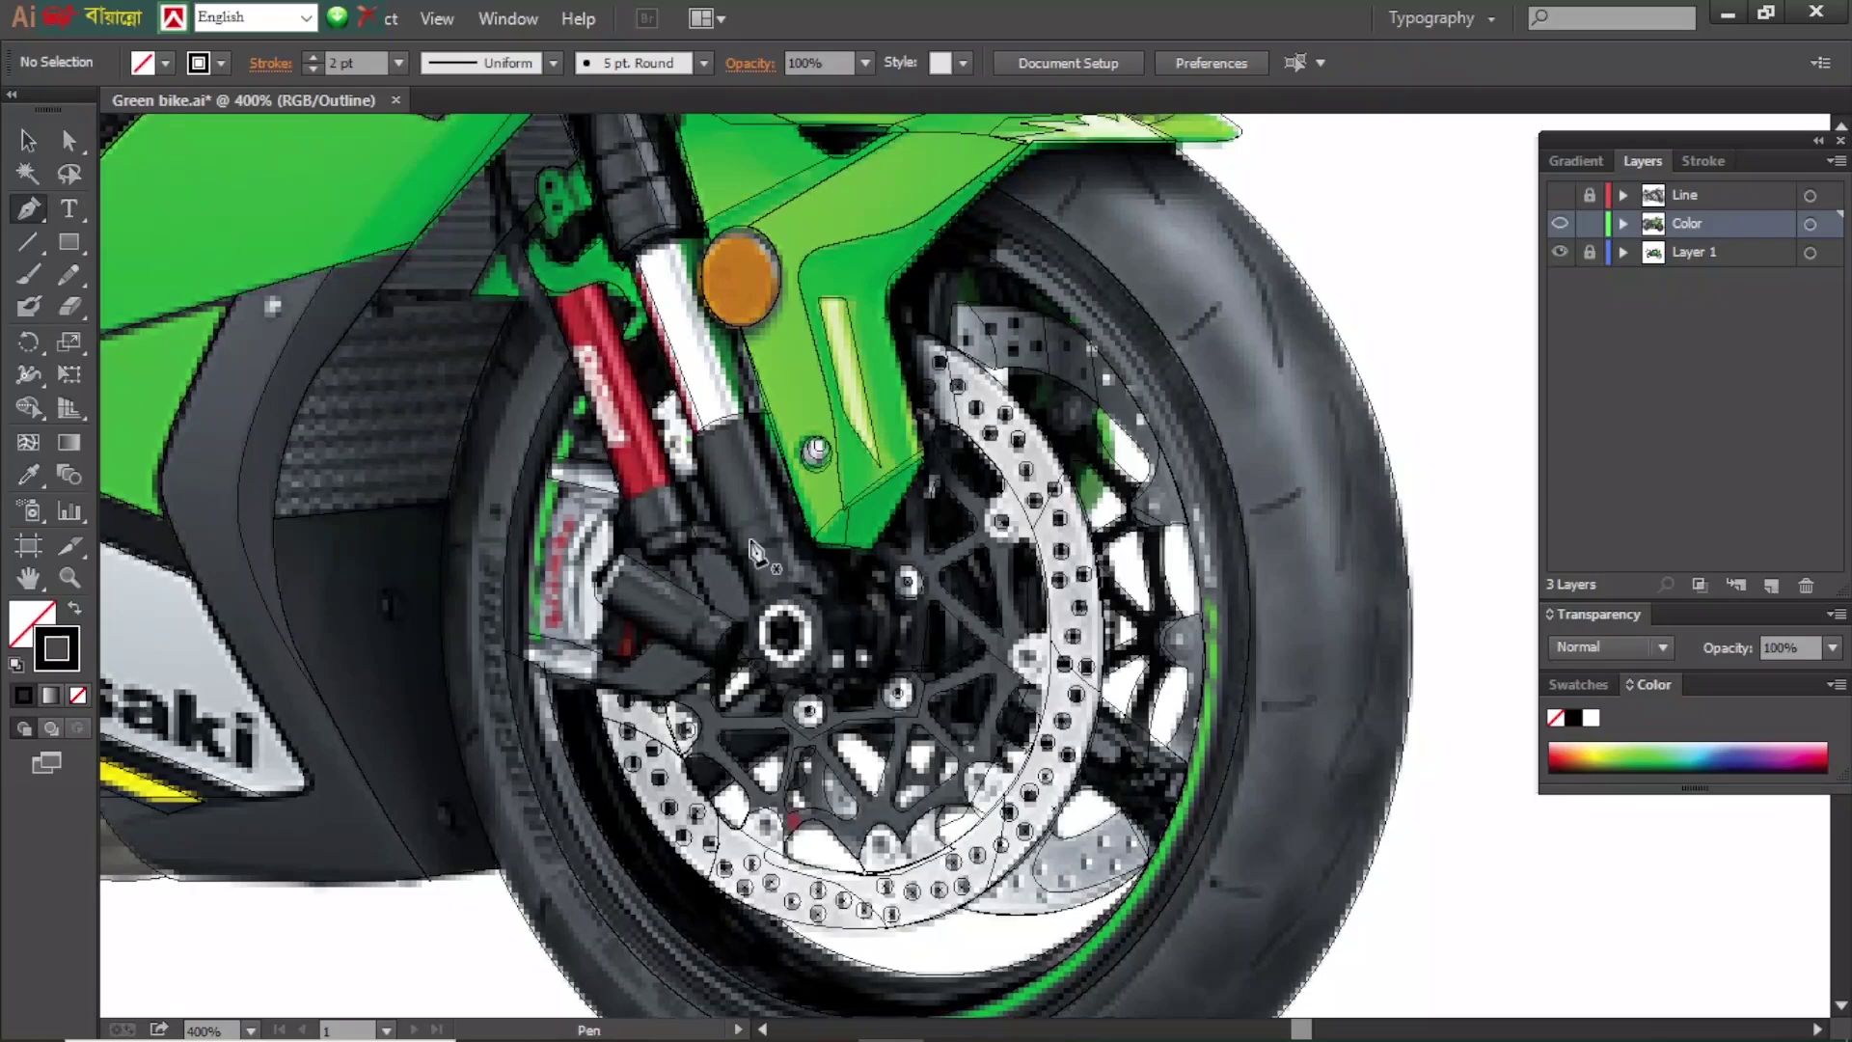
pyautogui.click(691, 439)
pyautogui.click(731, 533)
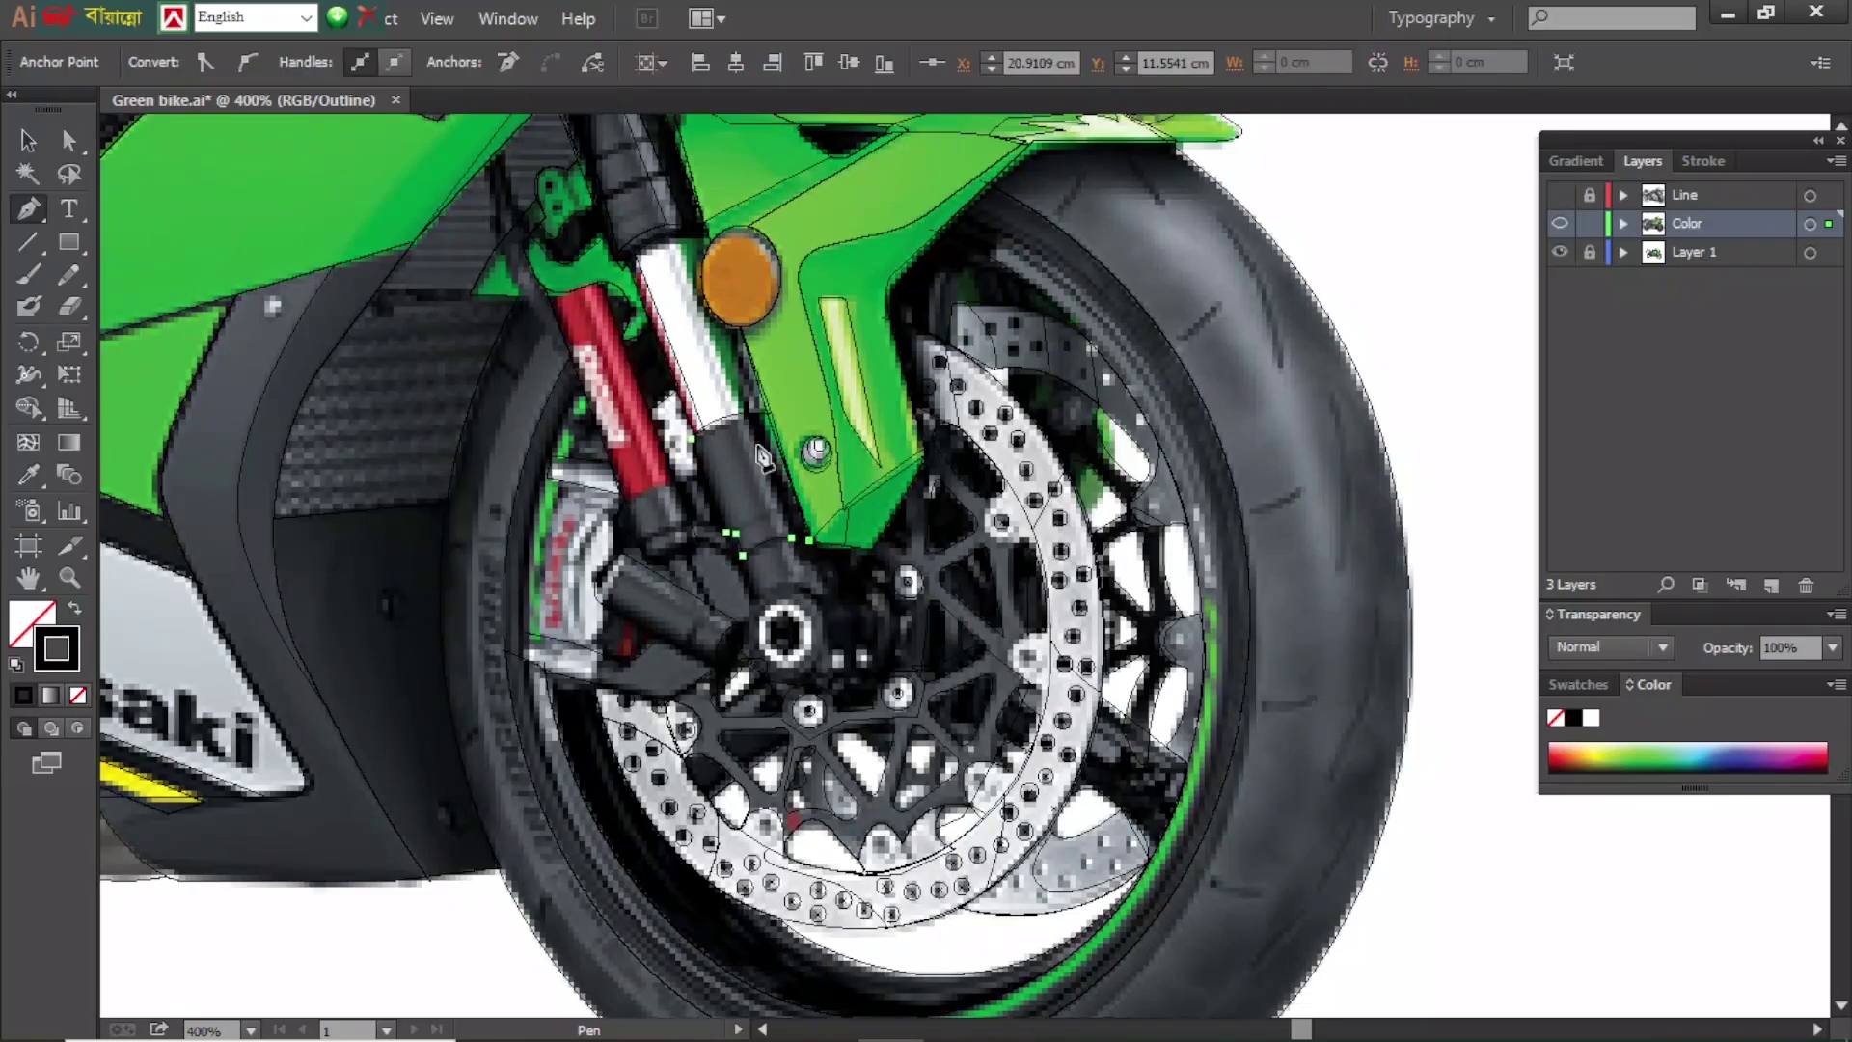
pyautogui.hotkey('ctrl', 'shift', 'a')
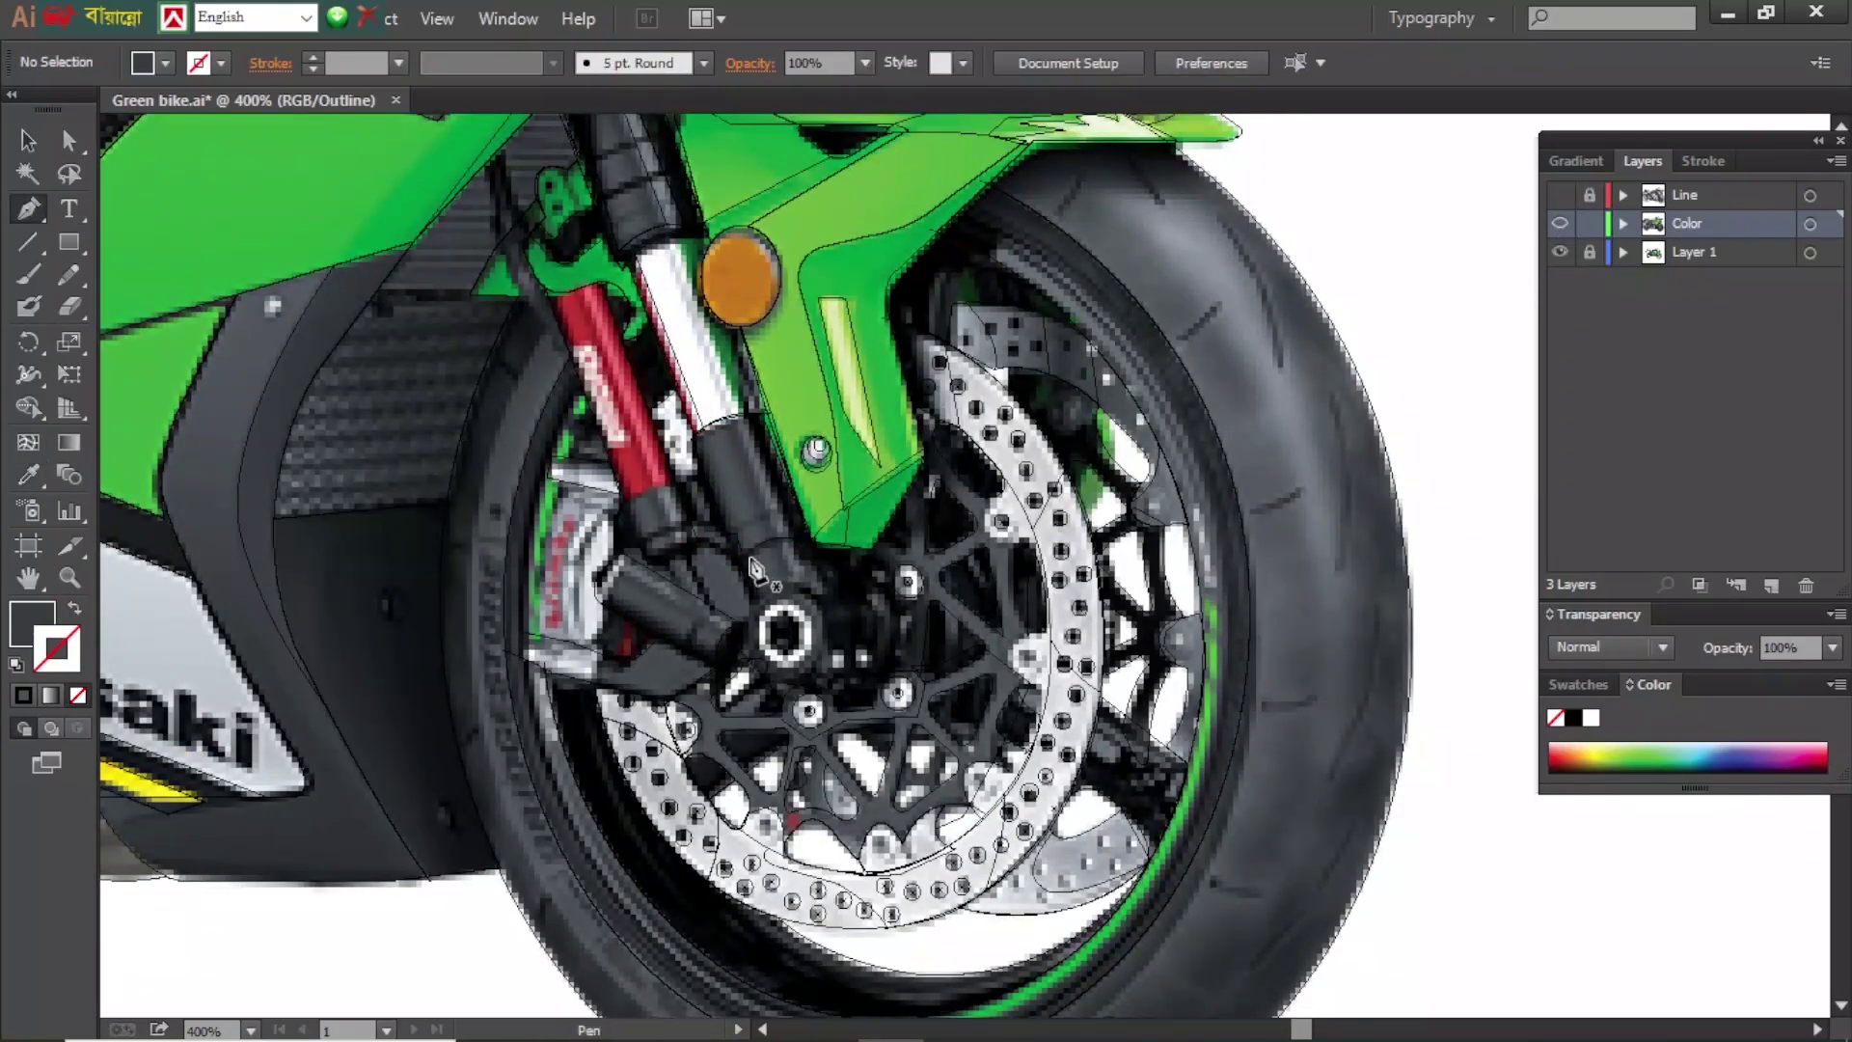
pyautogui.click(791, 598)
pyautogui.keyDown('ctrl'); pyautogui.click(1561, 224); pyautogui.keyUp('ctrl')
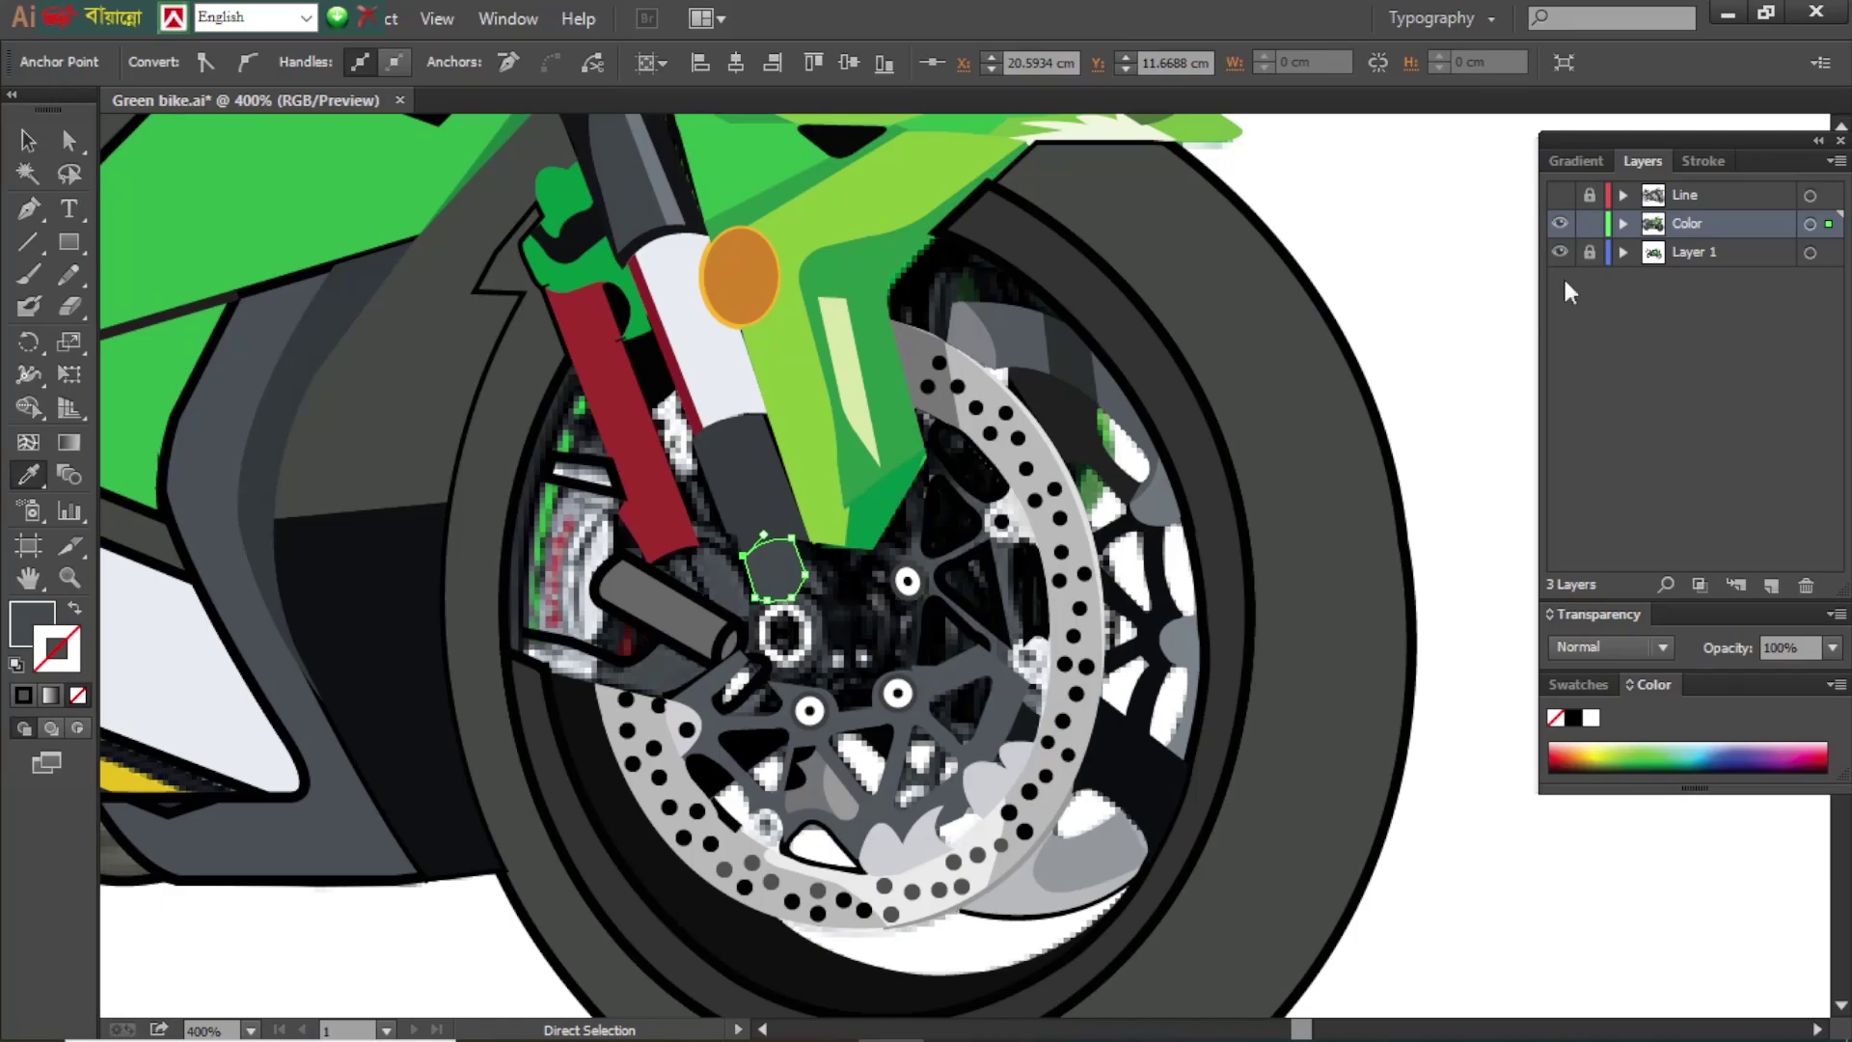
pyautogui.keyDown('ctrl'); pyautogui.click(1563, 232); pyautogui.keyUp('ctrl')
# - Place another fork anchor and select the black fork path
pyautogui.press('p')
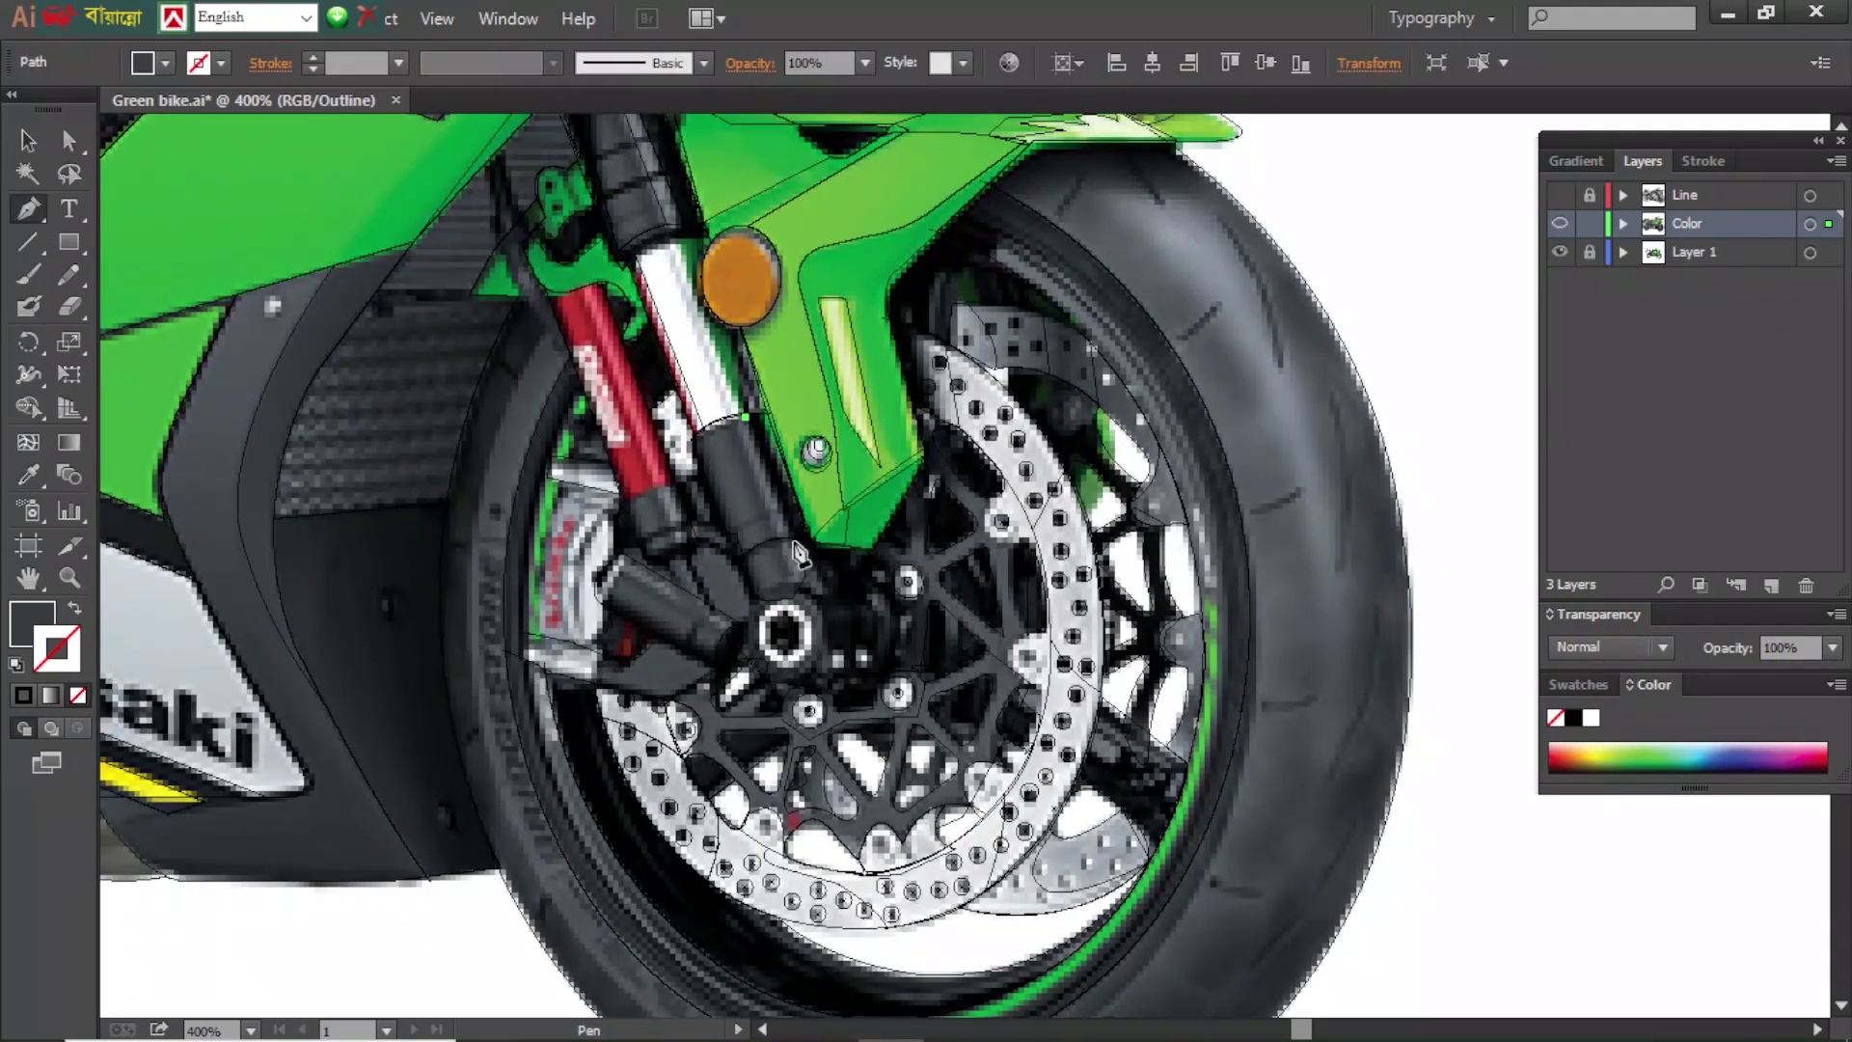
pyautogui.click(749, 417)
pyautogui.keyDown('ctrl'); pyautogui.click(1561, 225); pyautogui.keyUp('ctrl')
pyautogui.press('a')
pyautogui.scroll(5, 1017, 206)
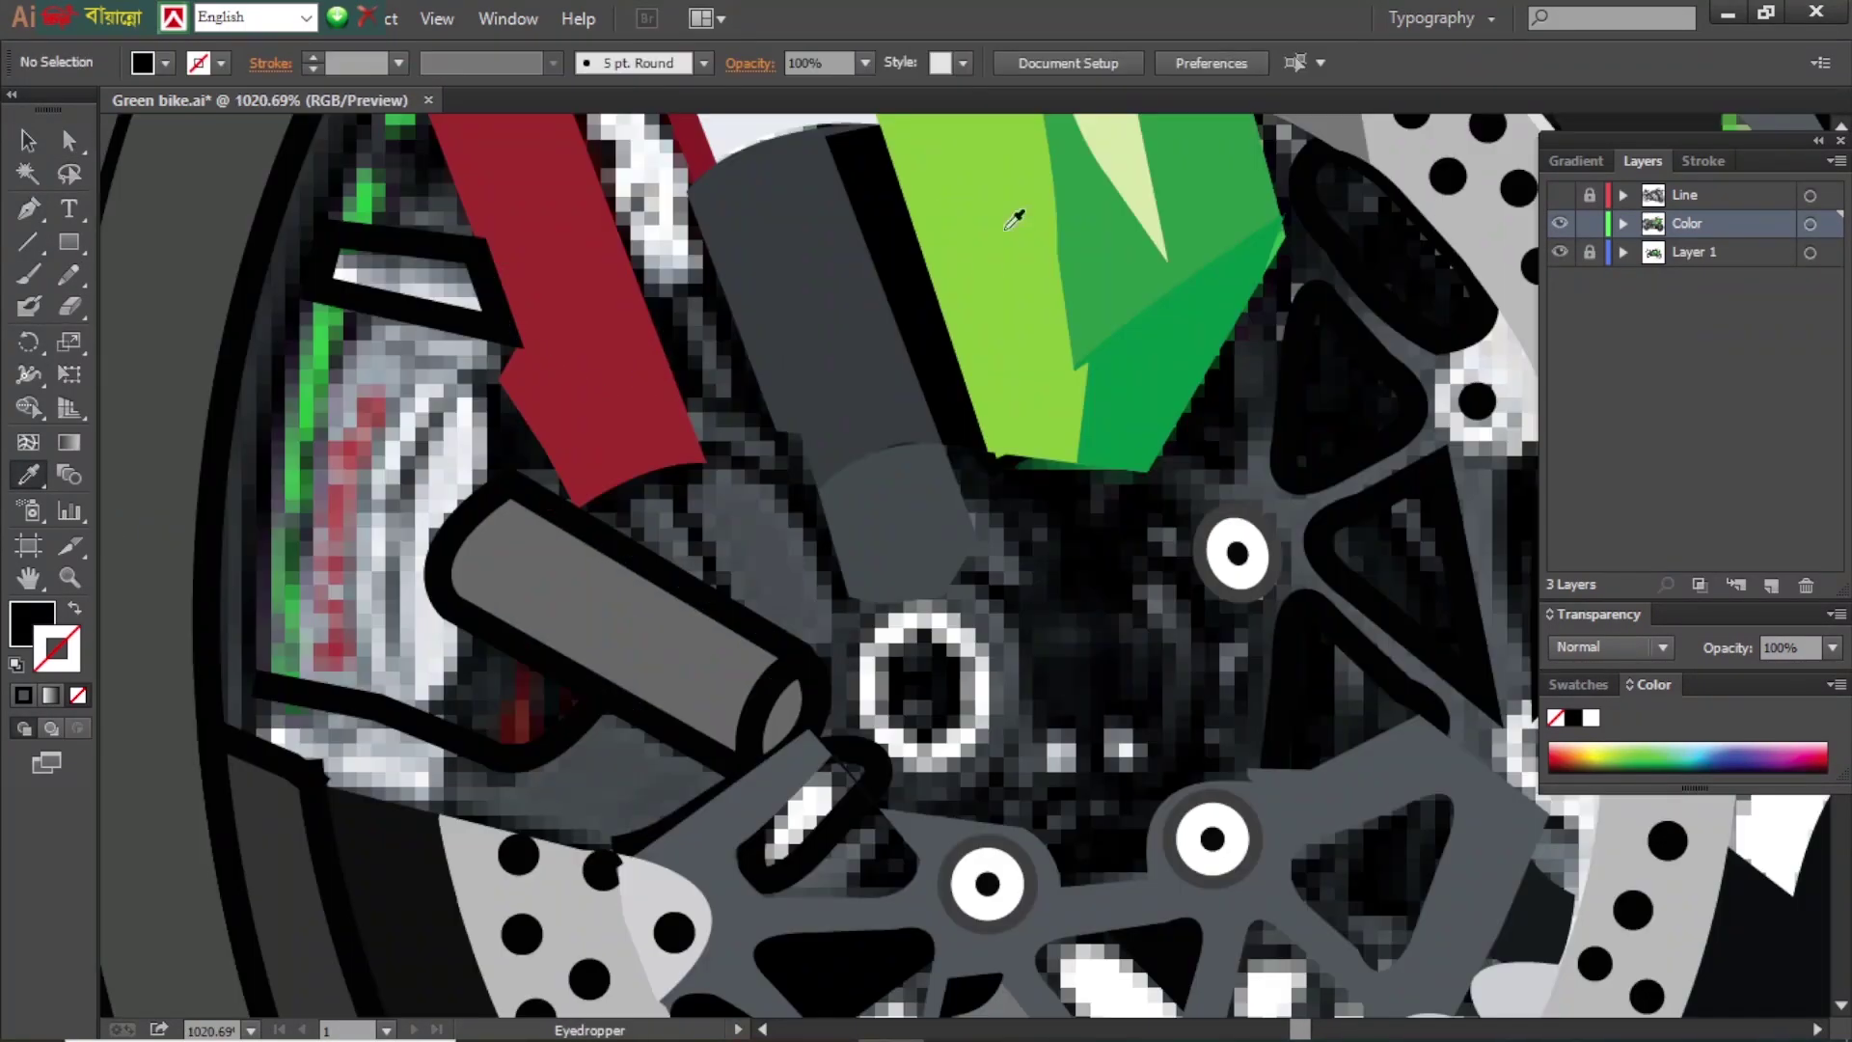
pyautogui.click(734, 463)
# - Select the green fork cover and black fork tube paths, comparing with the photo
pyautogui.hotkey('ctrl', 'a')
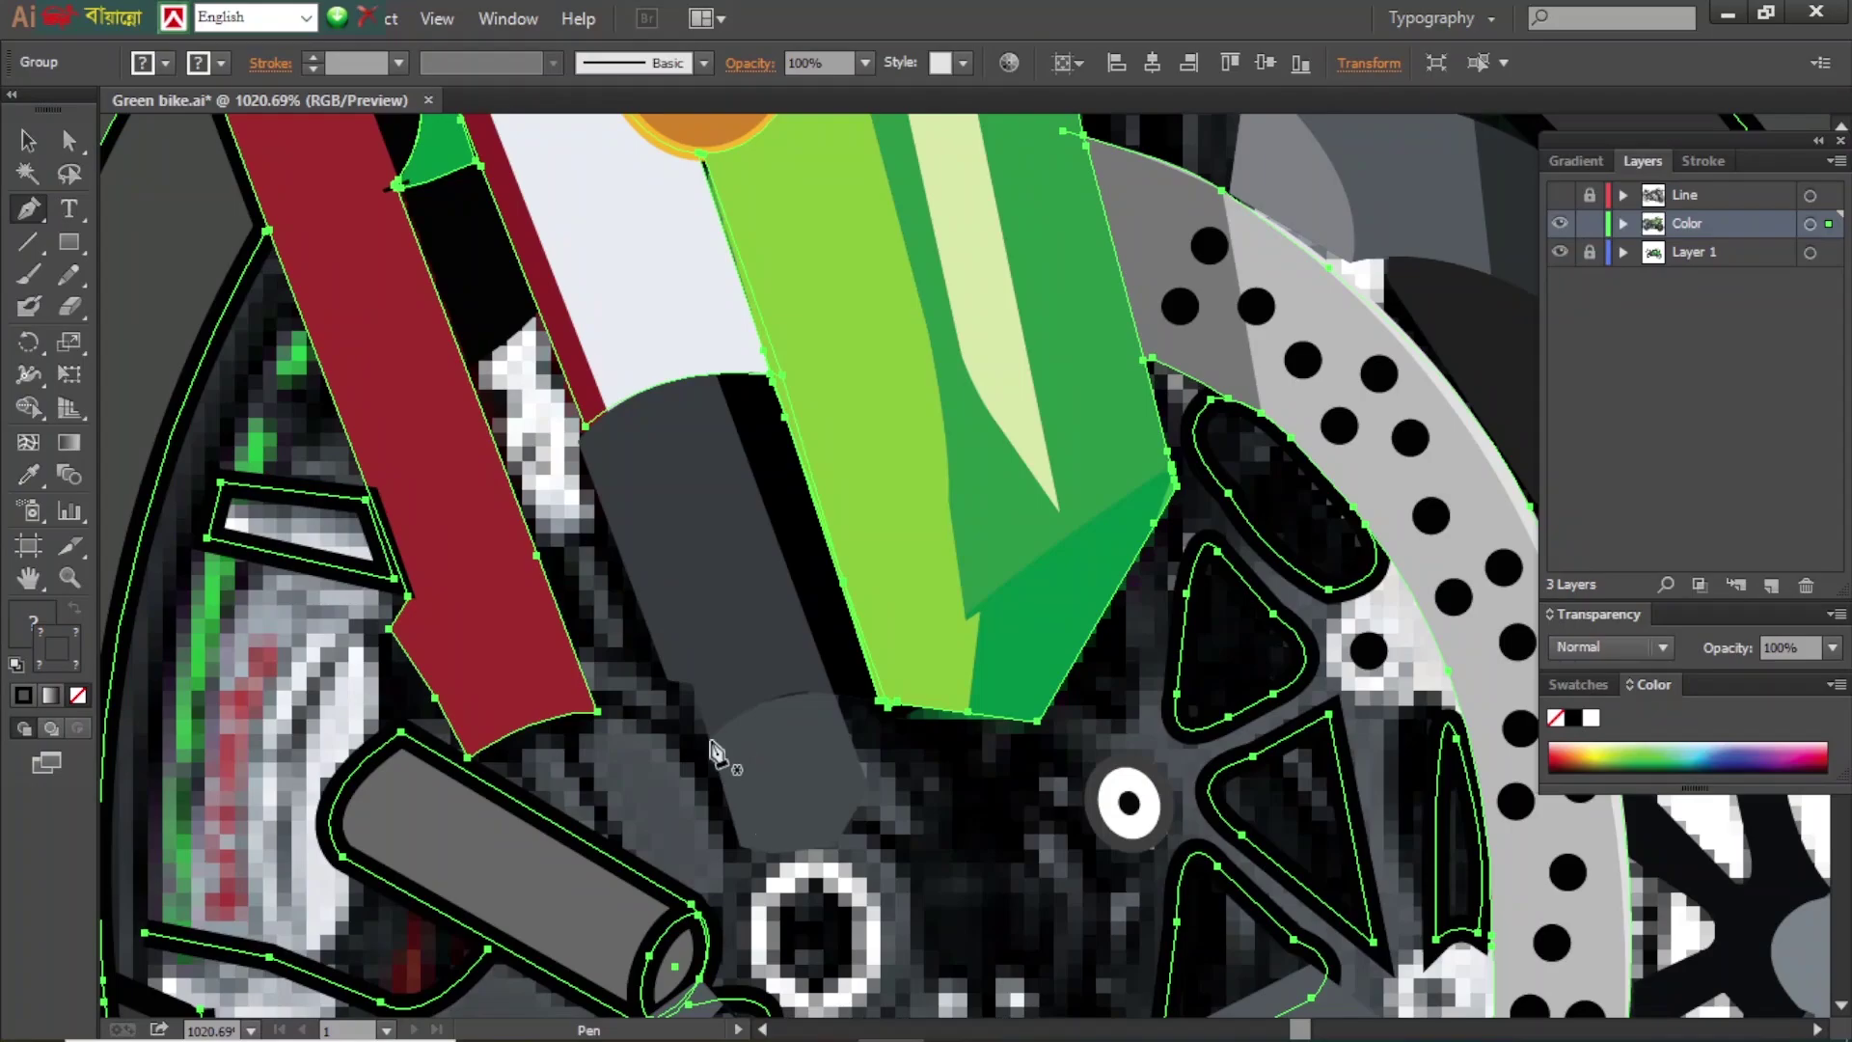
pyautogui.click(714, 752)
pyautogui.click(1560, 225)
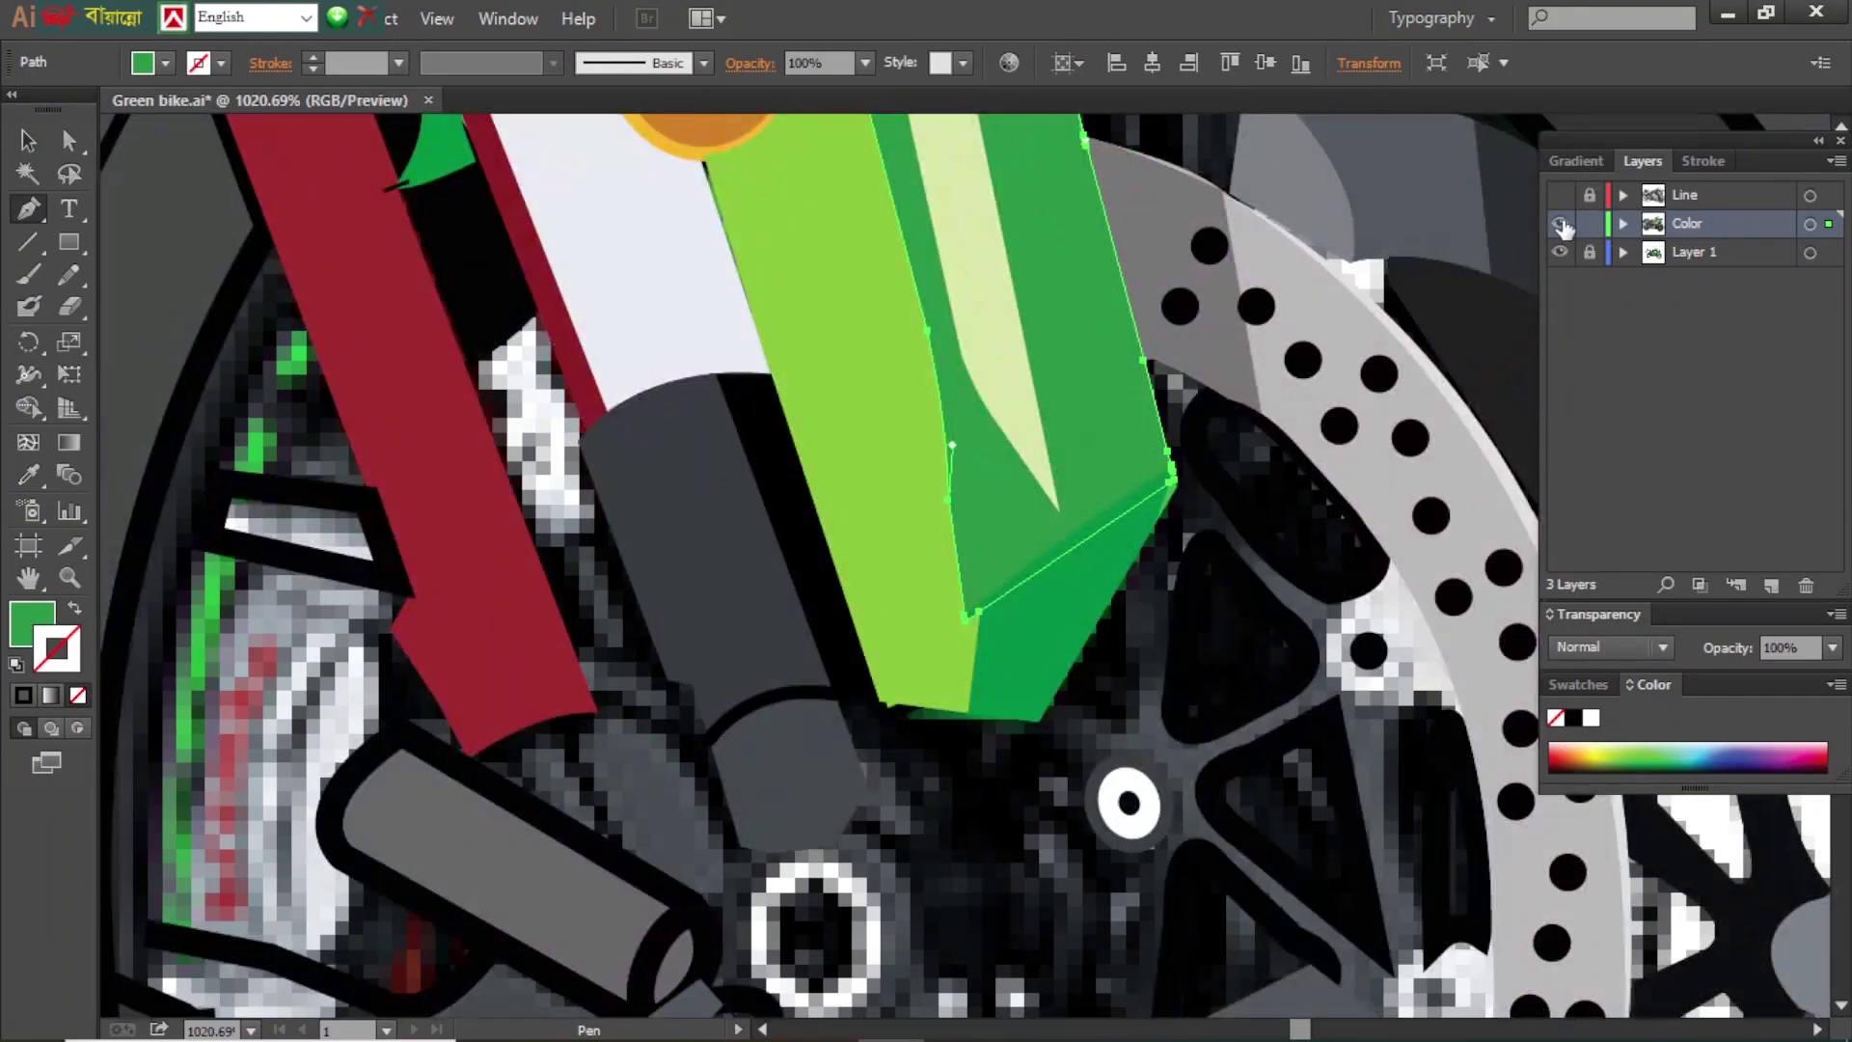
pyautogui.keyDown('ctrl'); pyautogui.click(676, 541); pyautogui.keyUp('ctrl')
pyautogui.hotkey('ctrl', 'y')
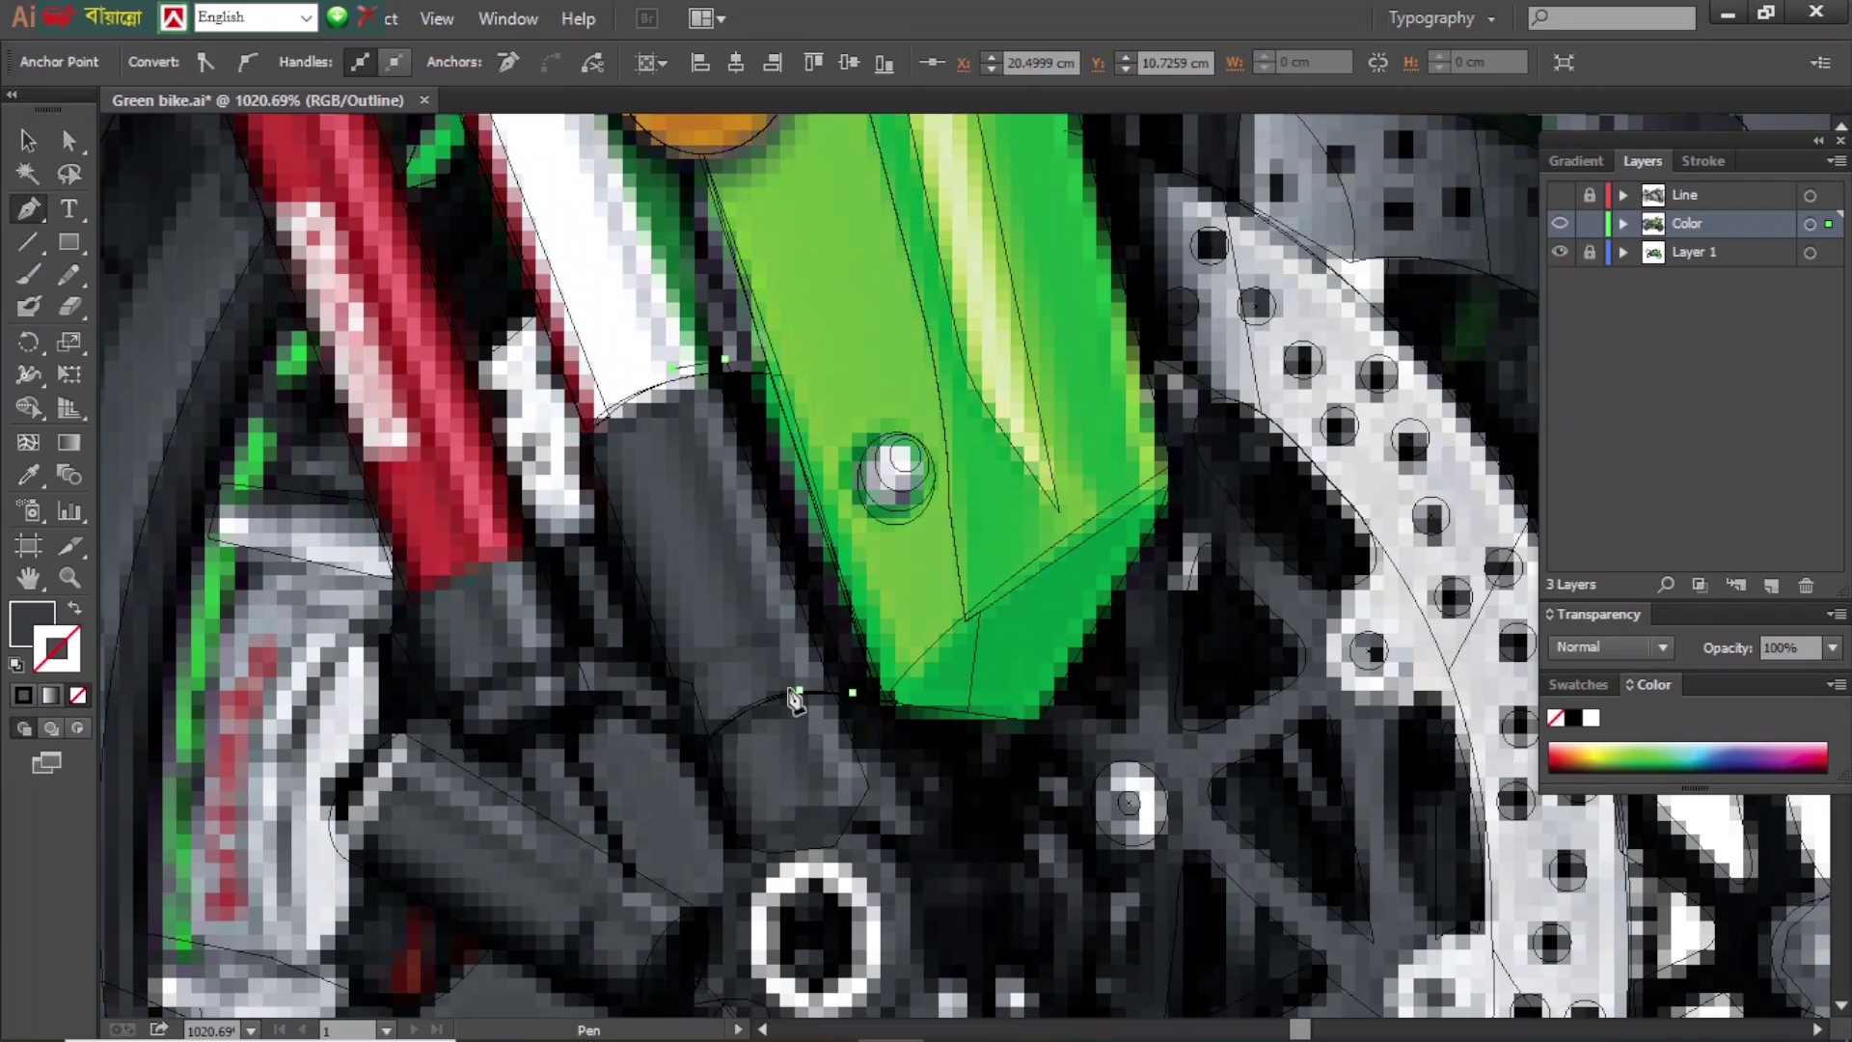
pyautogui.hotkey('ctrl', 'y')
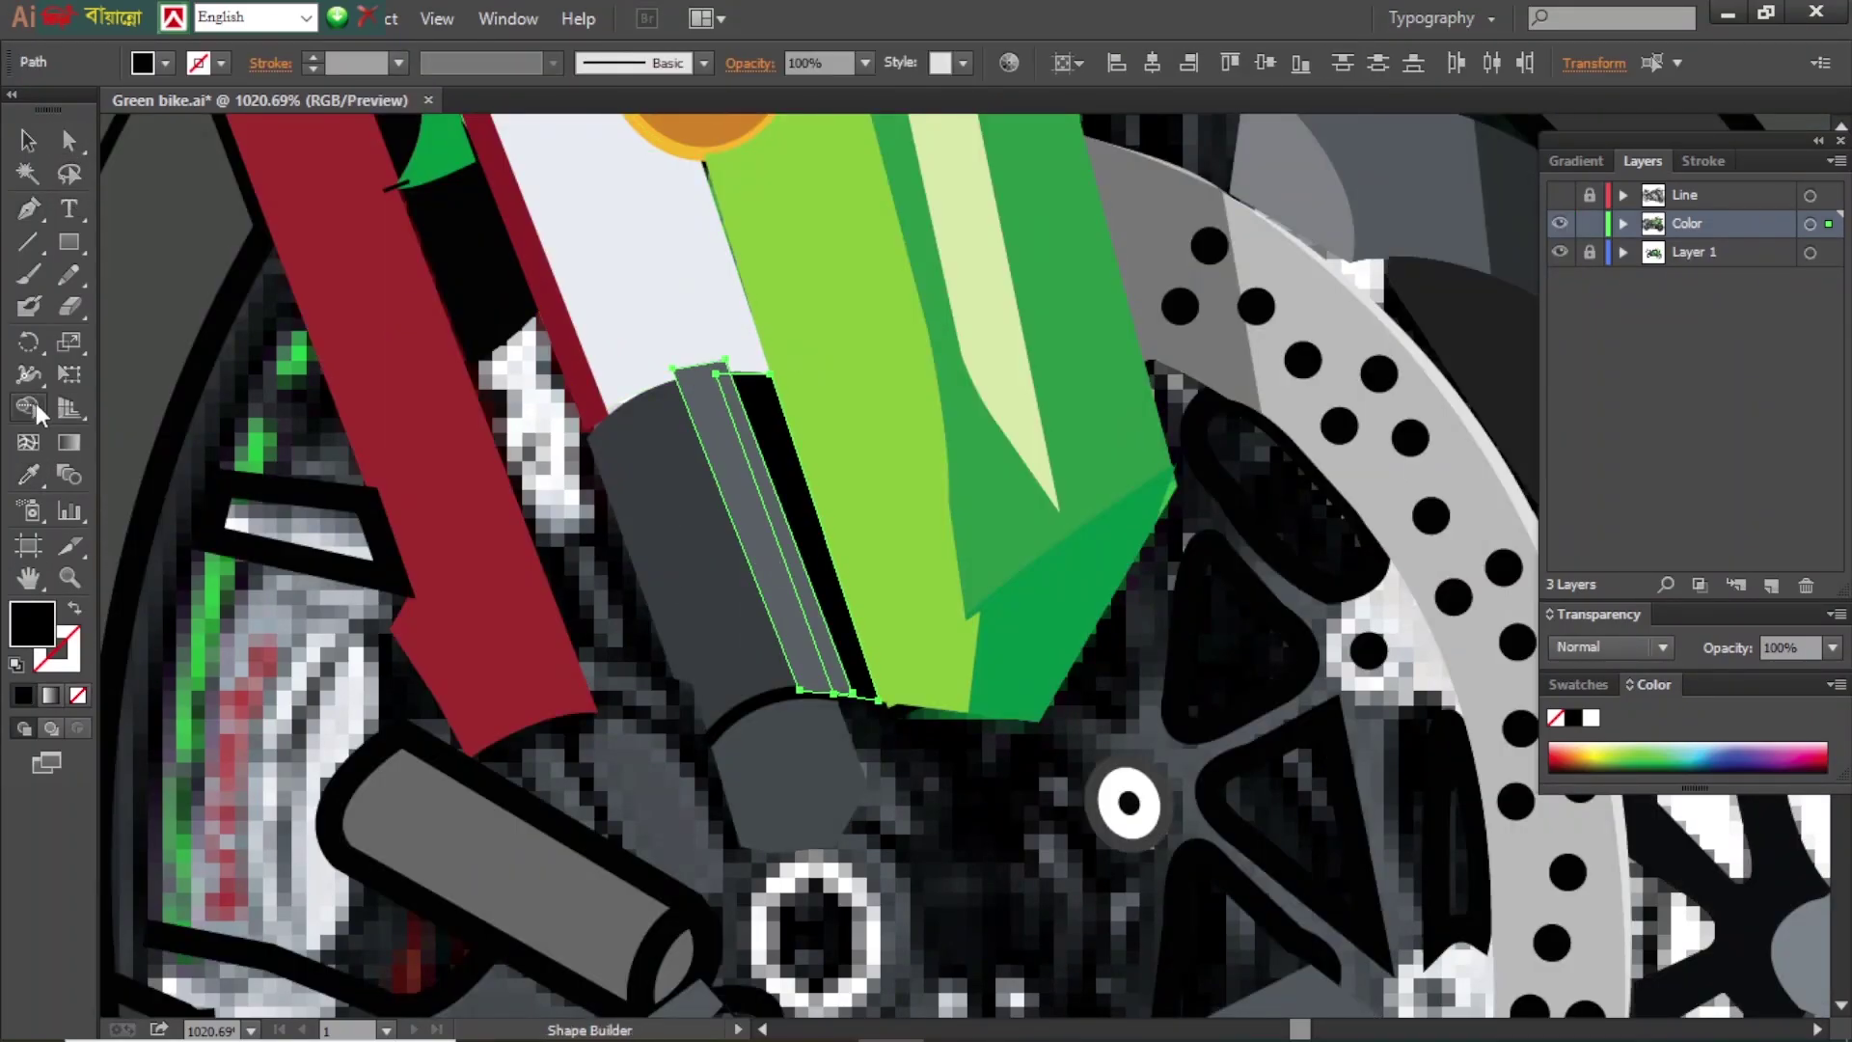
# - Select the new grey strip on the fork and zoom in on its top edge
pyautogui.click(68, 140)
pyautogui.click(743, 530)
pyautogui.scroll(3, 704, 376)
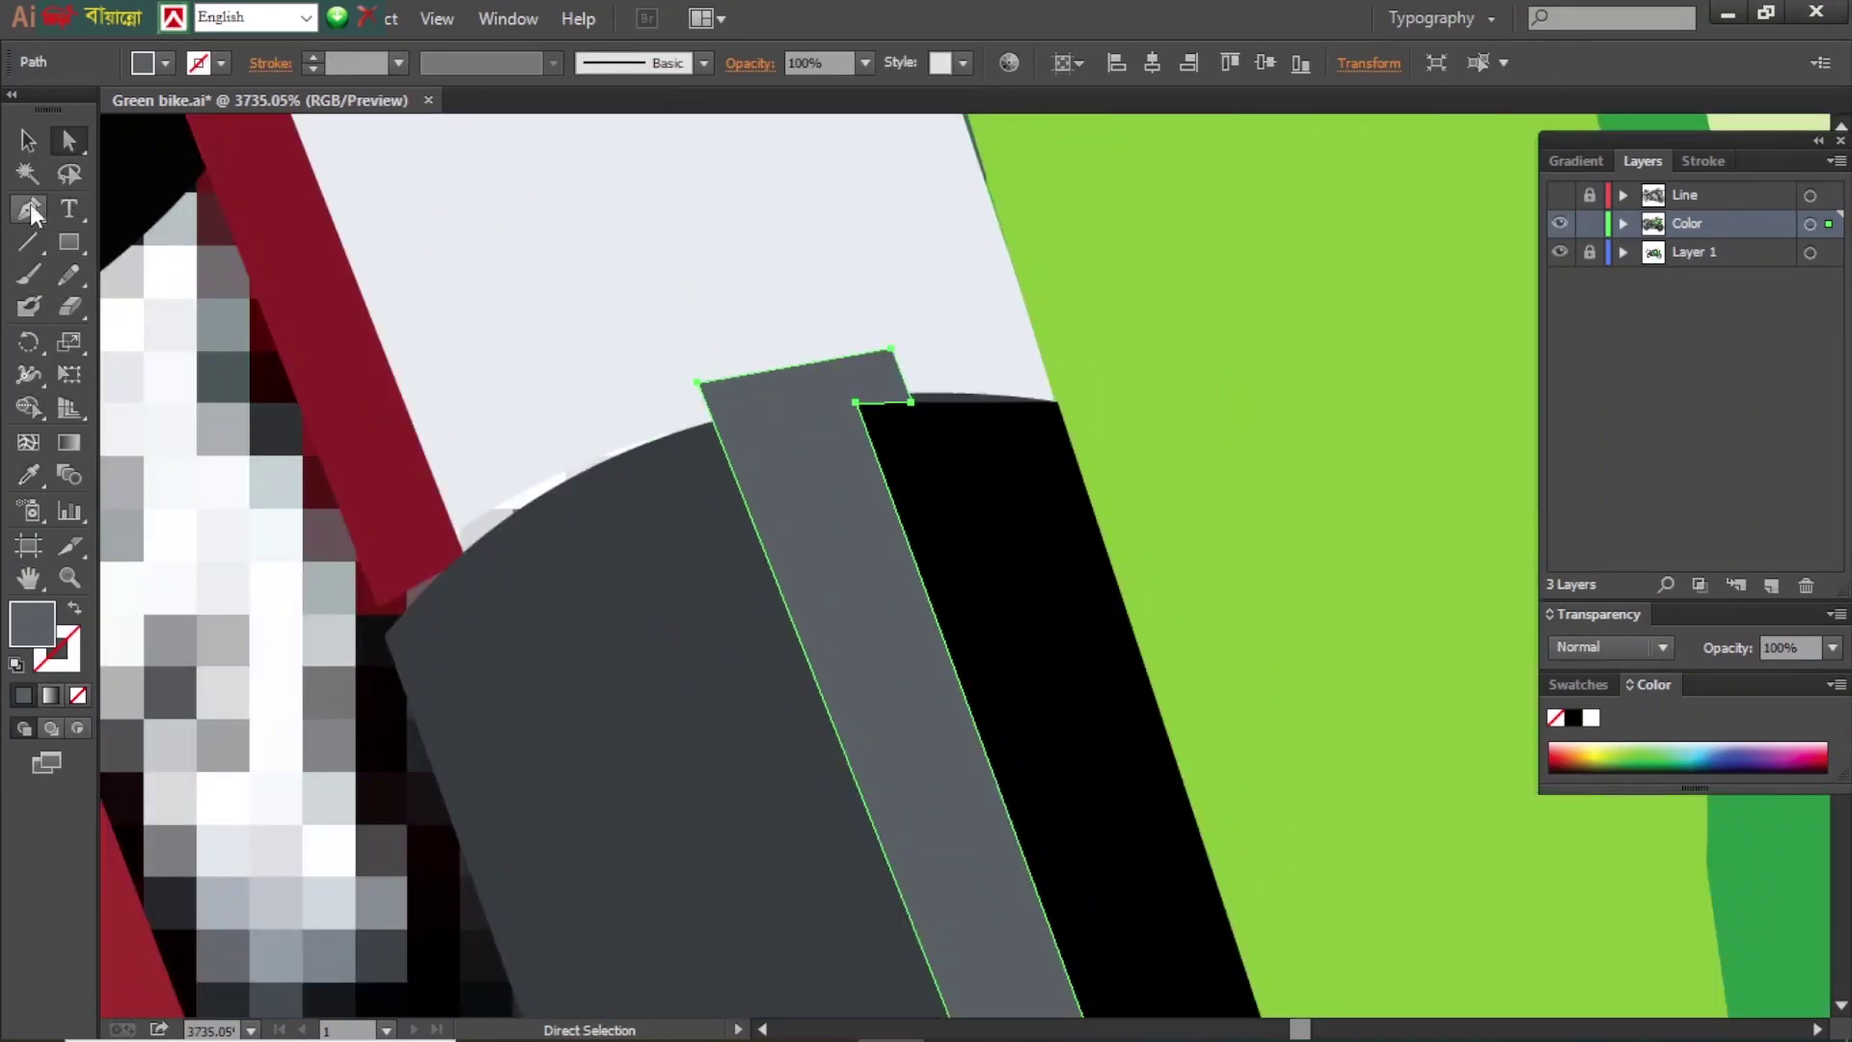
pyautogui.press('p')
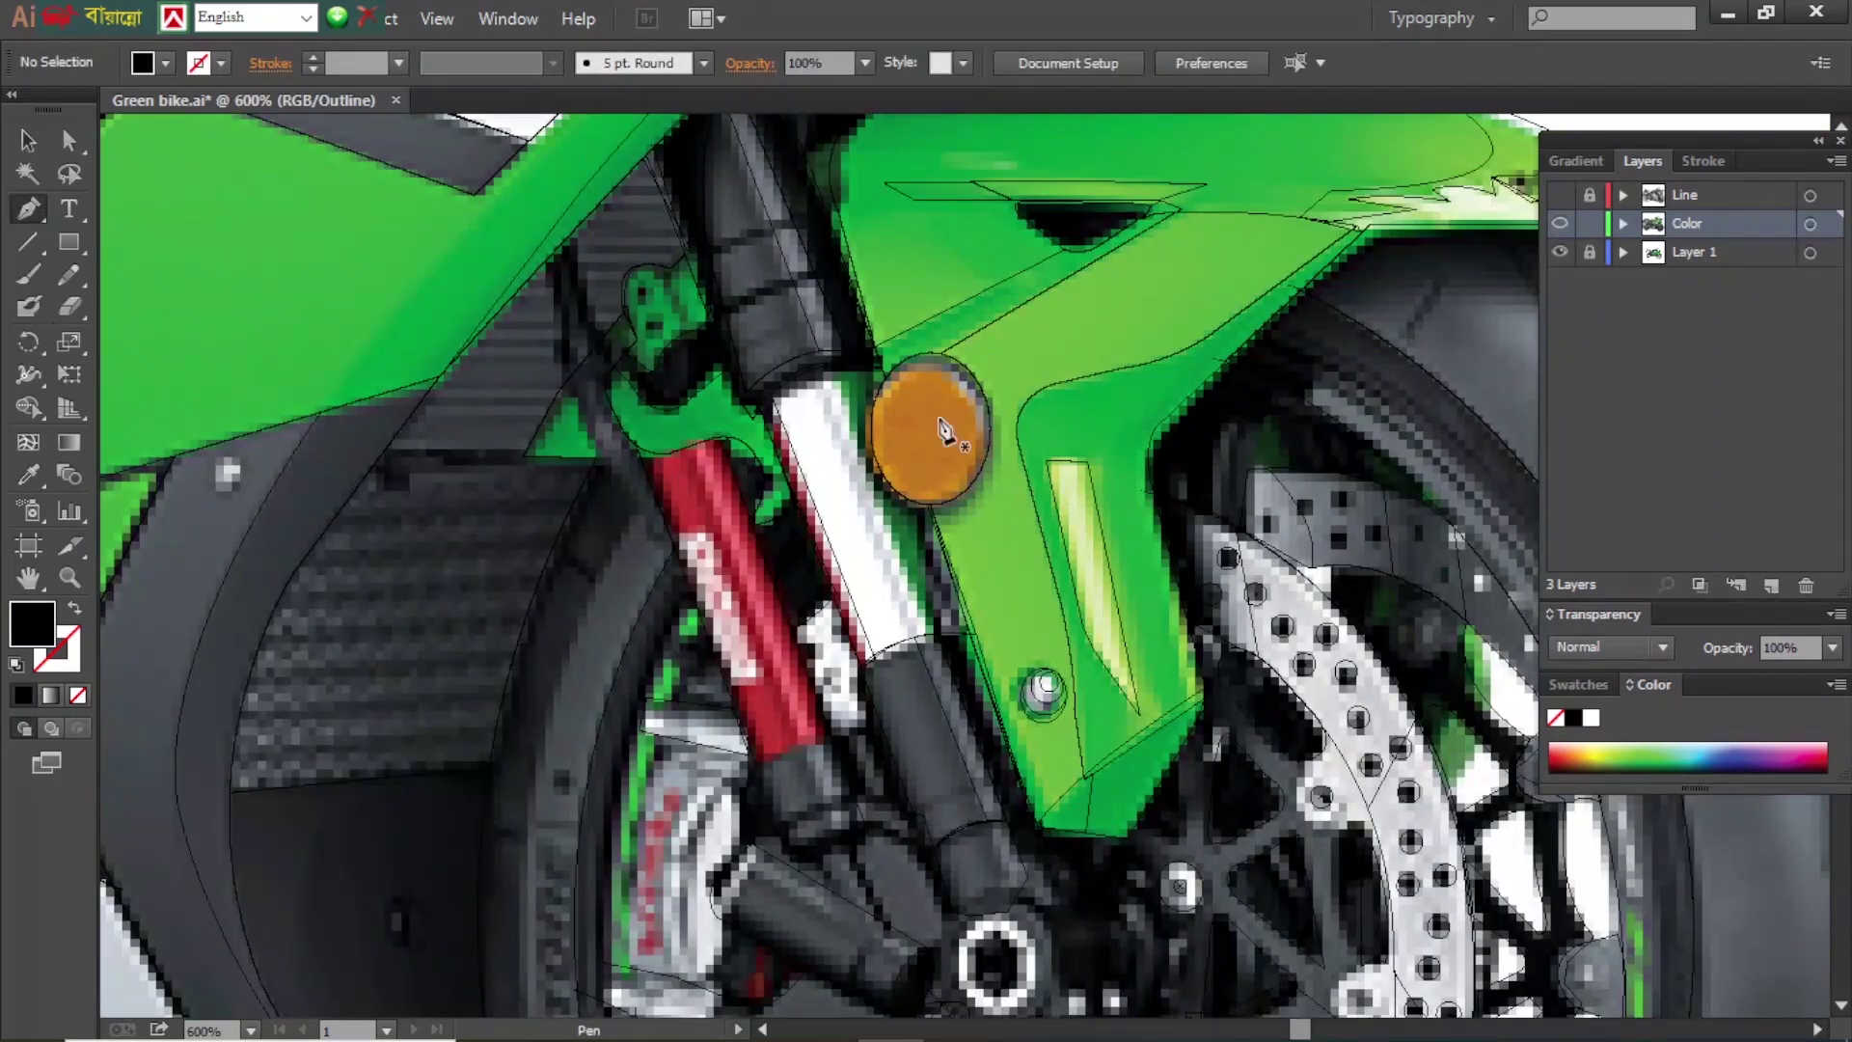
# - Trace a dark green band on the white fork tube and fit its bottom corners
pyautogui.click(830, 370)
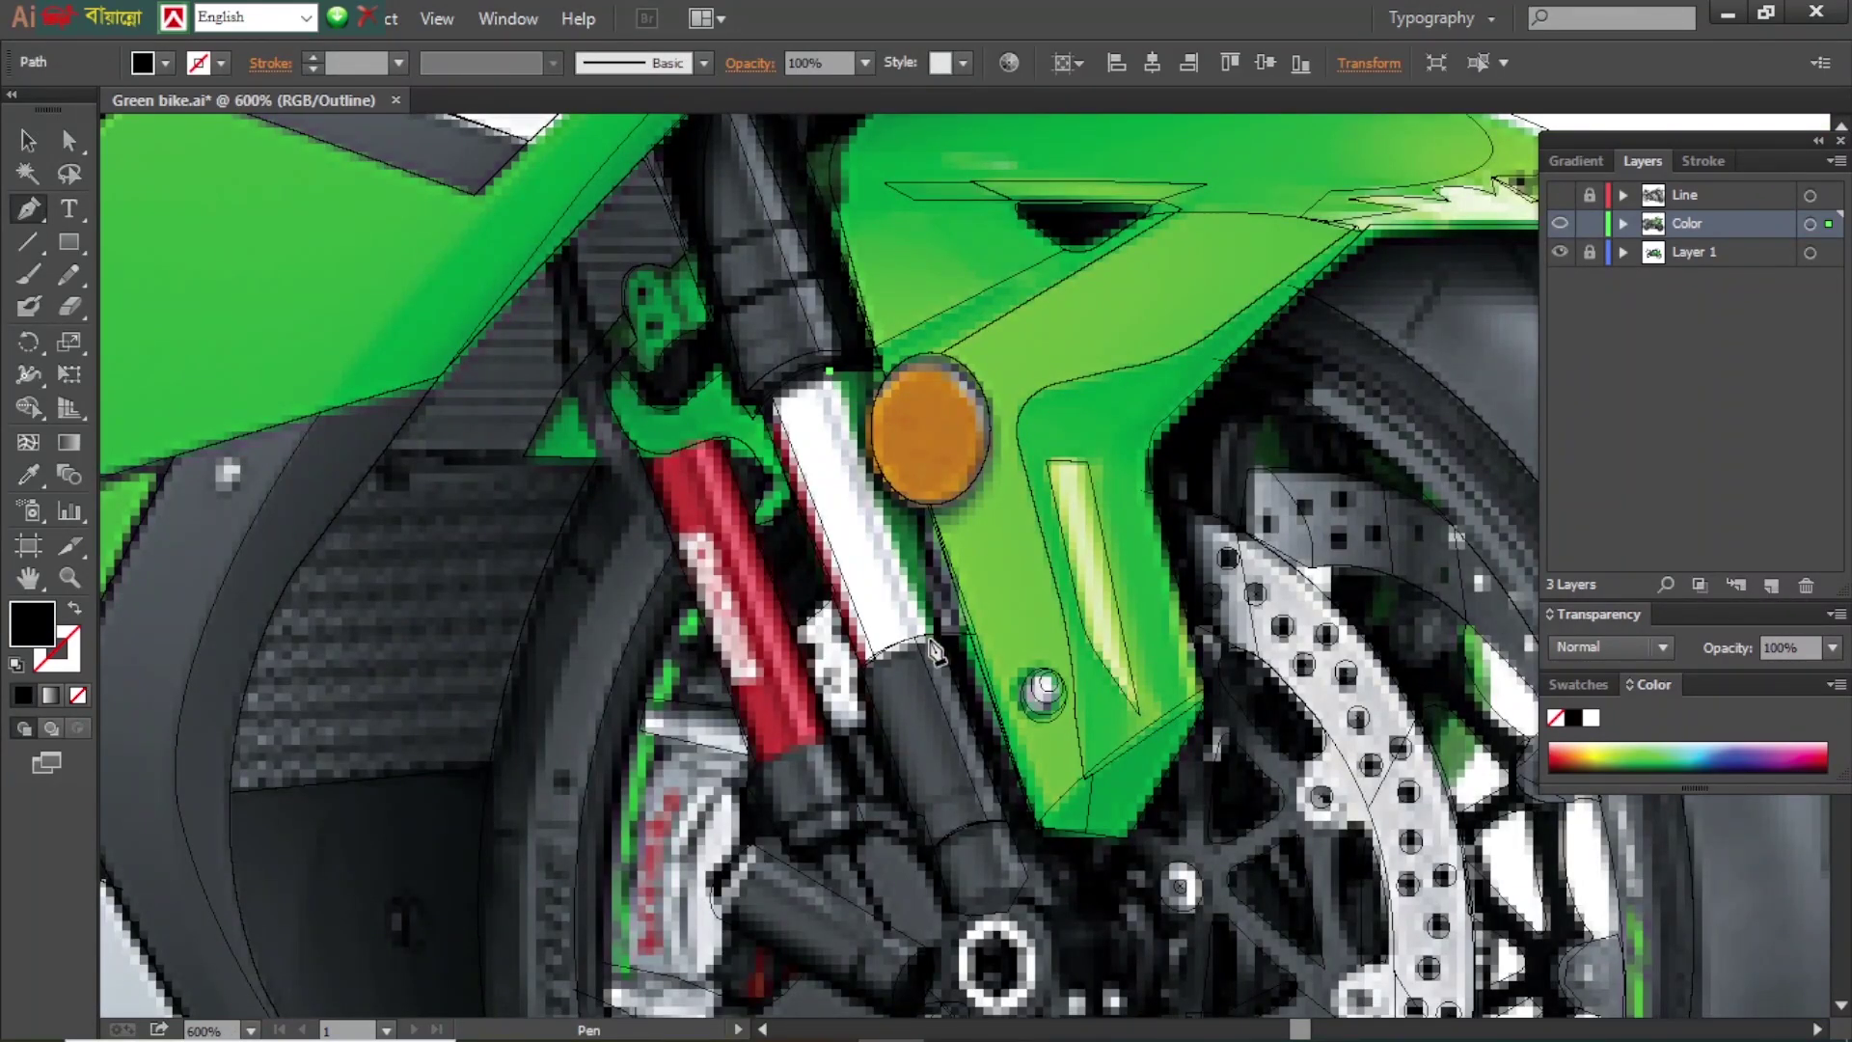
pyautogui.press('i')
pyautogui.keyDown('ctrl'); pyautogui.click(1560, 223); pyautogui.keyUp('ctrl')
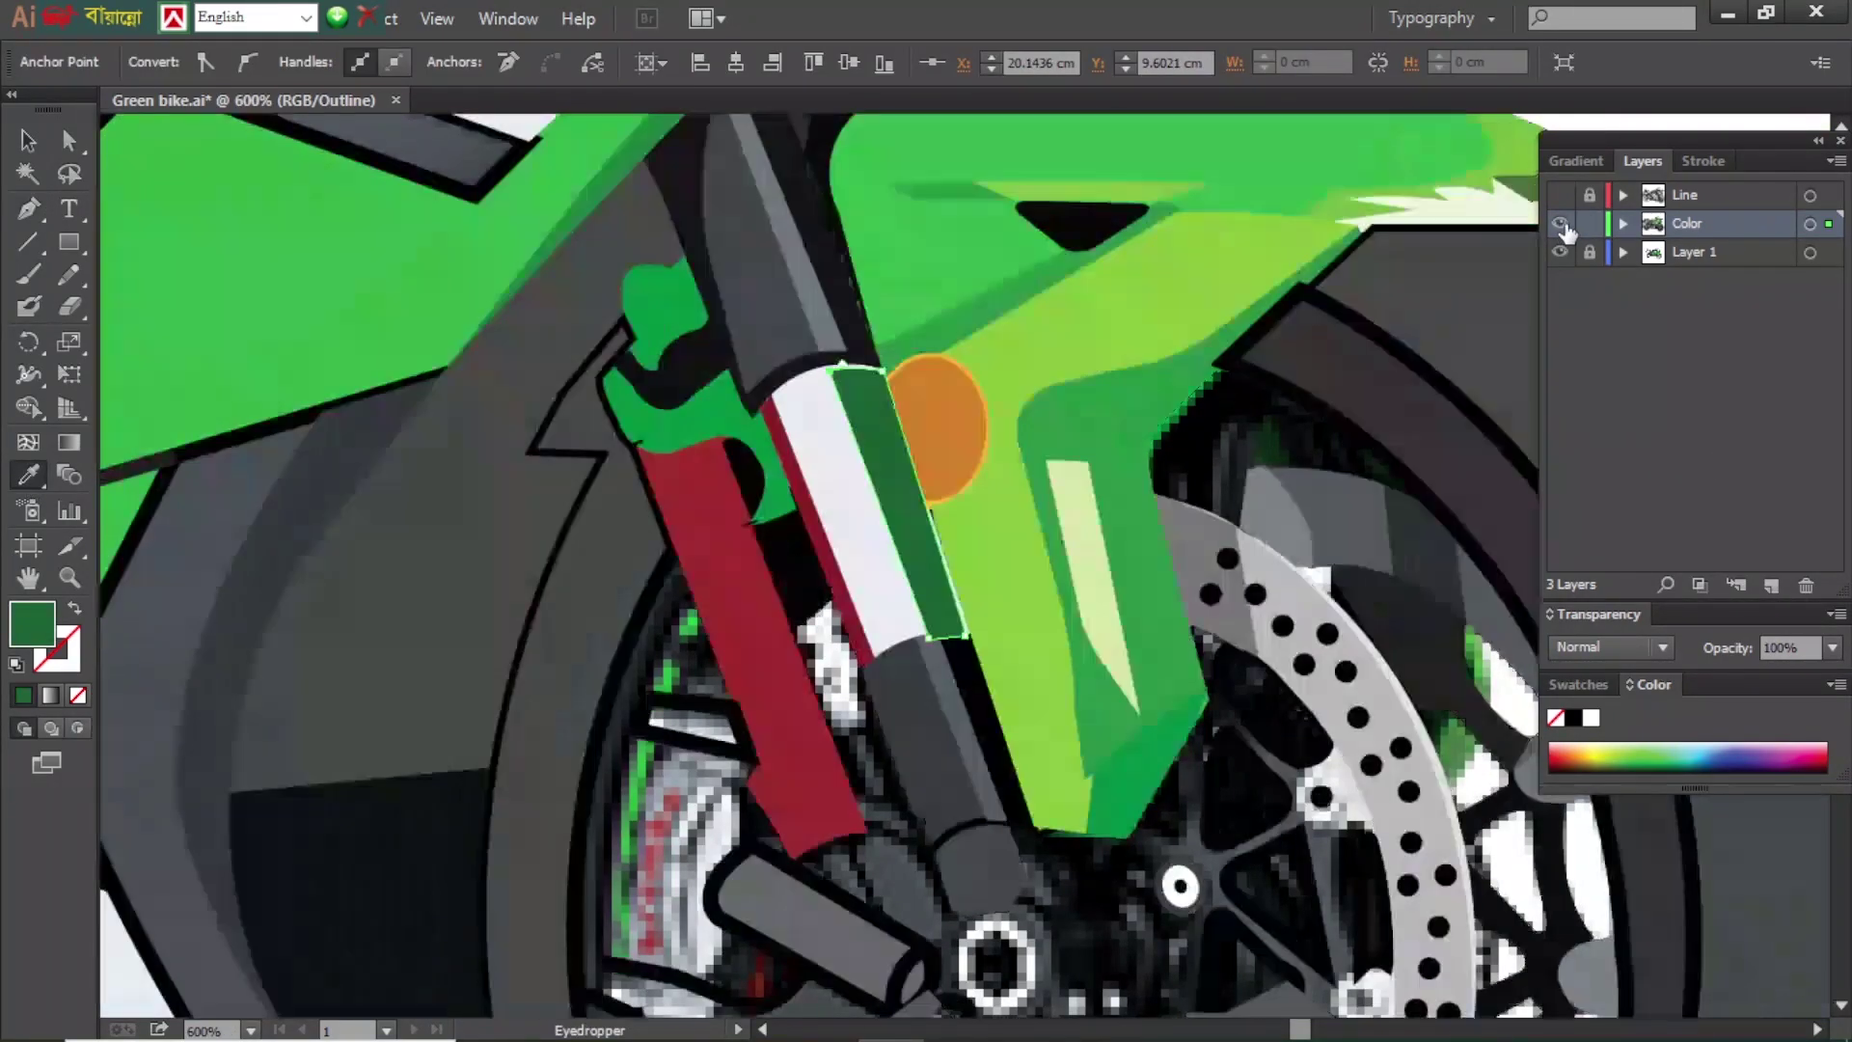
pyautogui.scroll(3, 704, 278)
pyautogui.keyDown('shift'); pyautogui.click(962, 712); pyautogui.keyUp('shift')
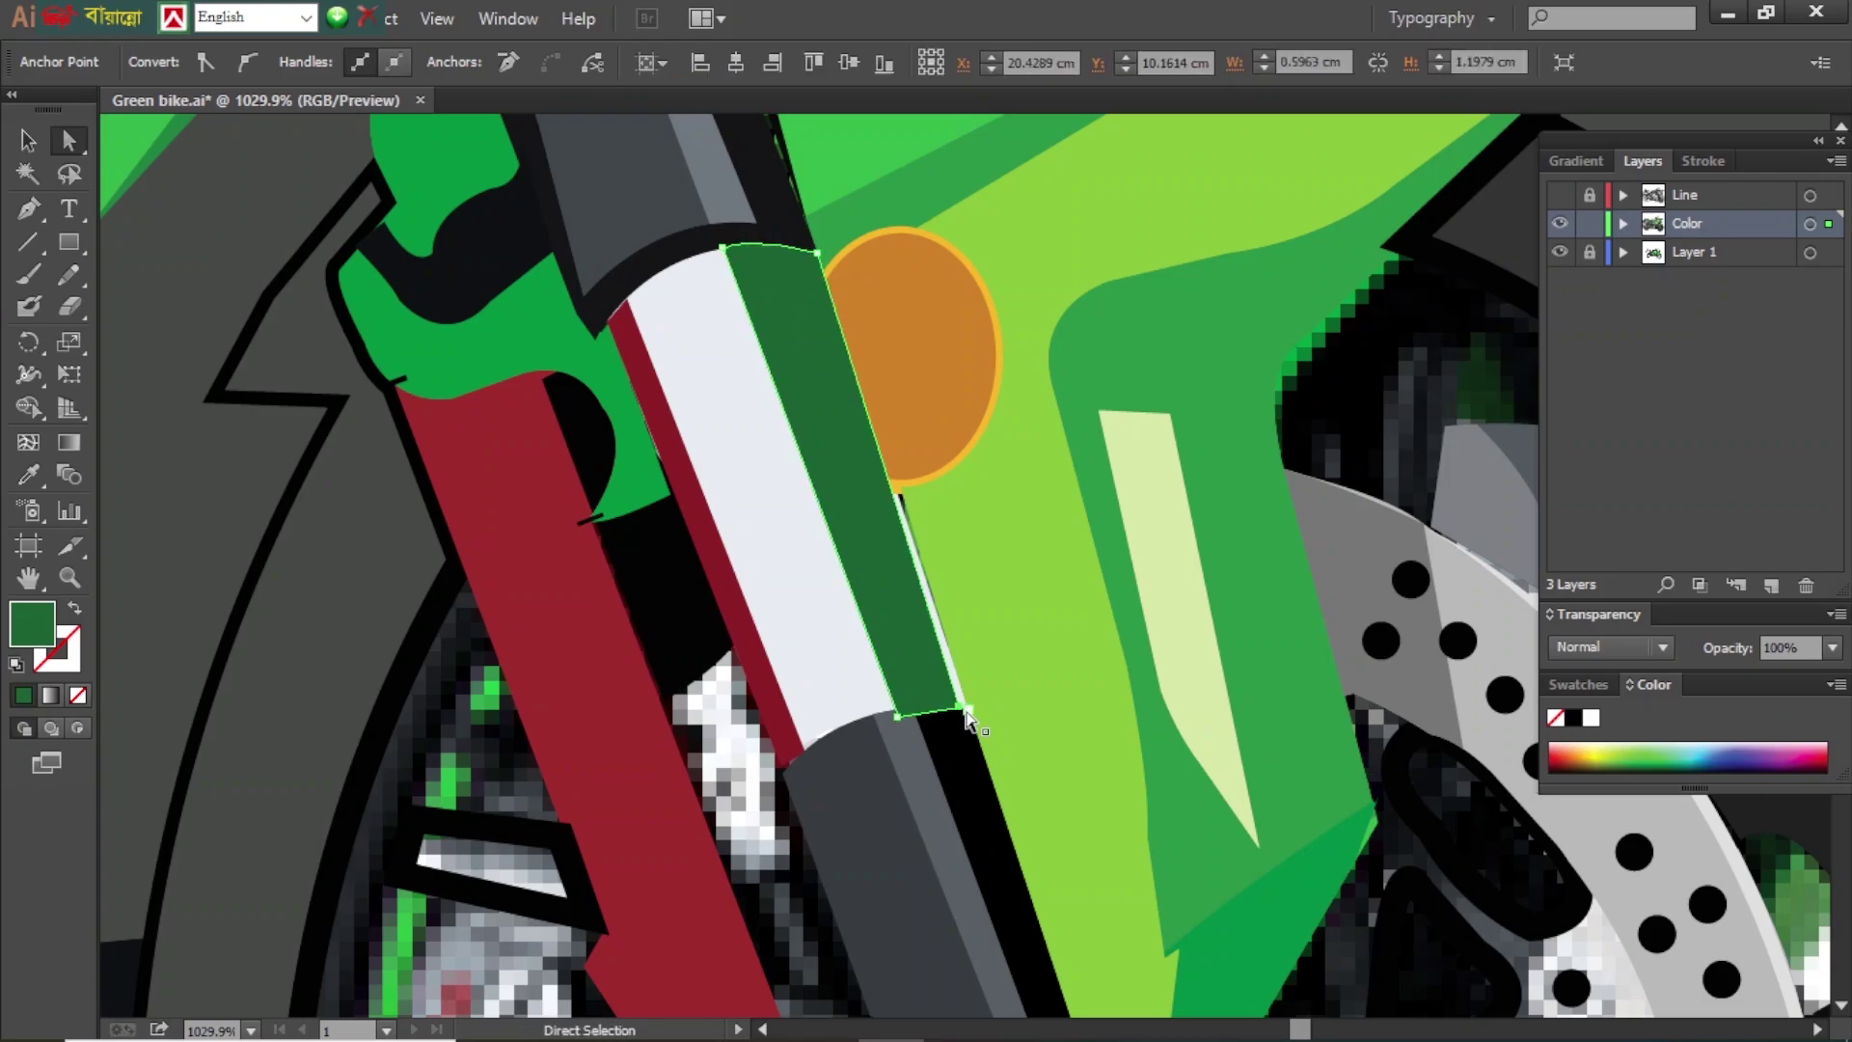
pyautogui.moveTo(970, 714); pyautogui.dragTo(898, 712)
# - Bring the orange reflector ellipse in front of the green band
pyautogui.click(898, 383)
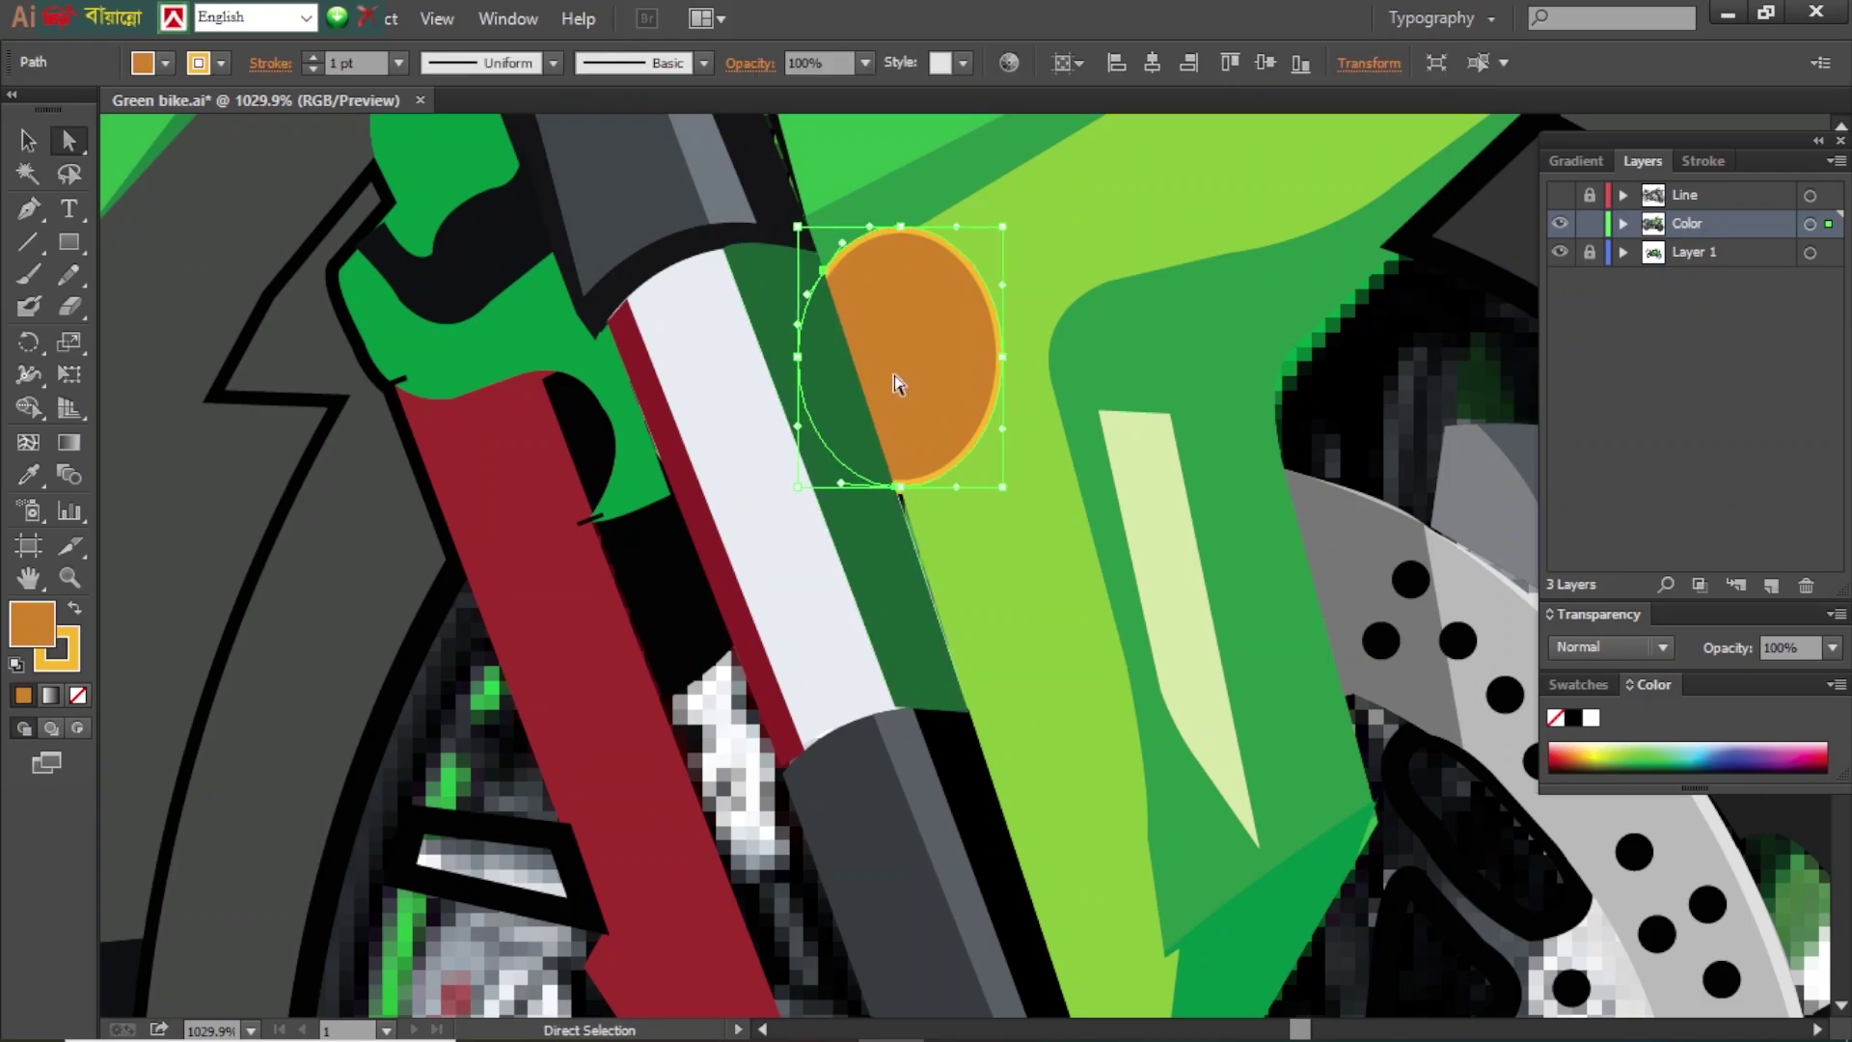
pyautogui.hotkey('ctrl', 'shift', 'a')
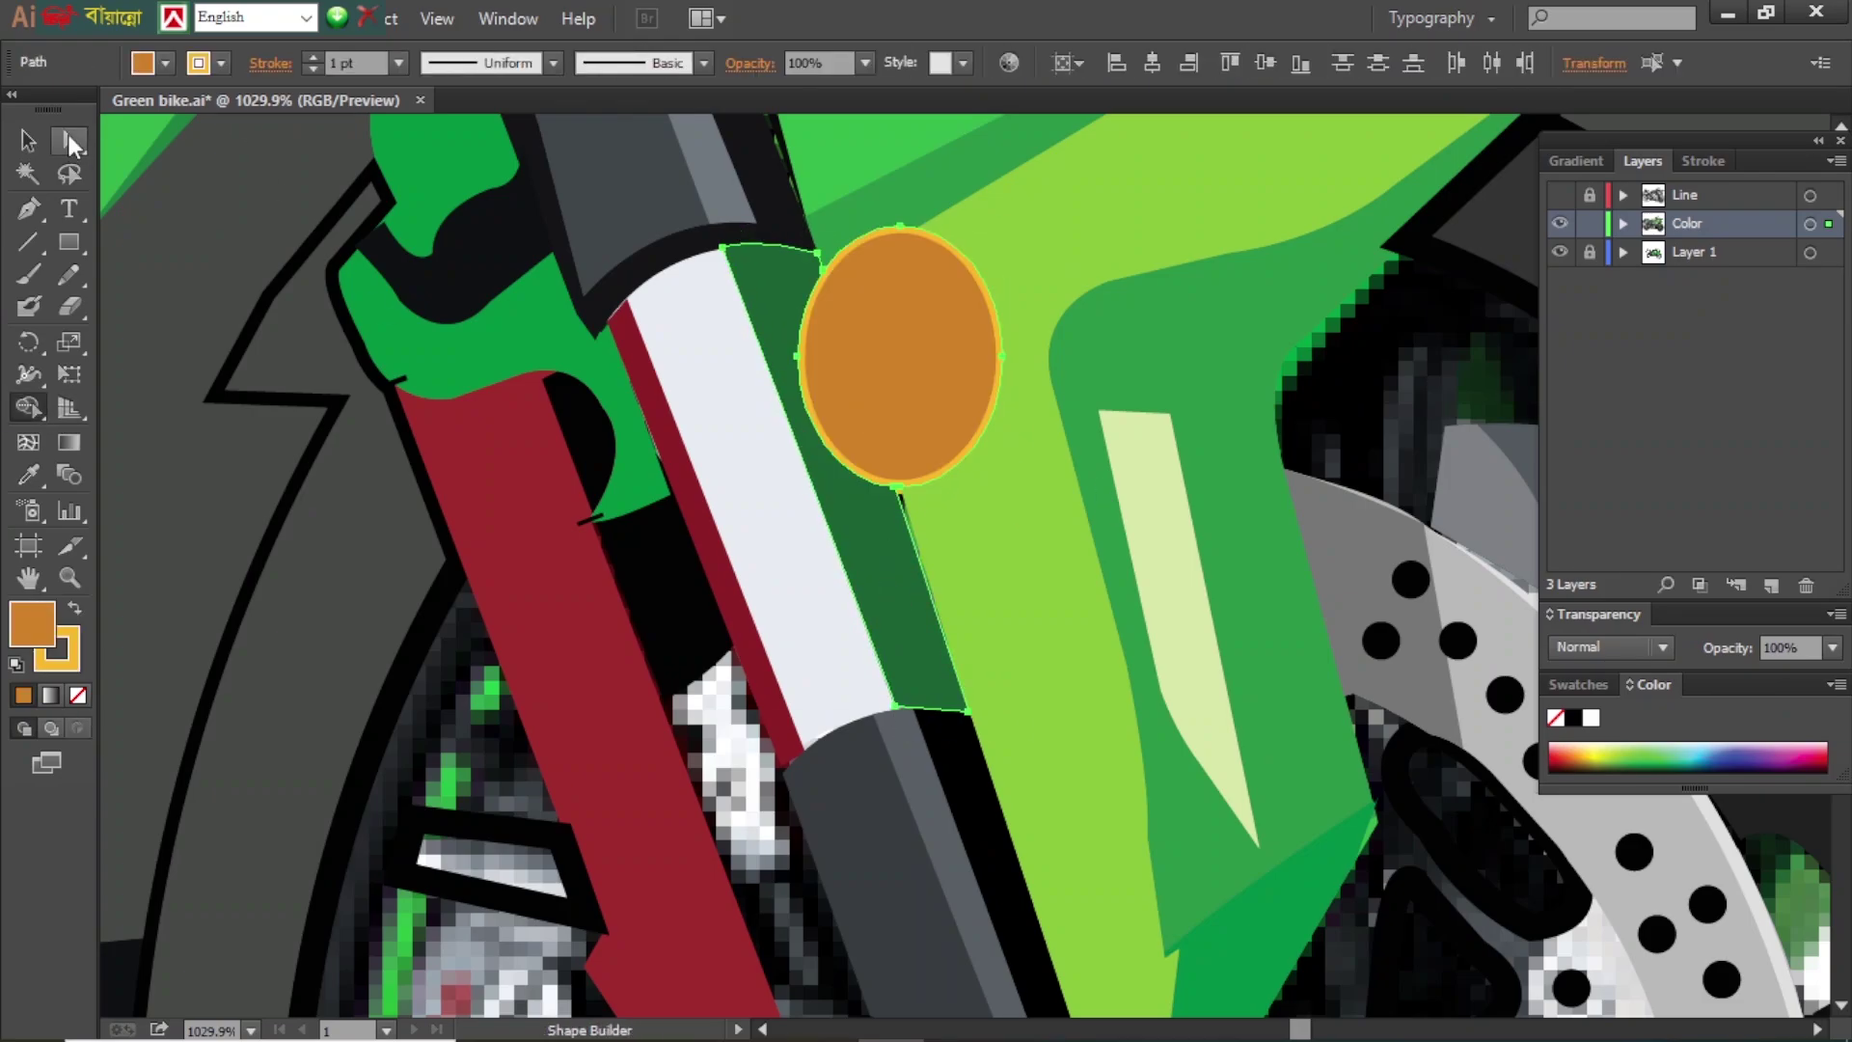
pyautogui.scroll(-5, 1568, 810)
pyautogui.scroll(3, 1568, 811)
# - Trace a white highlight shape on the red fork leg
pyautogui.press('p')
pyautogui.hotkey('shift', 'x')
pyautogui.press('F7')
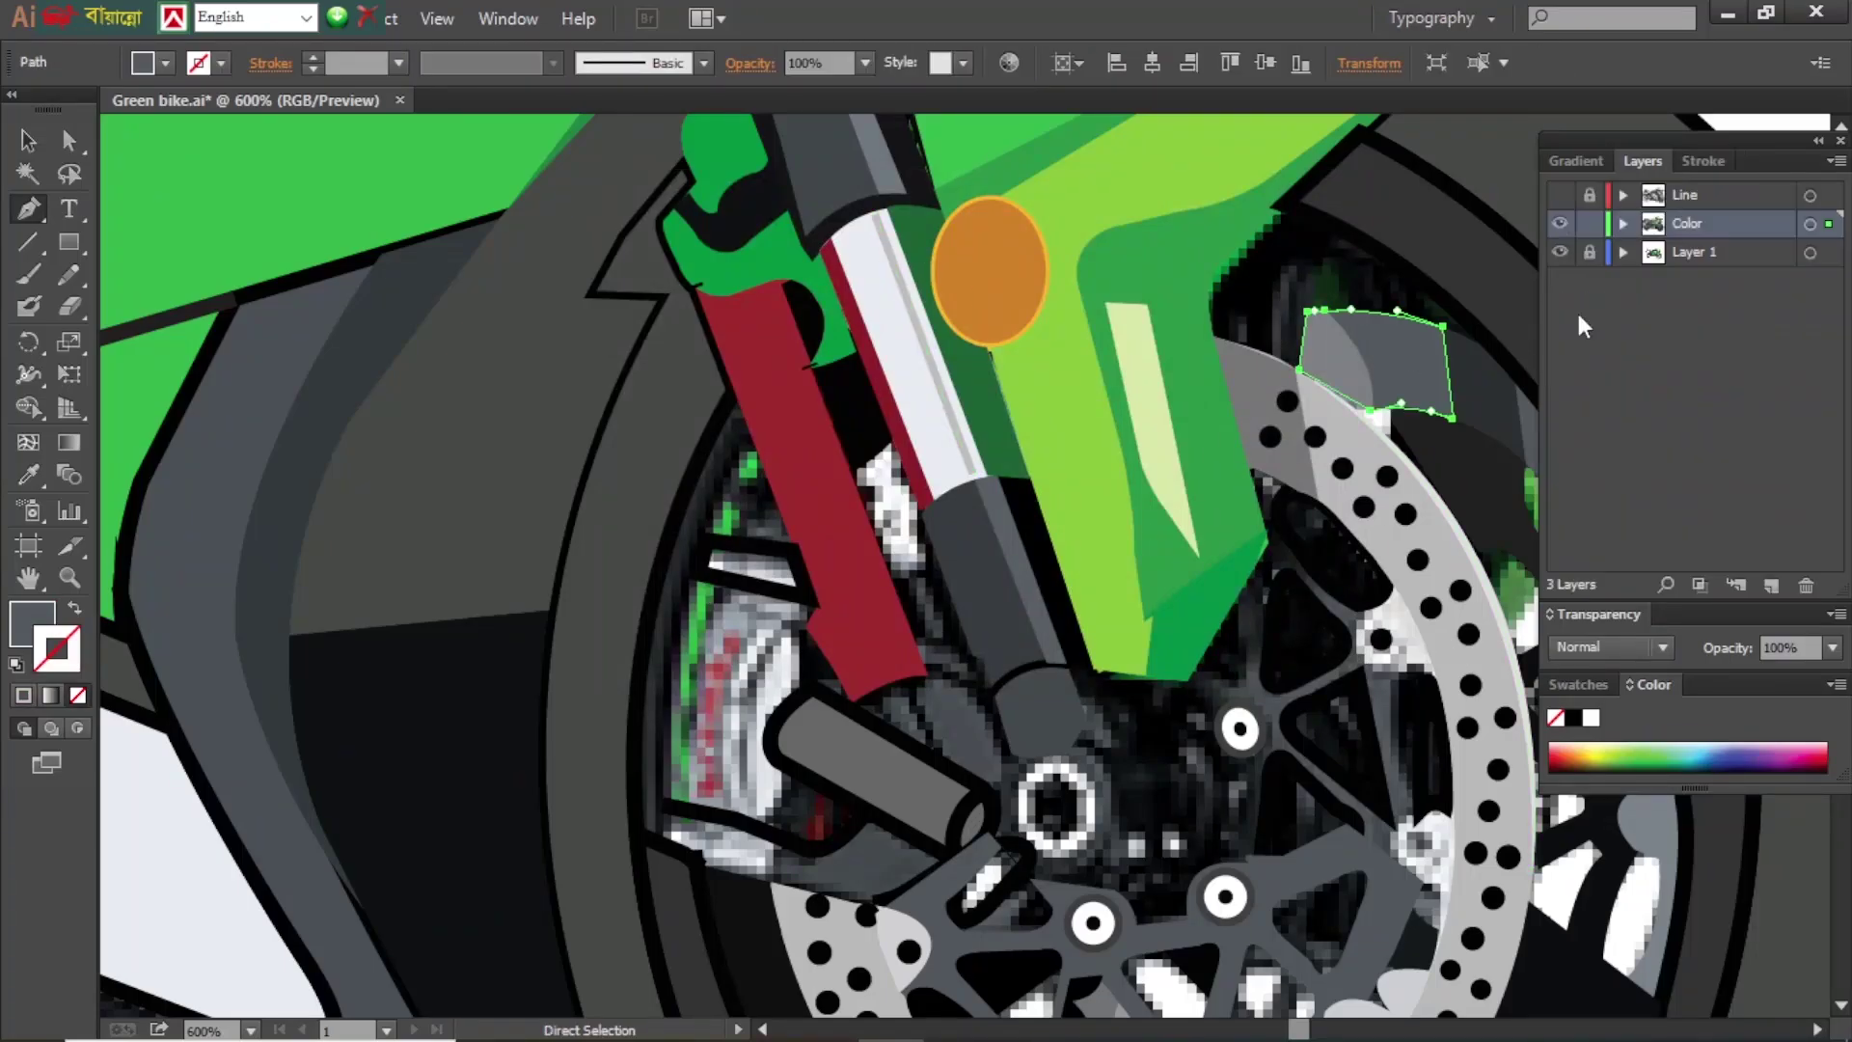
pyautogui.hotkey('ctrl', 'y')
pyautogui.click(729, 376)
pyautogui.click(770, 375)
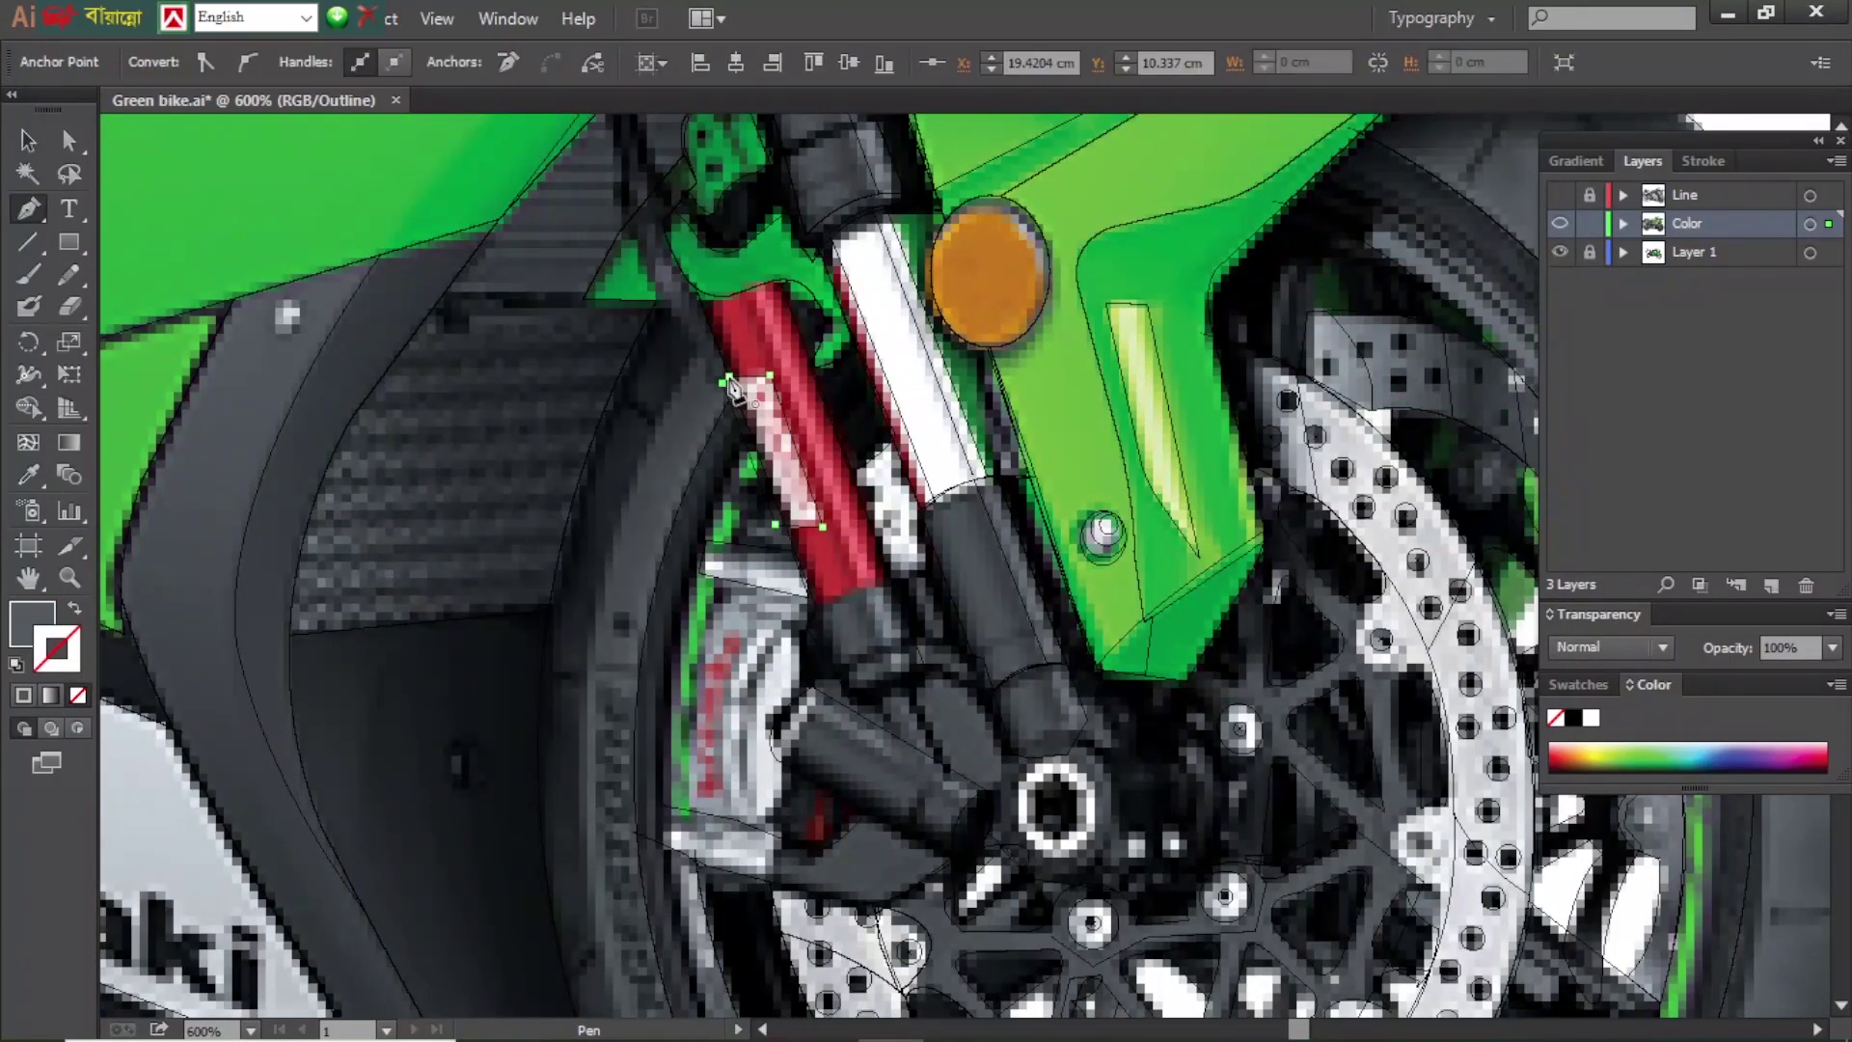
pyautogui.hotkey('ctrl', 'y')
pyautogui.keyDown('ctrl'); pyautogui.click(921, 696); pyautogui.keyUp('ctrl')
# - Reset default colours and trace a shape on the lower fork tube
pyautogui.click(1560, 223)
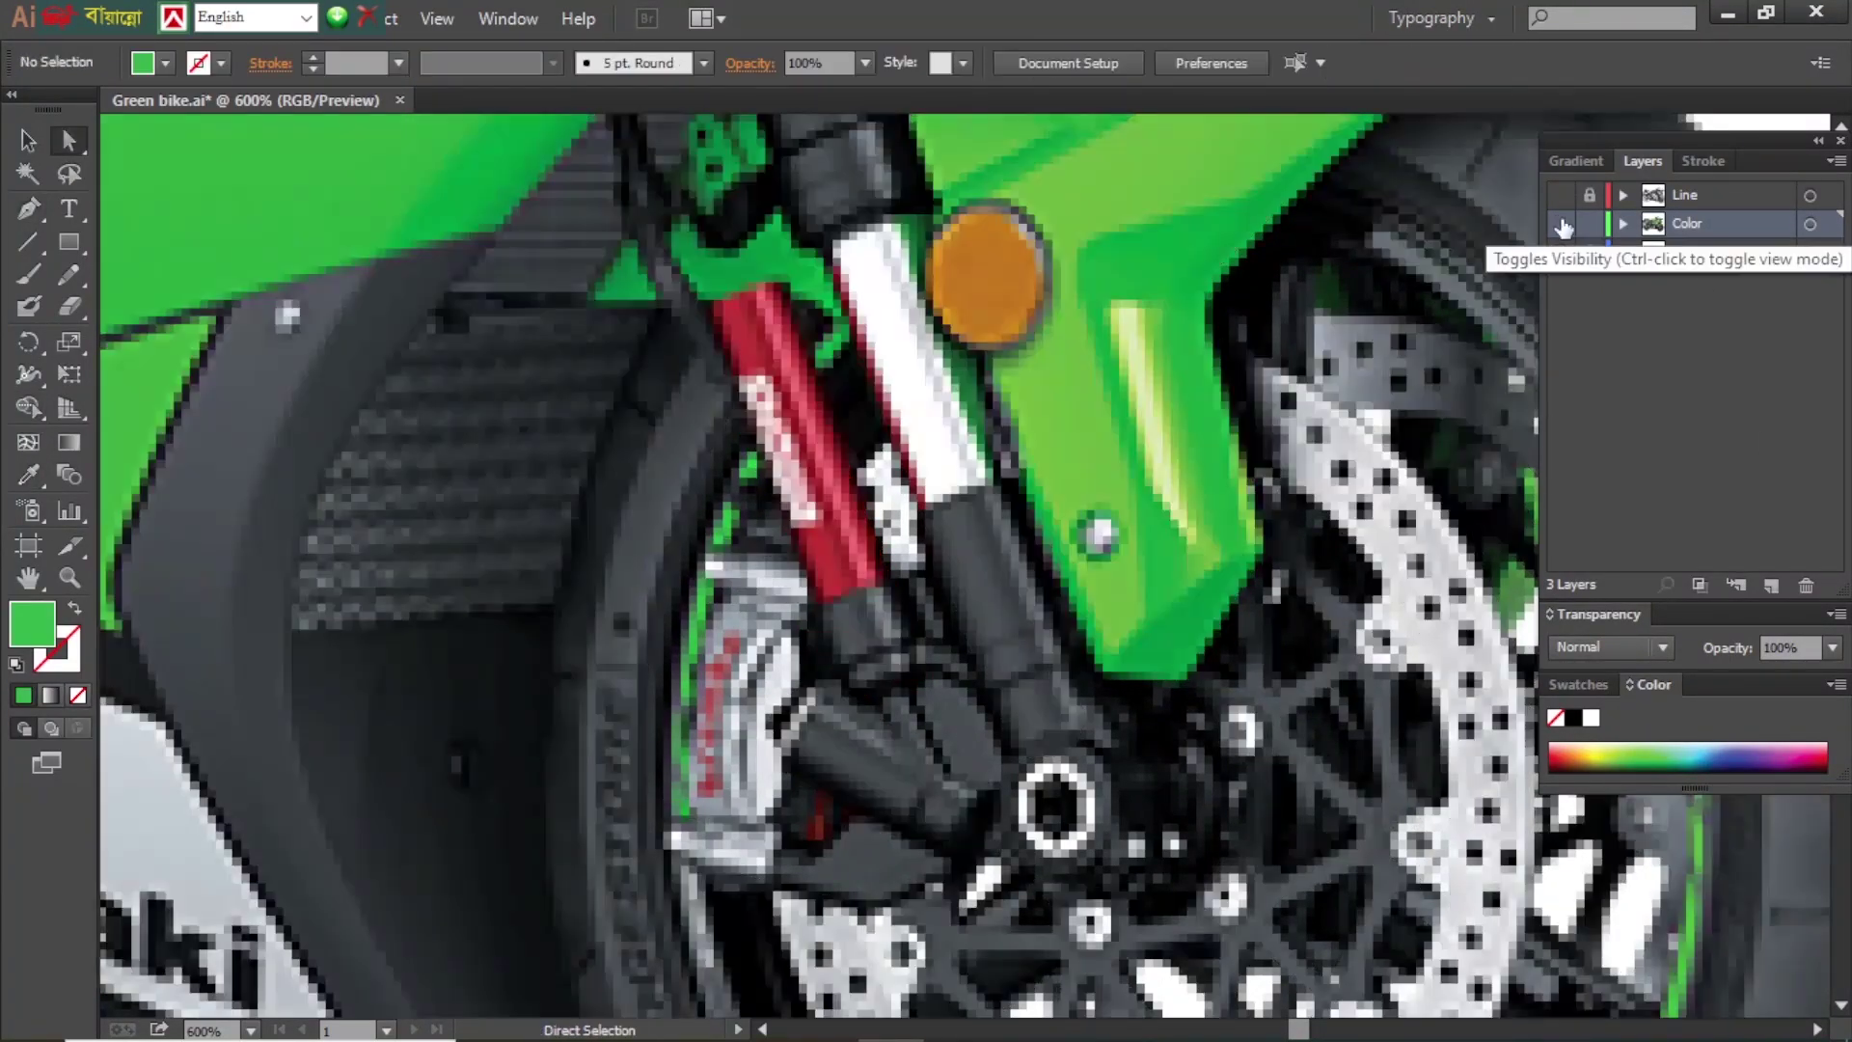
pyautogui.hotkey('ctrl', 'y')
pyautogui.press('d')
pyautogui.press('p')
pyautogui.click(977, 655)
pyautogui.keyDown('ctrl'); pyautogui.click(1067, 637); pyautogui.keyUp('ctrl')
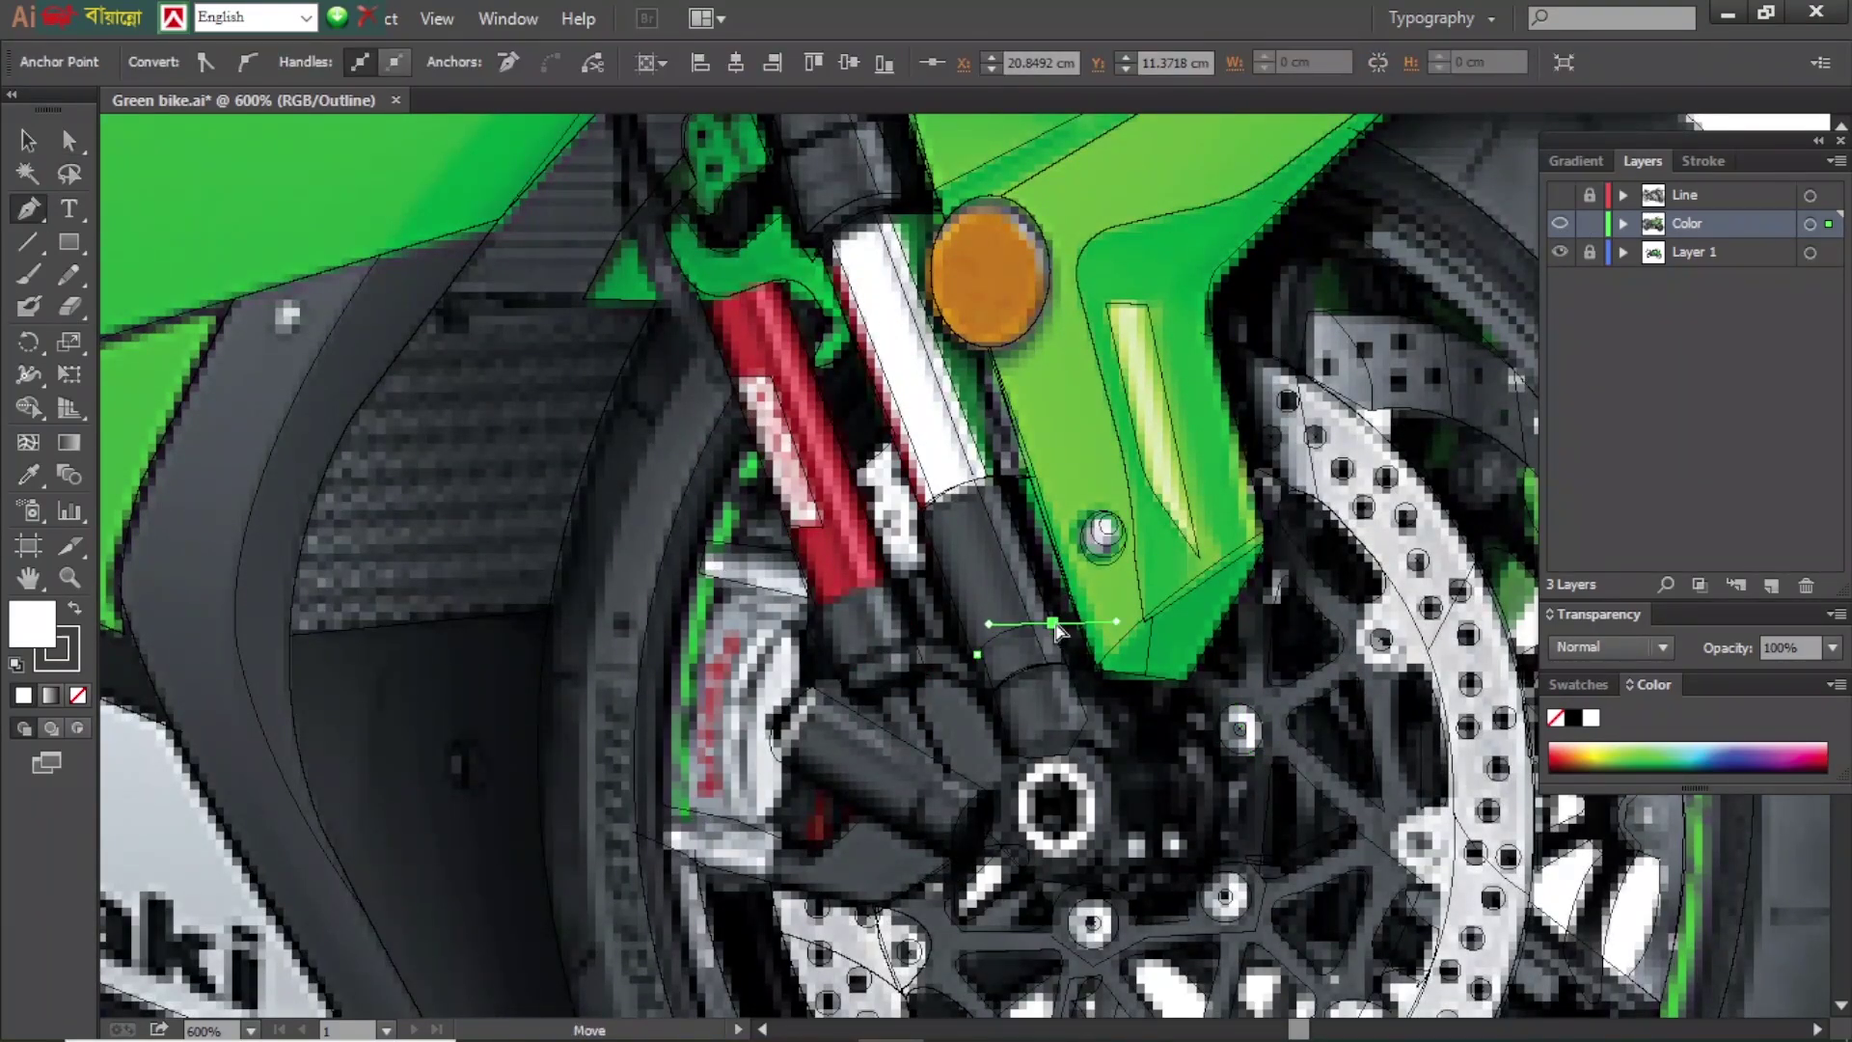
pyautogui.hotkey('ctrl', 'y')
pyautogui.click(56, 648)
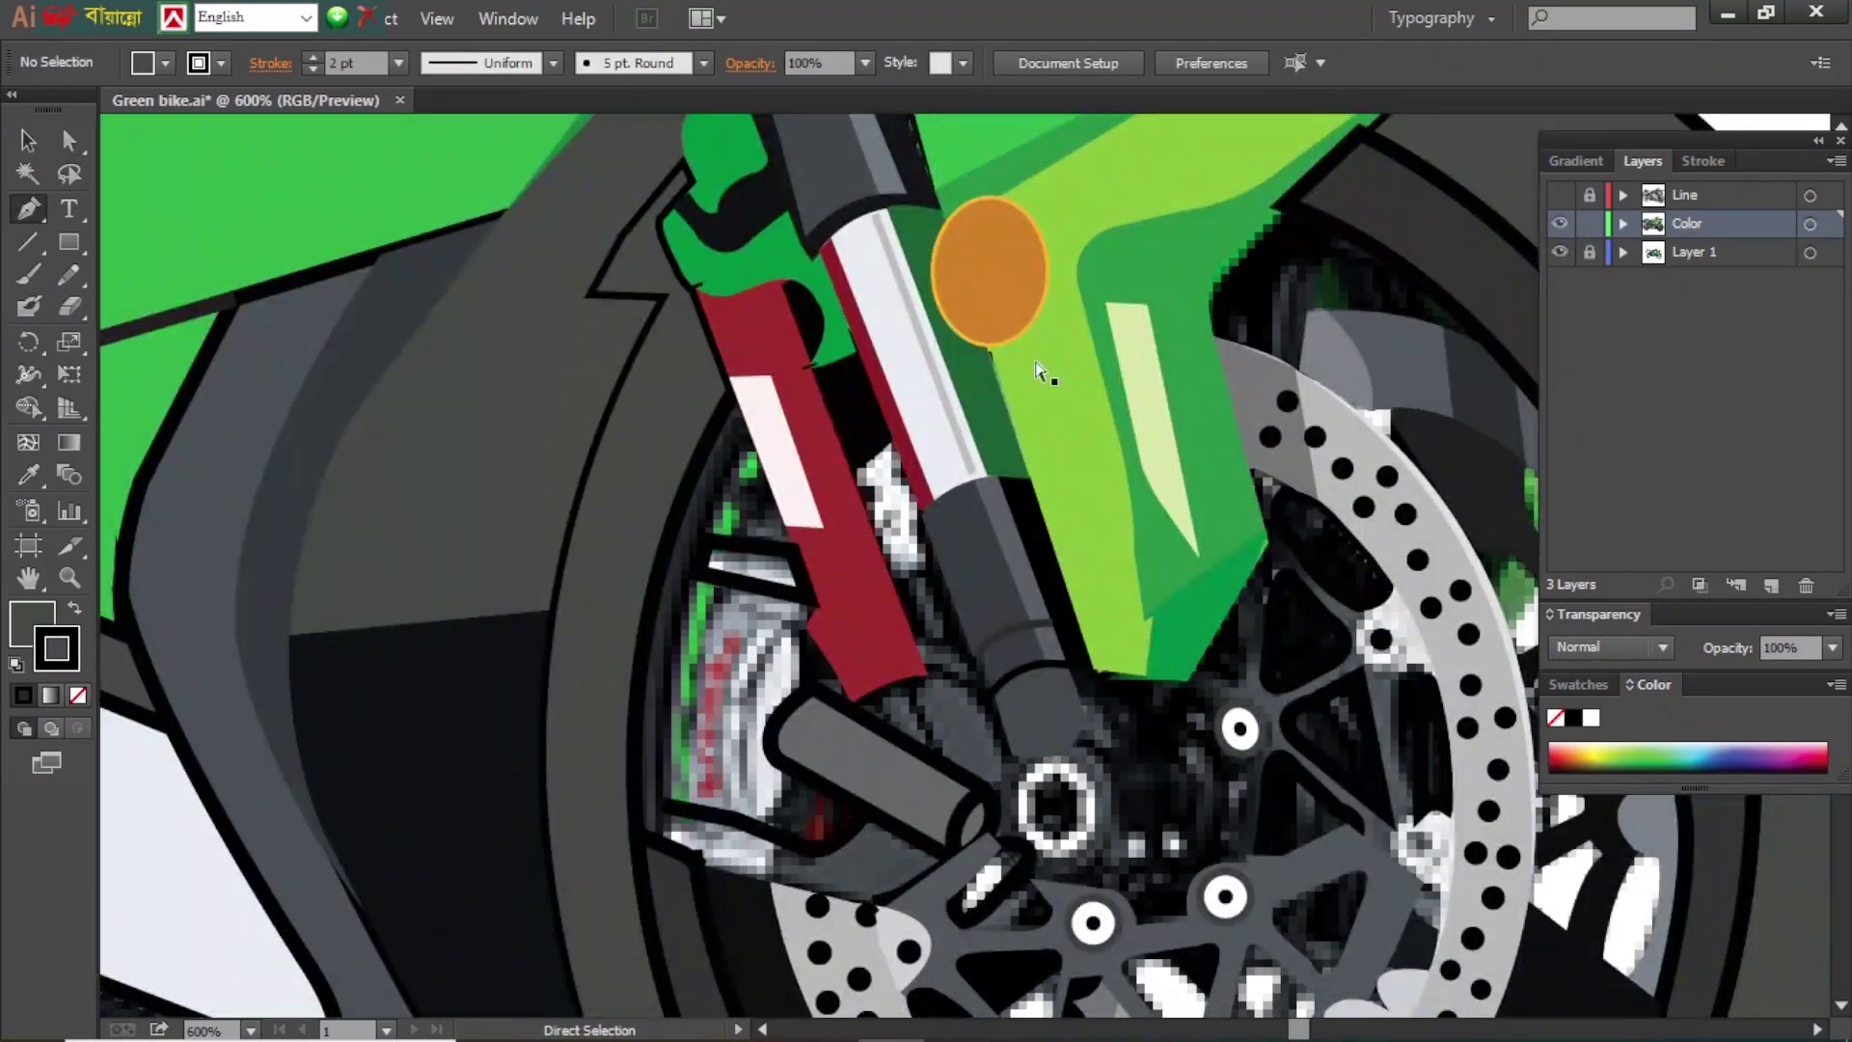
# - Select the dark paths beside the brake disc and the small hub polygon
pyautogui.keyDown('ctrl'); pyautogui.click(1047, 376); pyautogui.keyUp('ctrl')
pyautogui.keyDown('ctrl'); pyautogui.click(1457, 463); pyautogui.keyUp('ctrl')
pyautogui.moveTo(1360, 1017); pyautogui.dragTo(1197, 806)
pyautogui.keyDown('ctrl'); pyautogui.click(873, 497); pyautogui.keyUp('ctrl')
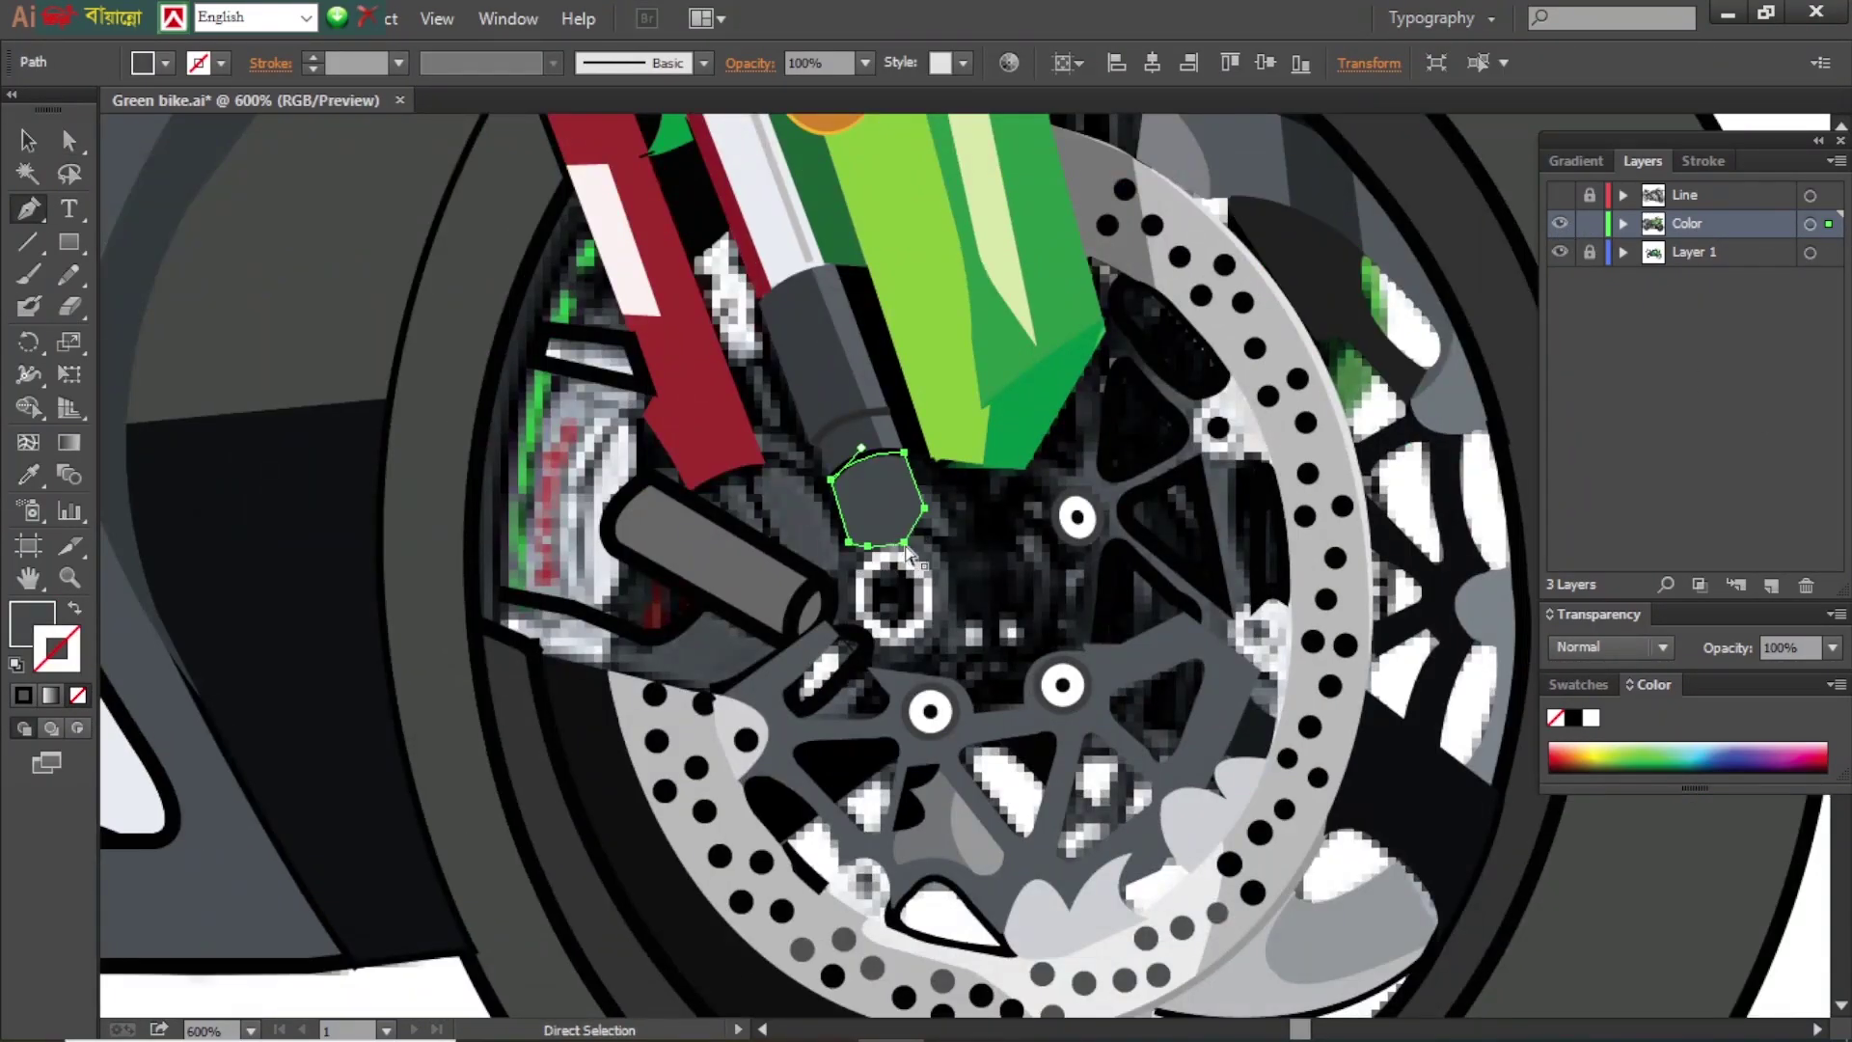
# - Trace curved outline paths for the lower fork pieces
pyautogui.click(847, 550)
pyautogui.moveTo(940, 519); pyautogui.dragTo(1007, 550)
pyautogui.press('a')
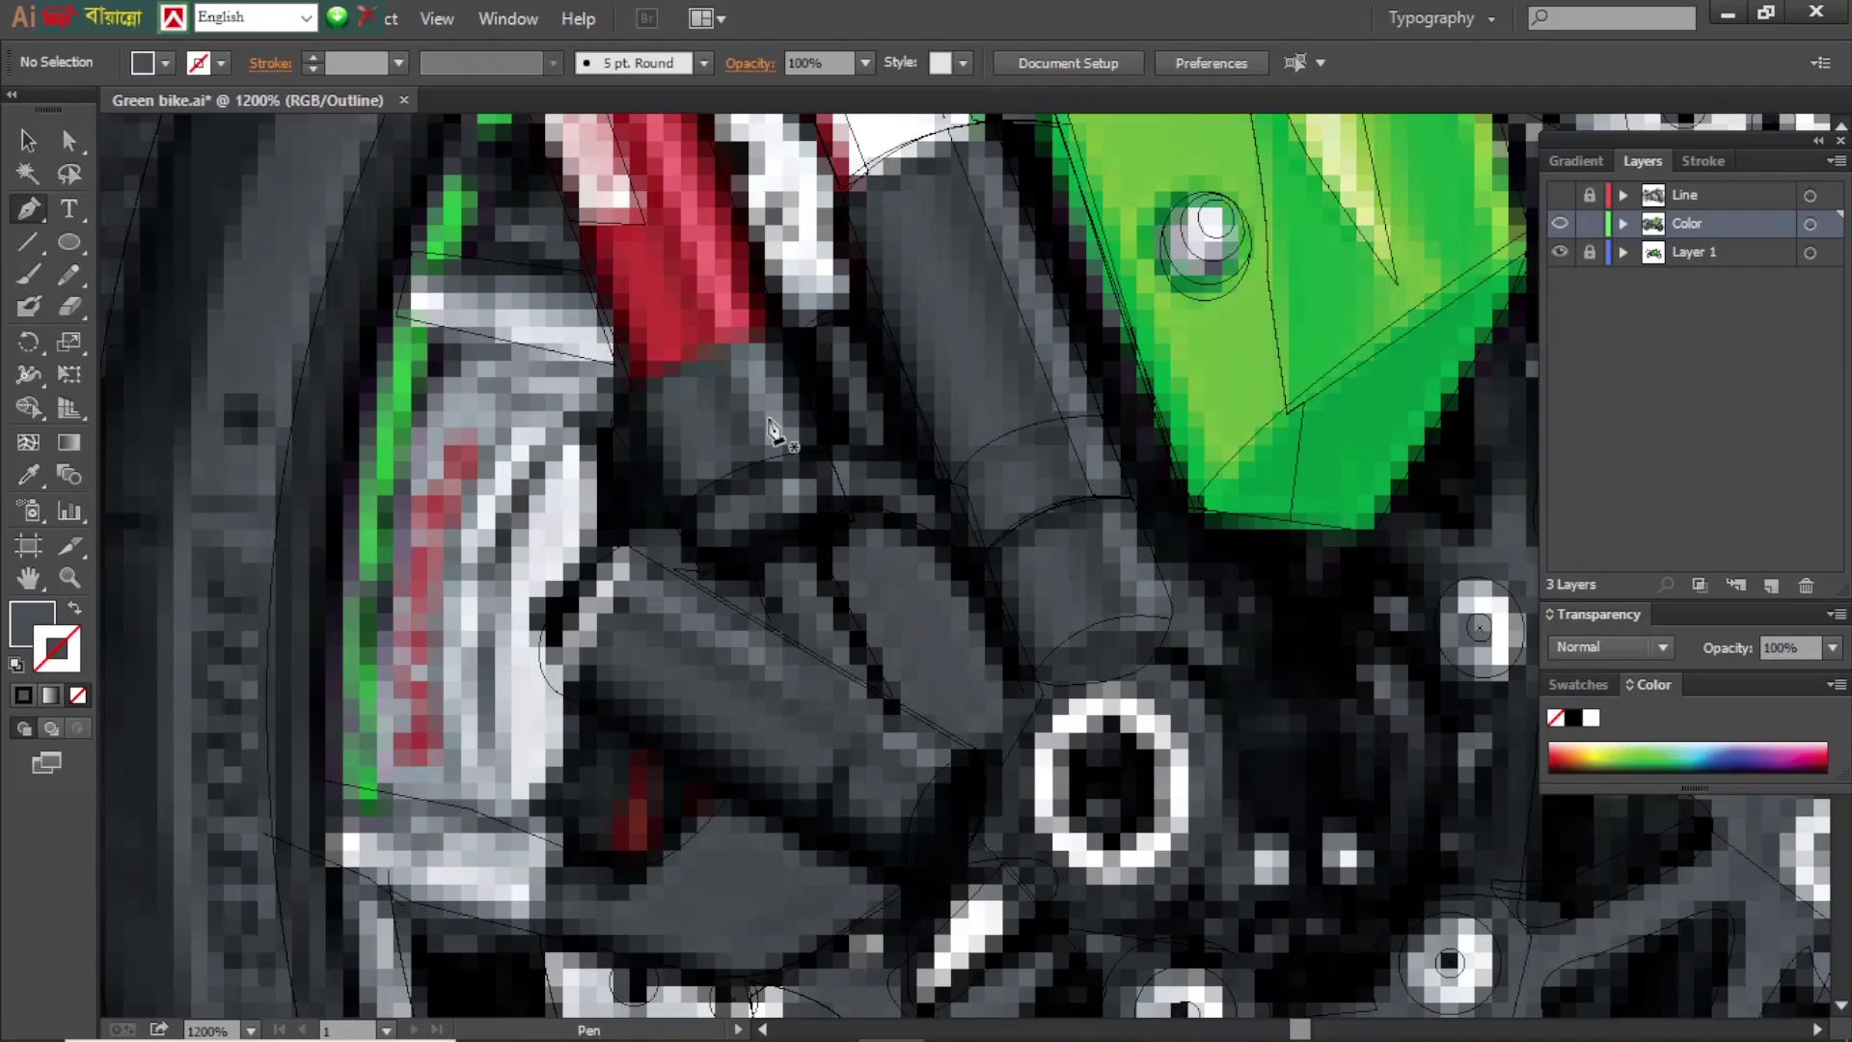
pyautogui.click(627, 397)
pyautogui.moveTo(783, 336); pyautogui.dragTo(893, 353)
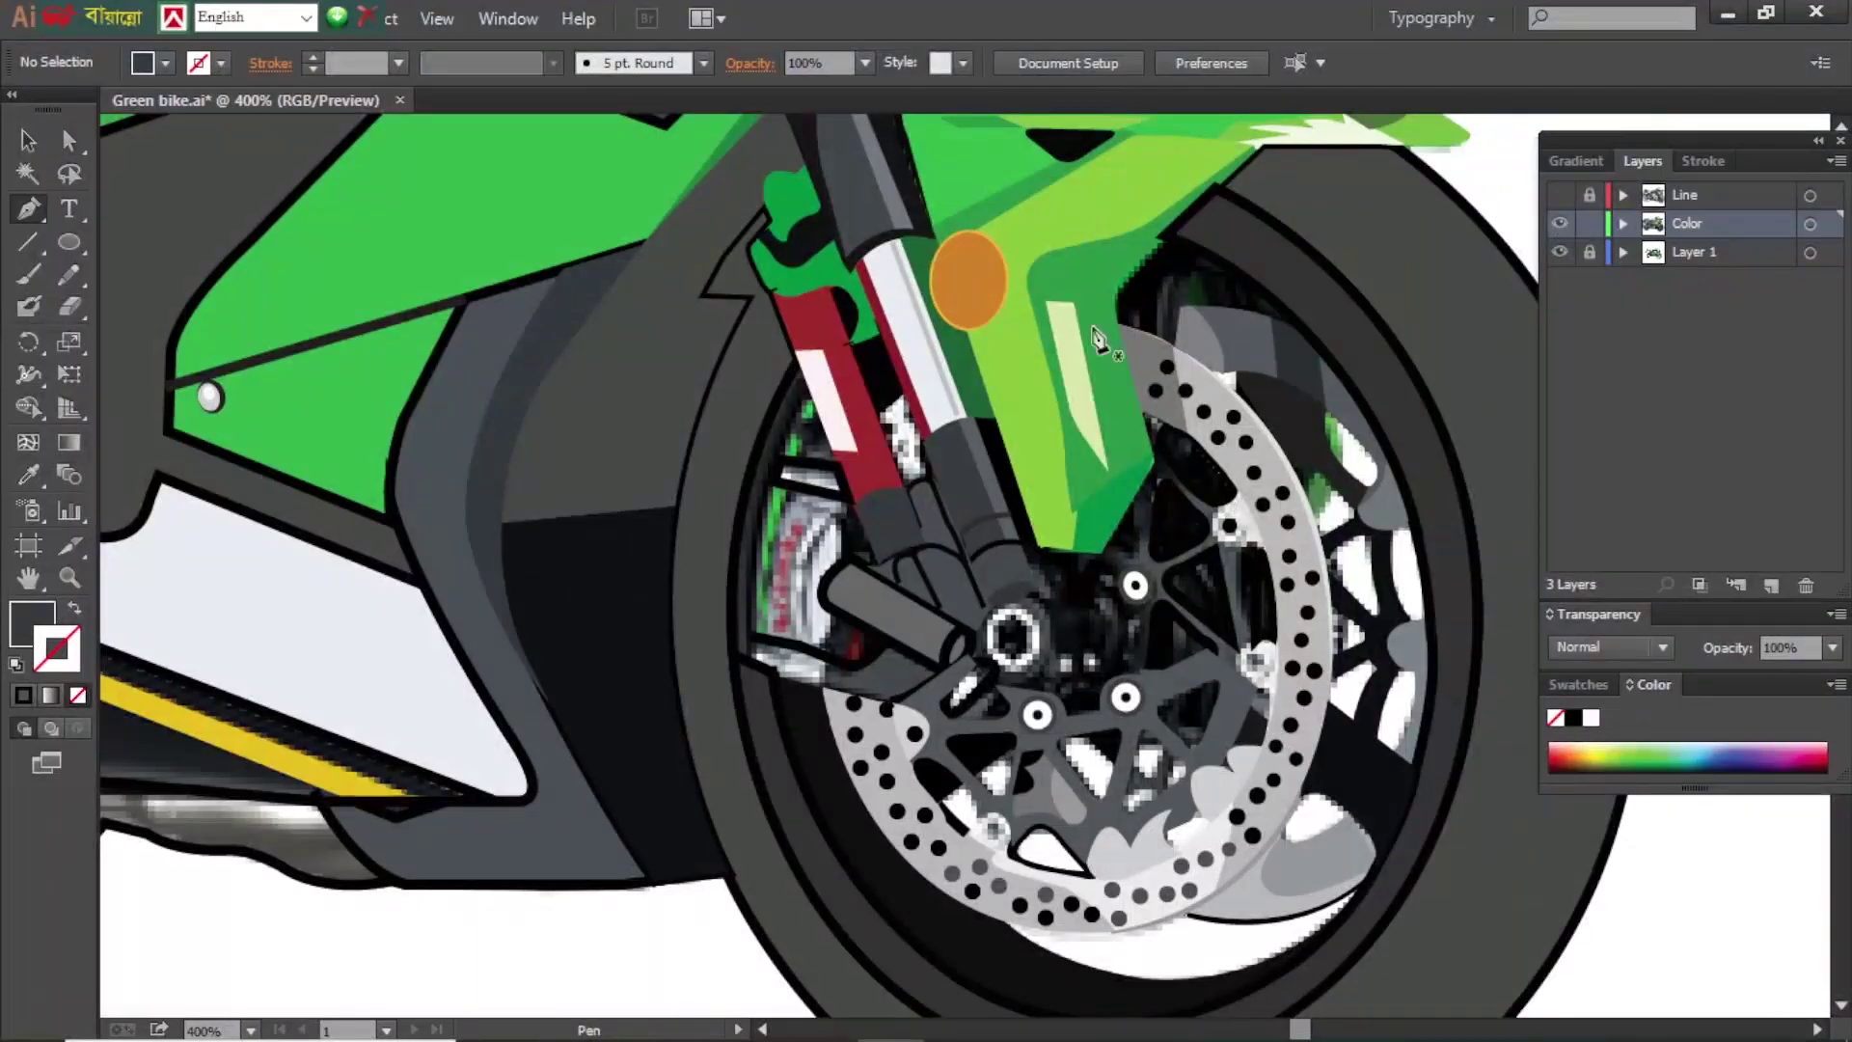
pyautogui.moveTo(903, 490); pyautogui.dragTo(934, 479)
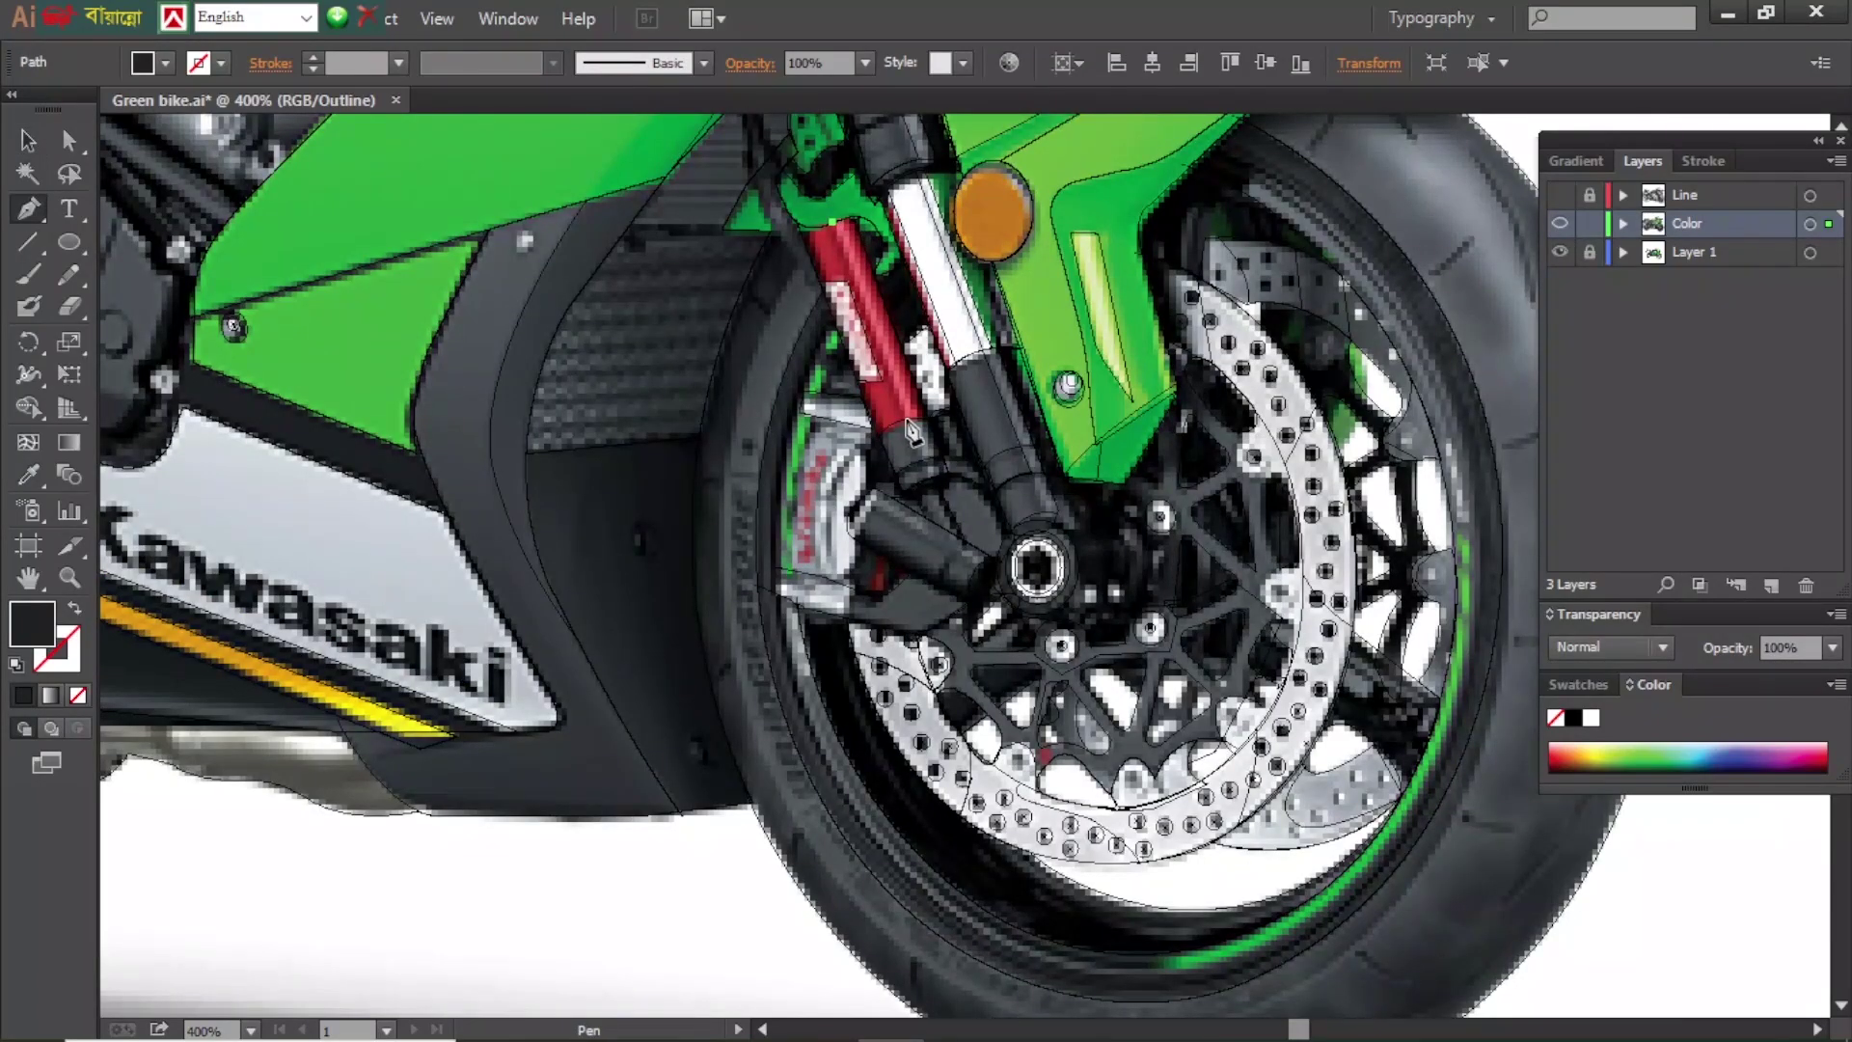
# - Trace the red fork leg's edge and adjust its new anchors
pyautogui.click(907, 419)
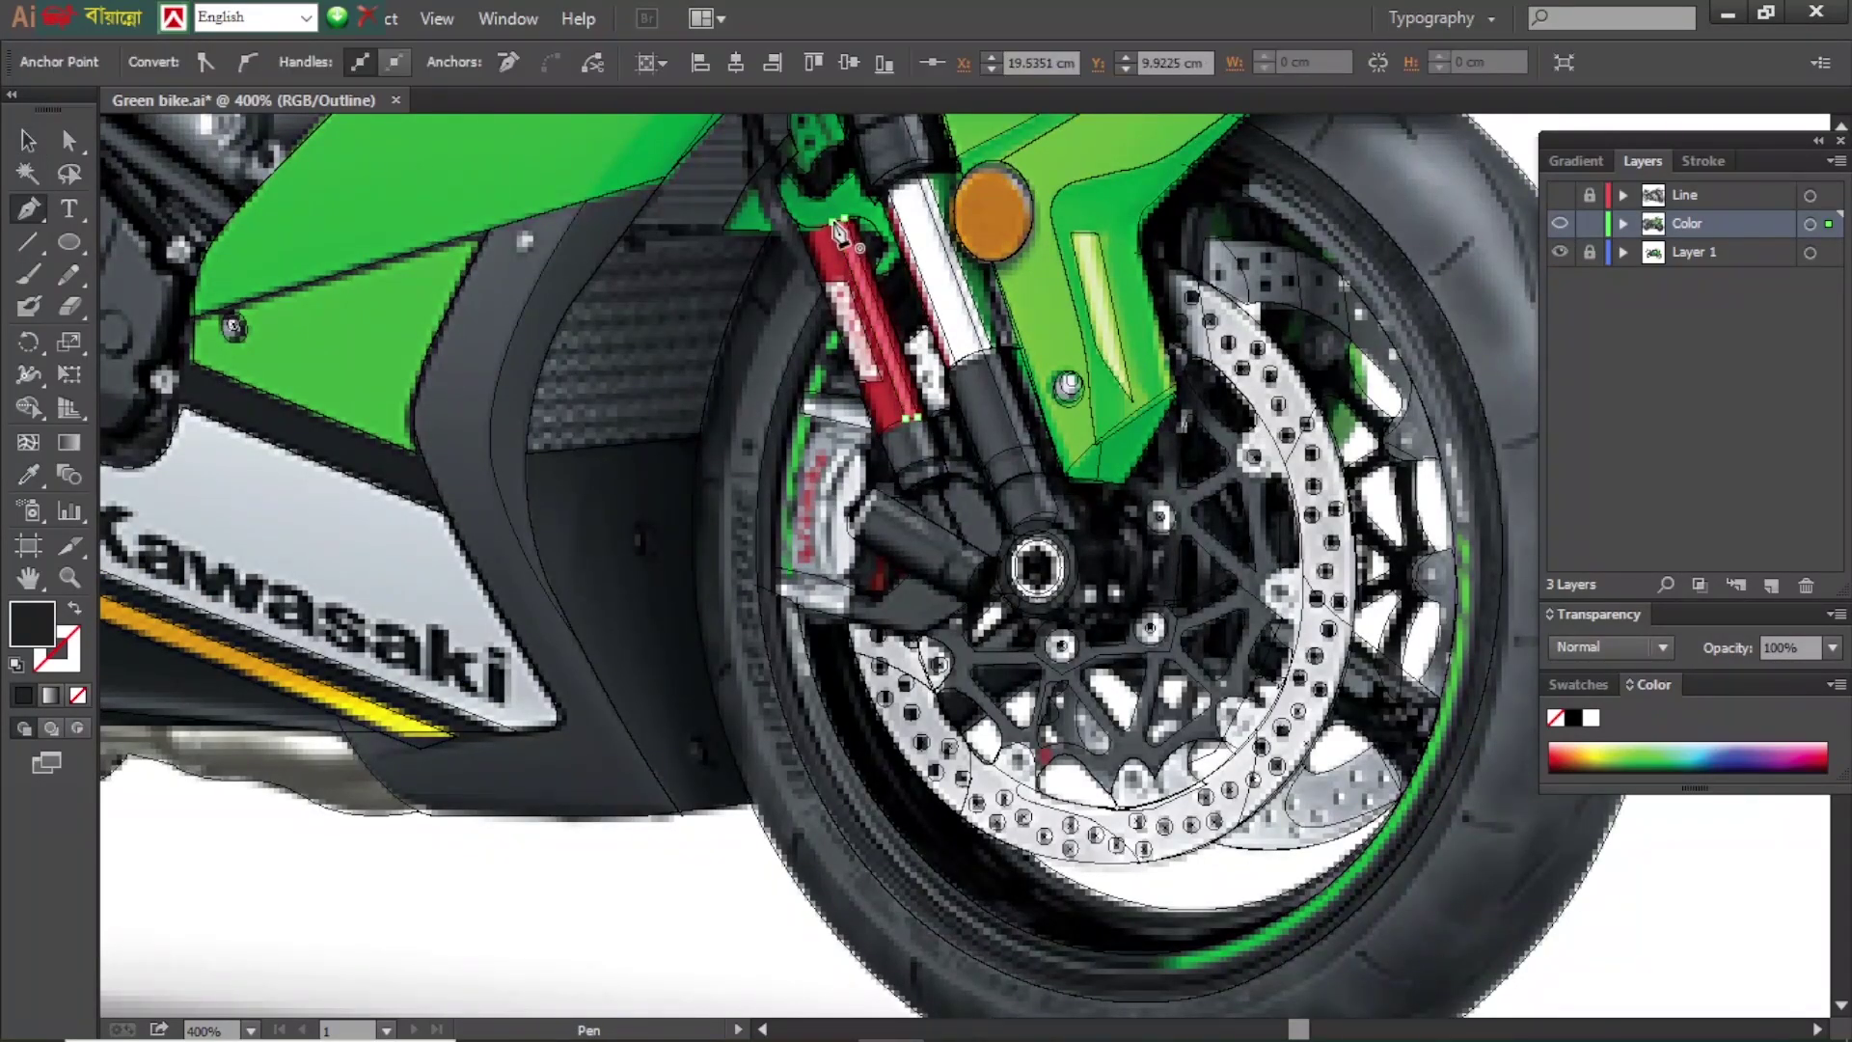
pyautogui.click(28, 207)
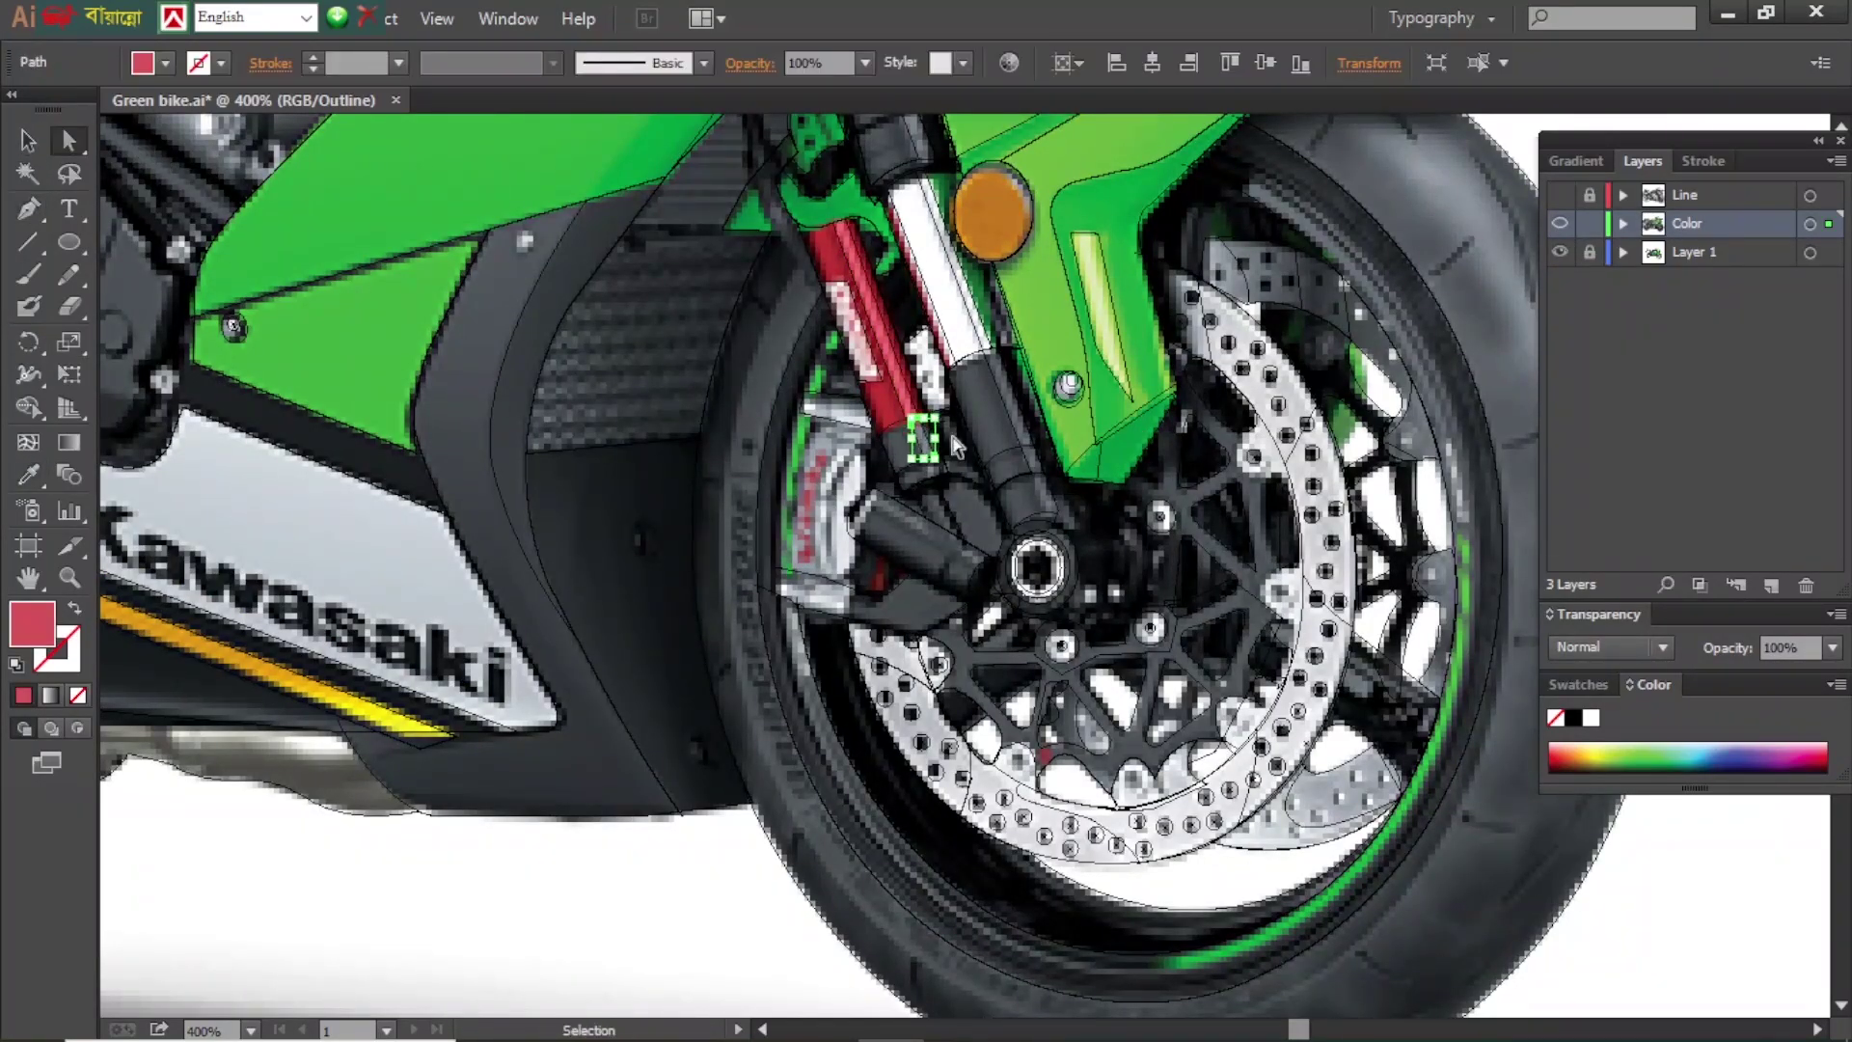
pyautogui.click(923, 432)
pyautogui.press('p')
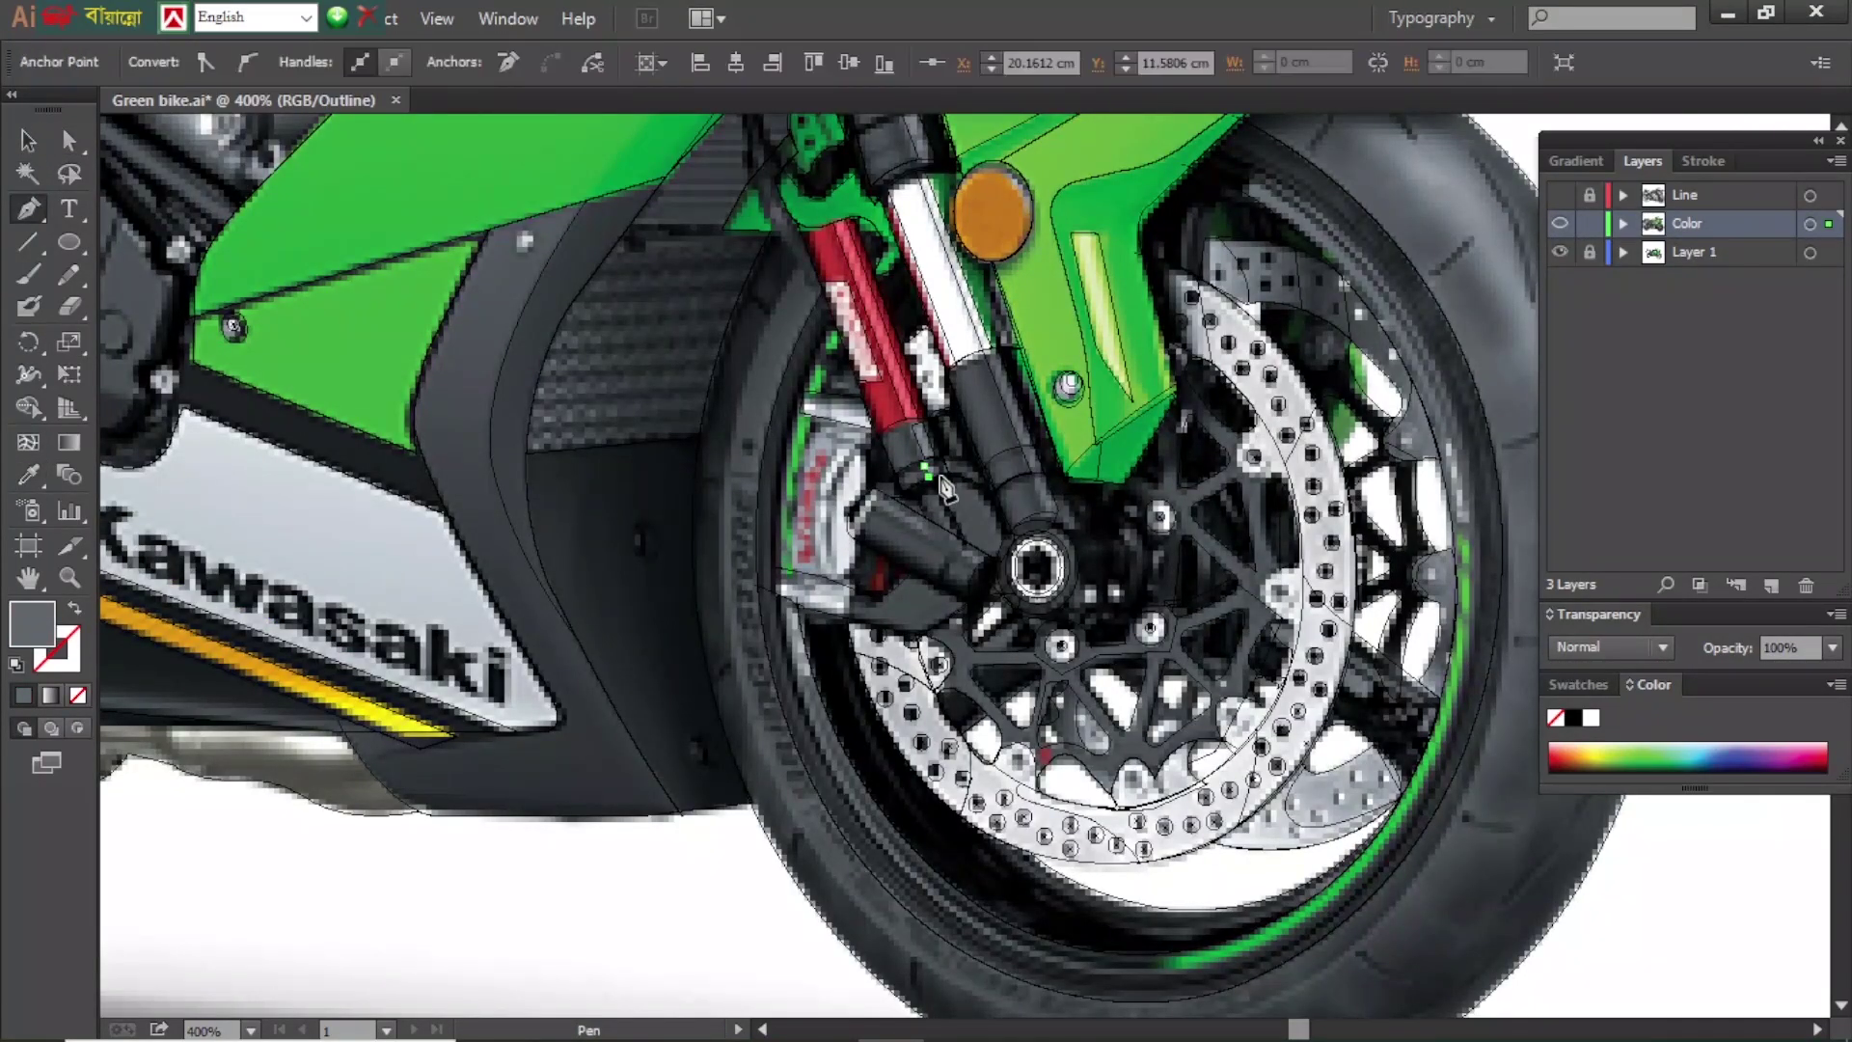
pyautogui.hotkey('ctrl', 'y')
pyautogui.click(1704, 160)
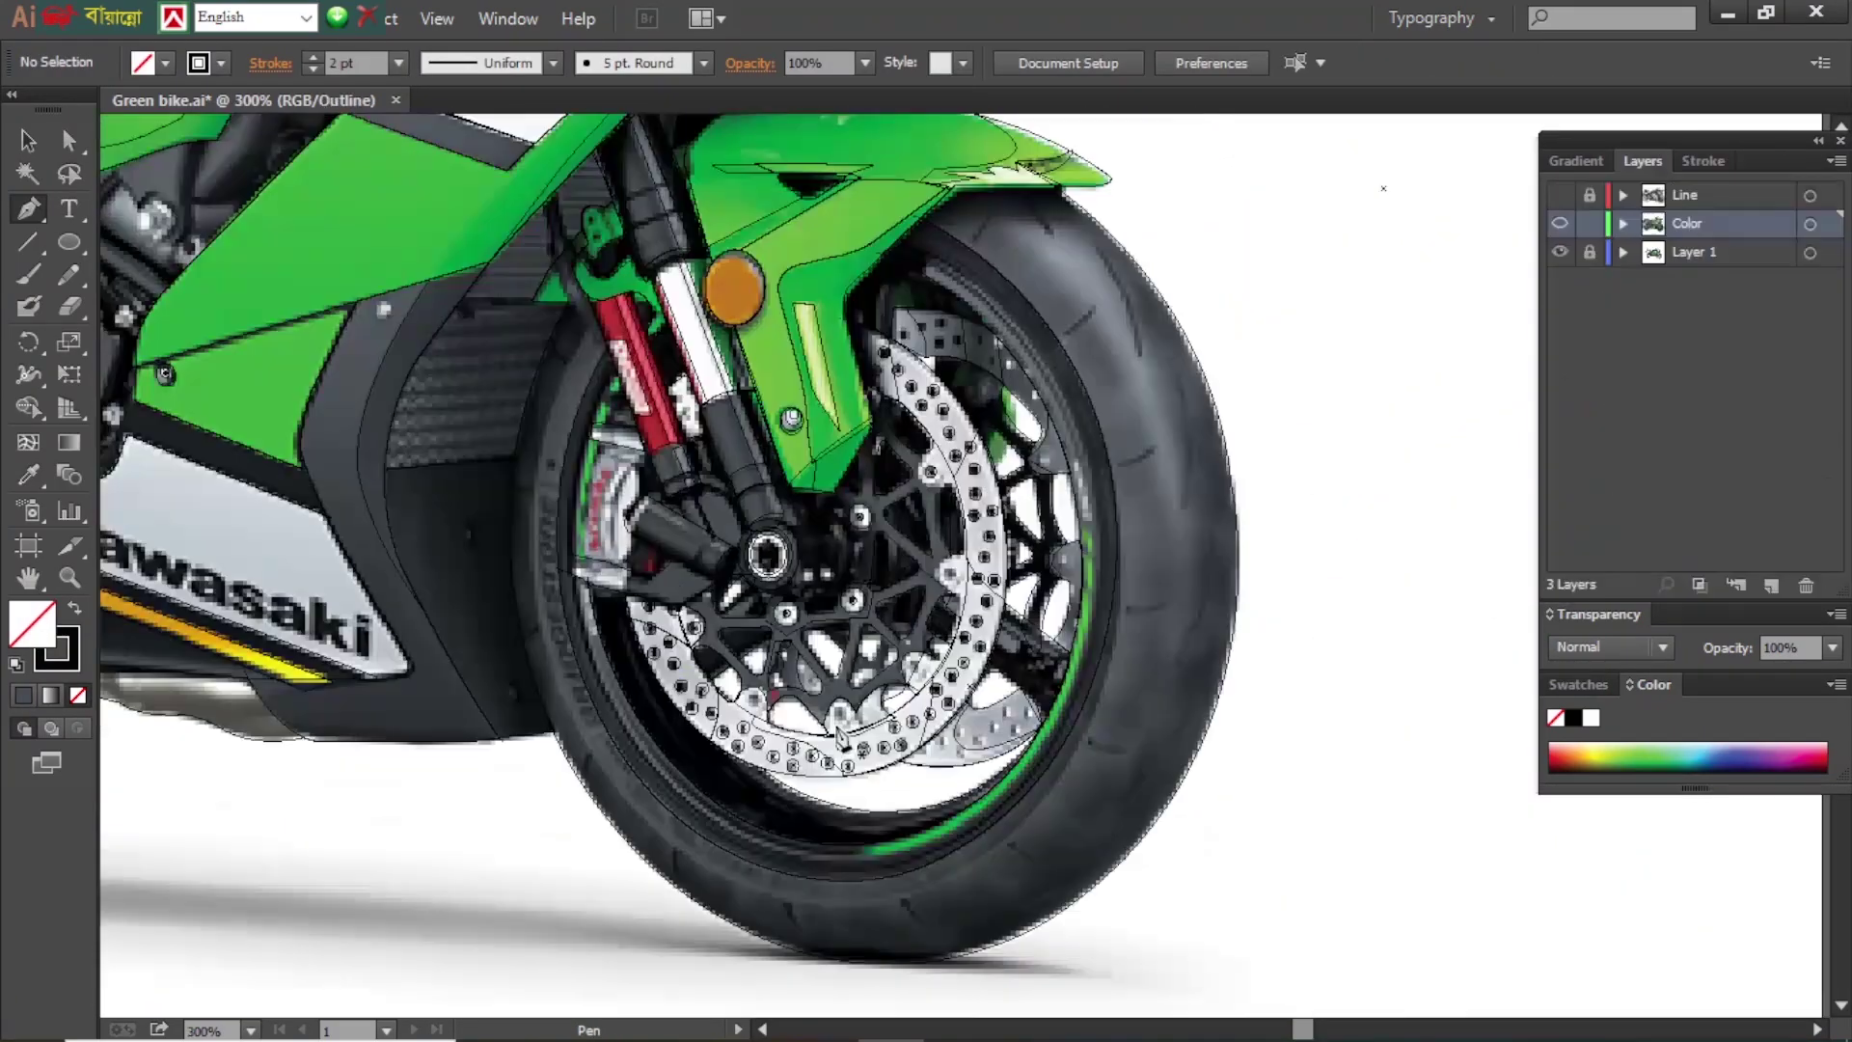
# - Hide the photo and start tracing a brake disc carrier path
pyautogui.hotkey('ctrl', 'y')
pyautogui.click(1560, 252)
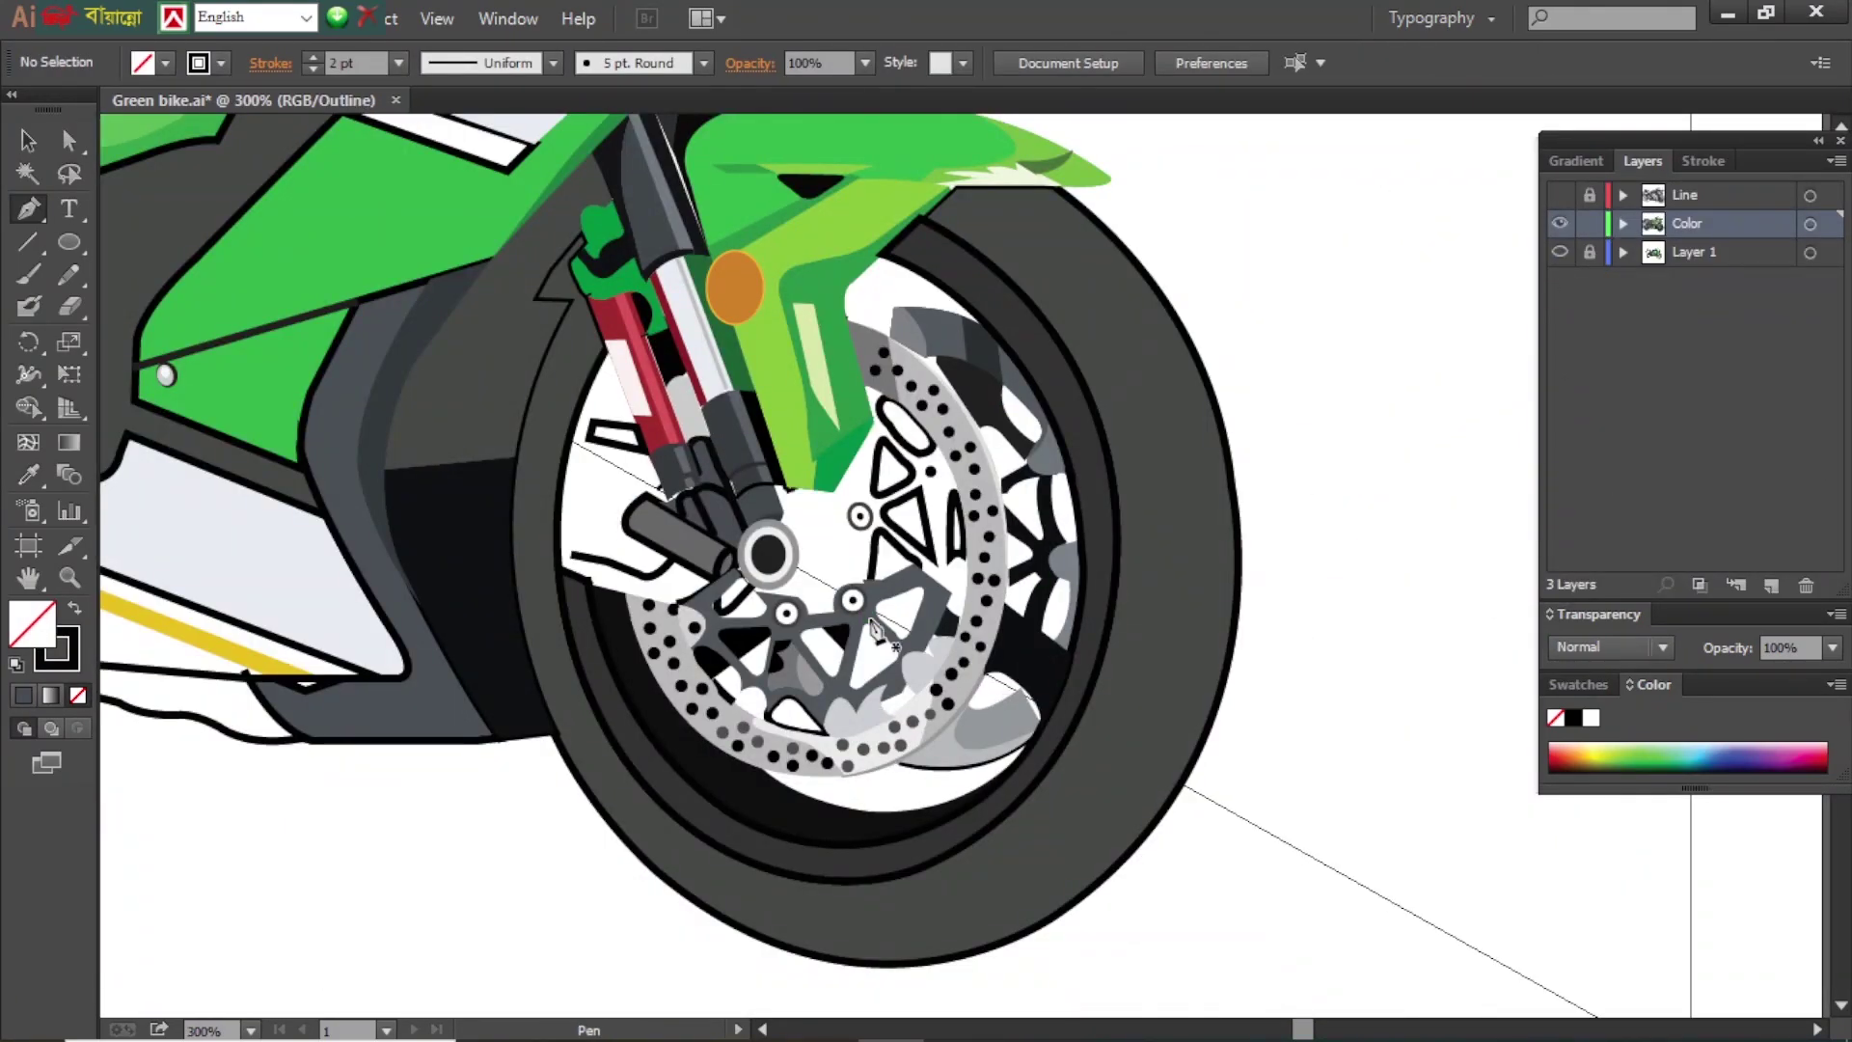
pyautogui.click(869, 617)
pyautogui.click(910, 641)
pyautogui.click(934, 591)
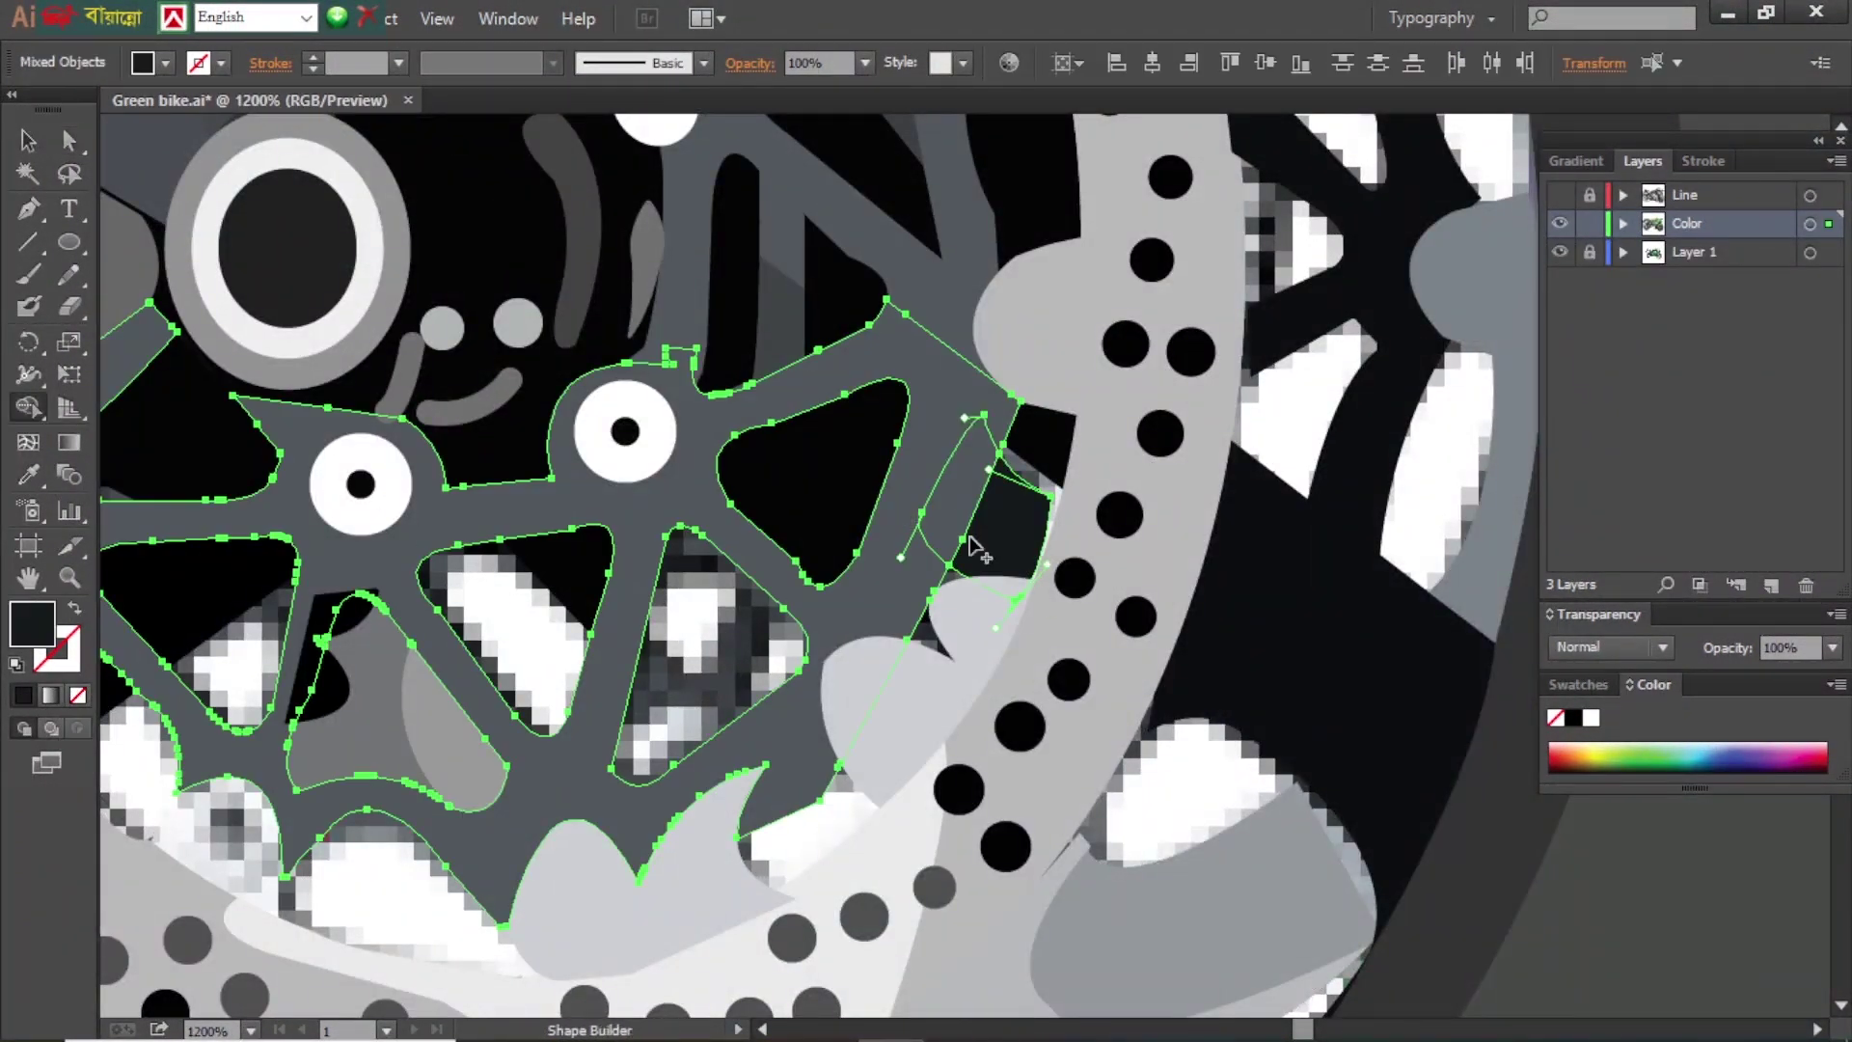
# - Select the carrier gear together with the pentagon and merge them
pyautogui.click(974, 548)
pyautogui.press('a')
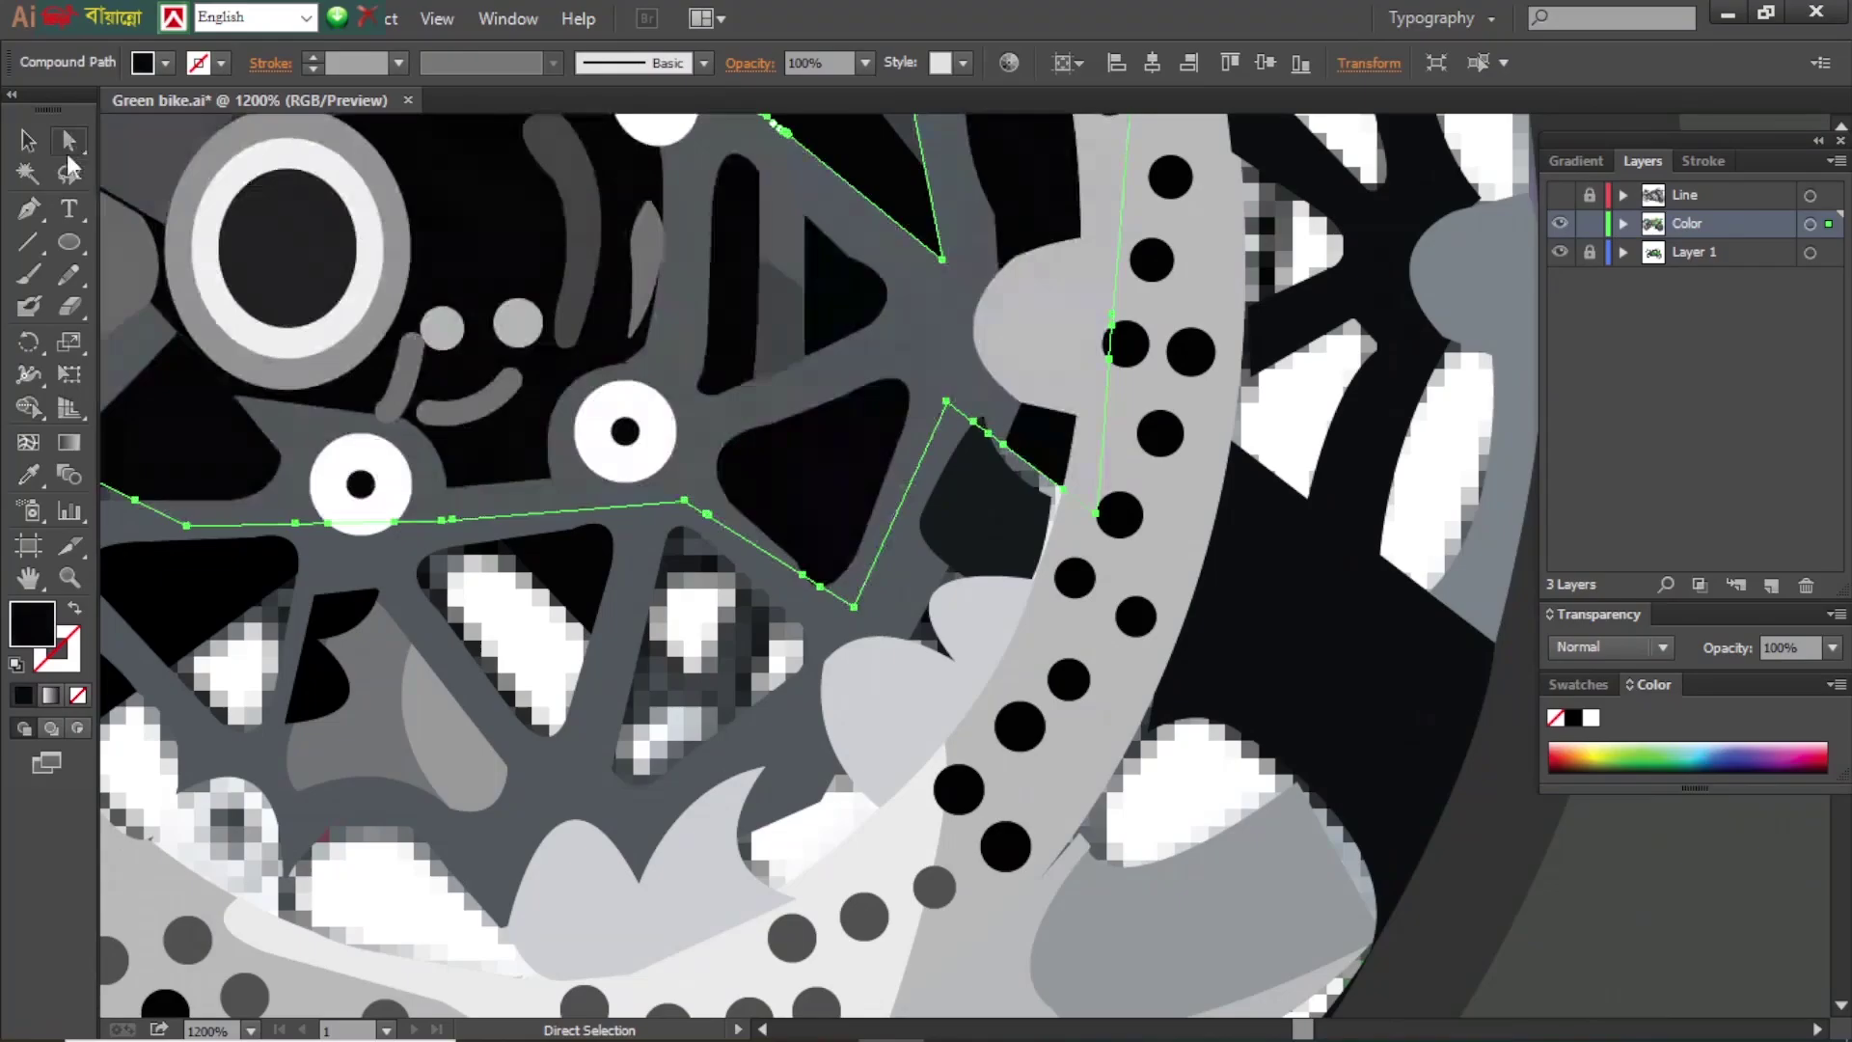
pyautogui.click(1023, 403)
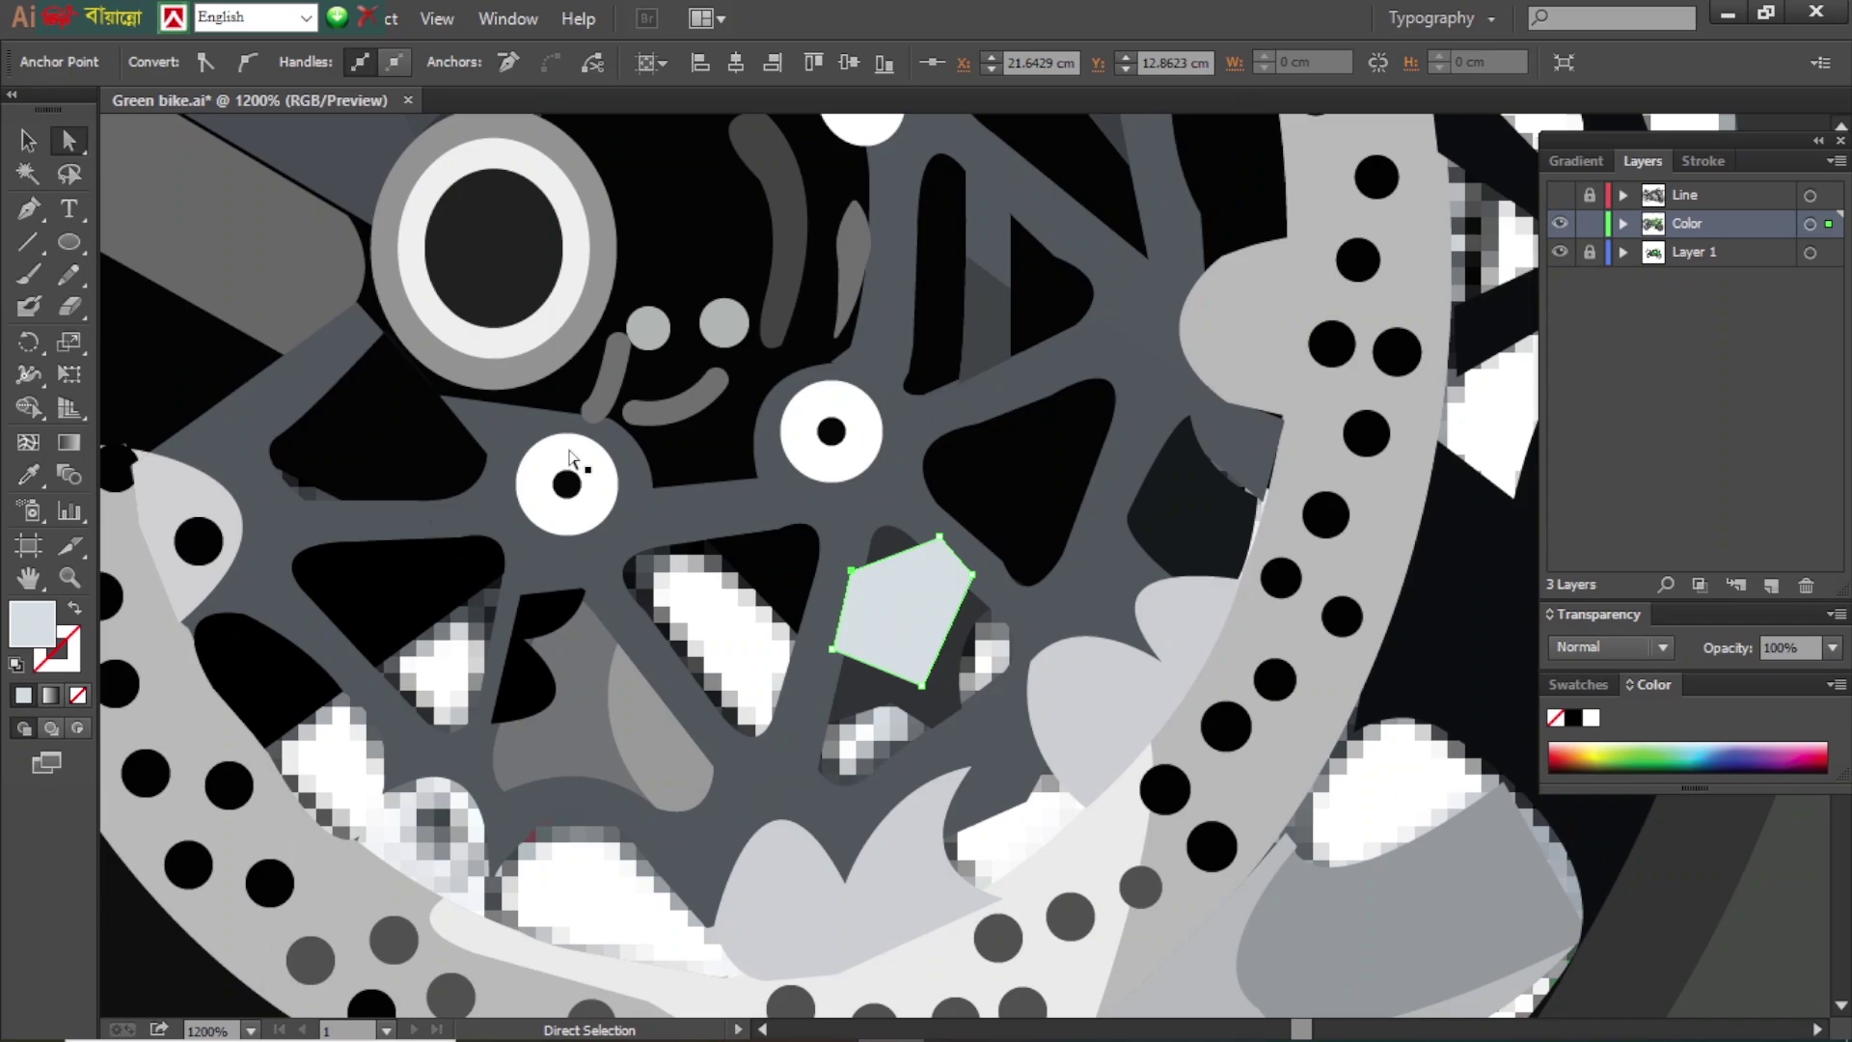
pyautogui.moveTo(570, 456); pyautogui.dragTo(1055, 719)
pyautogui.moveTo(958, 608); pyautogui.dragTo(906, 541)
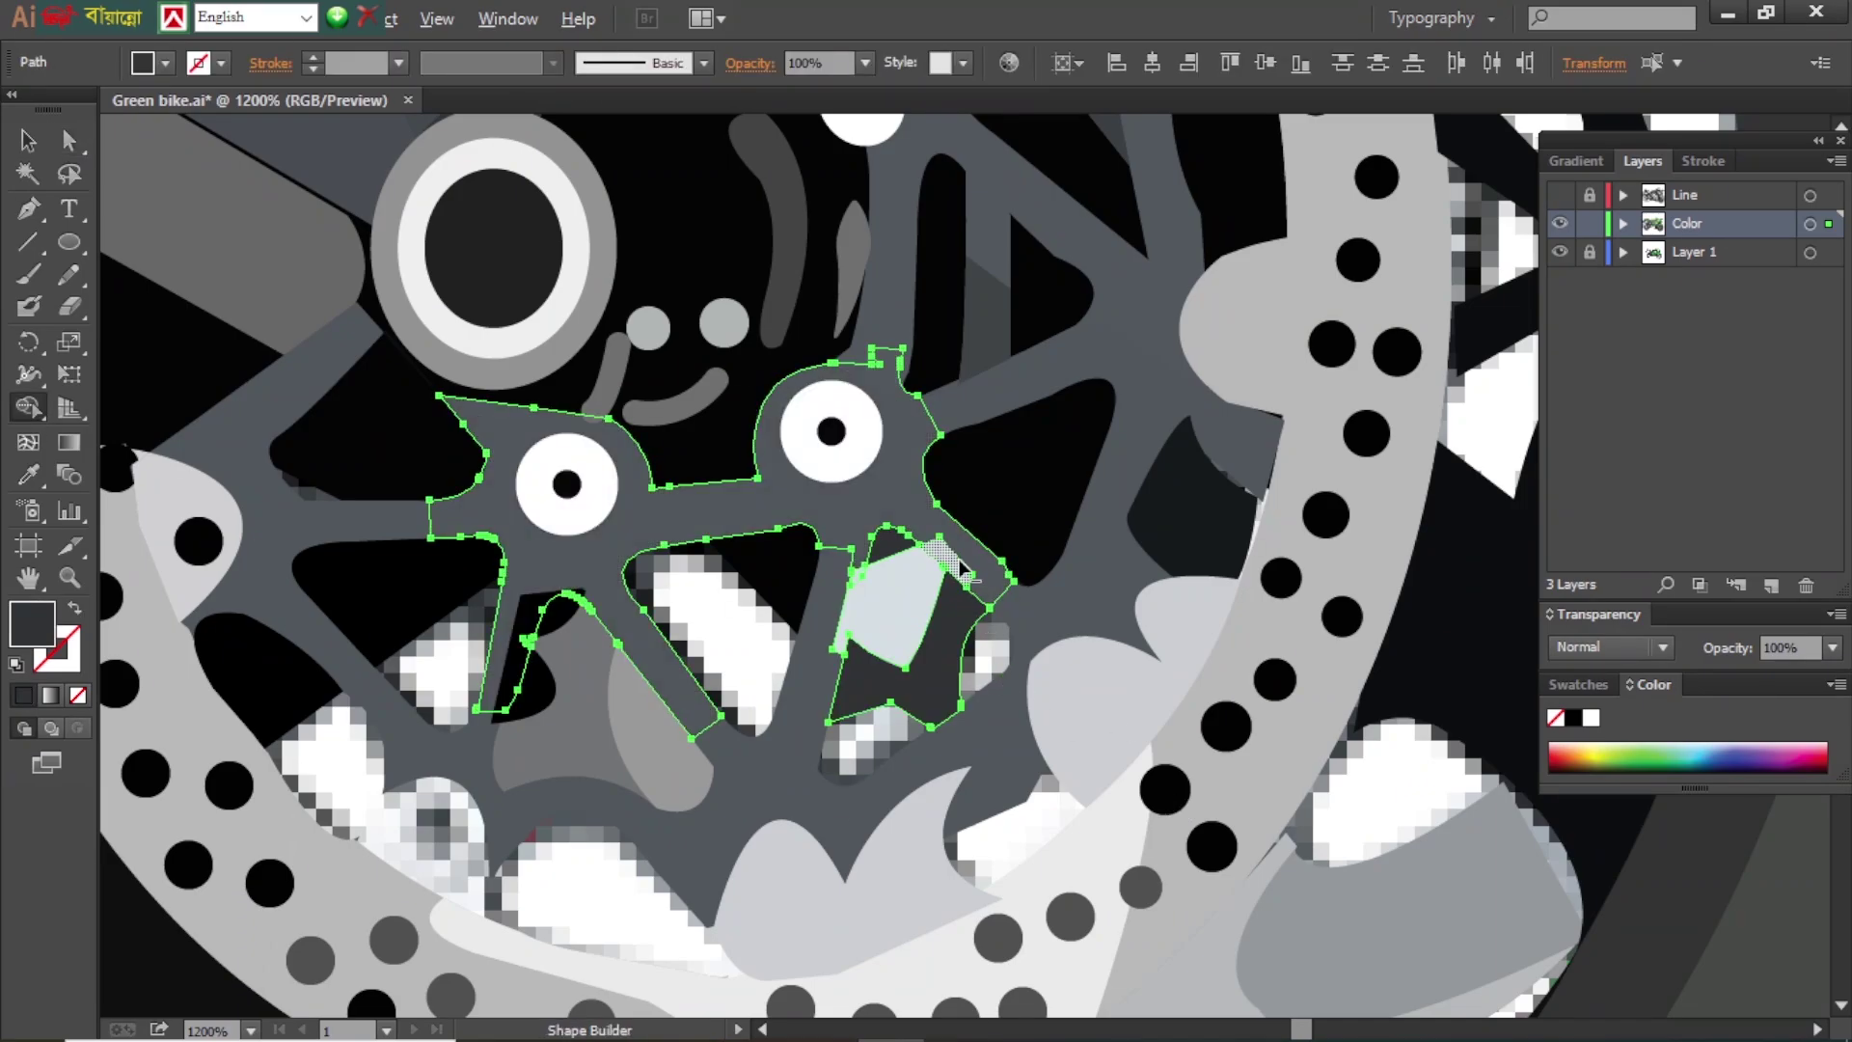
pyautogui.scroll(5, 919, 652)
pyautogui.hotkey('shift', 'm')
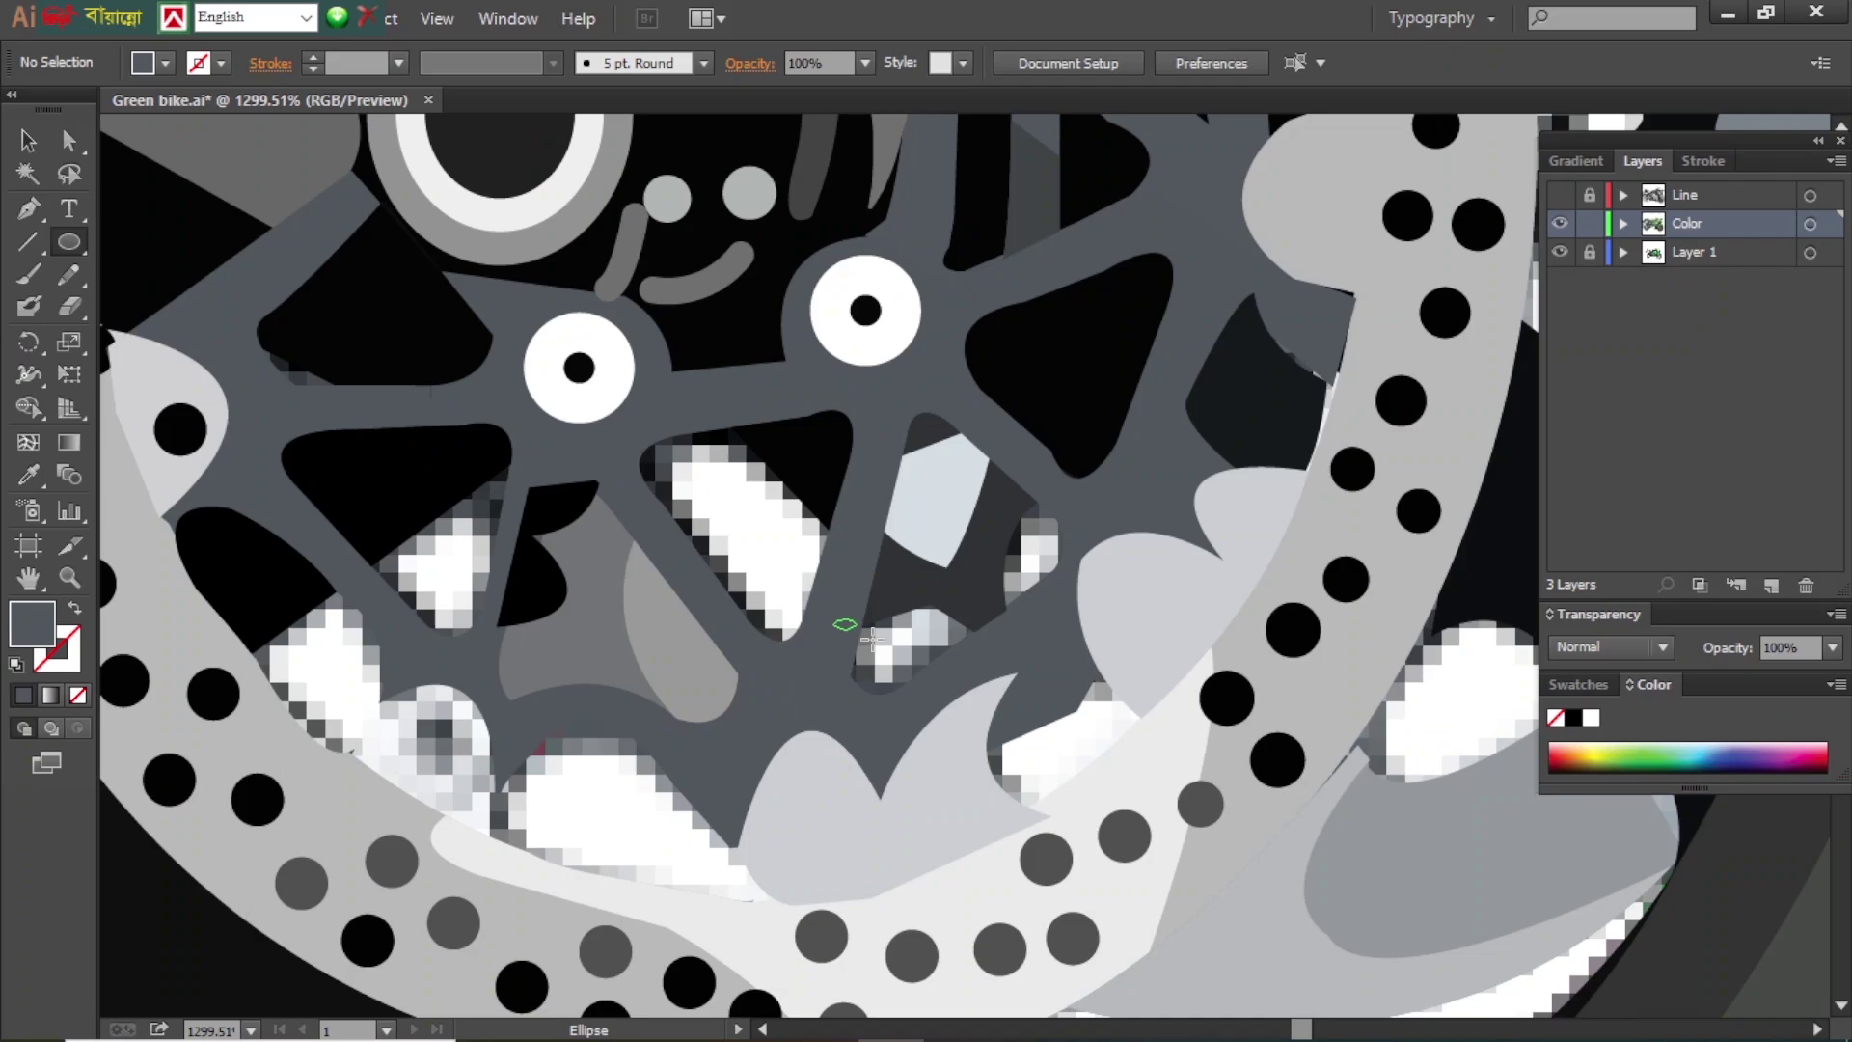
# - Fill an ellipse light grey, duplicate it, and merge the overlap into it
pyautogui.click(29, 474)
pyautogui.click(931, 497)
pyautogui.moveTo(908, 647); pyautogui.dragTo(1028, 545)
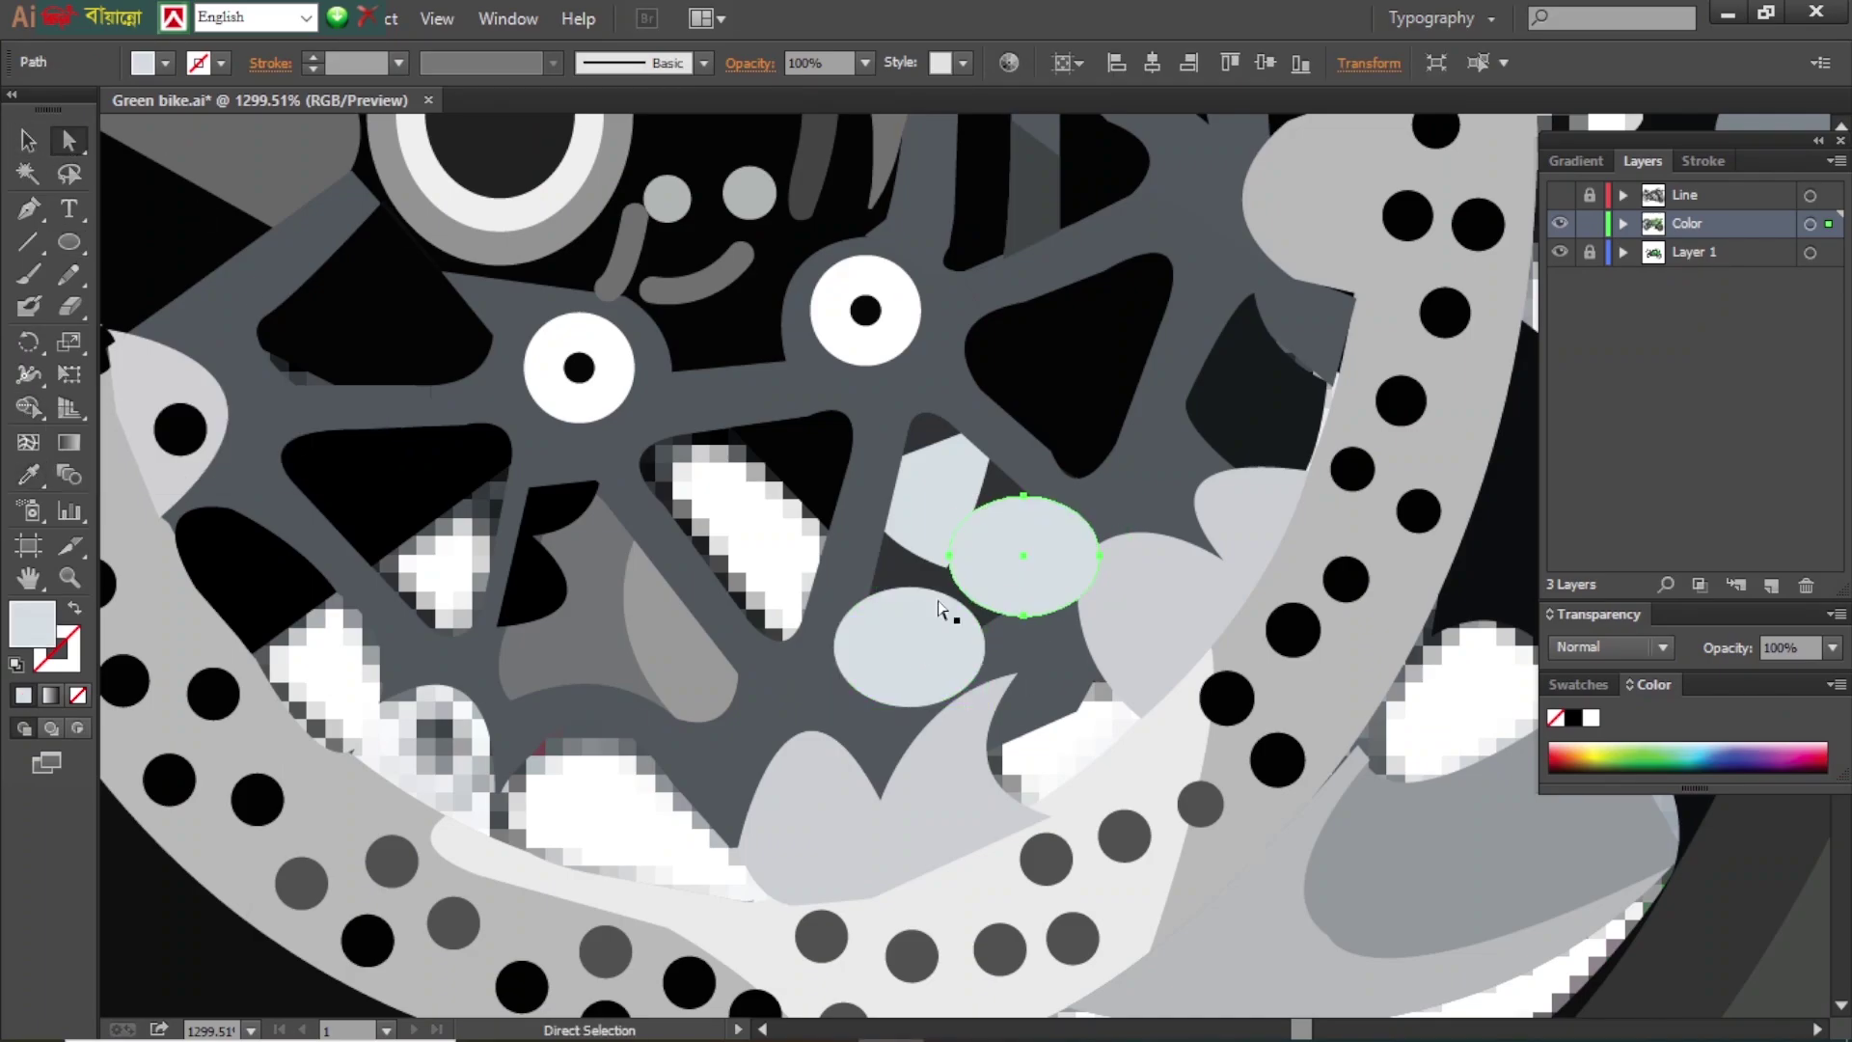
pyautogui.scroll(3, 1104, 617)
pyautogui.click(1105, 618)
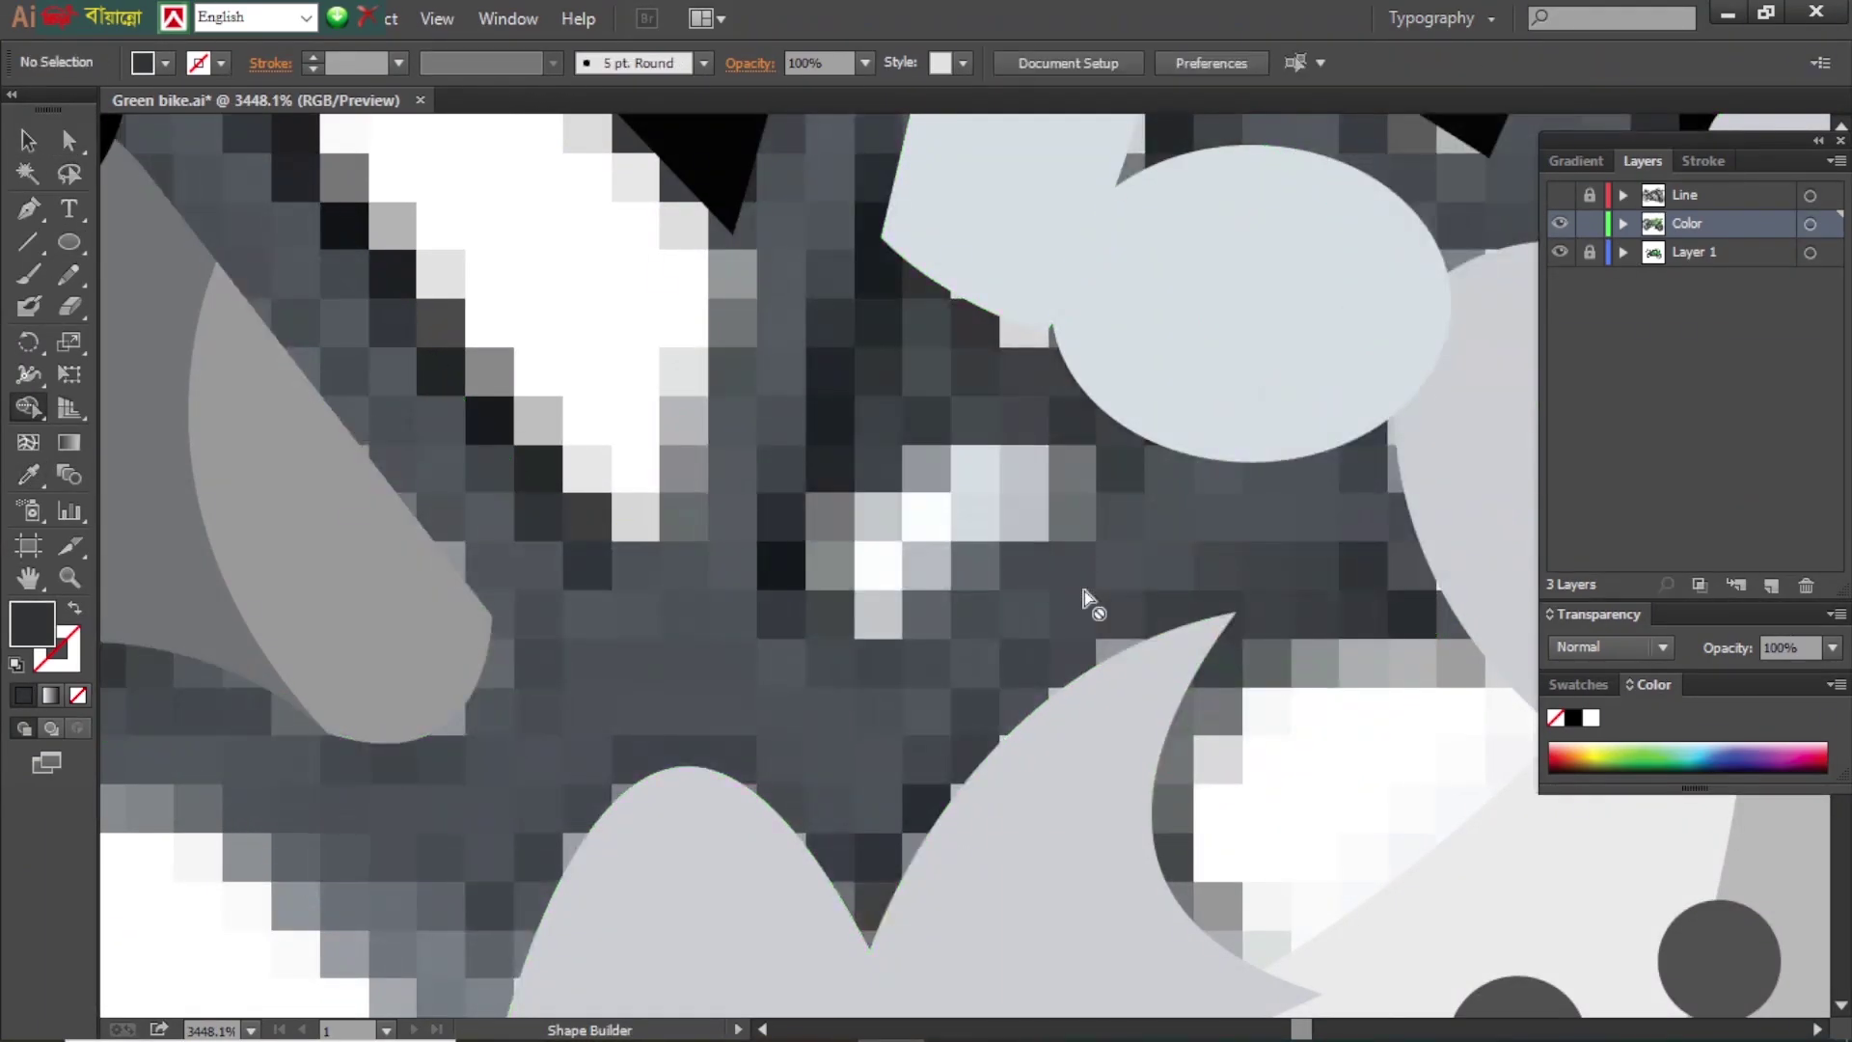
pyautogui.press('a')
pyautogui.click(1032, 504)
pyautogui.hotkey('ctrl', 'z')
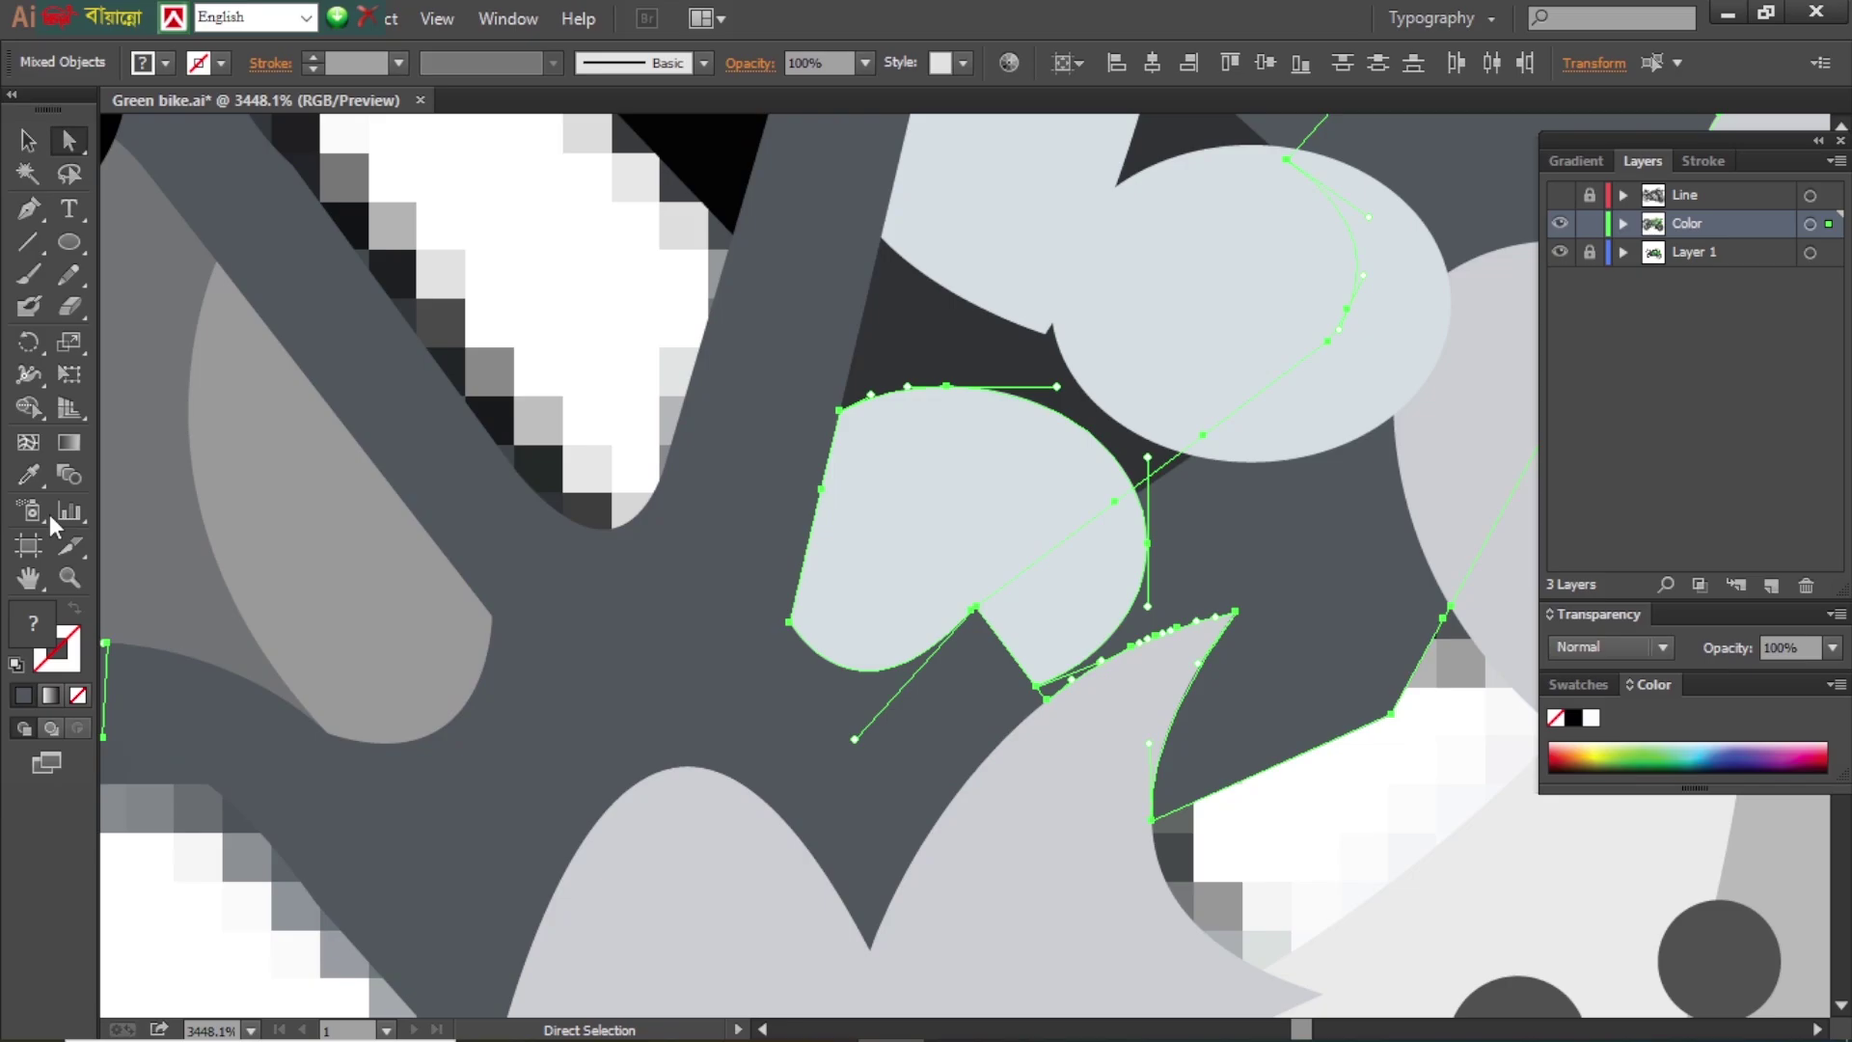
# - Merge the grey ellipses into the gear carrier and select the dark carrier shape
pyautogui.keyDown('shift'); pyautogui.click(984, 356); pyautogui.keyUp('shift')
pyautogui.hotkey('shift', 'm')
pyautogui.scroll(-3, 984, 523)
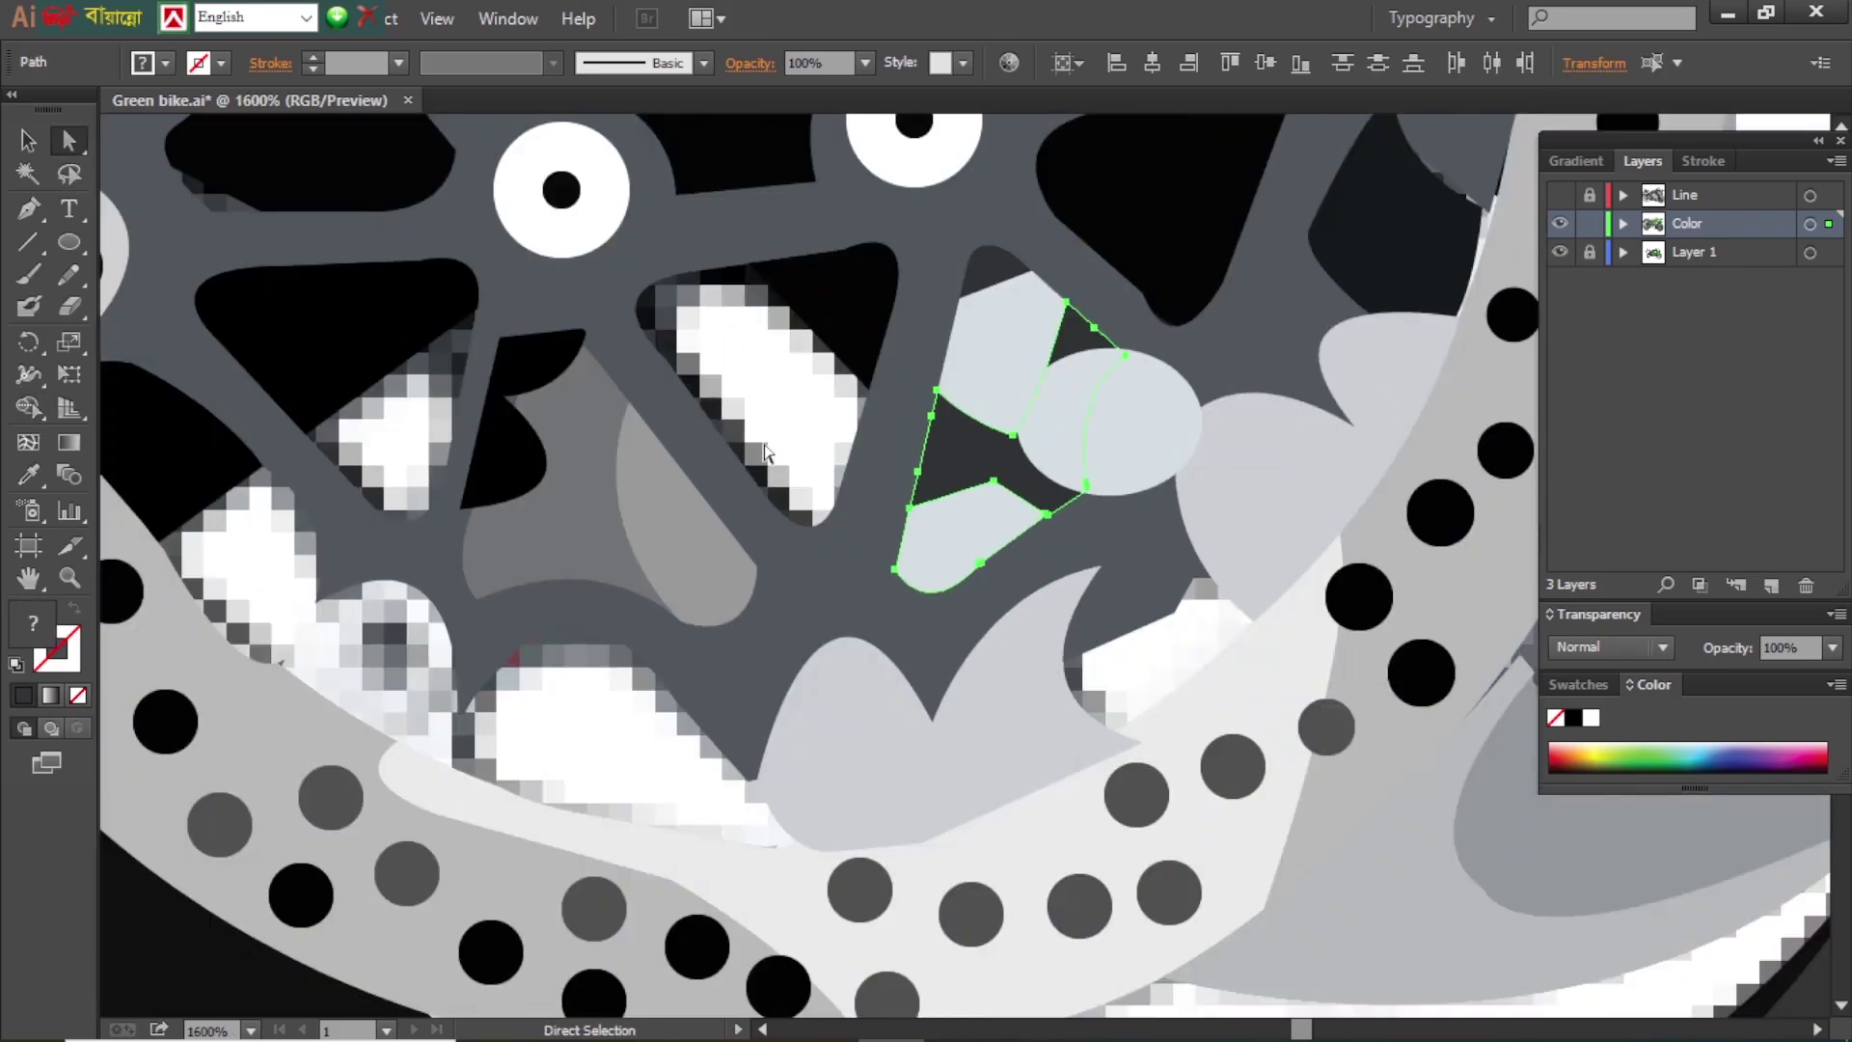
pyautogui.click(1183, 414)
pyautogui.scroll(-3, 986, 560)
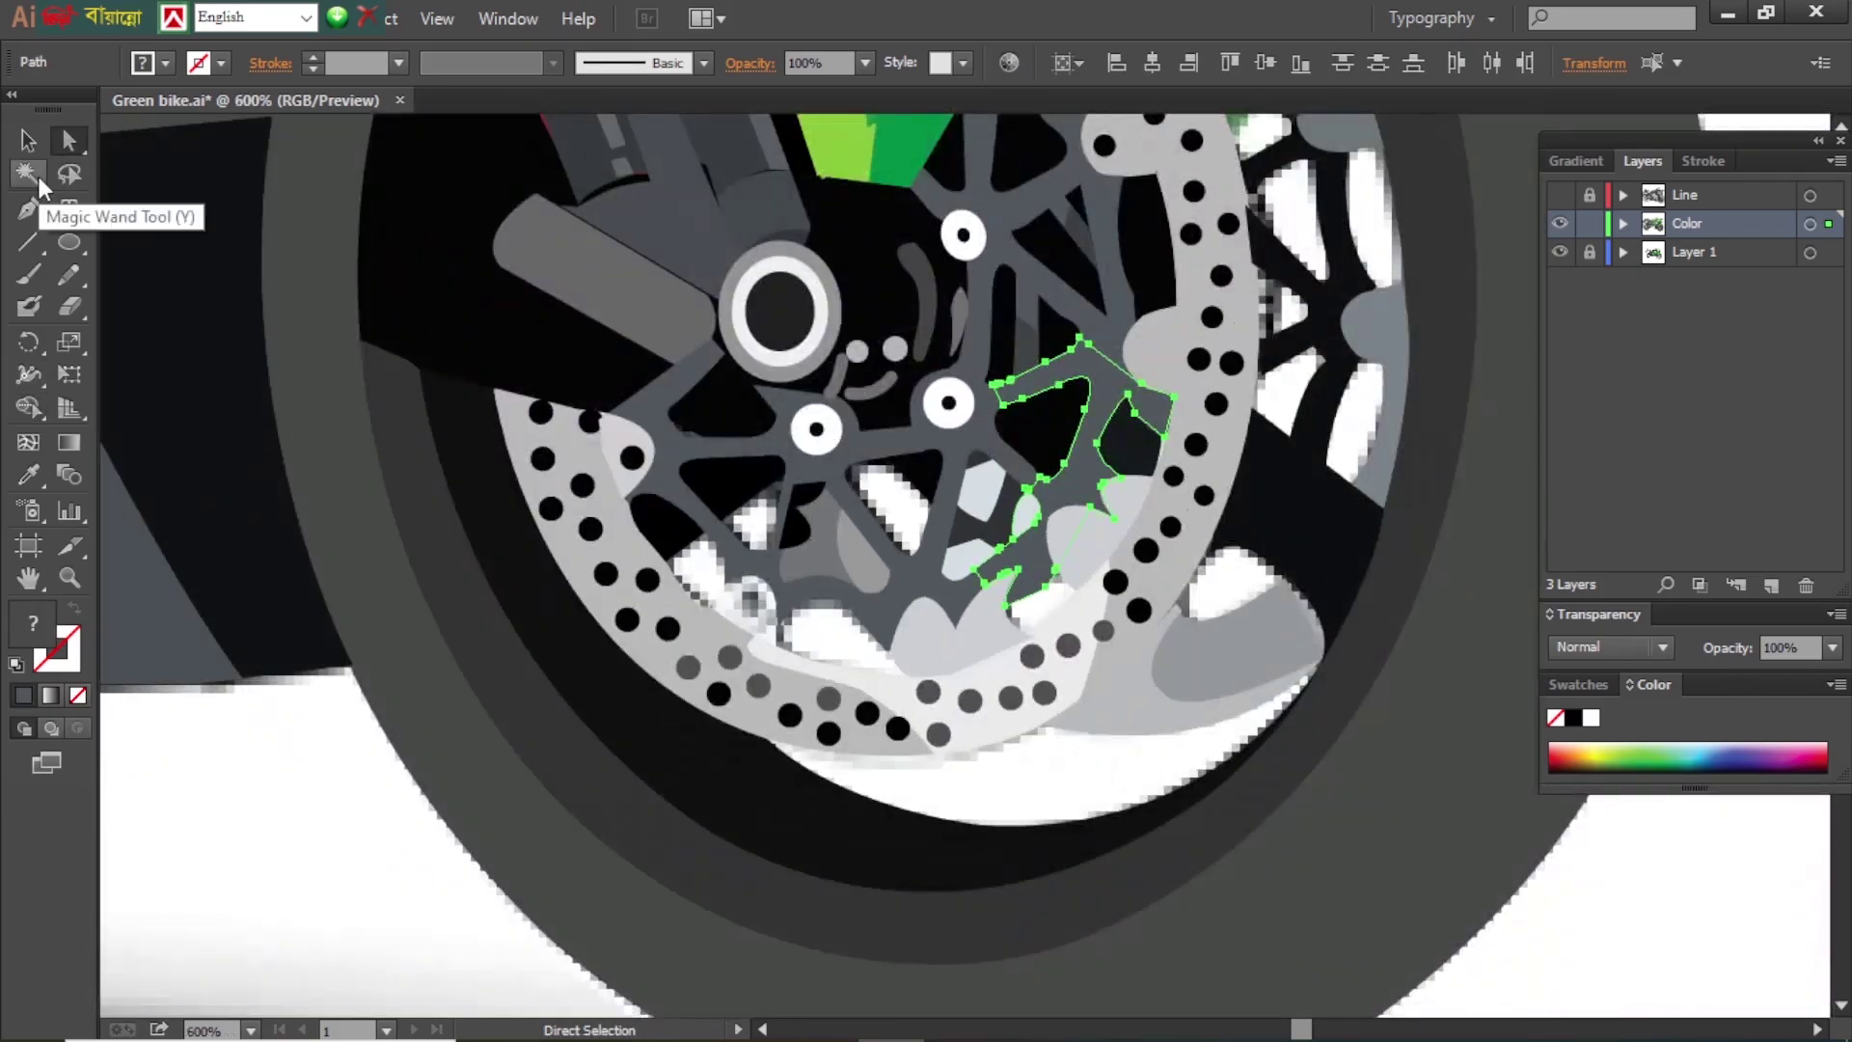
pyautogui.click(986, 559)
pyautogui.click(975, 473)
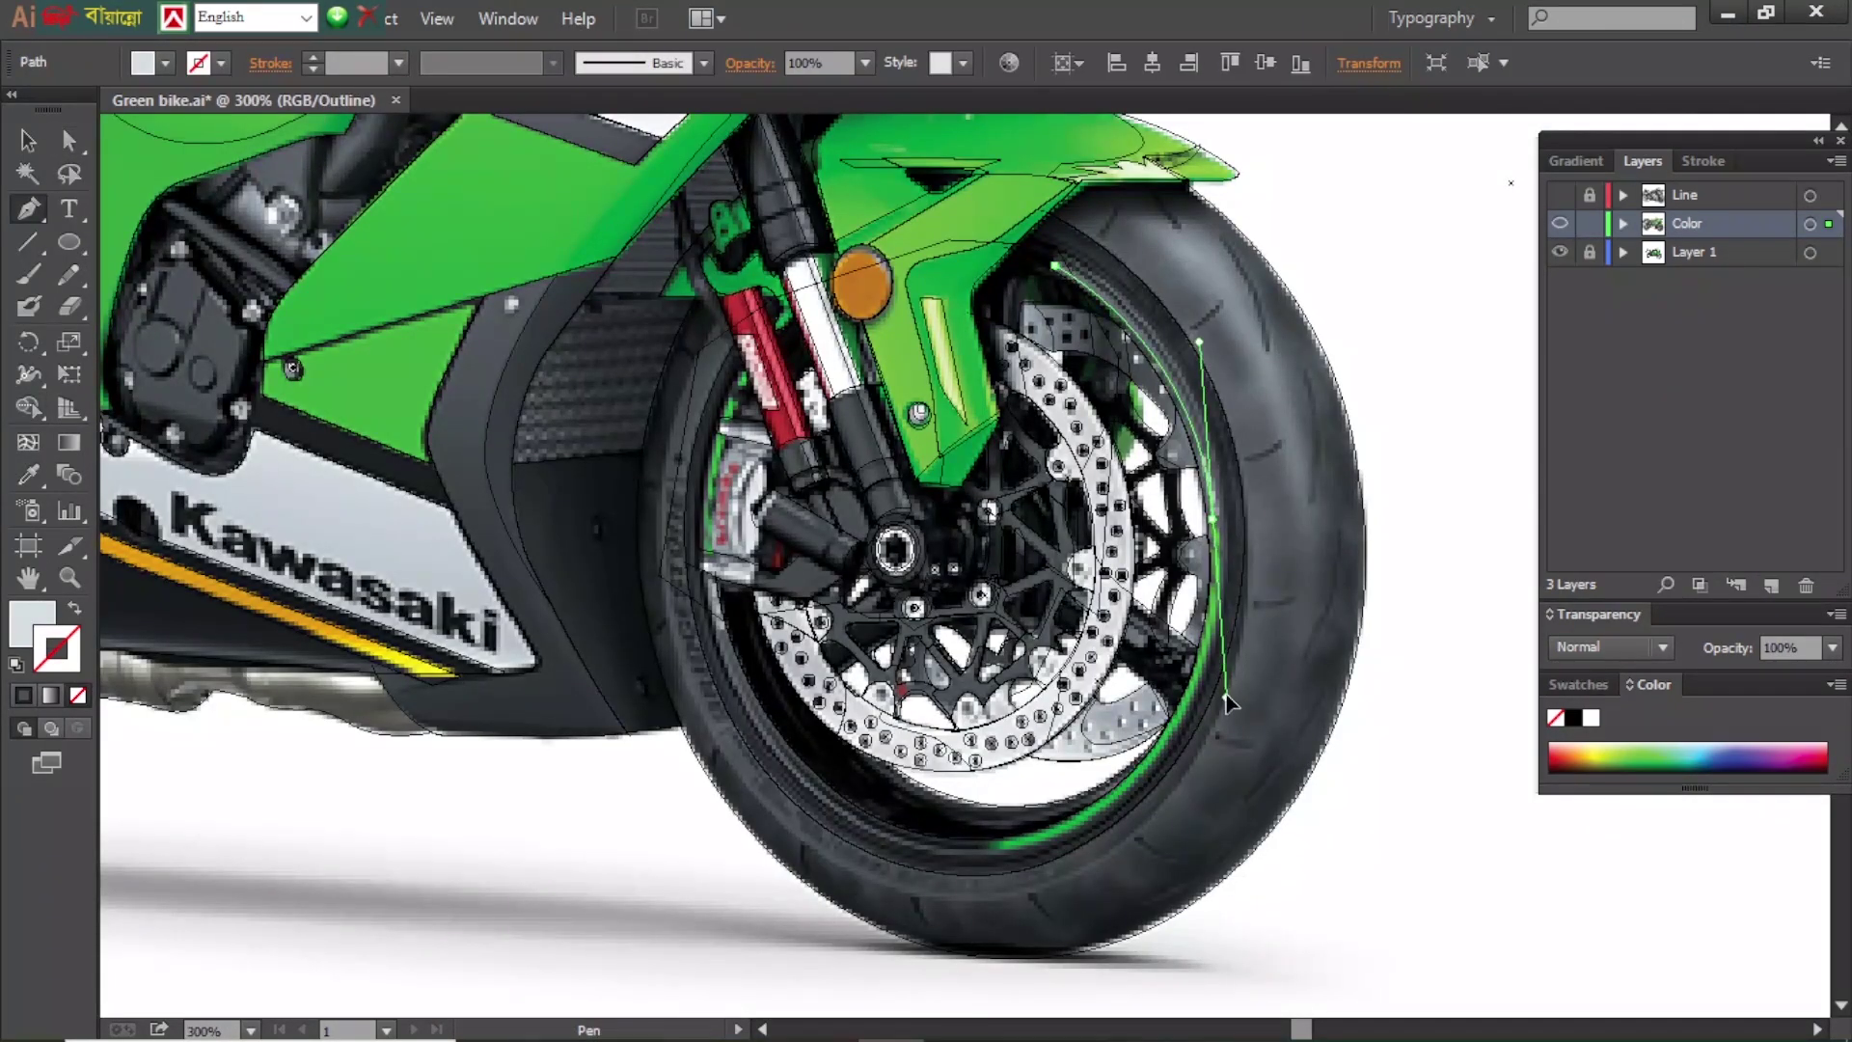
# - Finish the rim stripe path anchors and check its stroke settings in colour preview
pyautogui.click(1225, 696)
pyautogui.click(1221, 524)
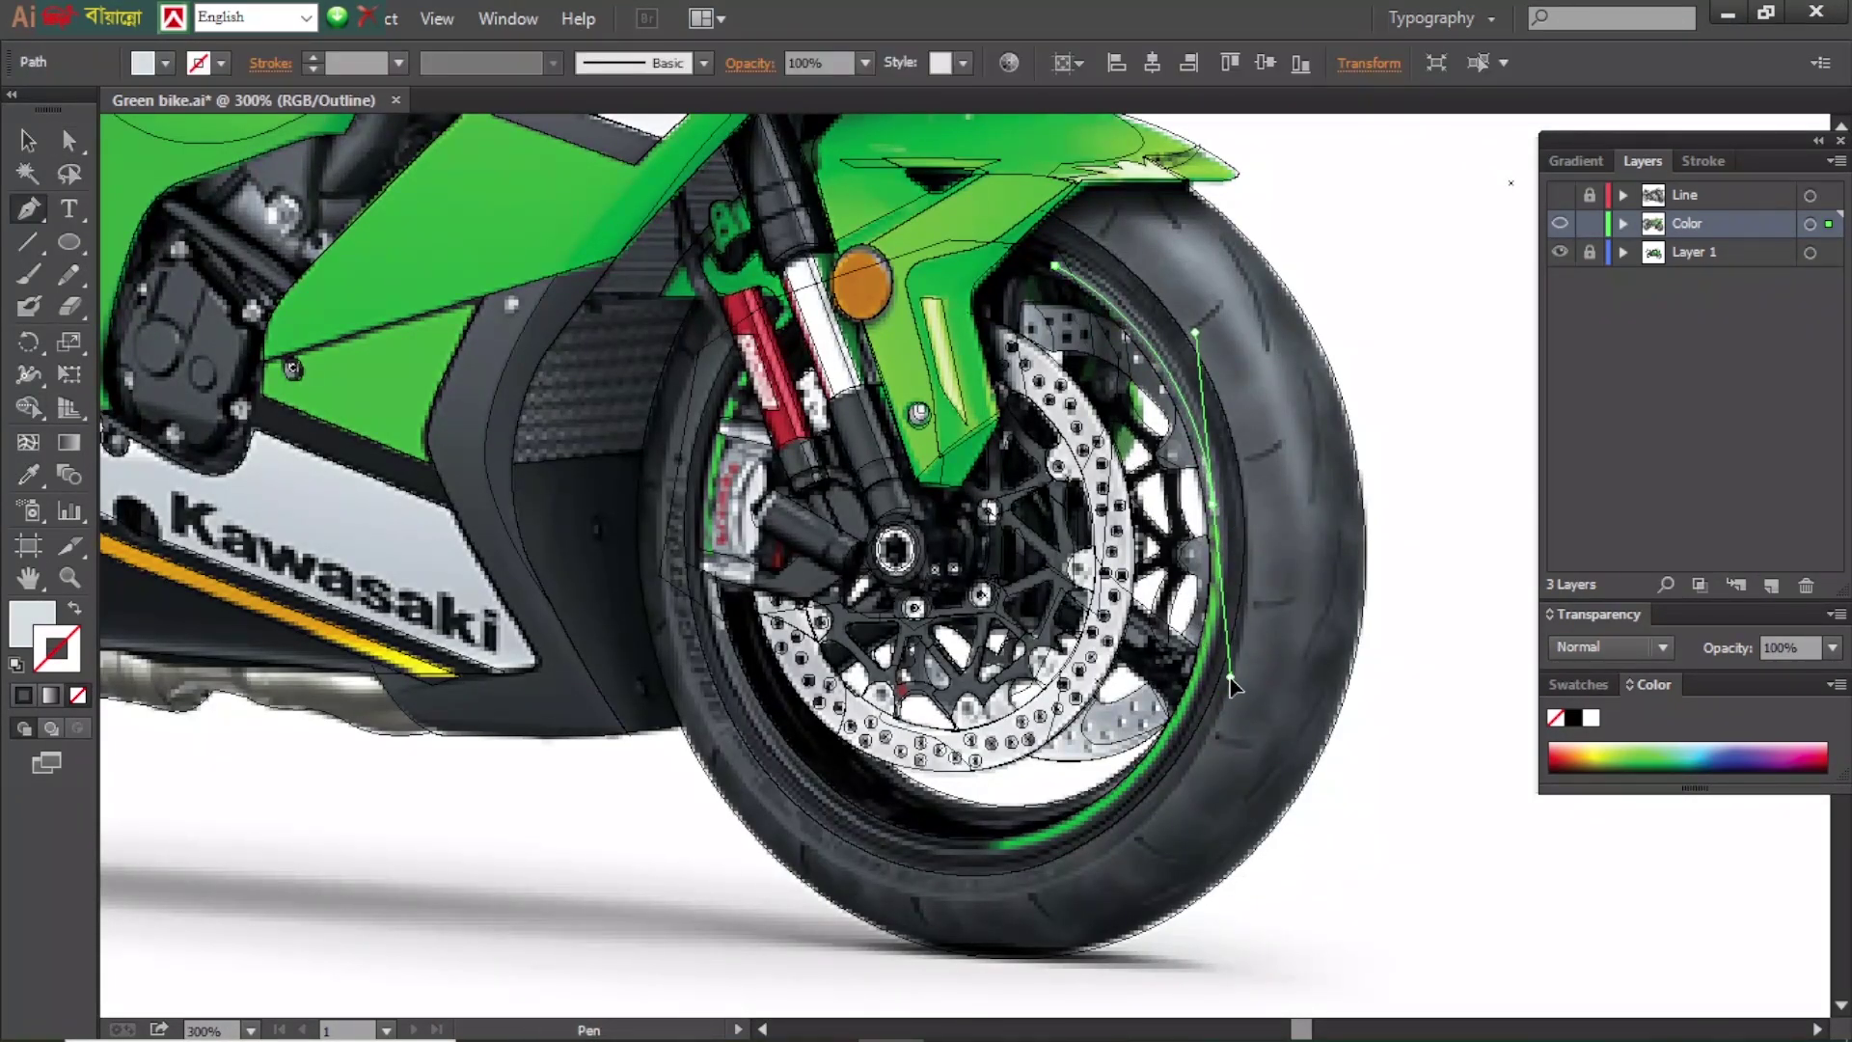
pyautogui.hotkey('ctrl', 'y')
pyautogui.click(1708, 160)
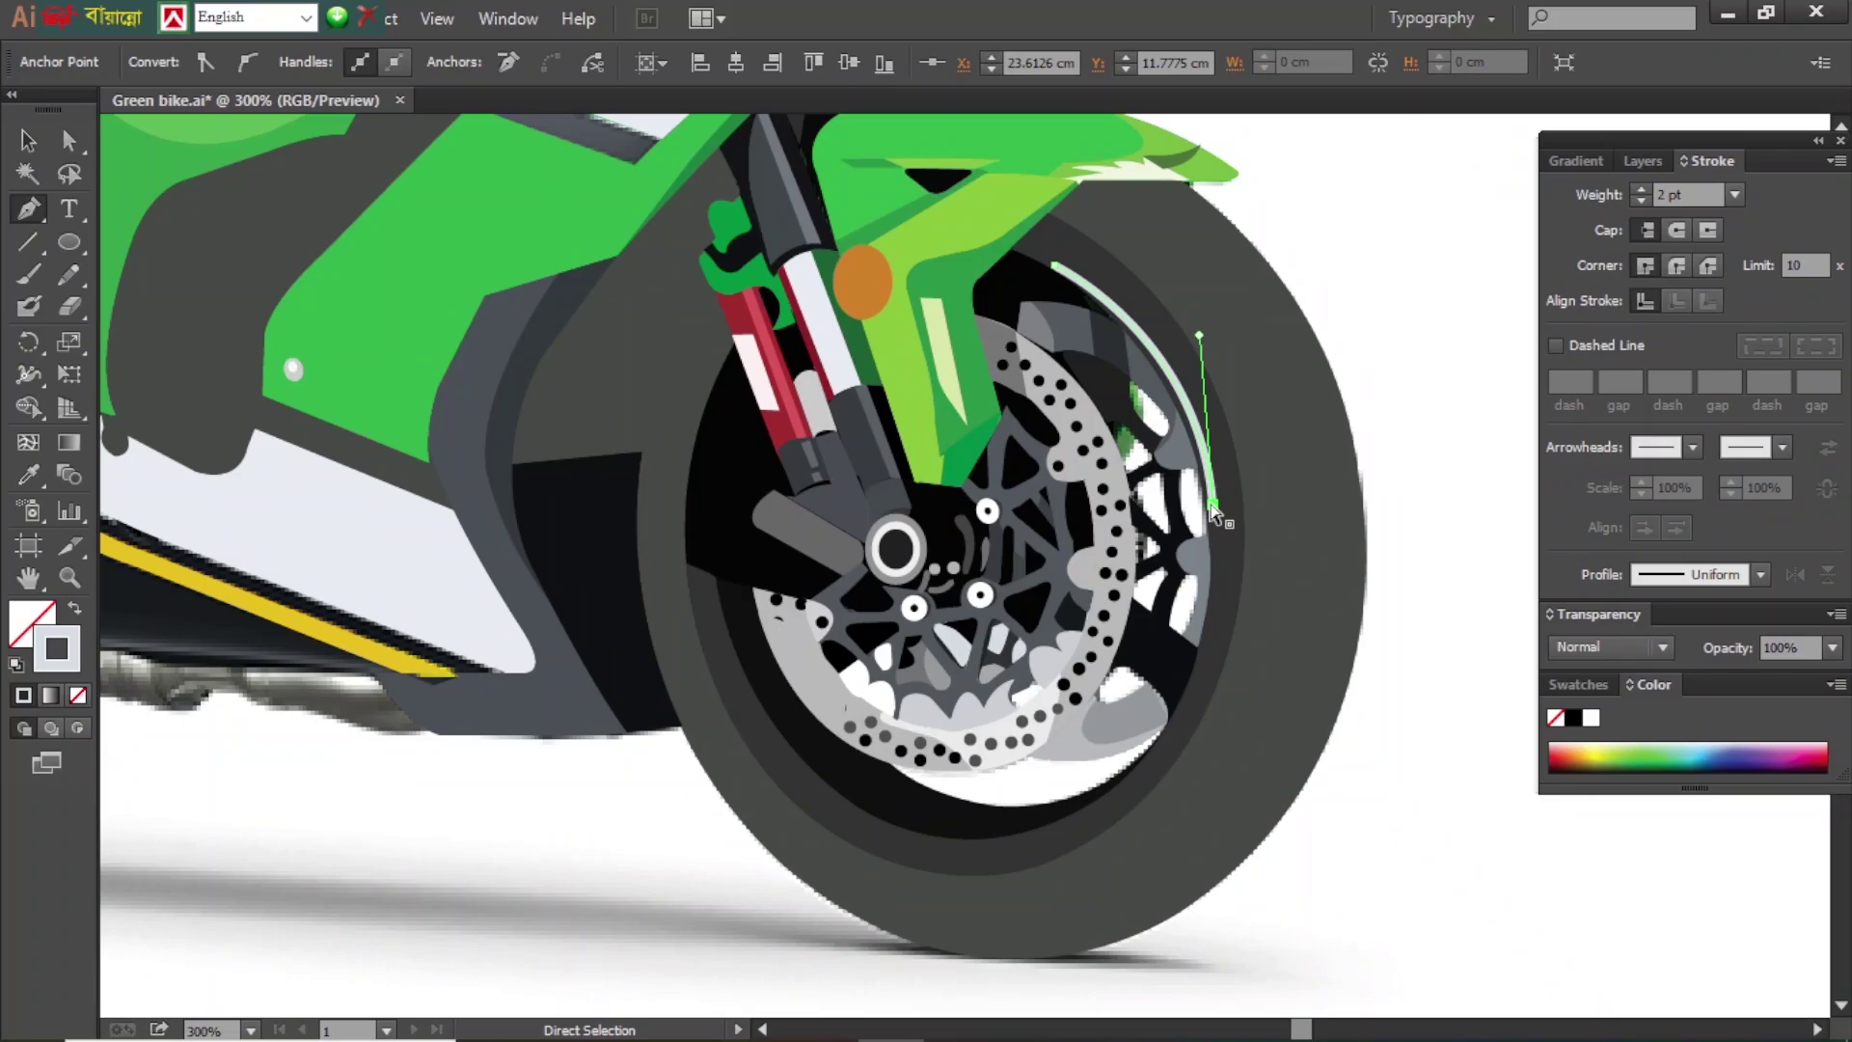
pyautogui.click(1643, 161)
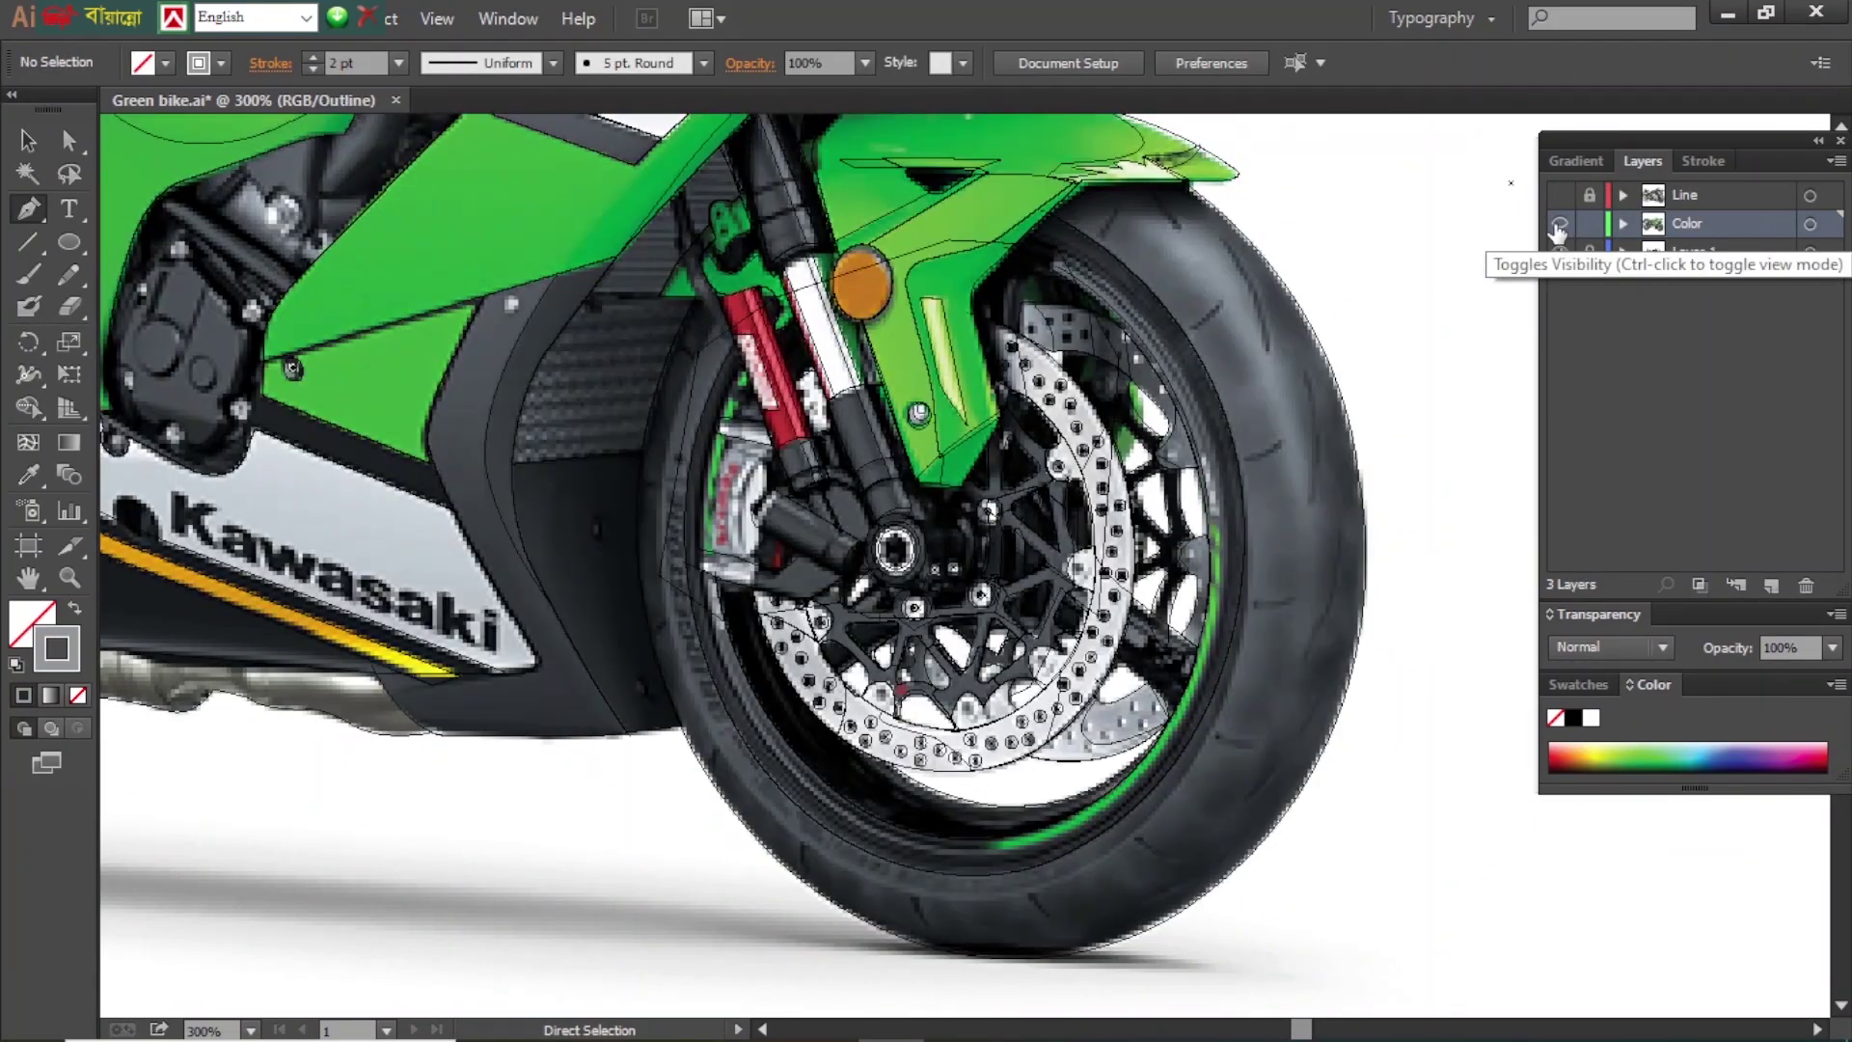
pyautogui.click(1709, 161)
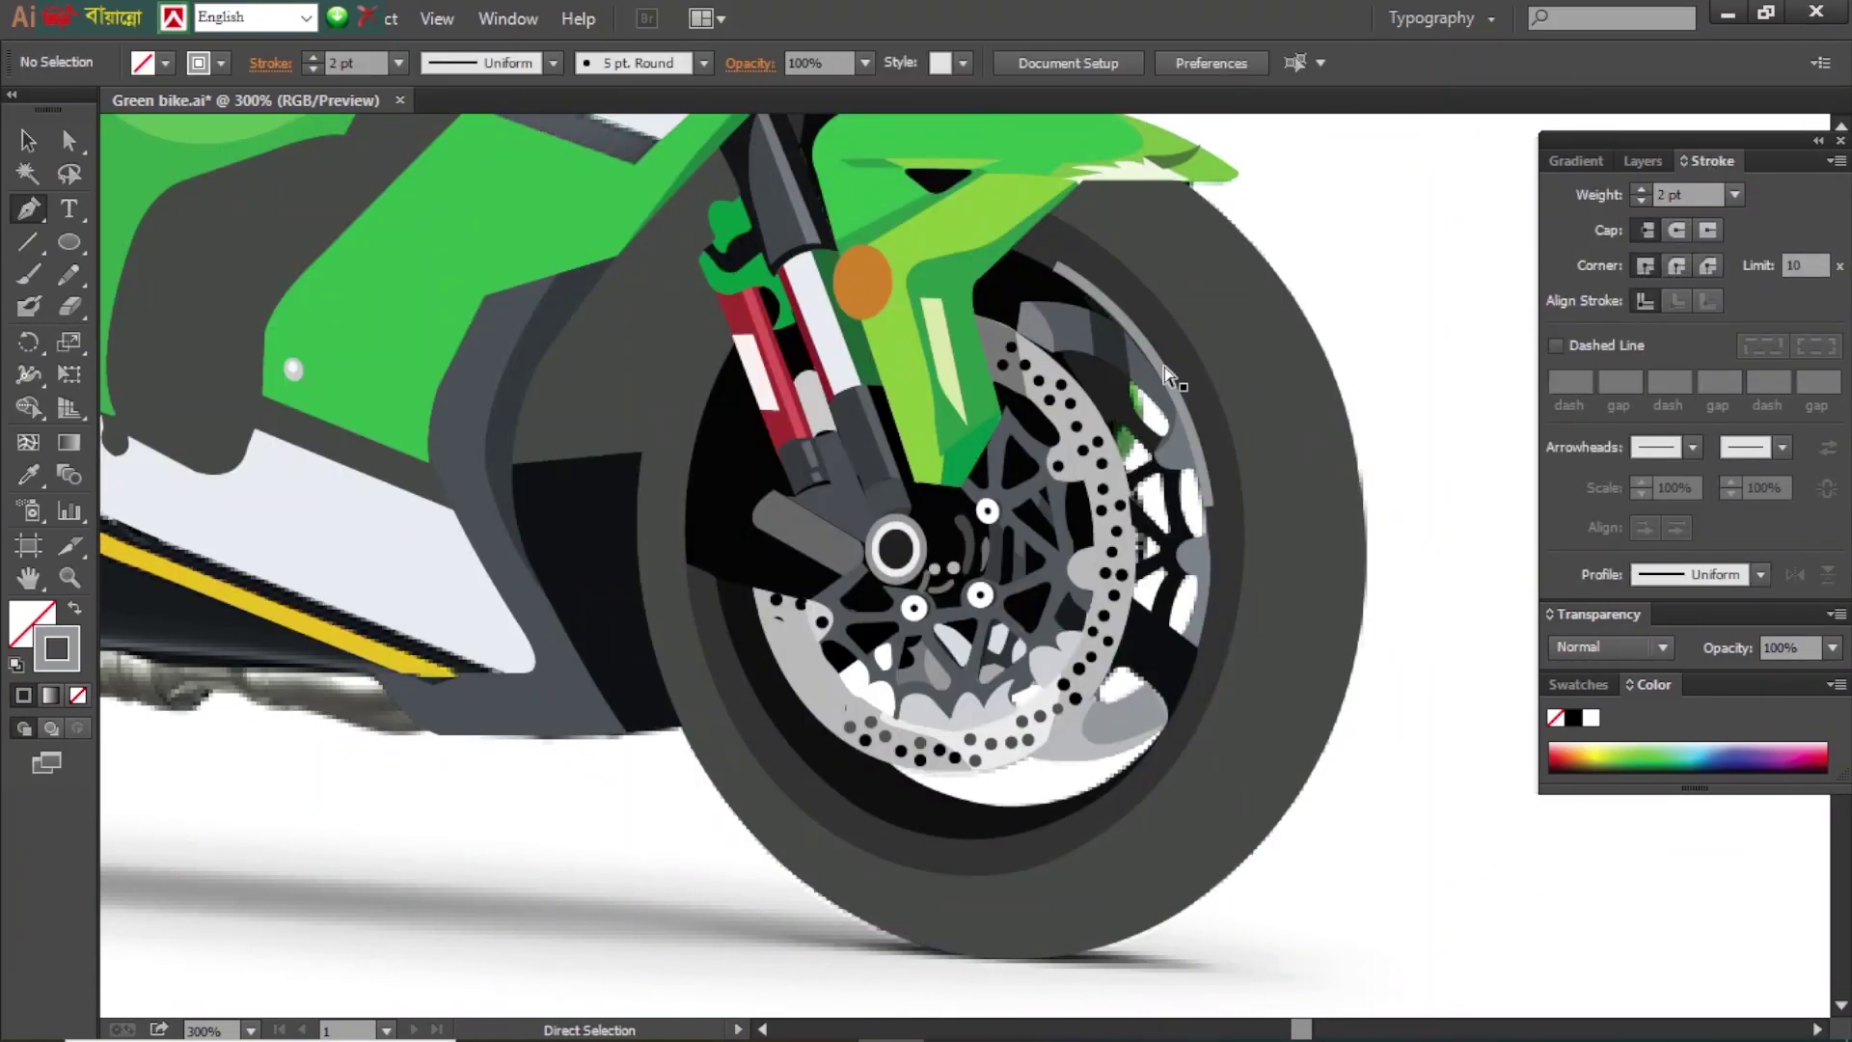
pyautogui.click(1643, 160)
# - Add a straight segment along the upper inner rim and recheck the stroke
pyautogui.hotkey('ctrl', 'y')
pyautogui.click(29, 207)
pyautogui.click(1223, 504)
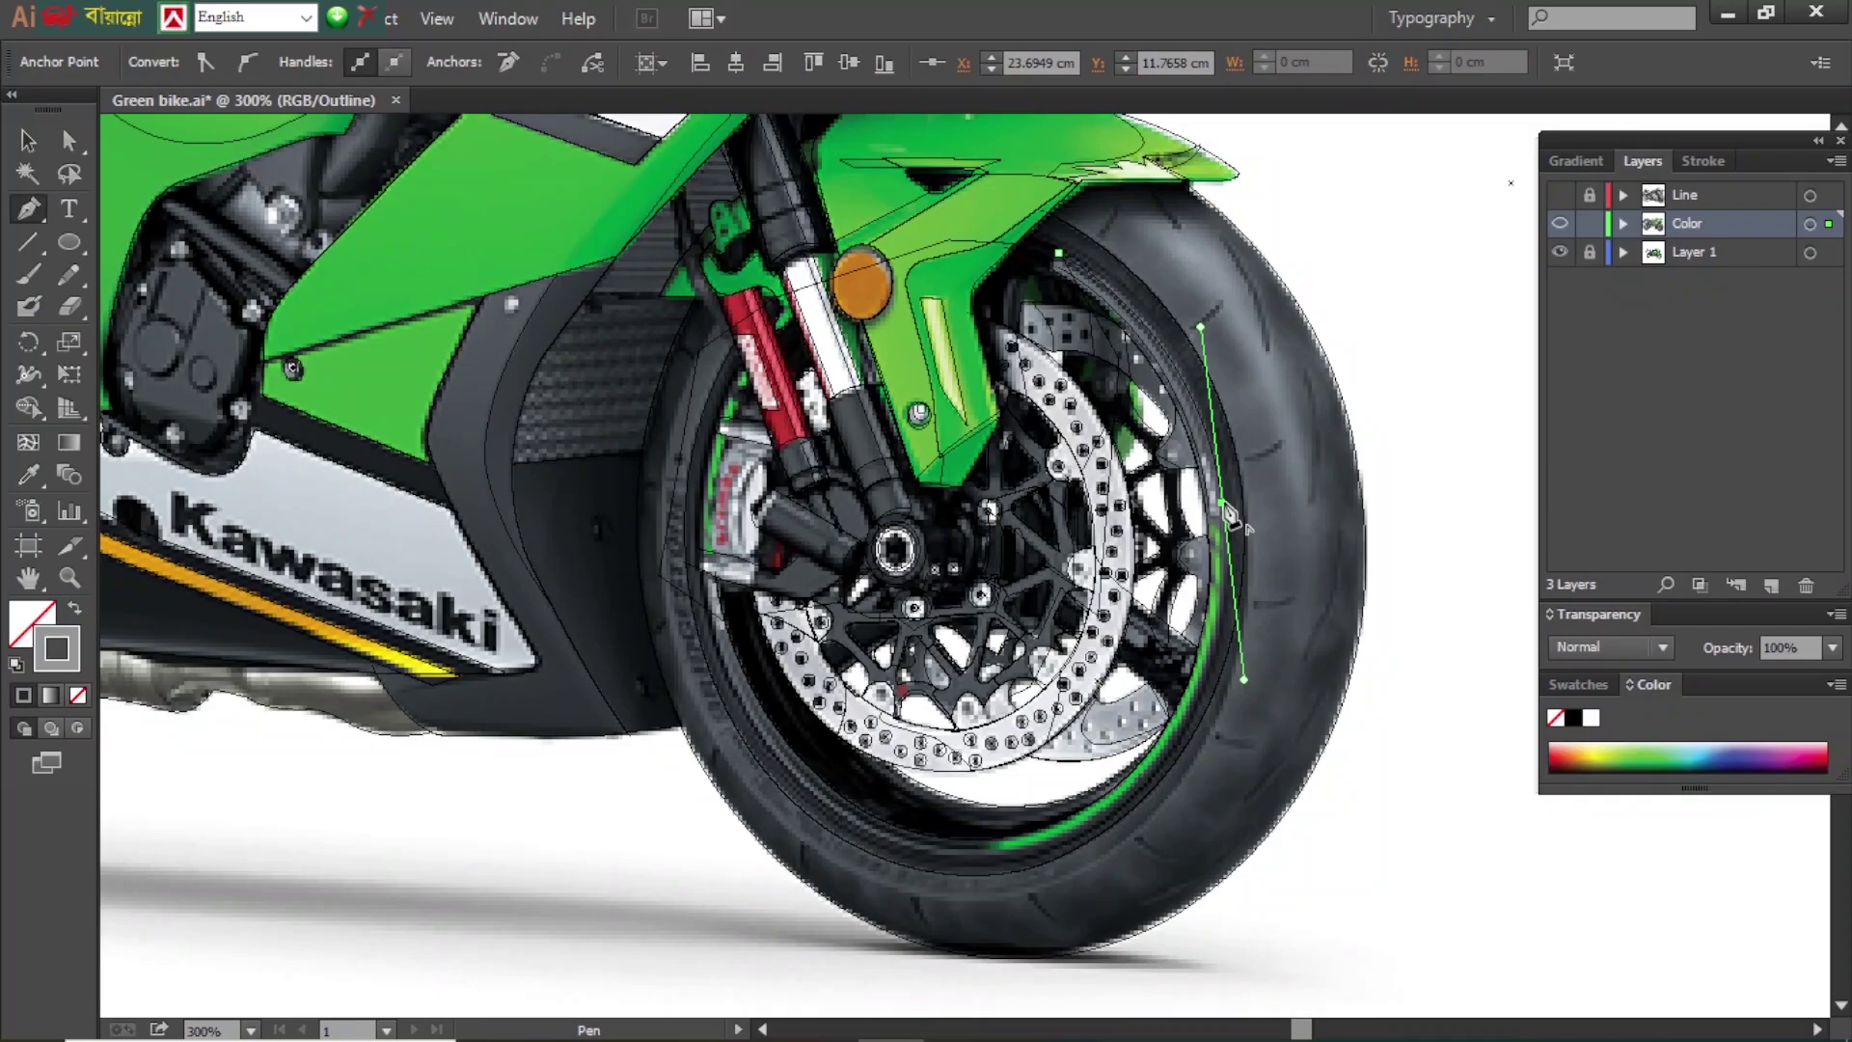
pyautogui.hotkey('ctrl', 'y')
pyautogui.click(1707, 161)
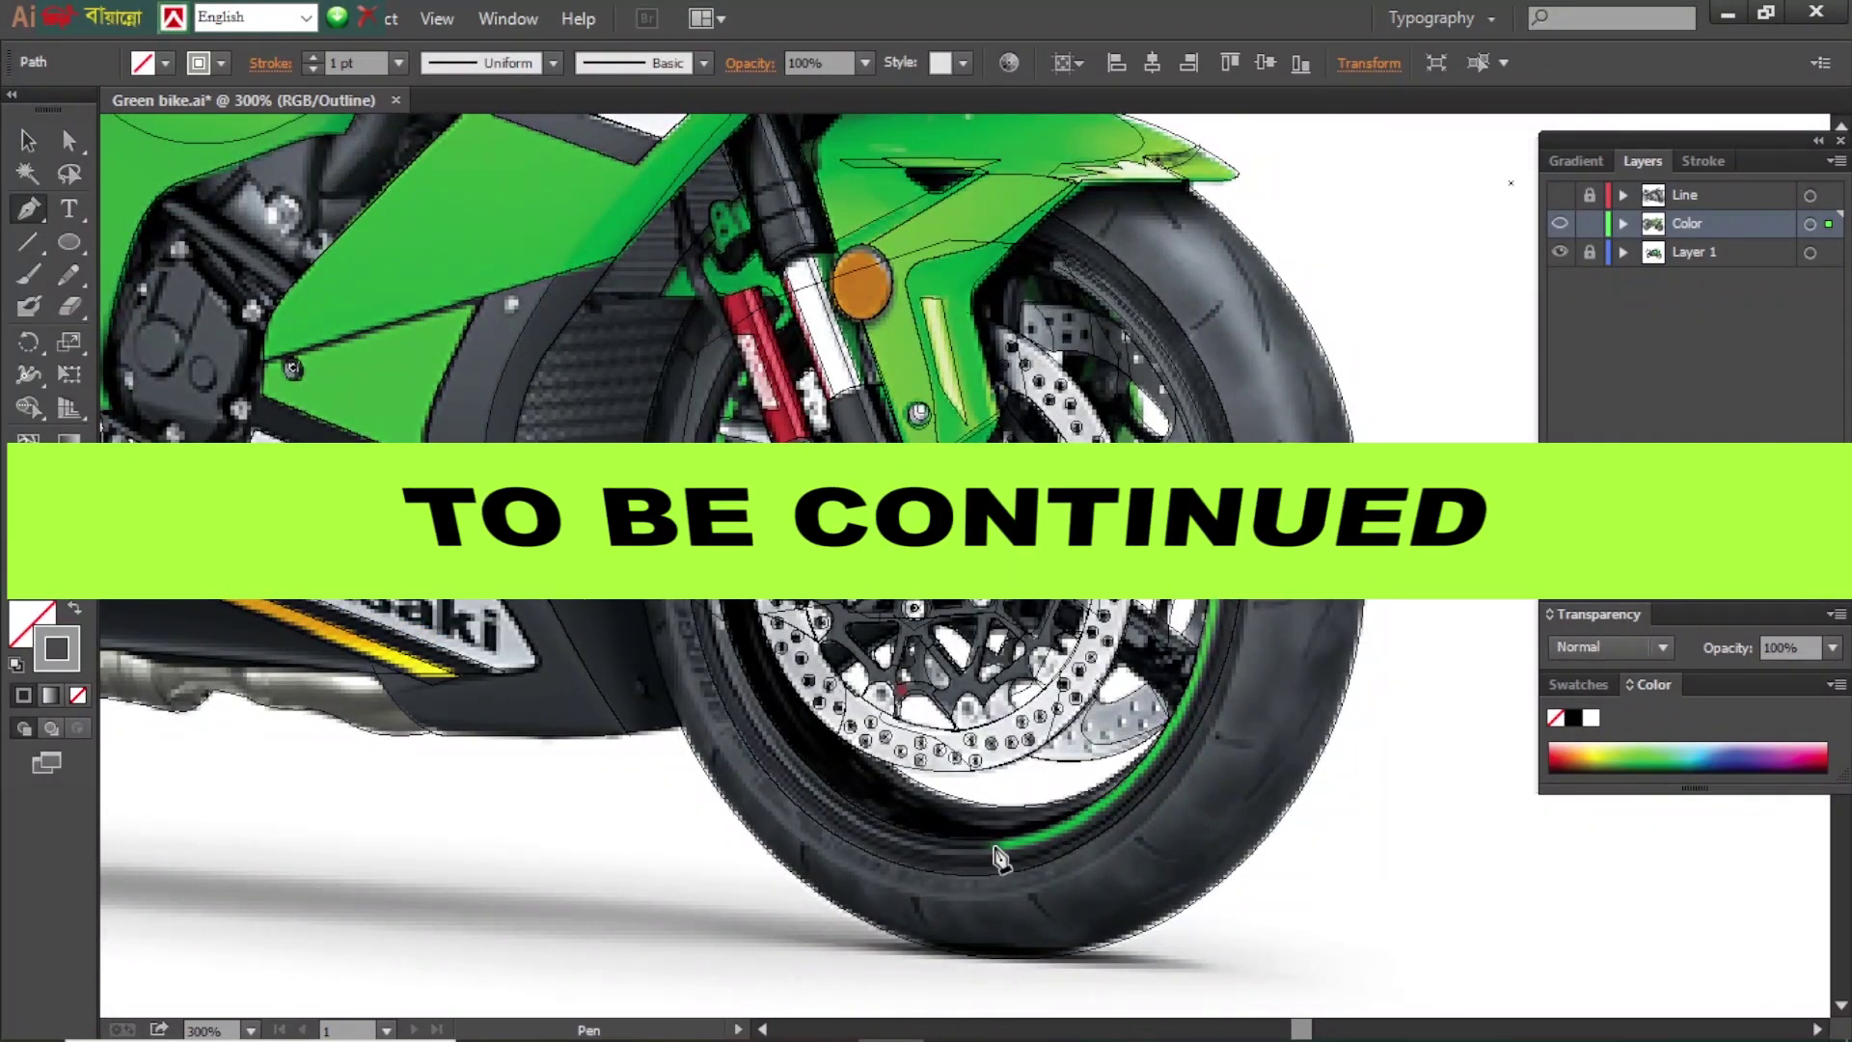
# - Extend the stripe with a curved anchor along the lower rim and select the green line
pyautogui.moveTo(994, 846); pyautogui.dragTo(1243, 803)
pyautogui.hotkey('ctrl', 'y')
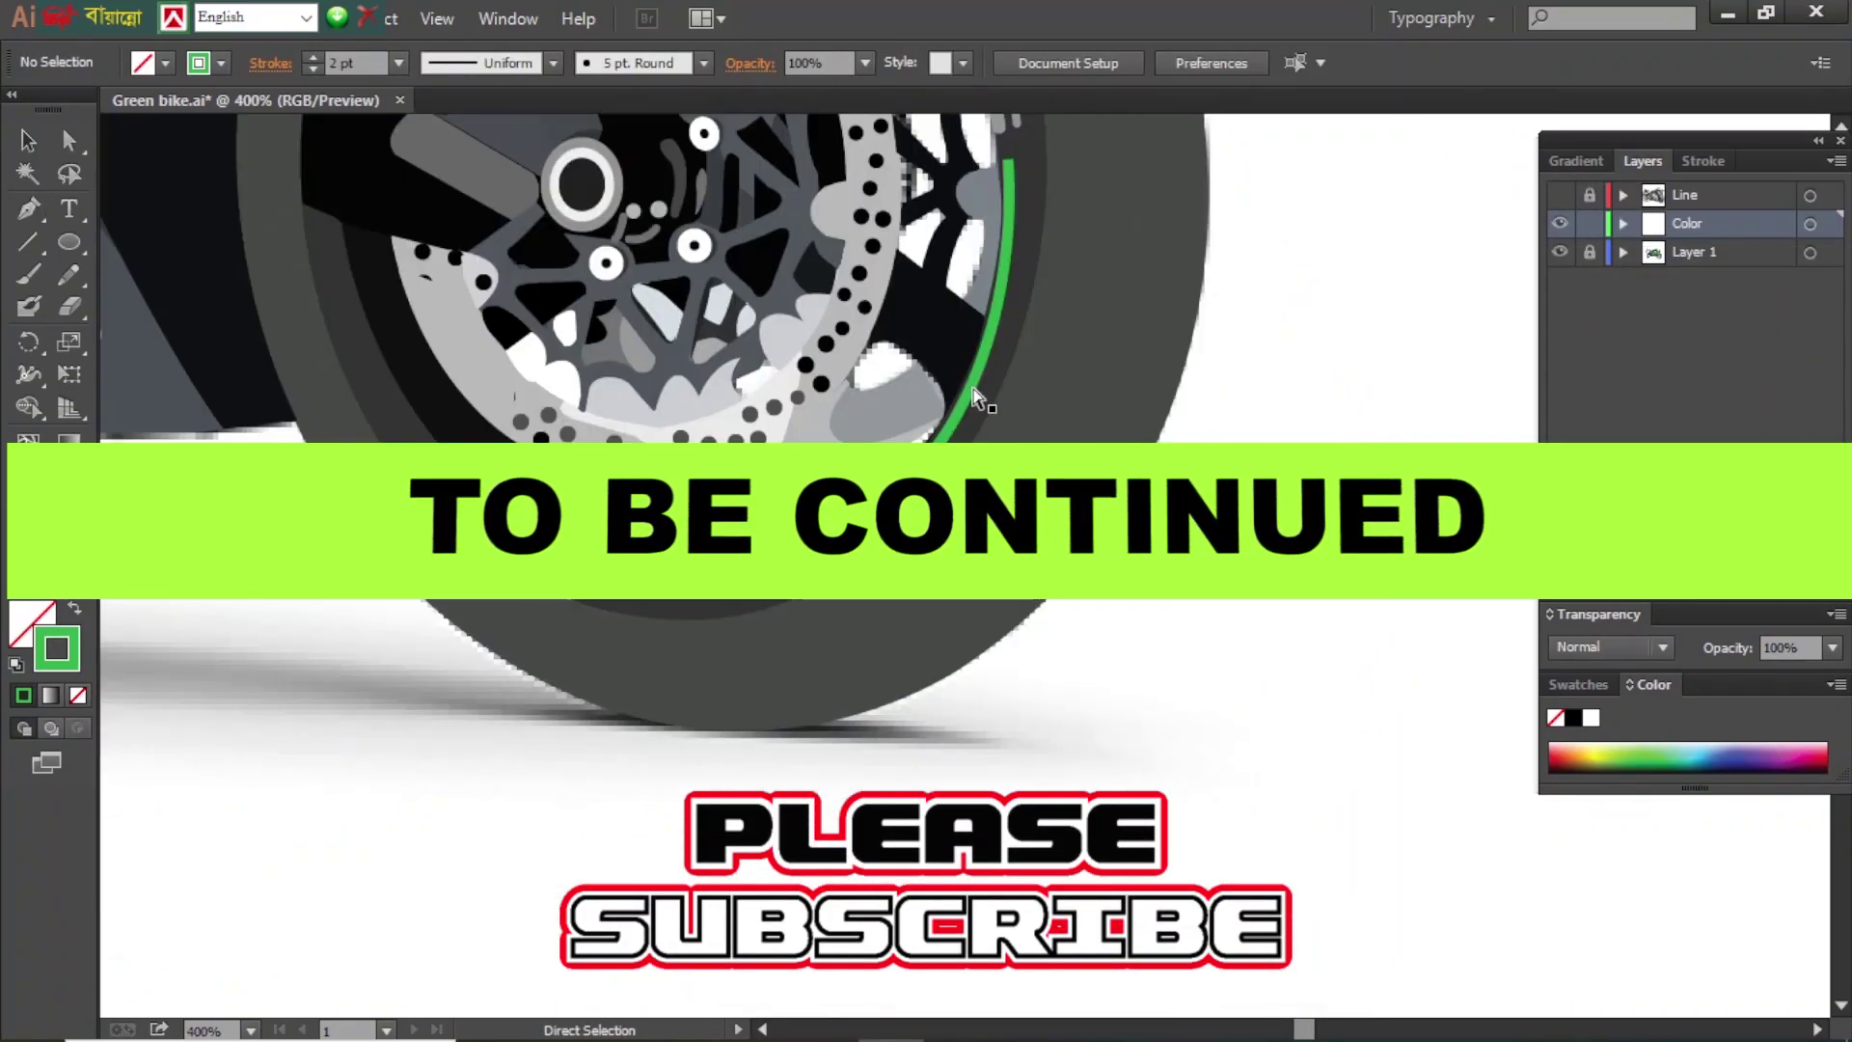
pyautogui.click(975, 396)
pyautogui.press('i')
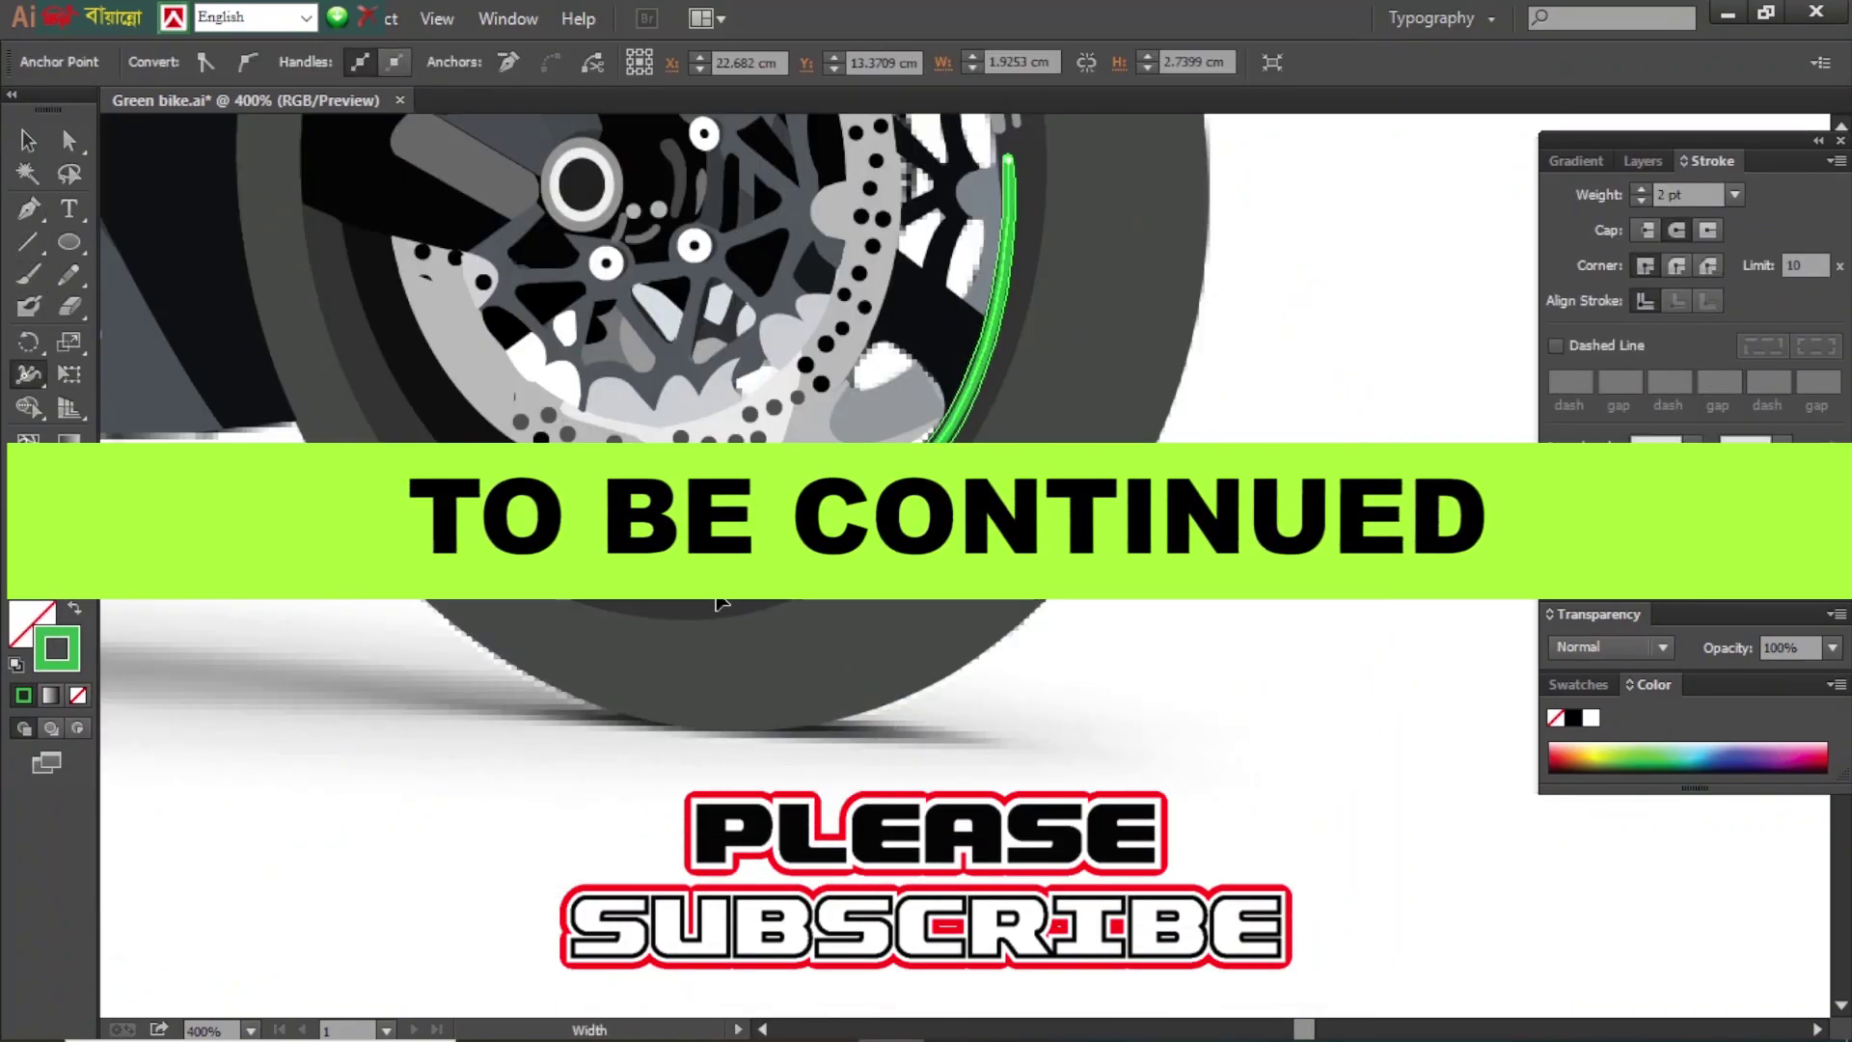